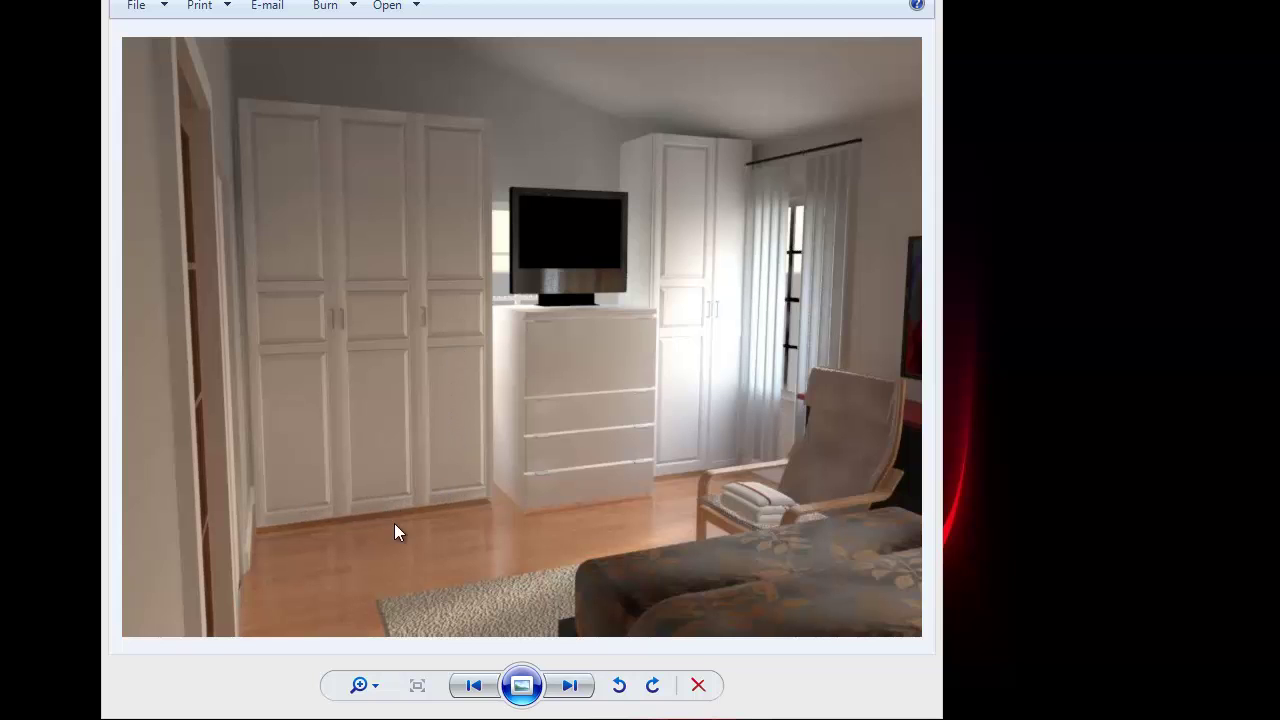
- Page forward through the interior renders to the bright bedroom with a low wooden bed
{"action": "left_click", "coordinate": [566, 685]}
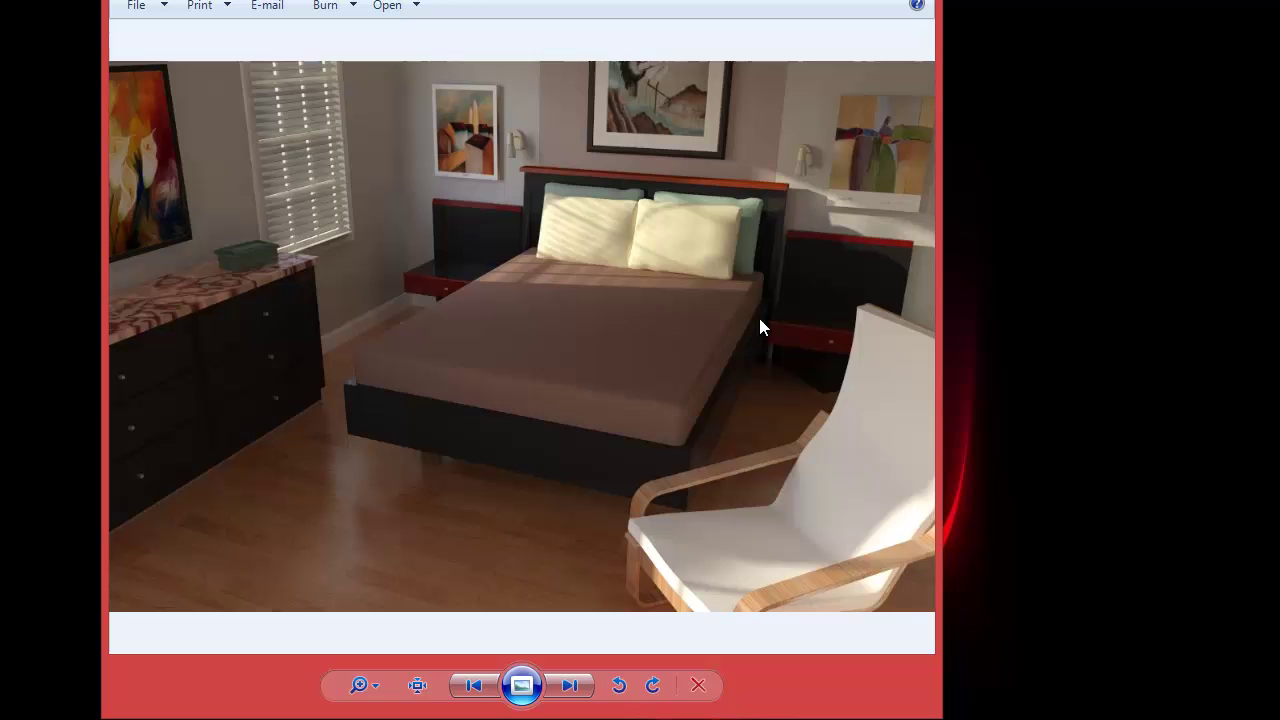
{"action": "left_click", "coordinate": [570, 684]}
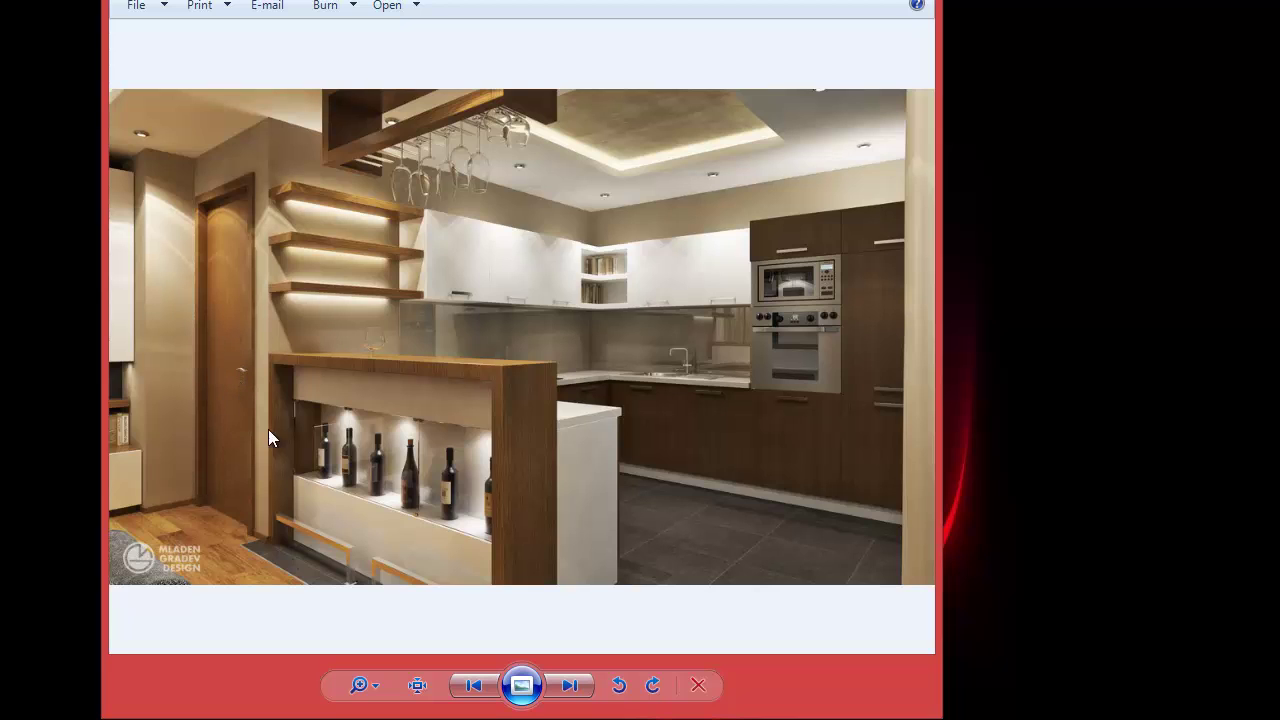
{"action": "left_click", "coordinate": [578, 686]}
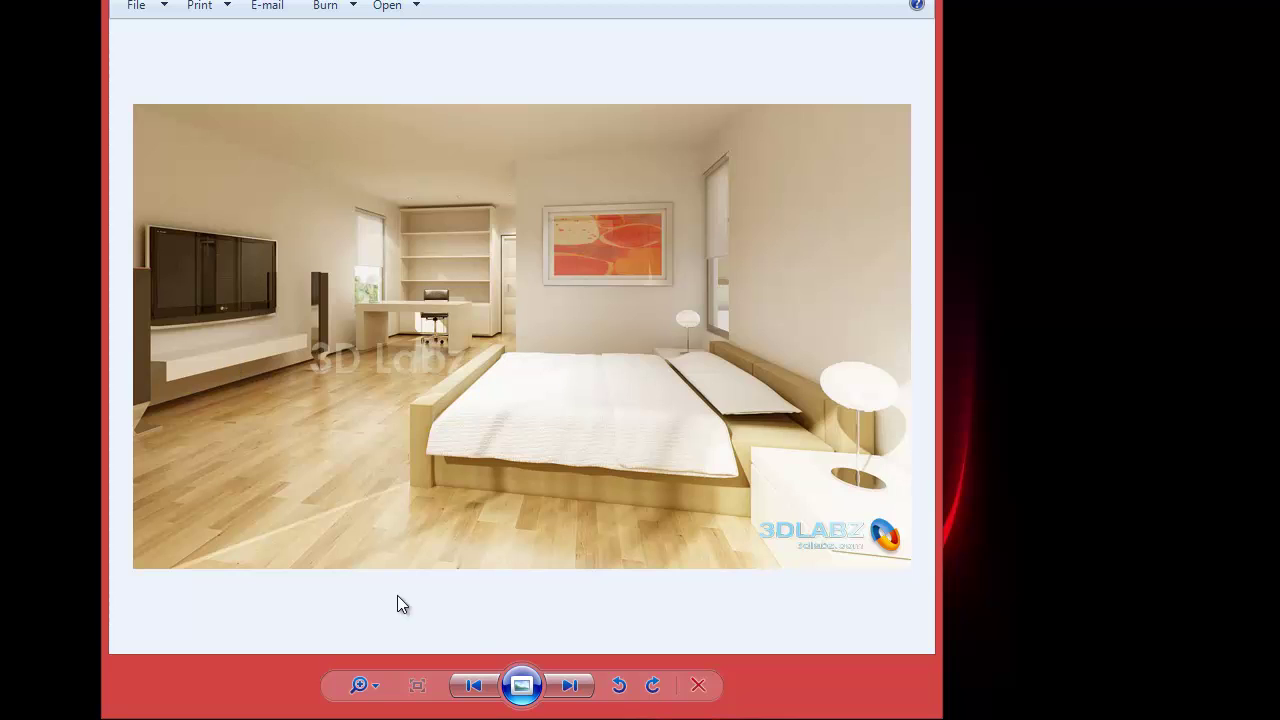
- Page through the blue-bed bedroom, kitchen and dining-room renders past the dining table close-up
{"action": "left_click", "coordinate": [575, 685]}
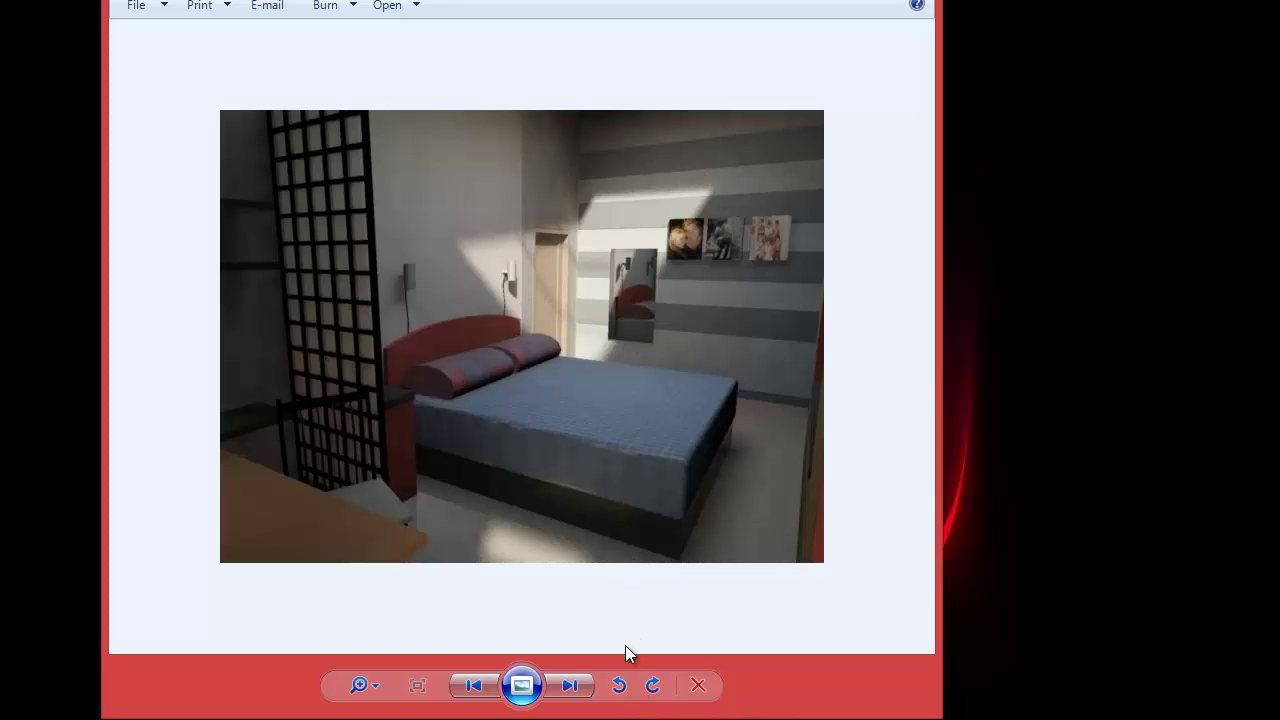
{"action": "left_click", "coordinate": [572, 685]}
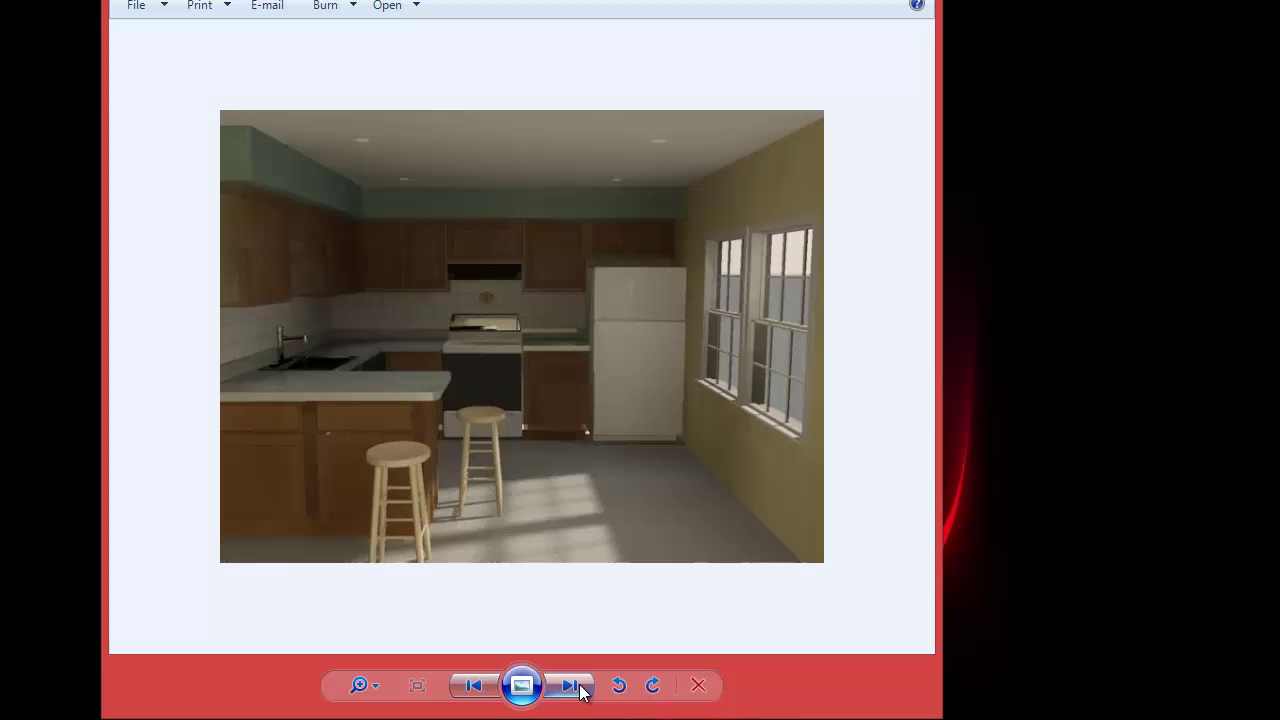
{"action": "left_click", "coordinate": [572, 685]}
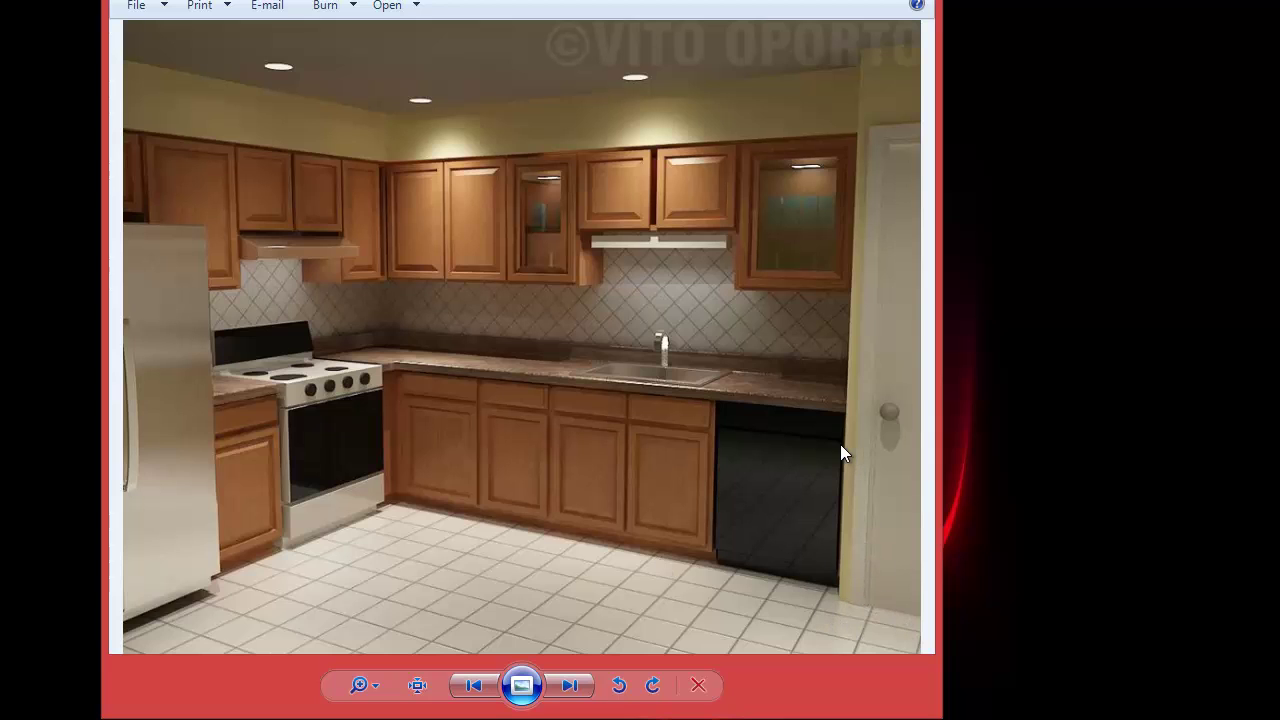
{"action": "left_click", "coordinate": [569, 686]}
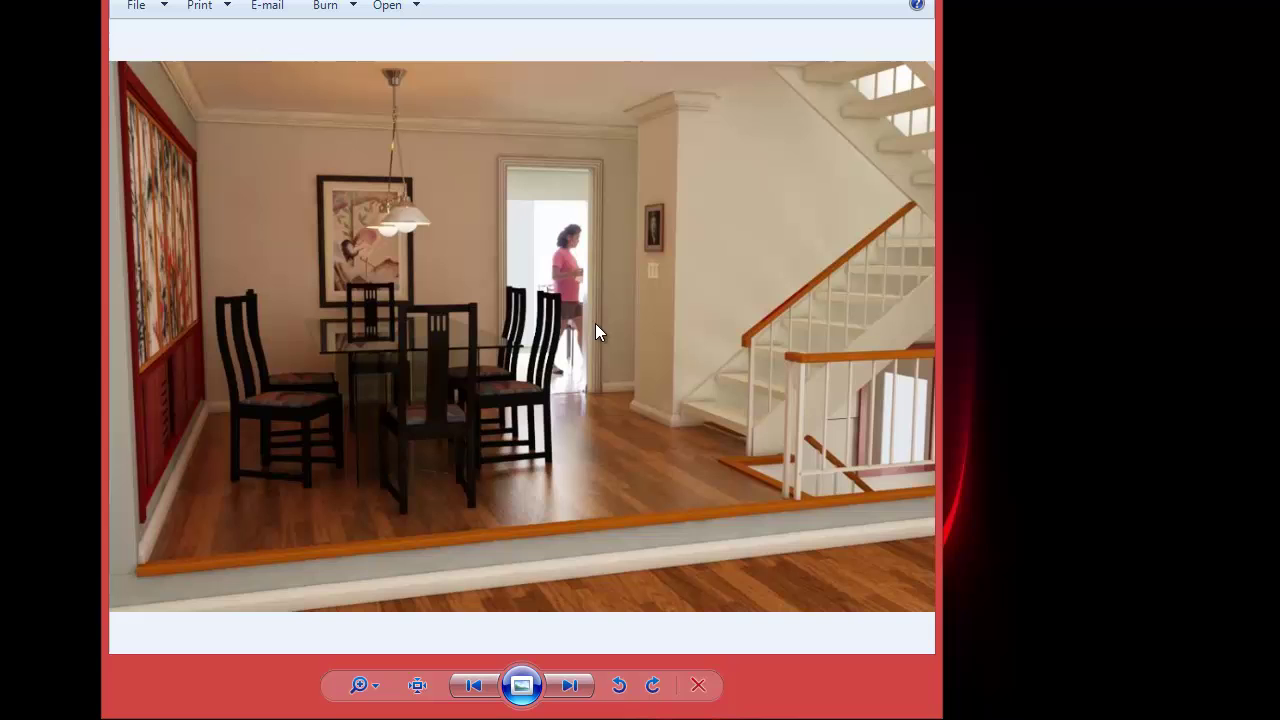
{"action": "left_click", "coordinate": [570, 687]}
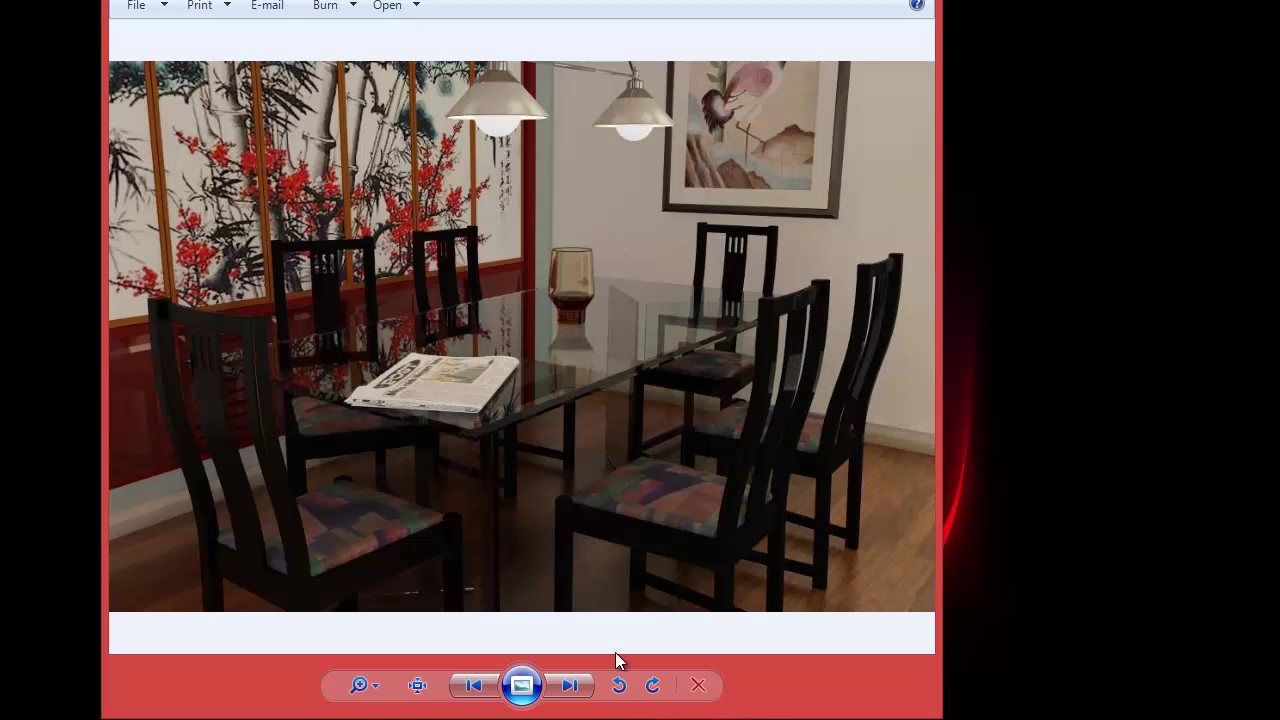
{"action": "left_click", "coordinate": [572, 685]}
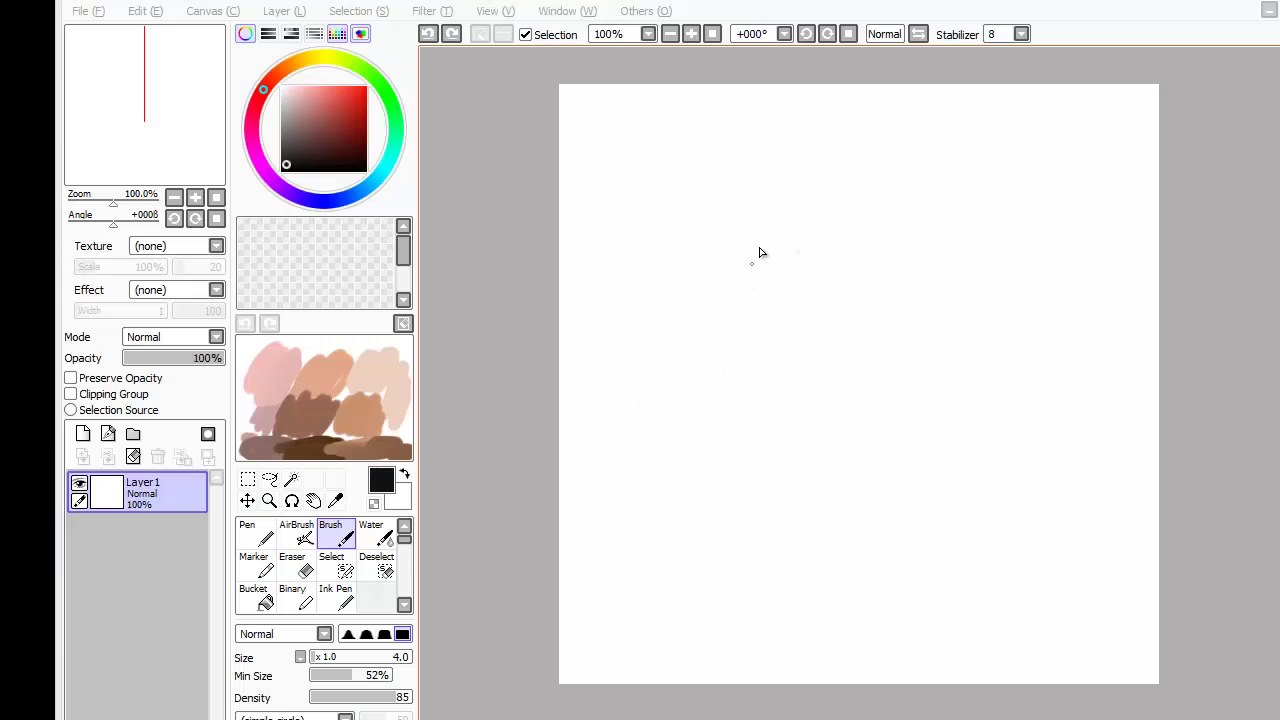
- Sketch the cabinet box's left vertical edges, top edges and downward vertical edges in grey
{"action": "left_click", "coordinate": [755, 214]}
{"action": "left_click_drag", "start_coordinate": [764, 222], "coordinate": [771, 314]}
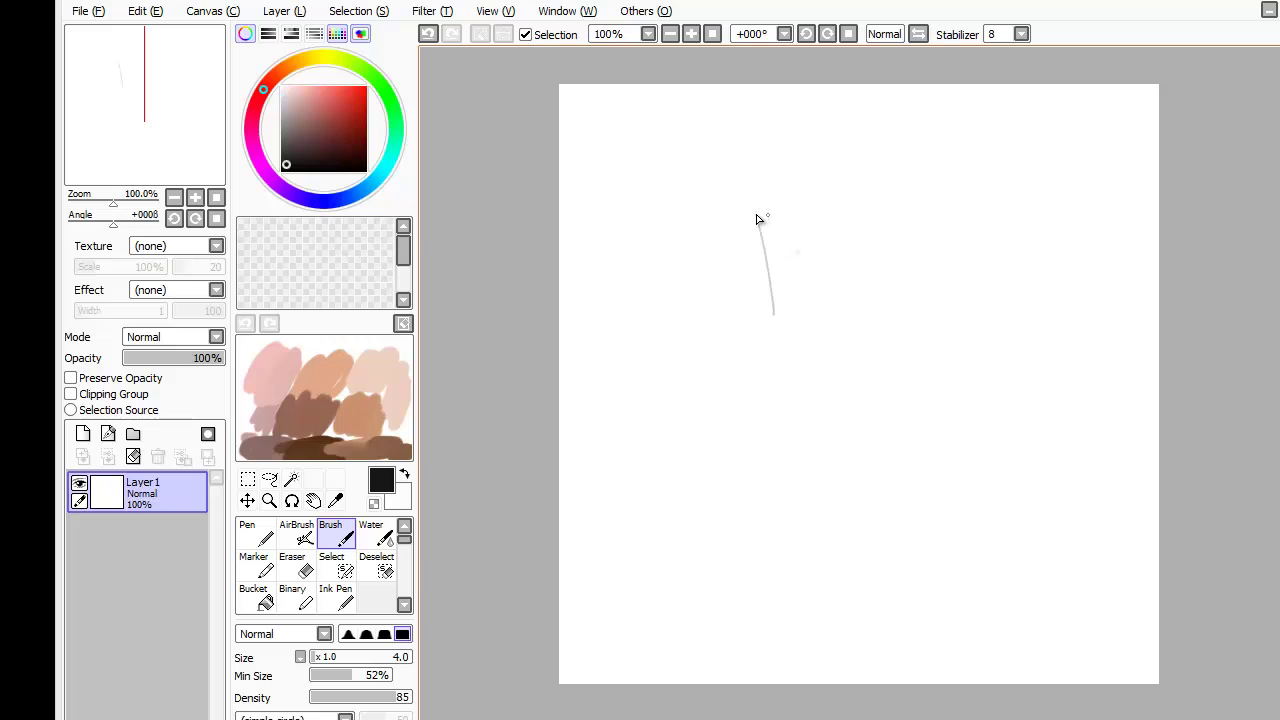
{"action": "left_click_drag", "start_coordinate": [766, 216], "coordinate": [772, 330]}
{"action": "left_click_drag", "start_coordinate": [762, 222], "coordinate": [860, 168]}
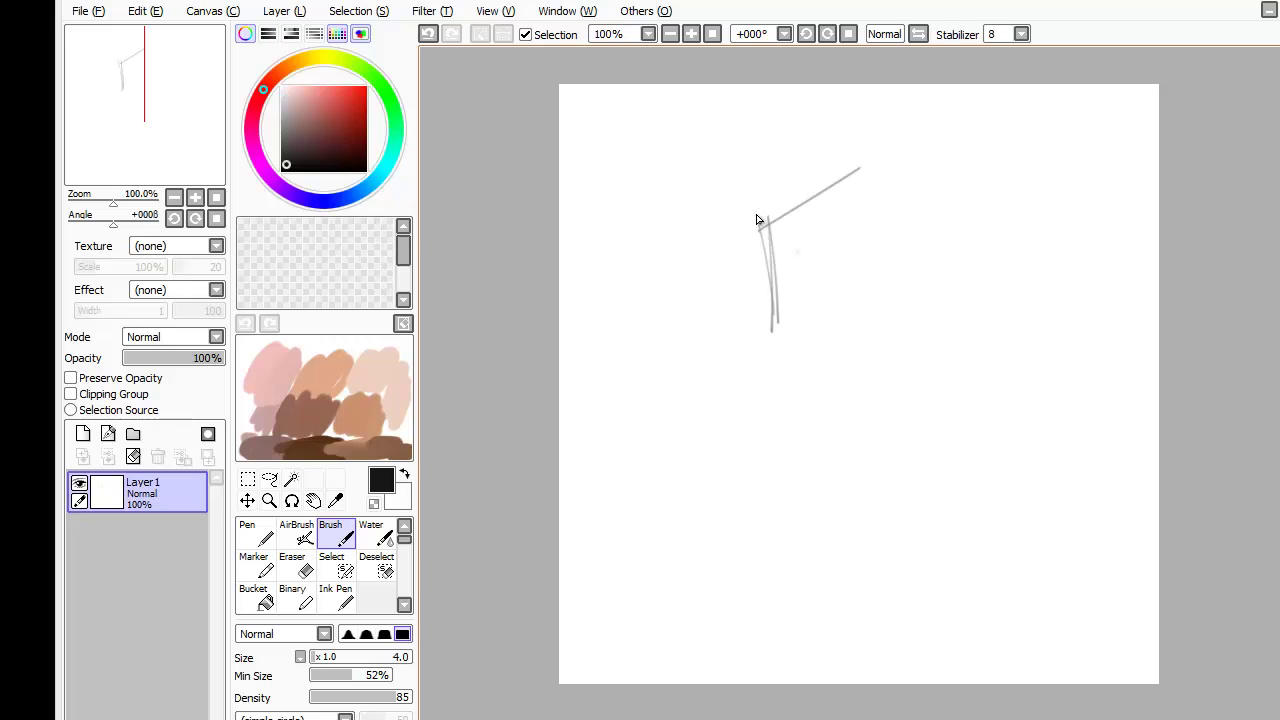
{"action": "left_click_drag", "start_coordinate": [760, 221], "coordinate": [955, 247]}
{"action": "left_click_drag", "start_coordinate": [872, 231], "coordinate": [876, 405]}
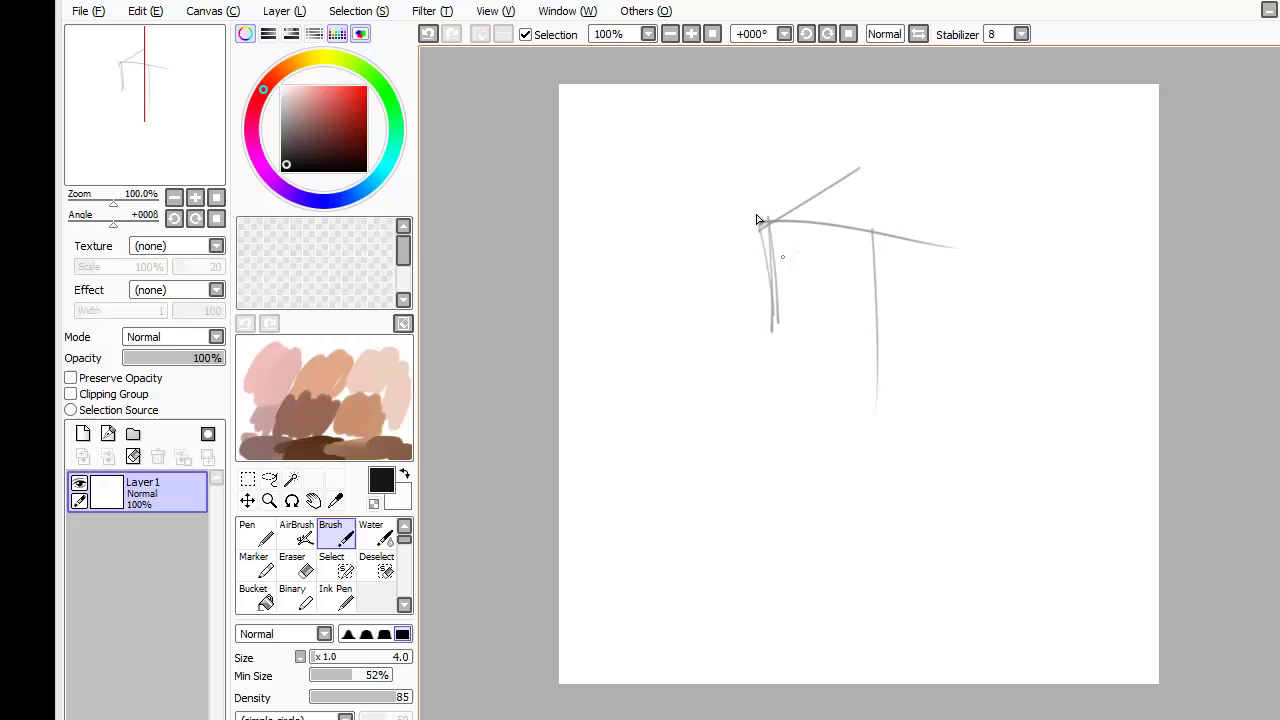
{"action": "left_click_drag", "start_coordinate": [775, 240], "coordinate": [785, 481]}
- Complete the box's top face and extend its right and left vertical edges downward
{"action": "left_click_drag", "start_coordinate": [876, 387], "coordinate": [875, 470]}
{"action": "left_click_drag", "start_coordinate": [873, 222], "coordinate": [934, 170]}
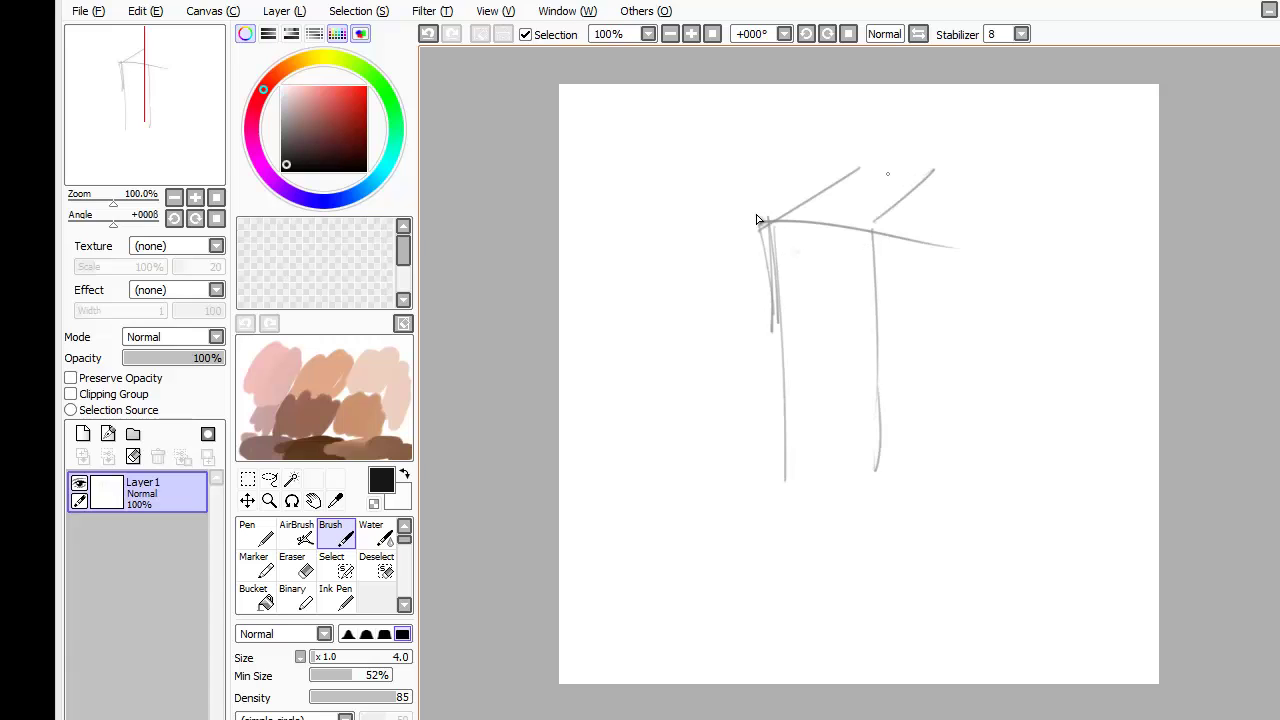
{"action": "mouse_move", "coordinate": [840, 175]}
{"action": "left_mouse_down"}
{"action": "mouse_move", "coordinate": [952, 173]}
{"action": "mouse_move", "coordinate": [923, 405]}
{"action": "left_mouse_up"}
{"action": "left_click_drag", "start_coordinate": [862, 224], "coordinate": [869, 480]}
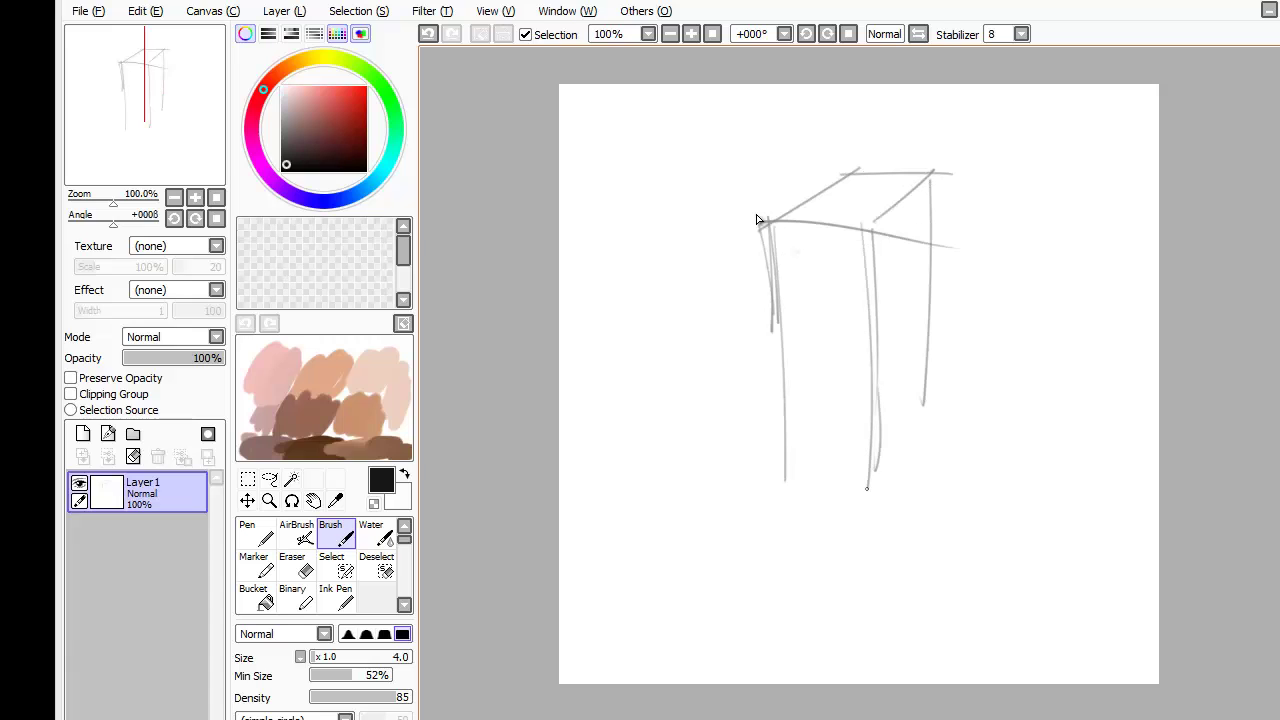
{"action": "left_click_drag", "start_coordinate": [770, 228], "coordinate": [776, 484]}
{"action": "mouse_move", "coordinate": [872, 222]}
{"action": "left_mouse_down"}
{"action": "mouse_move", "coordinate": [924, 175]}
{"action": "mouse_move", "coordinate": [878, 228]}
{"action": "mouse_move", "coordinate": [868, 222]}
{"action": "left_mouse_up"}
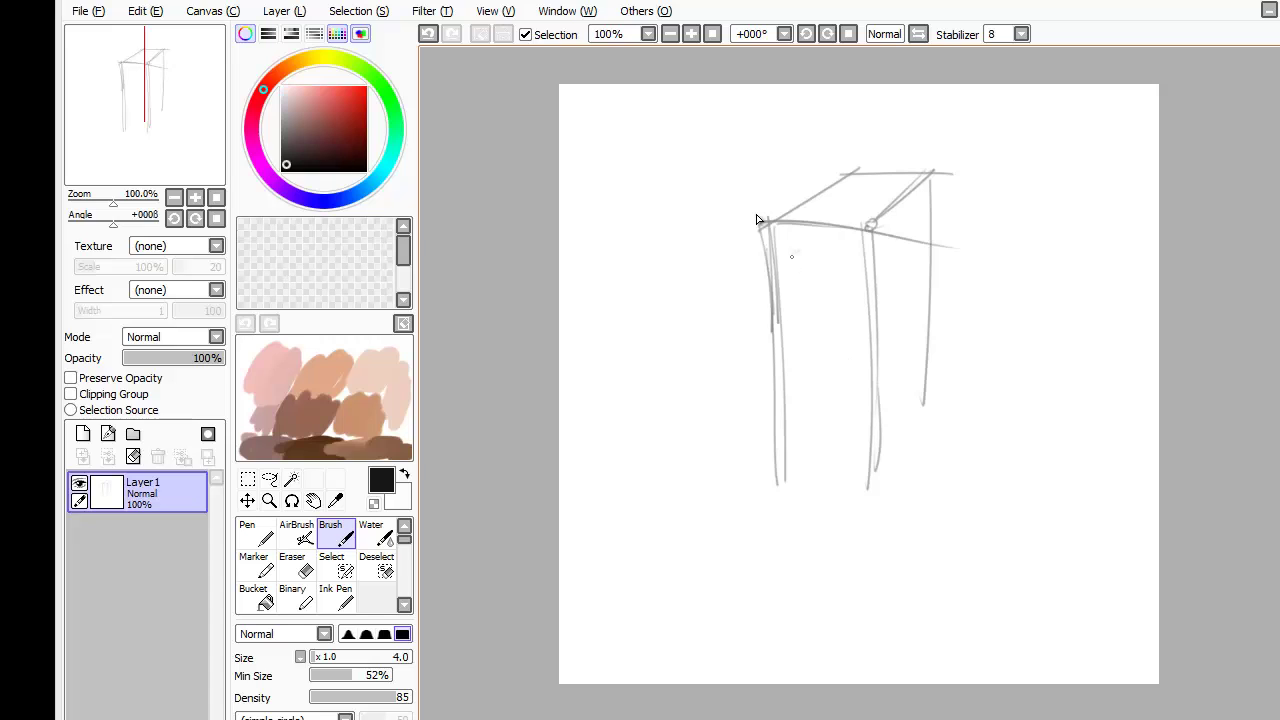
- Sketch a door rectangle inside the box with receding diagonal perspective lines from its corners
{"action": "mouse_move", "coordinate": [791, 258]}
{"action": "left_mouse_down"}
{"action": "mouse_move", "coordinate": [850, 267]}
{"action": "mouse_move", "coordinate": [796, 300]}
{"action": "mouse_move", "coordinate": [801, 372]}
{"action": "left_mouse_up"}
{"action": "mouse_move", "coordinate": [850, 268]}
{"action": "left_mouse_down"}
{"action": "mouse_move", "coordinate": [862, 394]}
{"action": "mouse_move", "coordinate": [708, 504]}
{"action": "left_mouse_up"}
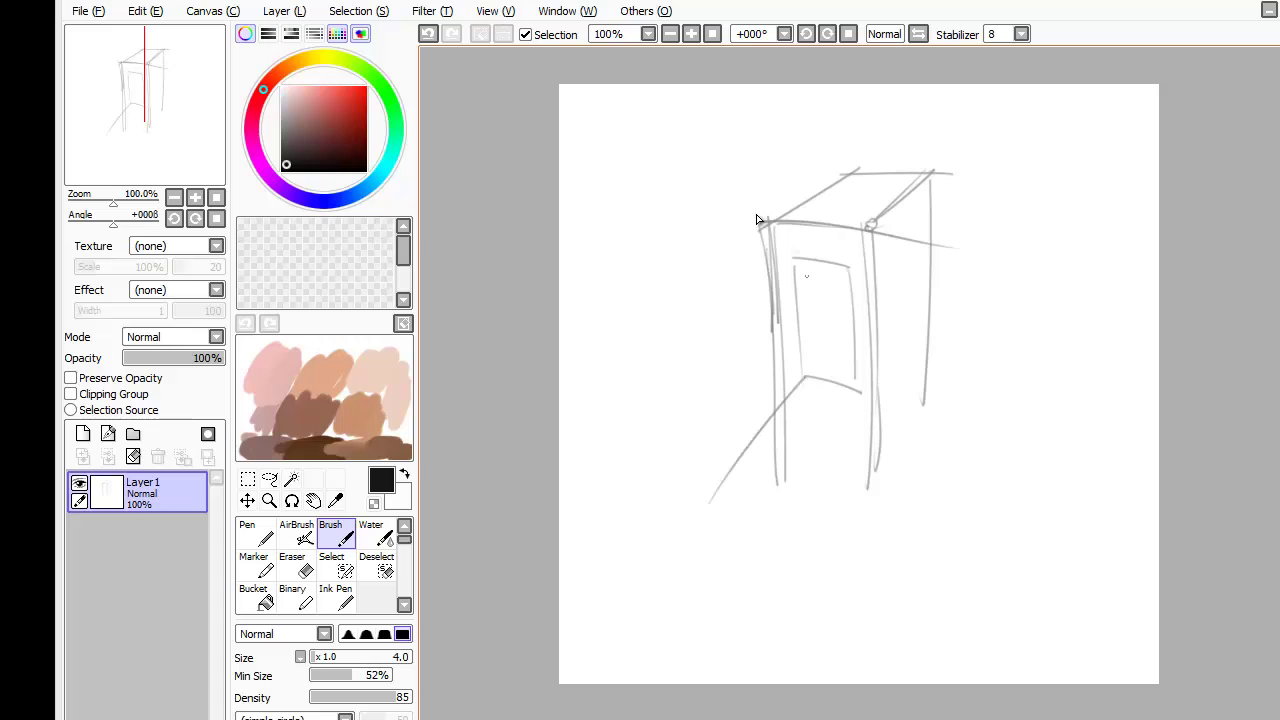
{"action": "left_click_drag", "start_coordinate": [796, 268], "coordinate": [680, 396]}
{"action": "left_click_drag", "start_coordinate": [848, 264], "coordinate": [736, 400]}
{"action": "left_click_drag", "start_coordinate": [860, 386], "coordinate": [776, 492]}
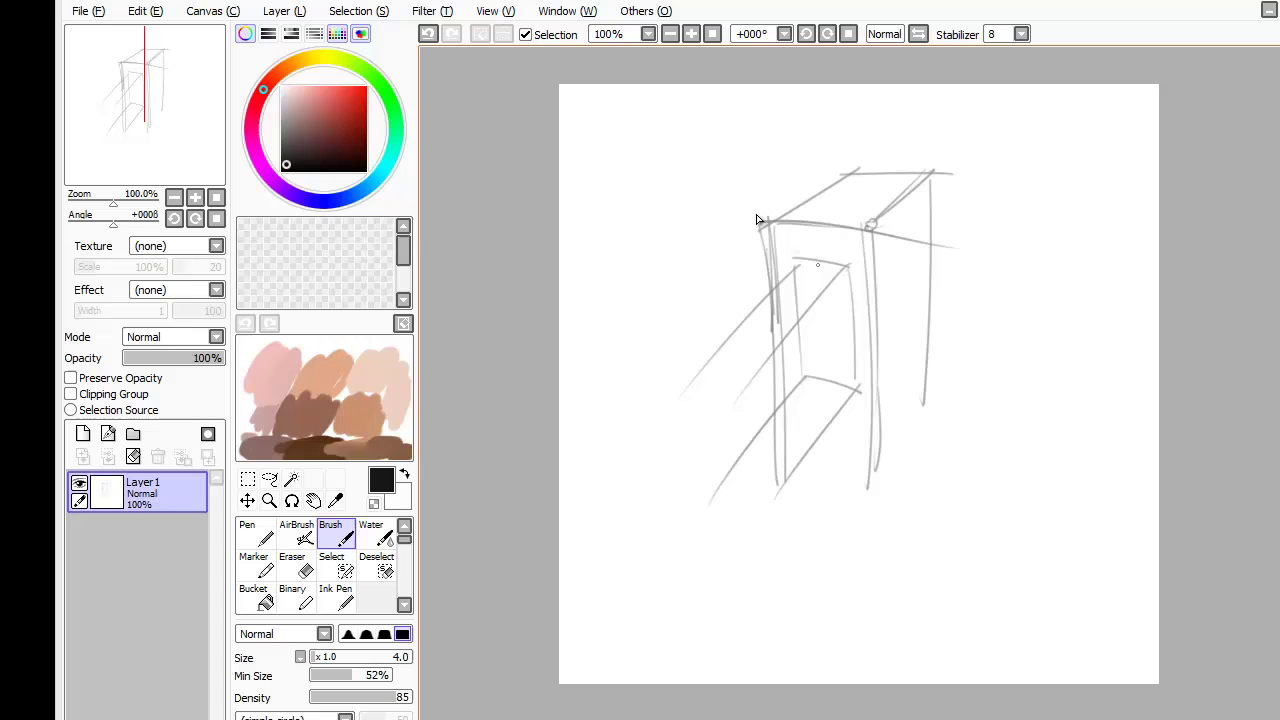
{"action": "mouse_move", "coordinate": [794, 261]}
{"action": "left_mouse_down"}
{"action": "mouse_move", "coordinate": [838, 260]}
{"action": "mouse_move", "coordinate": [852, 281]}
{"action": "mouse_move", "coordinate": [855, 388]}
{"action": "mouse_move", "coordinate": [806, 381]}
{"action": "mouse_move", "coordinate": [826, 390]}
{"action": "left_mouse_up"}
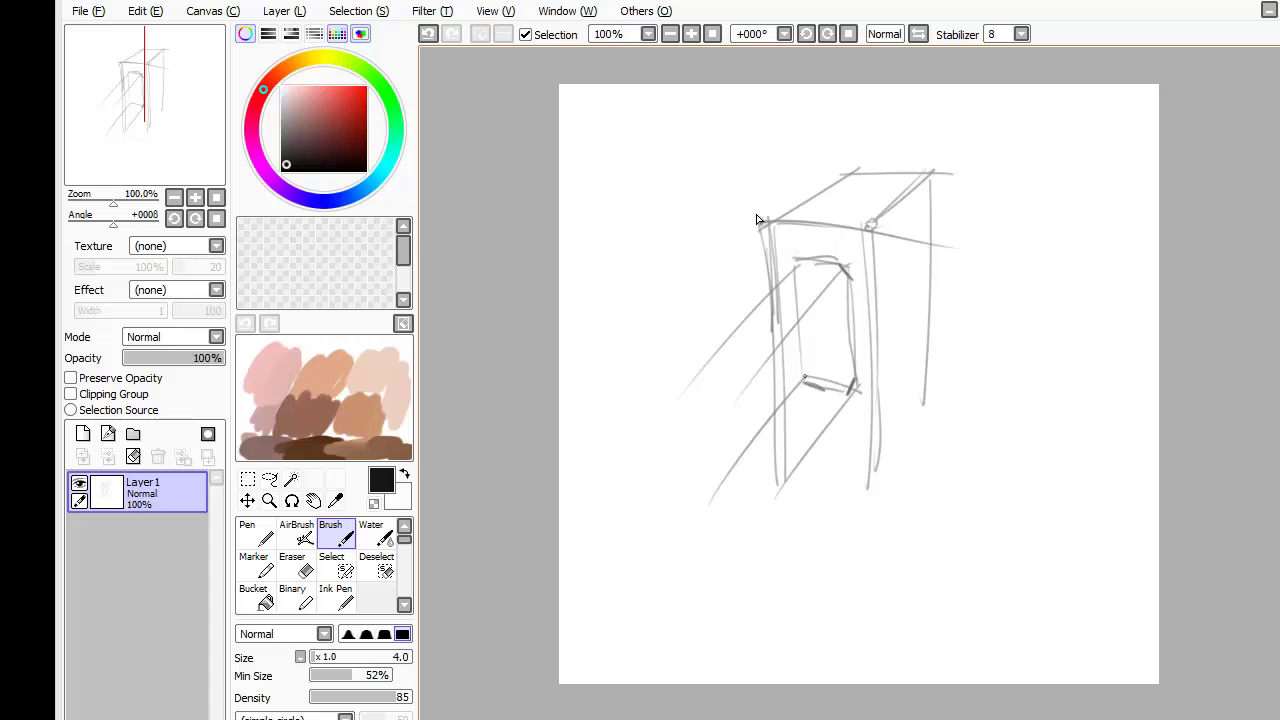
- Darken the door edges and hatch diagonal strokes through the door and its upper-left area
{"action": "left_click_drag", "start_coordinate": [792, 272], "coordinate": [808, 390]}
{"action": "left_click_drag", "start_coordinate": [848, 264], "coordinate": [754, 378]}
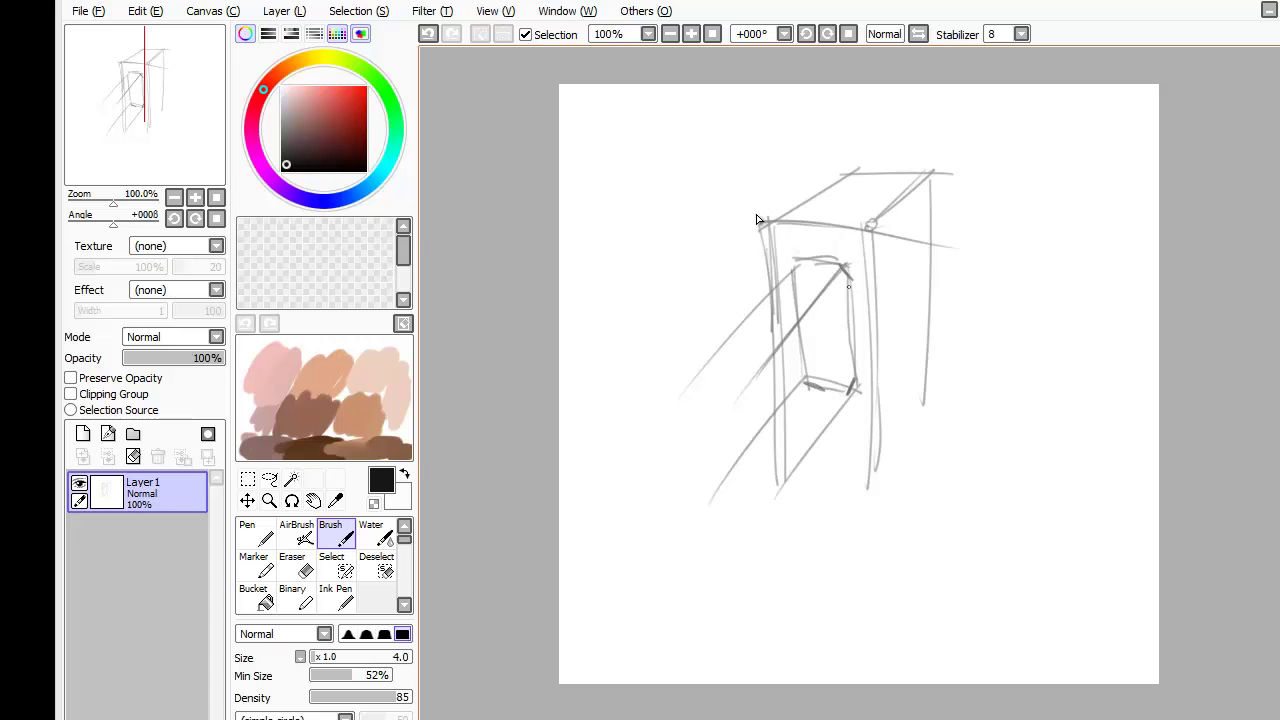
{"action": "left_click_drag", "start_coordinate": [852, 276], "coordinate": [738, 412]}
{"action": "left_click_drag", "start_coordinate": [857, 388], "coordinate": [740, 522]}
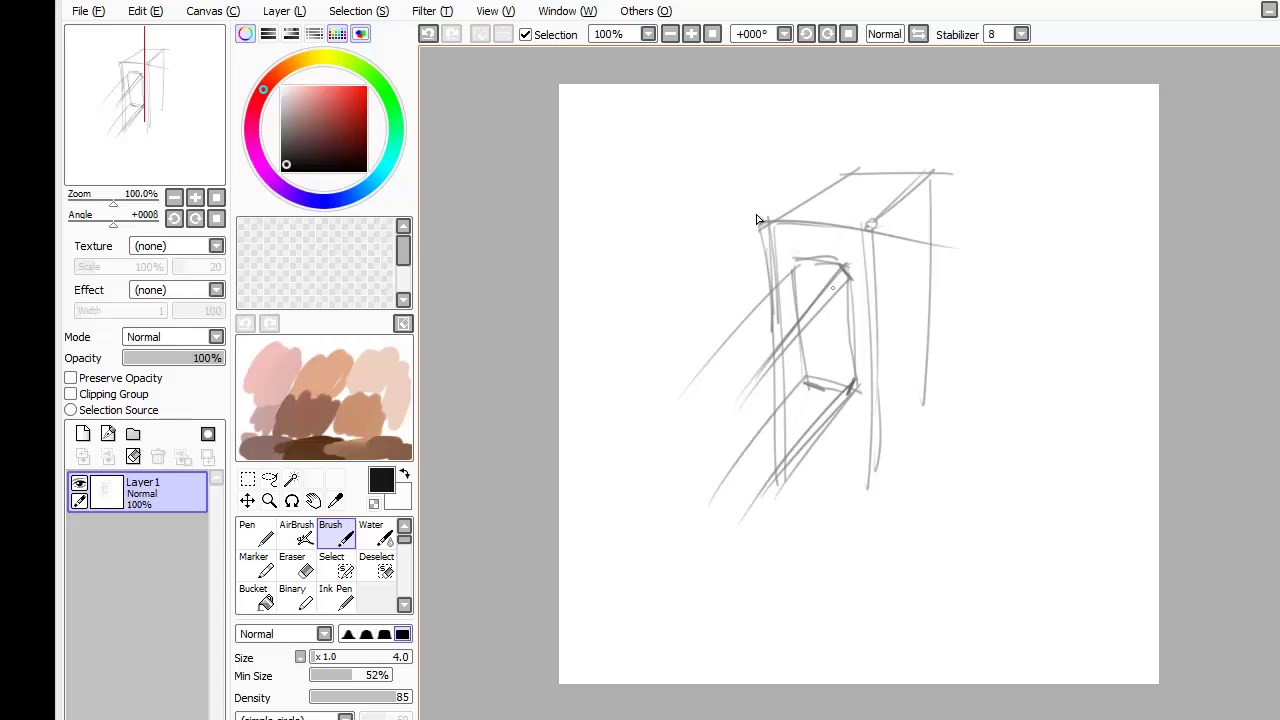
{"action": "left_click_drag", "start_coordinate": [838, 266], "coordinate": [818, 294]}
{"action": "left_click_drag", "start_coordinate": [830, 260], "coordinate": [788, 330]}
{"action": "left_click_drag", "start_coordinate": [800, 276], "coordinate": [748, 372]}
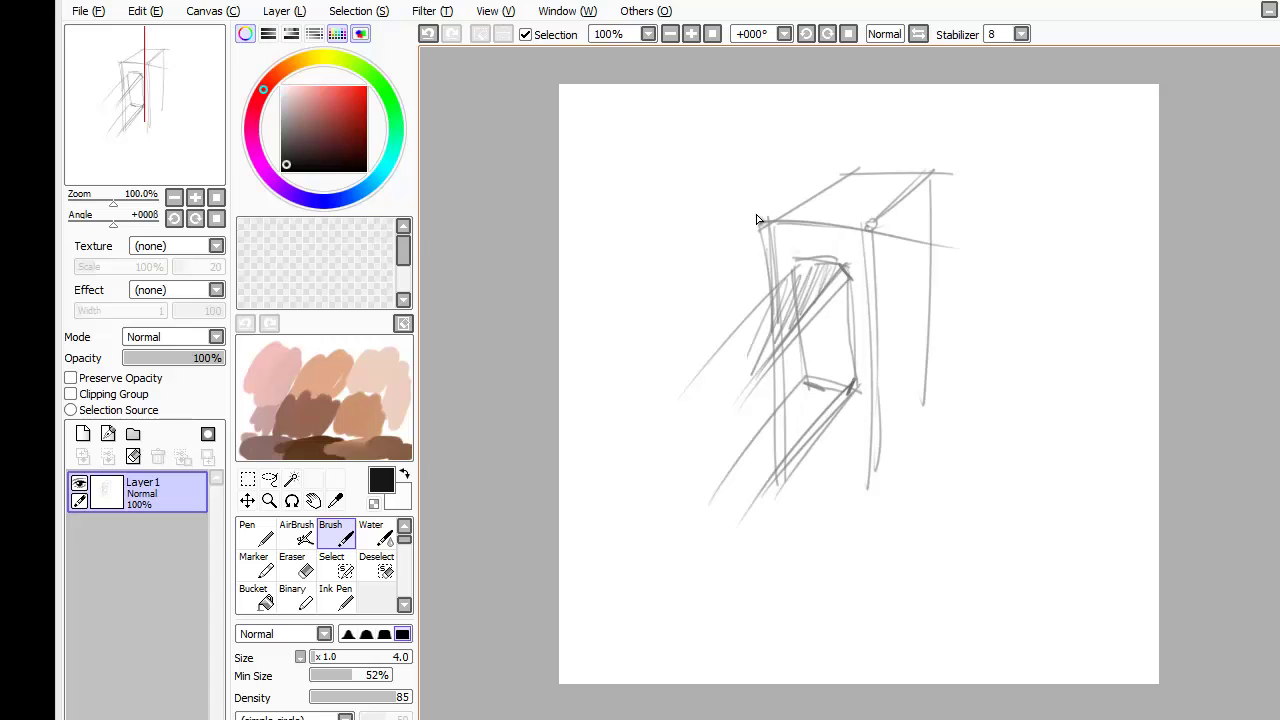
{"action": "left_click_drag", "start_coordinate": [770, 294], "coordinate": [684, 418]}
- Hatch below the door's lower-right corner and strengthen the door's right edge
{"action": "left_click_drag", "start_coordinate": [858, 390], "coordinate": [802, 470]}
{"action": "left_click_drag", "start_coordinate": [858, 386], "coordinate": [808, 464]}
{"action": "mouse_move", "coordinate": [856, 422]}
{"action": "left_mouse_down"}
{"action": "mouse_move", "coordinate": [834, 476]}
{"action": "mouse_move", "coordinate": [838, 464]}
{"action": "left_mouse_up"}
{"action": "mouse_move", "coordinate": [866, 388]}
{"action": "left_mouse_down"}
{"action": "mouse_move", "coordinate": [848, 452]}
{"action": "mouse_move", "coordinate": [858, 436]}
{"action": "left_mouse_up"}
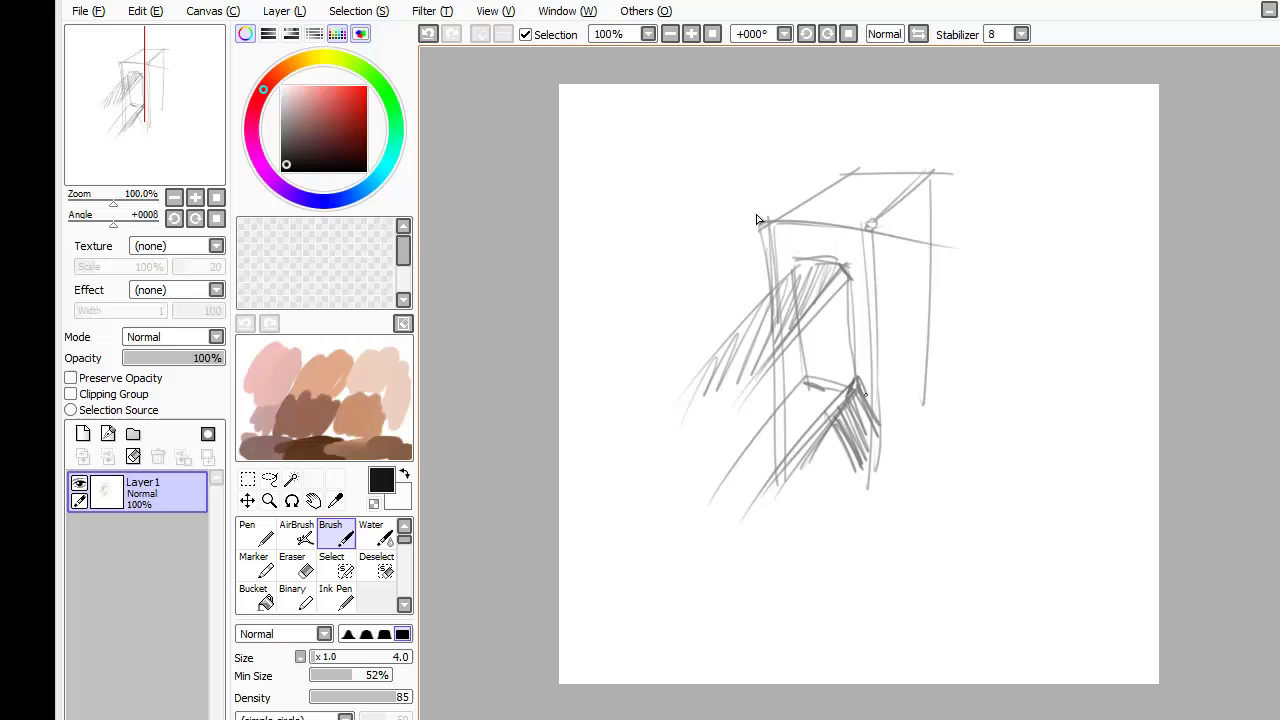
{"action": "left_click_drag", "start_coordinate": [856, 340], "coordinate": [874, 402]}
{"action": "left_click_drag", "start_coordinate": [856, 314], "coordinate": [878, 372]}
{"action": "left_click_drag", "start_coordinate": [850, 292], "coordinate": [868, 344]}
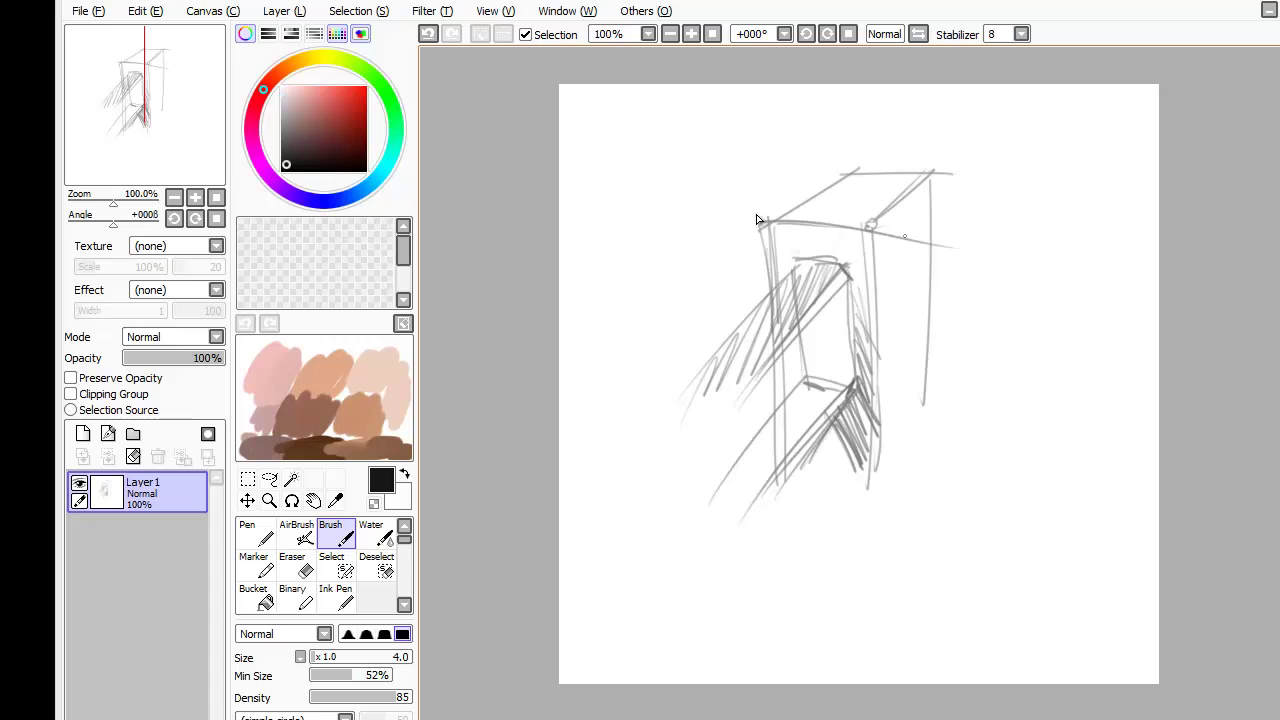
- Draw vertical side lines and horizontal drawer lines along the cabinet's right side
{"action": "mouse_move", "coordinate": [912, 213]}
{"action": "left_mouse_down"}
{"action": "mouse_move", "coordinate": [903, 355]}
{"action": "mouse_move", "coordinate": [887, 357]}
{"action": "mouse_move", "coordinate": [890, 424]}
{"action": "mouse_move", "coordinate": [916, 400]}
{"action": "left_mouse_up"}
{"action": "left_click_drag", "start_coordinate": [920, 340], "coordinate": [918, 416]}
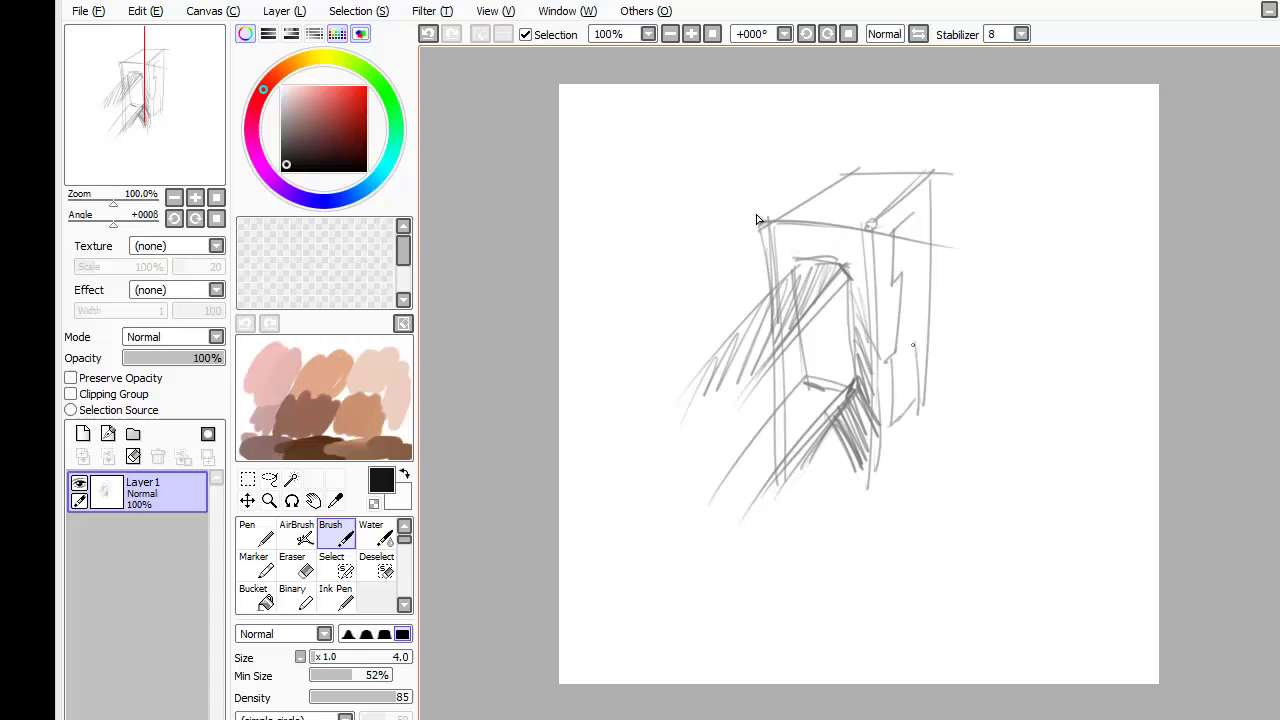
{"action": "mouse_move", "coordinate": [912, 264]}
{"action": "left_mouse_down"}
{"action": "mouse_move", "coordinate": [914, 352]}
{"action": "mouse_move", "coordinate": [924, 266]}
{"action": "left_mouse_up"}
{"action": "left_click_drag", "start_coordinate": [920, 210], "coordinate": [920, 288]}
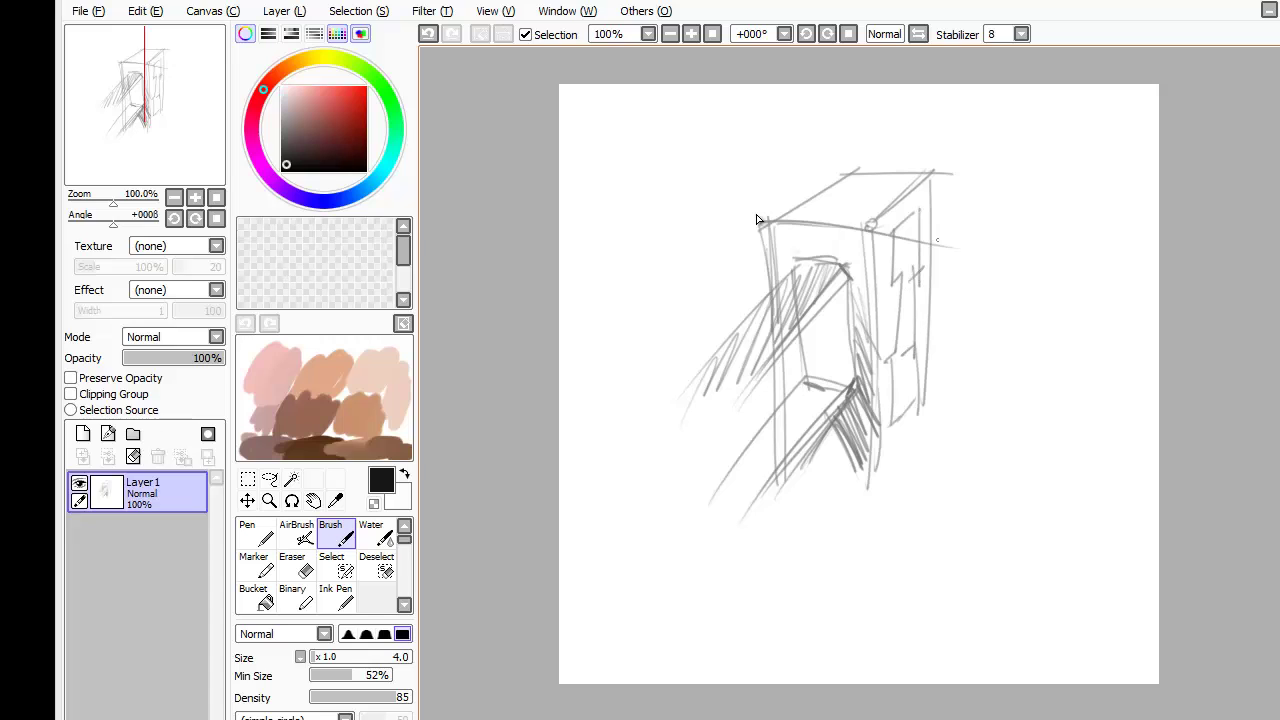
{"action": "left_click_drag", "start_coordinate": [916, 210], "coordinate": [998, 238]}
{"action": "left_click_drag", "start_coordinate": [892, 234], "coordinate": [978, 266]}
{"action": "left_click_drag", "start_coordinate": [888, 284], "coordinate": [982, 310]}
{"action": "left_click_drag", "start_coordinate": [892, 348], "coordinate": [958, 368]}
{"action": "left_click_drag", "start_coordinate": [876, 366], "coordinate": [966, 396]}
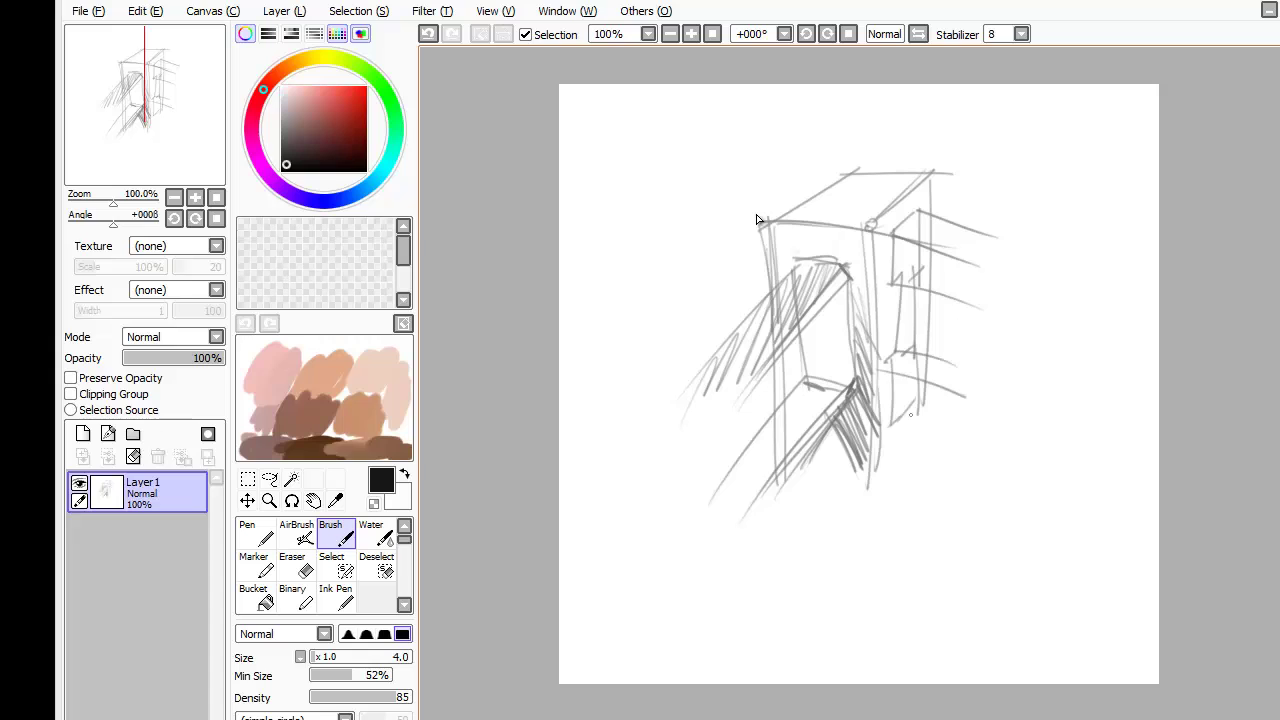
{"action": "left_click_drag", "start_coordinate": [894, 416], "coordinate": [960, 428]}
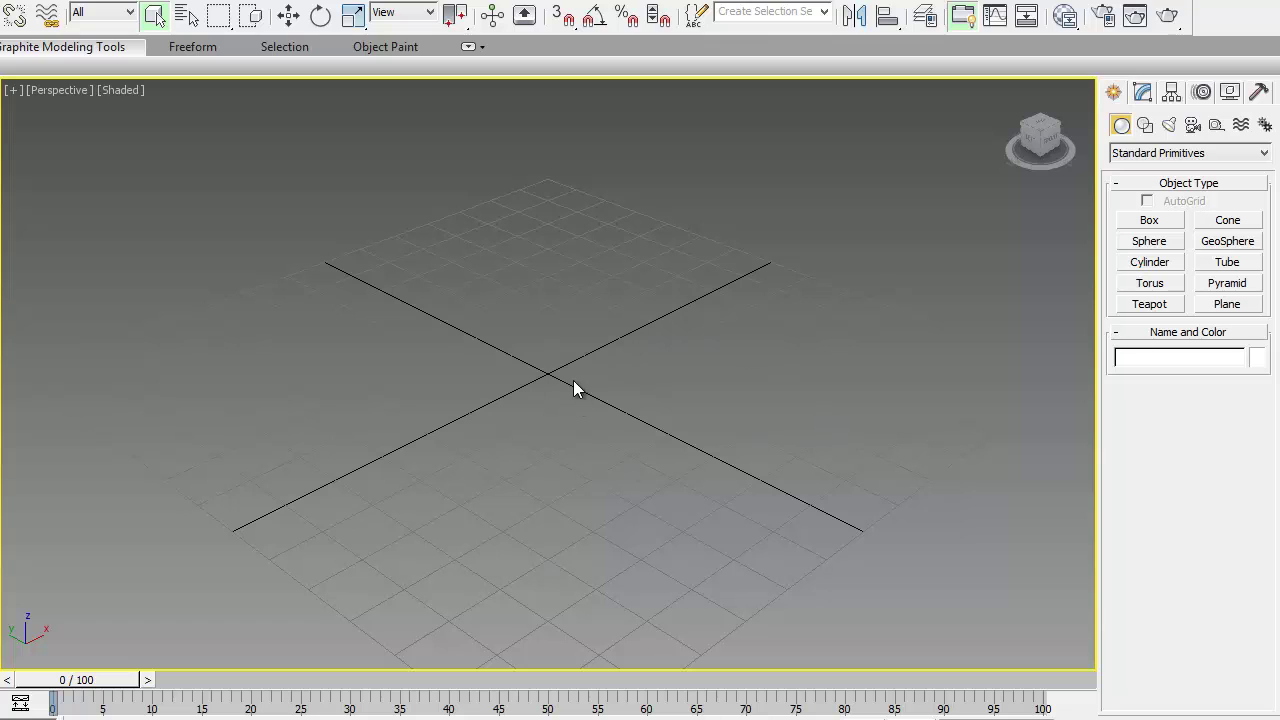
- Draw a trial box in the perspective viewport
{"action": "left_click", "coordinate": [1143, 221]}
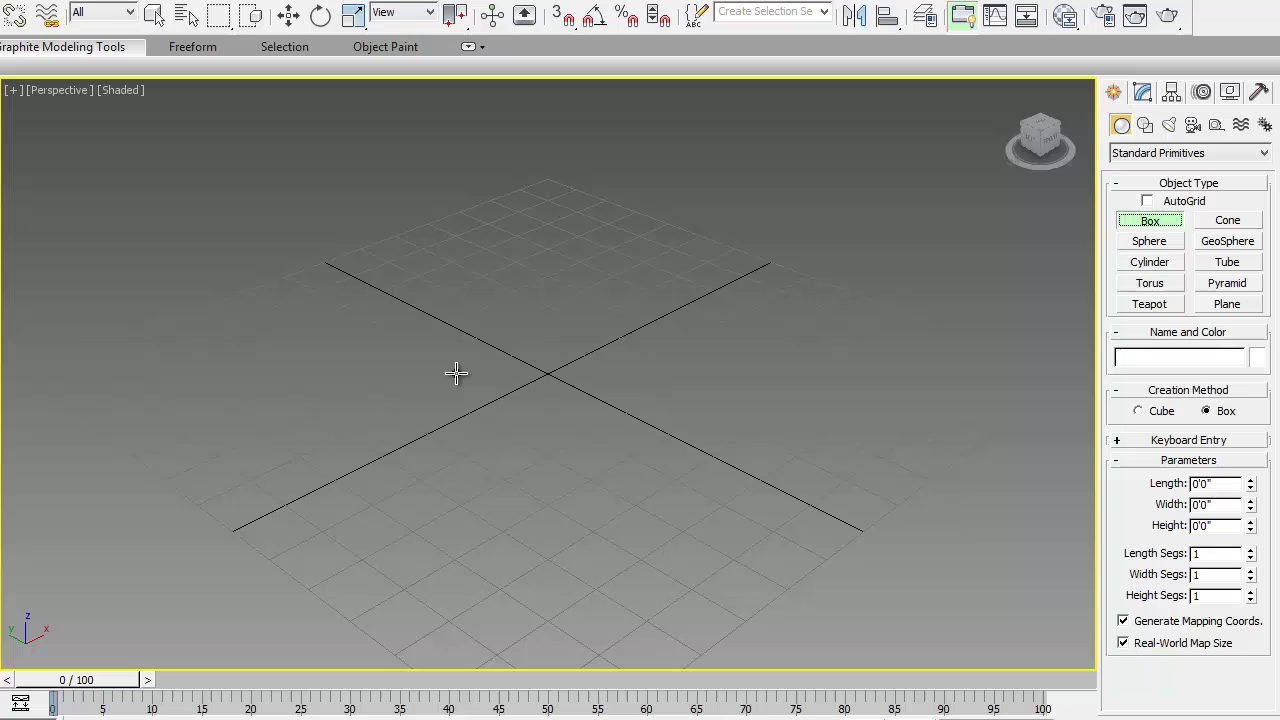
{"action": "left_click_drag", "start_coordinate": [457, 347], "coordinate": [766, 434]}
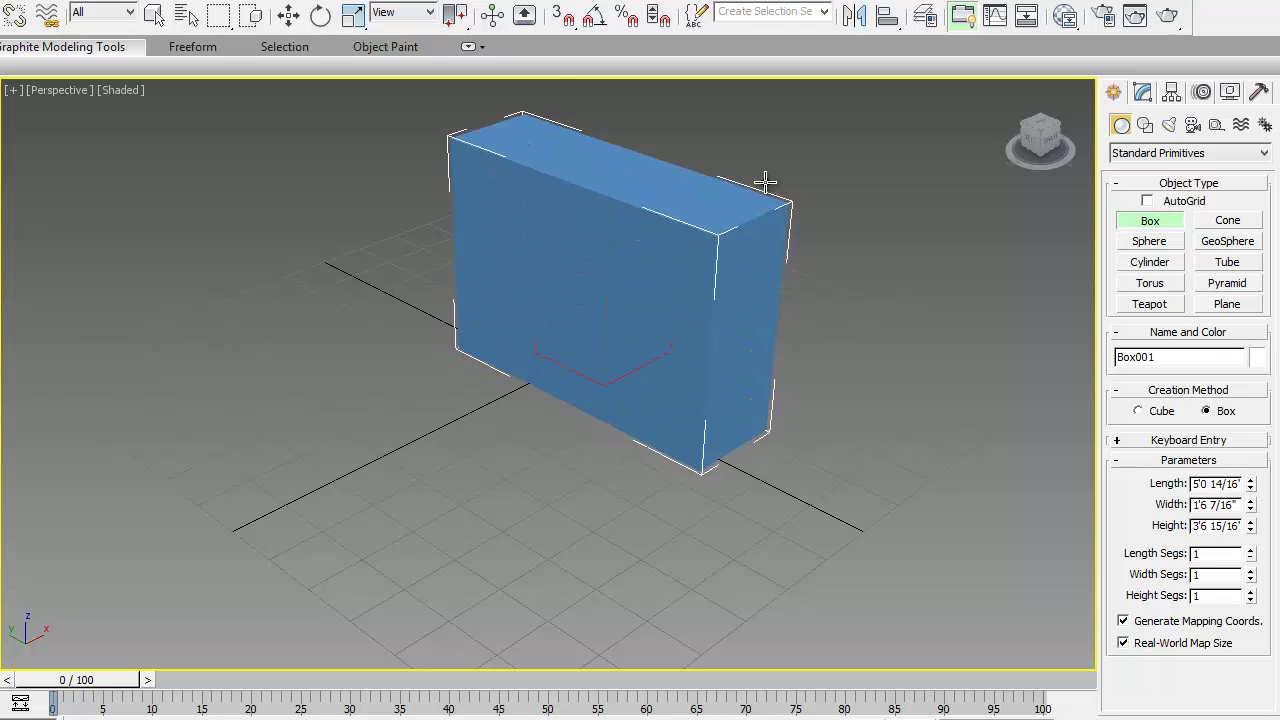
{"action": "left_click", "coordinate": [760, 230]}
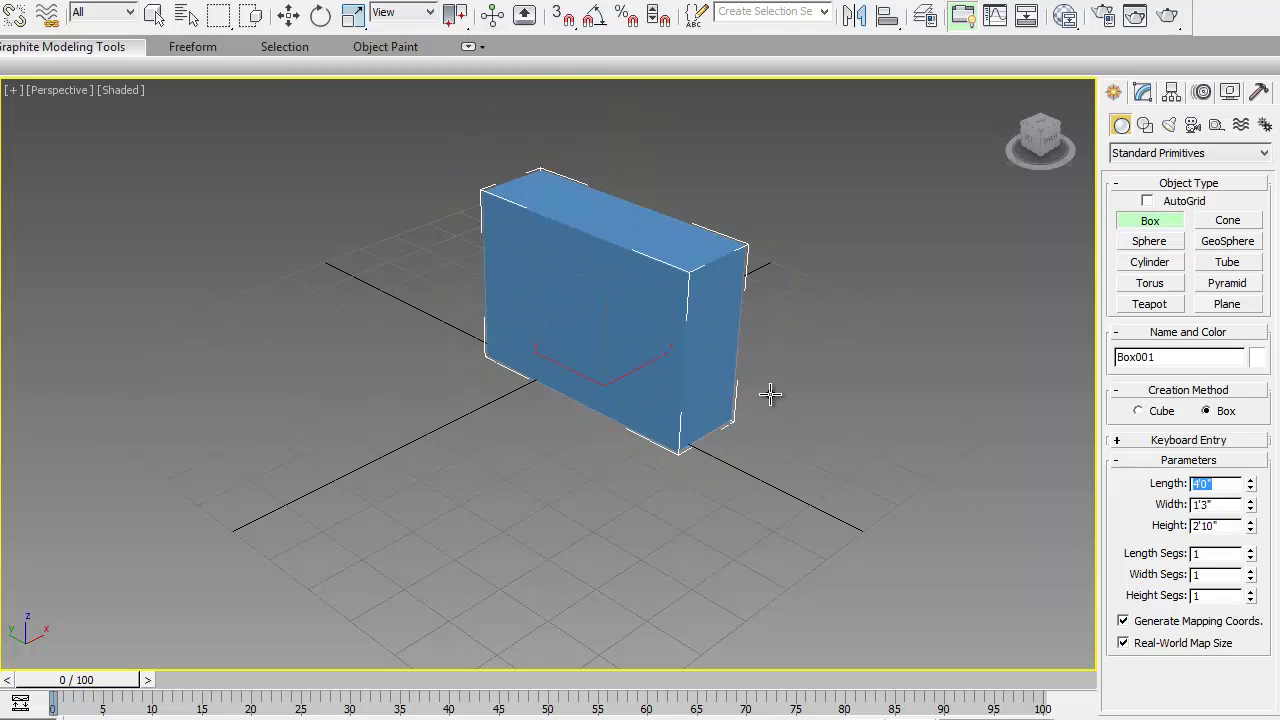
{"action": "right_click", "coordinate": [678, 411]}
- Select the trial box and delete it
{"action": "middle_click_drag", "start_coordinate": [677, 423], "coordinate": [620, 420]}
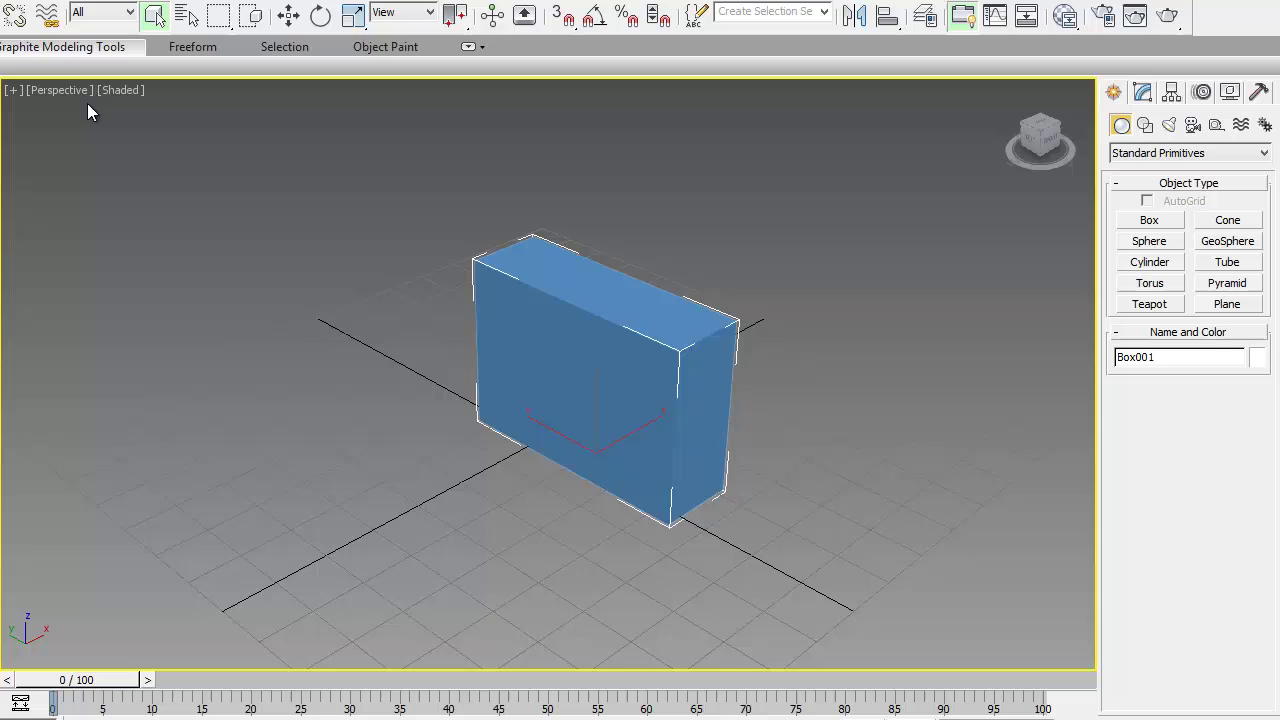
{"action": "left_click", "coordinate": [288, 15]}
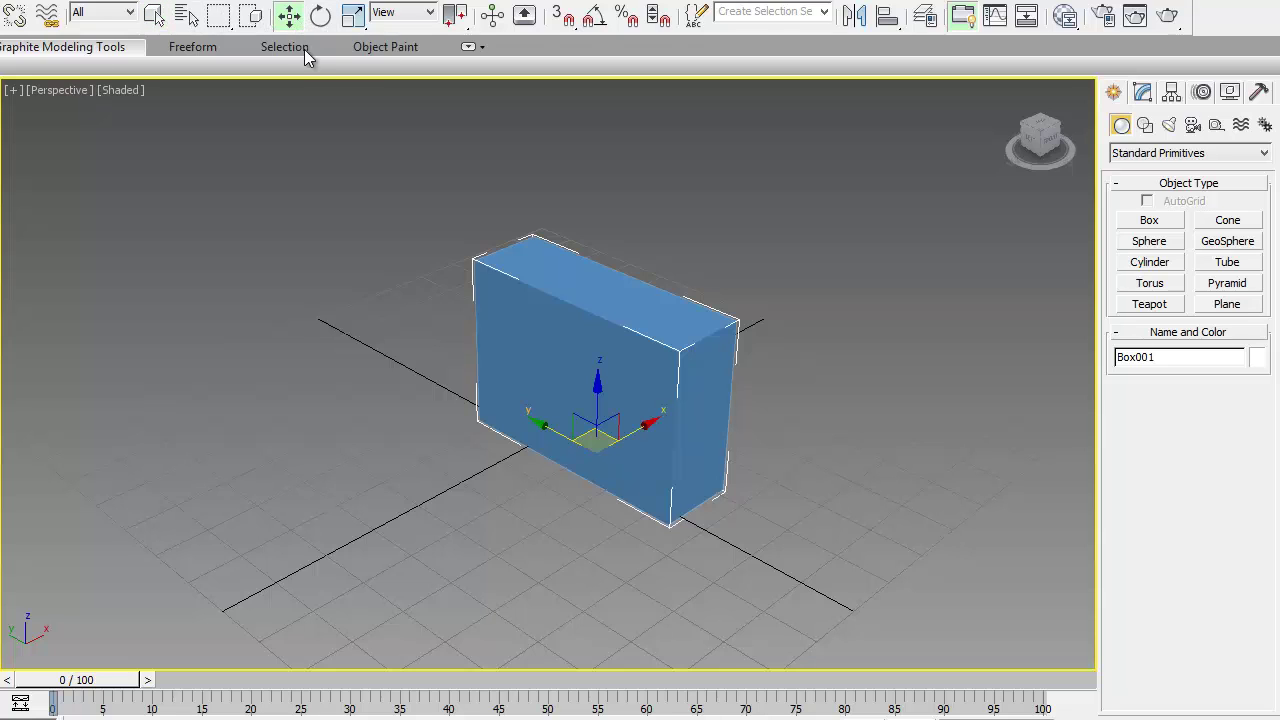
{"action": "left_click", "coordinate": [461, 204]}
{"action": "left_click", "coordinate": [517, 288]}
{"action": "key", "text": "Delete"}
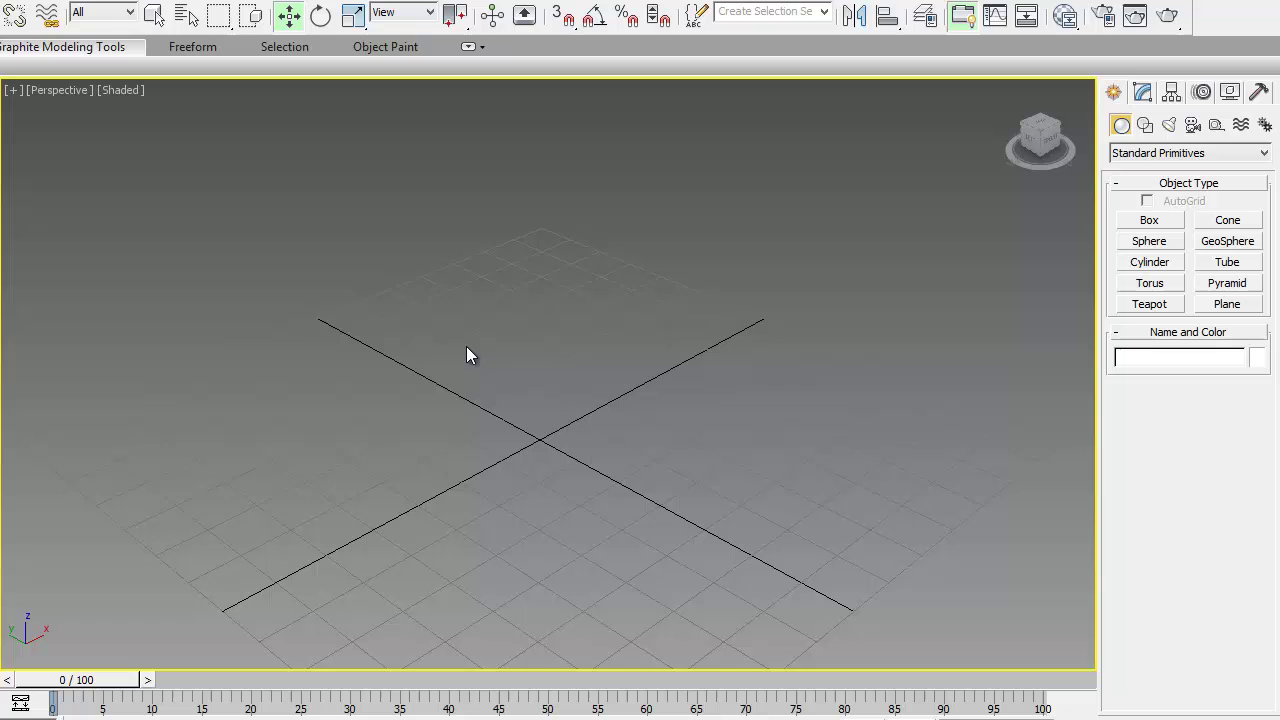
- Create Box001 at the grid origin sized 0'2" by 0'2" and 2'10" tall
{"action": "left_click", "coordinate": [1150, 221]}
{"action": "left_click_drag", "start_coordinate": [534, 437], "coordinate": [547, 440]}
{"action": "left_click", "coordinate": [558, 175]}
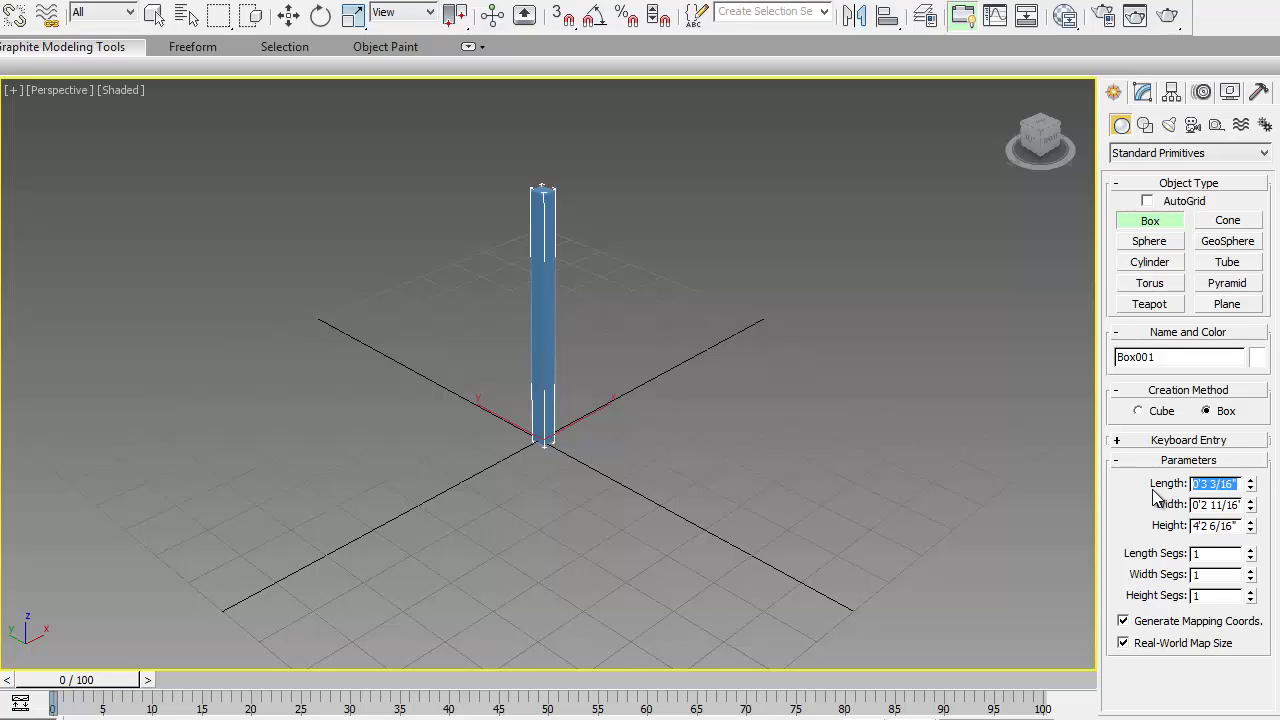
{"action": "type", "text": "2'"}
{"action": "double_click", "coordinate": [1240, 504]}
{"action": "type", "text": "2"}
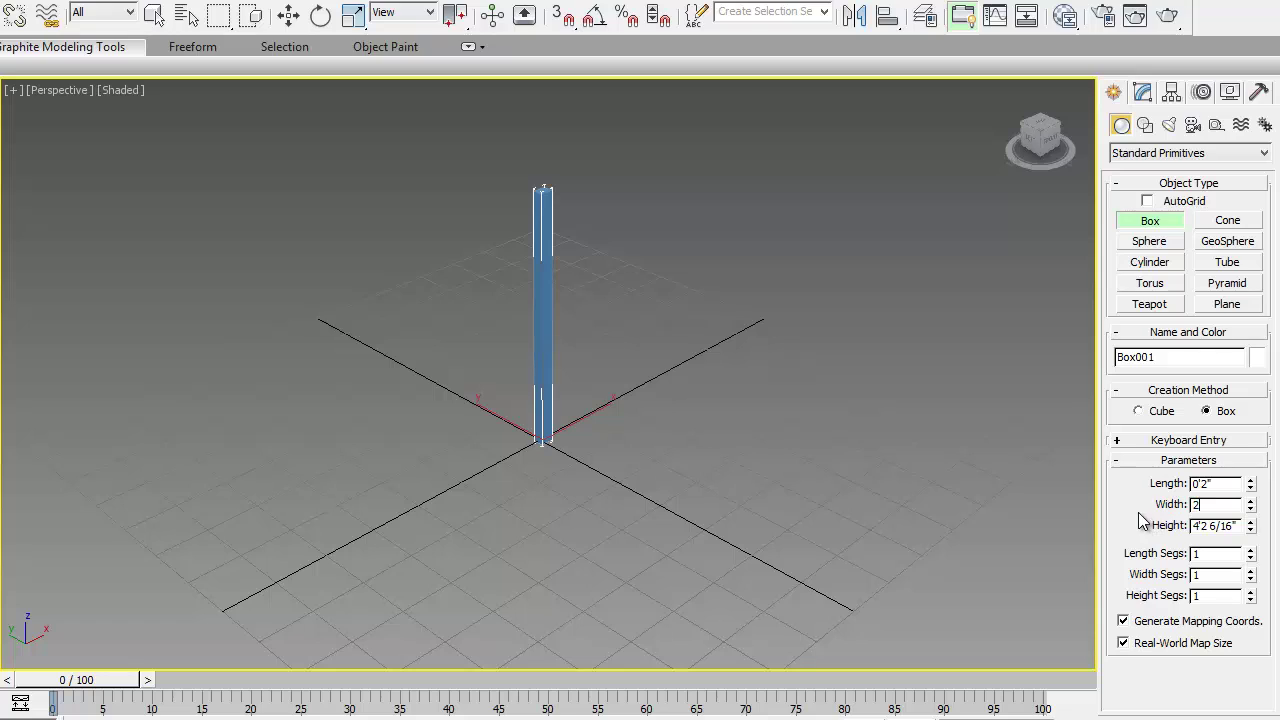
{"action": "type", "text": "'"}
{"action": "key", "text": "Tab"}
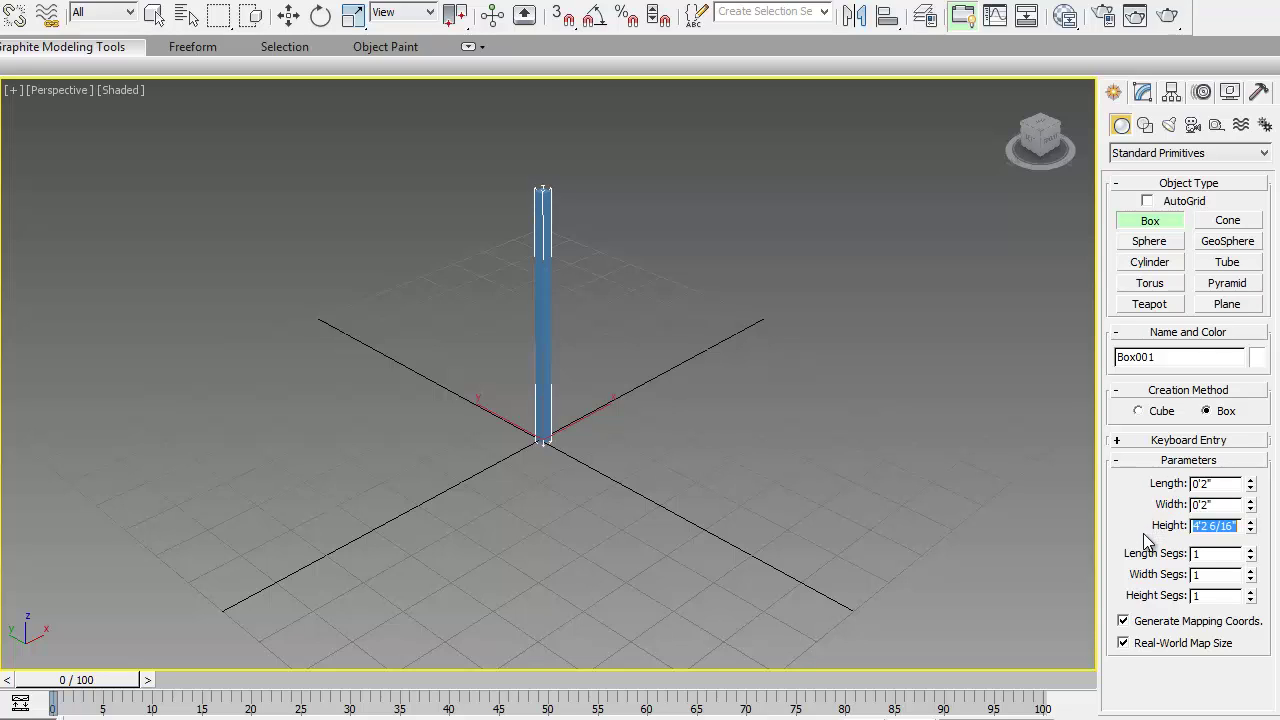
{"action": "type", "text": "36"}
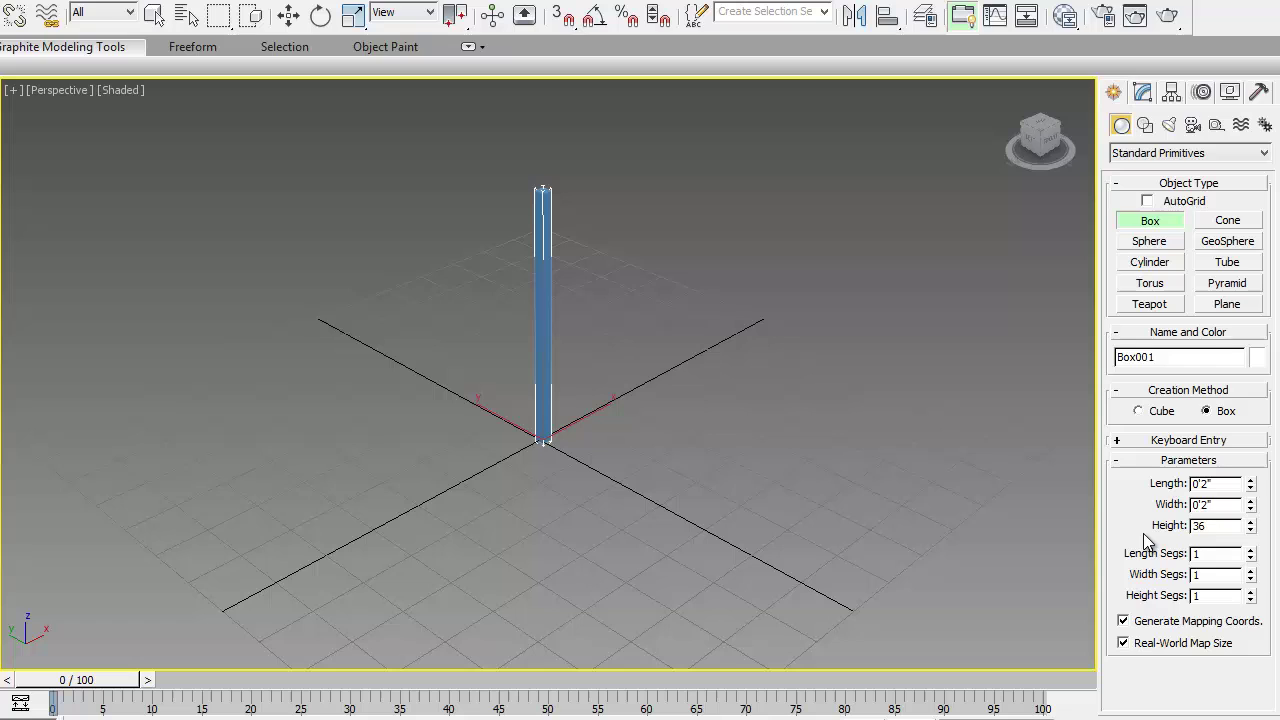
{"action": "key", "text": "BackSpace"}
{"action": "type", "text": "4'"}
{"action": "key", "text": "Return"}
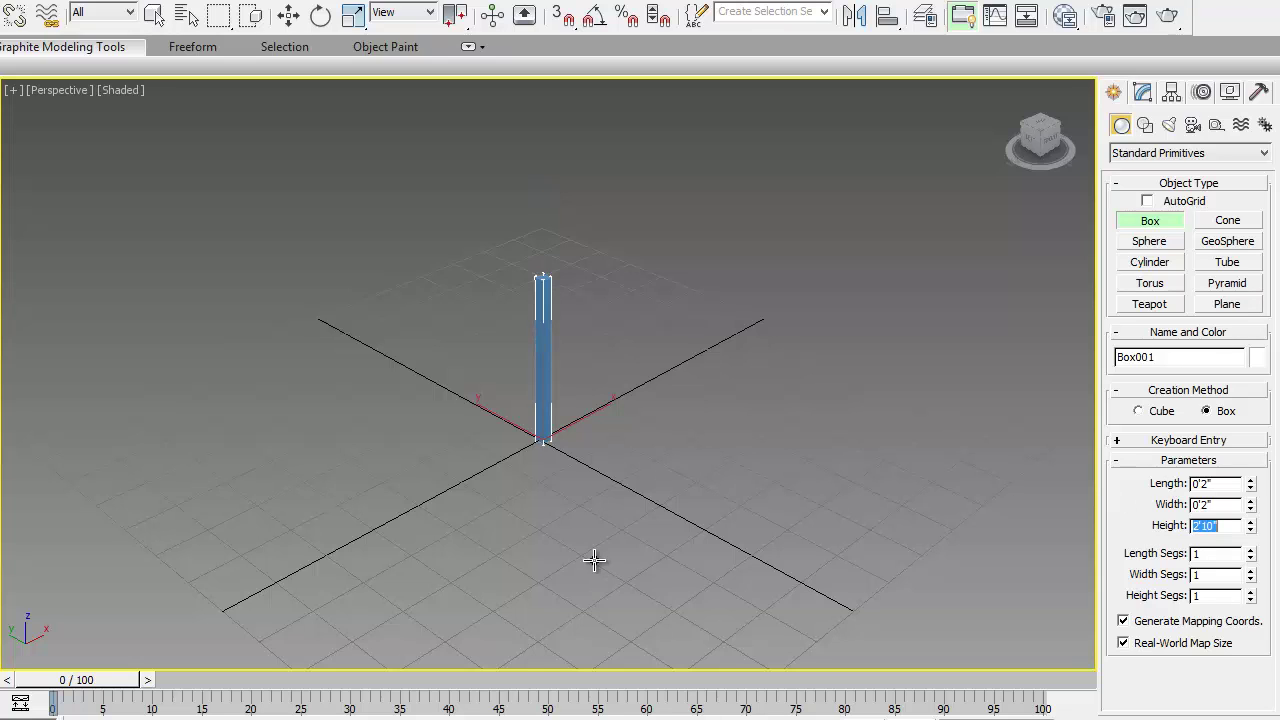
- Select the box and switch the viewport shading to Hidden Line
{"action": "scroll", "coordinate": [585, 520], "scroll_direction": "up", "scroll_amount": 4}
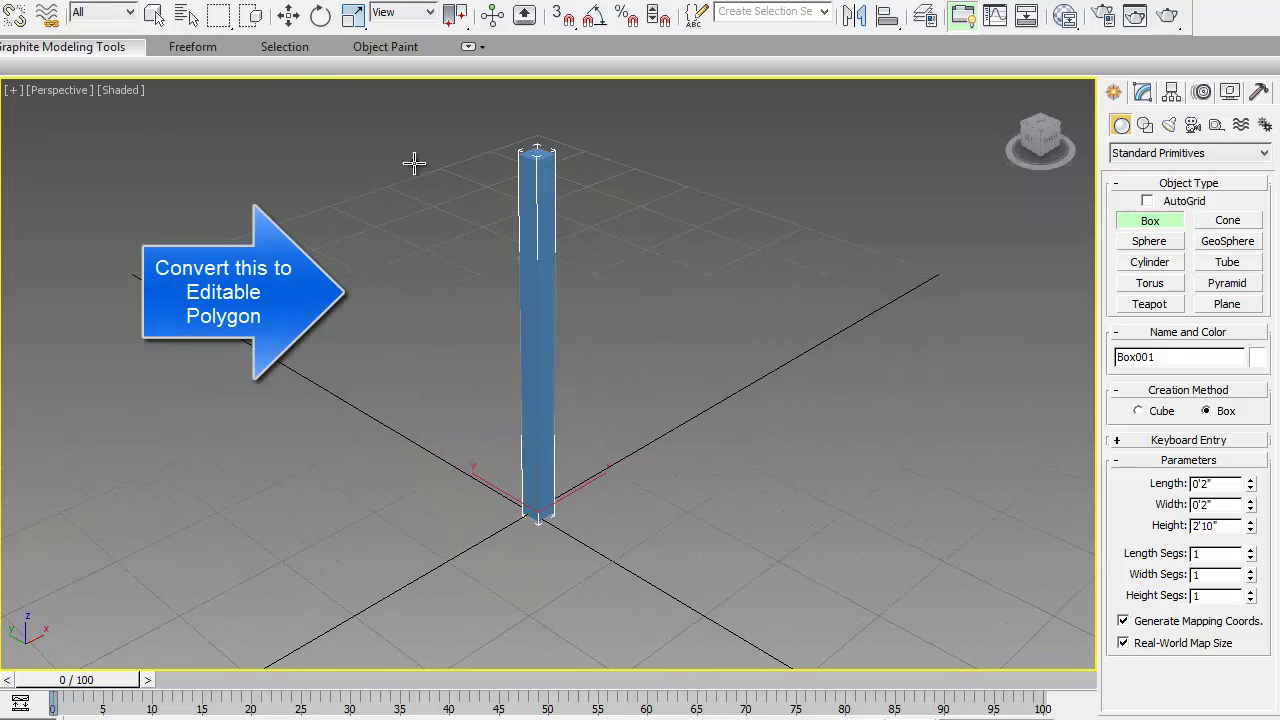
{"action": "left_click", "coordinate": [288, 15]}
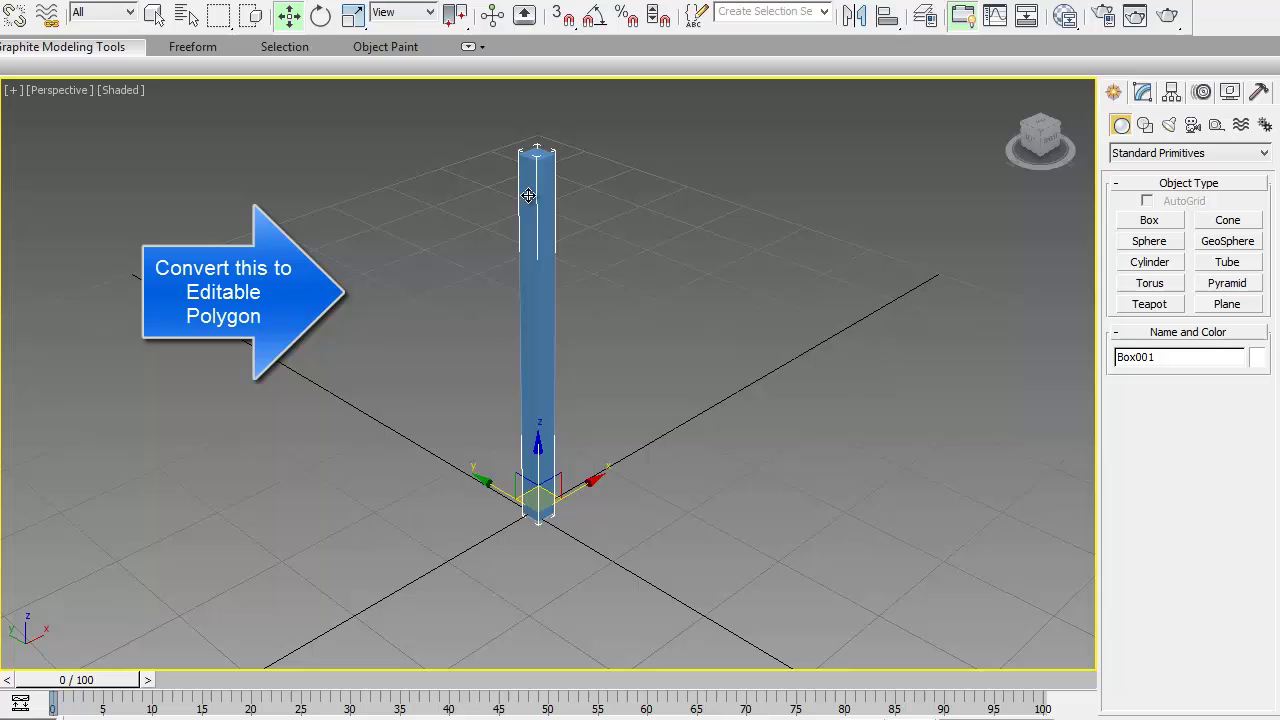
{"action": "middle_click_drag", "start_coordinate": [515, 256], "coordinate": [507, 289], "text": "alt"}
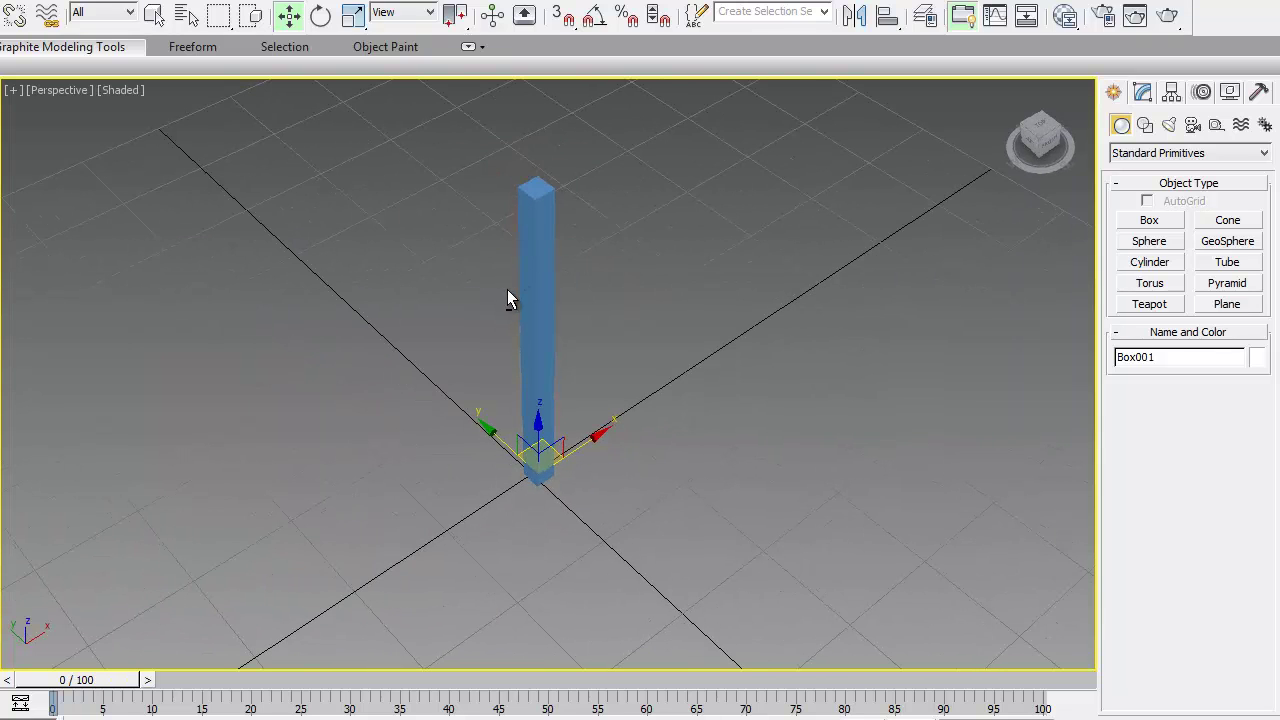
{"action": "left_click", "coordinate": [115, 90]}
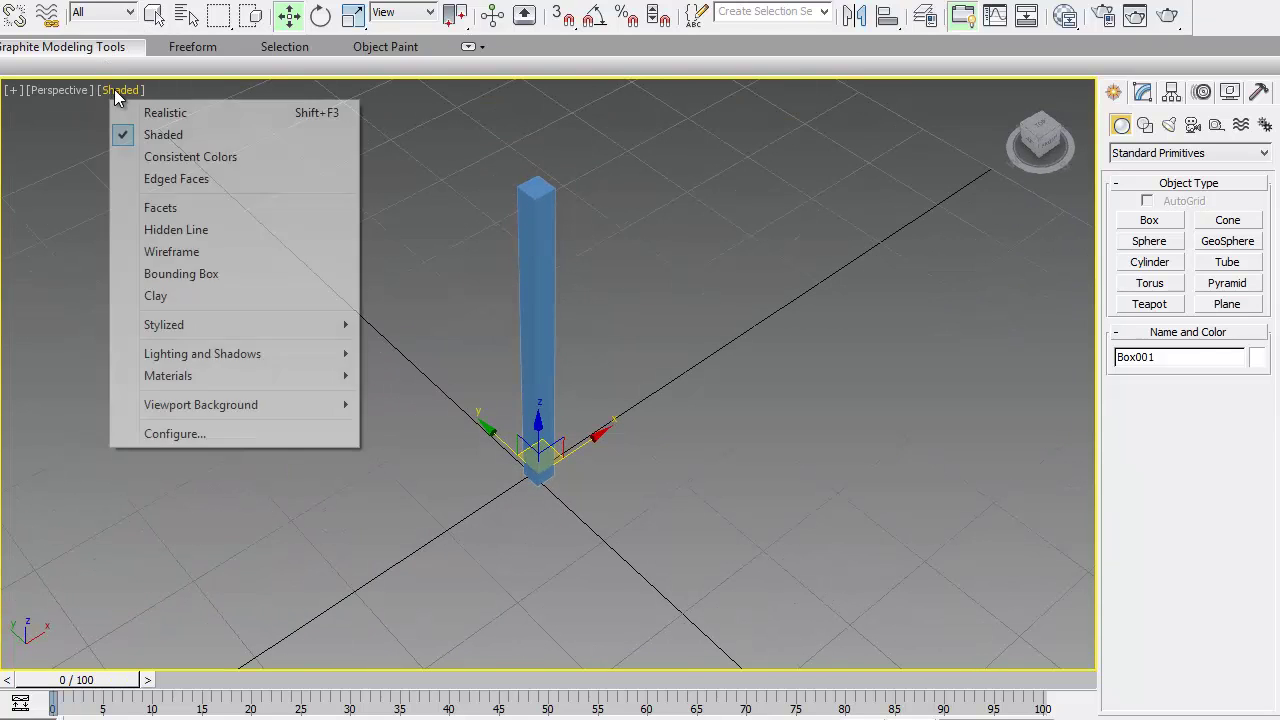
{"action": "left_click", "coordinate": [185, 232]}
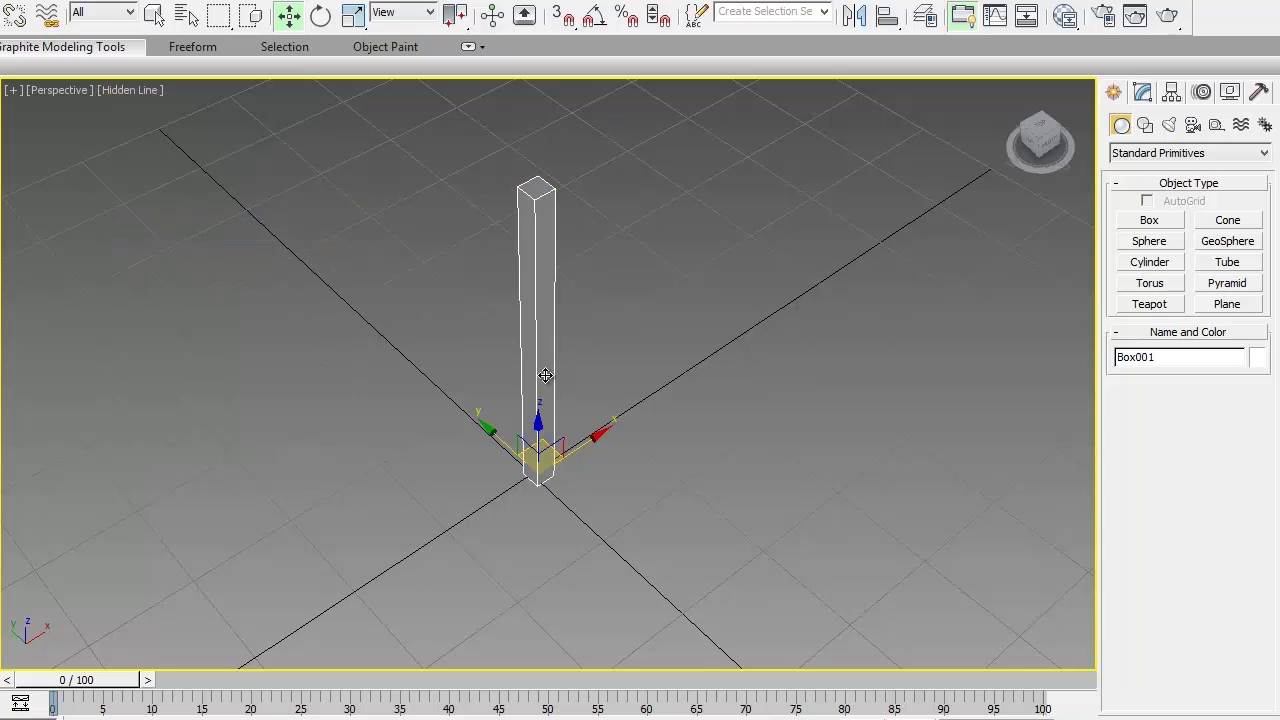
- Convert Box001 to an Editable Poly
{"action": "mouse_move", "coordinate": [543, 374]}
{"action": "middle_mouse_down", "text": "alt"}
{"action": "mouse_move", "coordinate": [594, 457]}
{"action": "mouse_move", "coordinate": [606, 380]}
{"action": "mouse_move", "coordinate": [563, 346]}
{"action": "middle_mouse_up", "text": "alt"}
{"action": "scroll", "coordinate": [608, 391], "scroll_direction": "up", "scroll_amount": 4}
{"action": "right_click", "coordinate": [522, 328]}
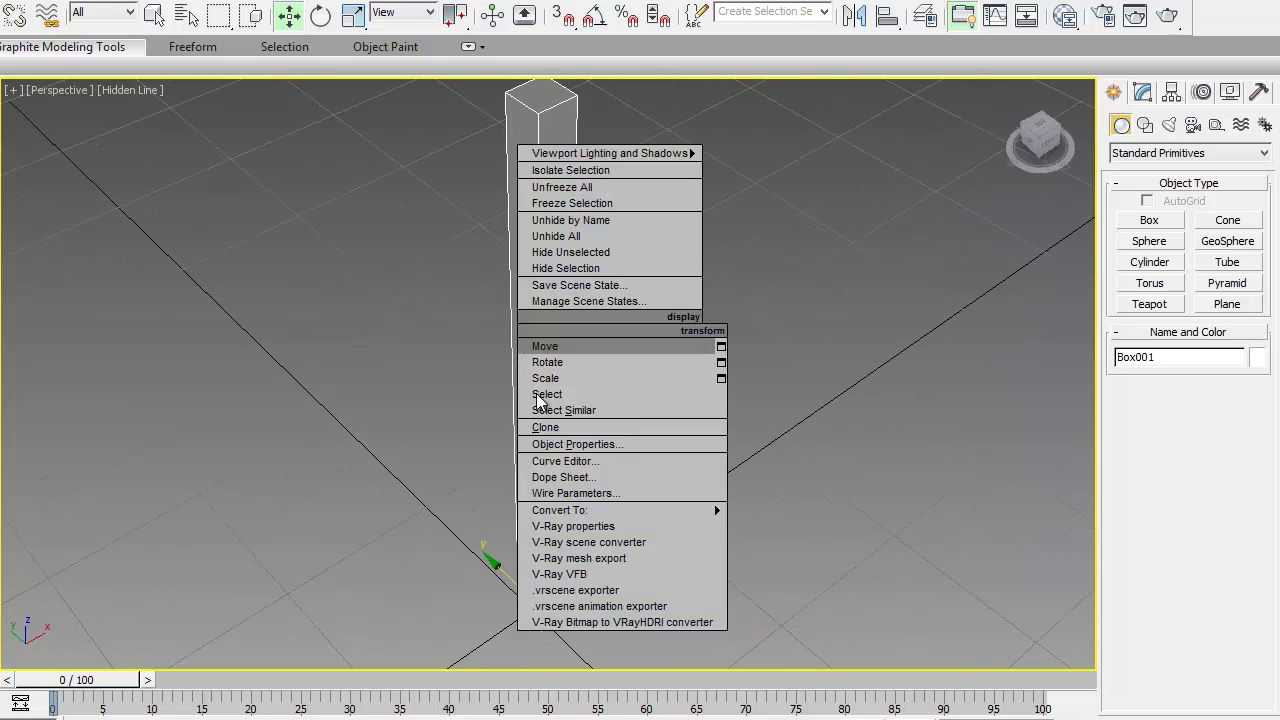
{"action": "left_click", "coordinate": [790, 525]}
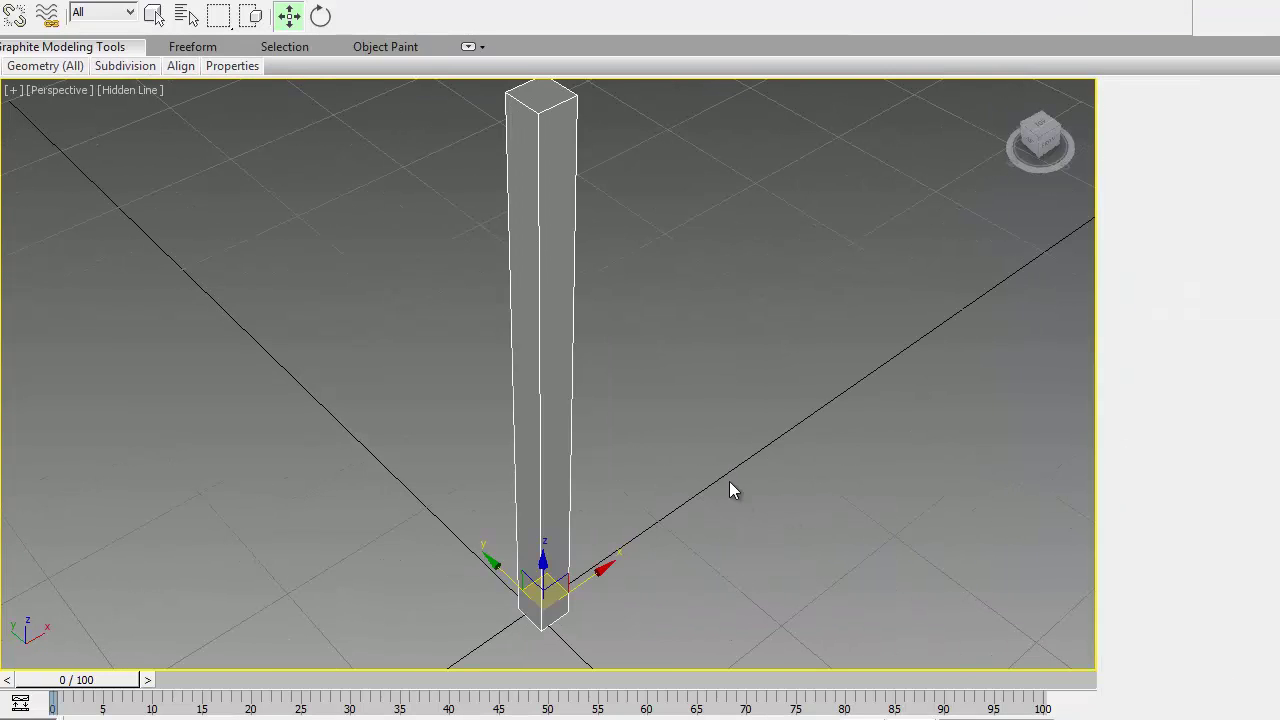
- Connect the column's three vertical edges with new edges in Edge mode
{"action": "left_click", "coordinate": [1160, 373]}
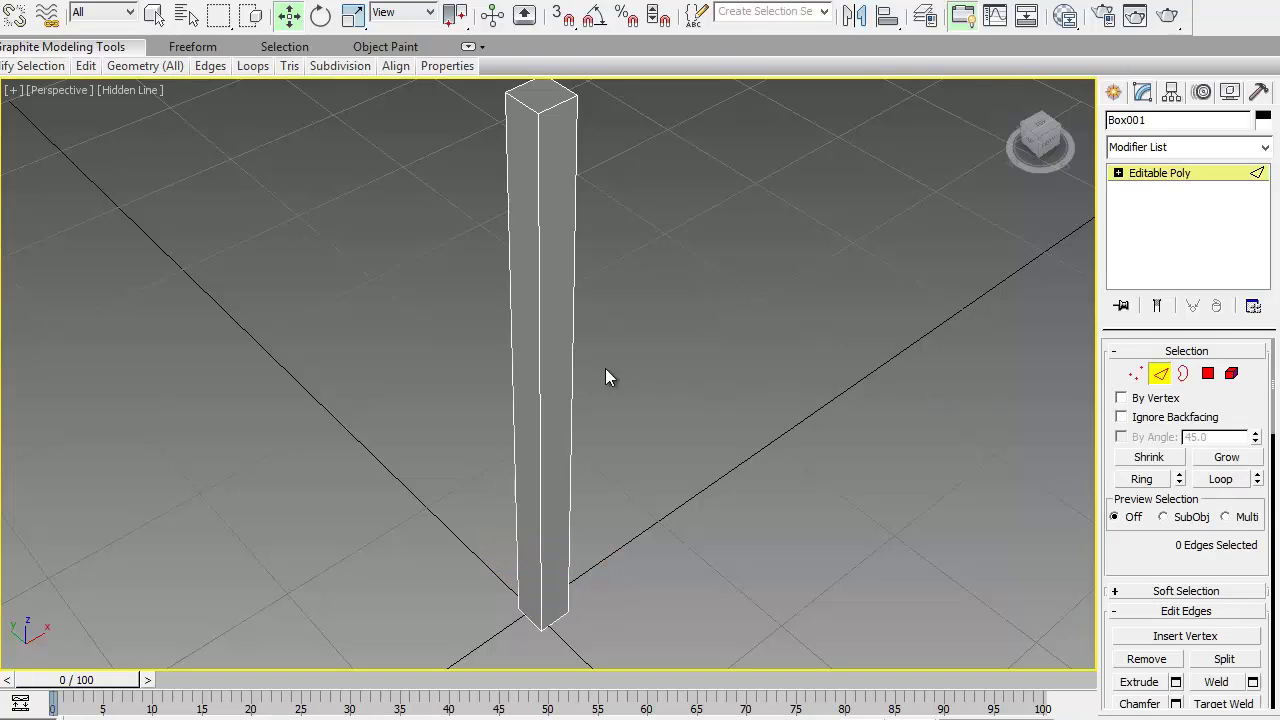
{"action": "left_click", "coordinate": [516, 370]}
{"action": "left_click", "coordinate": [540, 353], "text": "ctrl"}
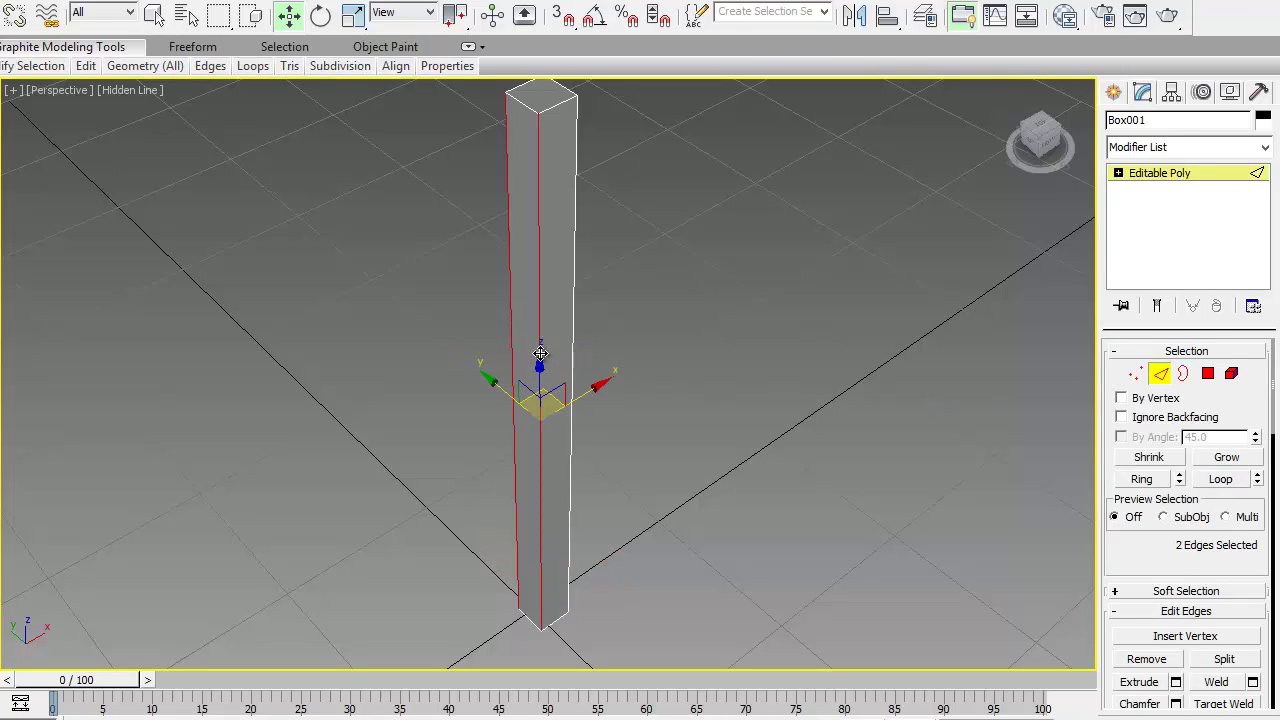
{"action": "left_click", "coordinate": [574, 342], "text": "ctrl"}
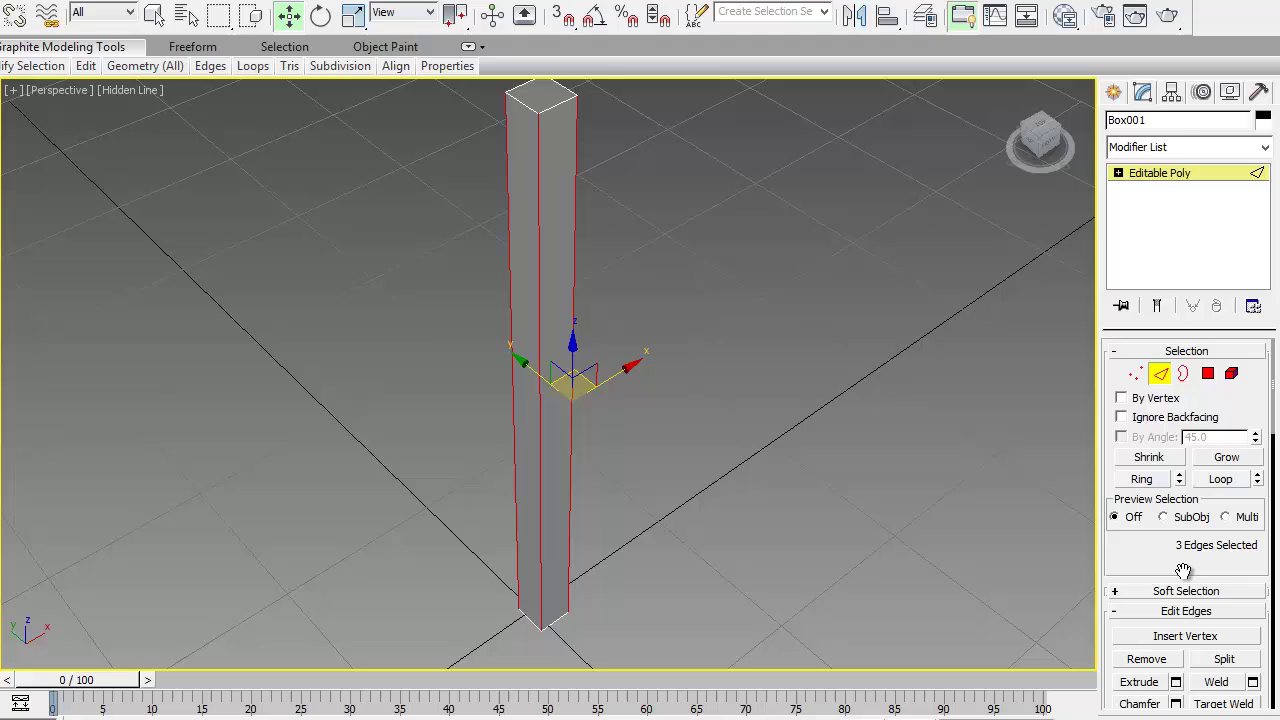
{"action": "scroll", "coordinate": [1168, 562], "scroll_direction": "down", "scroll_amount": 3}
{"action": "left_click", "coordinate": [1252, 663]}
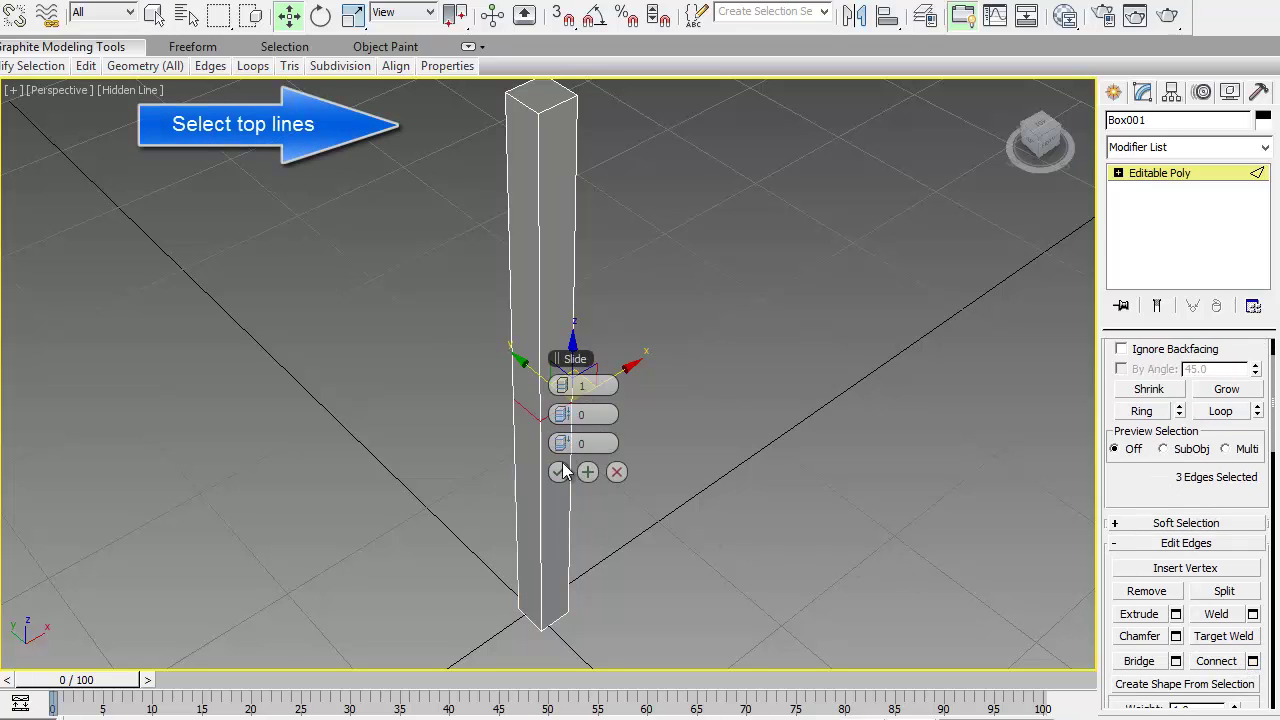
{"action": "left_click", "coordinate": [558, 472]}
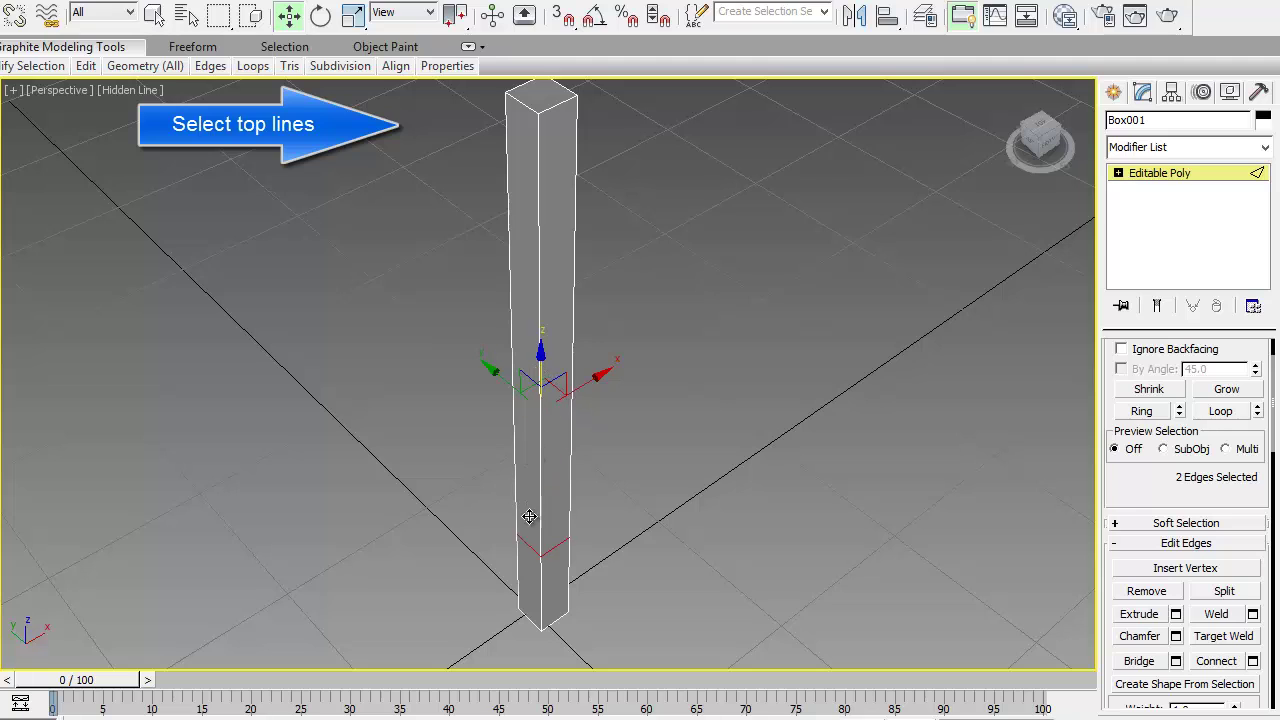
- Connect the bottom and top edges with 2 segments and Pinch 40
{"action": "middle_click_drag", "start_coordinate": [586, 528], "coordinate": [578, 400], "text": "alt"}
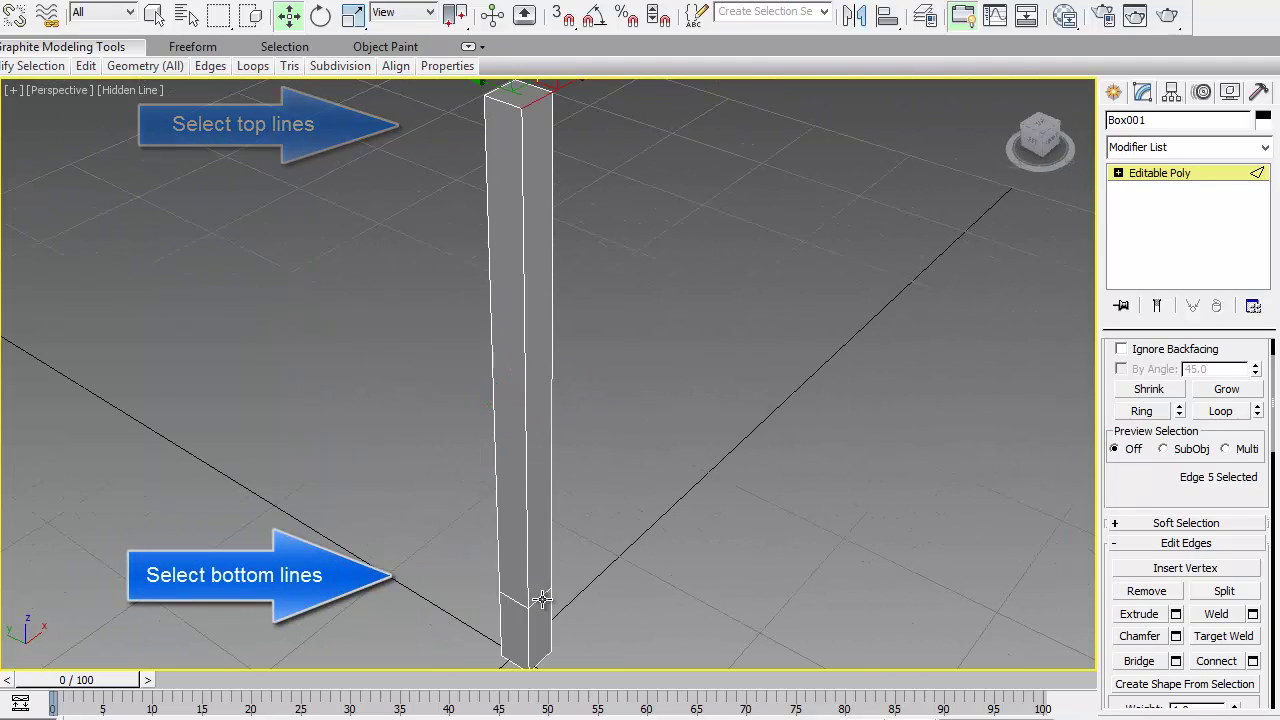
{"action": "left_click", "coordinate": [537, 597], "text": "ctrl"}
{"action": "left_click", "coordinate": [509, 597], "text": "ctrl"}
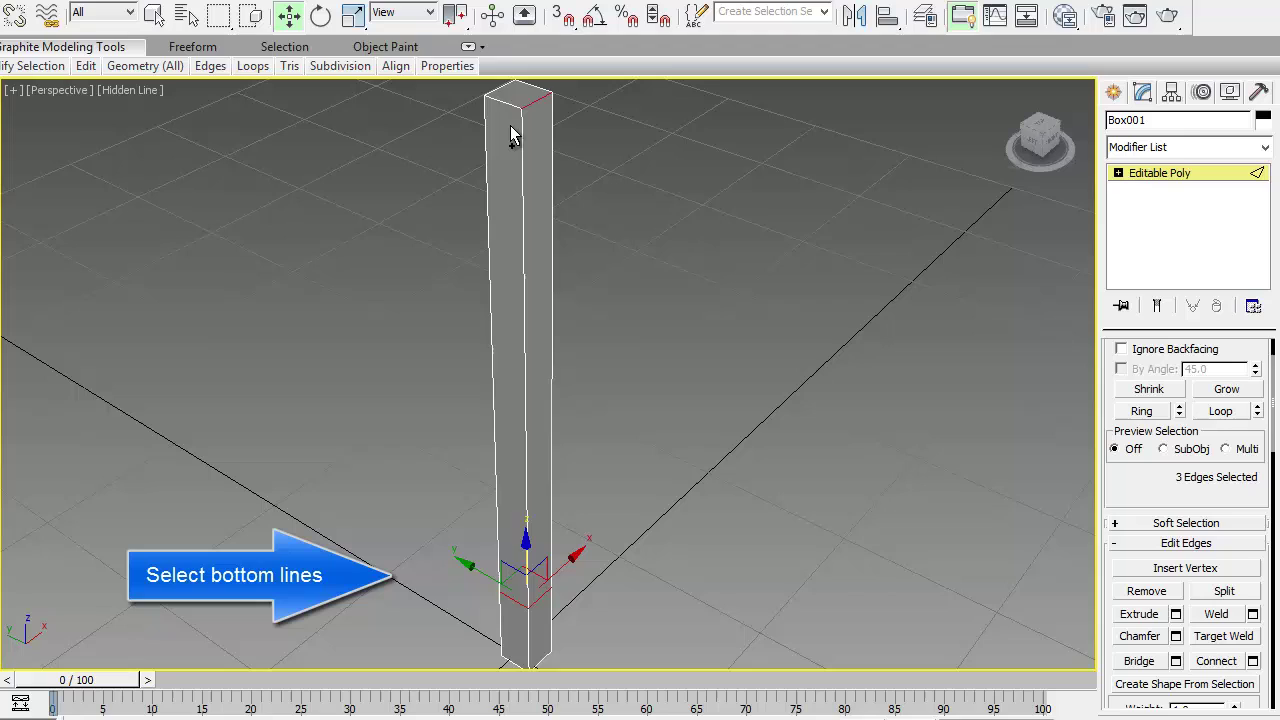
{"action": "left_click", "coordinate": [502, 102], "text": "ctrl"}
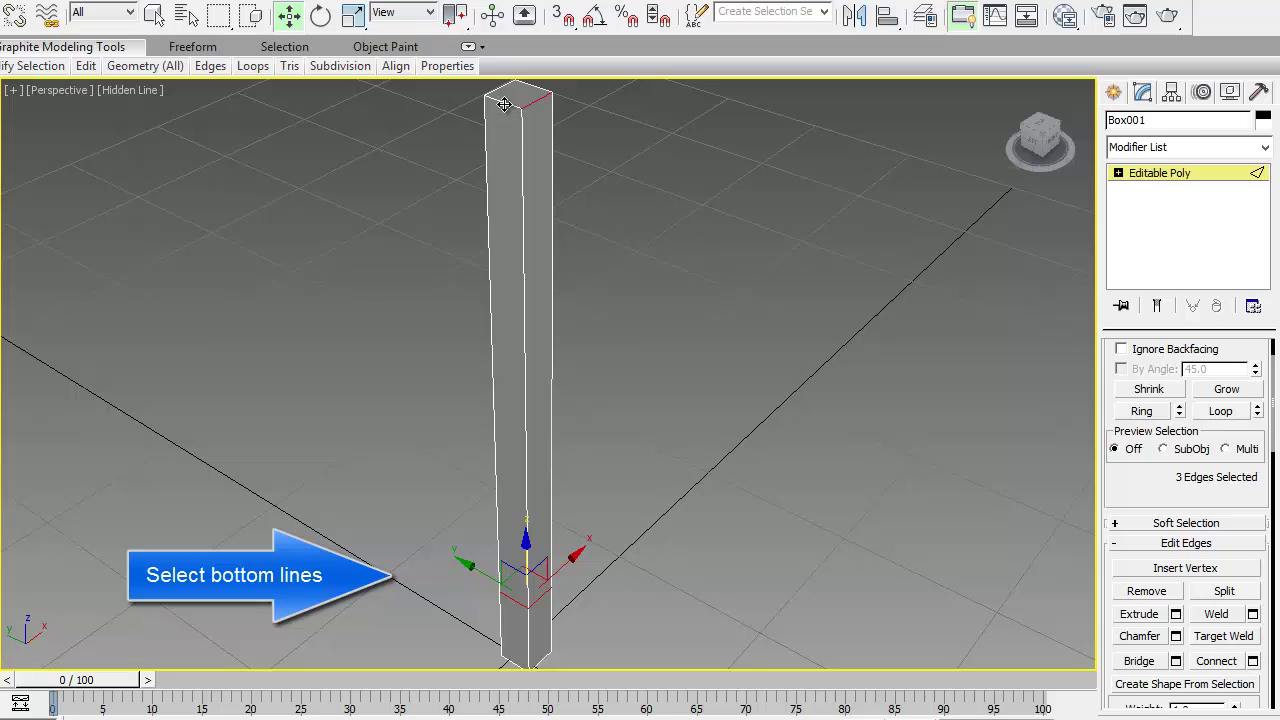
{"action": "left_click", "coordinate": [1253, 661]}
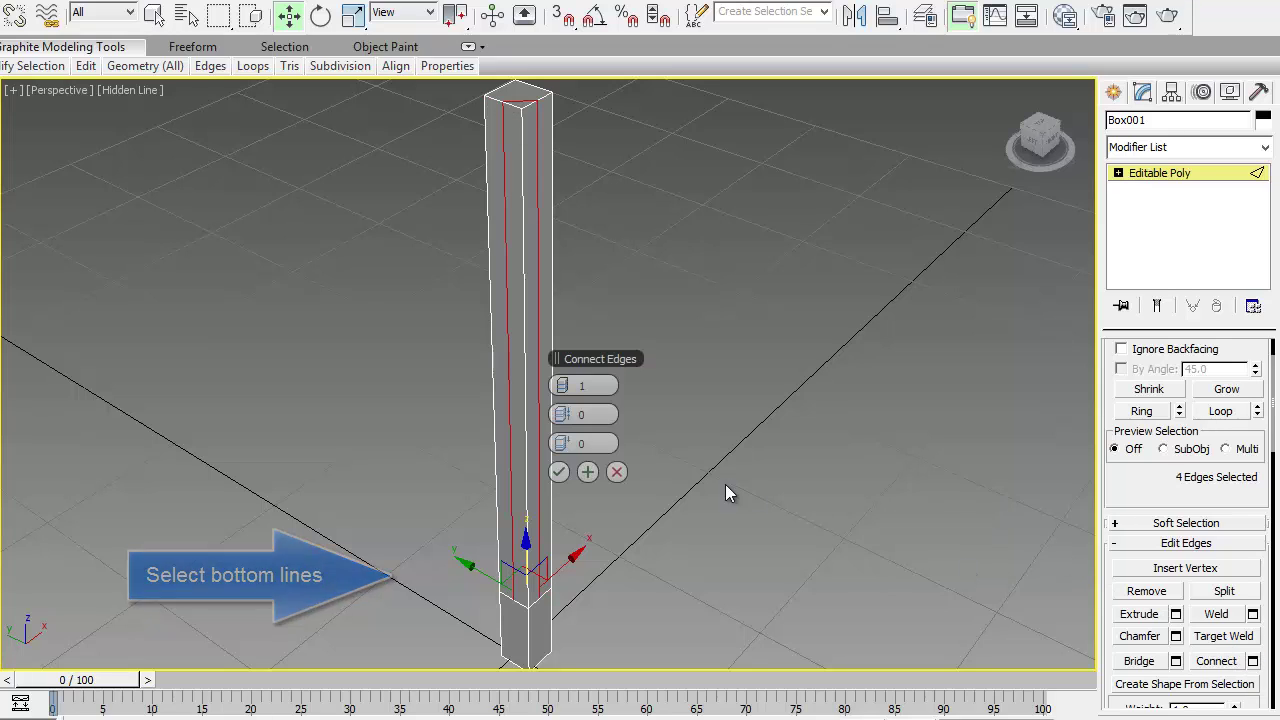
{"action": "left_click", "coordinate": [567, 386]}
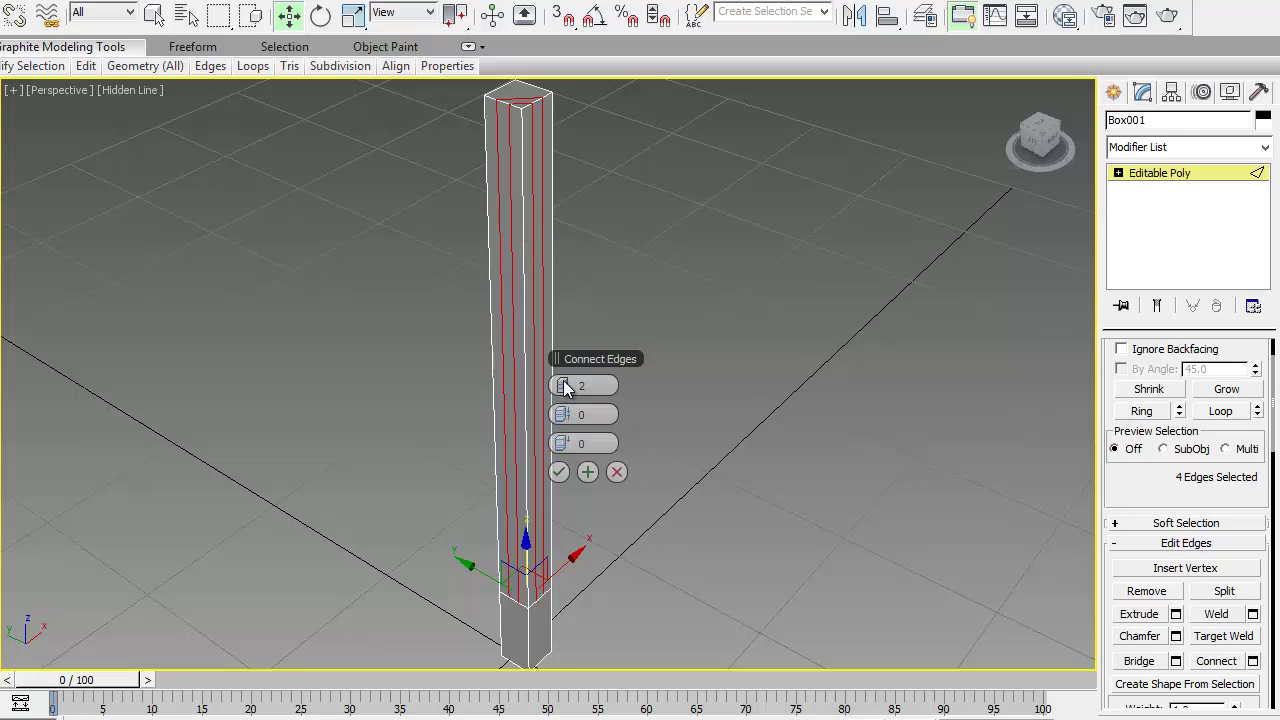
{"action": "mouse_move", "coordinate": [565, 442]}
{"action": "left_mouse_down"}
{"action": "mouse_move", "coordinate": [634, 411]}
{"action": "mouse_move", "coordinate": [566, 425]}
{"action": "left_mouse_up"}
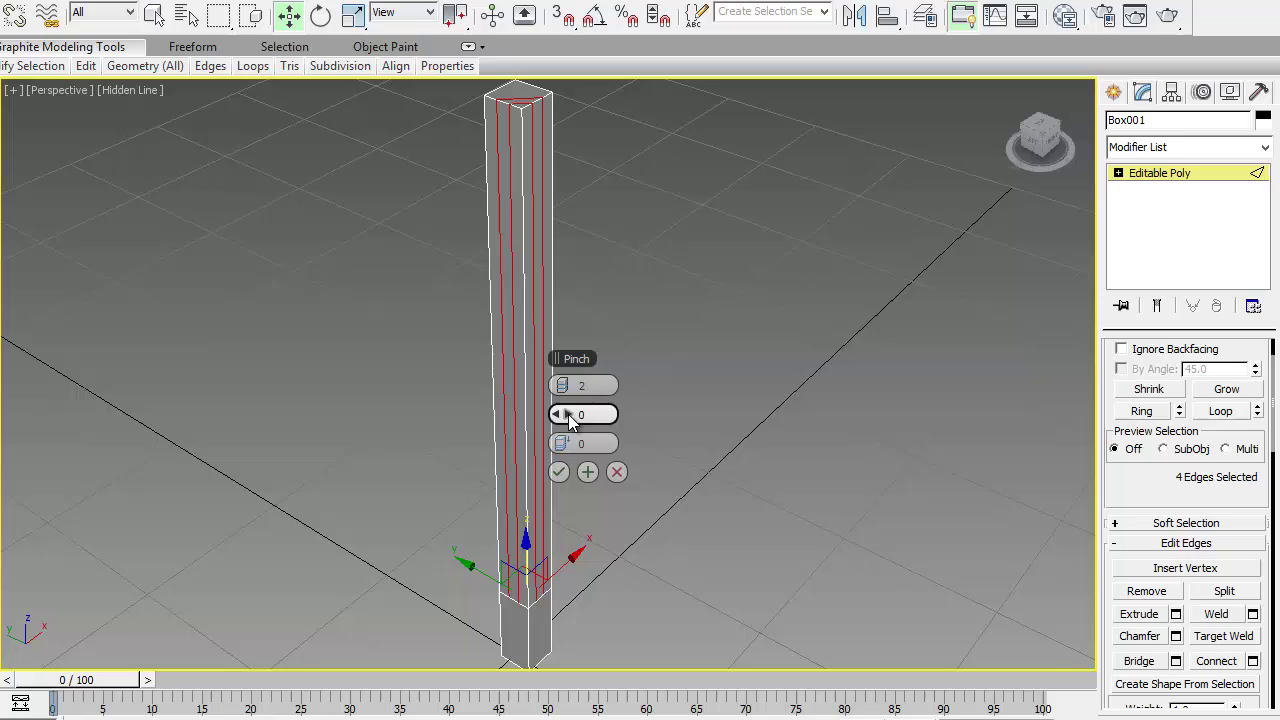
{"action": "left_click_drag", "start_coordinate": [565, 414], "coordinate": [731, 355]}
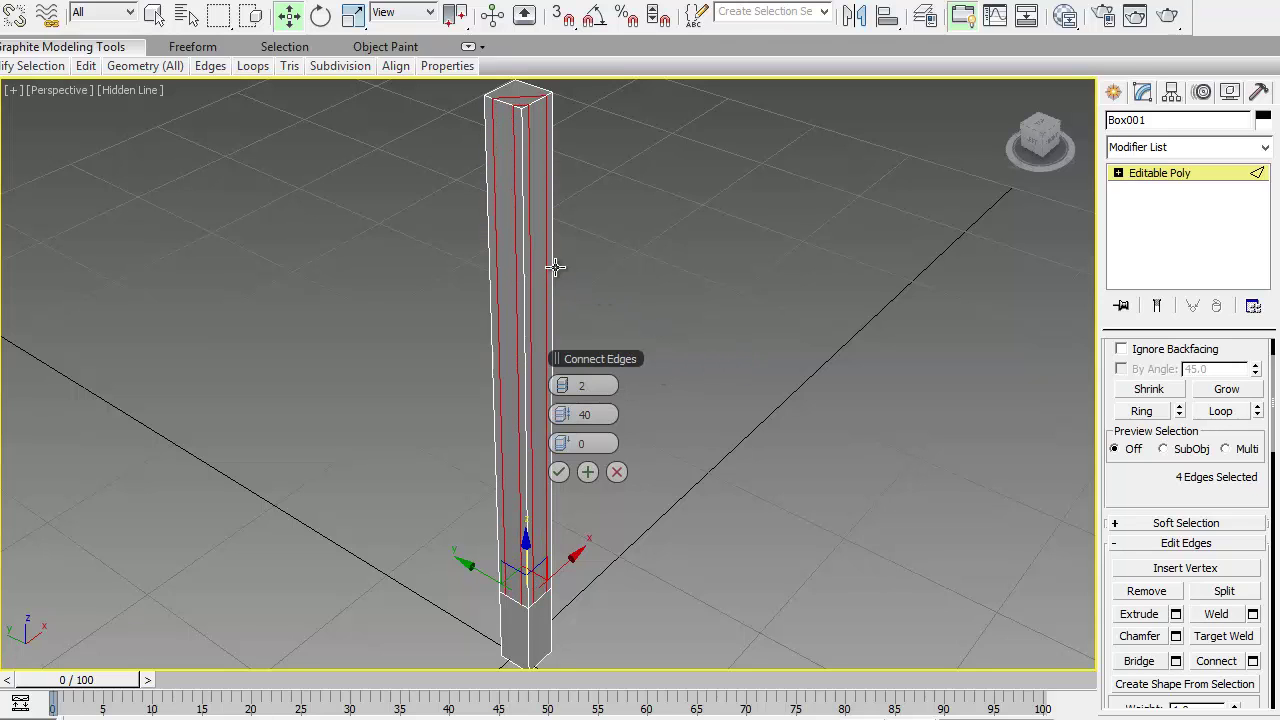
{"action": "scroll", "coordinate": [601, 326], "scroll_direction": "up", "scroll_amount": 5}
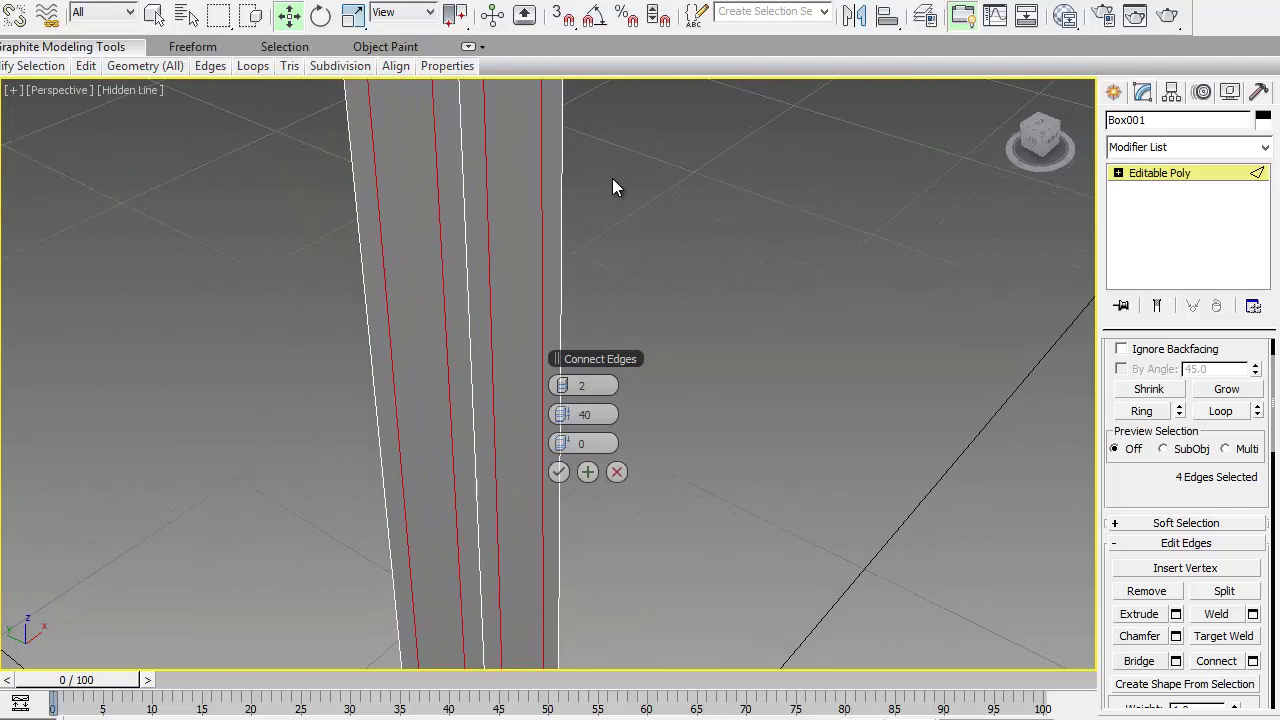
{"action": "scroll", "coordinate": [660, 417], "scroll_direction": "down", "scroll_amount": 5}
{"action": "middle_click_drag", "start_coordinate": [669, 509], "coordinate": [600, 360], "text": "alt"}
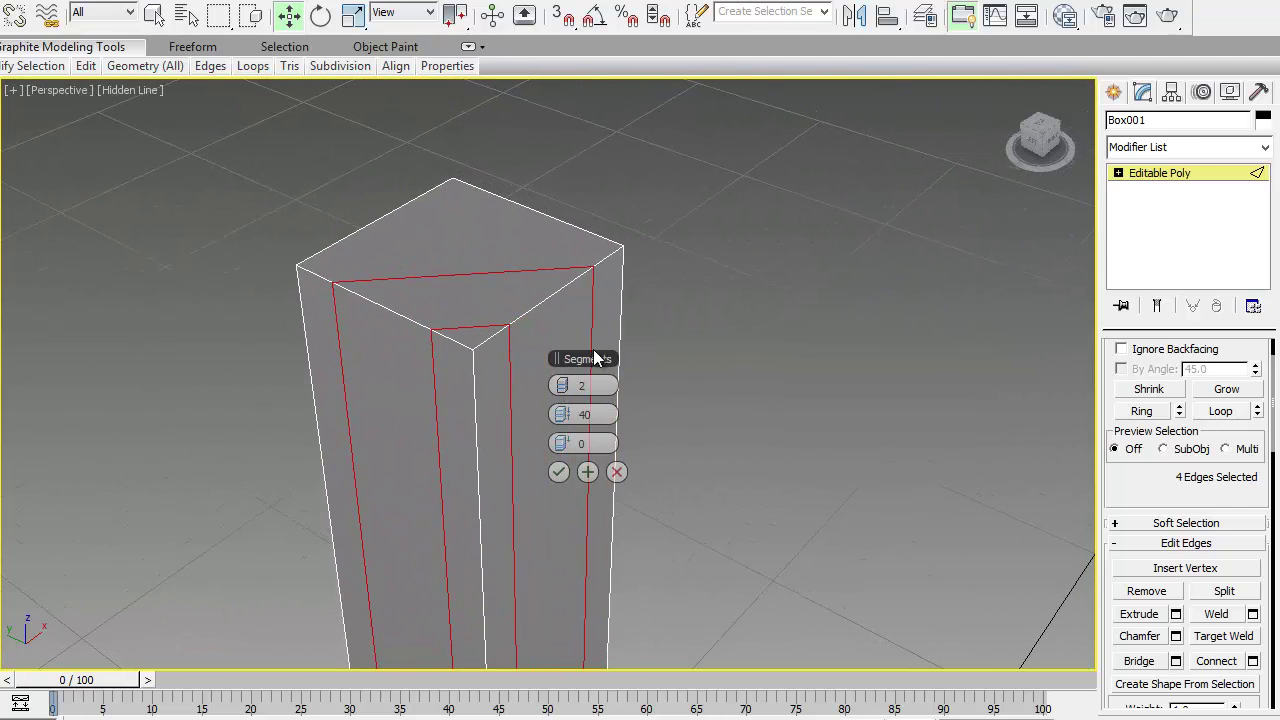
{"action": "left_click", "coordinate": [559, 472]}
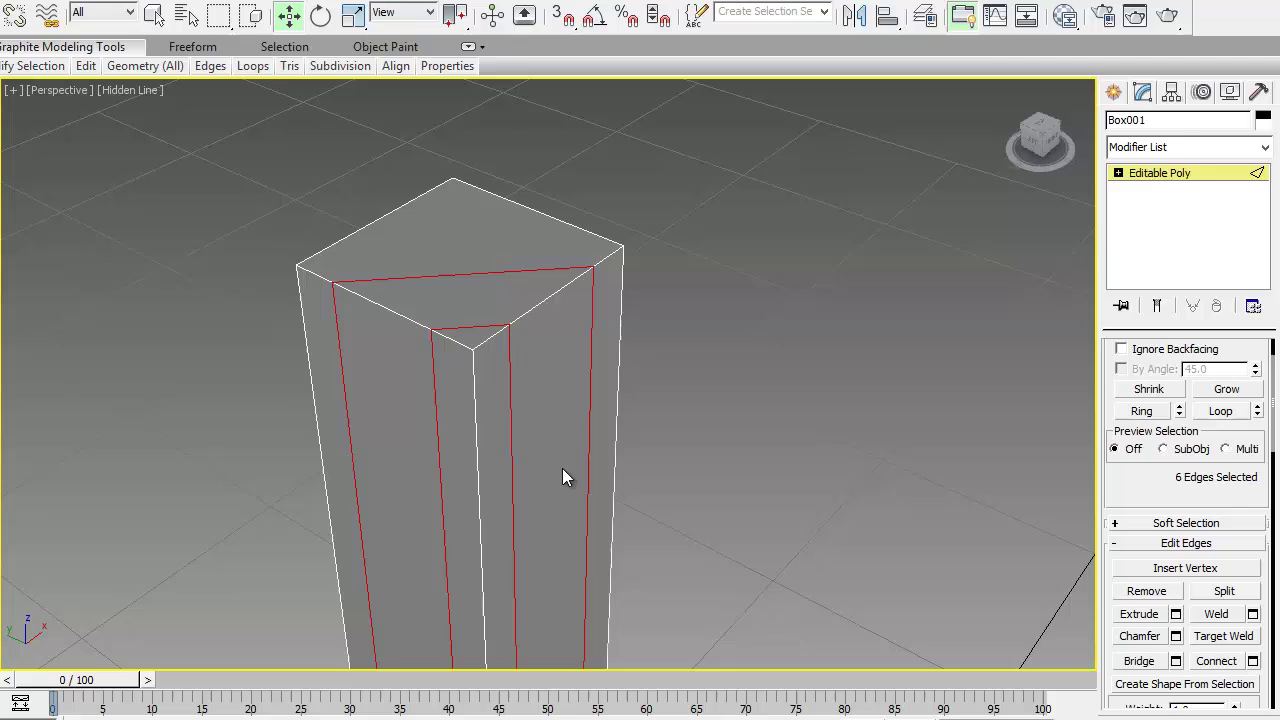
{"action": "middle_click_drag", "start_coordinate": [690, 420], "coordinate": [649, 297]}
{"action": "scroll", "coordinate": [700, 375], "scroll_direction": "down", "scroll_amount": 5}
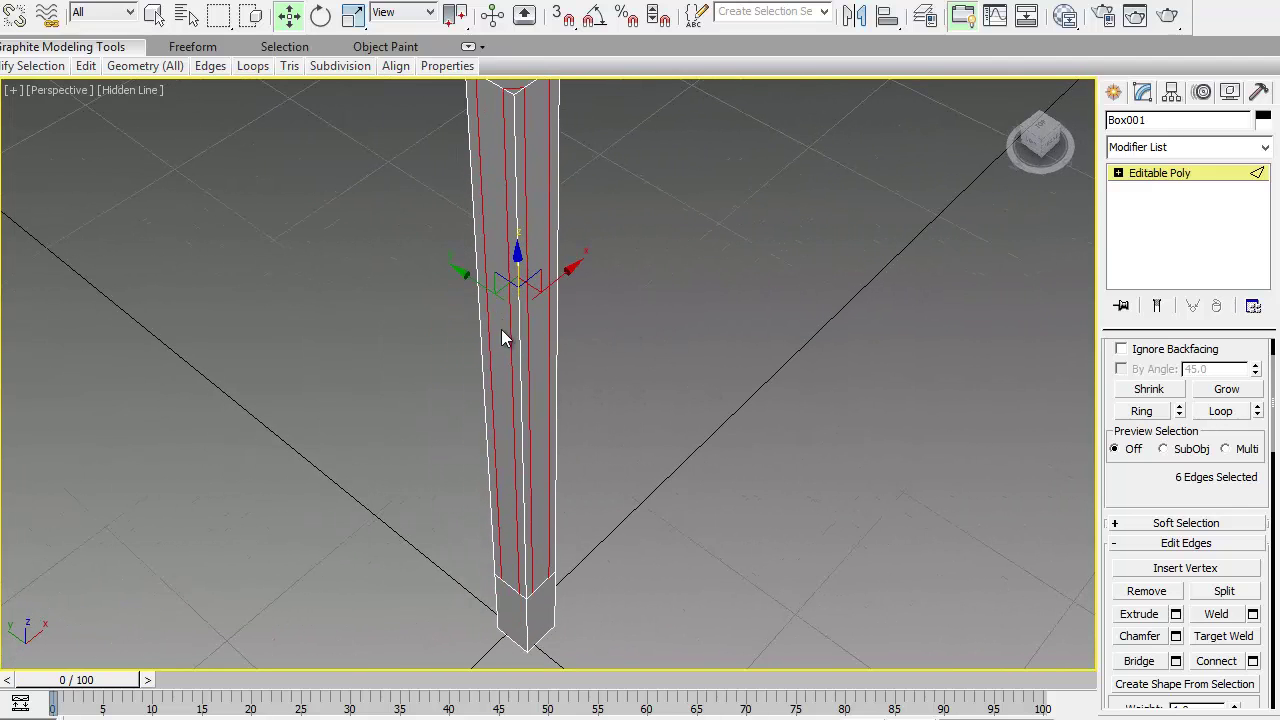
- Select the column's narrow side face in Polygon mode
{"action": "left_click", "coordinate": [651, 322]}
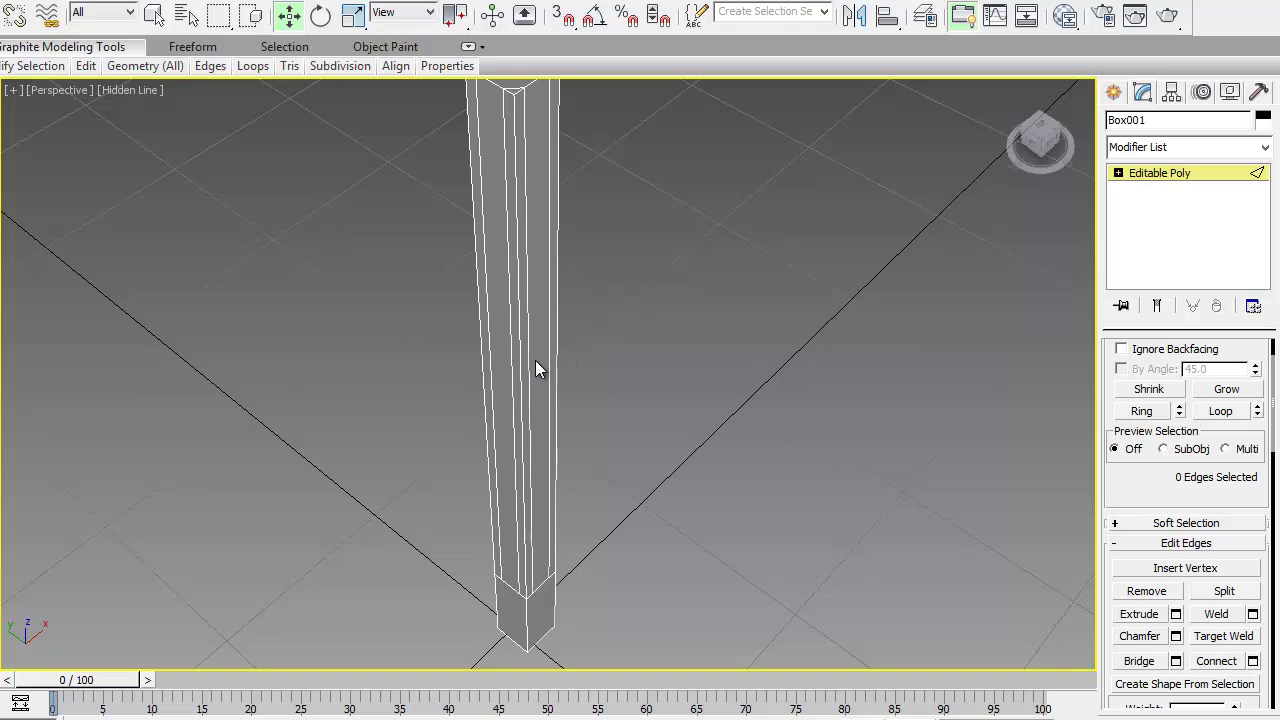
{"action": "left_click", "coordinate": [1140, 173]}
{"action": "left_click", "coordinate": [1209, 373]}
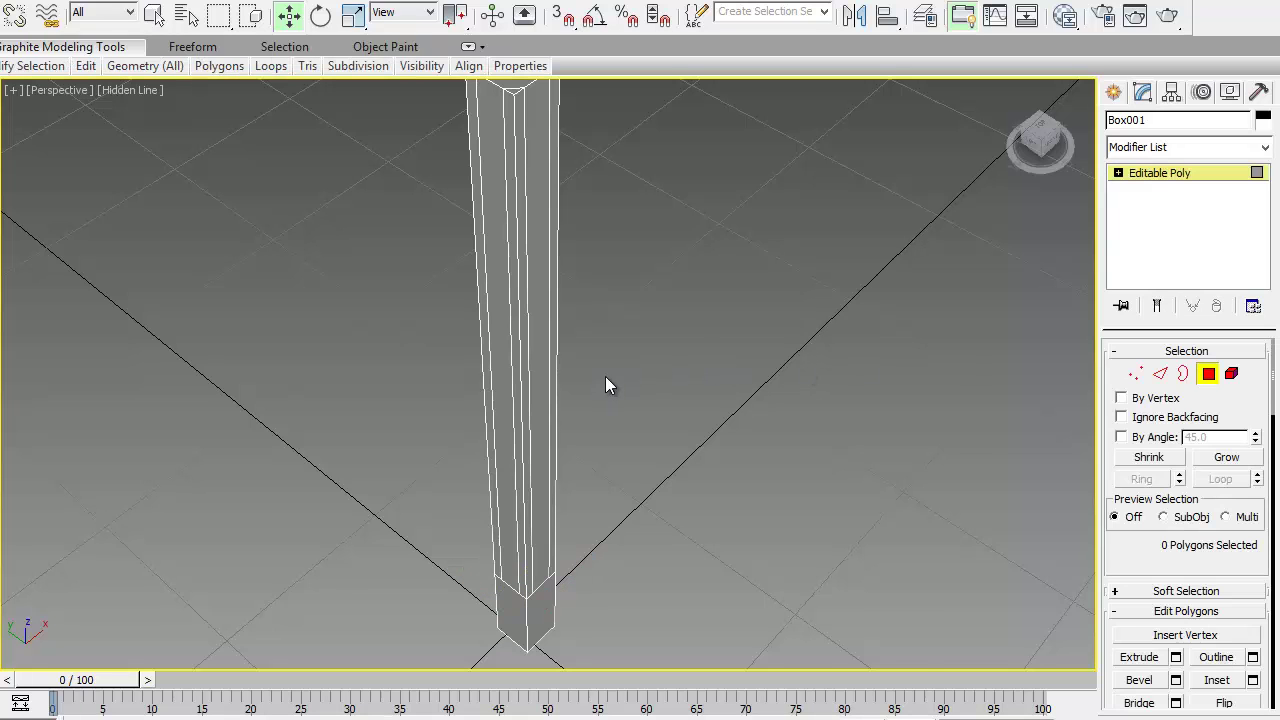
{"action": "scroll", "coordinate": [612, 400], "scroll_direction": "down", "scroll_amount": 3}
{"action": "left_click", "coordinate": [552, 406]}
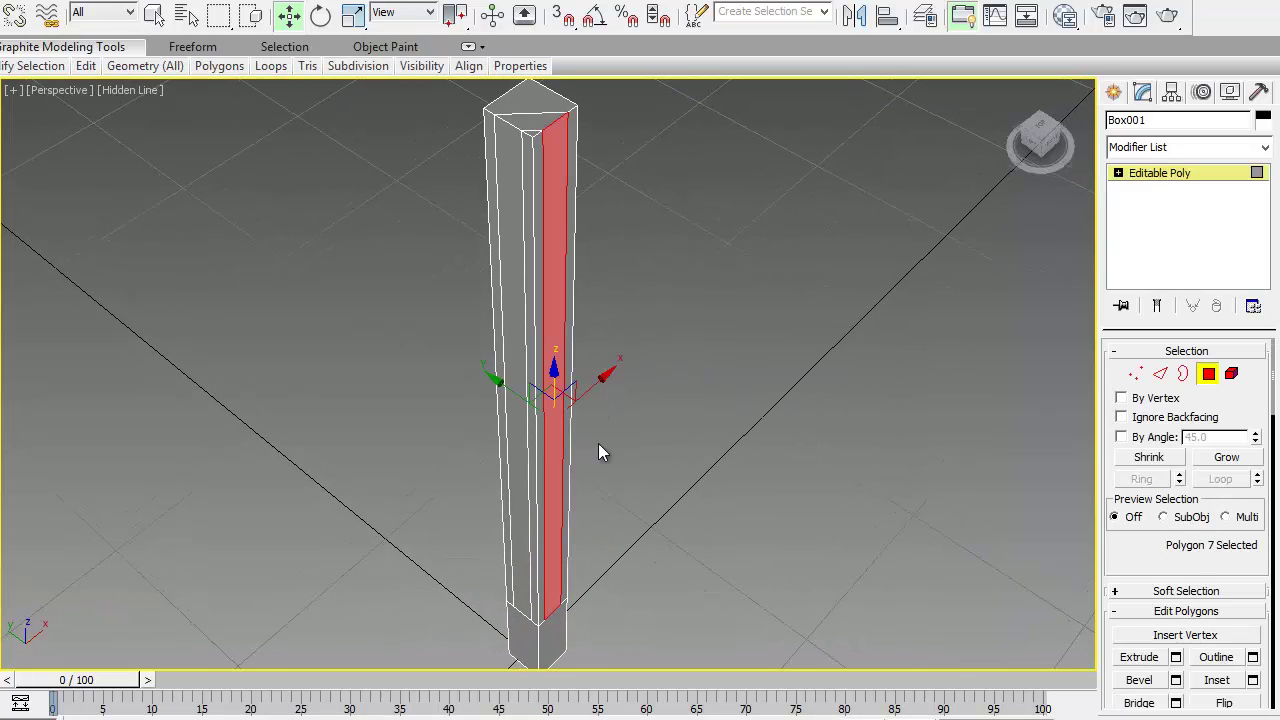
{"action": "scroll", "coordinate": [600, 452], "scroll_direction": "up", "scroll_amount": 3}
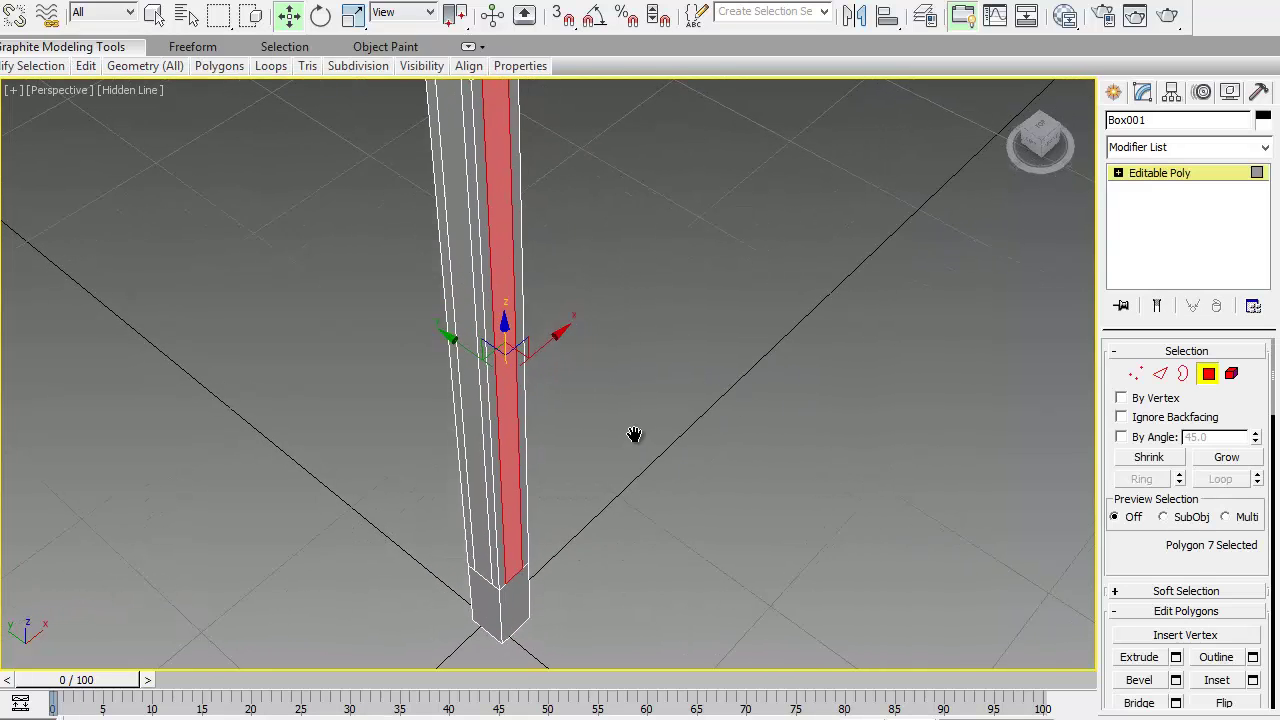
- Extrude the selected face with Height 5.5 to form a flat side panel
{"action": "left_click", "coordinate": [1176, 657]}
{"action": "left_click", "coordinate": [567, 414]}
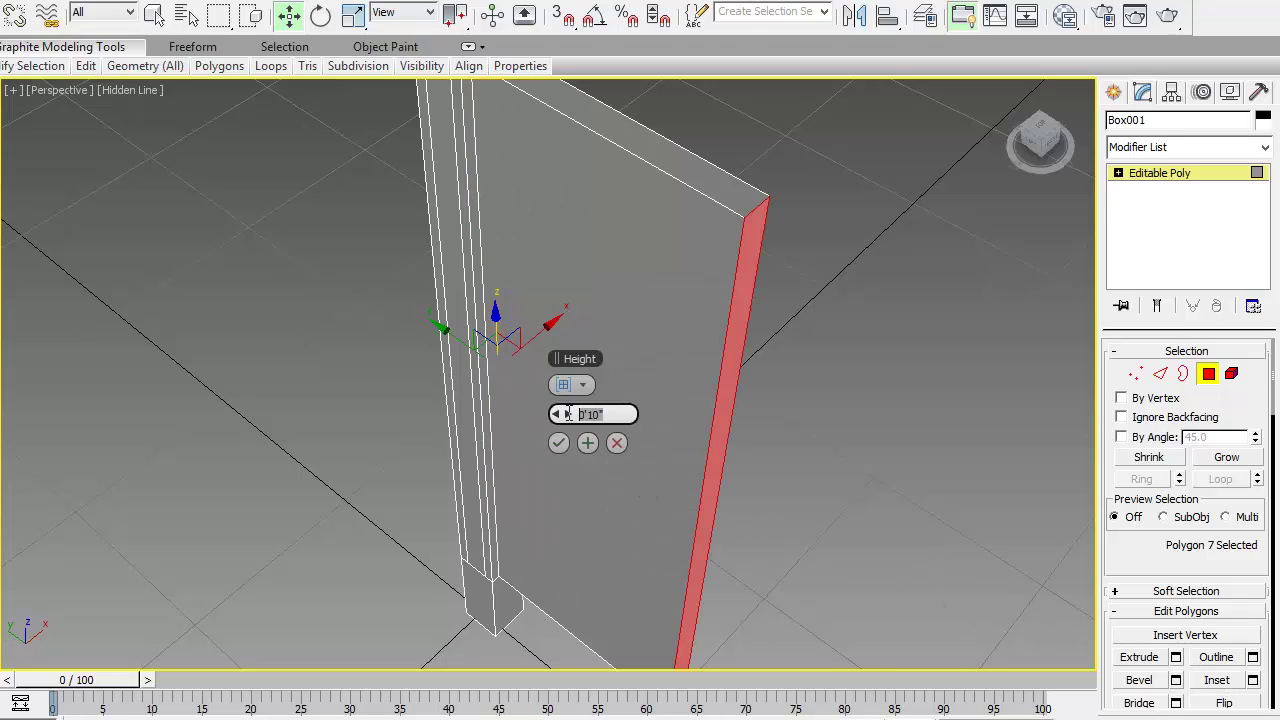
{"action": "type", "text": "5.5"}
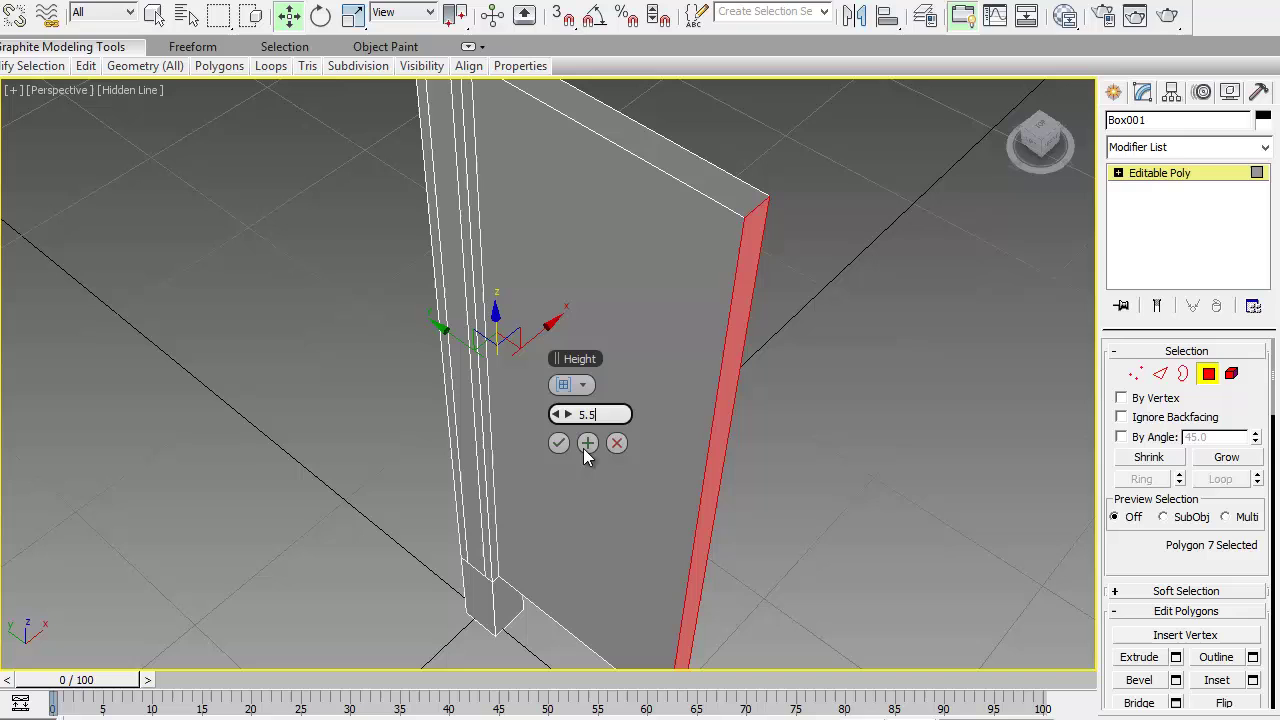
{"action": "key", "text": "Return"}
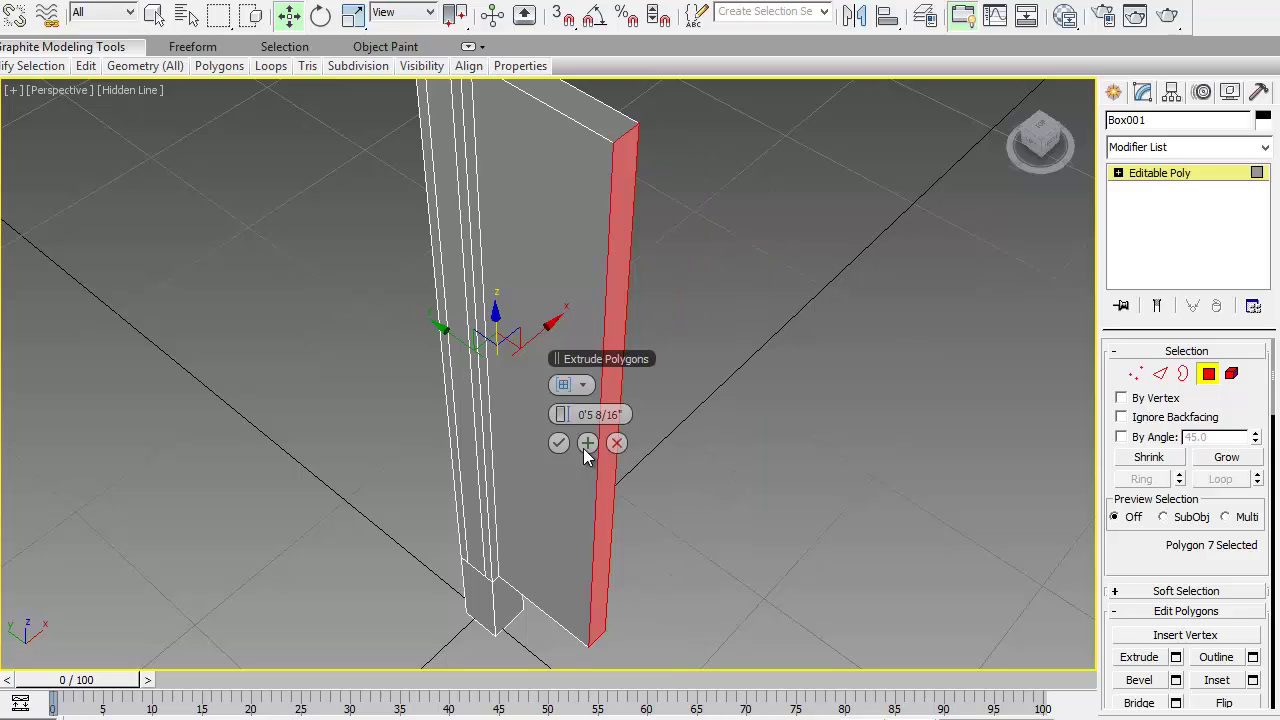
{"action": "left_click", "coordinate": [558, 443]}
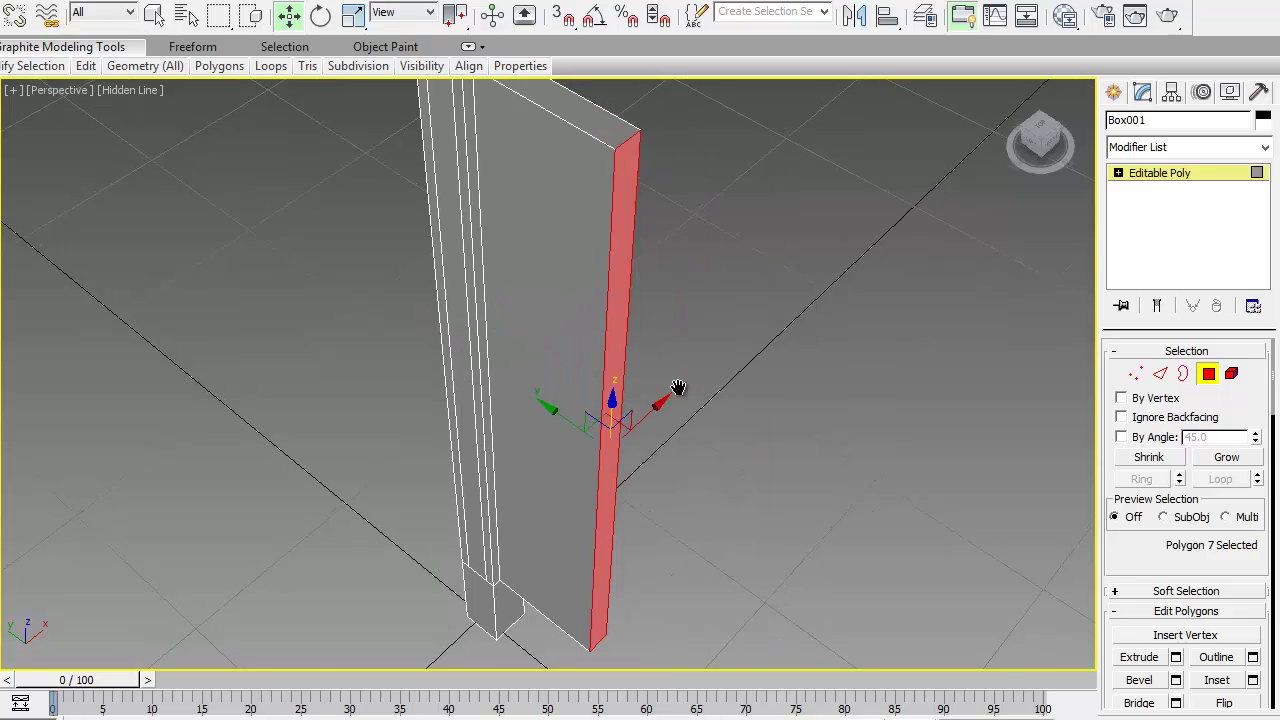
{"action": "middle_click_drag", "start_coordinate": [677, 389], "coordinate": [698, 370], "text": "alt"}
{"action": "middle_click_drag", "start_coordinate": [692, 414], "coordinate": [755, 324], "text": "alt"}
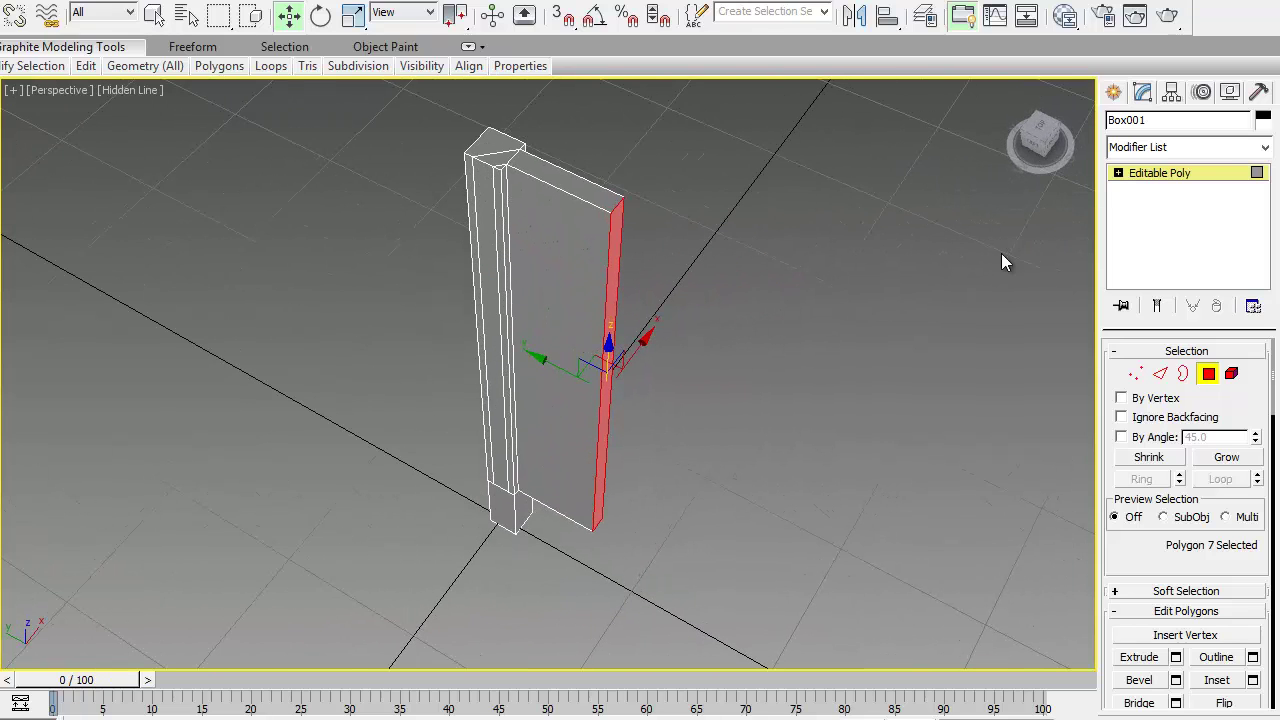
- Add a Symmetry modifier to the post and set its Mirror Axis to Y
{"action": "left_click", "coordinate": [1208, 373]}
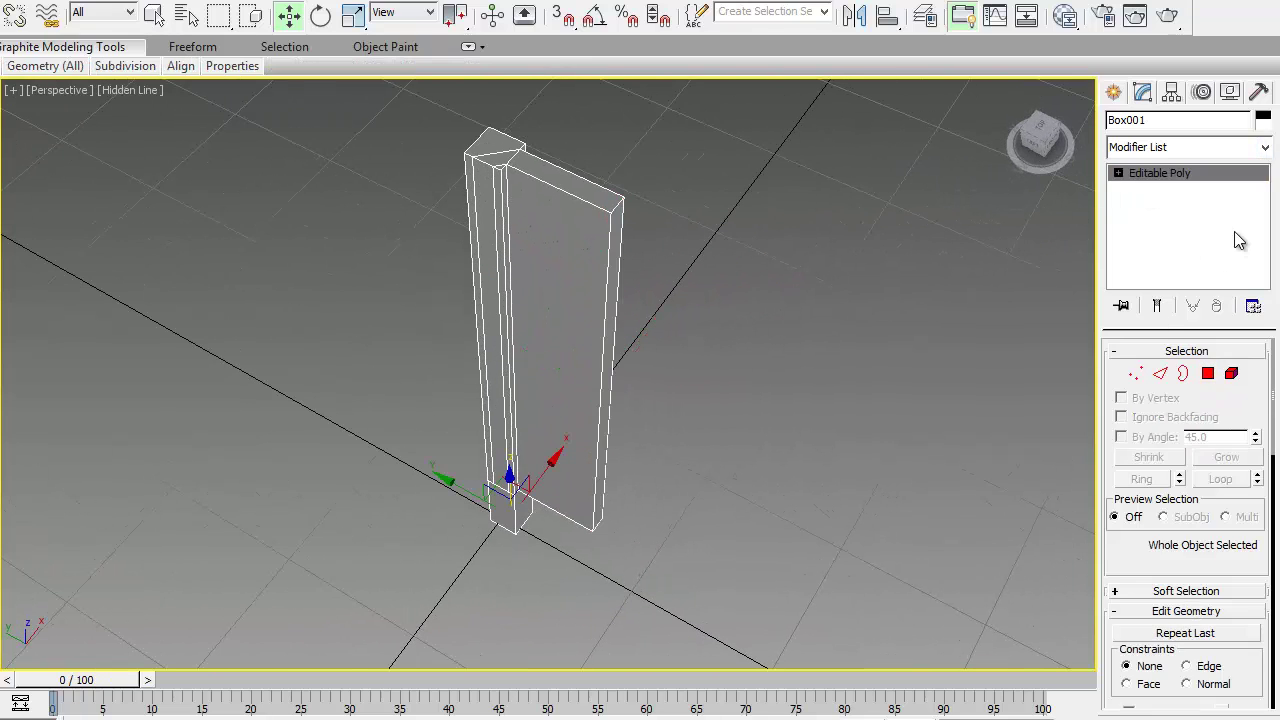
{"action": "left_click", "coordinate": [1264, 147]}
{"action": "left_click_drag", "start_coordinate": [1266, 220], "coordinate": [1266, 606]}
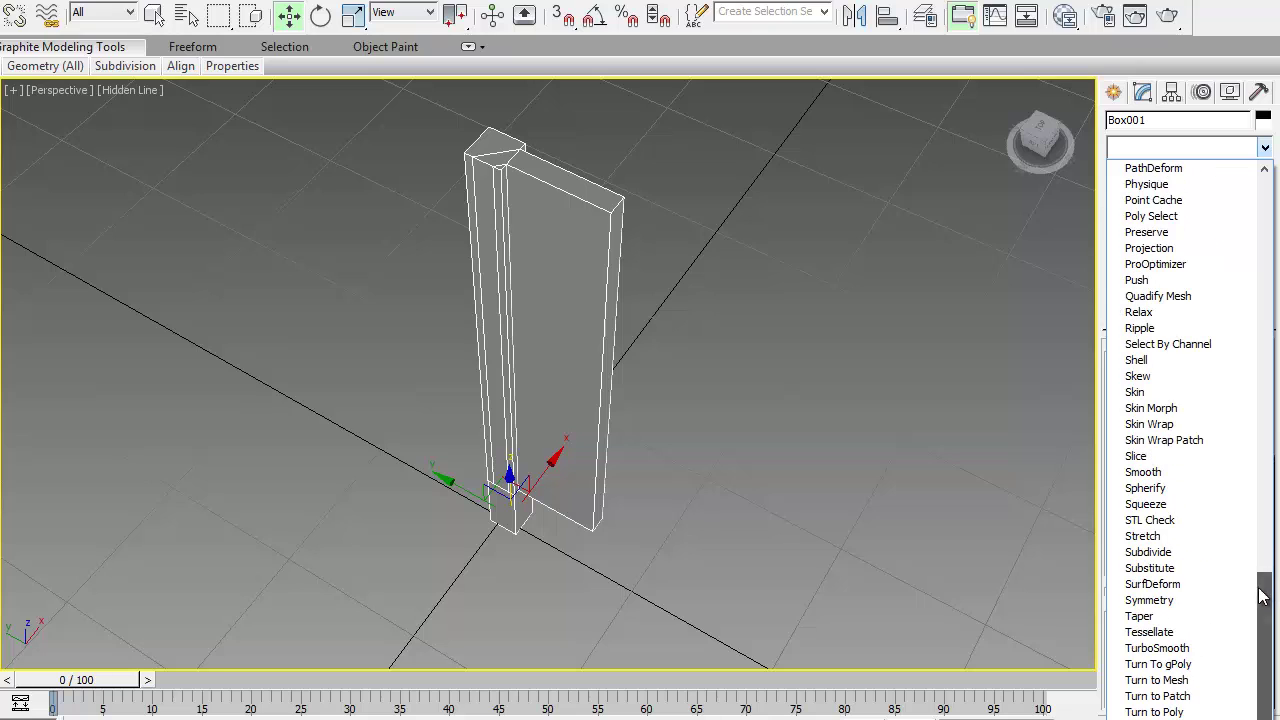
{"action": "left_click", "coordinate": [1150, 600]}
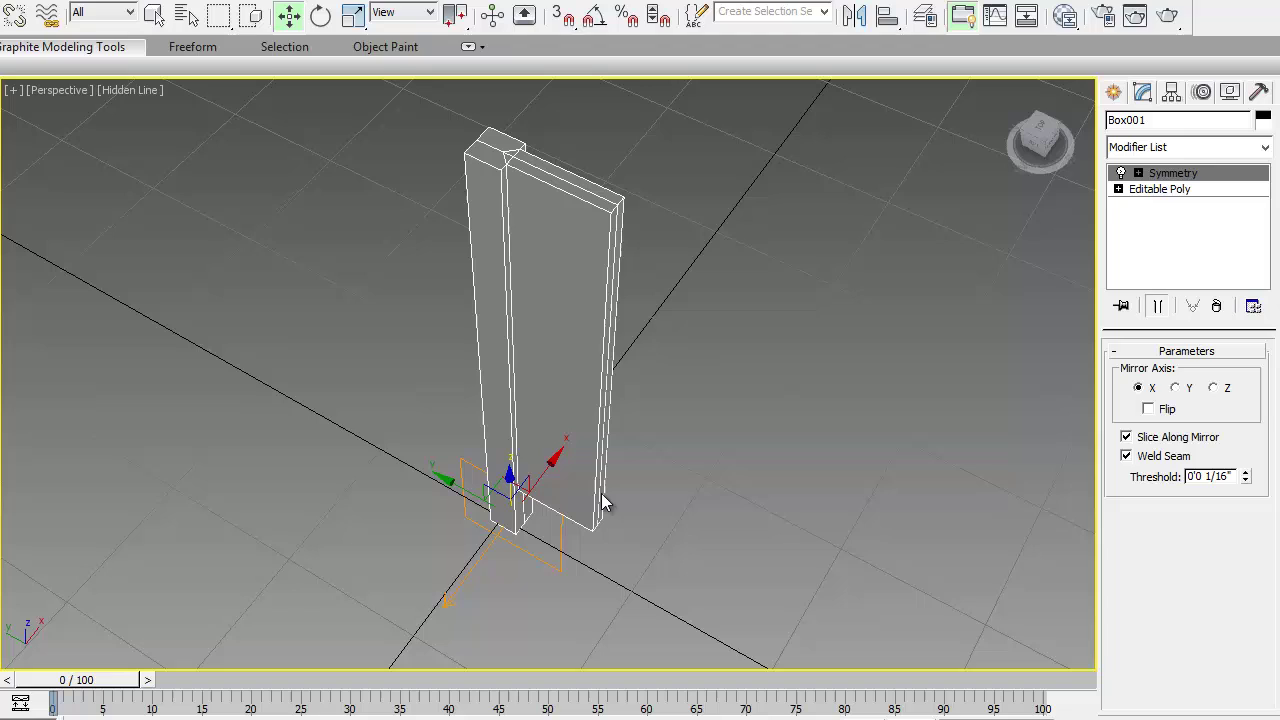
{"action": "left_click", "coordinate": [1139, 174]}
{"action": "left_click", "coordinate": [1168, 190]}
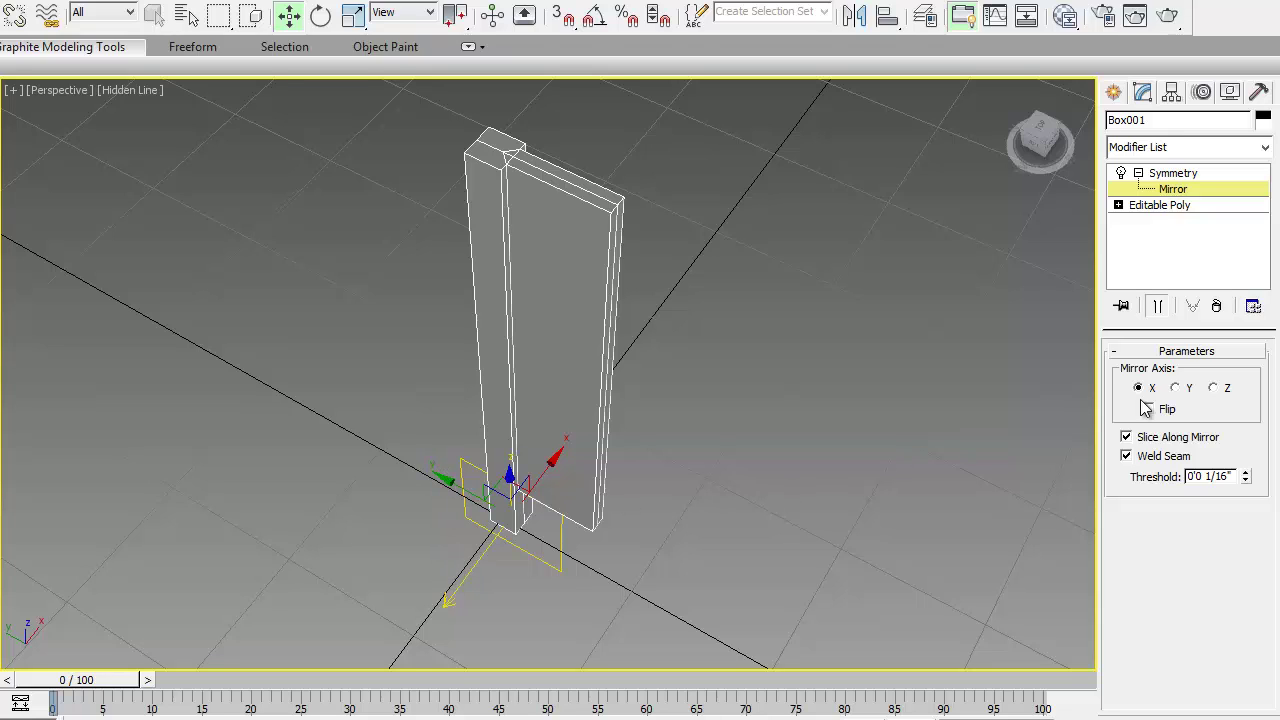
{"action": "left_click", "coordinate": [1175, 387]}
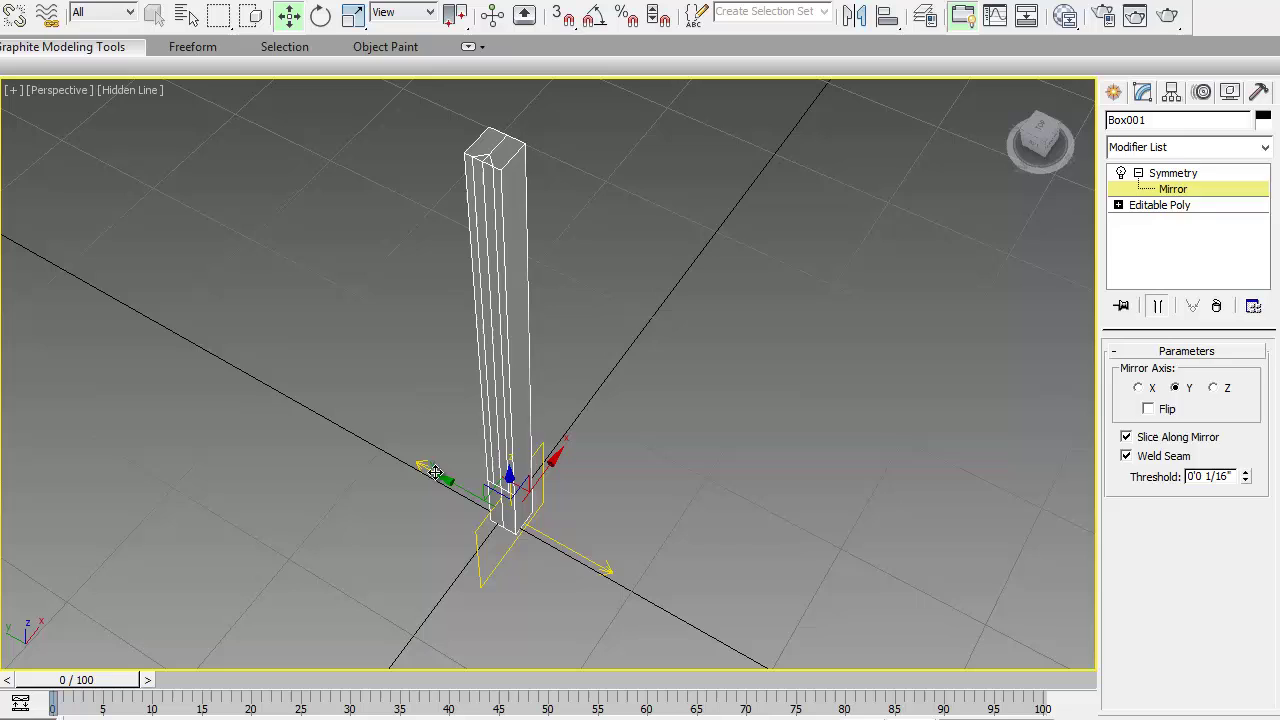
- Move the mirror plane to space out the two posts and raise the Threshold
{"action": "key", "text": "ctrl+z"}
{"action": "key", "text": "1"}
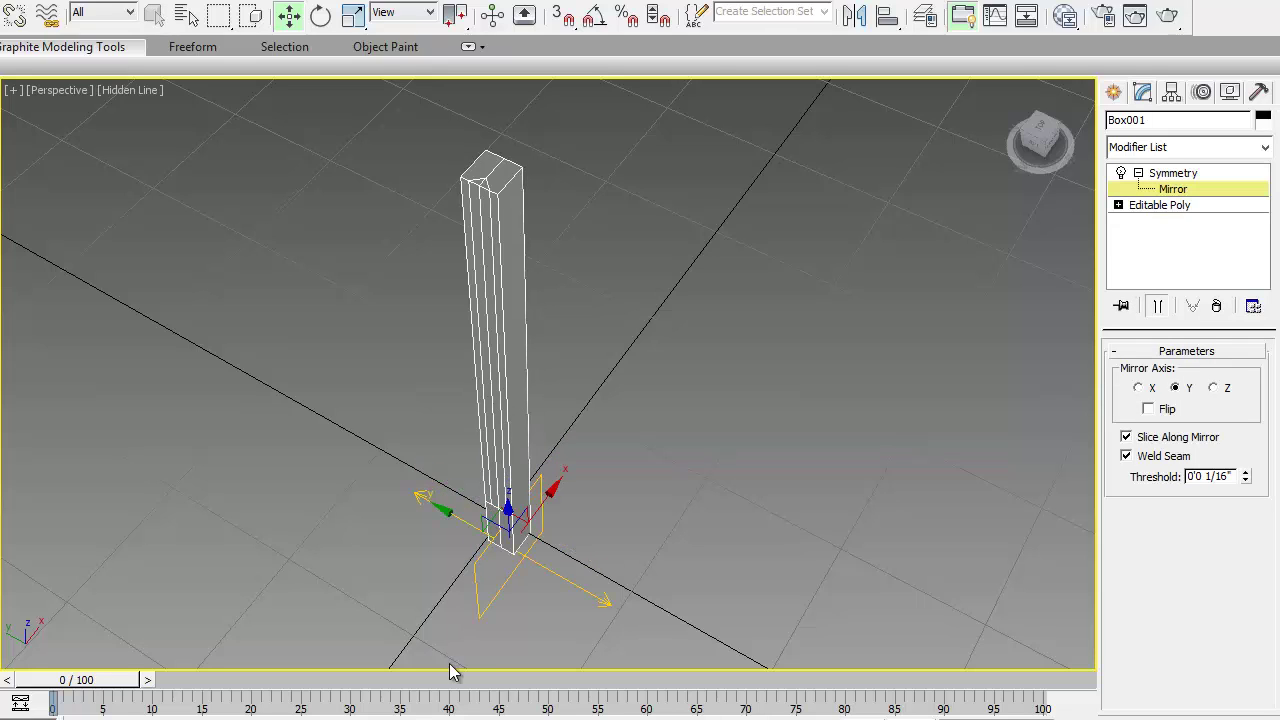
{"action": "left_click_drag", "start_coordinate": [456, 516], "coordinate": [540, 570]}
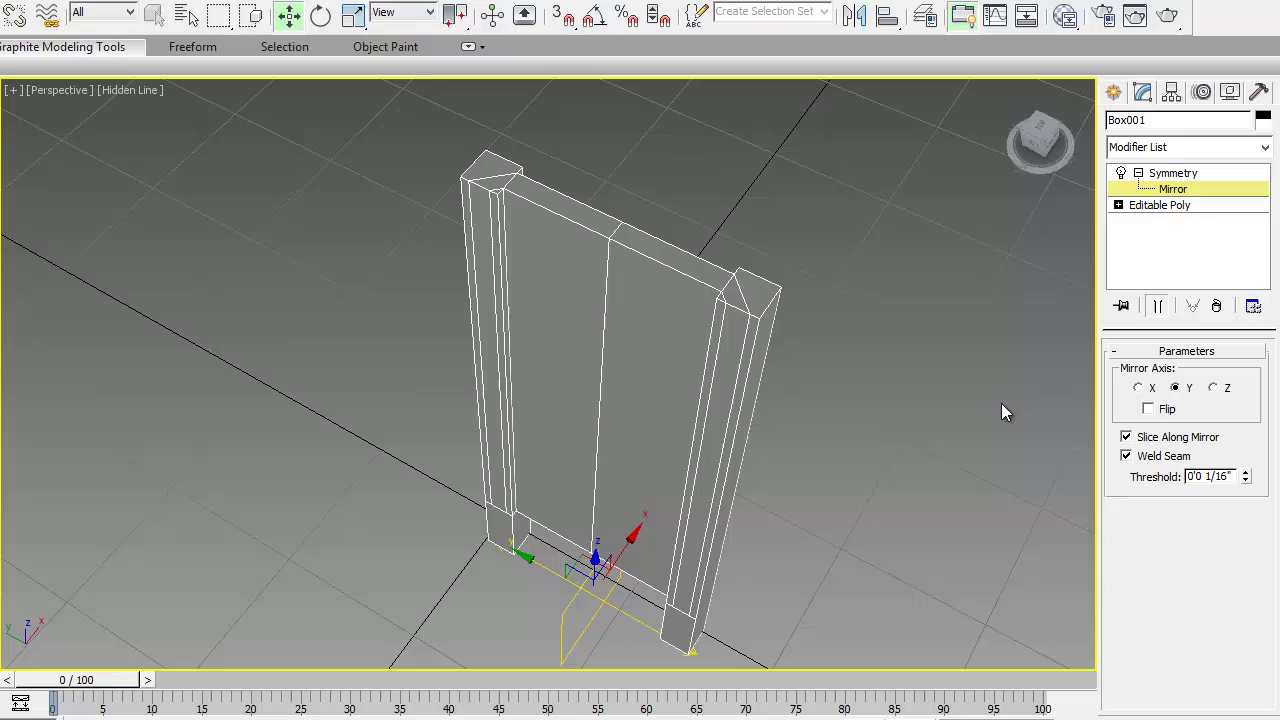
{"action": "left_click_drag", "start_coordinate": [1246, 478], "coordinate": [1245, 457]}
{"action": "middle_click_drag", "start_coordinate": [588, 527], "coordinate": [553, 482]}
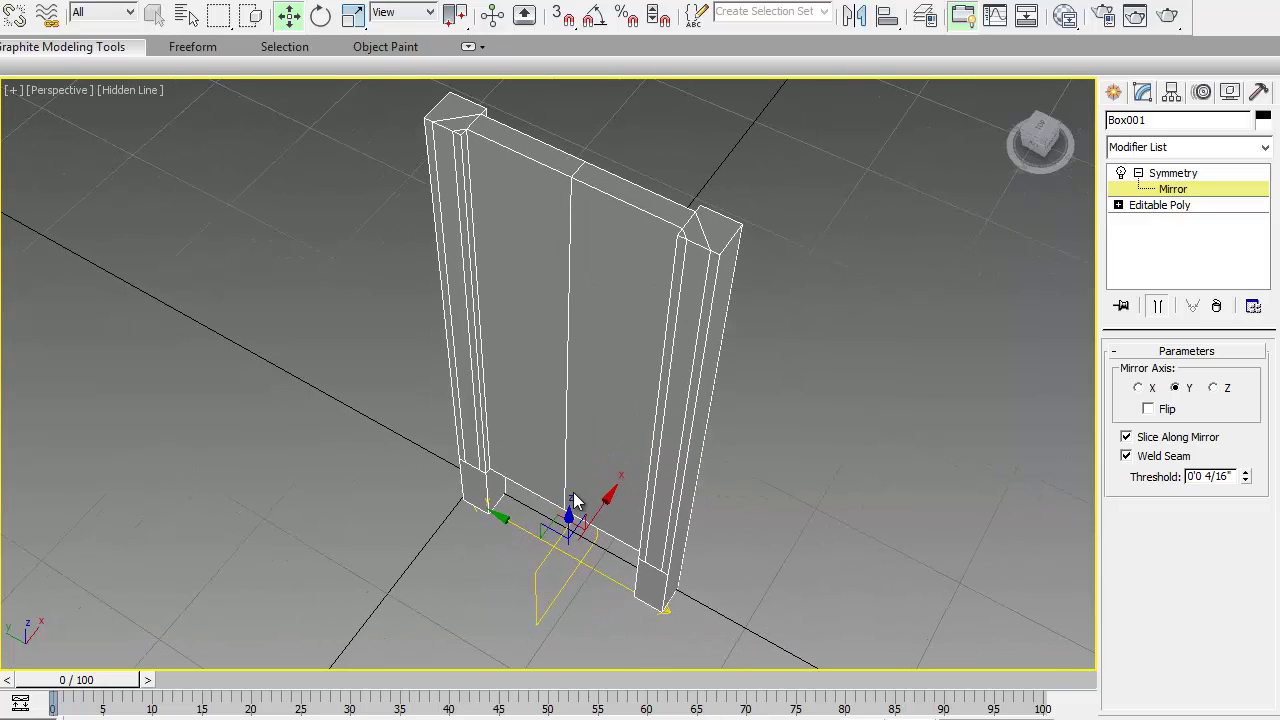
- Collapse the modifier stack into a single editable poly
{"action": "left_click", "coordinate": [1170, 176]}
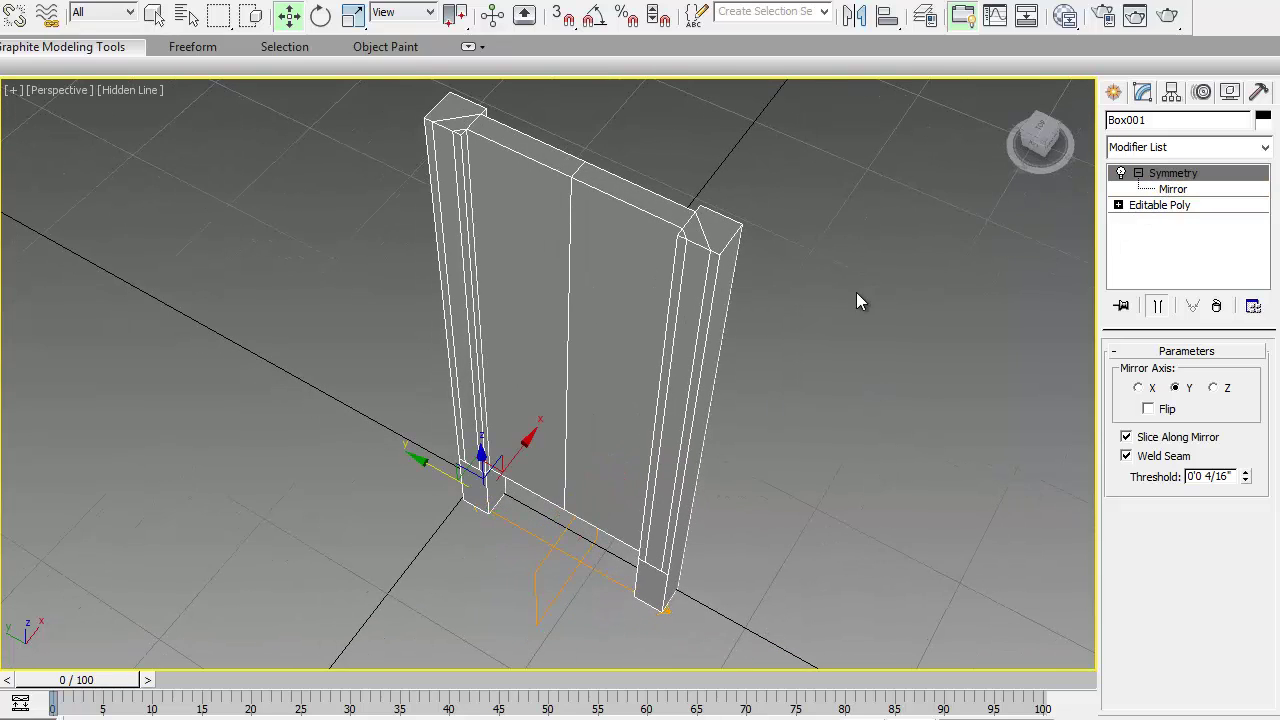
{"action": "left_click", "coordinate": [1173, 188]}
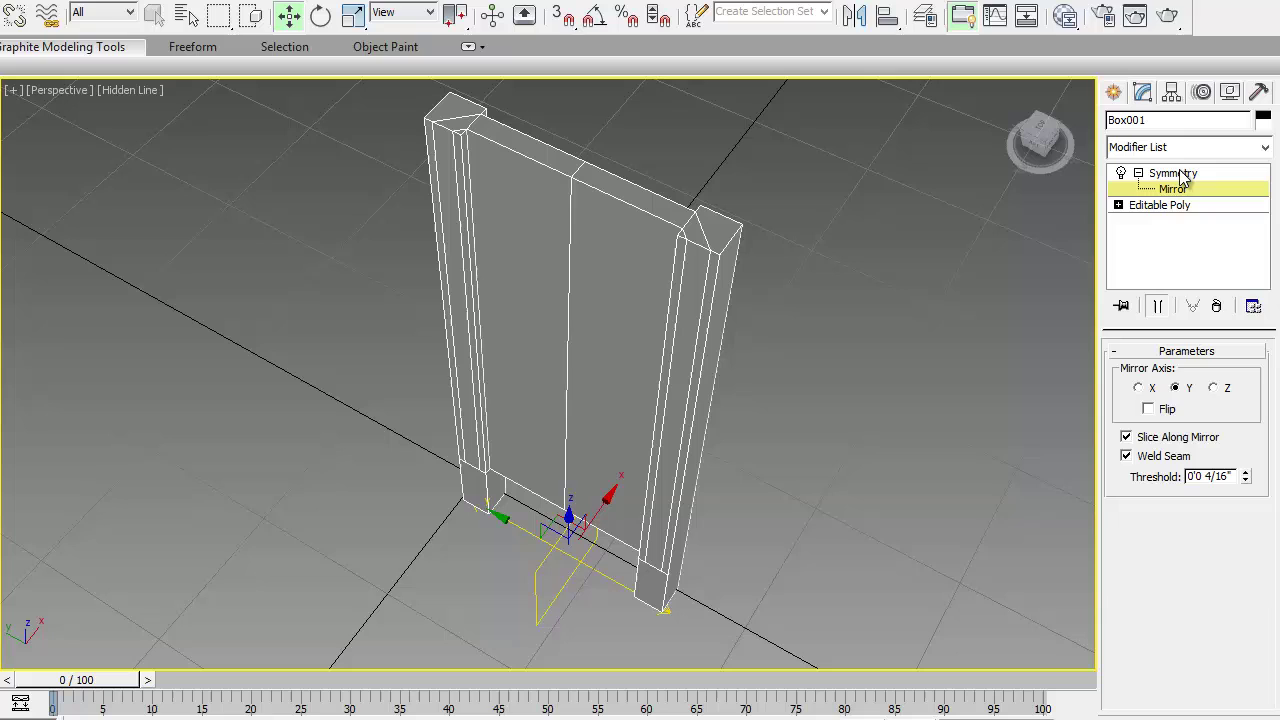
{"action": "right_click", "coordinate": [1173, 188]}
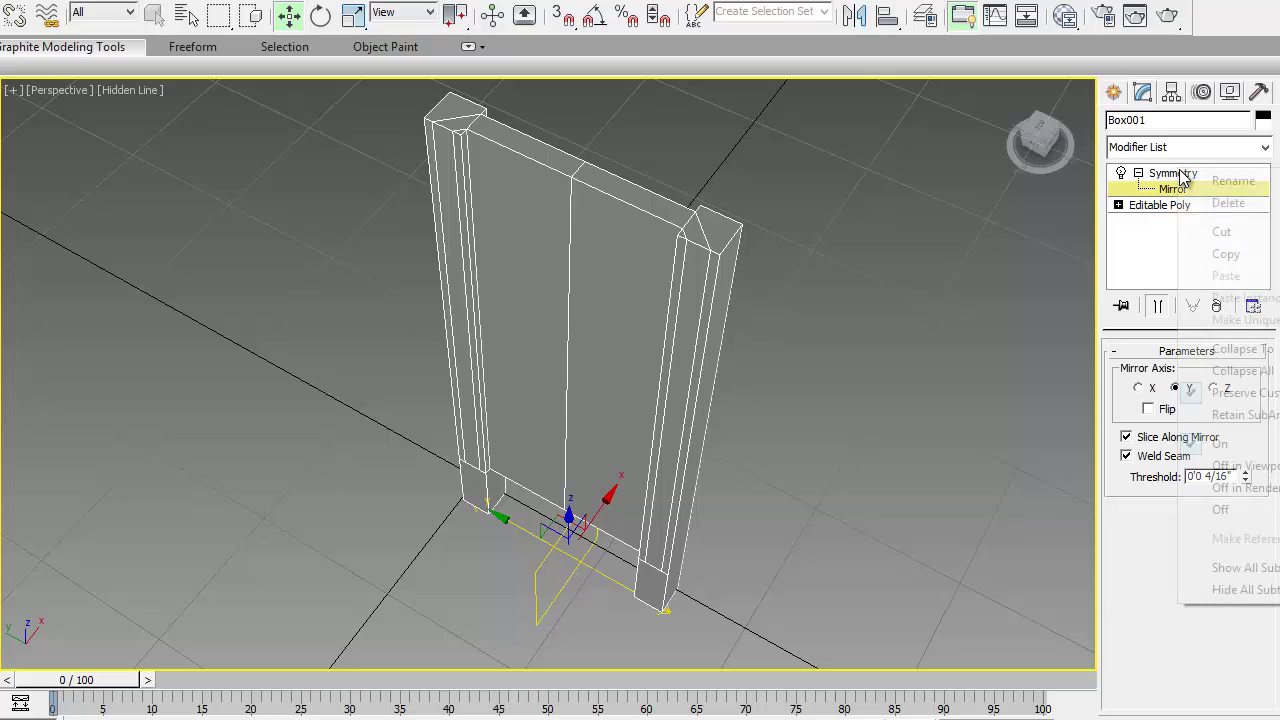
{"action": "left_click", "coordinate": [1243, 371]}
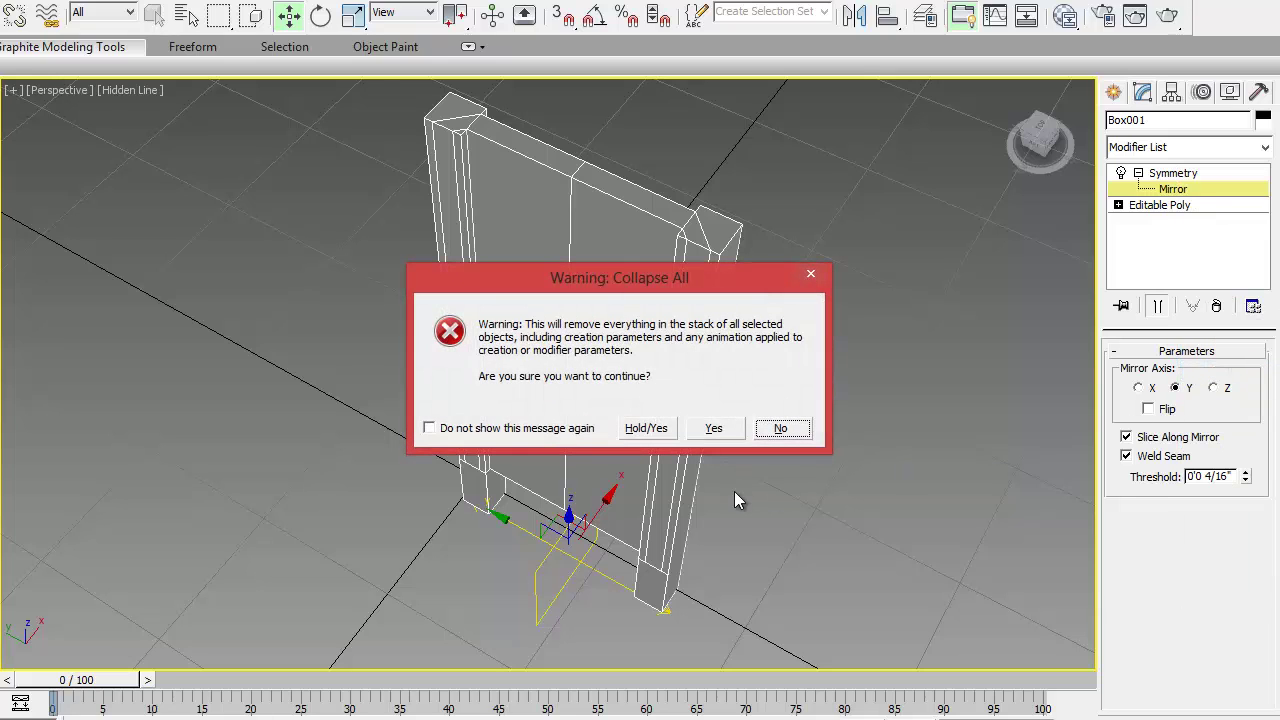
- Collapse the stack to Editable Poly and select two parallel edges on the left post
{"action": "left_click", "coordinate": [714, 432]}
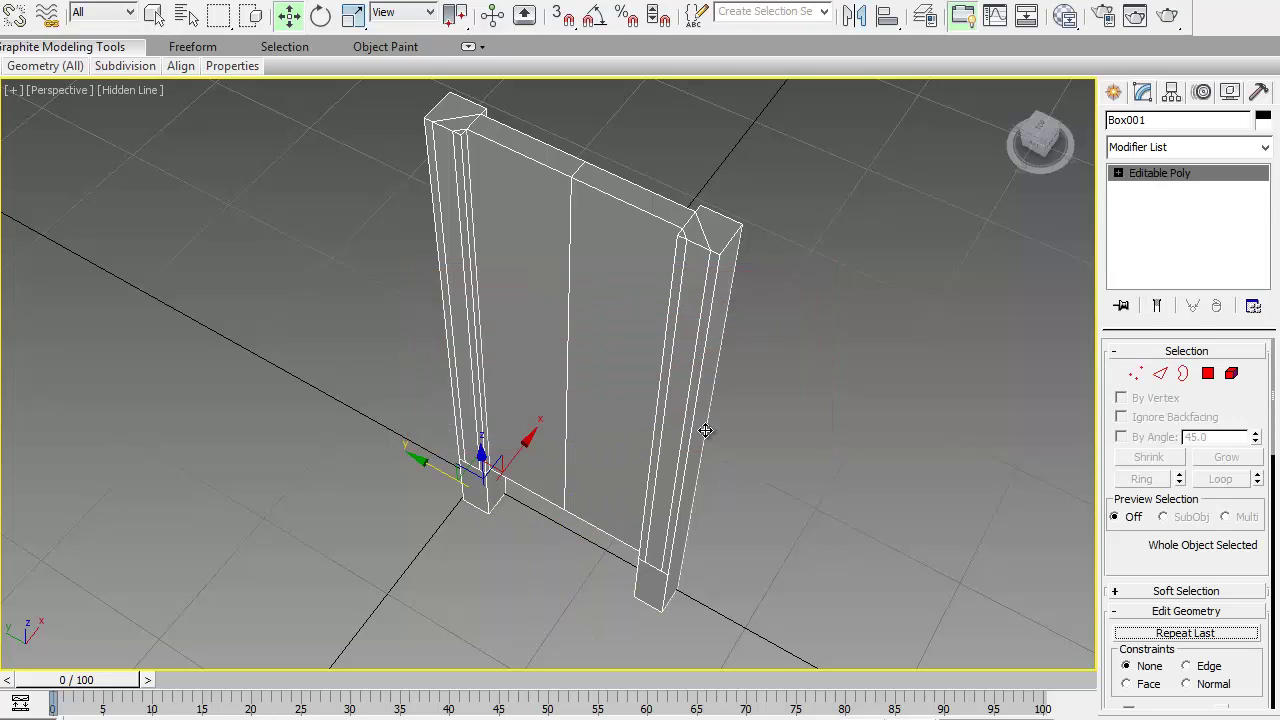
{"action": "left_click", "coordinate": [700, 430]}
{"action": "key", "text": "2"}
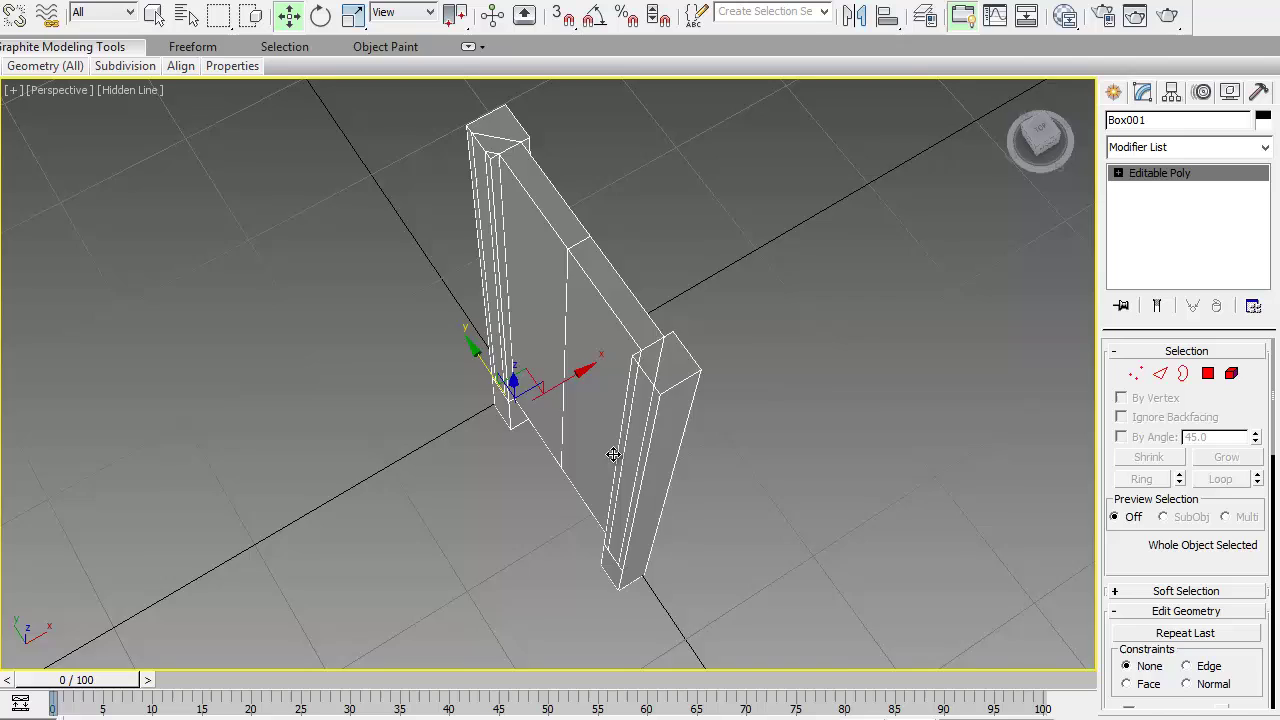
{"action": "middle_click_drag", "start_coordinate": [614, 451], "coordinate": [560, 450], "text": "alt"}
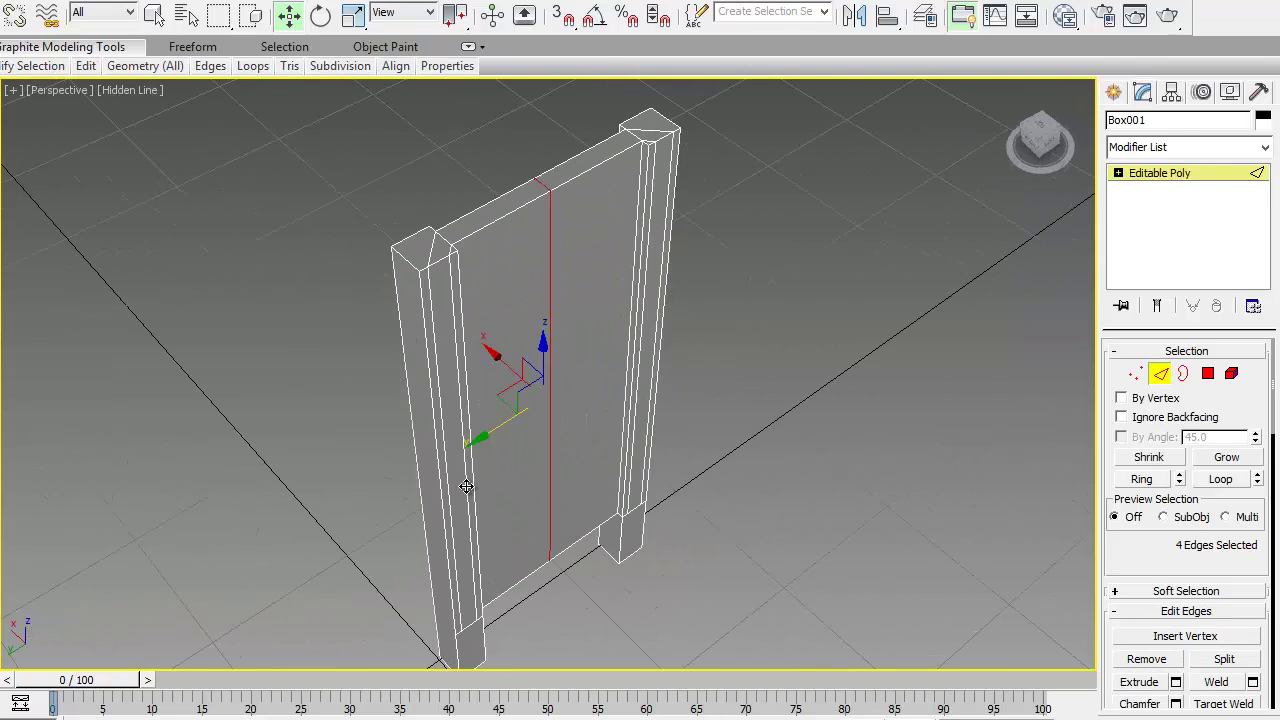
{"action": "left_click", "coordinate": [466, 486]}
{"action": "left_click", "coordinate": [448, 500], "text": "ctrl"}
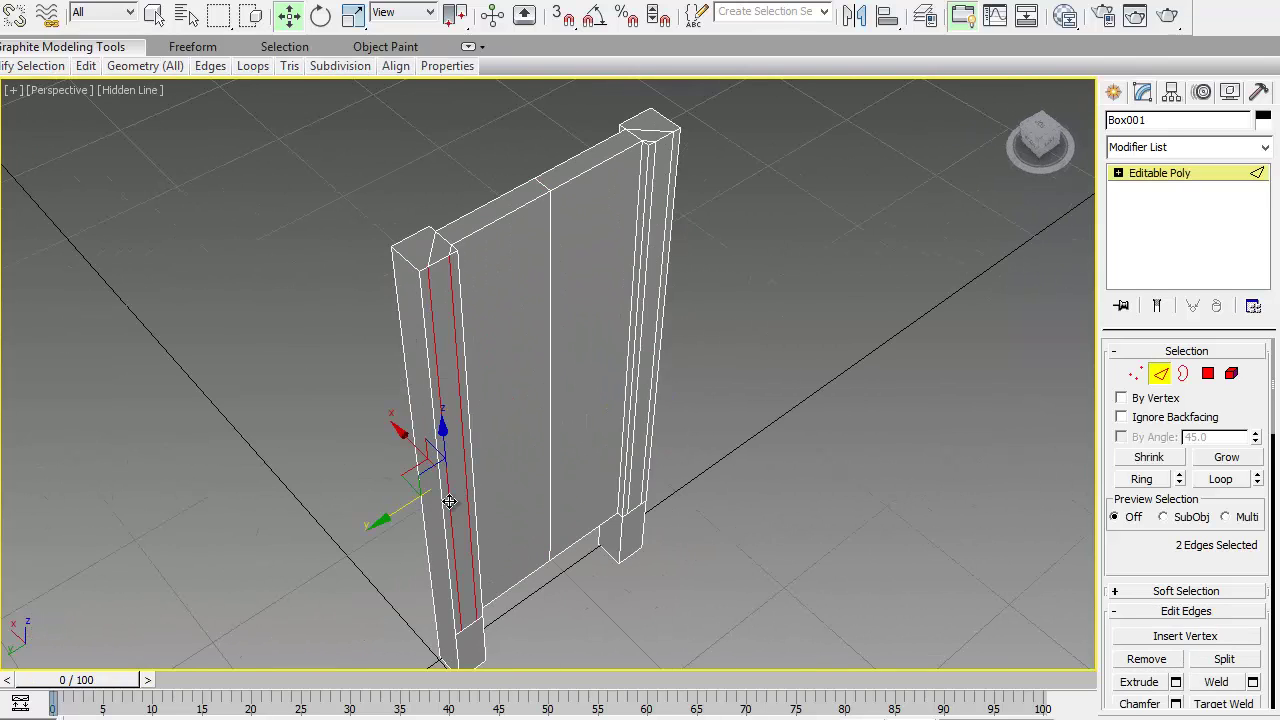
- Connect the two edges with 6 crossing segments, shifted up the post
{"action": "left_click_drag", "start_coordinate": [1237, 621], "coordinate": [1237, 537]}
{"action": "left_click", "coordinate": [1252, 644]}
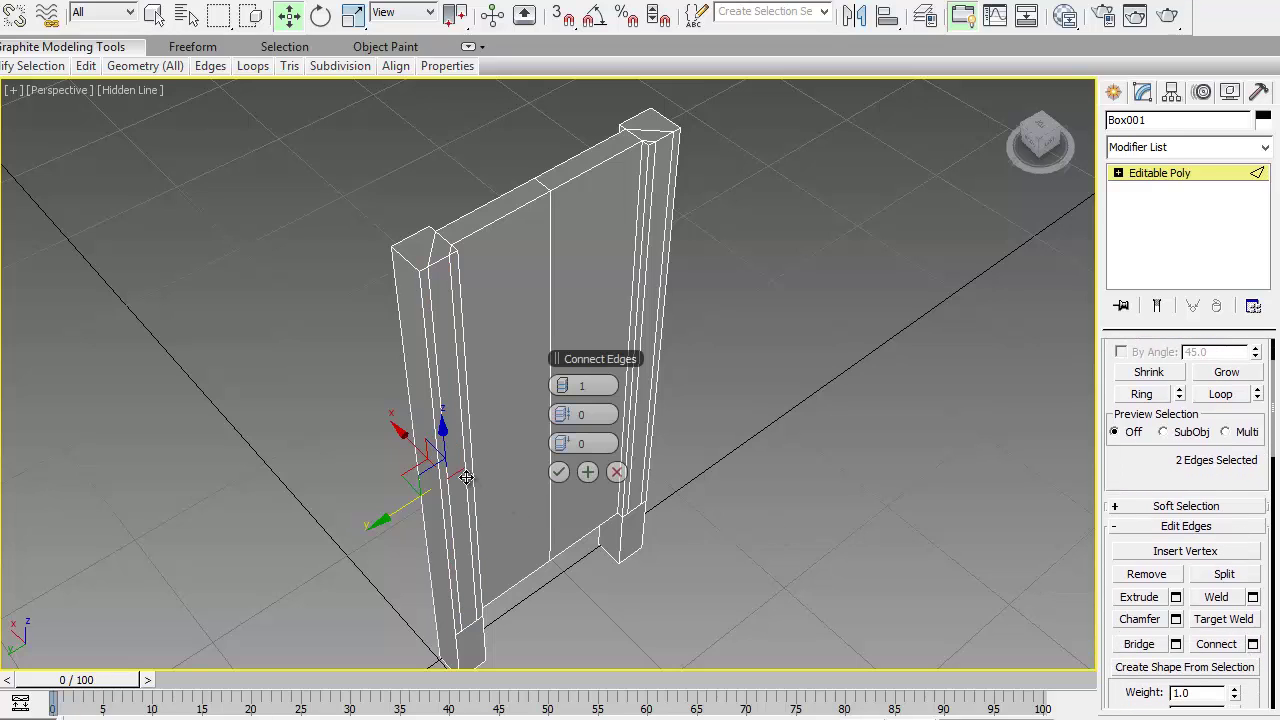
{"action": "left_click", "coordinate": [573, 387]}
{"action": "type", "text": "3"}
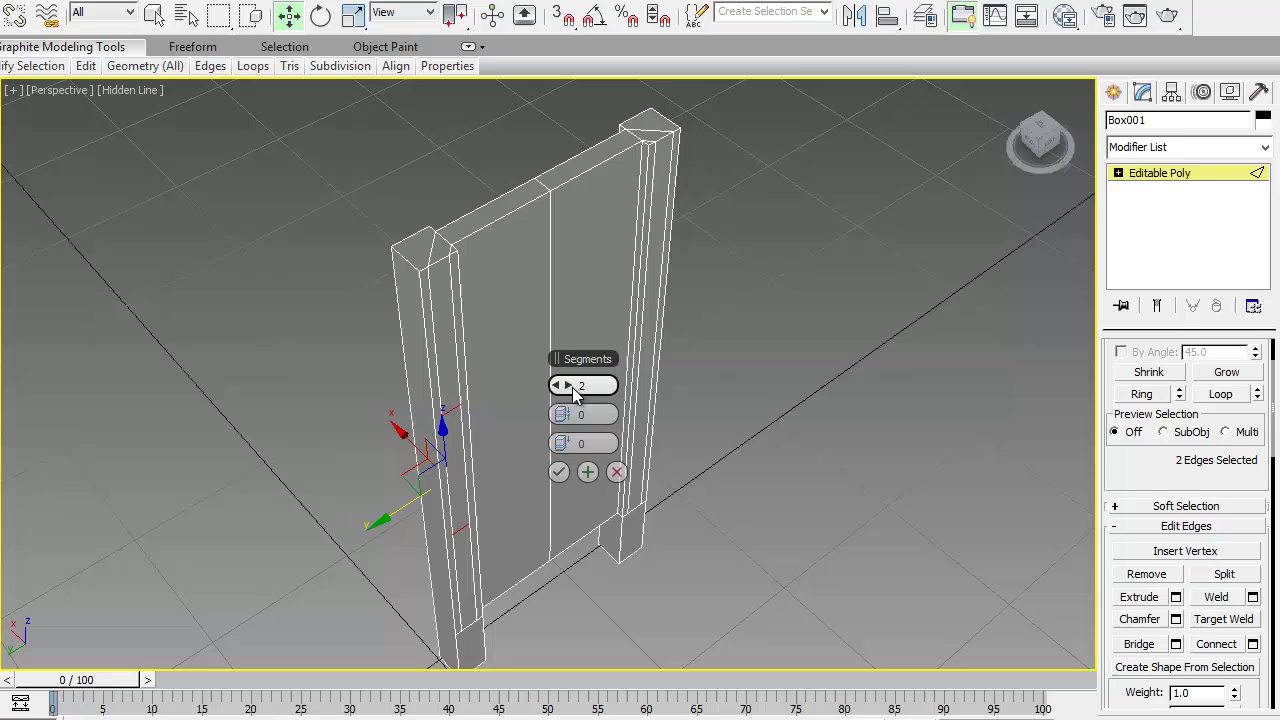
{"action": "key", "text": "Return"}
{"action": "left_click", "coordinate": [568, 386]}
{"action": "left_click", "coordinate": [568, 386]}
{"action": "left_click", "coordinate": [568, 386]}
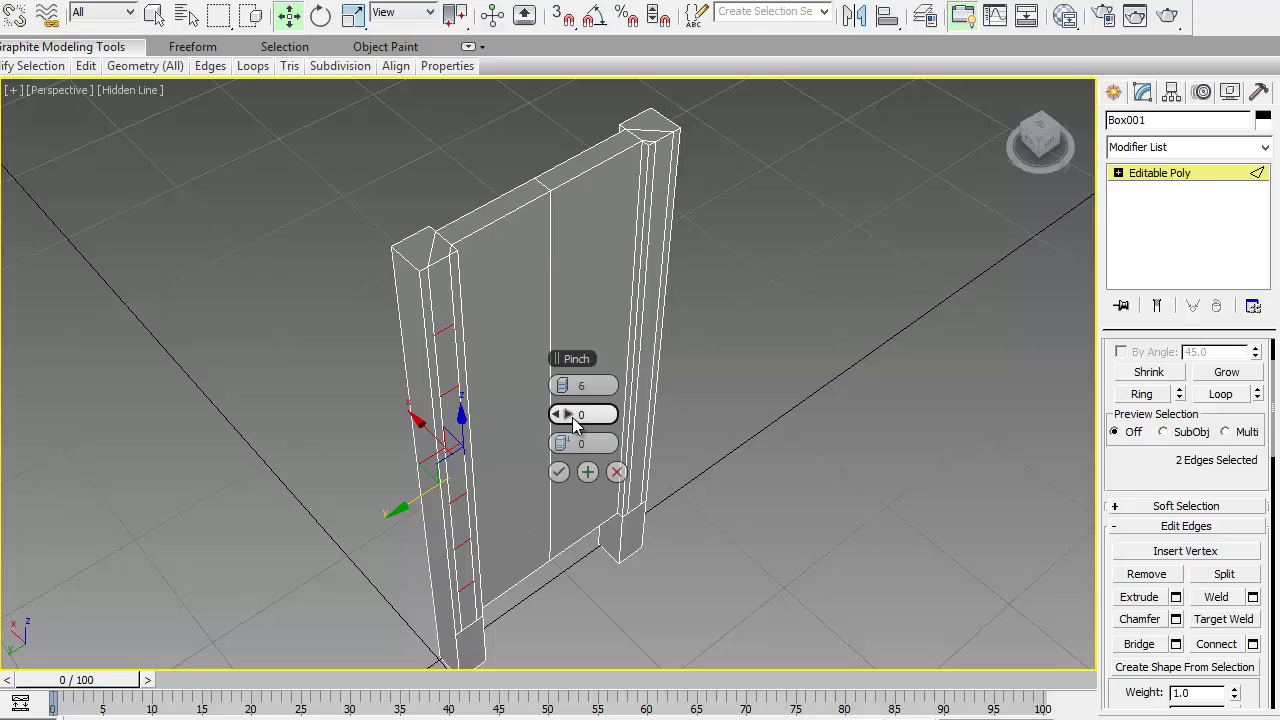
{"action": "left_click_drag", "start_coordinate": [586, 414], "coordinate": [654, 390]}
{"action": "left_click", "coordinate": [558, 471]}
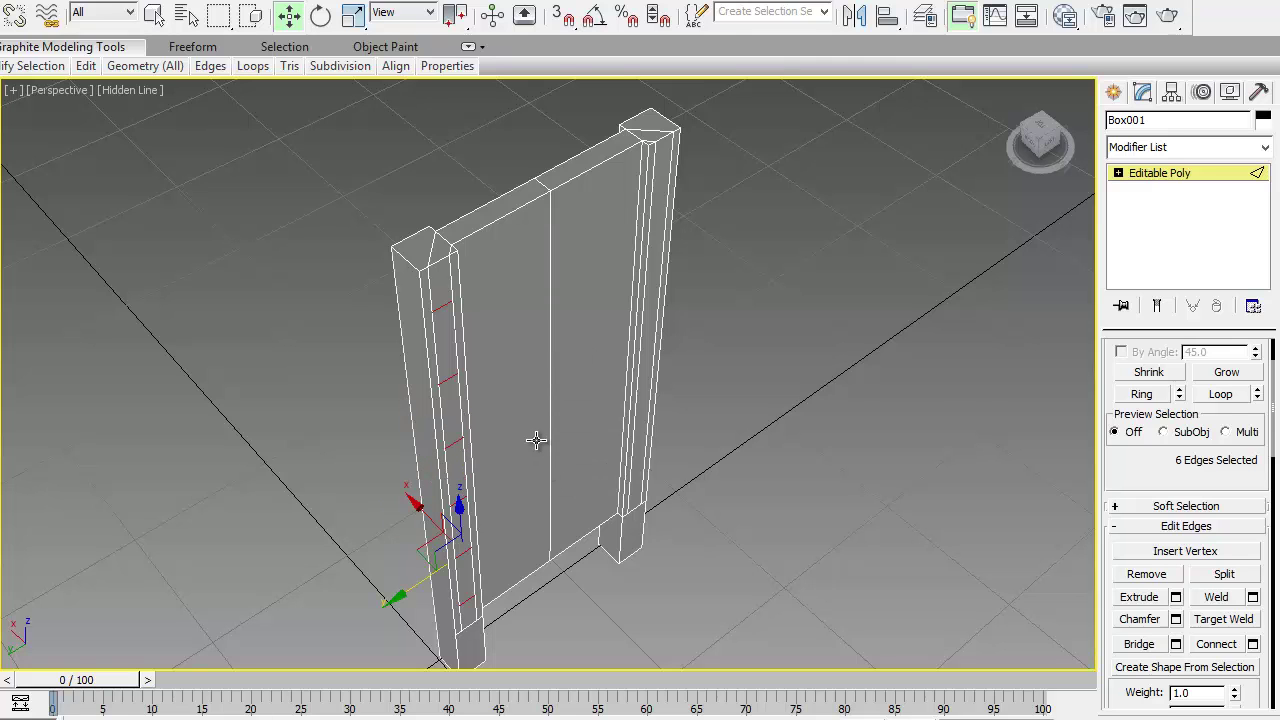
- Reposition the new crossing edges along the side strip, sliding some down and raising others
{"action": "middle_click_drag", "start_coordinate": [536, 440], "coordinate": [551, 370], "text": "alt"}
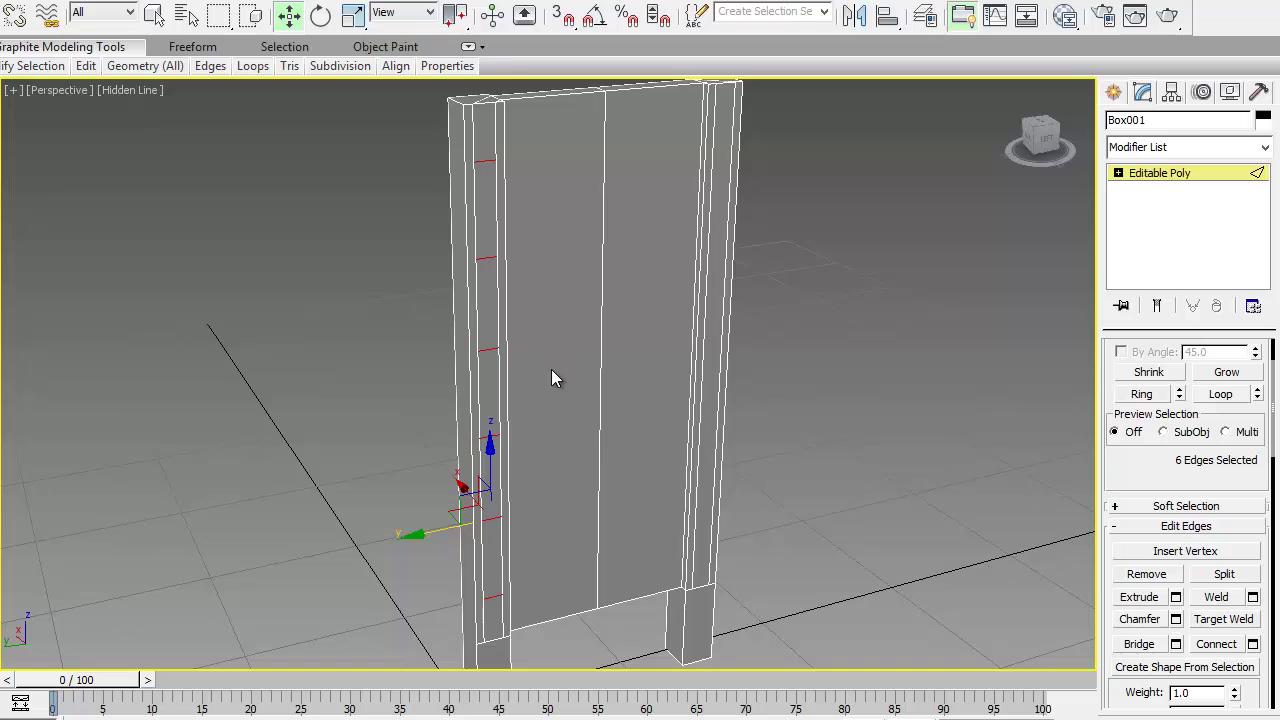
{"action": "left_click", "coordinate": [491, 265]}
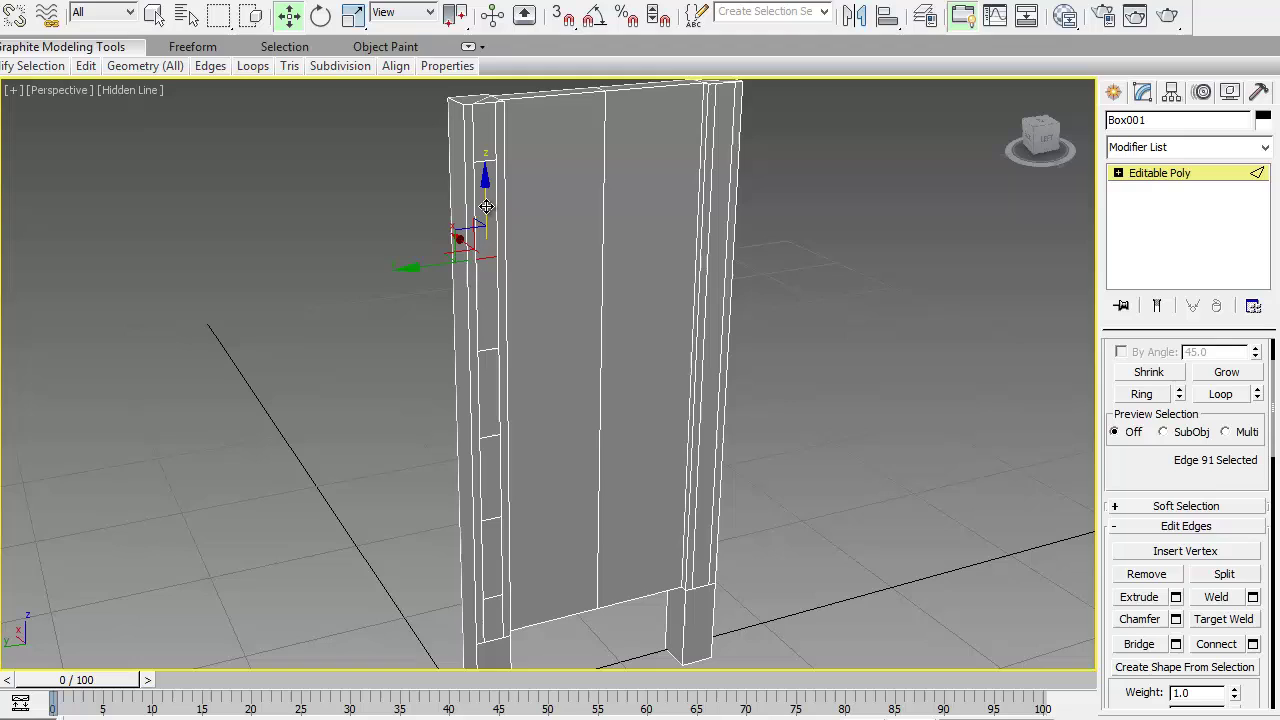
{"action": "left_click_drag", "start_coordinate": [489, 261], "coordinate": [490, 290]}
{"action": "left_click", "coordinate": [494, 421]}
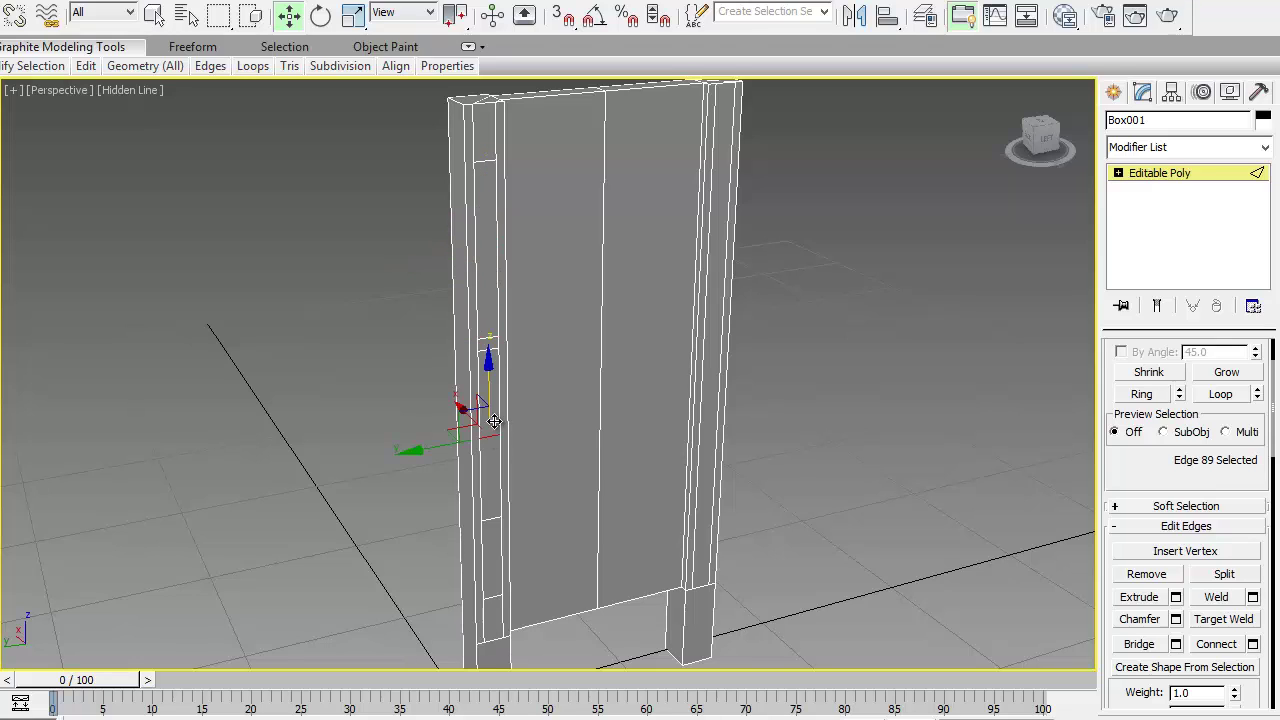
{"action": "left_click_drag", "start_coordinate": [487, 391], "coordinate": [491, 460]}
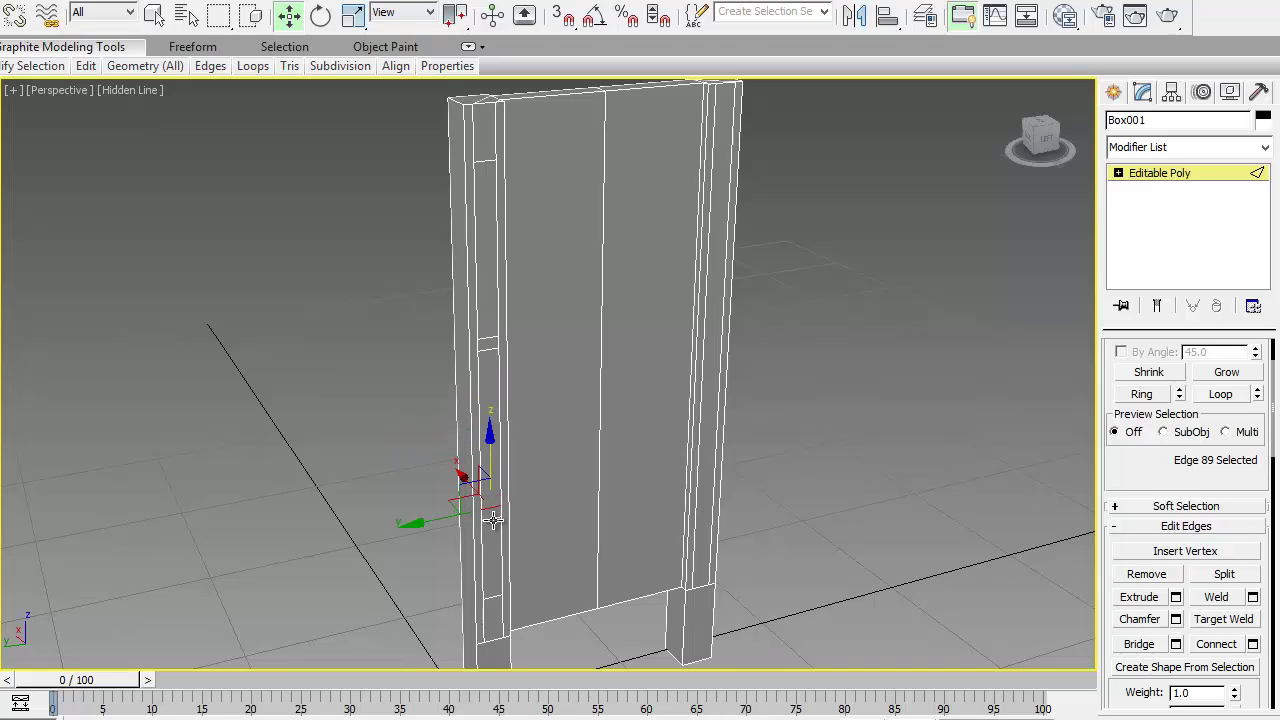
{"action": "left_click", "coordinate": [491, 455], "text": "ctrl"}
{"action": "left_click", "coordinate": [487, 347], "text": "ctrl"}
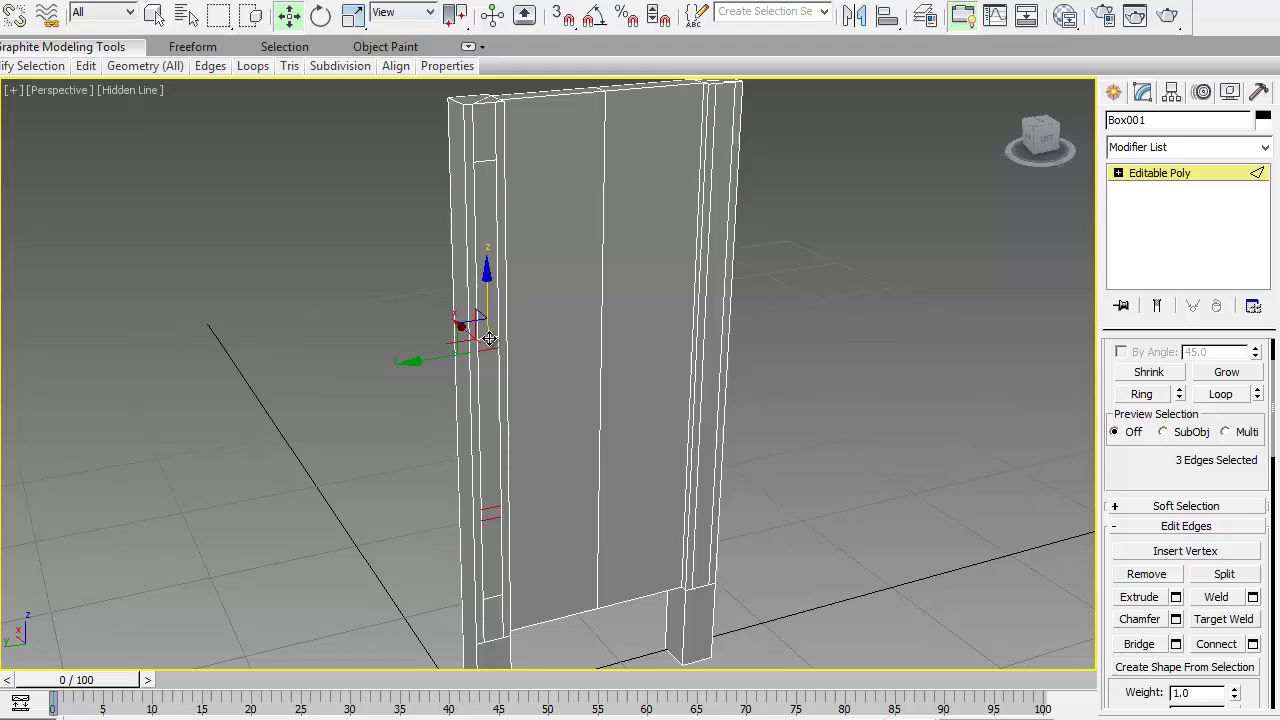
{"action": "left_click_drag", "start_coordinate": [487, 304], "coordinate": [488, 200]}
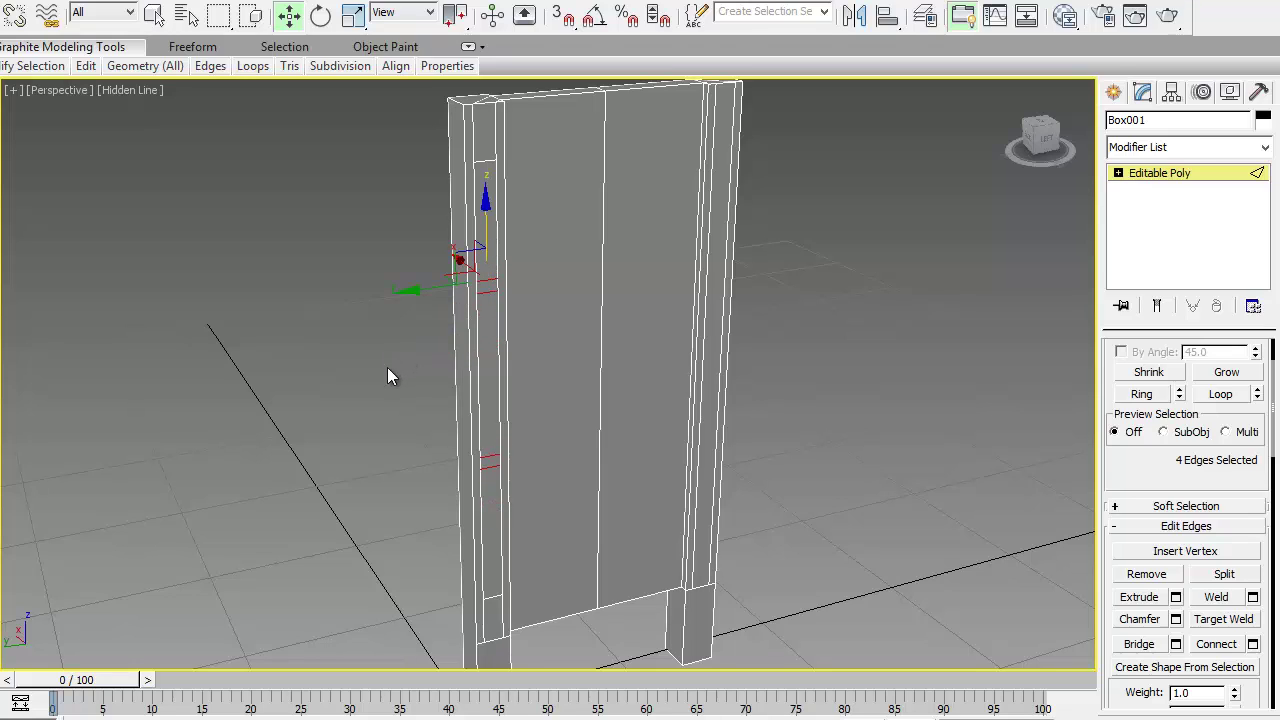
{"action": "left_click", "coordinate": [389, 370]}
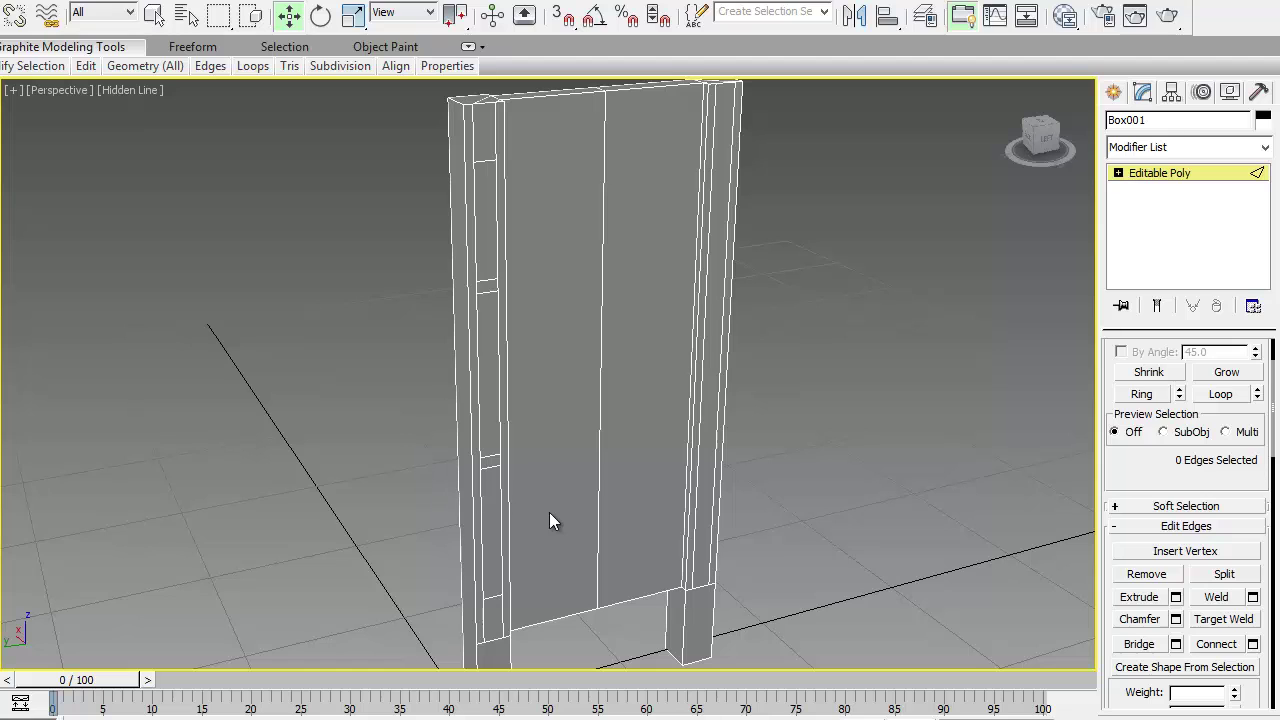
- Try several left-post edges, then select two horizontal ones and raise them slightly
{"action": "middle_click_drag", "start_coordinate": [549, 512], "coordinate": [539, 476], "text": "alt"}
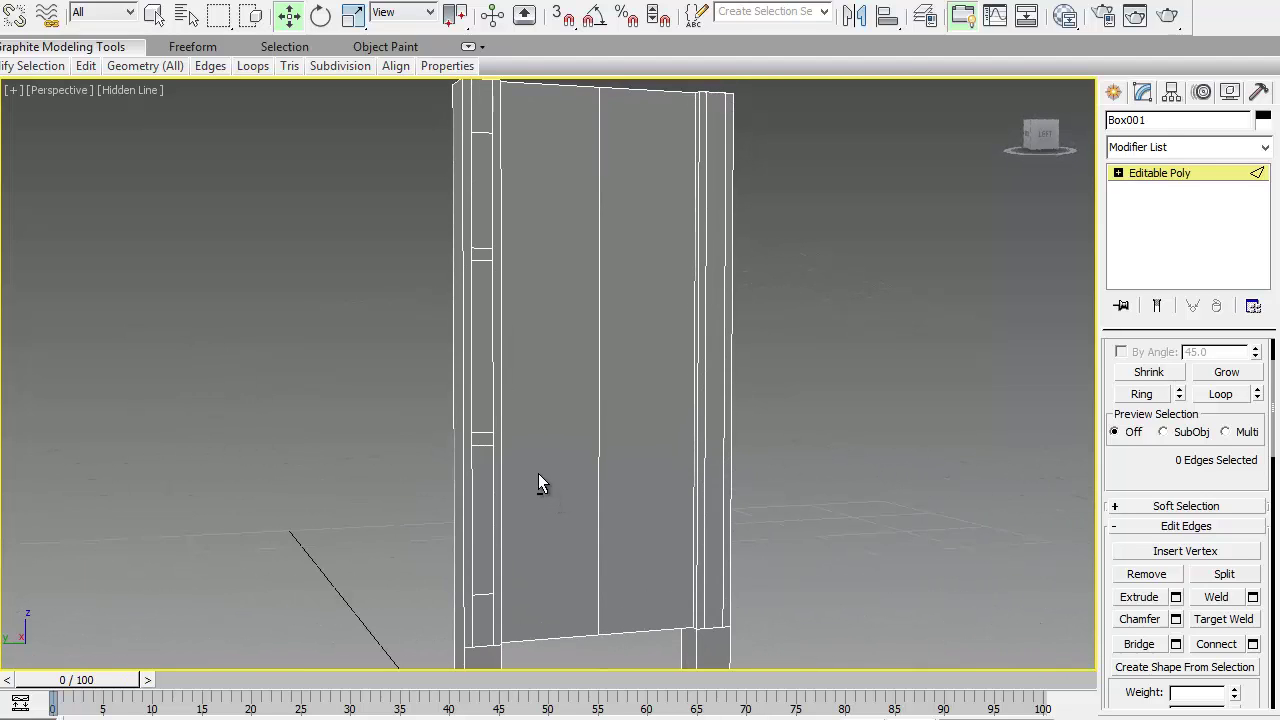
{"action": "middle_click_drag", "start_coordinate": [536, 570], "coordinate": [527, 508]}
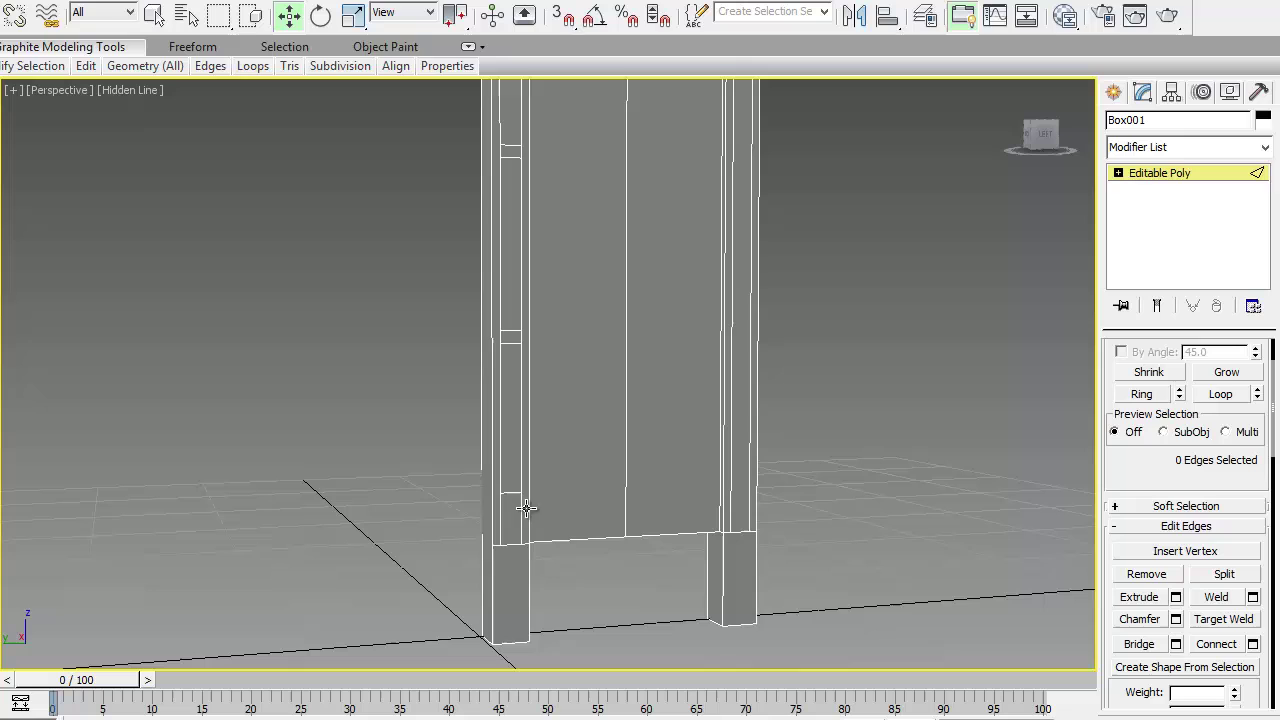
{"action": "left_click", "coordinate": [512, 500]}
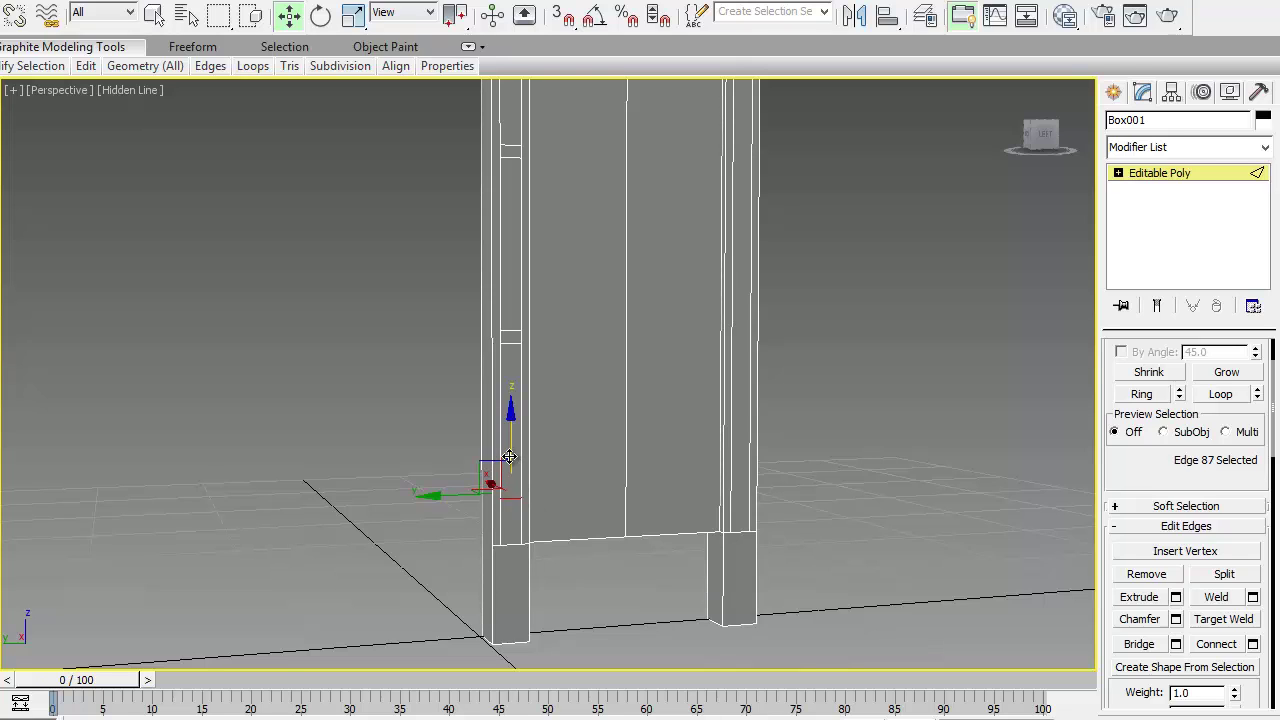
{"action": "middle_click_drag", "start_coordinate": [510, 459], "coordinate": [502, 326], "text": "alt"}
{"action": "left_click", "coordinate": [486, 322]}
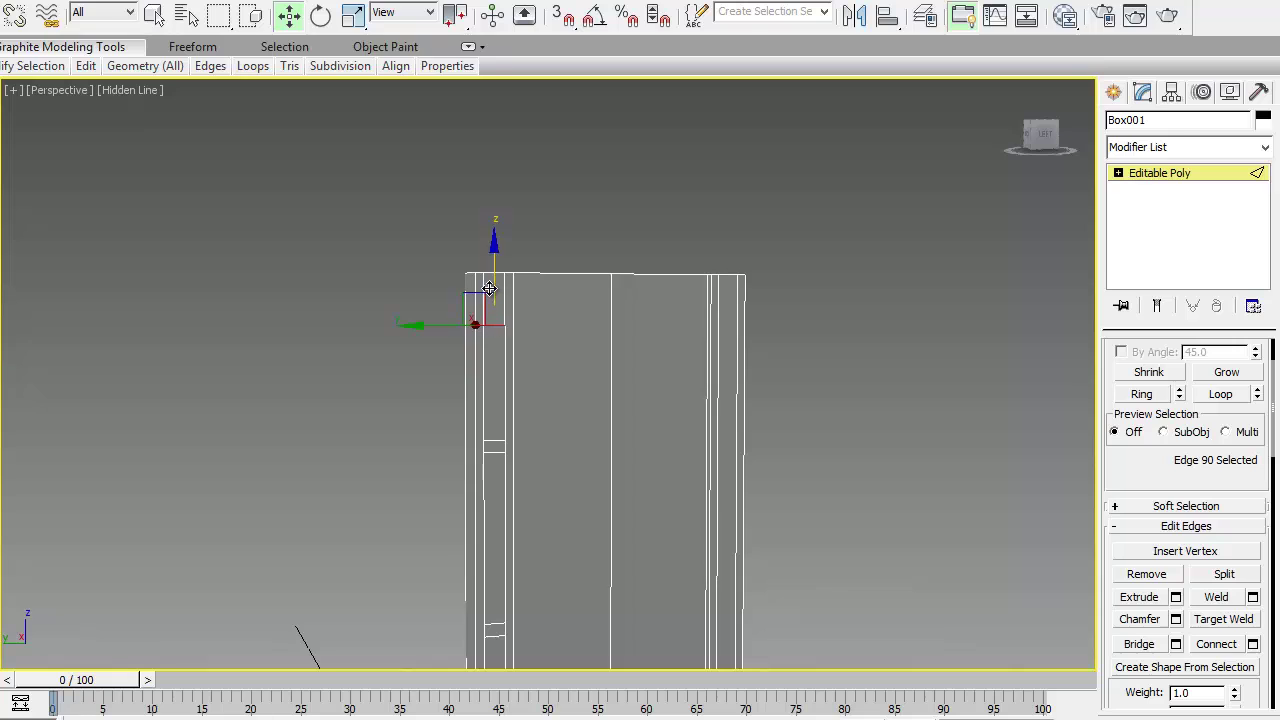
{"action": "left_click", "coordinate": [564, 393]}
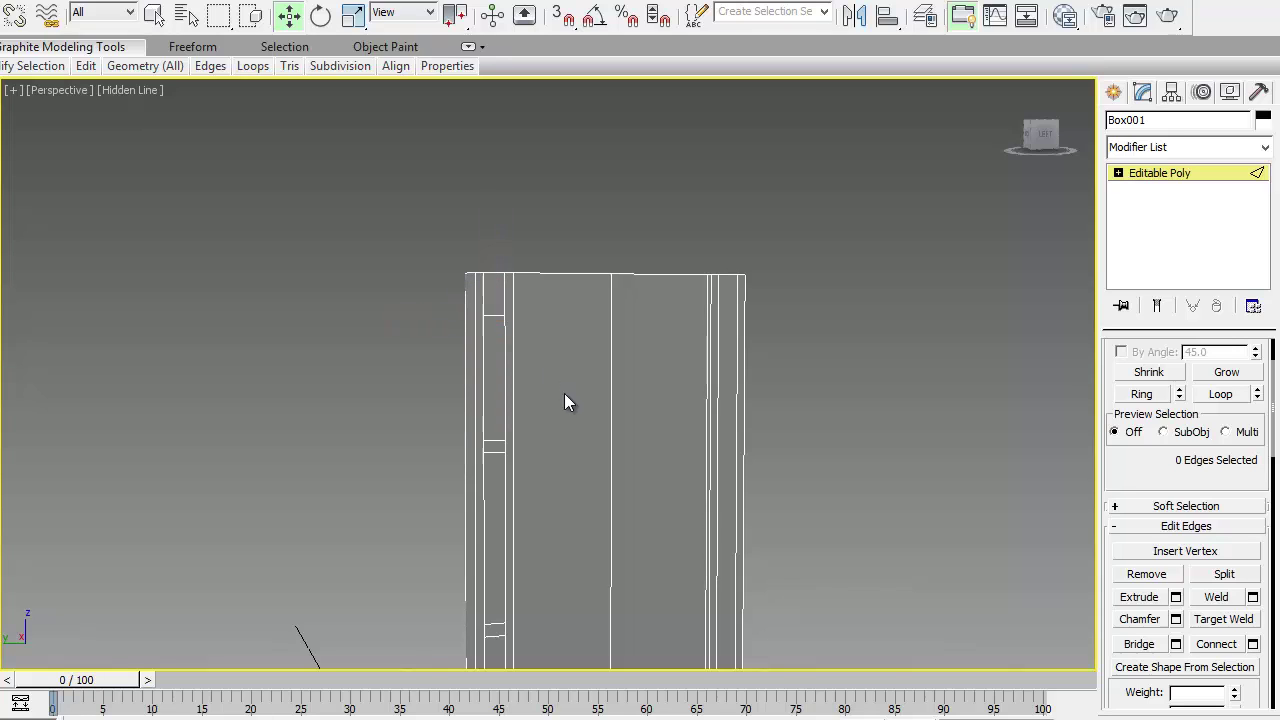
{"action": "middle_click_drag", "start_coordinate": [552, 489], "coordinate": [577, 357]}
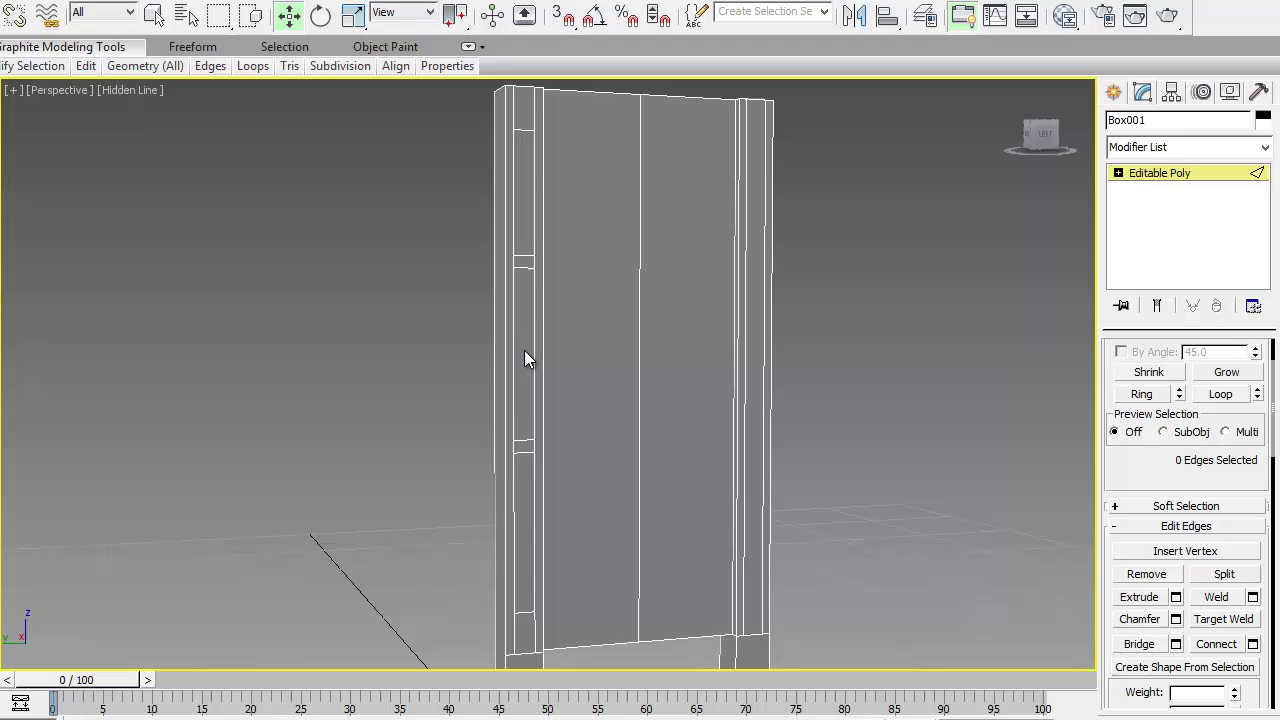
{"action": "left_click", "coordinate": [522, 451]}
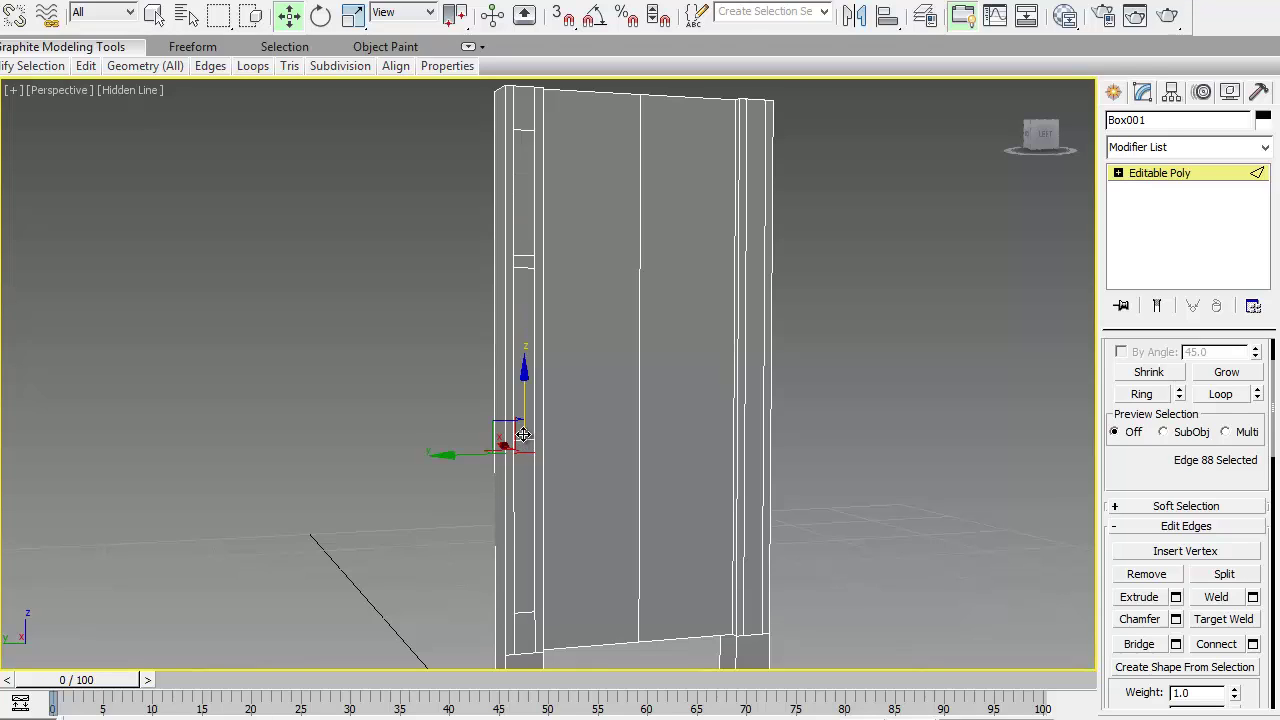
{"action": "left_click", "coordinate": [523, 428], "text": "ctrl"}
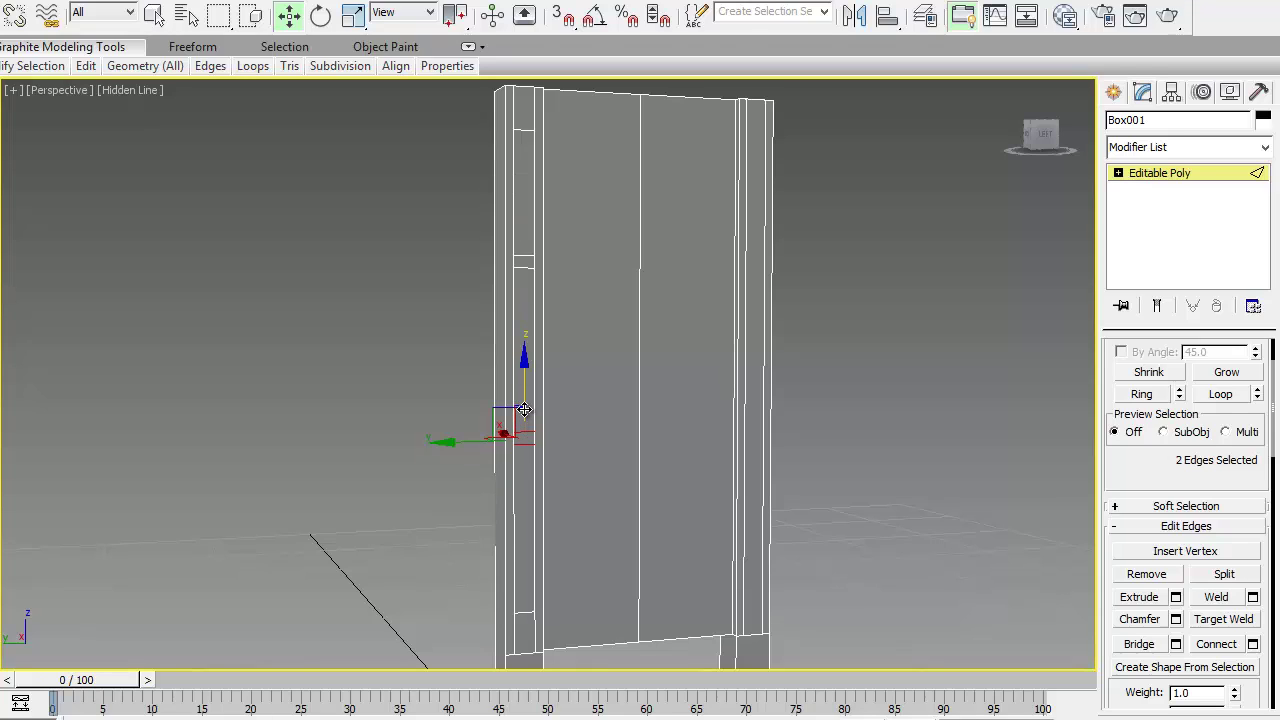
{"action": "left_click_drag", "start_coordinate": [524, 414], "coordinate": [524, 407]}
{"action": "mouse_move", "coordinate": [455, 475]}
{"action": "middle_mouse_down", "text": "alt"}
{"action": "mouse_move", "coordinate": [749, 483]}
{"action": "mouse_move", "coordinate": [455, 488]}
{"action": "middle_mouse_up", "text": "alt"}
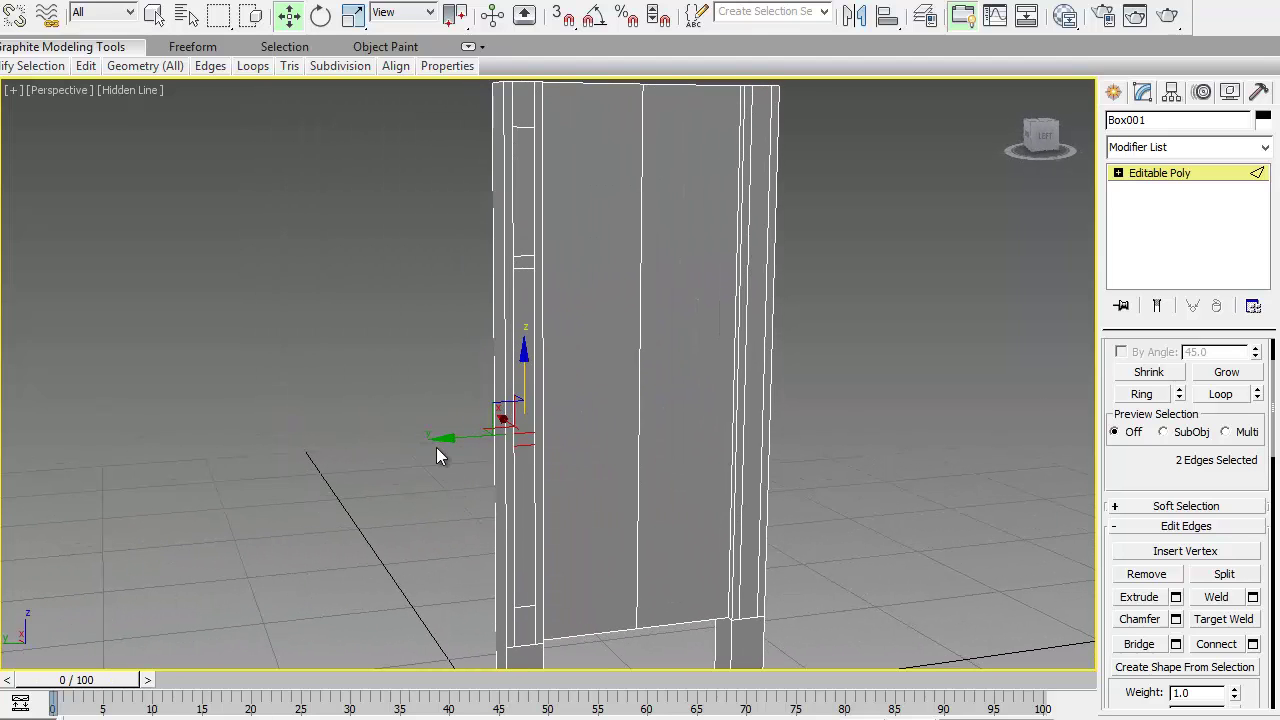
- Switch to Vertex mode and select the first notch corner vertex on the post
{"action": "left_click", "coordinate": [1140, 177]}
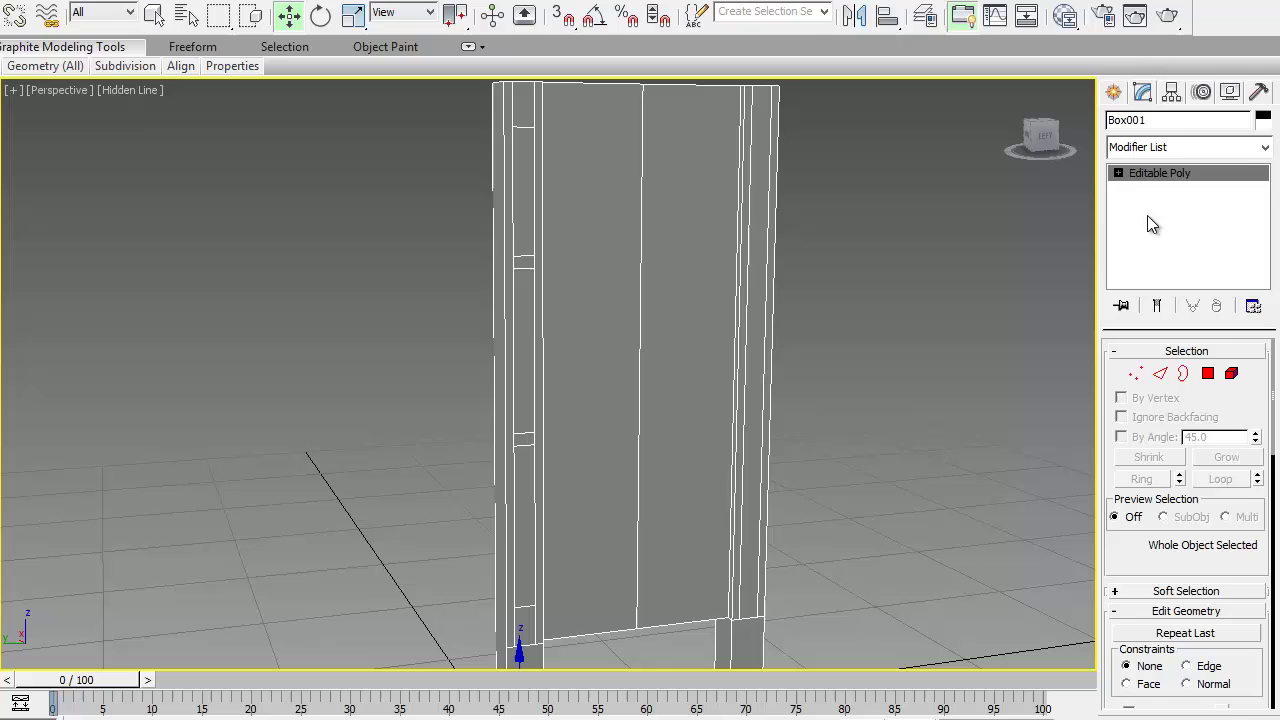
{"action": "left_click", "coordinate": [1208, 373]}
{"action": "middle_click_drag", "start_coordinate": [827, 266], "coordinate": [549, 214], "text": "alt"}
{"action": "scroll", "coordinate": [560, 235], "scroll_direction": "up", "scroll_amount": 4}
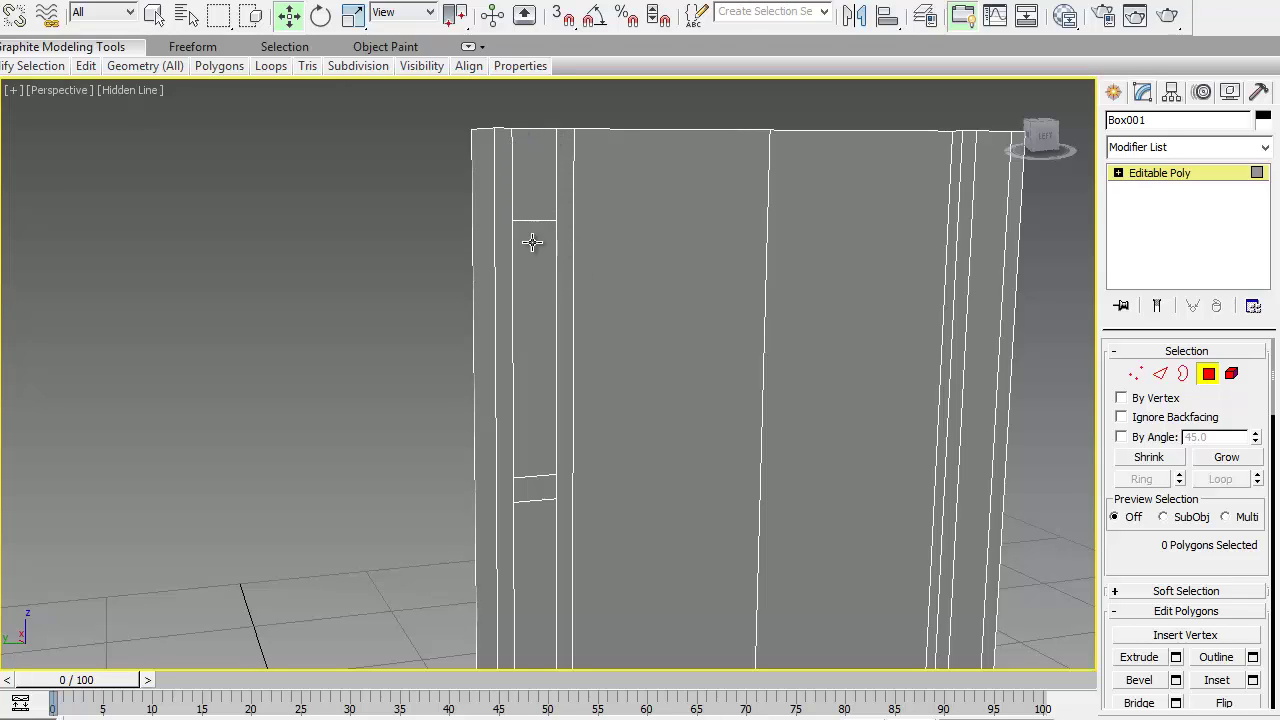
{"action": "left_click", "coordinate": [1136, 373]}
{"action": "left_click", "coordinate": [514, 221]}
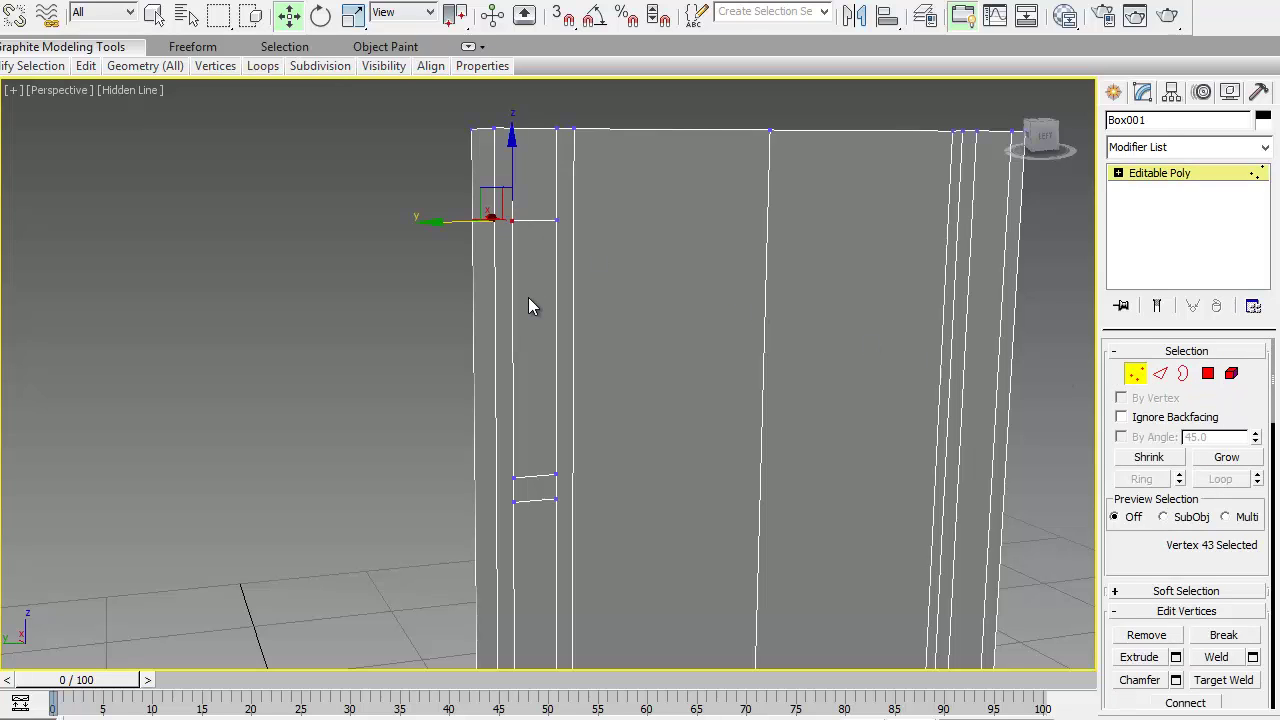
{"action": "middle_click_drag", "start_coordinate": [538, 276], "coordinate": [557, 408], "text": "alt"}
{"action": "scroll", "coordinate": [558, 400], "scroll_direction": "up", "scroll_amount": 4}
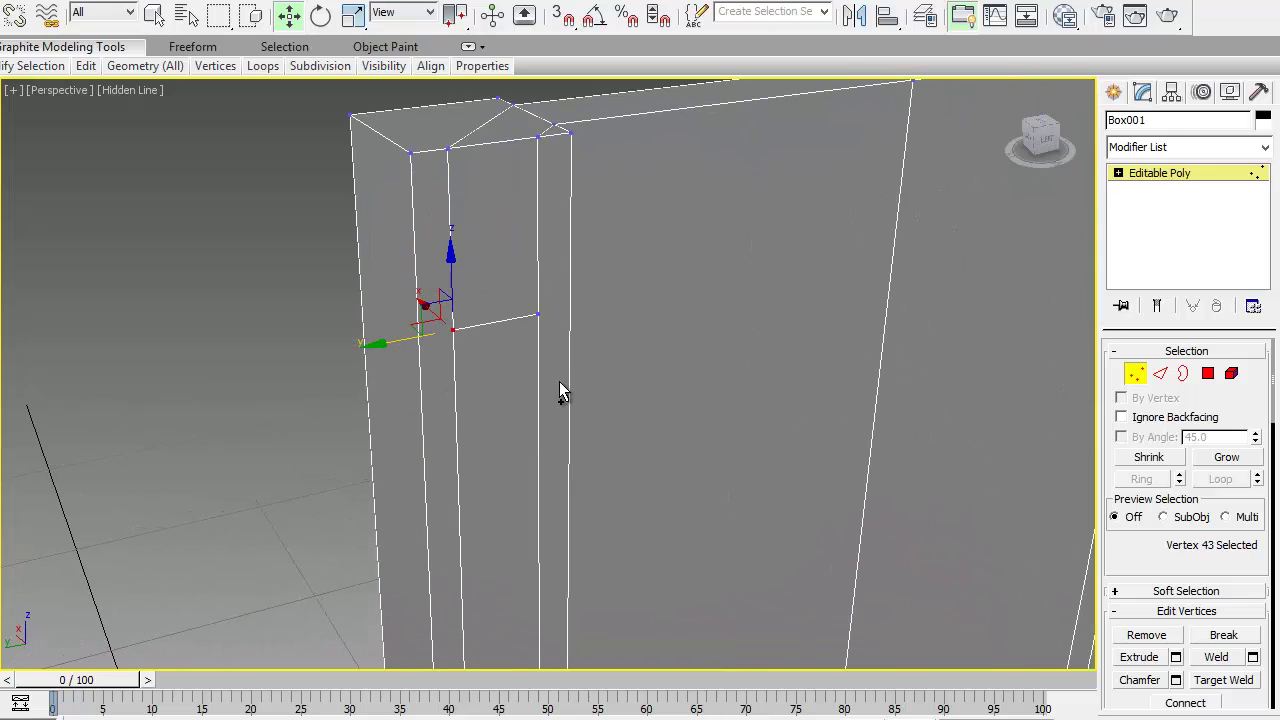
- Open Chamfer settings and set the amount to 1/16 inch
{"action": "left_click", "coordinate": [1176, 680]}
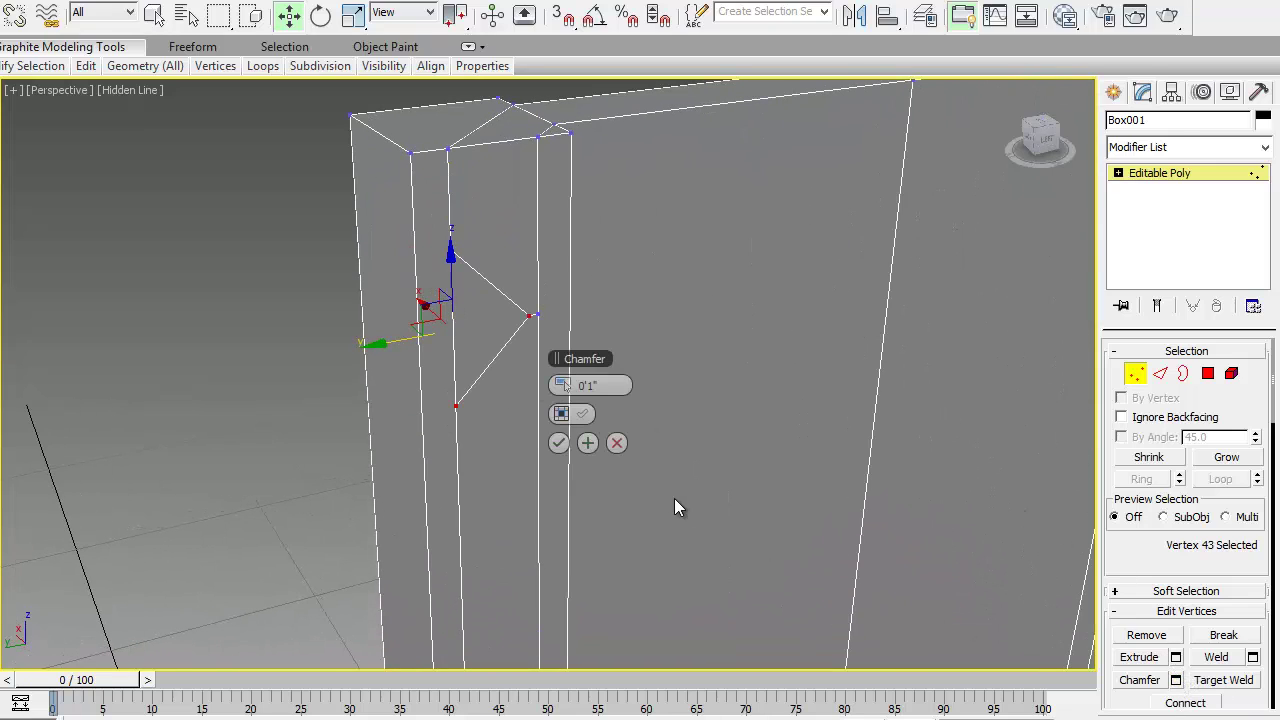
{"action": "left_click_drag", "start_coordinate": [558, 385], "coordinate": [556, 393]}
{"action": "left_click", "coordinate": [594, 385]}
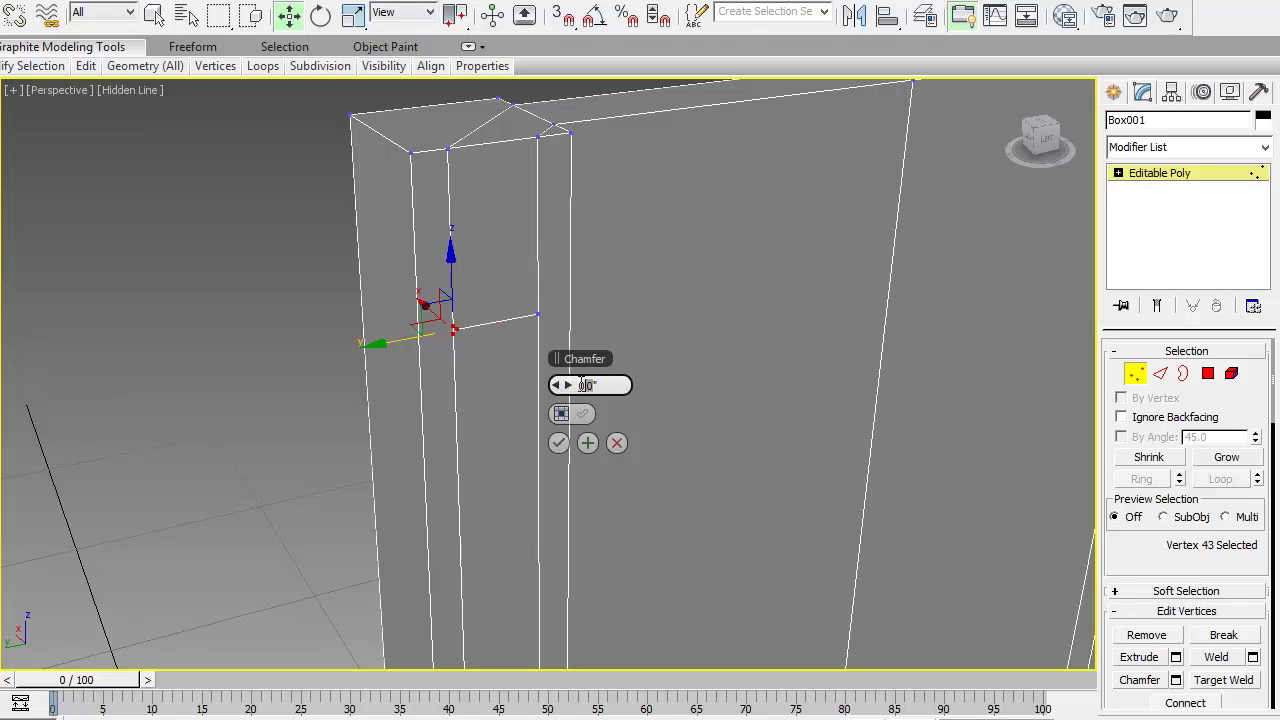
{"action": "type", "text": "1/1"}
{"action": "type", "text": "6"}
{"action": "key", "text": "Return"}
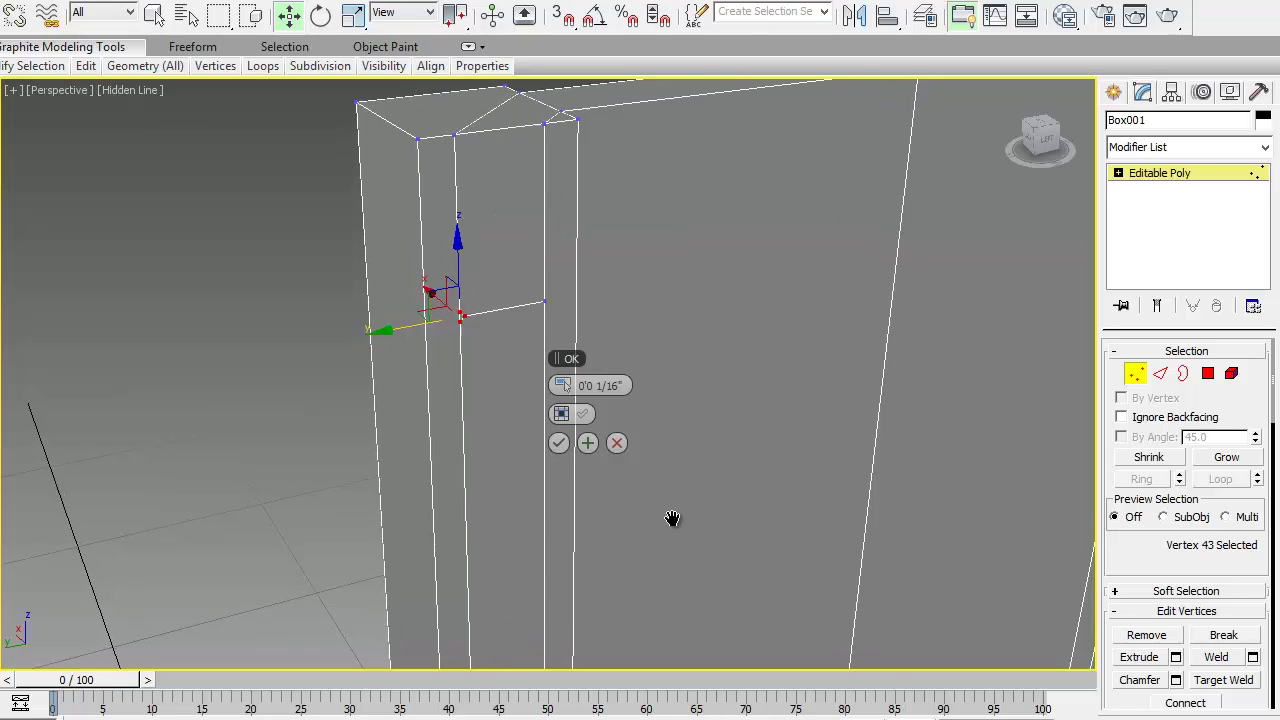
- Add the remaining notch corner vertices down the post, including both bottom-notch vertices
{"action": "middle_click_drag", "start_coordinate": [671, 517], "coordinate": [671, 434]}
{"action": "left_click", "coordinate": [482, 555], "text": "ctrl"}
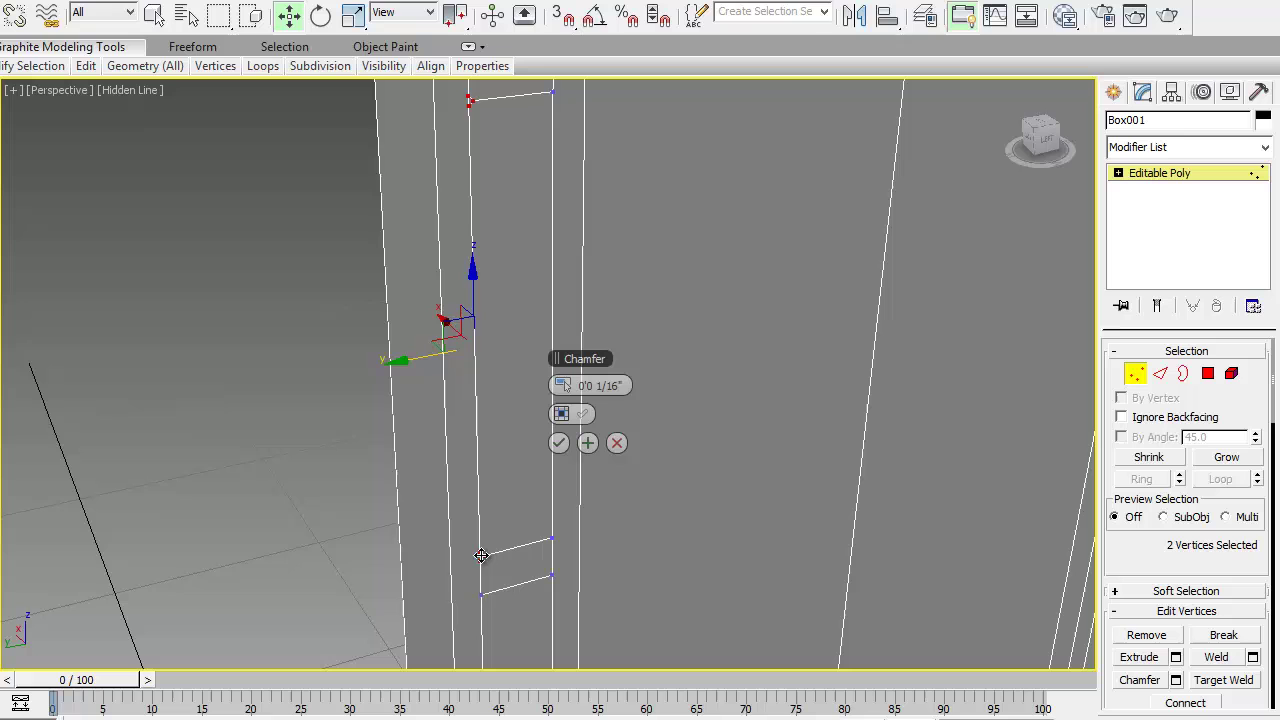
{"action": "left_click", "coordinate": [480, 593], "text": "ctrl"}
{"action": "middle_click_drag", "start_coordinate": [622, 572], "coordinate": [656, 369]}
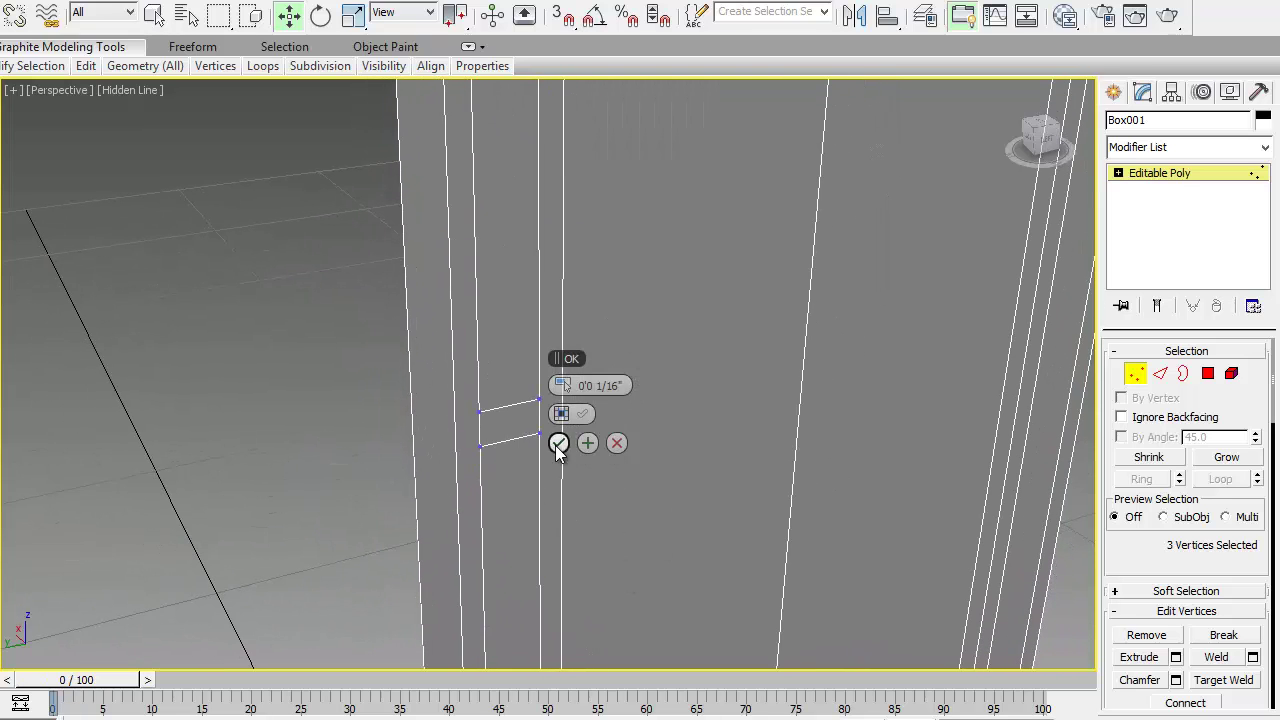
{"action": "left_click", "coordinate": [480, 412], "text": "ctrl"}
{"action": "middle_click_drag", "start_coordinate": [481, 444], "coordinate": [626, 460]}
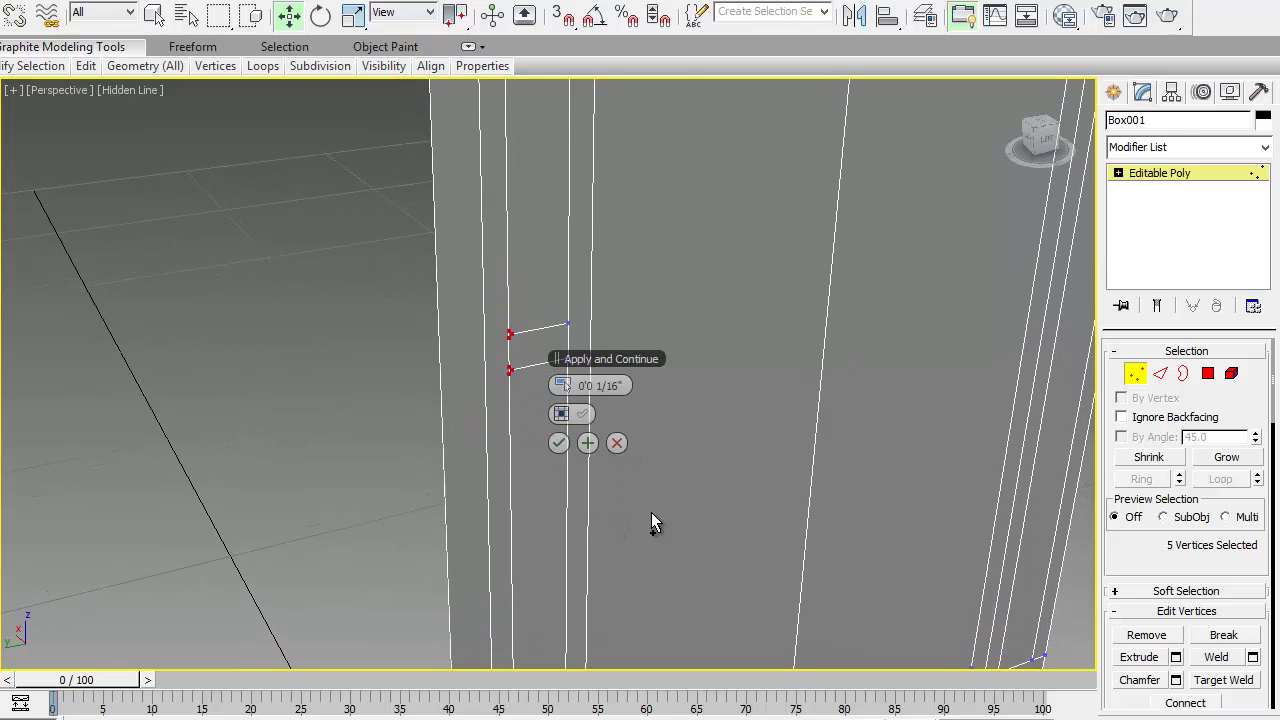
{"action": "middle_click_drag", "start_coordinate": [651, 523], "coordinate": [548, 495]}
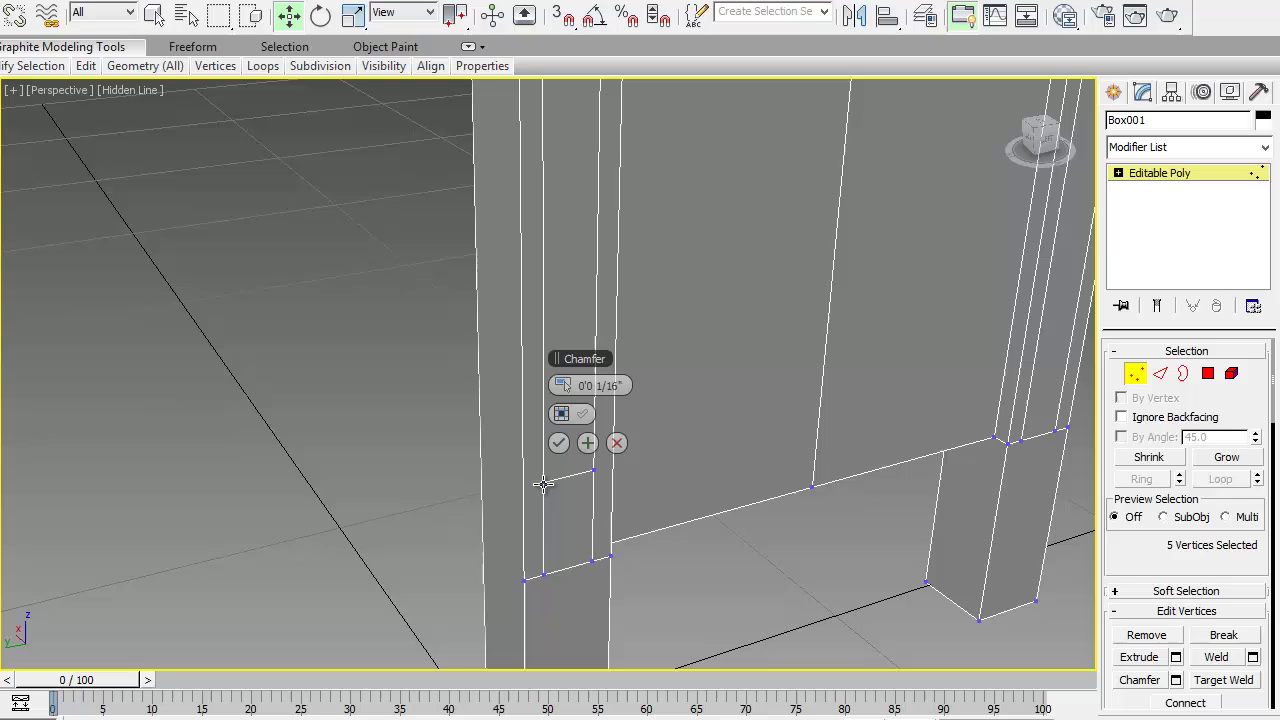
{"action": "left_click", "coordinate": [544, 483], "text": "ctrl"}
{"action": "left_click", "coordinate": [543, 574], "text": "ctrl"}
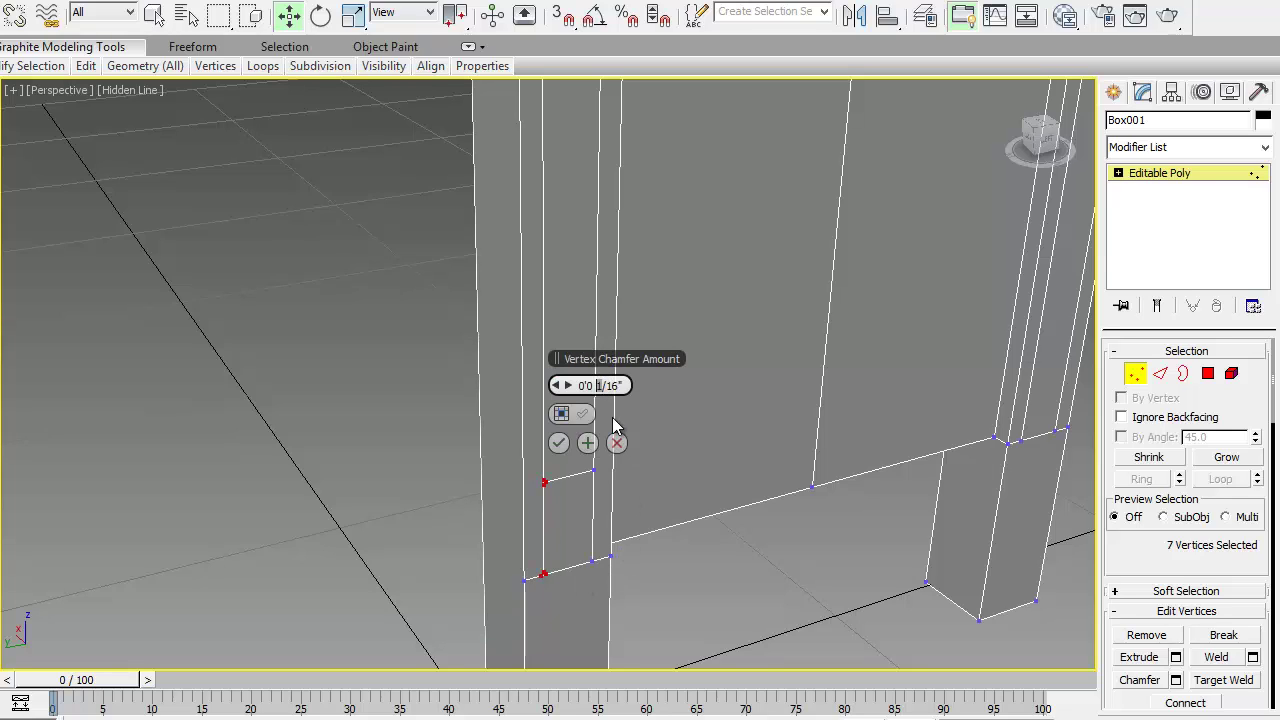
- Change the chamfer amount to 2/16 inch and commit it
{"action": "type", "text": "2"}
{"action": "key", "text": "Return"}
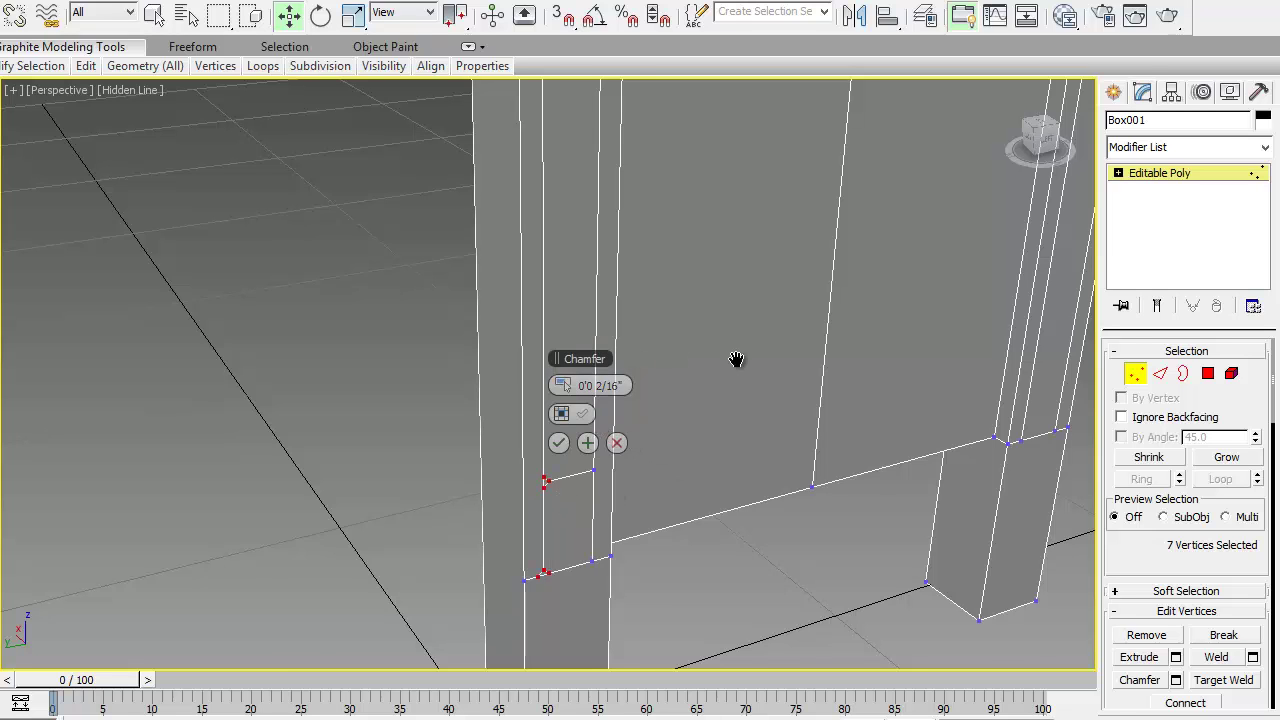
{"action": "mouse_move", "coordinate": [736, 359]}
{"action": "middle_mouse_down"}
{"action": "mouse_move", "coordinate": [749, 326]}
{"action": "mouse_move", "coordinate": [740, 511]}
{"action": "mouse_move", "coordinate": [689, 394]}
{"action": "mouse_move", "coordinate": [723, 491]}
{"action": "mouse_move", "coordinate": [715, 351]}
{"action": "middle_mouse_up"}
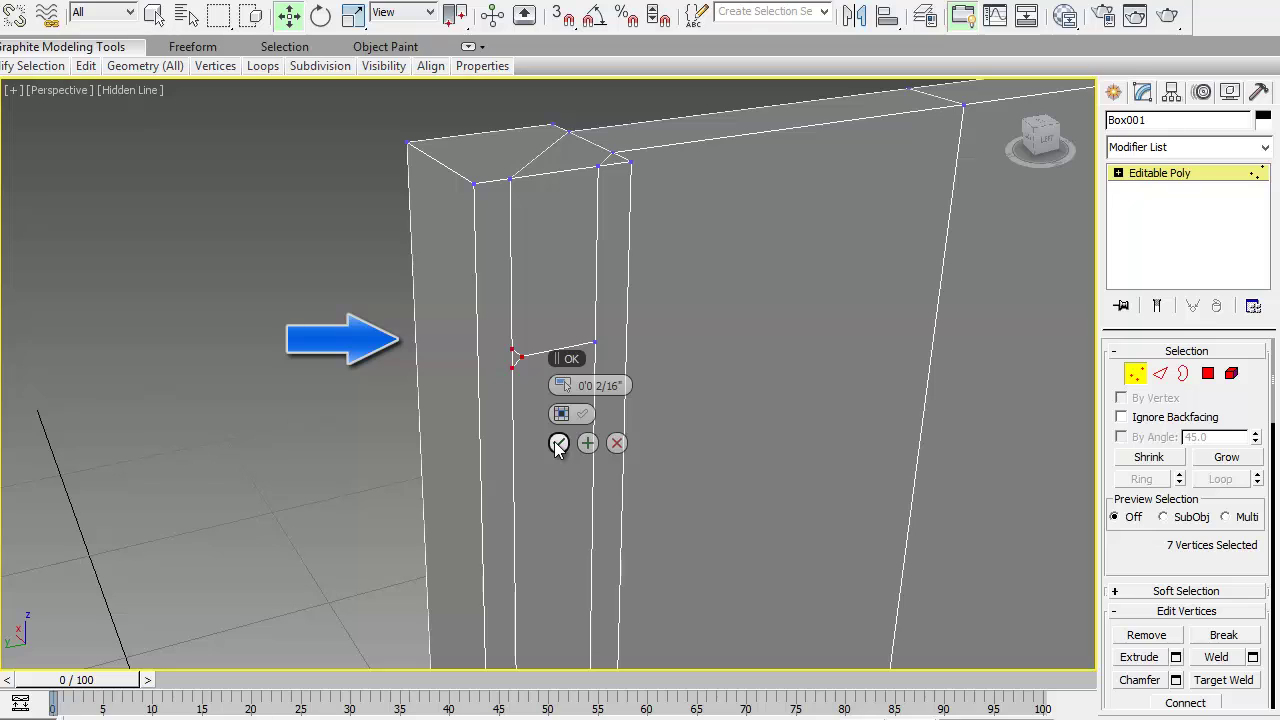
{"action": "left_click", "coordinate": [557, 444]}
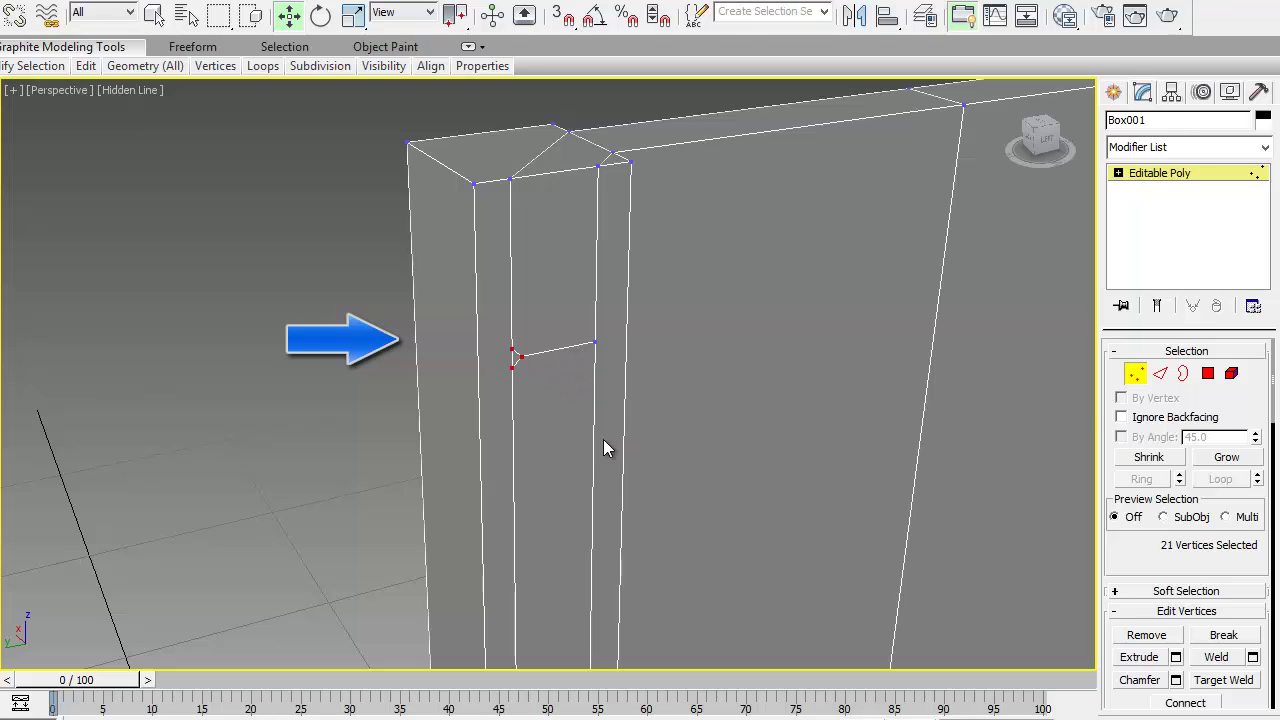
- In Polygon mode, select the four notch faces on the left post
{"action": "left_click", "coordinate": [1207, 377]}
{"action": "left_click", "coordinate": [552, 281]}
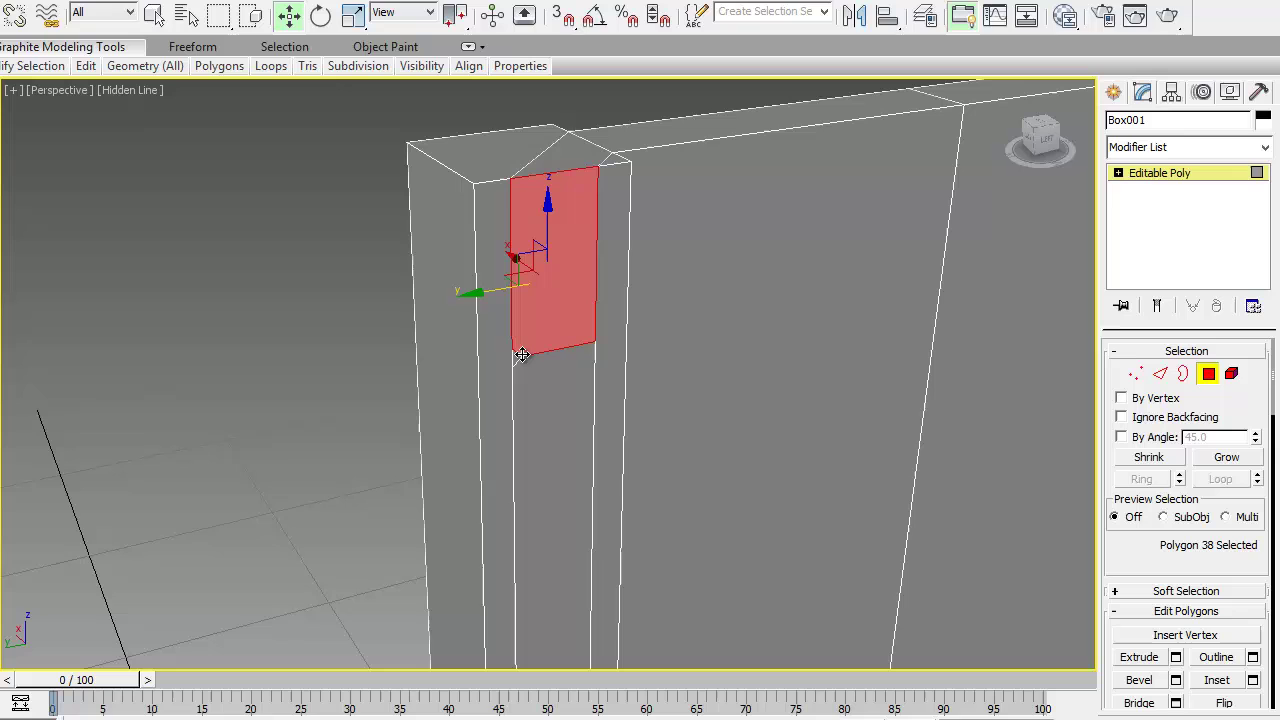
{"action": "scroll", "coordinate": [618, 492], "scroll_direction": "up", "scroll_amount": 3}
{"action": "middle_click_drag", "start_coordinate": [618, 492], "coordinate": [600, 323]}
{"action": "left_click", "coordinate": [605, 320], "text": "ctrl"}
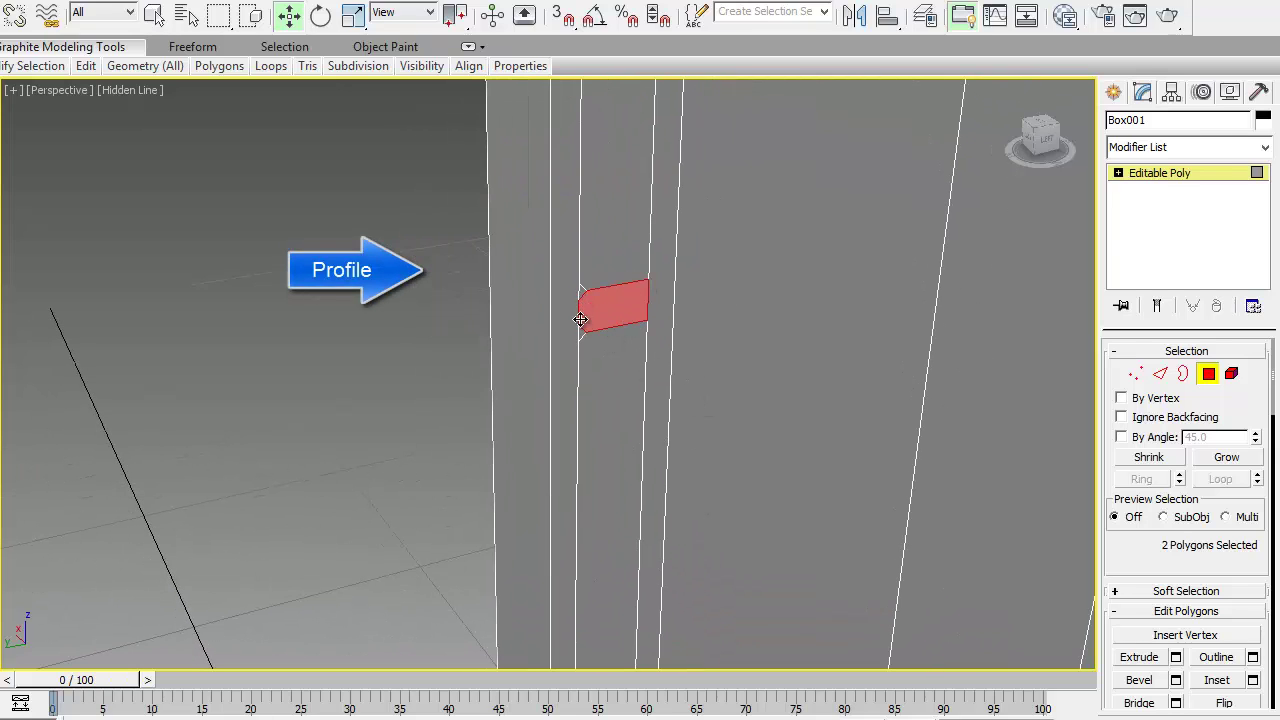
{"action": "middle_click_drag", "start_coordinate": [645, 473], "coordinate": [709, 409], "text": "alt"}
{"action": "left_click", "coordinate": [603, 420], "text": "ctrl"}
{"action": "left_click", "coordinate": [574, 437], "text": "ctrl"}
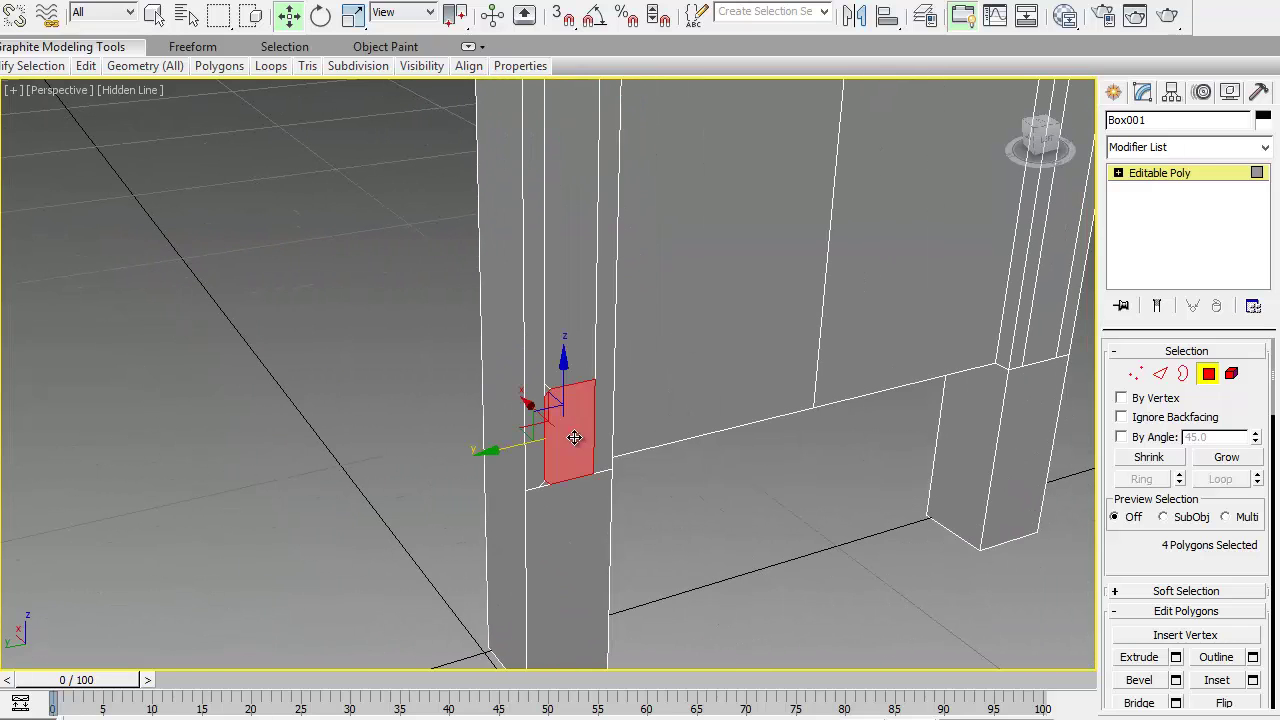
{"action": "scroll", "coordinate": [710, 380], "scroll_direction": "down", "scroll_amount": 10}
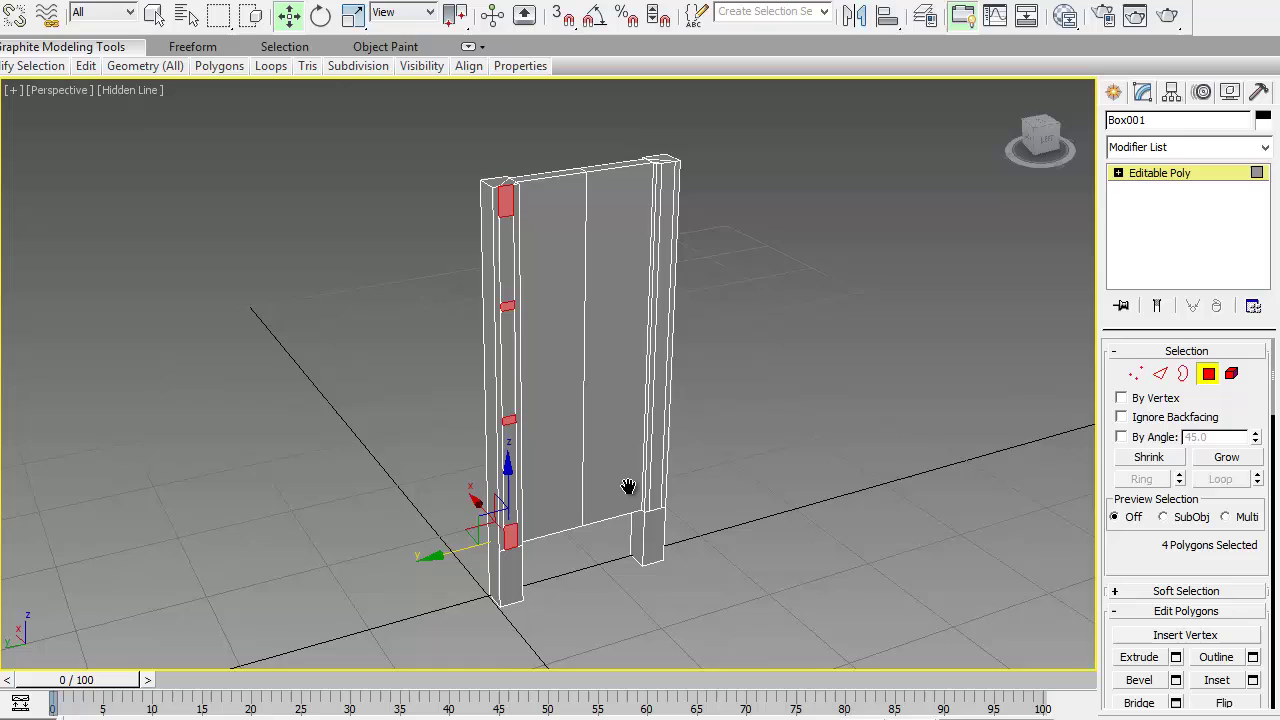
{"action": "middle_click_drag", "start_coordinate": [611, 449], "coordinate": [628, 448], "text": "alt"}
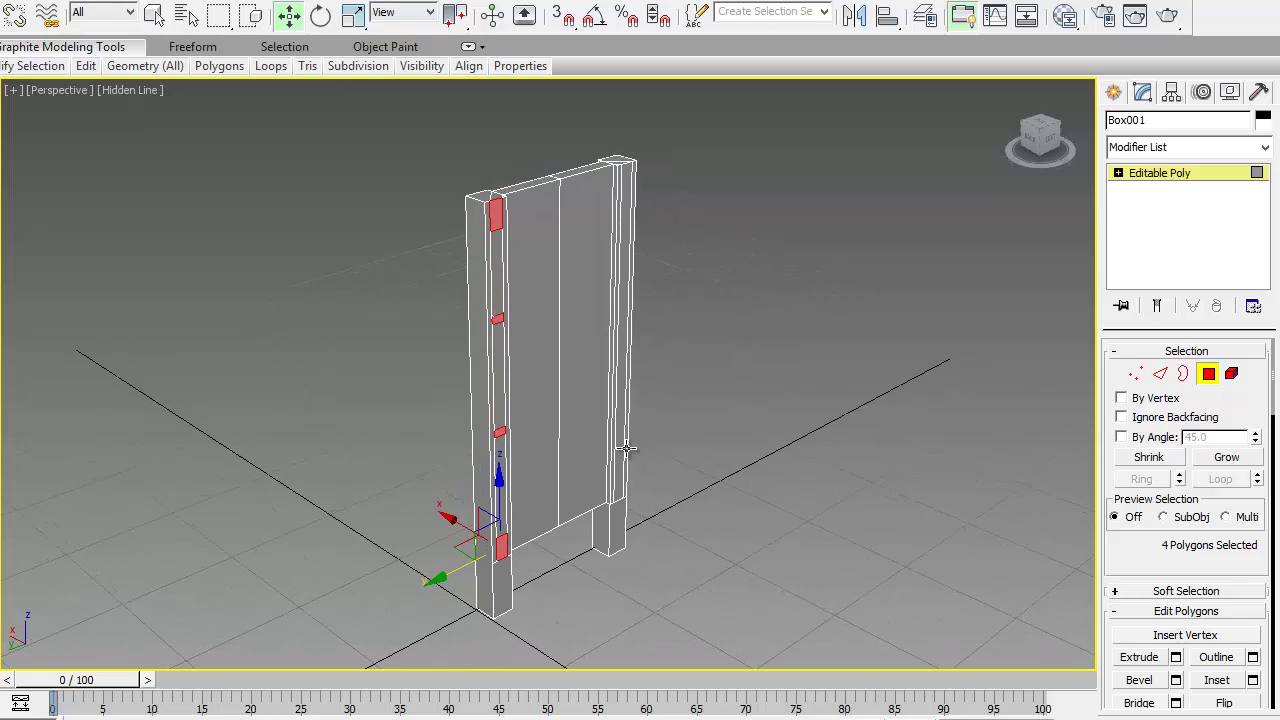
- Extrude the four faces 23 inches (1'11"), confirm, and deselect them
{"action": "left_click", "coordinate": [1176, 657]}
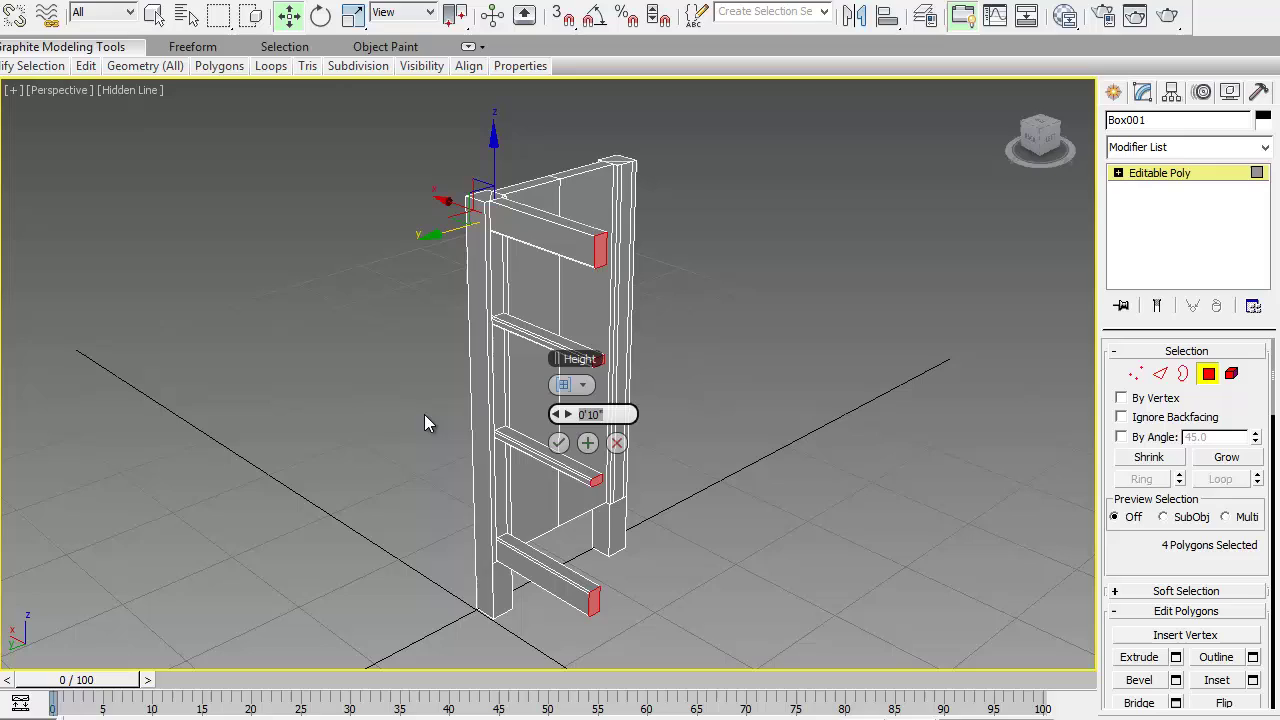
{"action": "type", "text": "23"}
{"action": "type", "text": "'"}
{"action": "key", "text": "Return"}
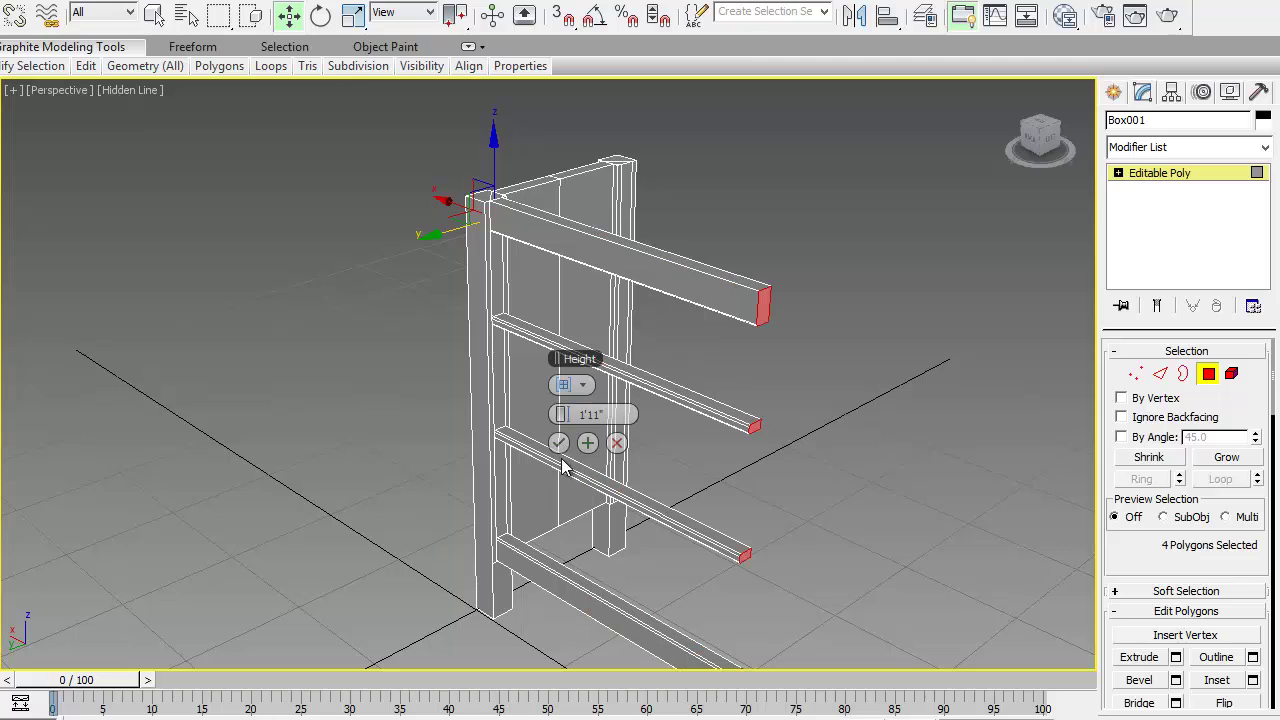
{"action": "middle_click_drag", "start_coordinate": [791, 483], "coordinate": [755, 430]}
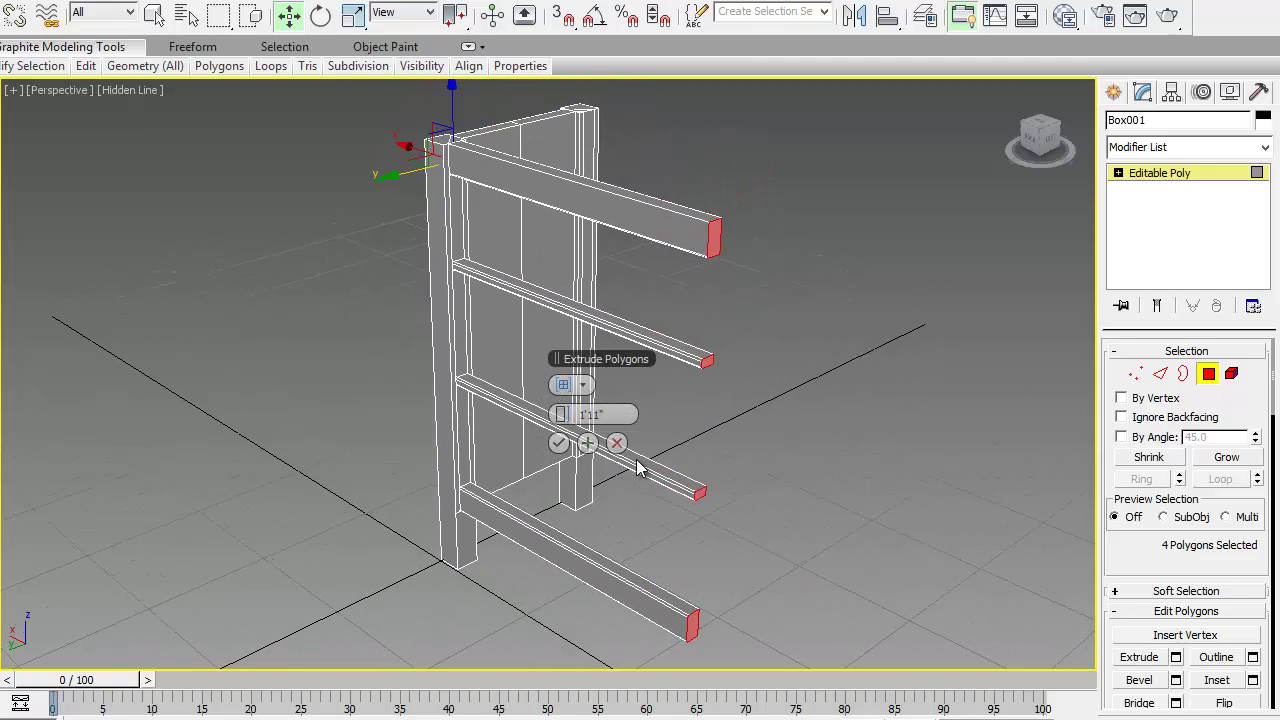
{"action": "left_click", "coordinate": [558, 443]}
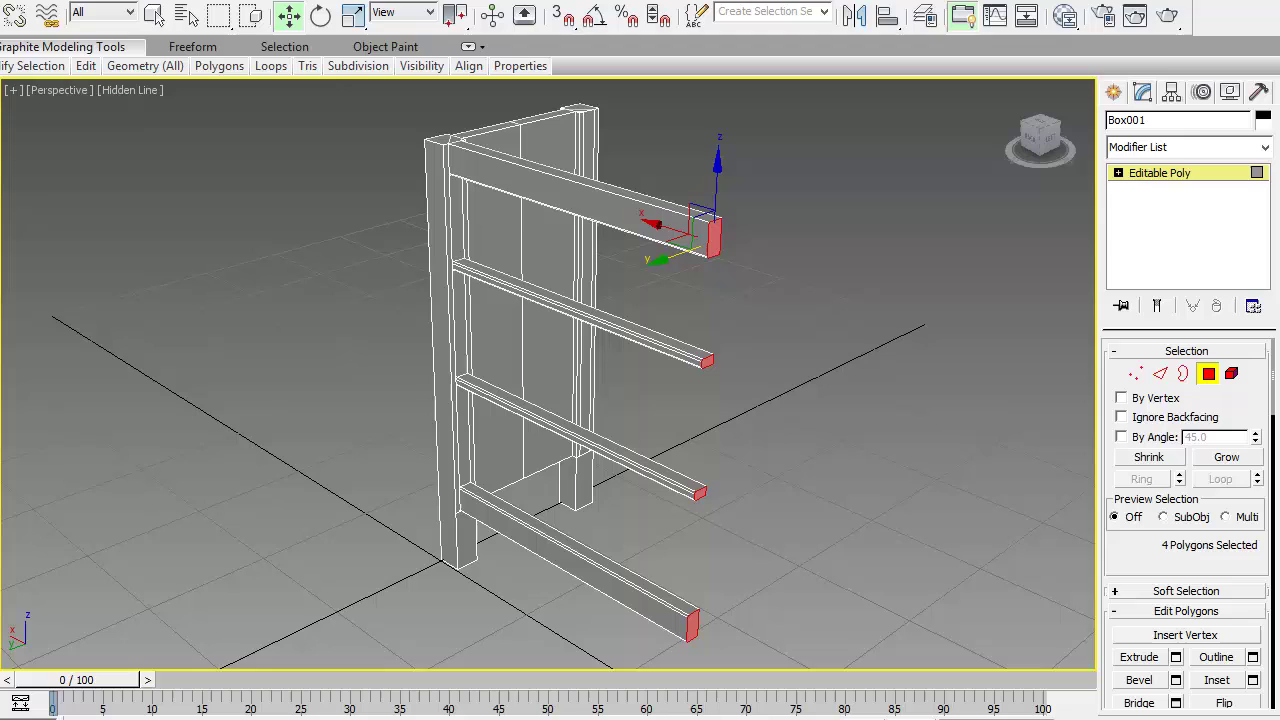
{"action": "left_click", "coordinate": [707, 578]}
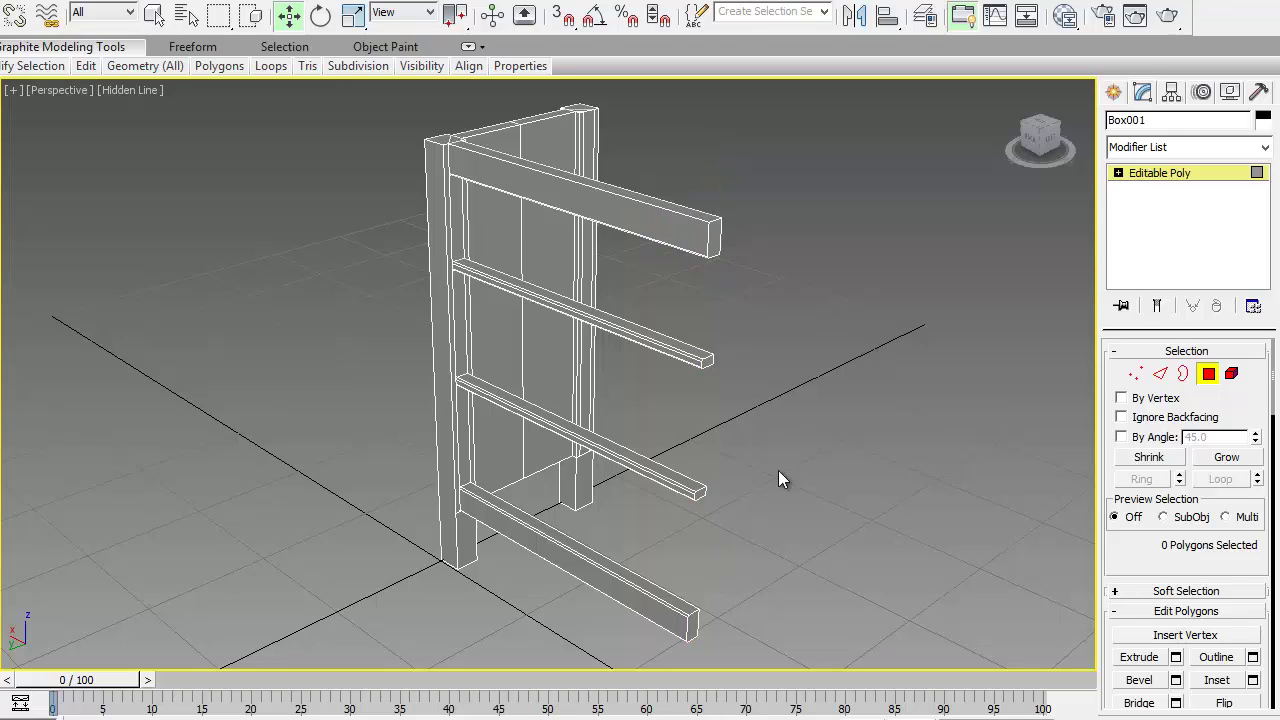
- Select the long rail edges and connect them with 1 segment each
{"action": "left_click", "coordinate": [1159, 373]}
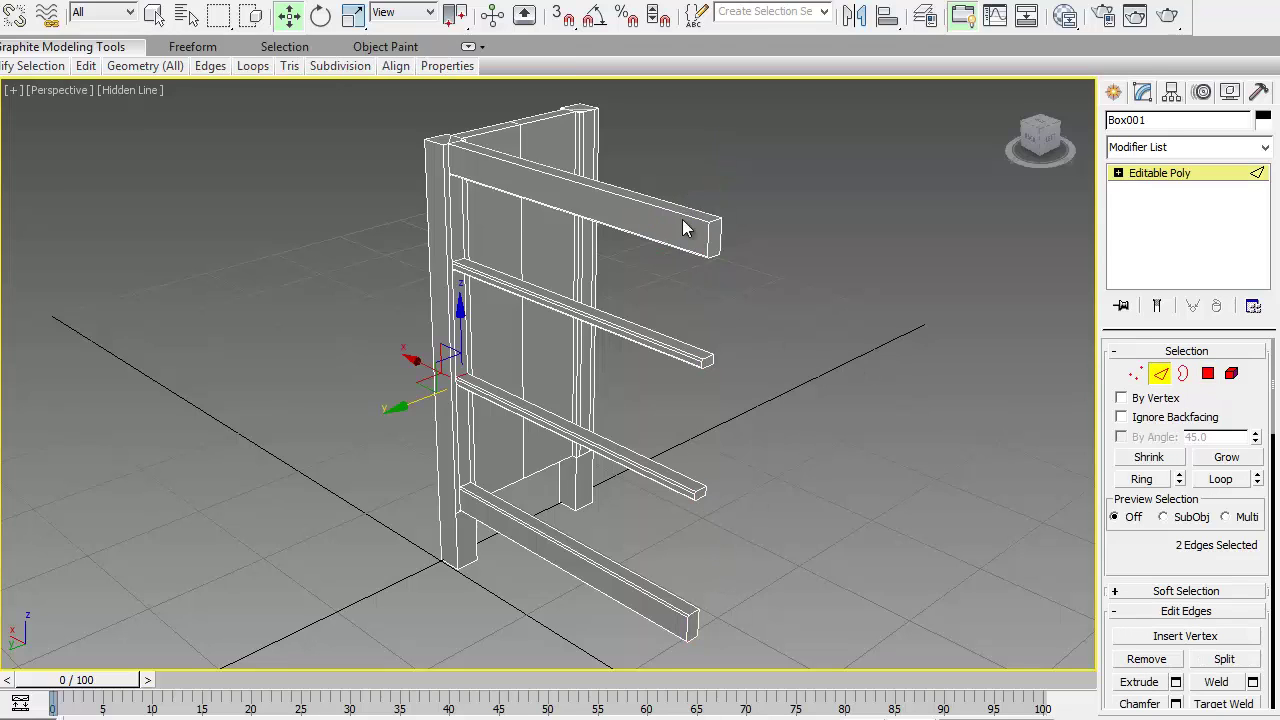
{"action": "left_click_drag", "start_coordinate": [660, 633], "coordinate": [657, 652]}
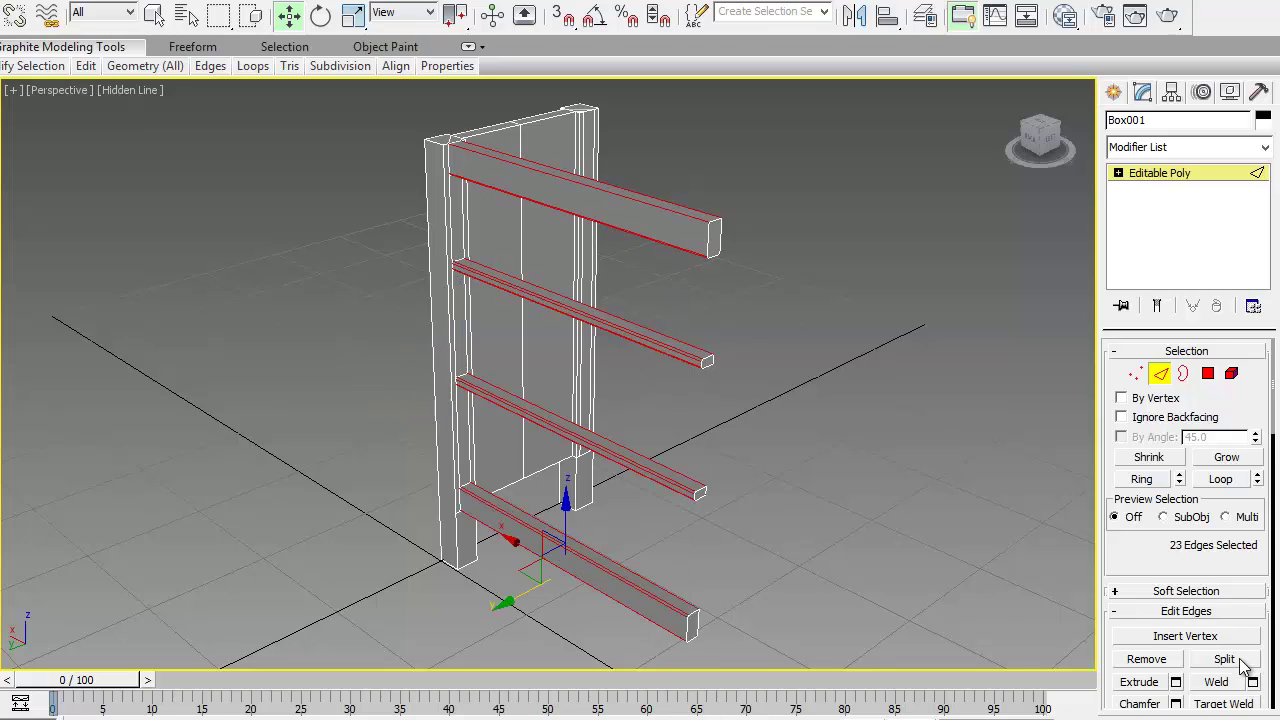
{"action": "left_click_drag", "start_coordinate": [1243, 650], "coordinate": [1240, 554]}
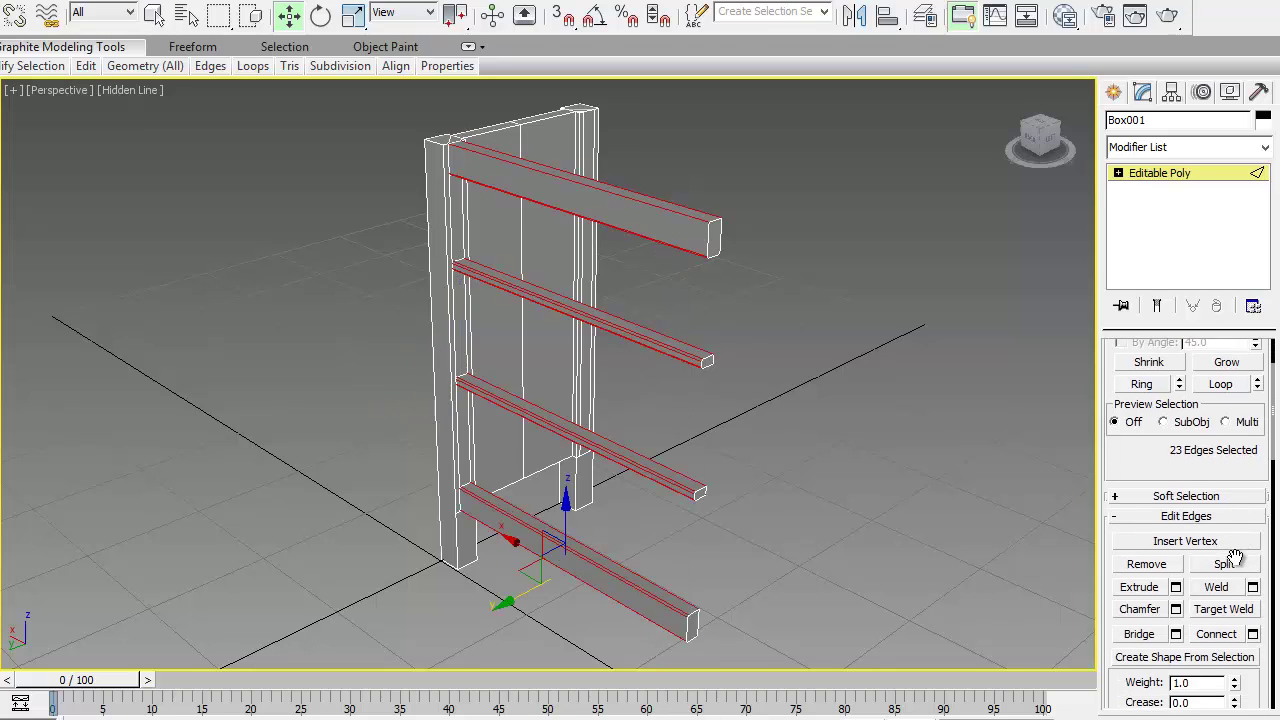
{"action": "left_click", "coordinate": [1252, 633]}
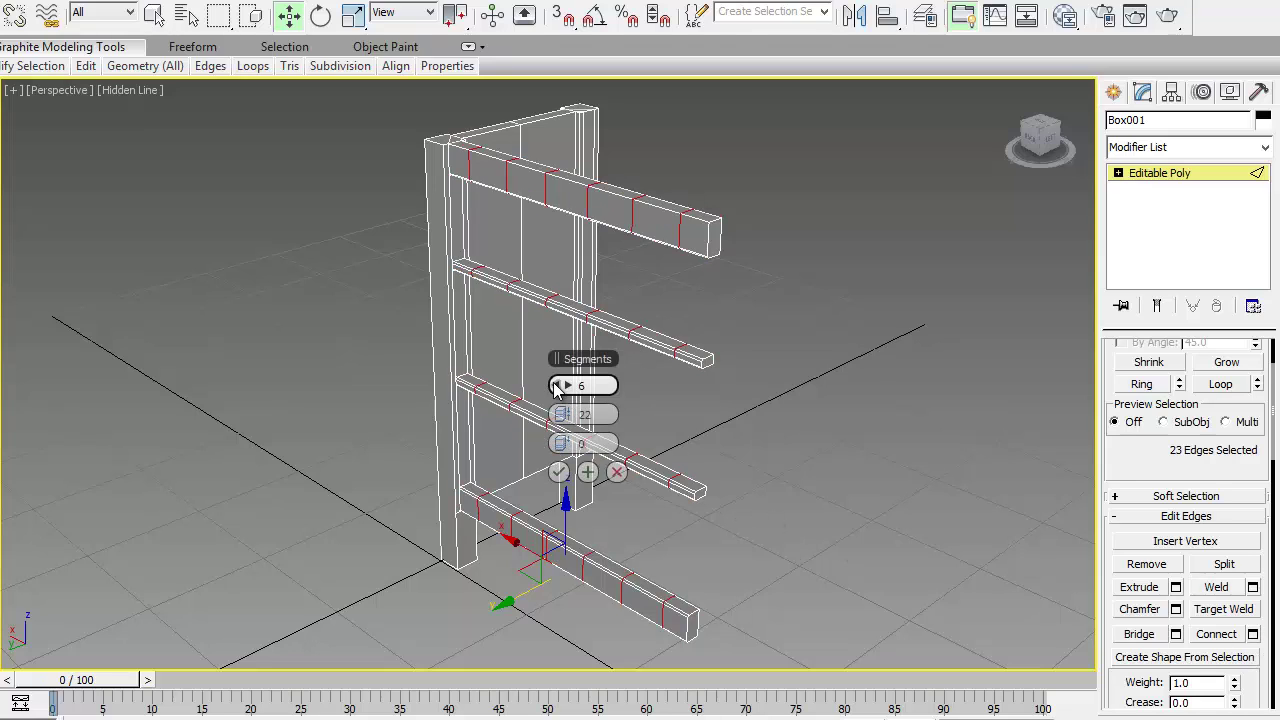
{"action": "left_click_drag", "start_coordinate": [562, 385], "coordinate": [518, 388]}
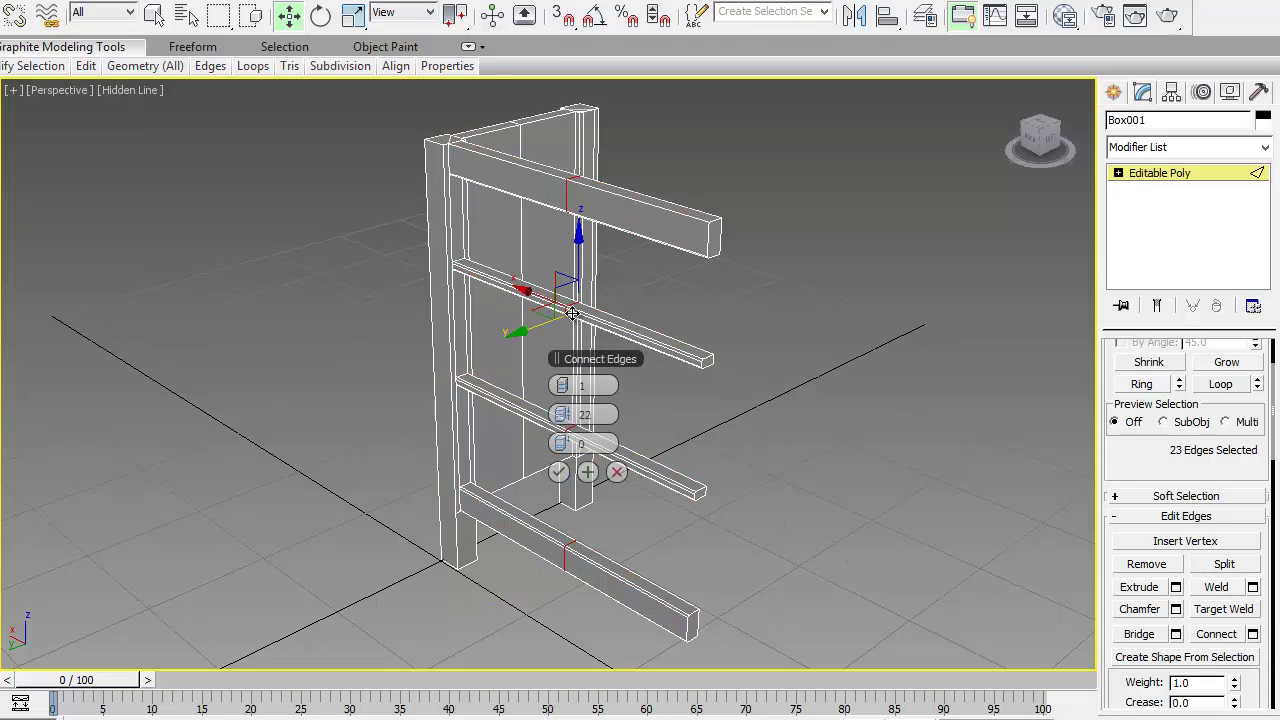
{"action": "left_click", "coordinate": [558, 473]}
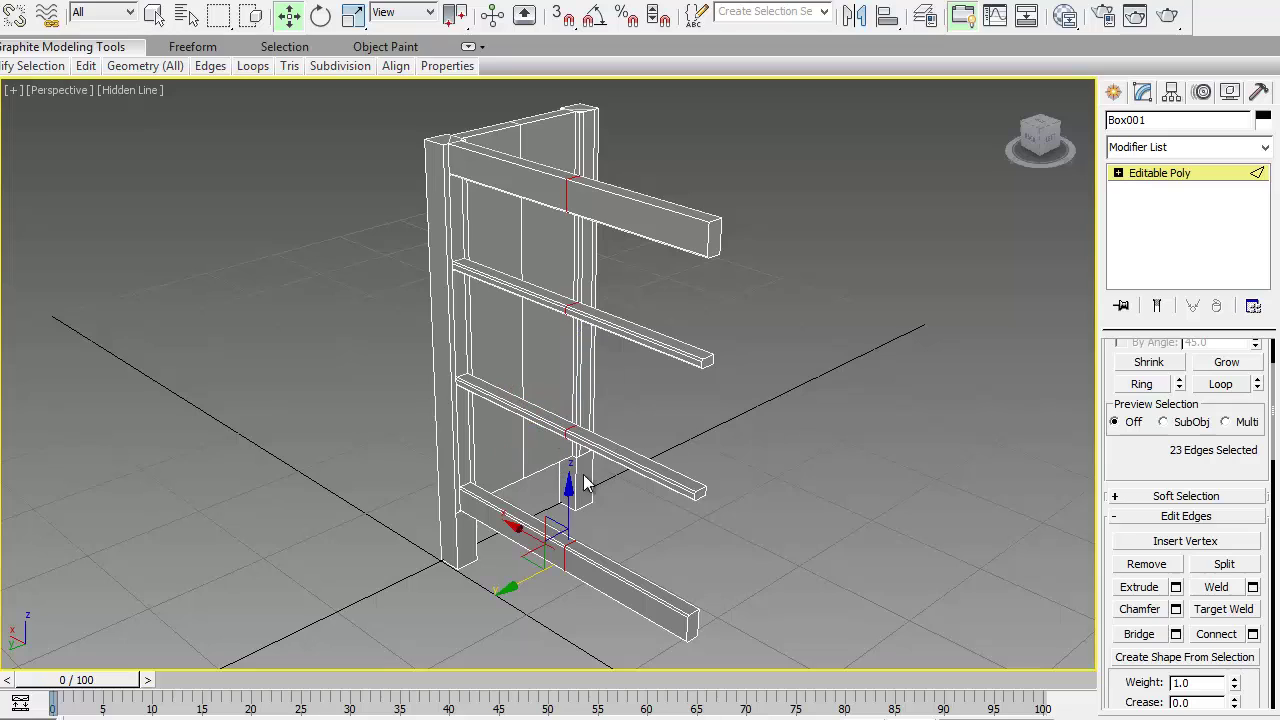
- Slide the new edges close to the rail ends, check the bottom rail, and deselect
{"action": "left_click_drag", "start_coordinate": [525, 530], "coordinate": [646, 568]}
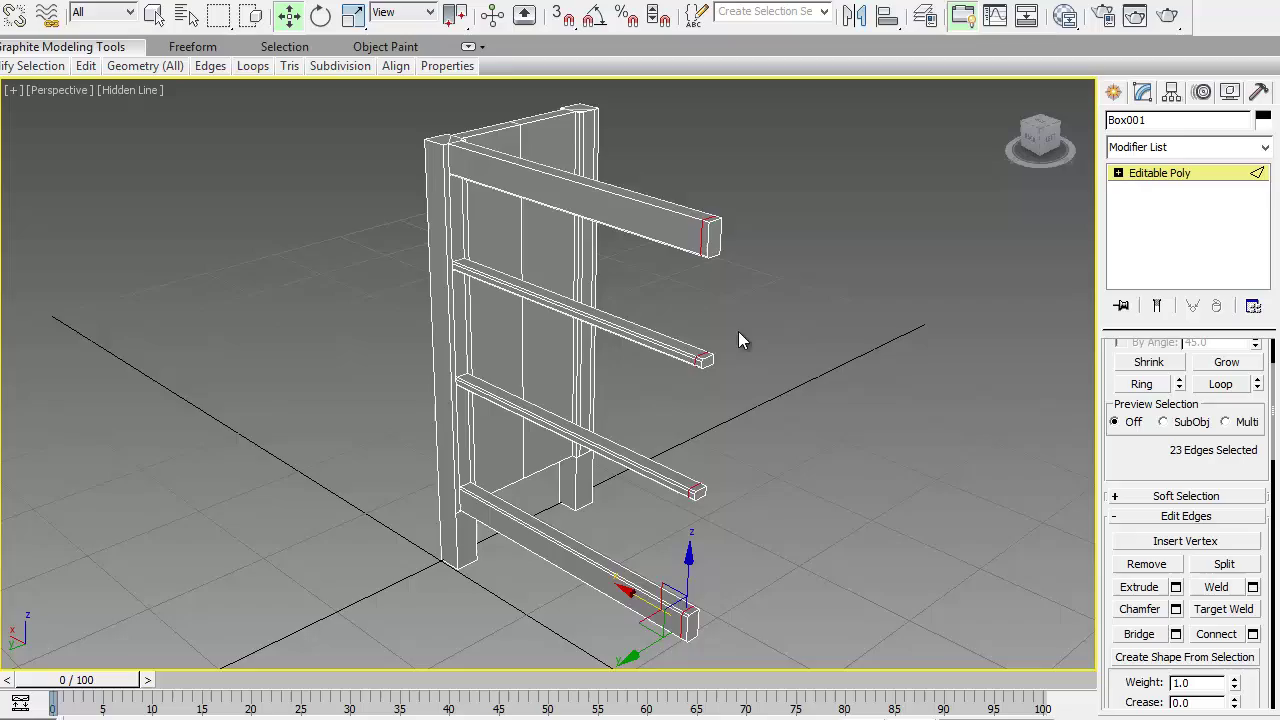
{"action": "middle_click_drag", "start_coordinate": [745, 341], "coordinate": [755, 256]}
{"action": "scroll", "coordinate": [737, 417], "scroll_direction": "up", "scroll_amount": 4}
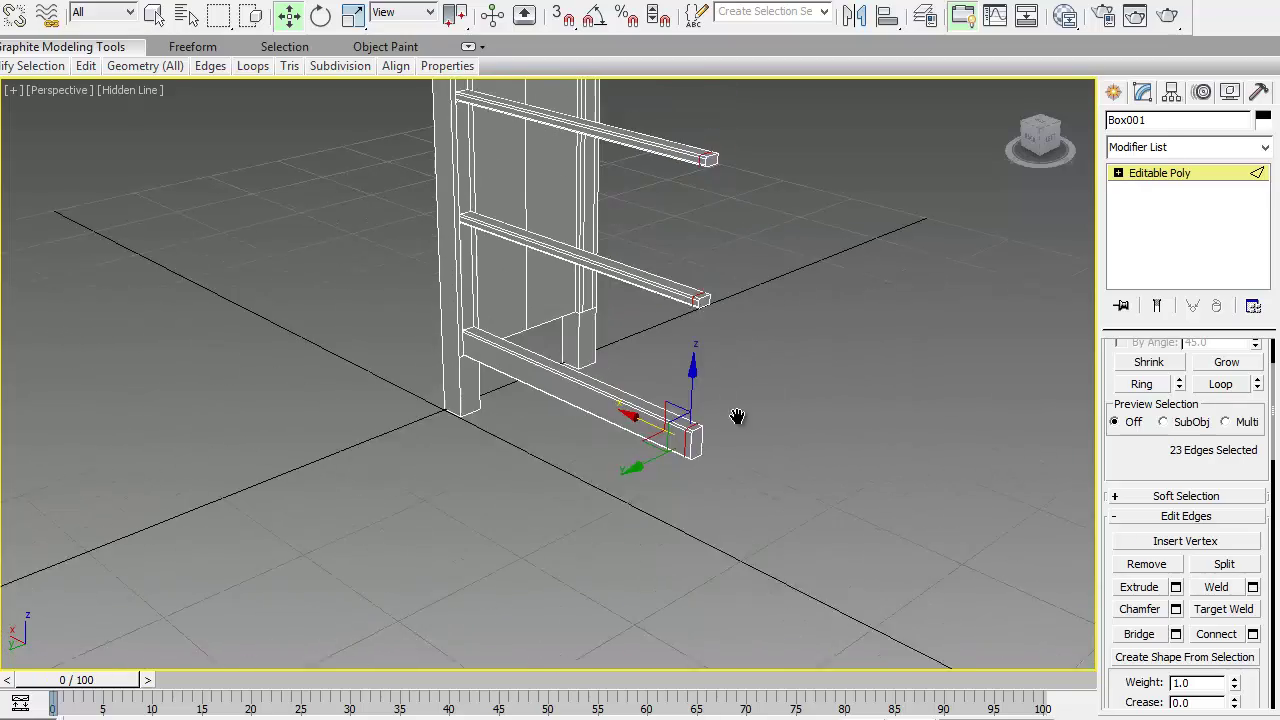
{"action": "scroll", "coordinate": [730, 440], "scroll_direction": "up", "scroll_amount": 4}
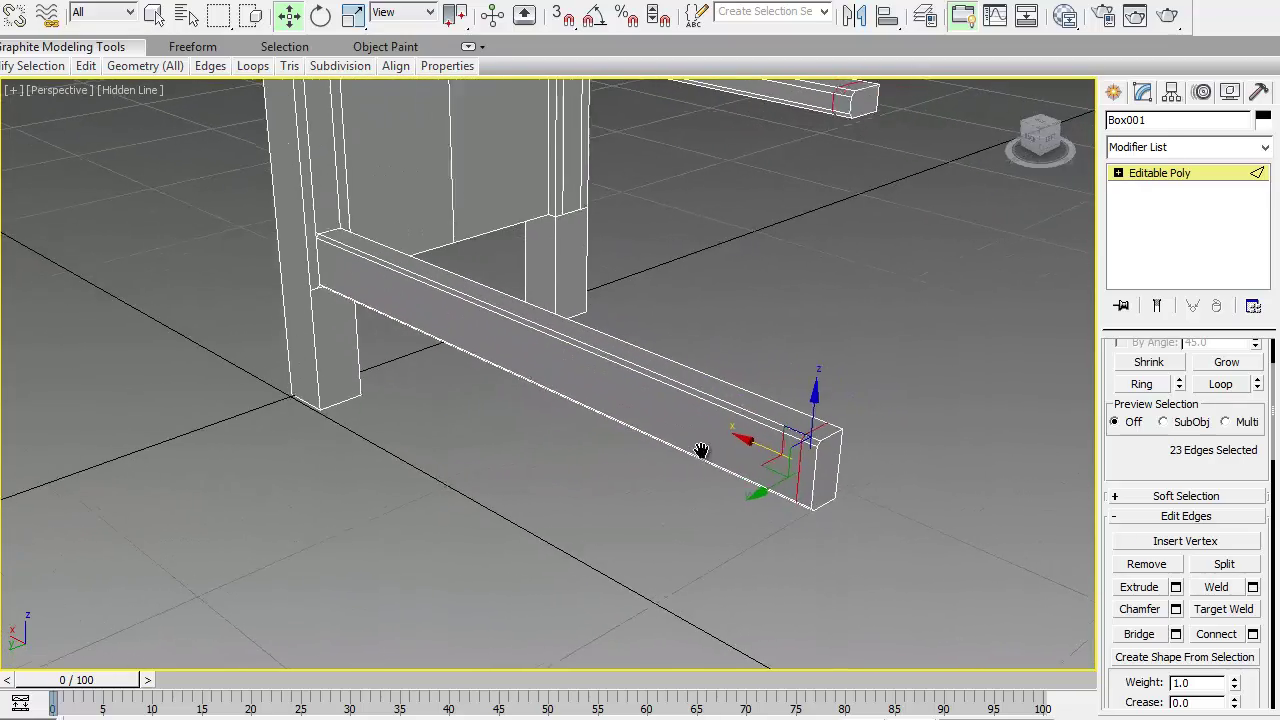
{"action": "middle_click_drag", "start_coordinate": [786, 476], "coordinate": [843, 457], "text": "alt"}
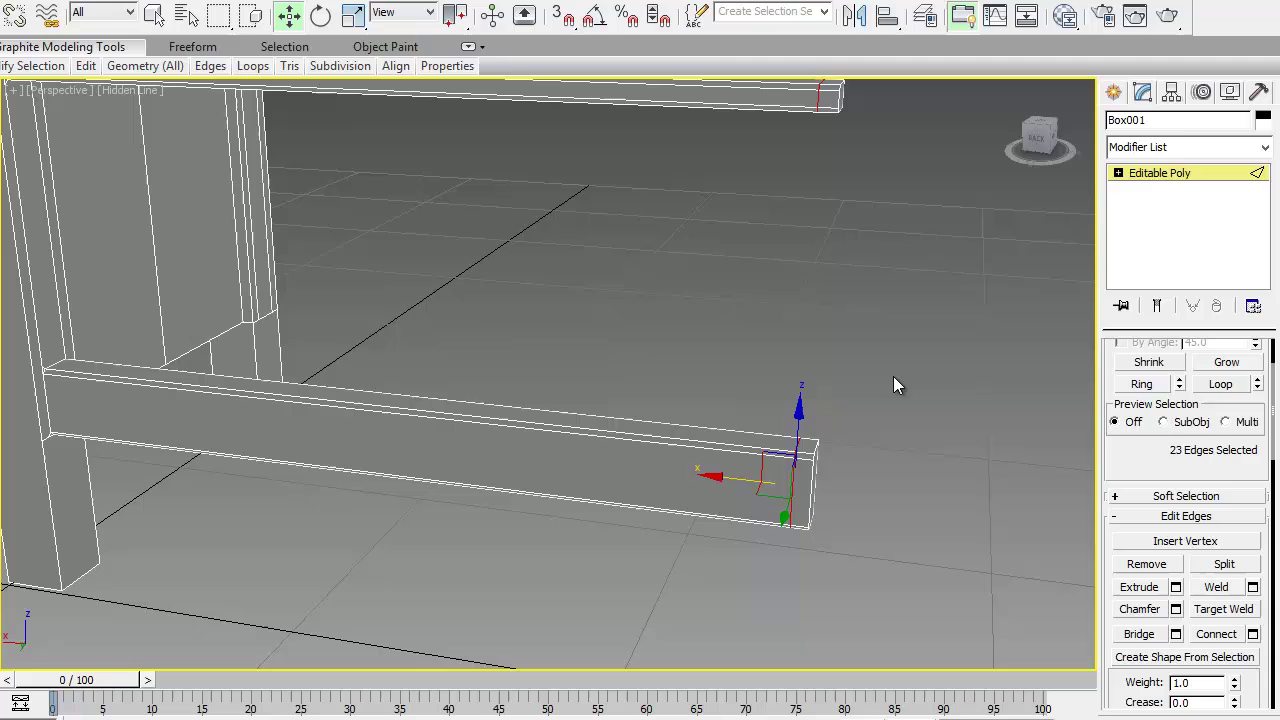
{"action": "scroll", "coordinate": [916, 440], "scroll_direction": "down", "scroll_amount": 10}
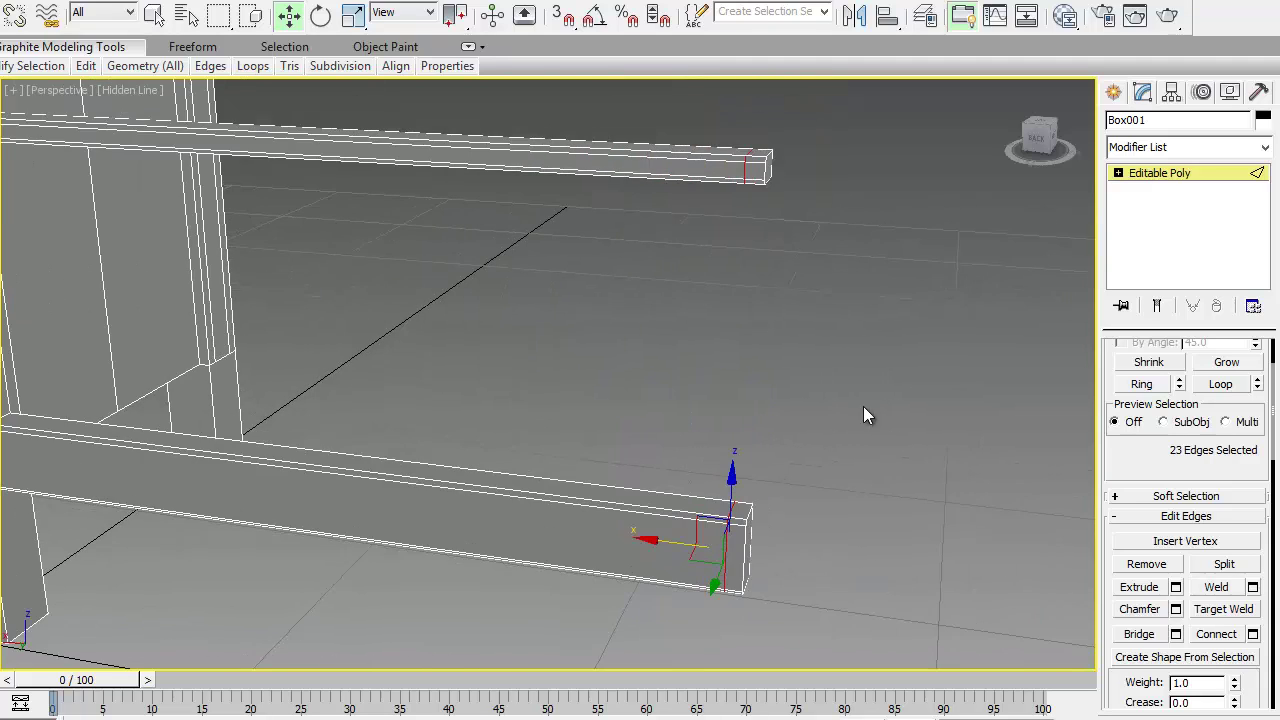
{"action": "middle_click_drag", "start_coordinate": [778, 355], "coordinate": [775, 388], "text": "alt"}
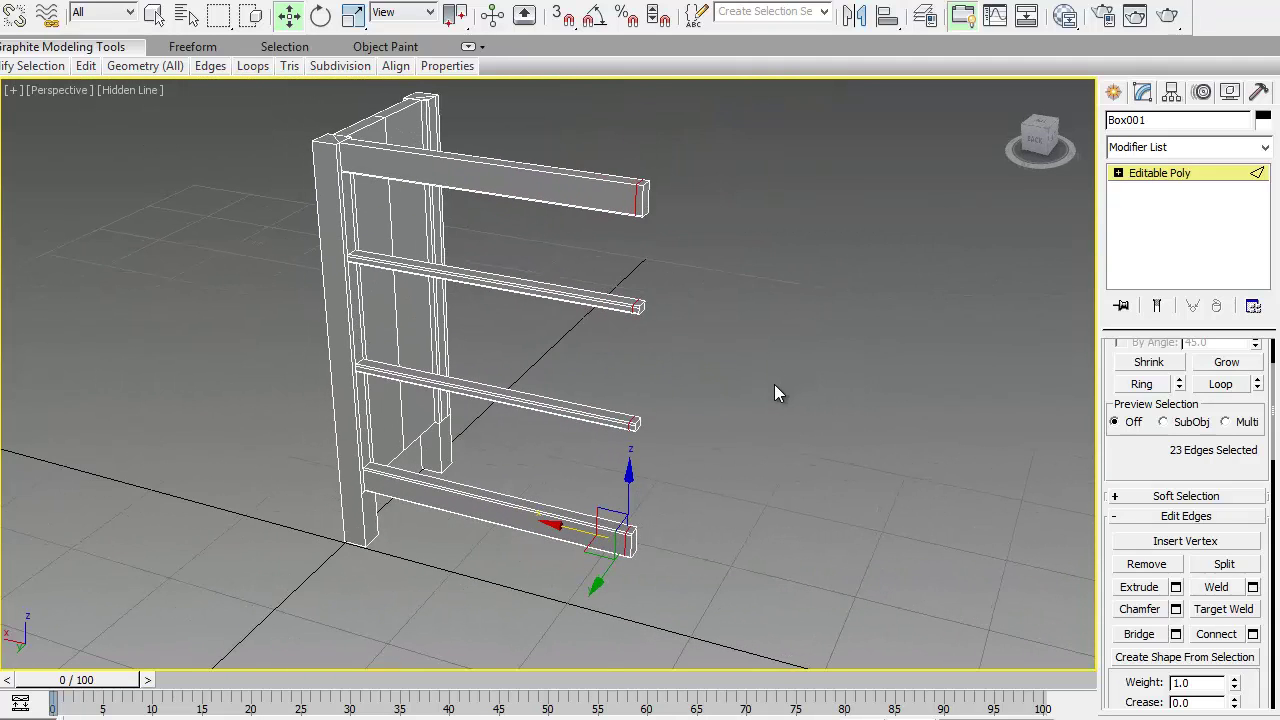
{"action": "left_click", "coordinate": [911, 426]}
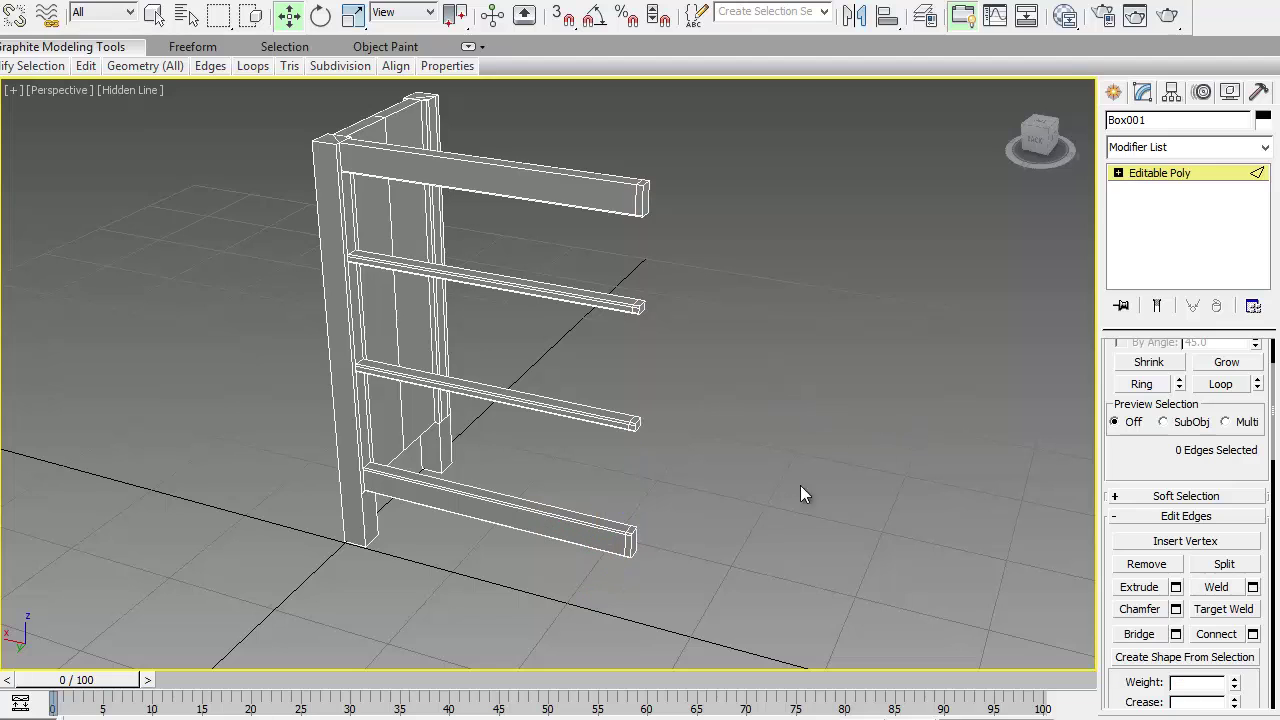
- Switch to Polygon mode and select the bottom rail's end face
{"action": "key", "text": "2"}
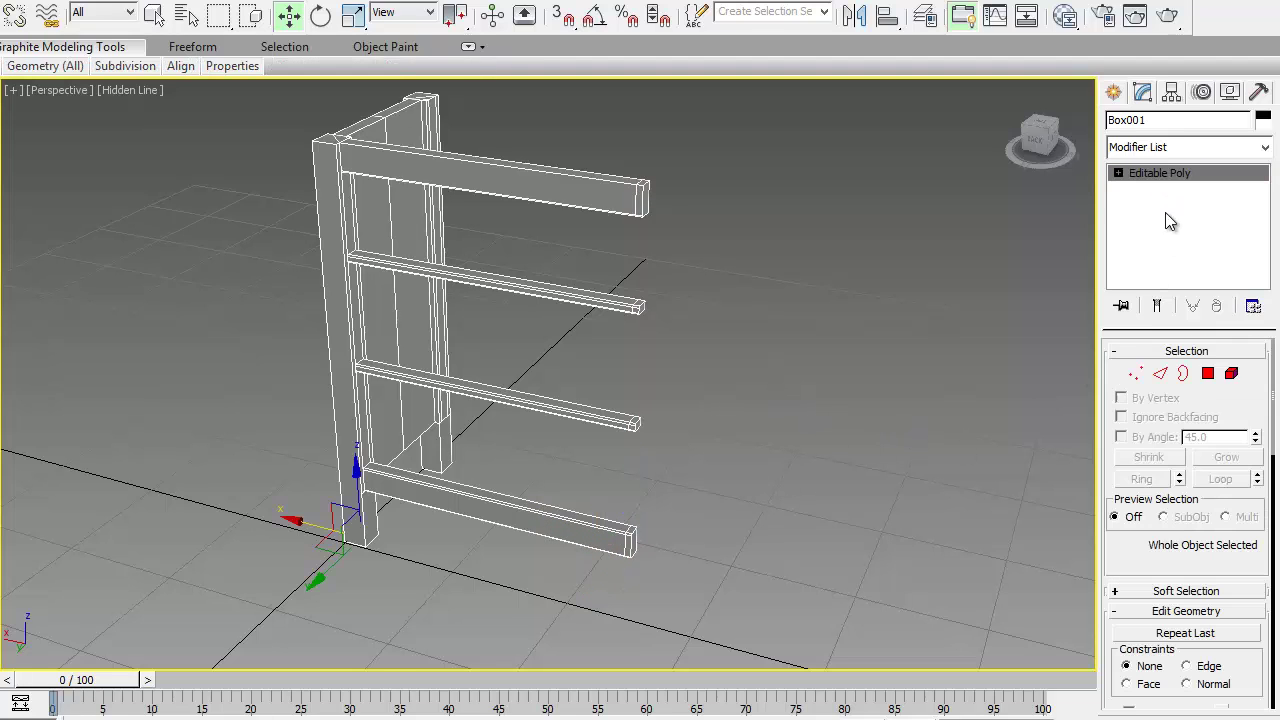
{"action": "left_click", "coordinate": [1209, 374]}
{"action": "mouse_move", "coordinate": [668, 545]}
{"action": "middle_mouse_down", "text": "alt"}
{"action": "mouse_move", "coordinate": [701, 418]}
{"action": "mouse_move", "coordinate": [640, 554]}
{"action": "mouse_move", "coordinate": [646, 537]}
{"action": "middle_mouse_up", "text": "alt"}
{"action": "scroll", "coordinate": [651, 531], "scroll_direction": "up", "scroll_amount": 5}
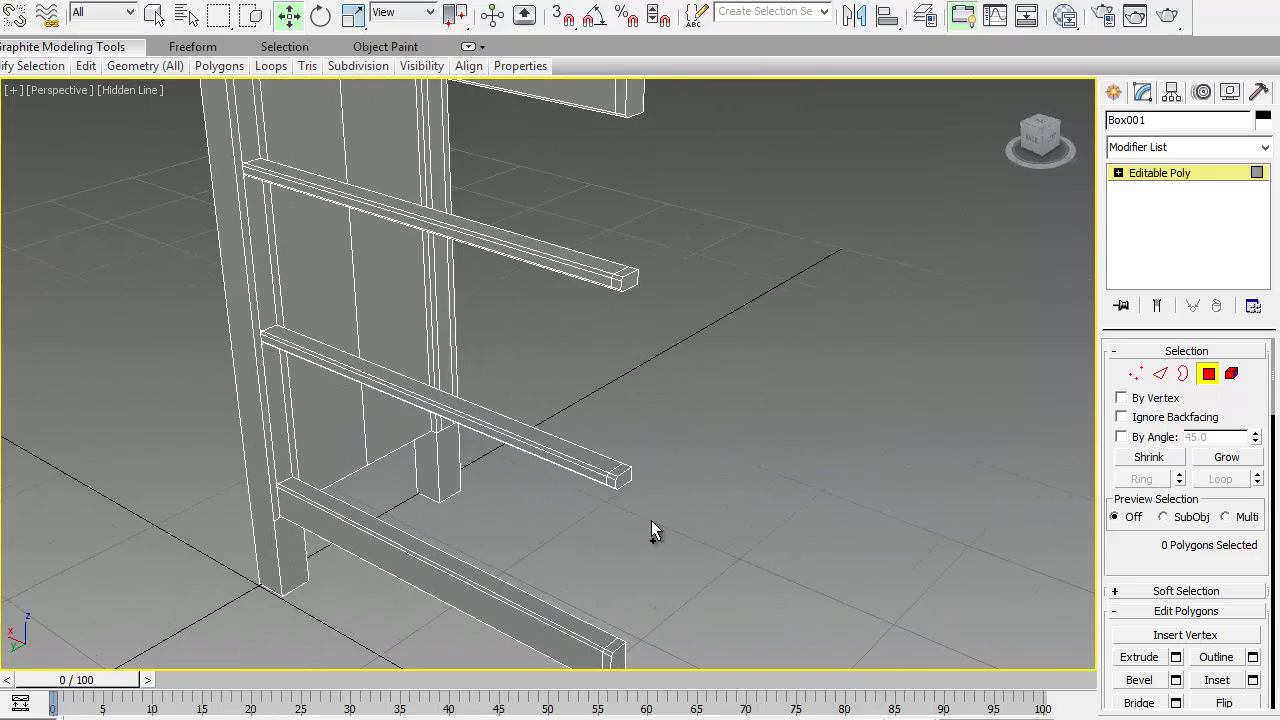
{"action": "scroll", "coordinate": [651, 531], "scroll_direction": "down", "scroll_amount": 3}
{"action": "scroll", "coordinate": [640, 487], "scroll_direction": "up", "scroll_amount": 4}
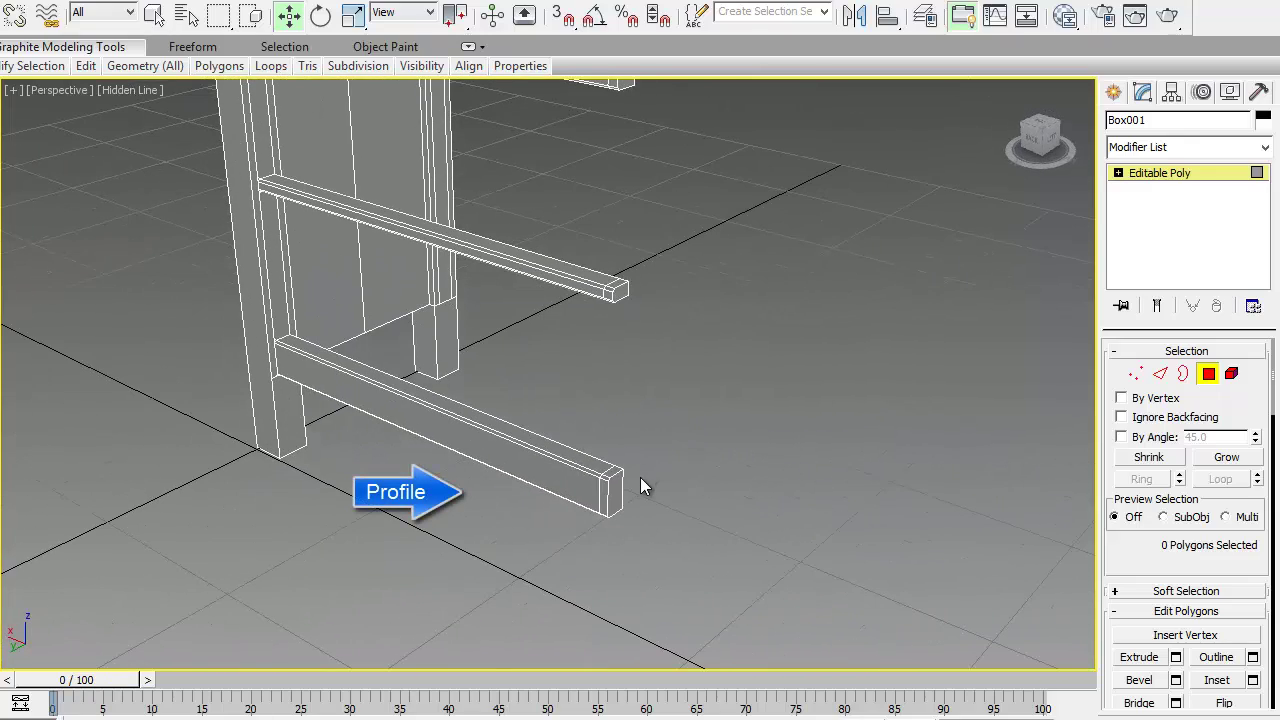
{"action": "left_click", "coordinate": [612, 474]}
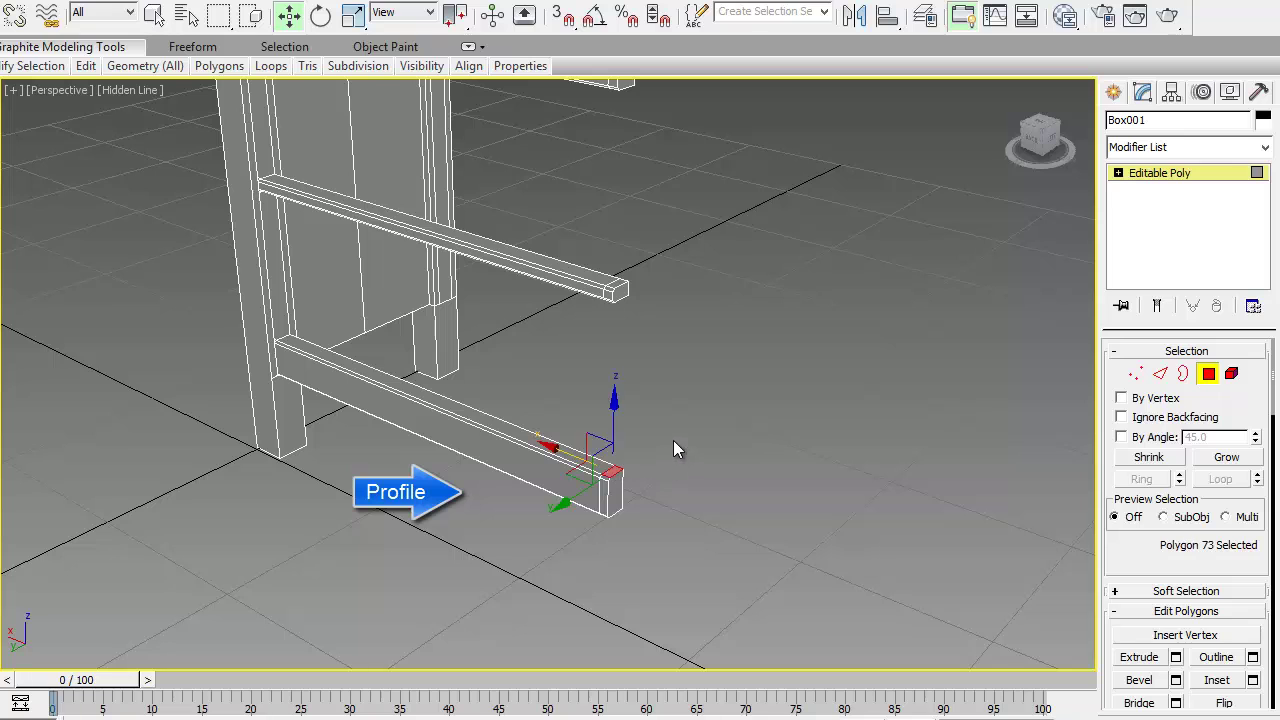
{"action": "middle_click_drag", "start_coordinate": [673, 440], "coordinate": [631, 331], "text": "alt"}
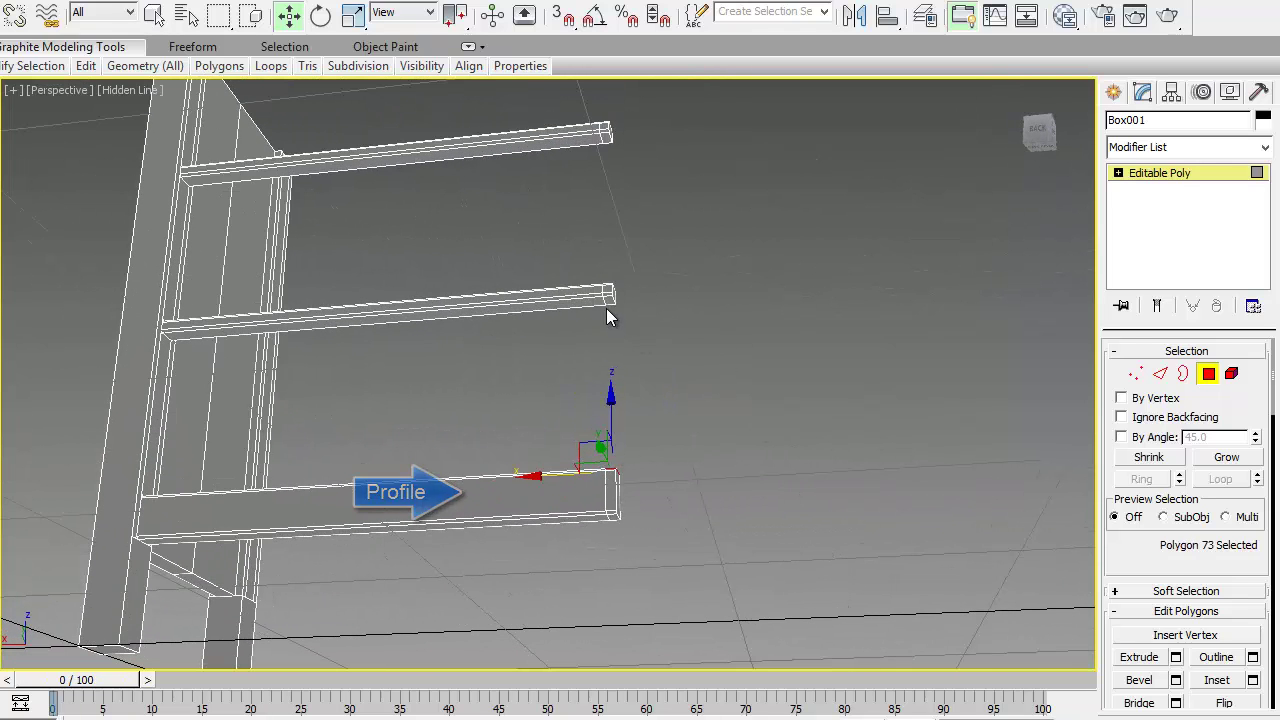
{"action": "middle_click_drag", "start_coordinate": [677, 389], "coordinate": [706, 470], "text": "alt"}
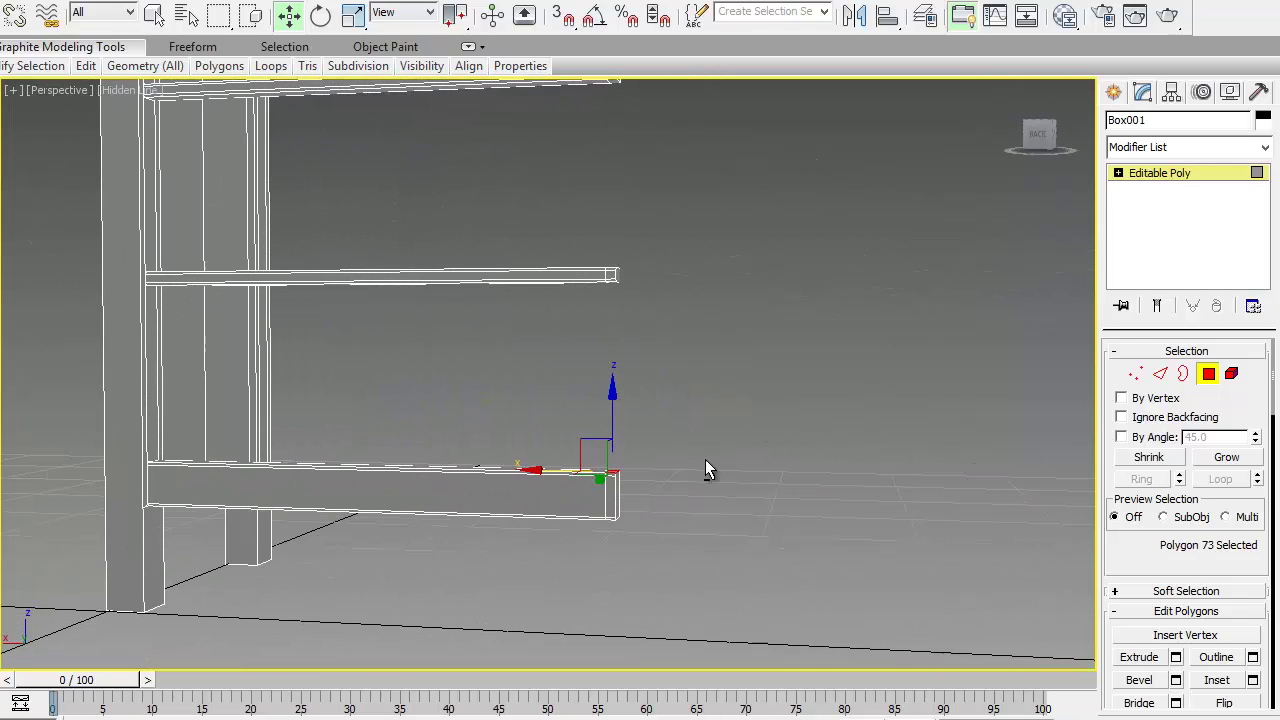
- Bridge the bottom rail's end face to the rail above
{"action": "left_click", "coordinate": [1140, 703]}
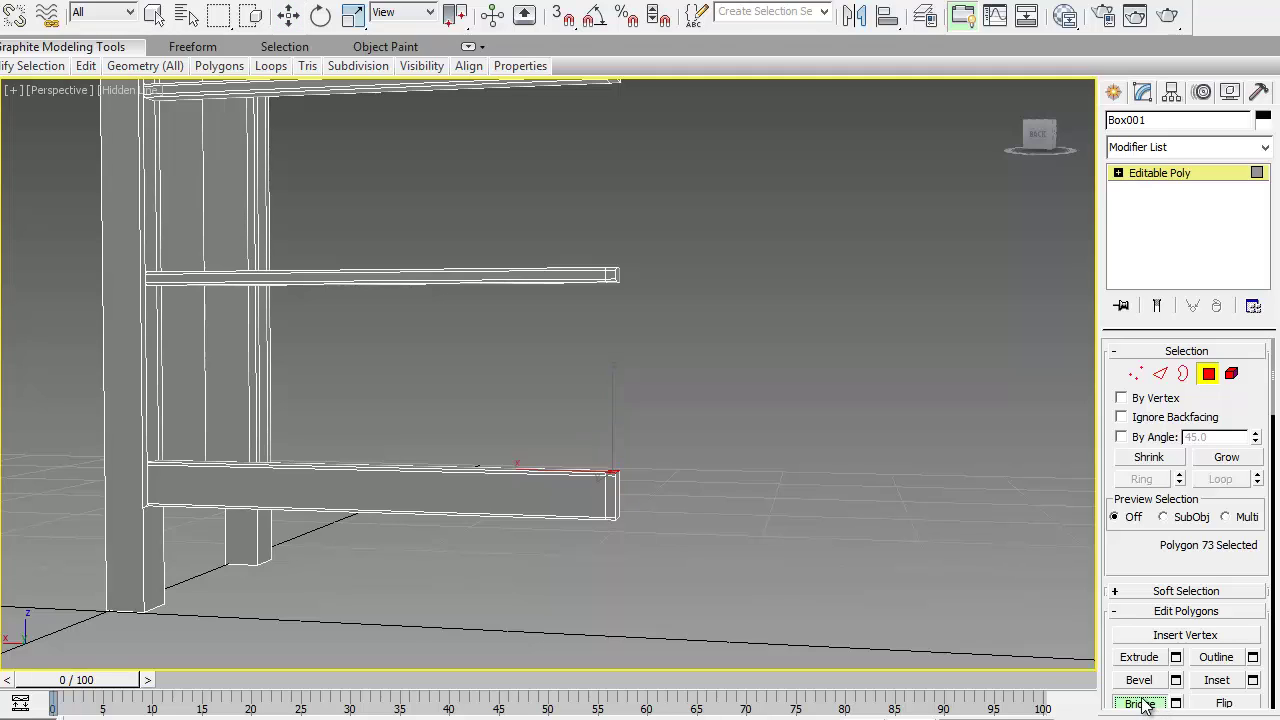
{"action": "left_click", "coordinate": [614, 472]}
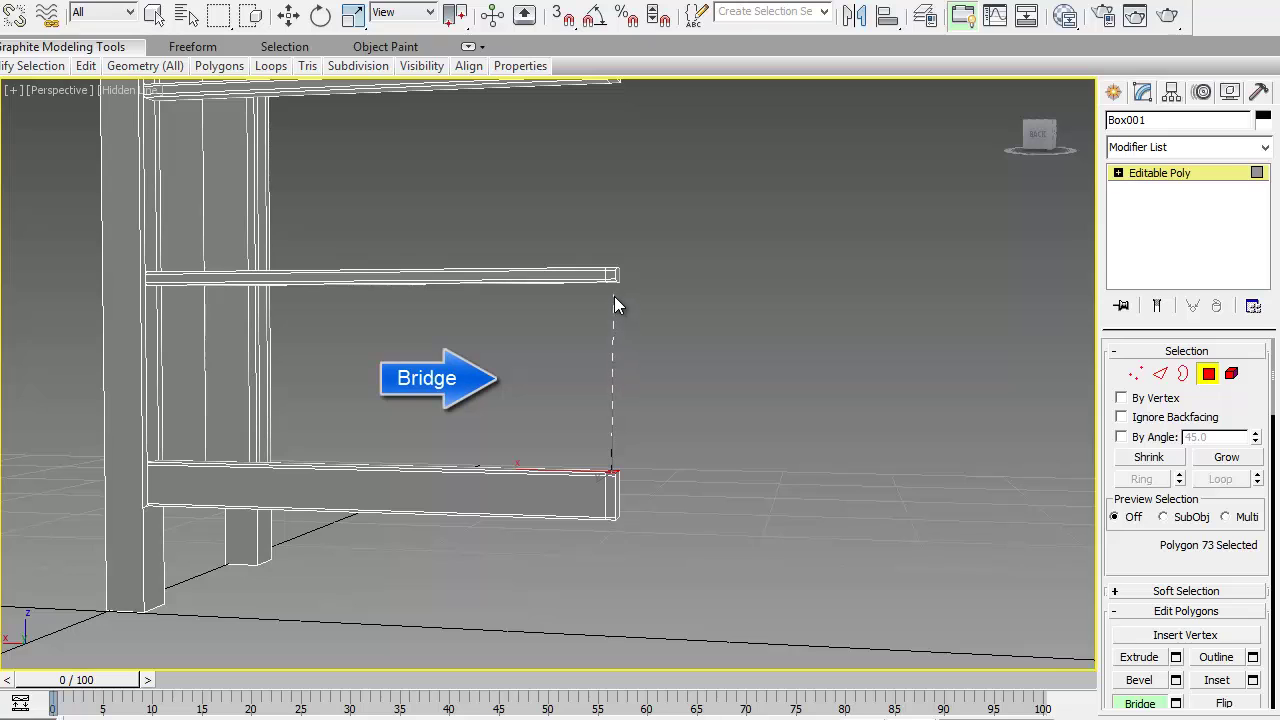
{"action": "middle_click_drag", "start_coordinate": [614, 297], "coordinate": [663, 260], "text": "alt"}
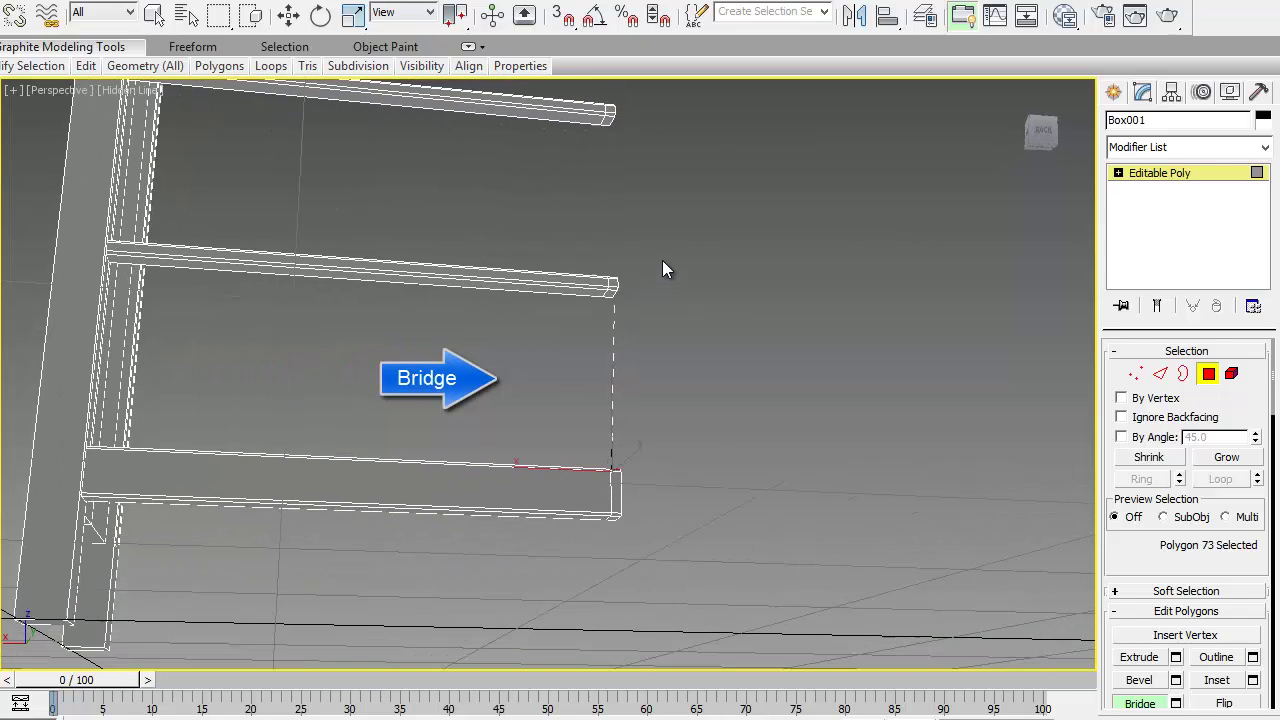
{"action": "left_click", "coordinate": [614, 287]}
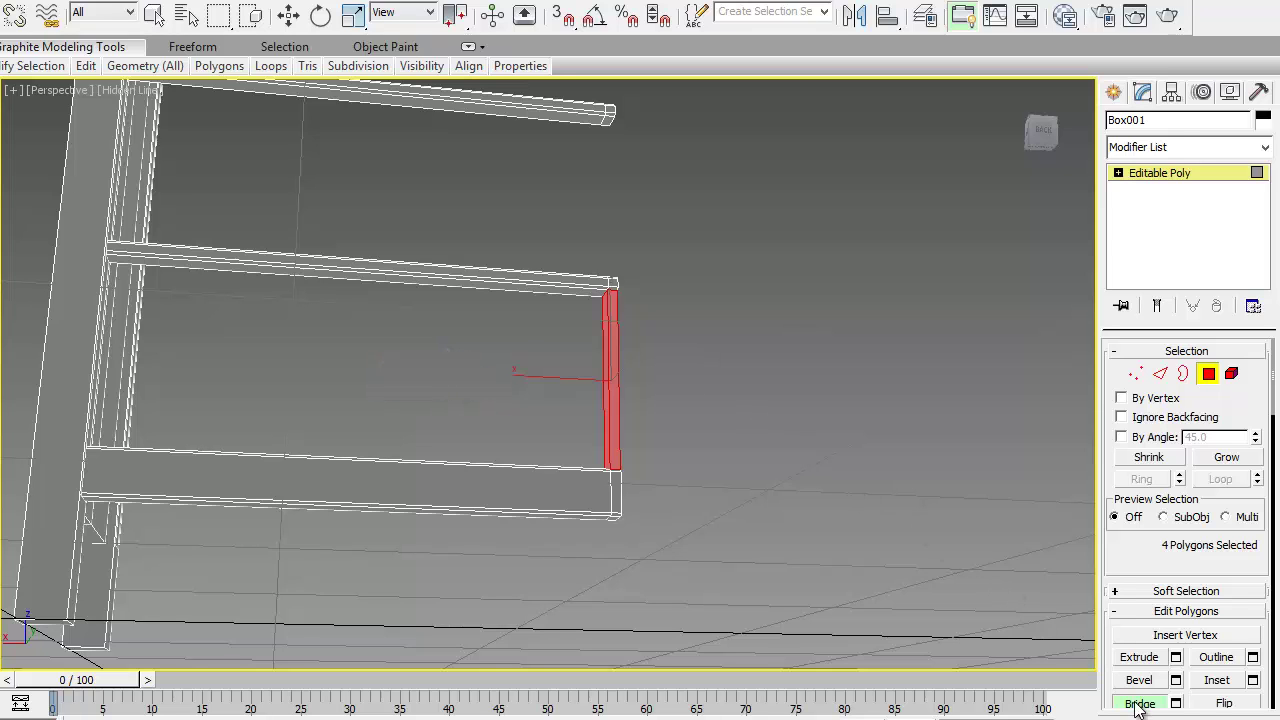
{"action": "key", "text": "w"}
{"action": "left_click", "coordinate": [645, 328]}
- Bridge the next rail's end face up to the rail above it
{"action": "middle_click_drag", "start_coordinate": [675, 298], "coordinate": [635, 438], "text": "alt"}
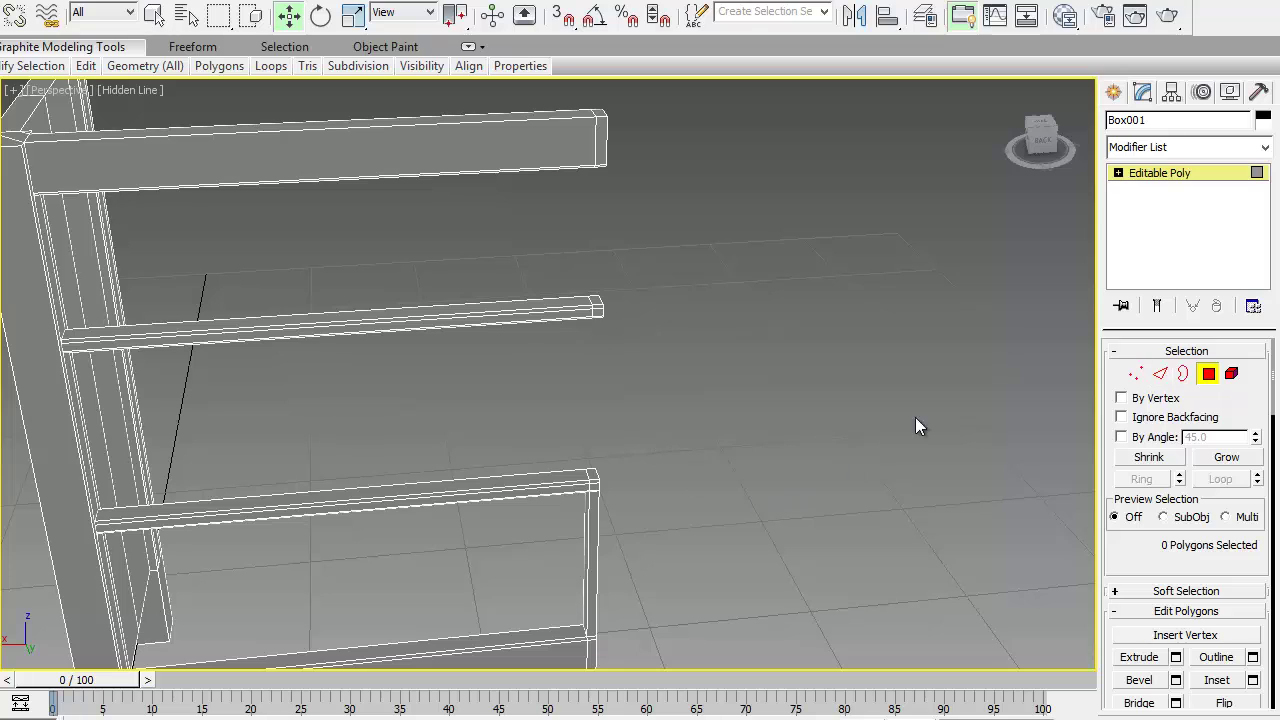
{"action": "left_click", "coordinate": [594, 473]}
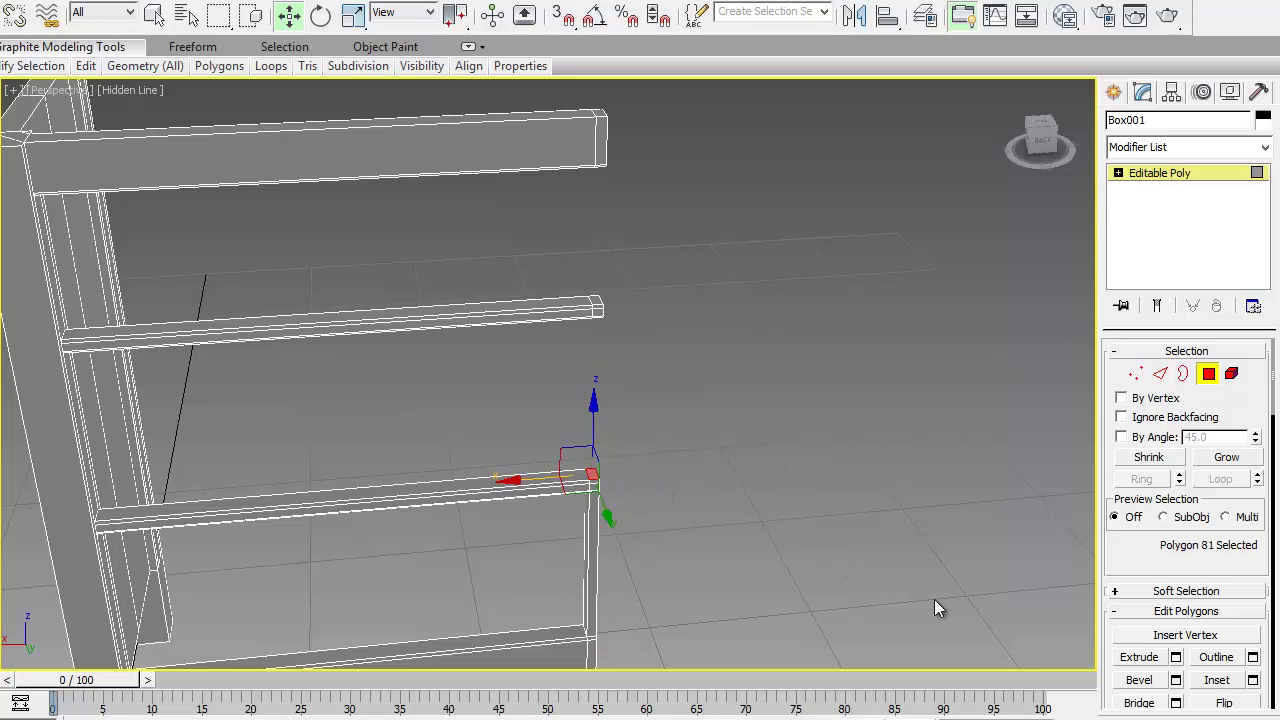
{"action": "left_click", "coordinate": [1145, 704]}
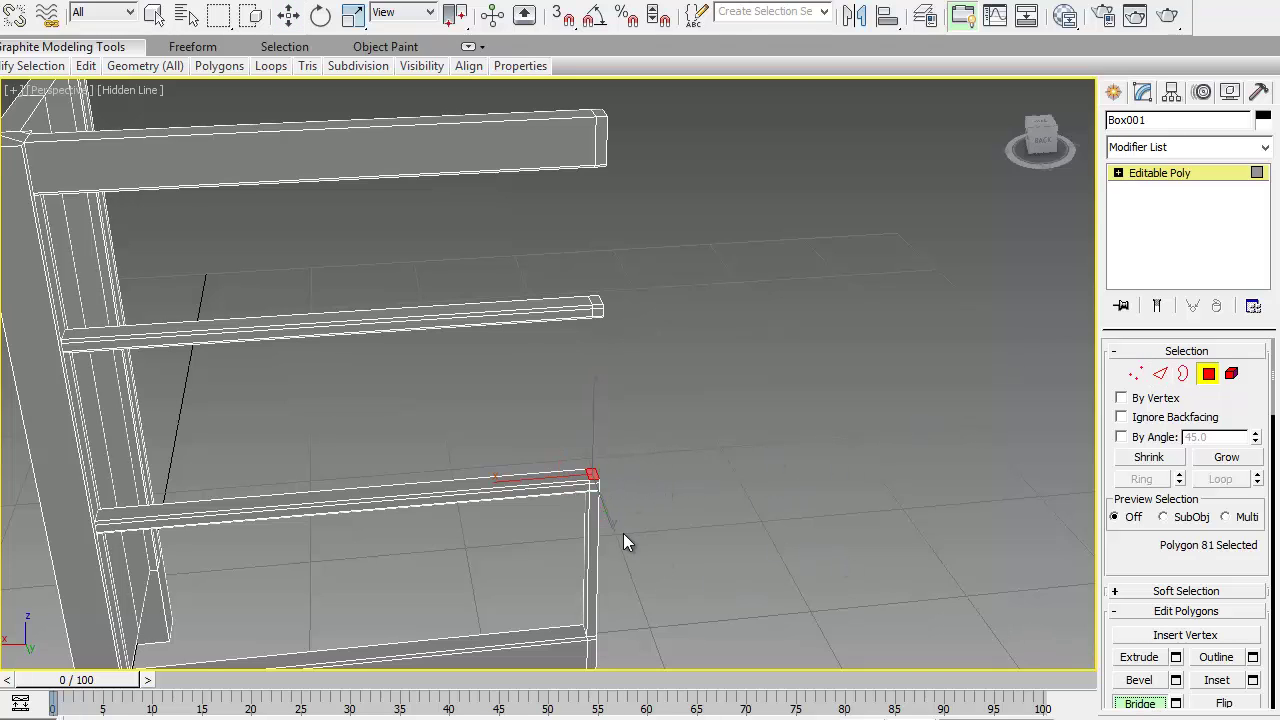
{"action": "left_click", "coordinate": [591, 476]}
{"action": "middle_click_drag", "start_coordinate": [647, 432], "coordinate": [645, 342], "text": "alt"}
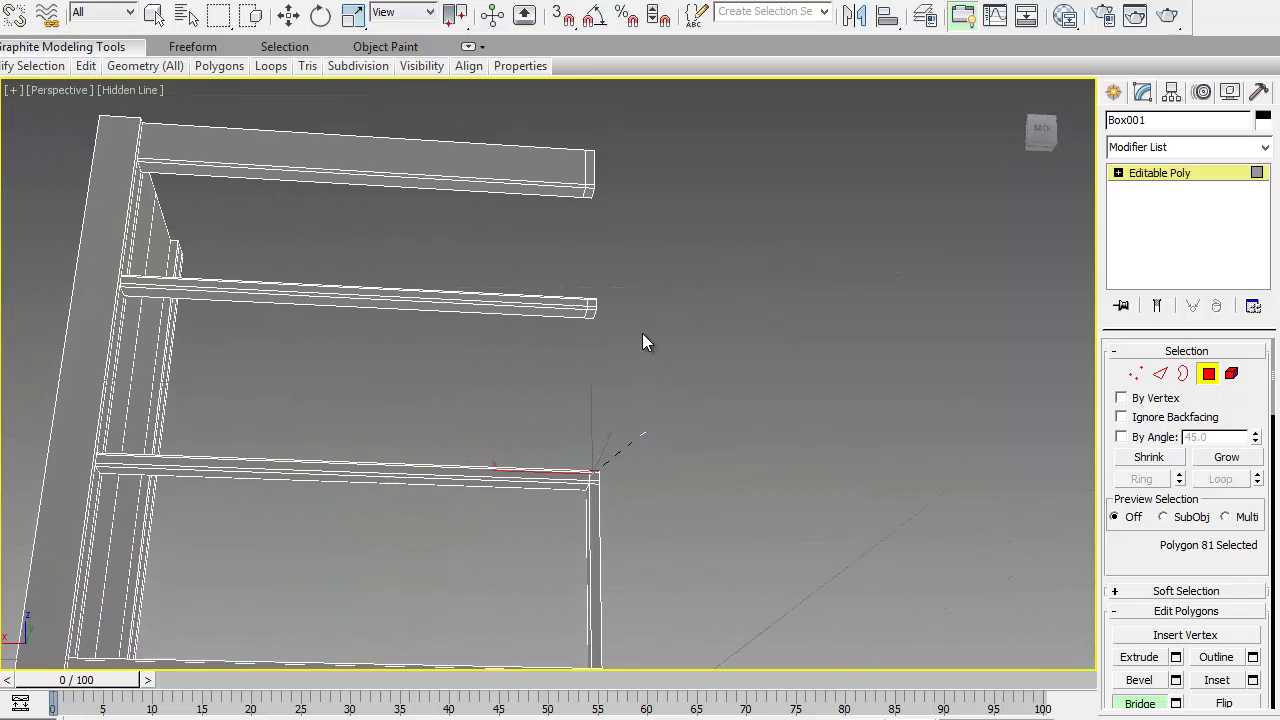
{"action": "left_click", "coordinate": [591, 316]}
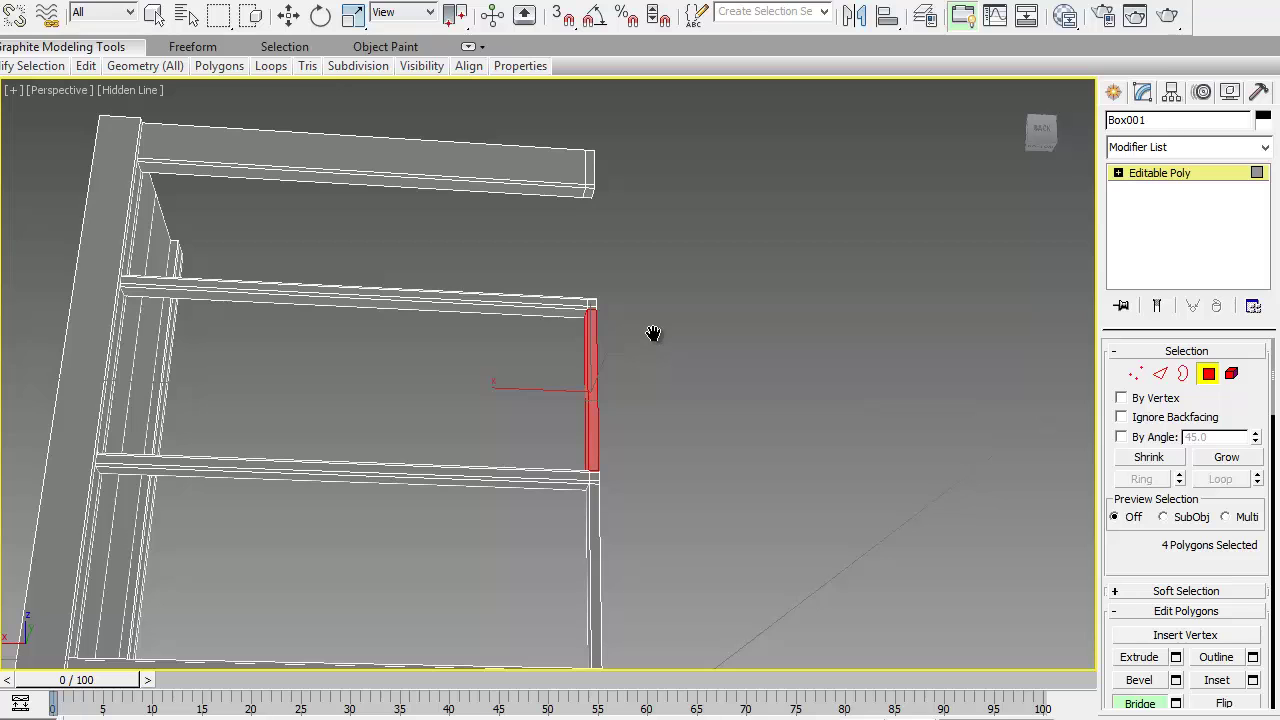
{"action": "middle_click_drag", "start_coordinate": [654, 334], "coordinate": [622, 425], "text": "alt"}
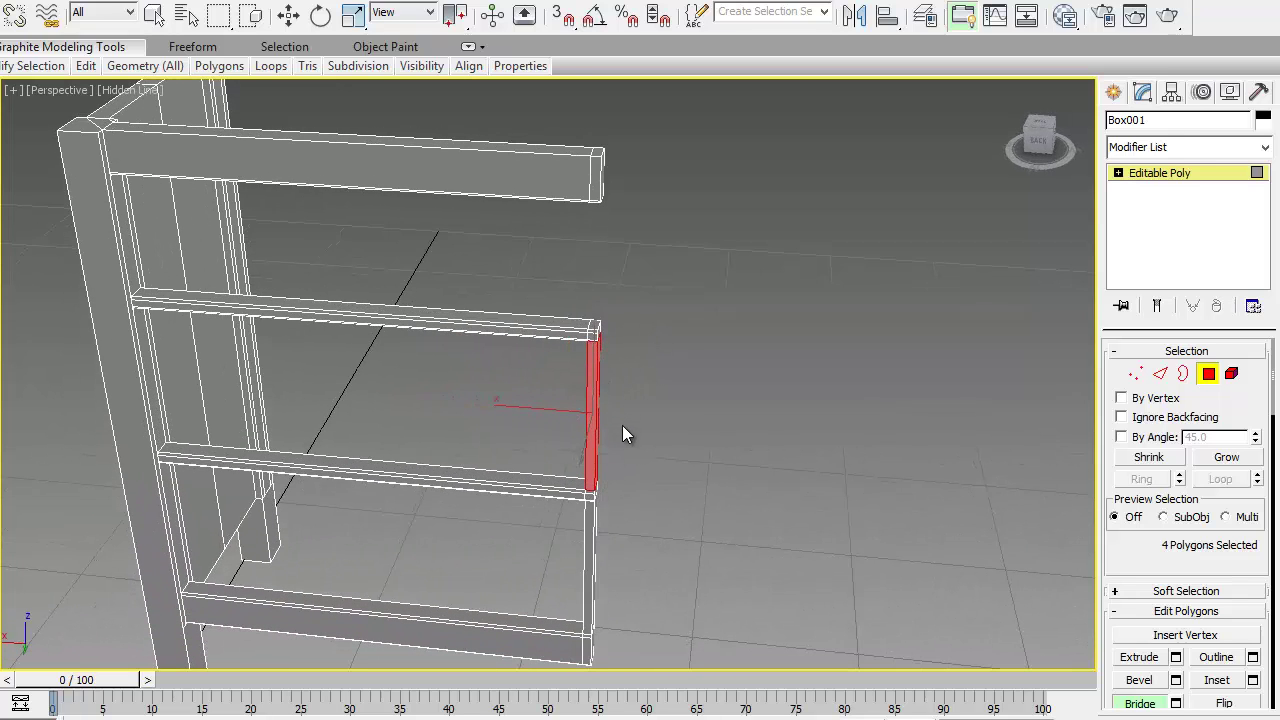
{"action": "key", "text": "w"}
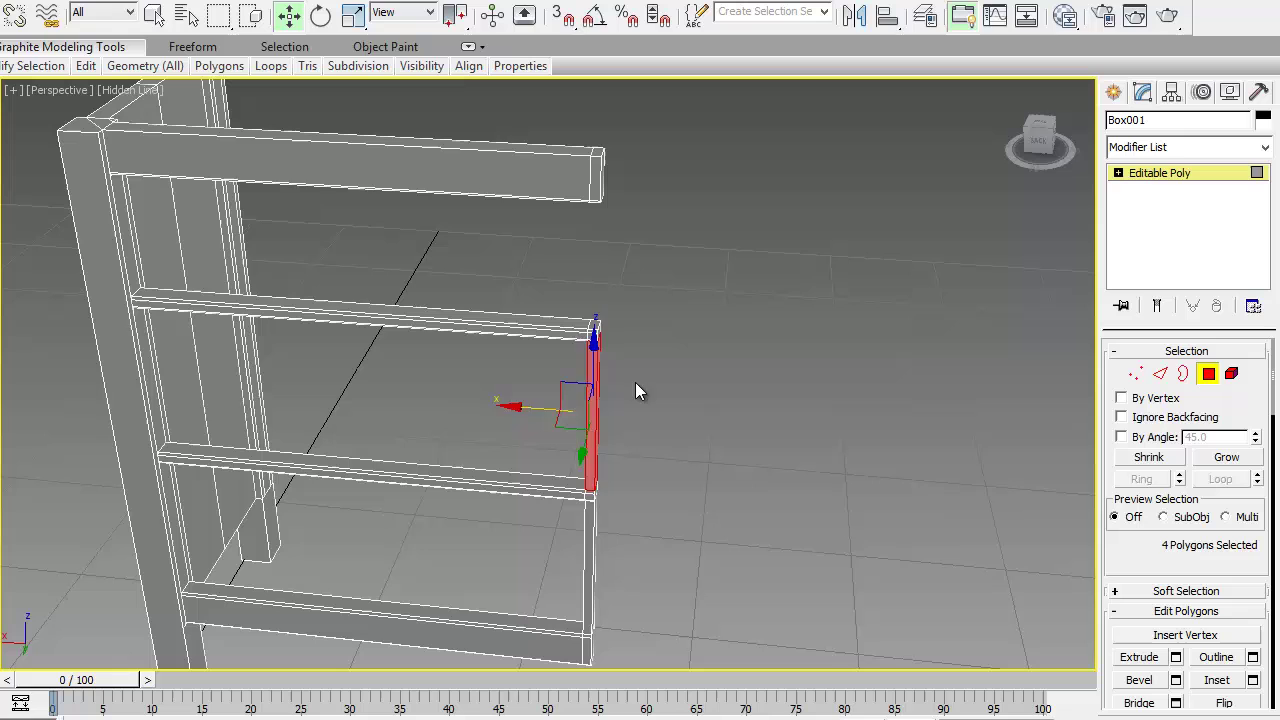
- Bridge the middle rail's corner polygon up to the top rail polygon
{"action": "left_click", "coordinate": [600, 336]}
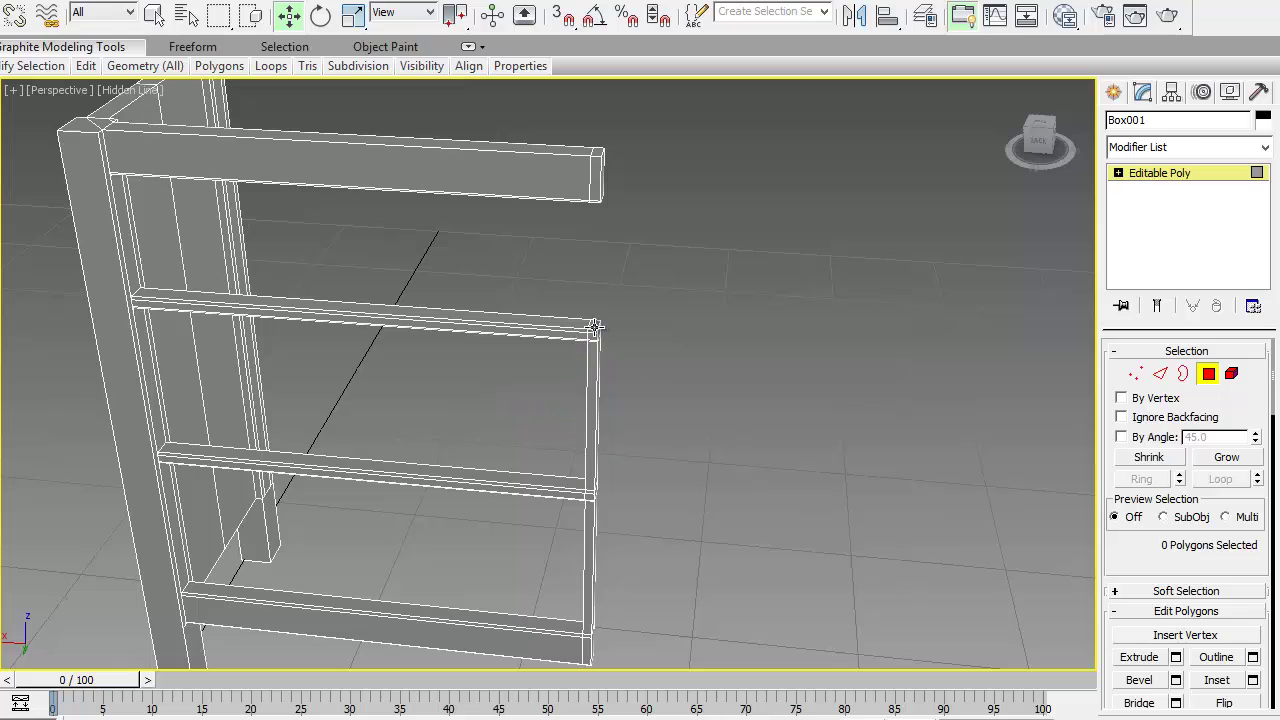
{"action": "left_click", "coordinate": [1145, 704]}
{"action": "middle_click_drag", "start_coordinate": [629, 378], "coordinate": [603, 334], "text": "alt"}
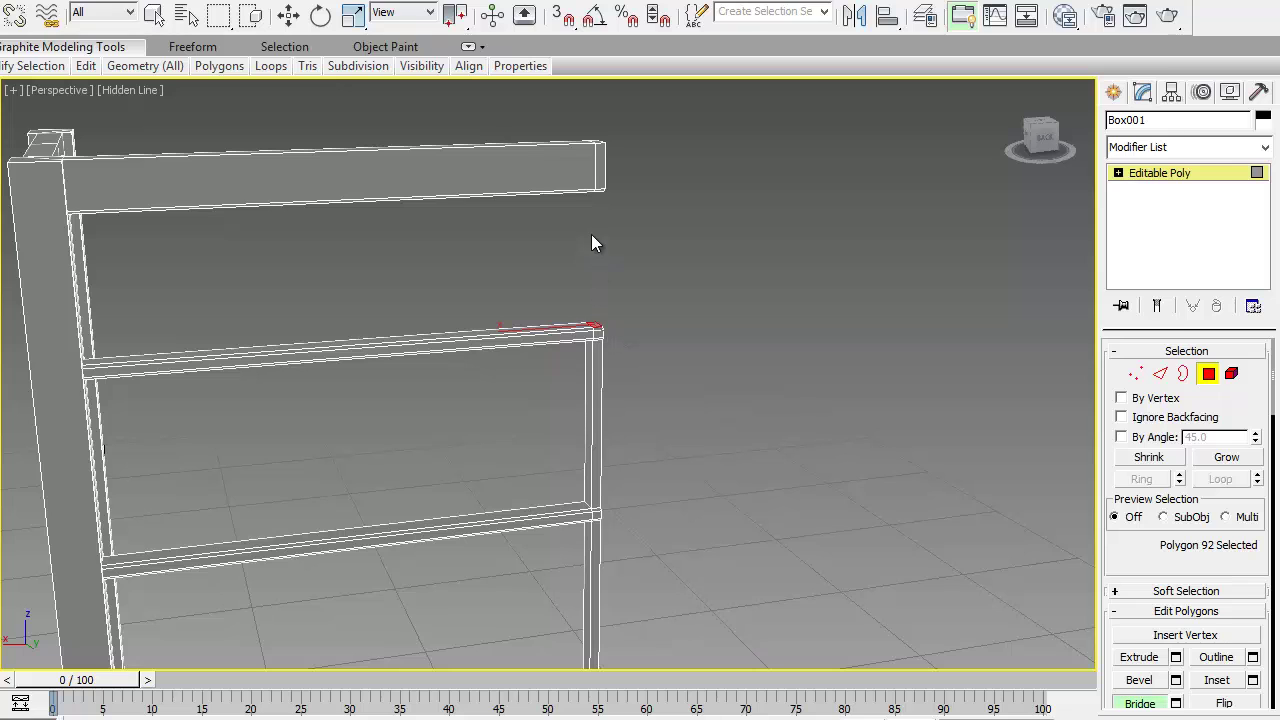
{"action": "middle_click_drag", "start_coordinate": [645, 318], "coordinate": [950, 560], "text": "alt"}
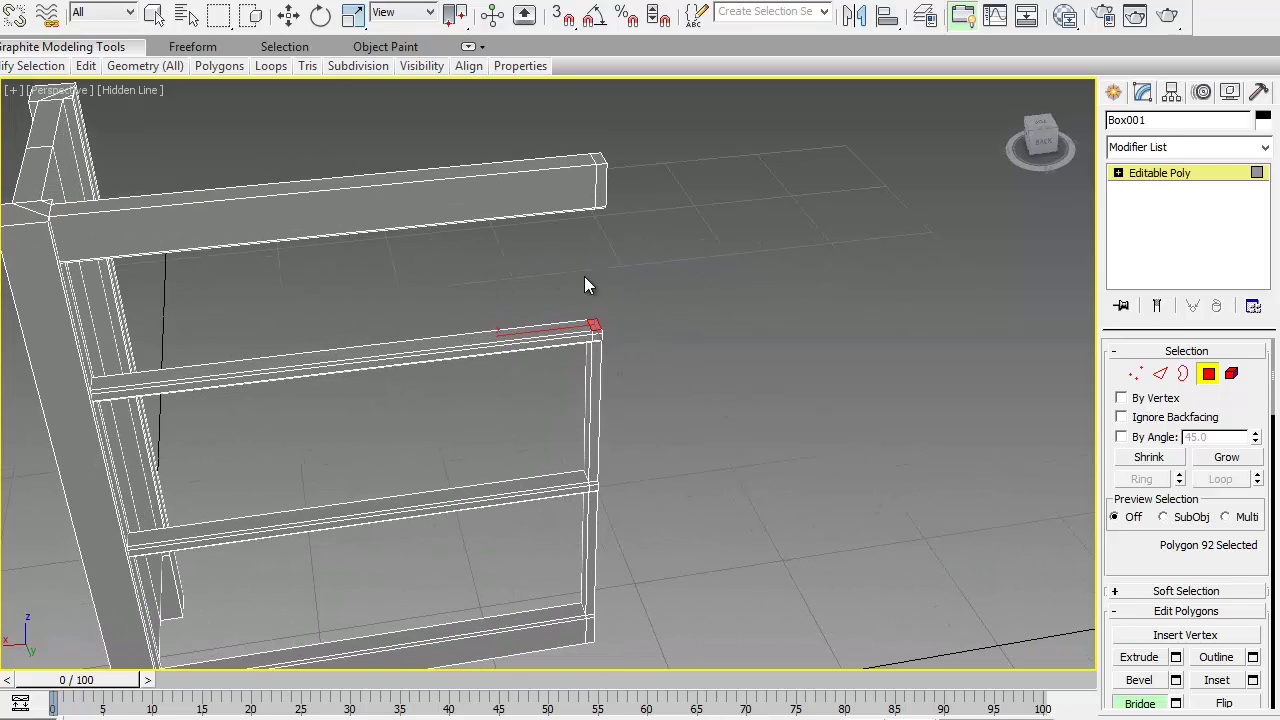
{"action": "middle_click_drag", "start_coordinate": [600, 272], "coordinate": [604, 196], "text": "alt"}
{"action": "left_click", "coordinate": [593, 199]}
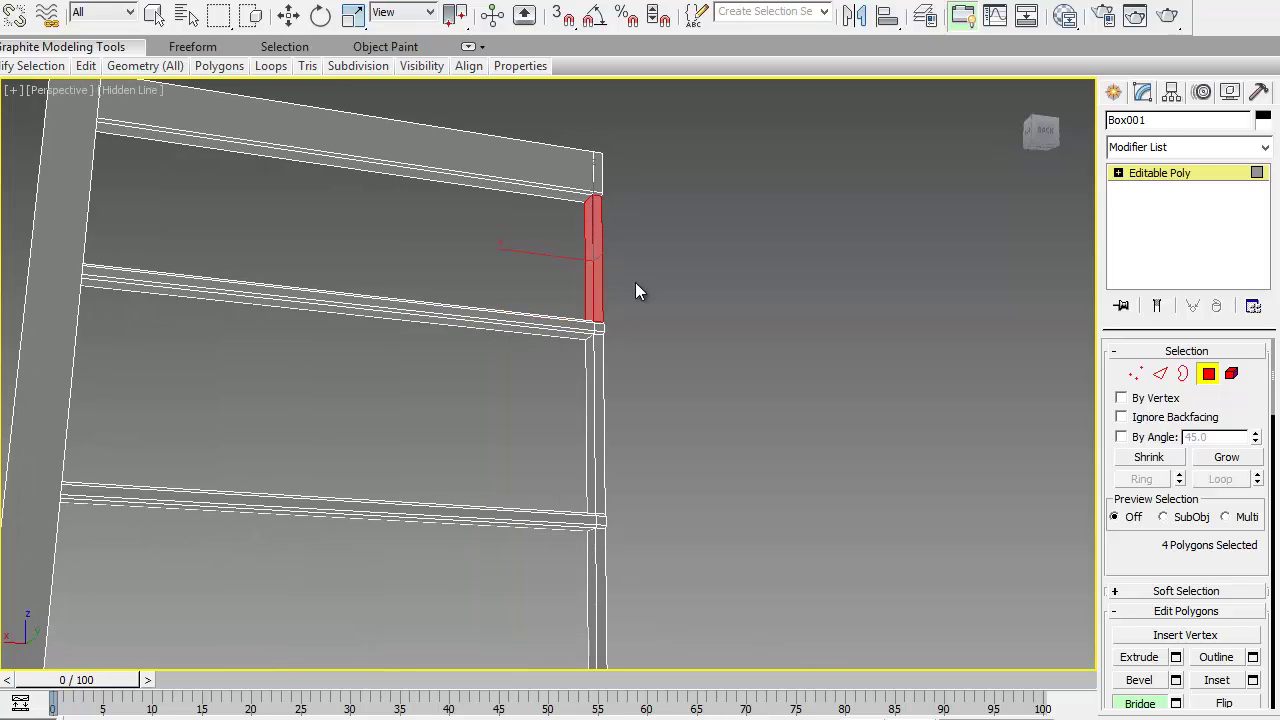
{"action": "middle_click_drag", "start_coordinate": [648, 381], "coordinate": [651, 414], "text": "alt"}
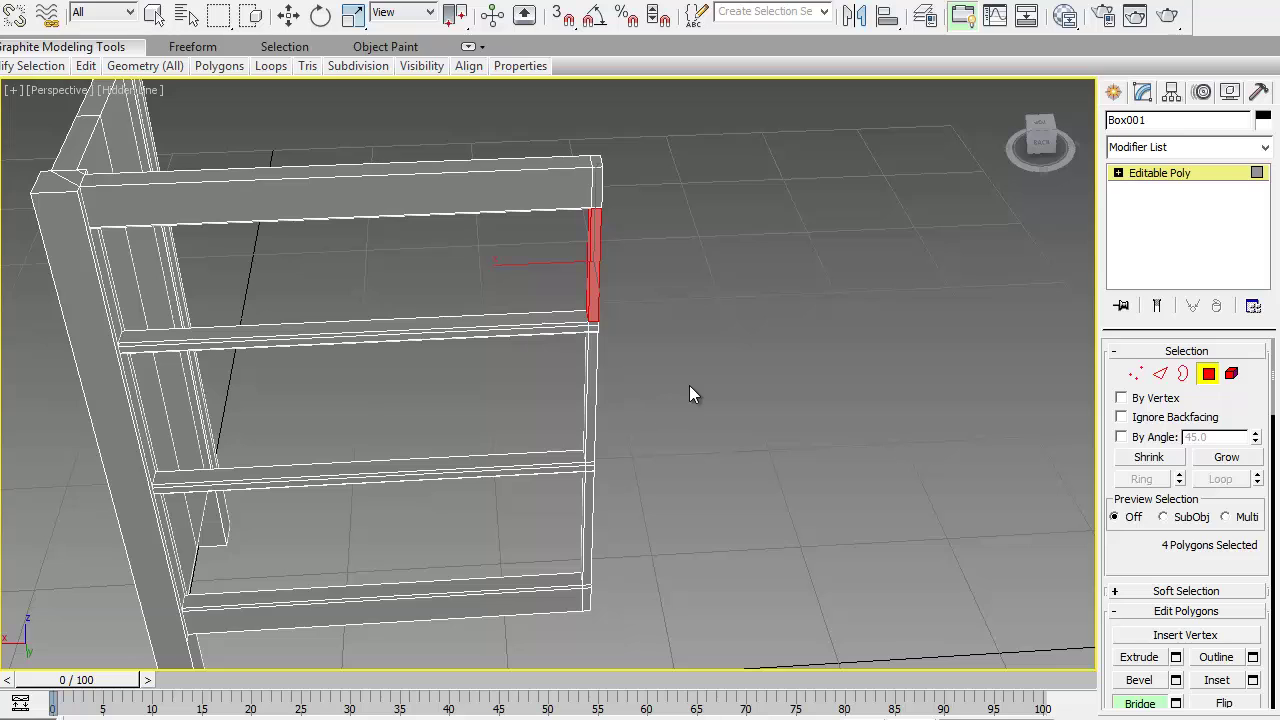
{"action": "left_click", "coordinate": [1207, 374]}
{"action": "left_click", "coordinate": [701, 346]}
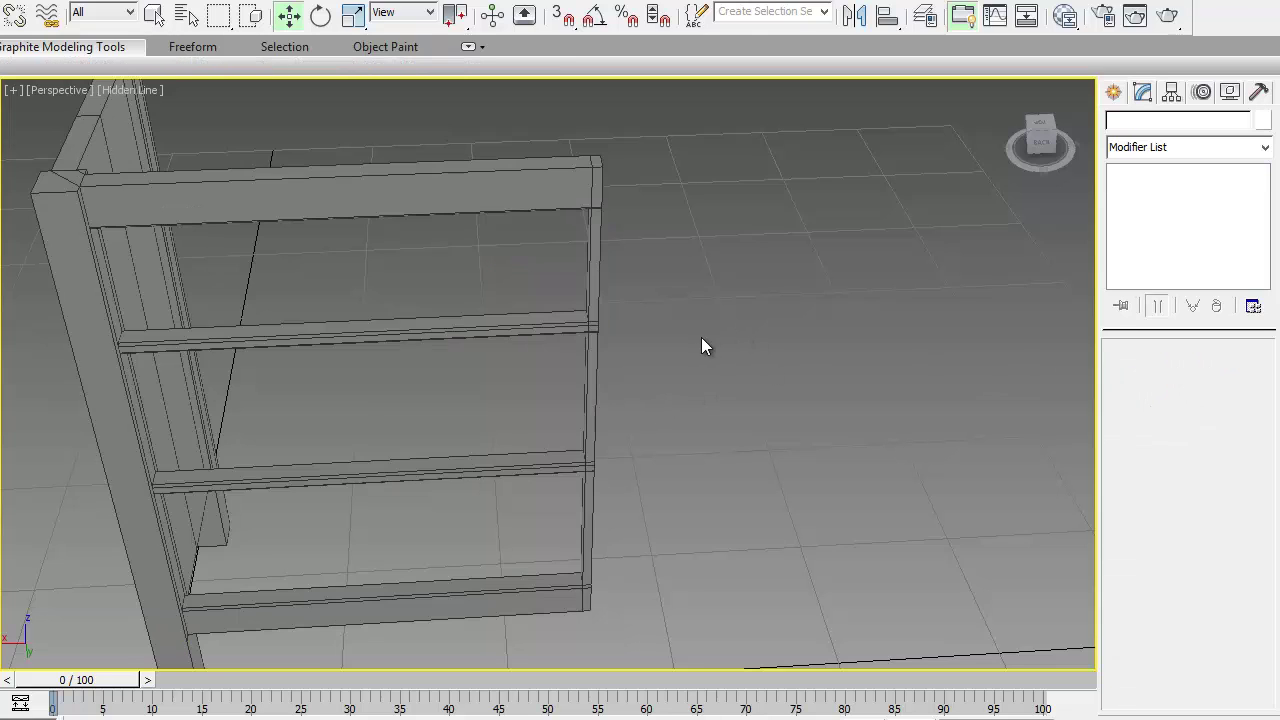
{"action": "middle_click_drag", "start_coordinate": [703, 345], "coordinate": [546, 431], "text": "alt"}
{"action": "scroll", "coordinate": [500, 300], "scroll_direction": "up", "scroll_amount": 2}
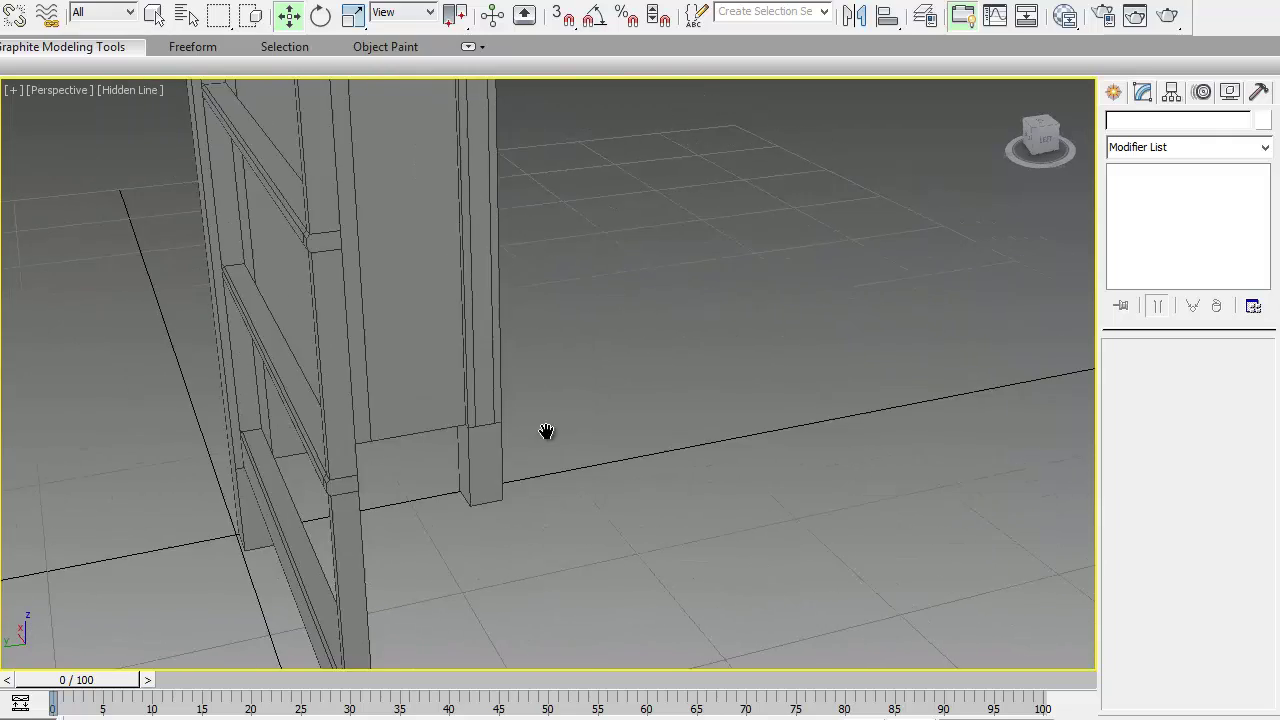
{"action": "scroll", "coordinate": [546, 431], "scroll_direction": "up", "scroll_amount": 6}
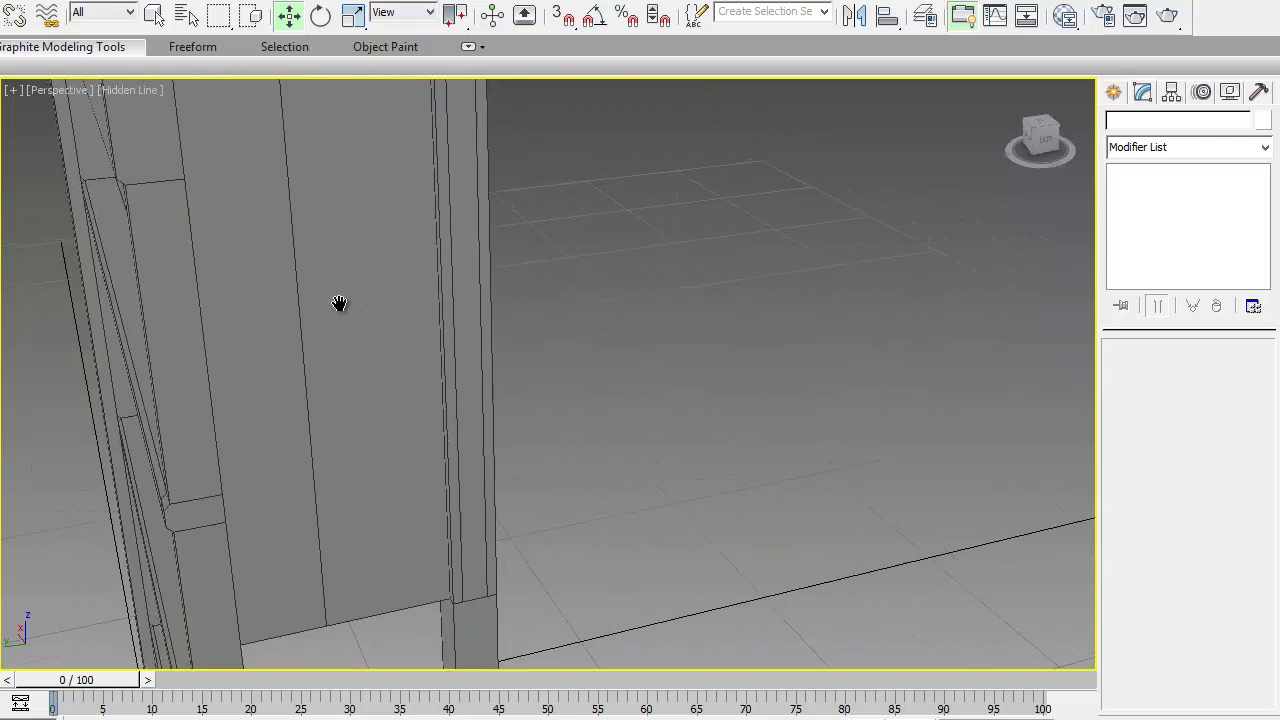
{"action": "middle_click_drag", "start_coordinate": [340, 303], "coordinate": [354, 383]}
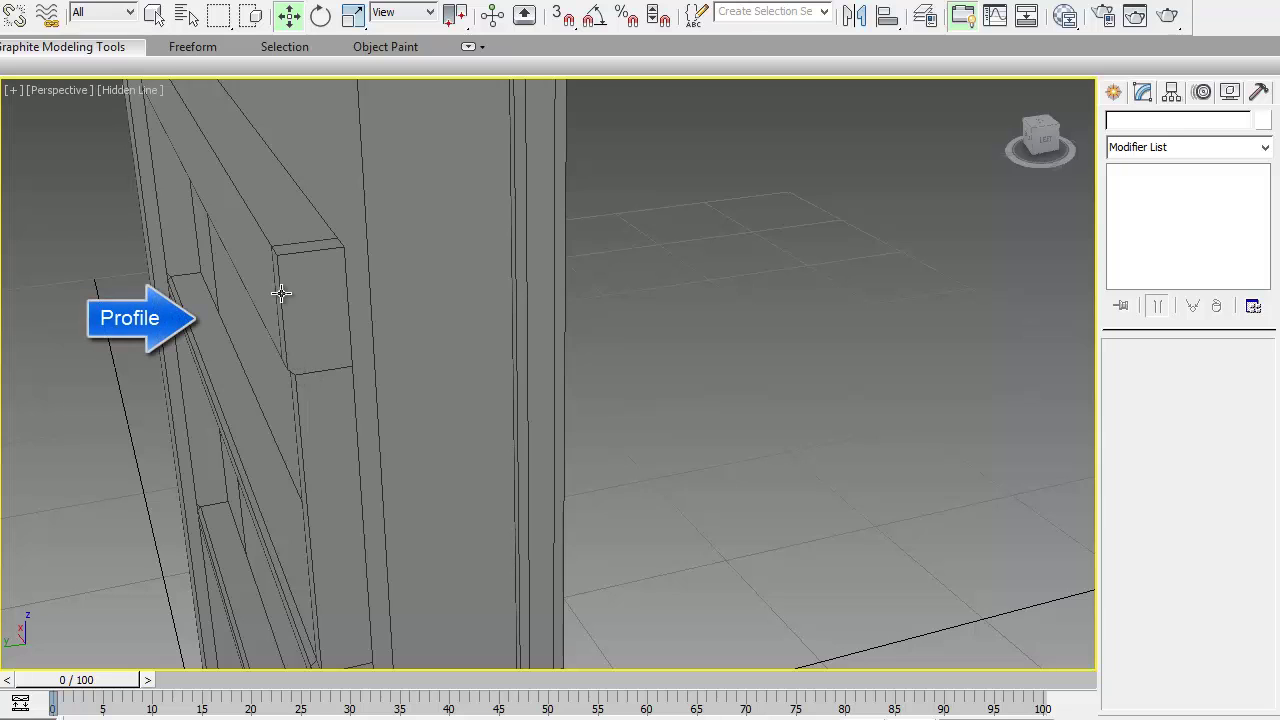
{"action": "middle_click_drag", "start_coordinate": [288, 341], "coordinate": [504, 370], "text": "alt"}
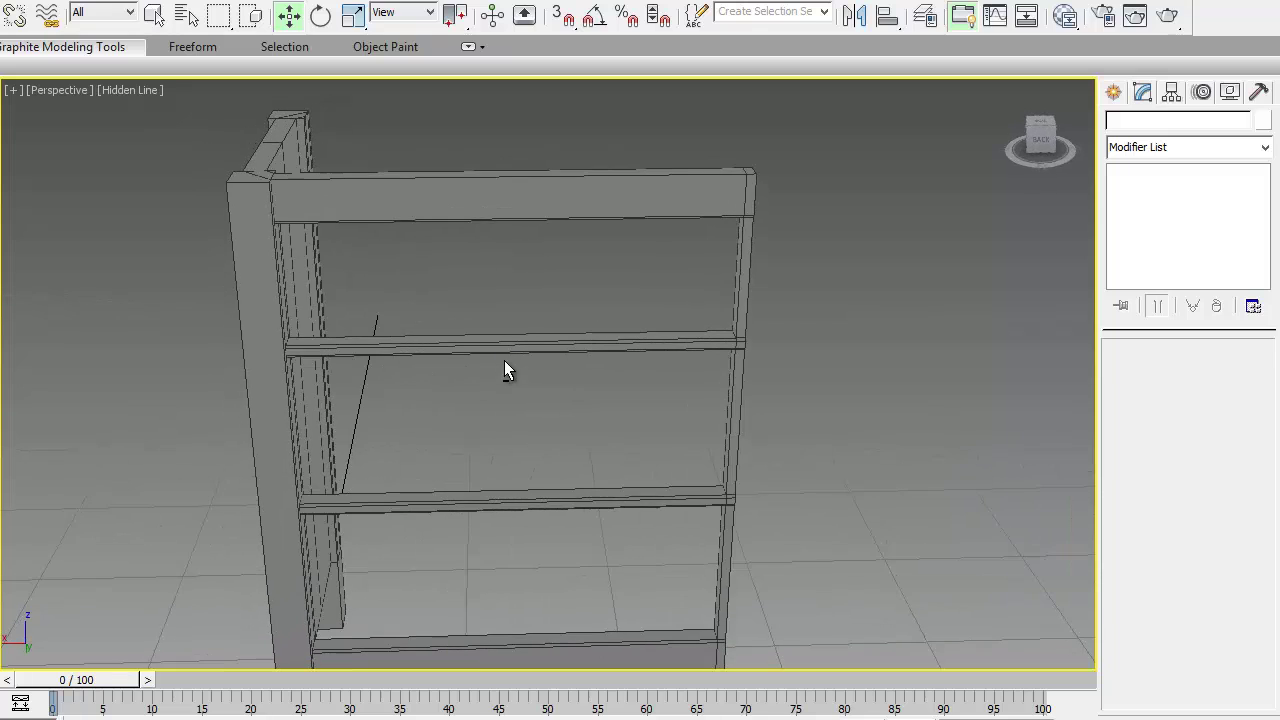
{"action": "left_click", "coordinate": [478, 217]}
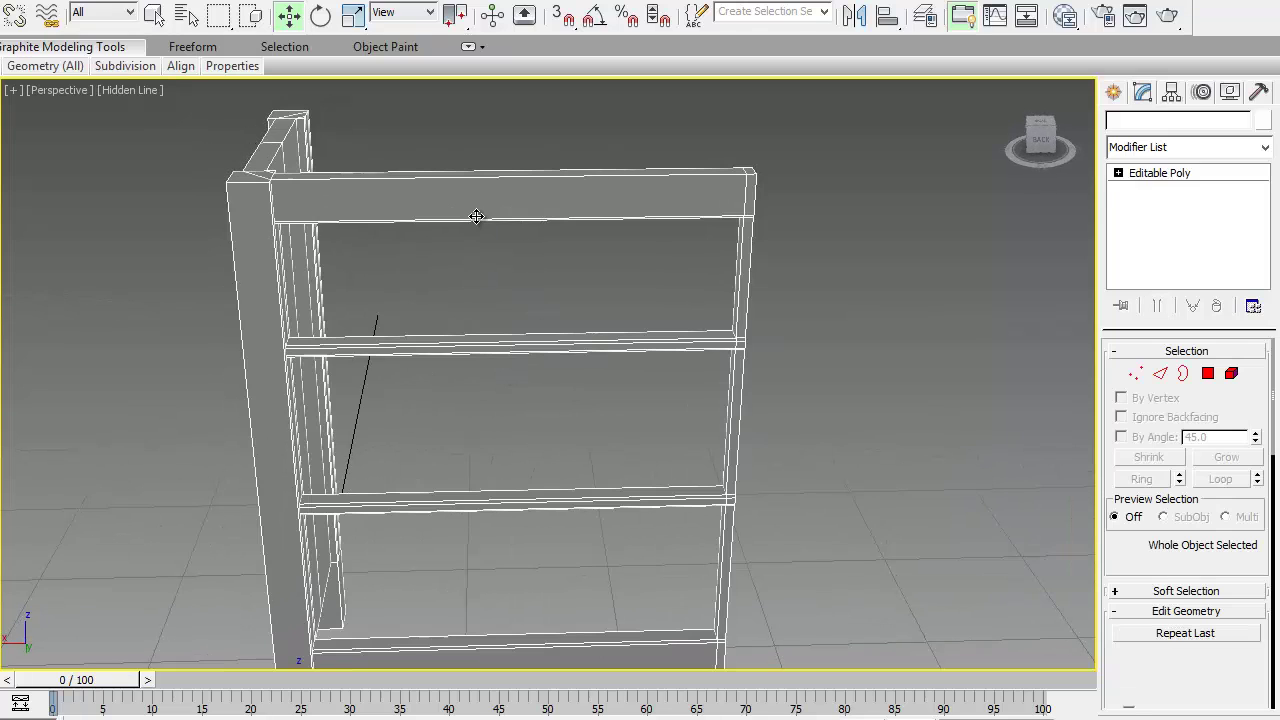
- Connect the top and middle rail edges with 2 segments and pinch -84
{"action": "left_click", "coordinate": [1160, 374]}
{"action": "left_click_drag", "start_coordinate": [510, 385], "coordinate": [511, 386]}
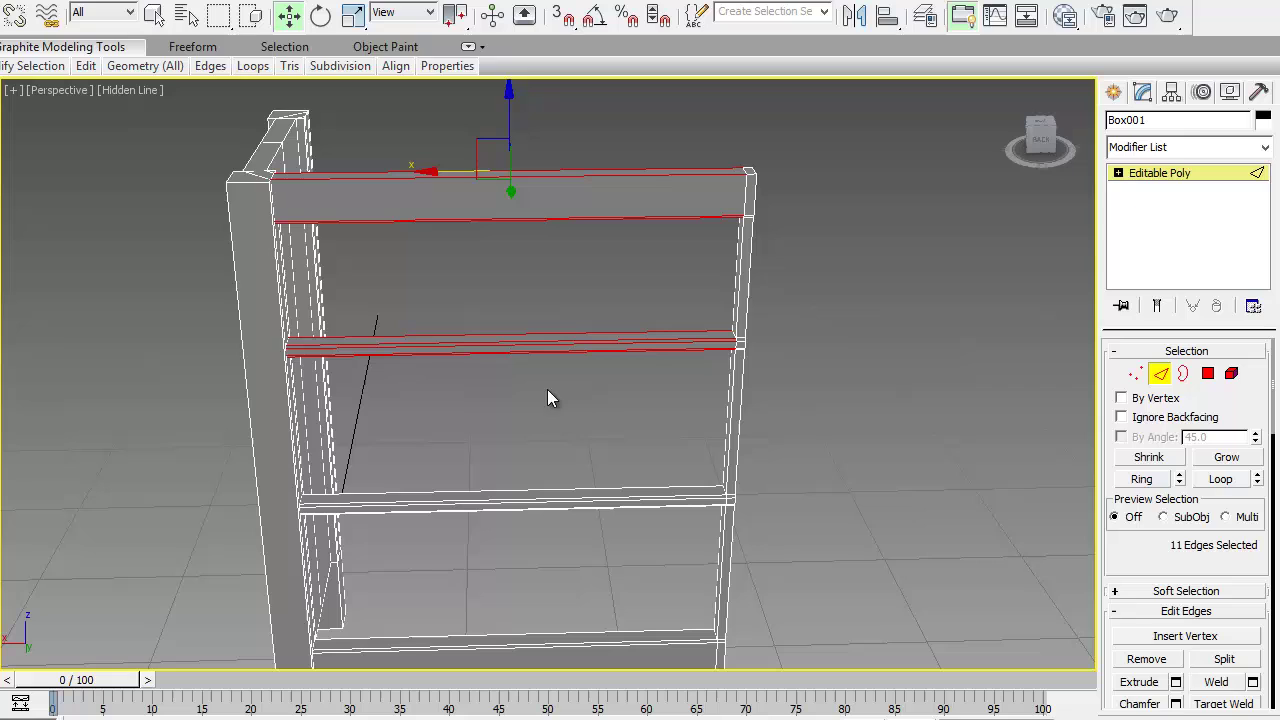
{"action": "left_click_drag", "start_coordinate": [1160, 551], "coordinate": [1160, 464]}
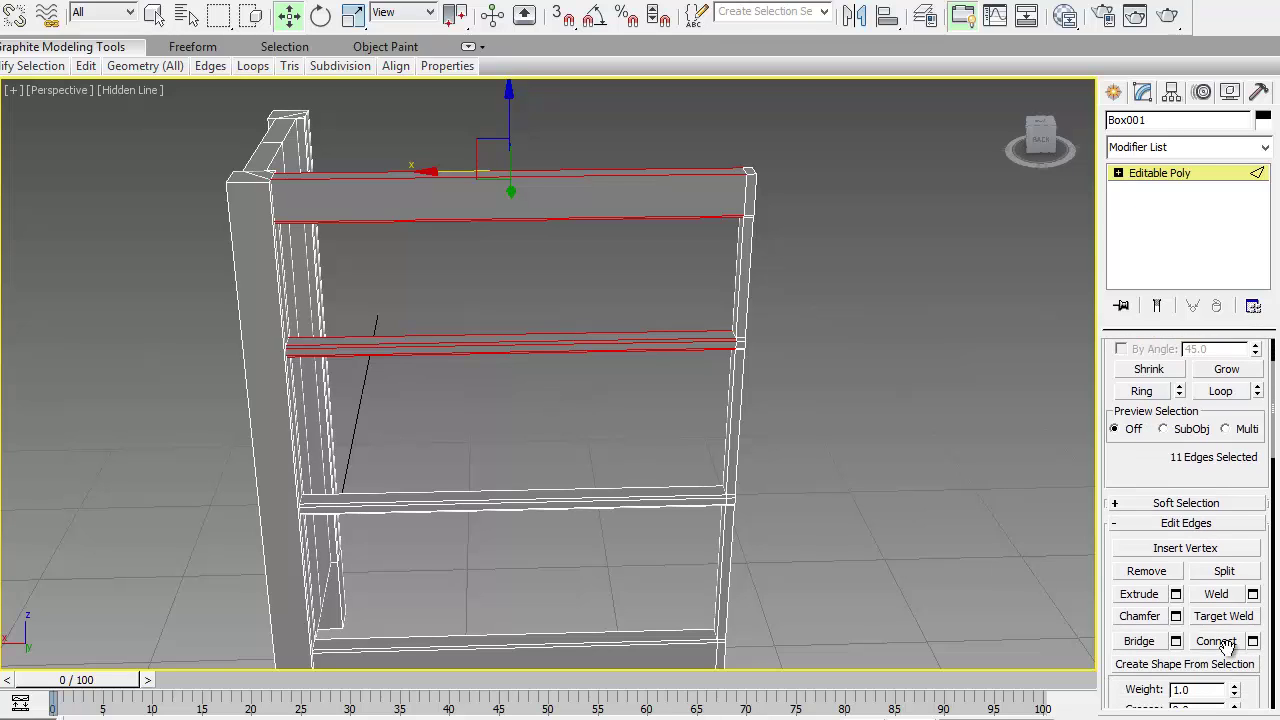
{"action": "left_click", "coordinate": [1253, 641]}
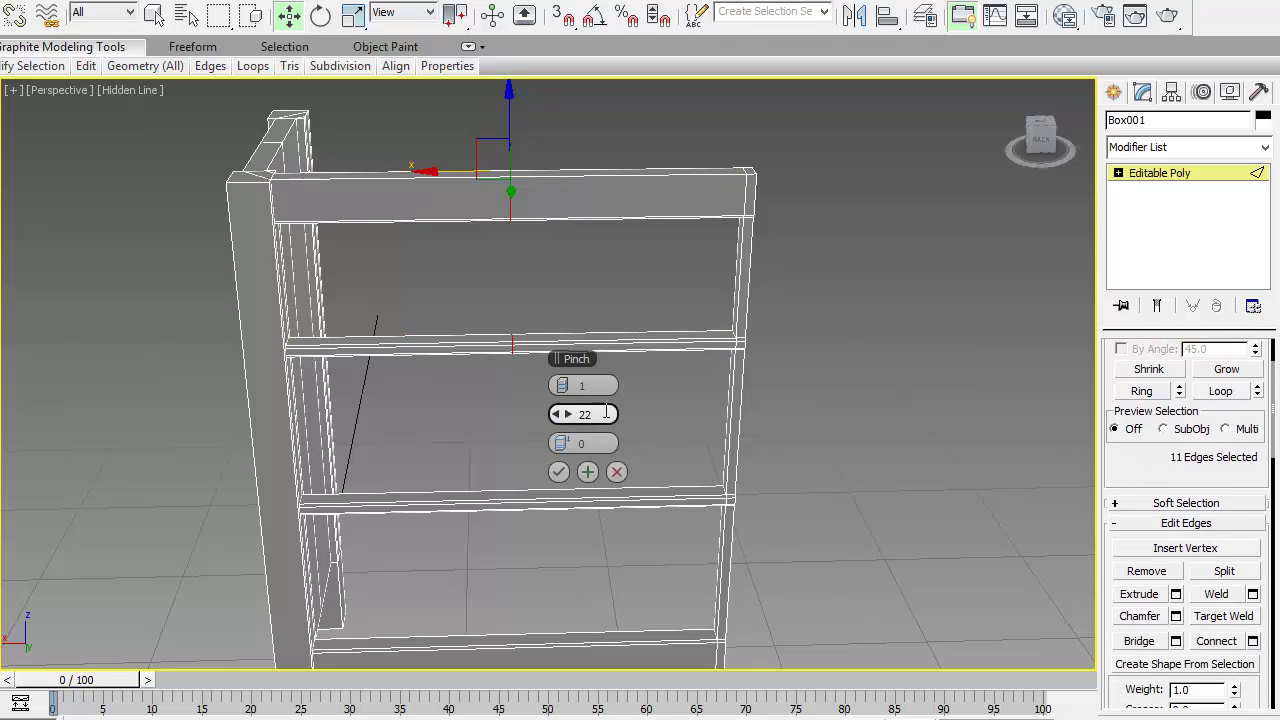
{"action": "left_click", "coordinate": [569, 386]}
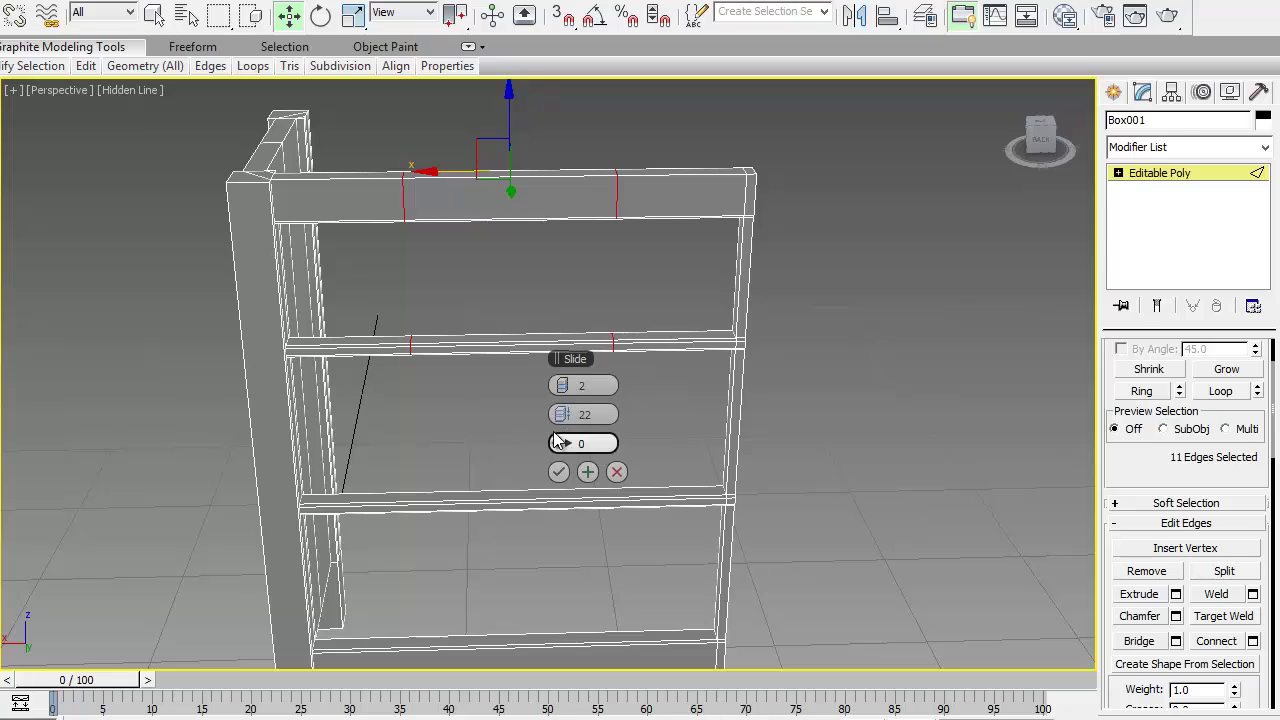
{"action": "left_click_drag", "start_coordinate": [560, 414], "coordinate": [125, 480]}
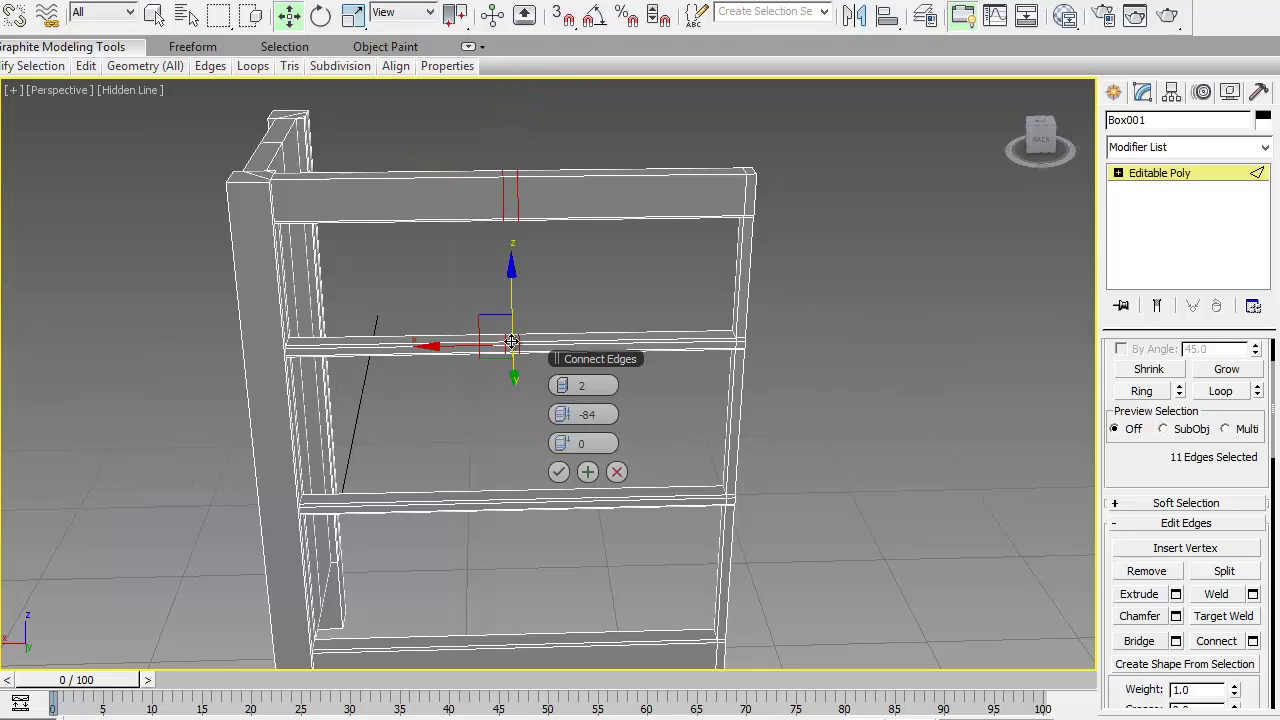
{"action": "left_click", "coordinate": [559, 474]}
{"action": "scroll", "coordinate": [595, 436], "scroll_direction": "up", "scroll_amount": 5}
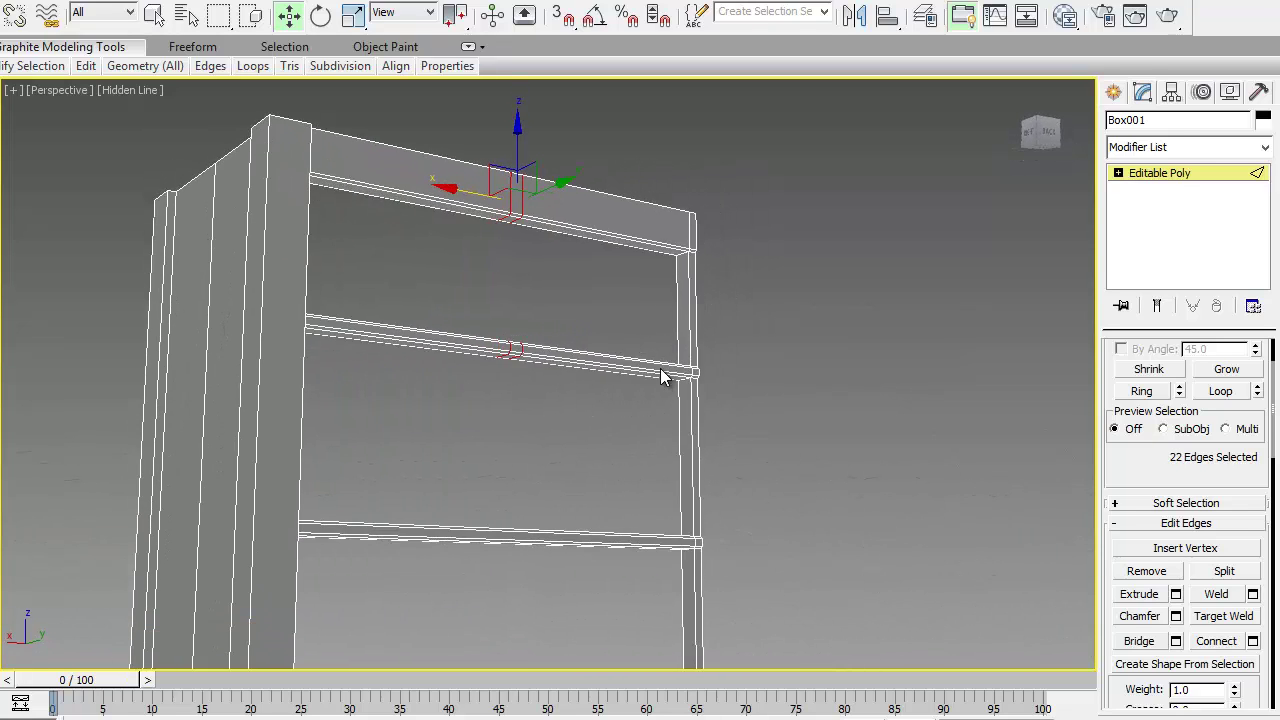
{"action": "scroll", "coordinate": [660, 377], "scroll_direction": "down", "scroll_amount": 3}
{"action": "middle_click_drag", "start_coordinate": [658, 392], "coordinate": [653, 463], "text": "alt"}
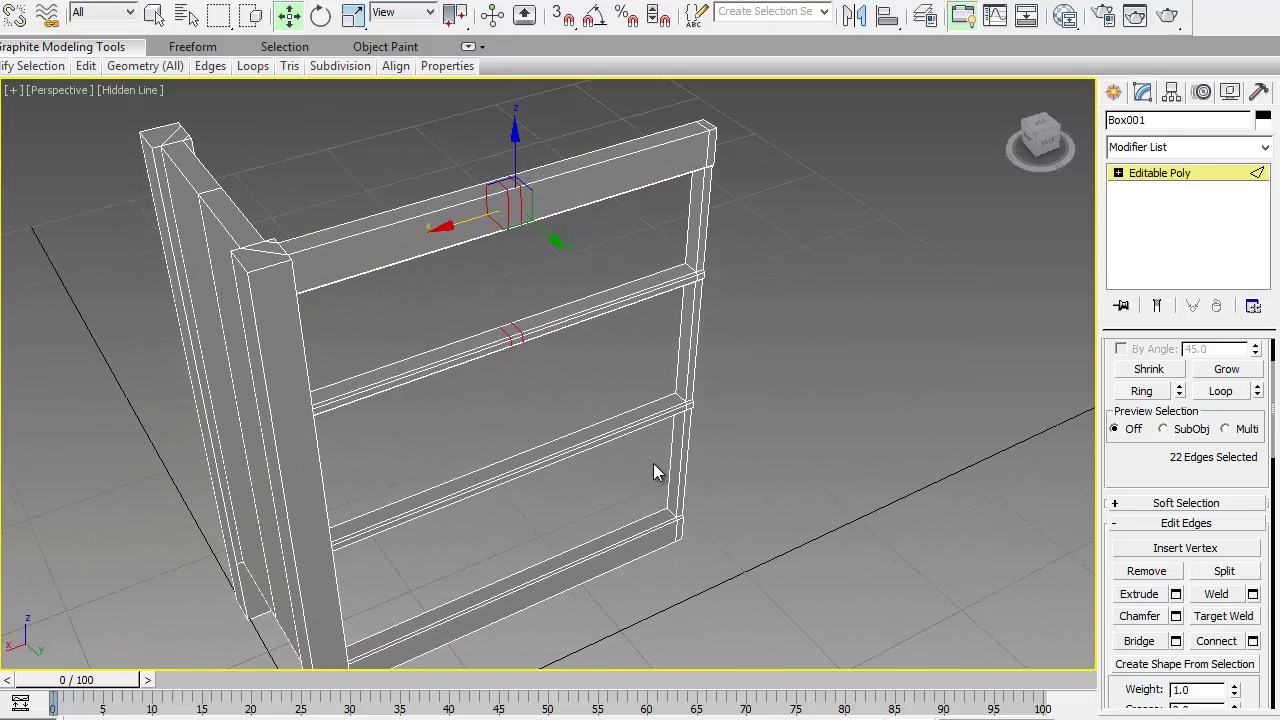
- Bridge the middle-rail polygon between the pinched loops up to the top rail polygon
{"action": "left_click", "coordinate": [1150, 175]}
{"action": "left_click", "coordinate": [1208, 374]}
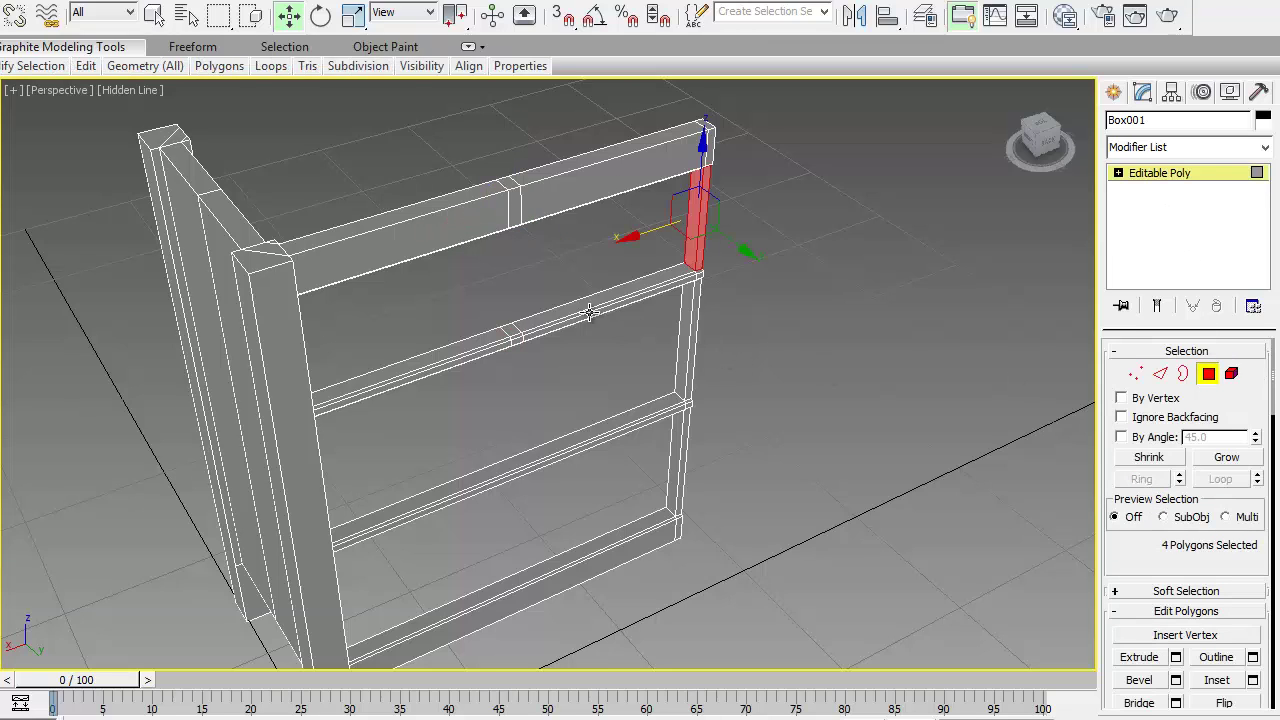
{"action": "left_click", "coordinate": [518, 333]}
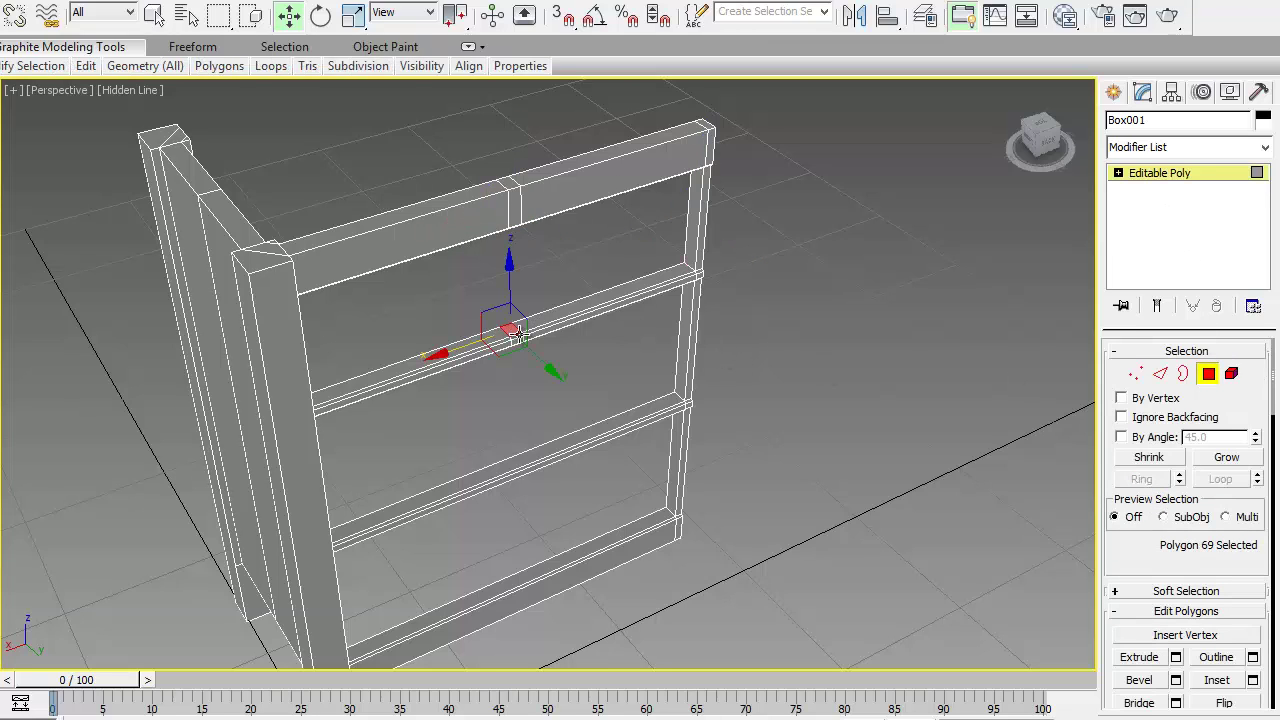
{"action": "left_click", "coordinate": [1147, 704]}
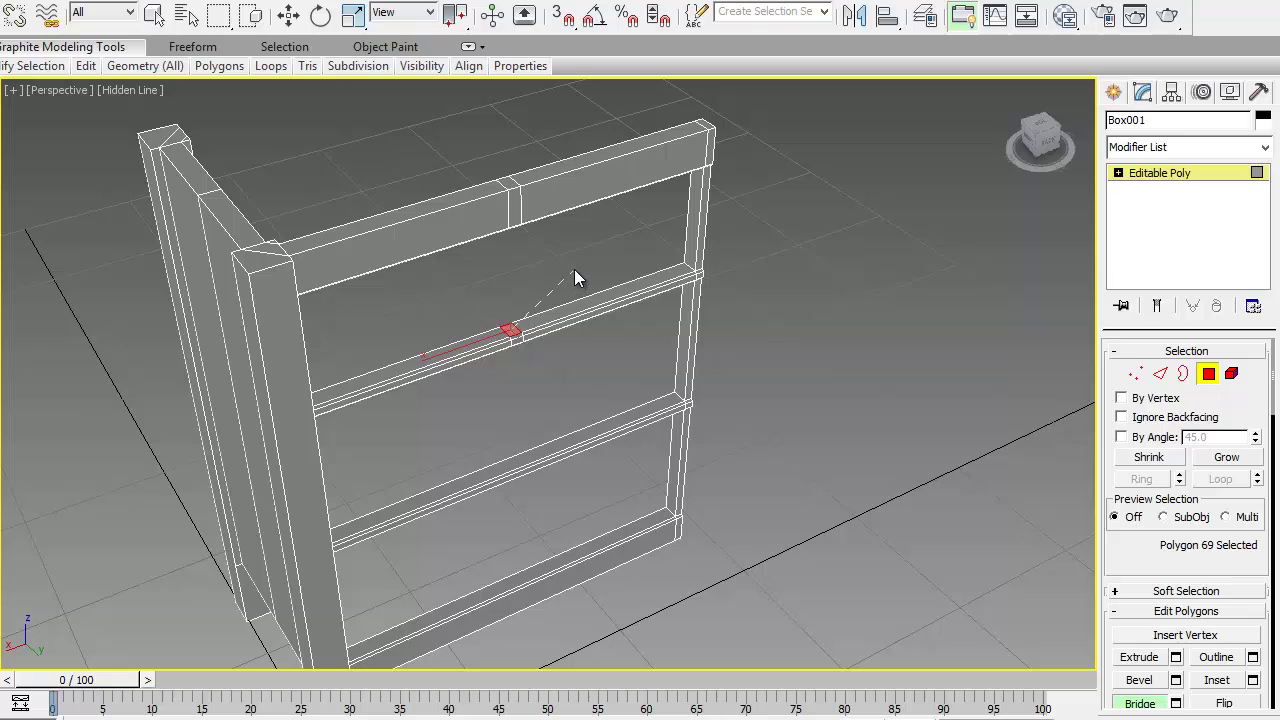
{"action": "middle_click_drag", "start_coordinate": [574, 269], "coordinate": [570, 155], "text": "alt"}
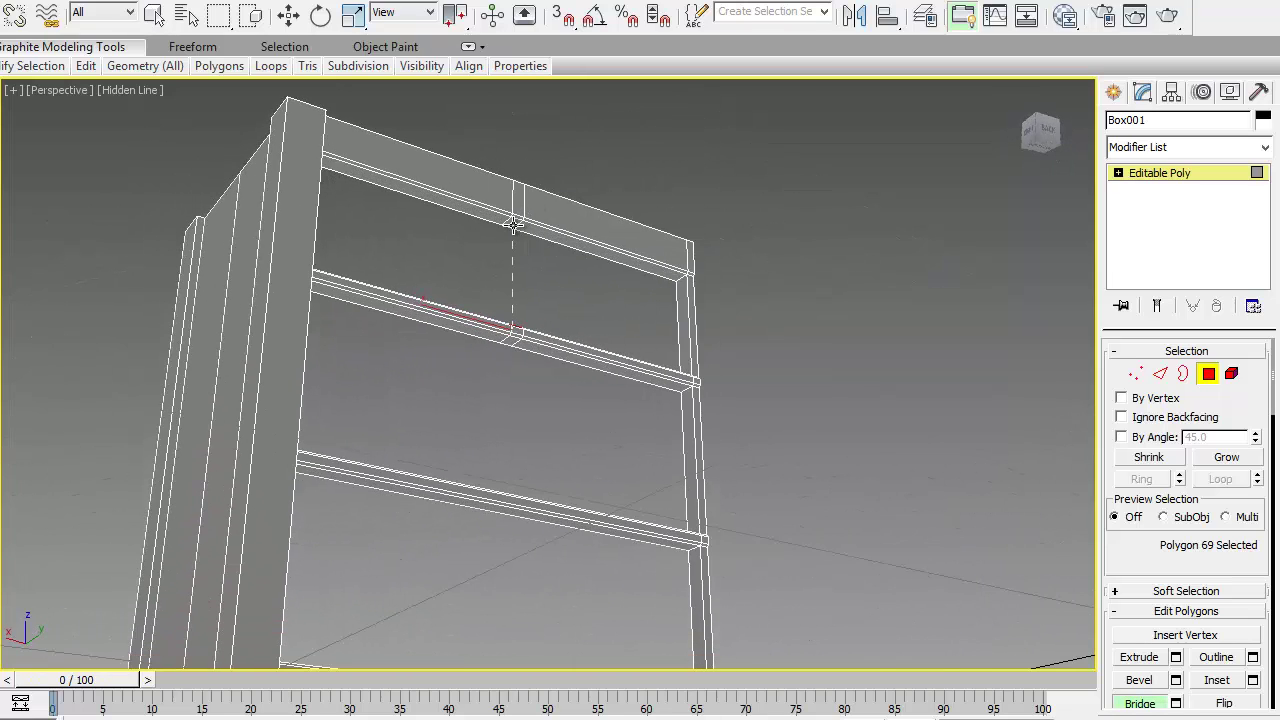
{"action": "left_click", "coordinate": [512, 222]}
{"action": "middle_click_drag", "start_coordinate": [571, 300], "coordinate": [560, 350], "text": "alt"}
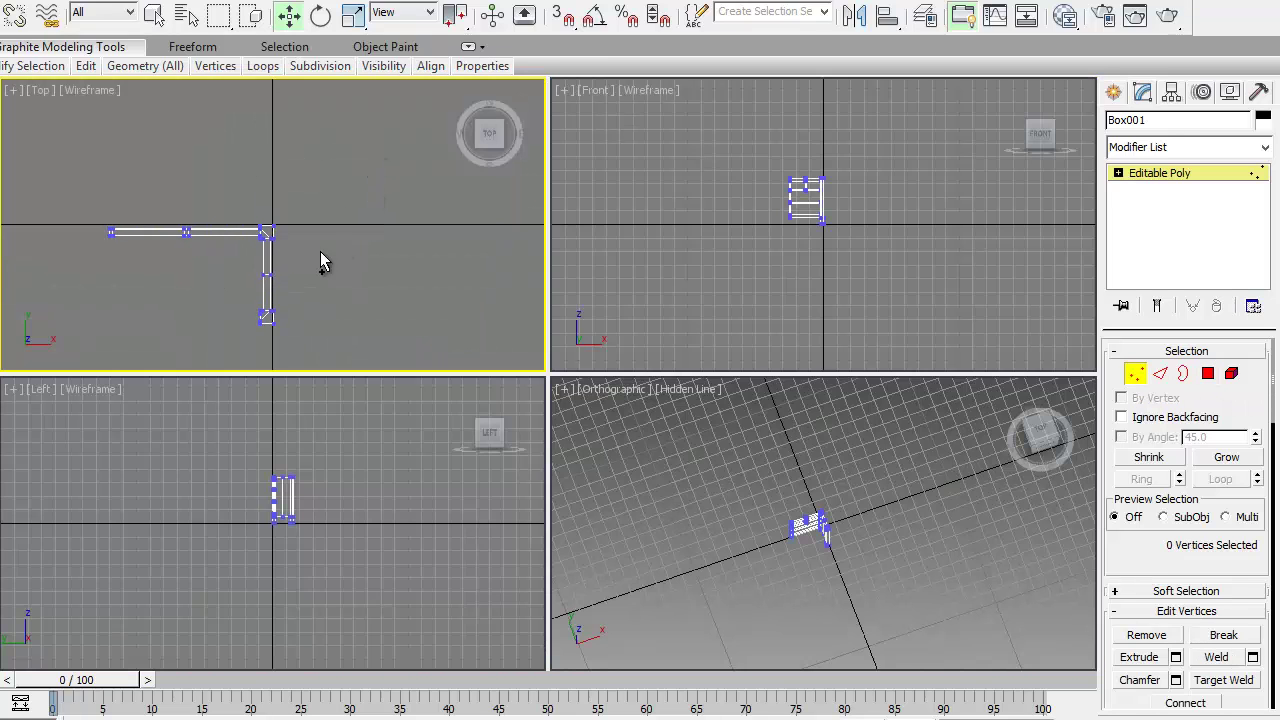
- In the Top view, select the long bar's left-end vertices and nudge them slightly left
{"action": "middle_click_drag", "start_coordinate": [323, 240], "coordinate": [409, 204], "text": "alt"}
{"action": "scroll", "coordinate": [354, 240], "scroll_direction": "up", "scroll_amount": 3}
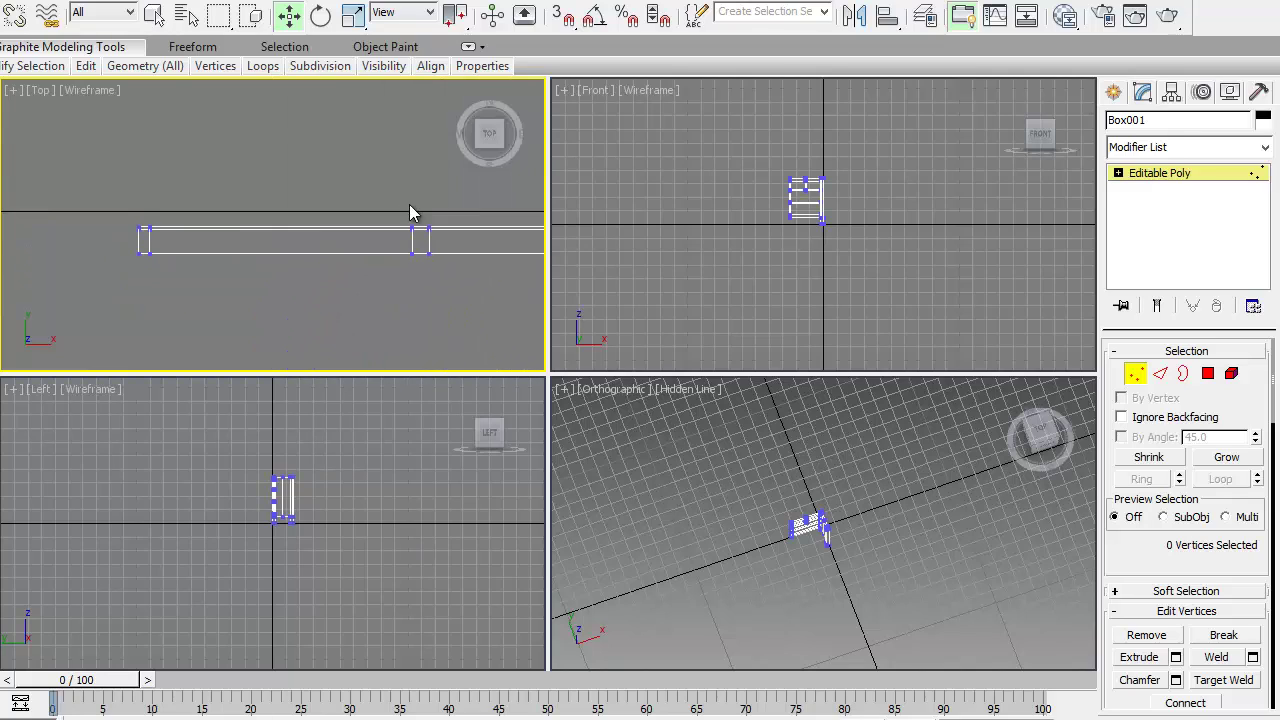
{"action": "left_click_drag", "start_coordinate": [163, 282], "coordinate": [162, 281]}
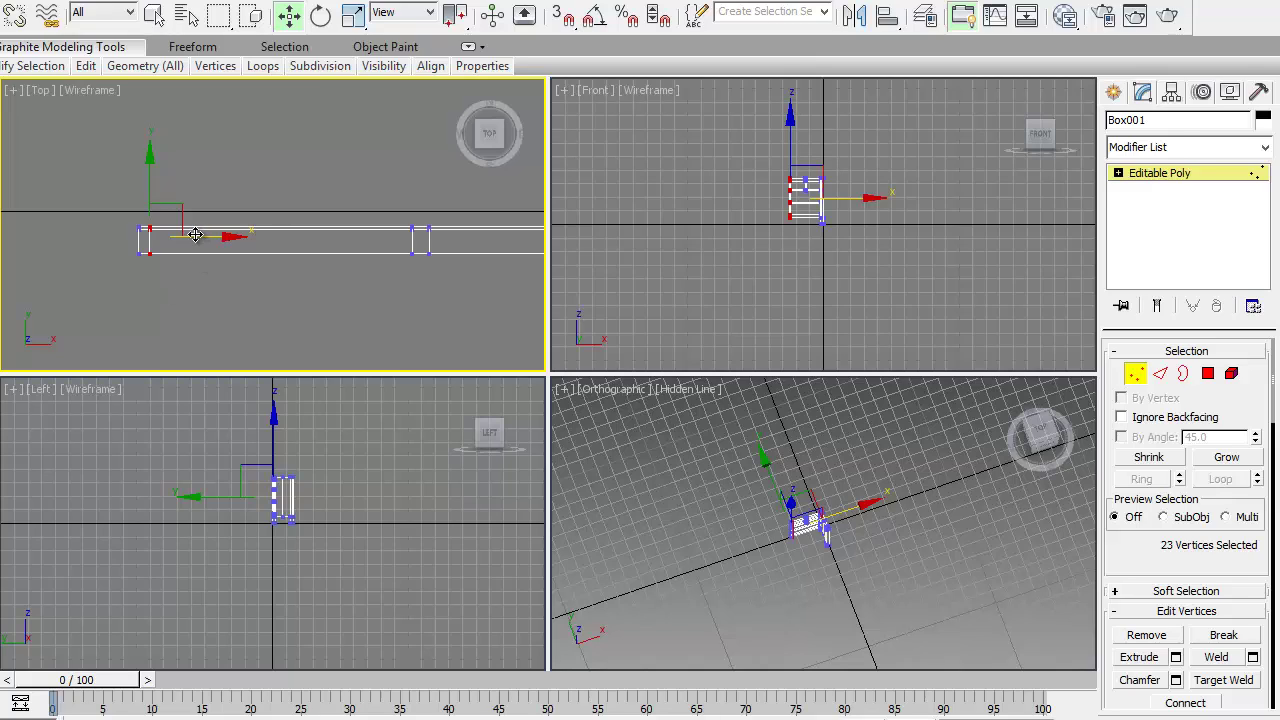
{"action": "left_click_drag", "start_coordinate": [195, 234], "coordinate": [191, 235]}
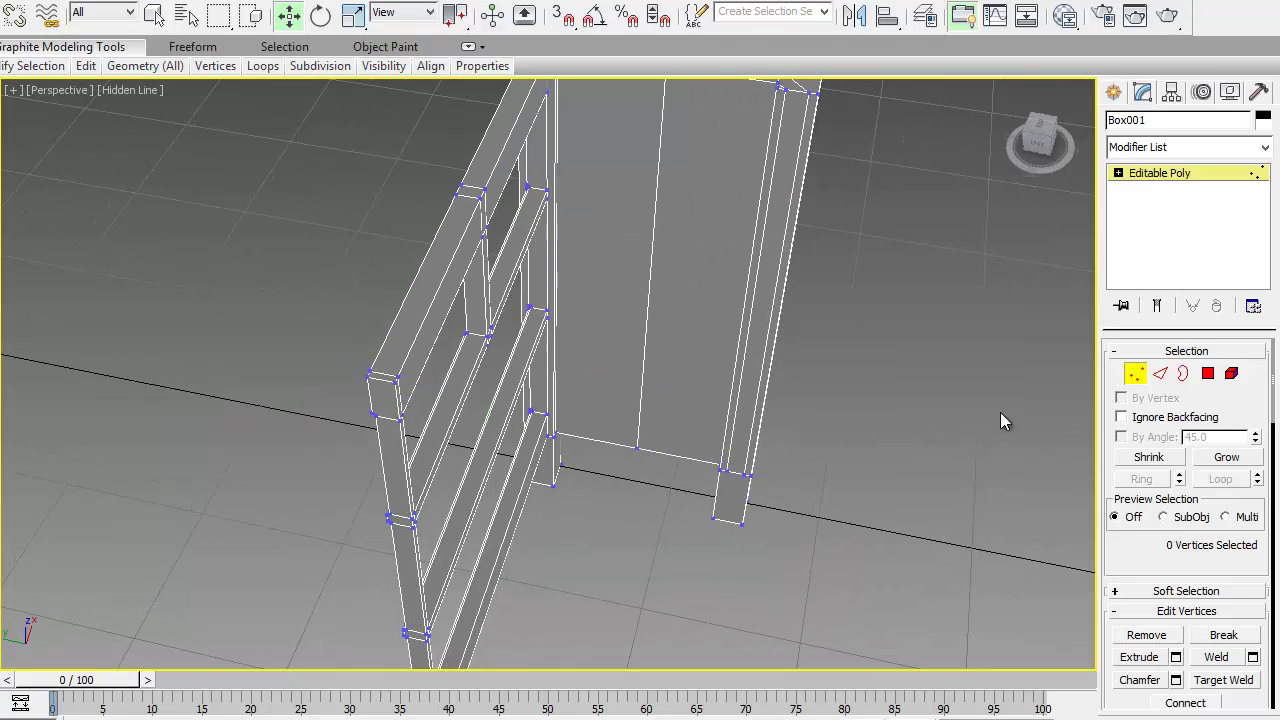
- Extrude the right post's front polygon 1'11" to form the wide back panel
{"action": "left_click", "coordinate": [1208, 373]}
{"action": "left_click", "coordinate": [767, 268]}
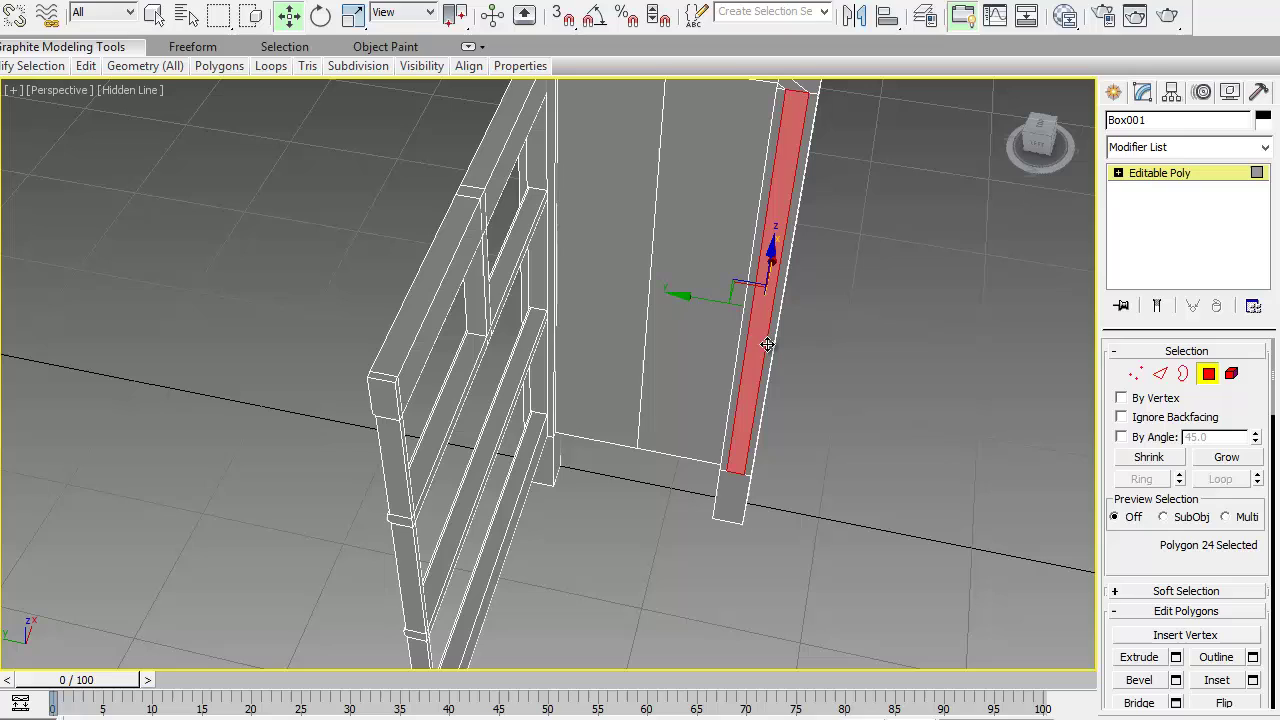
{"action": "left_click", "coordinate": [1175, 657]}
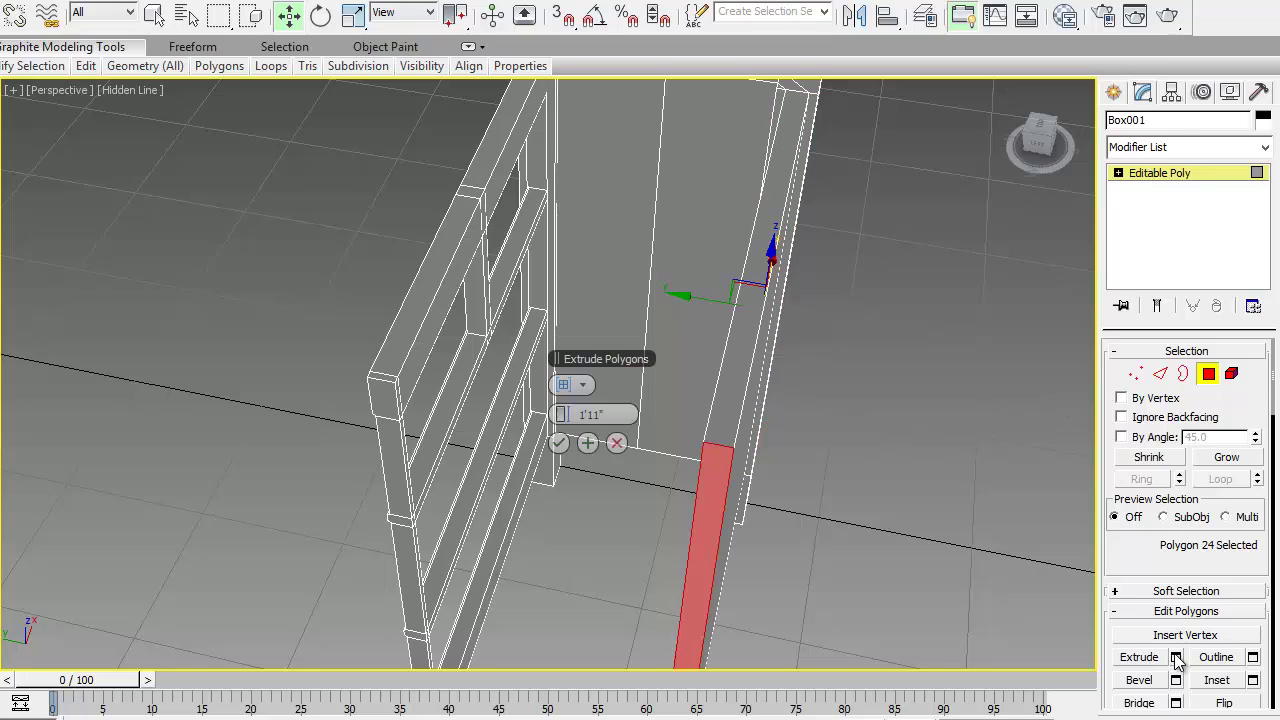
{"action": "middle_click_drag", "start_coordinate": [913, 557], "coordinate": [804, 433], "text": "alt"}
{"action": "left_click", "coordinate": [558, 443]}
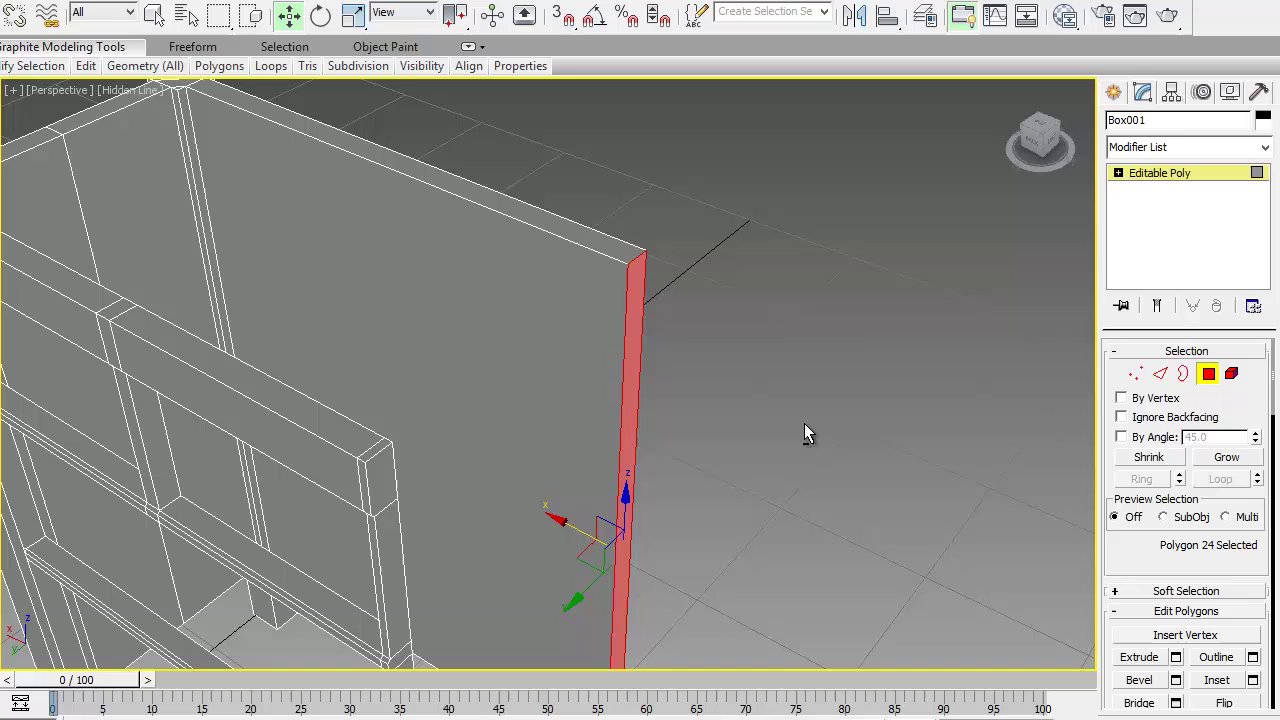
{"action": "scroll", "coordinate": [778, 375], "scroll_direction": "down", "scroll_amount": 6}
- Add a Symmetry modifier to the cabinet frame Box001
{"action": "key", "text": "4"}
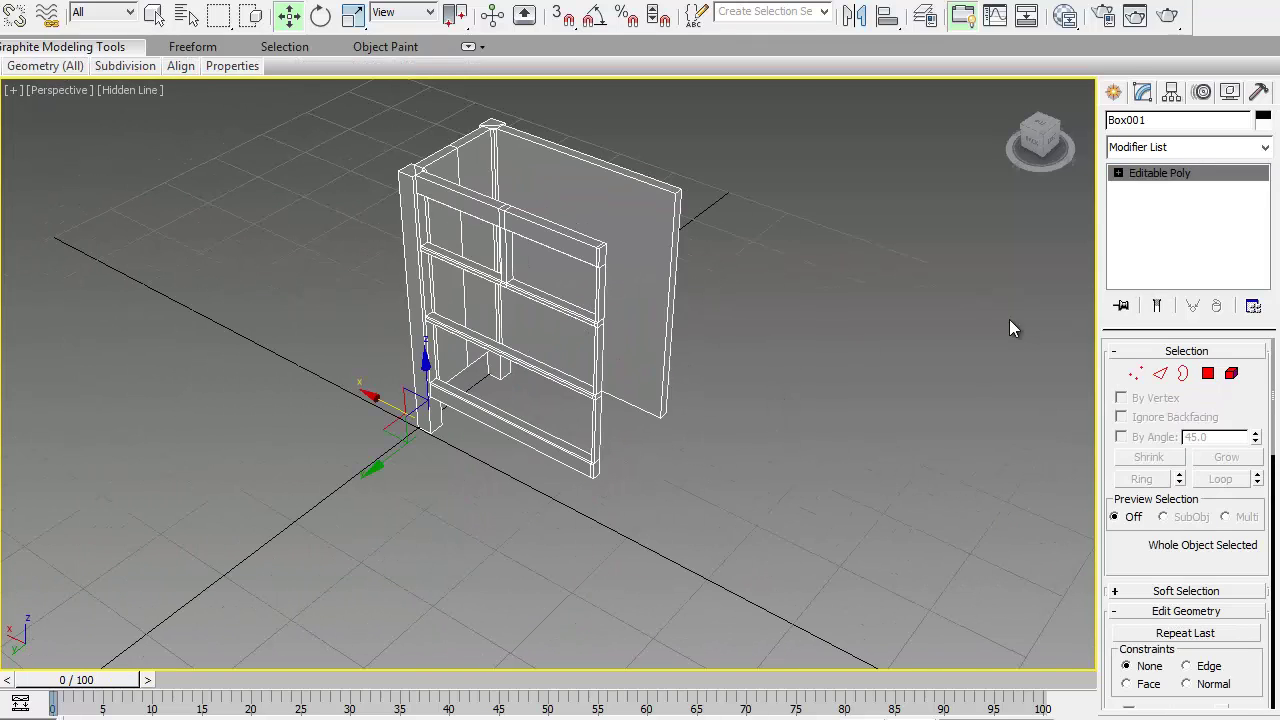
{"action": "left_click", "coordinate": [1266, 149]}
{"action": "left_click", "coordinate": [1266, 149]}
{"action": "left_click", "coordinate": [1266, 149]}
{"action": "scroll", "coordinate": [1185, 430], "scroll_direction": "down", "scroll_amount": 20}
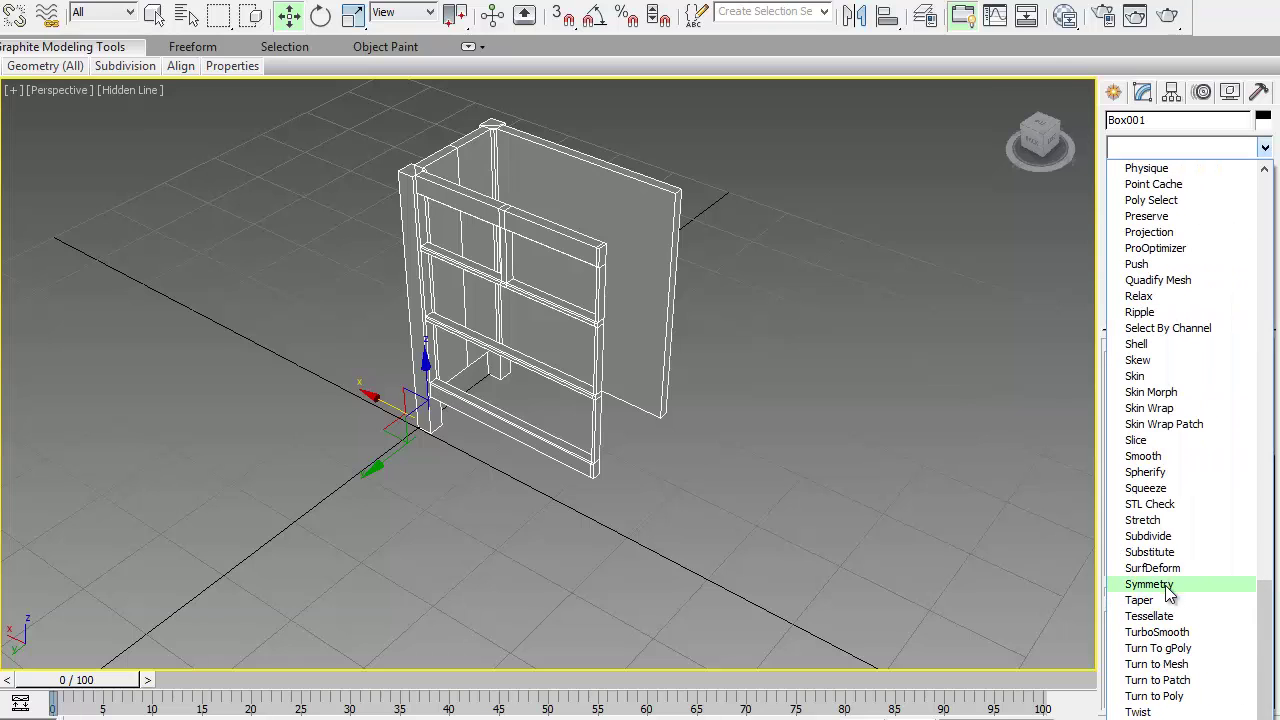
{"action": "left_click", "coordinate": [1166, 586]}
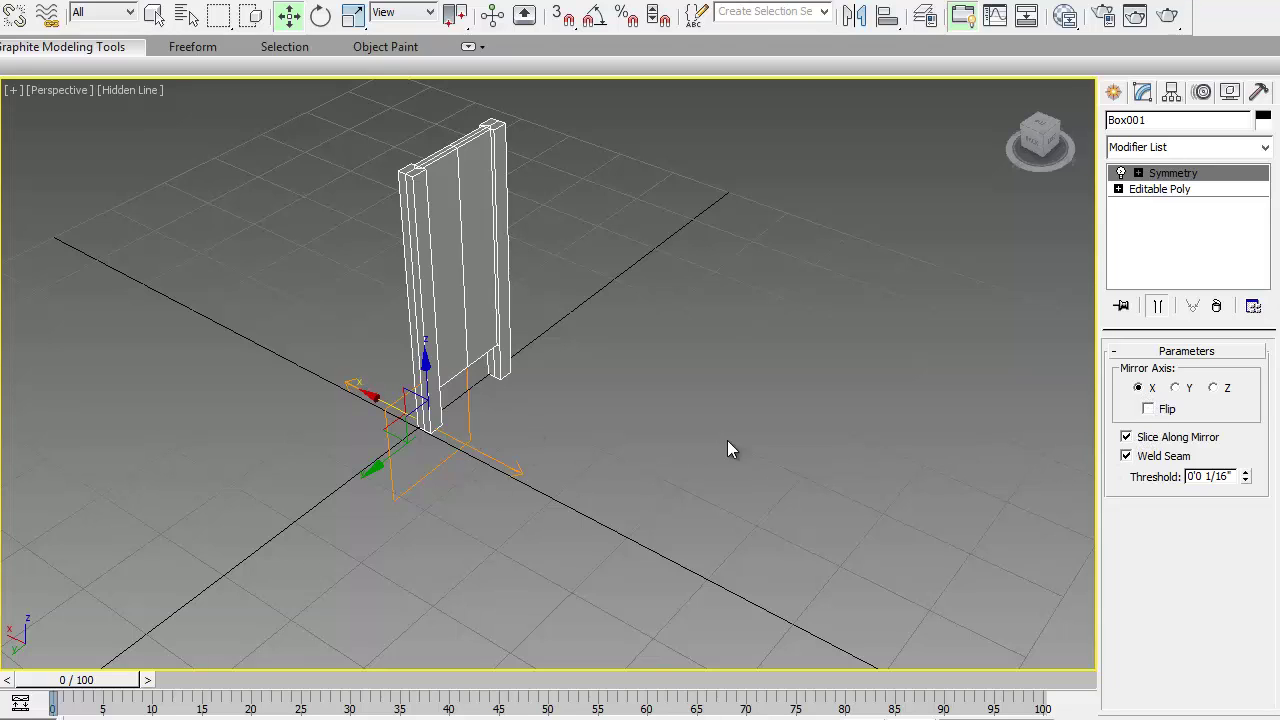
- Slide the Symmetry mirror plane along X to create the second cabinet side, then deselect
{"action": "left_click", "coordinate": [1138, 173]}
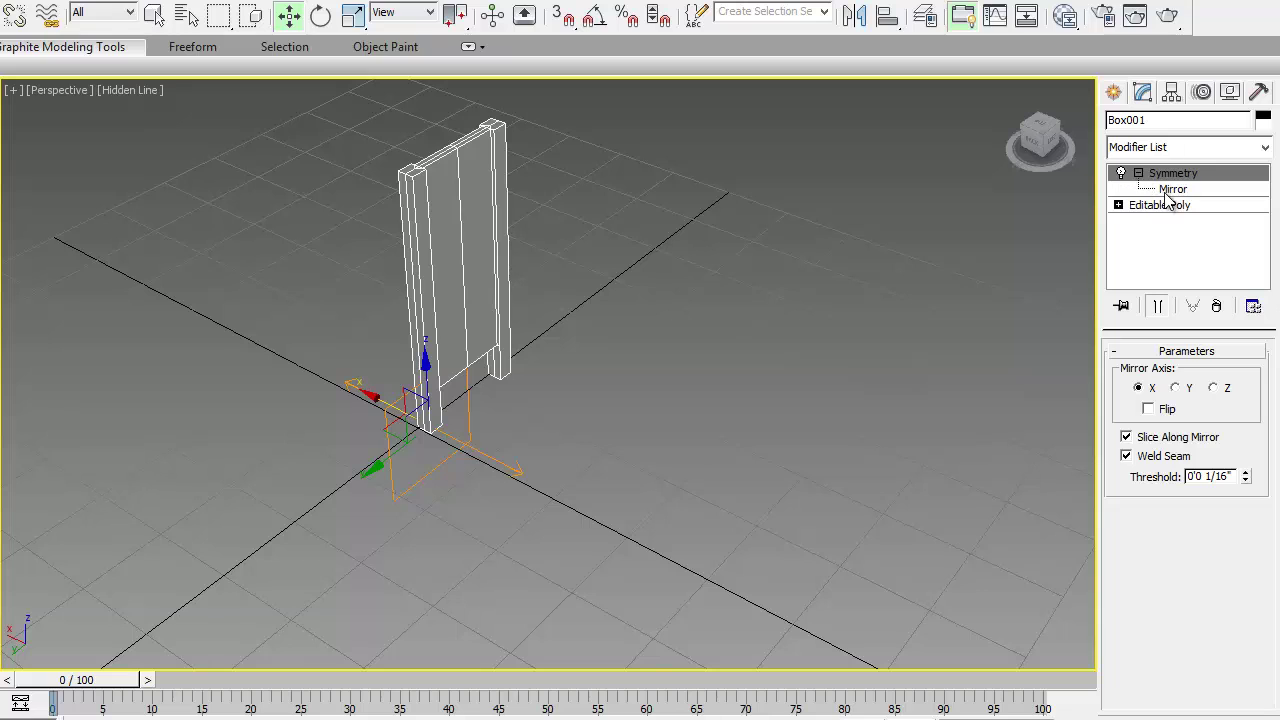
{"action": "left_click", "coordinate": [1172, 190]}
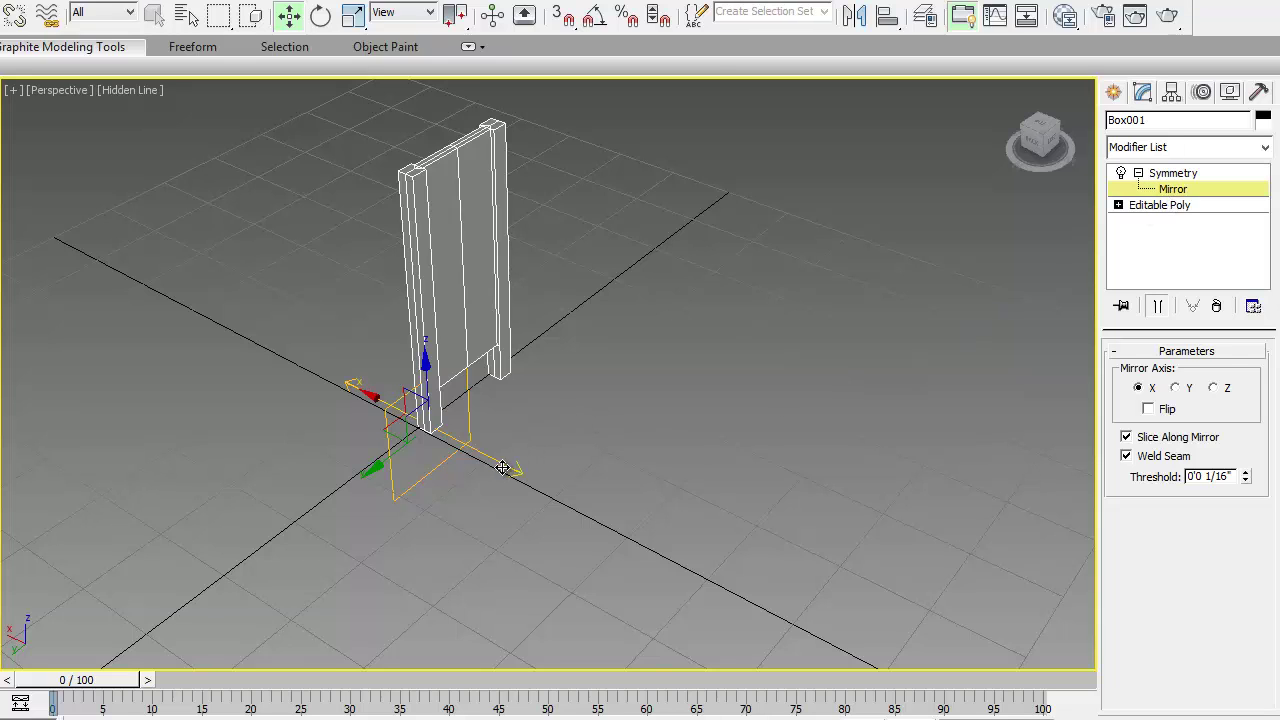
{"action": "left_click_drag", "start_coordinate": [502, 468], "coordinate": [659, 558]}
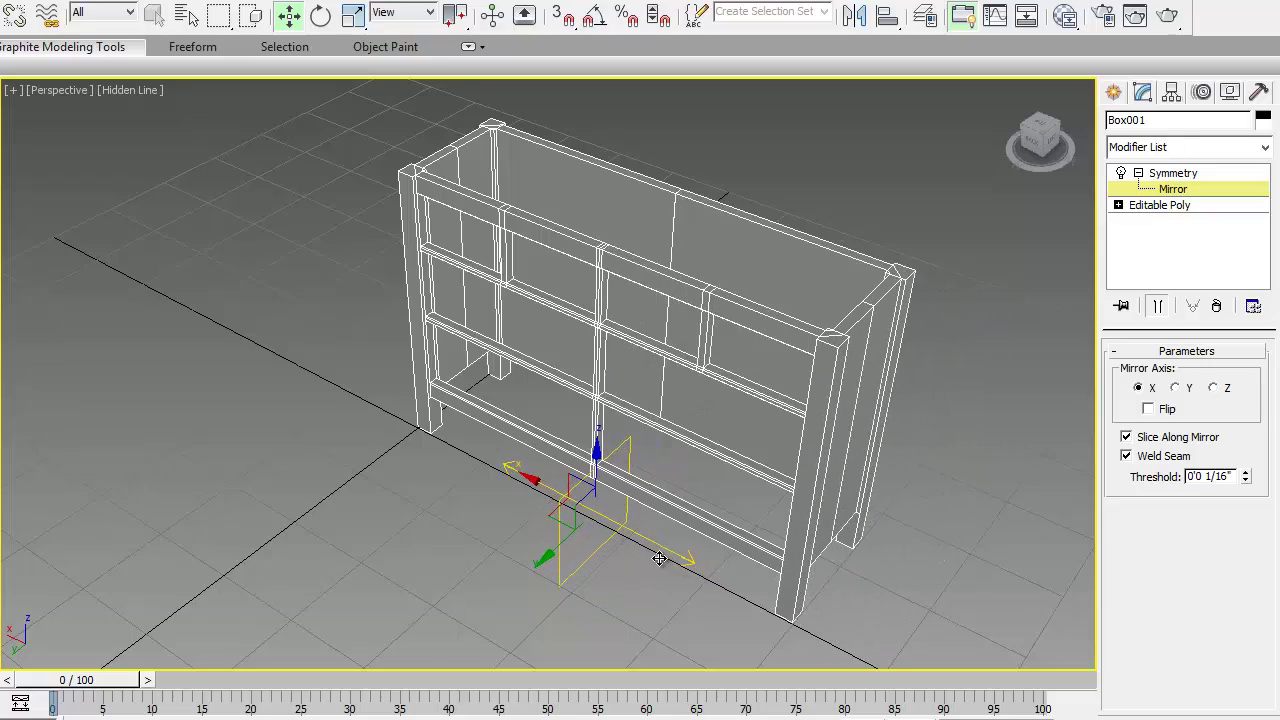
{"action": "scroll", "coordinate": [627, 437], "scroll_direction": "up", "scroll_amount": 4}
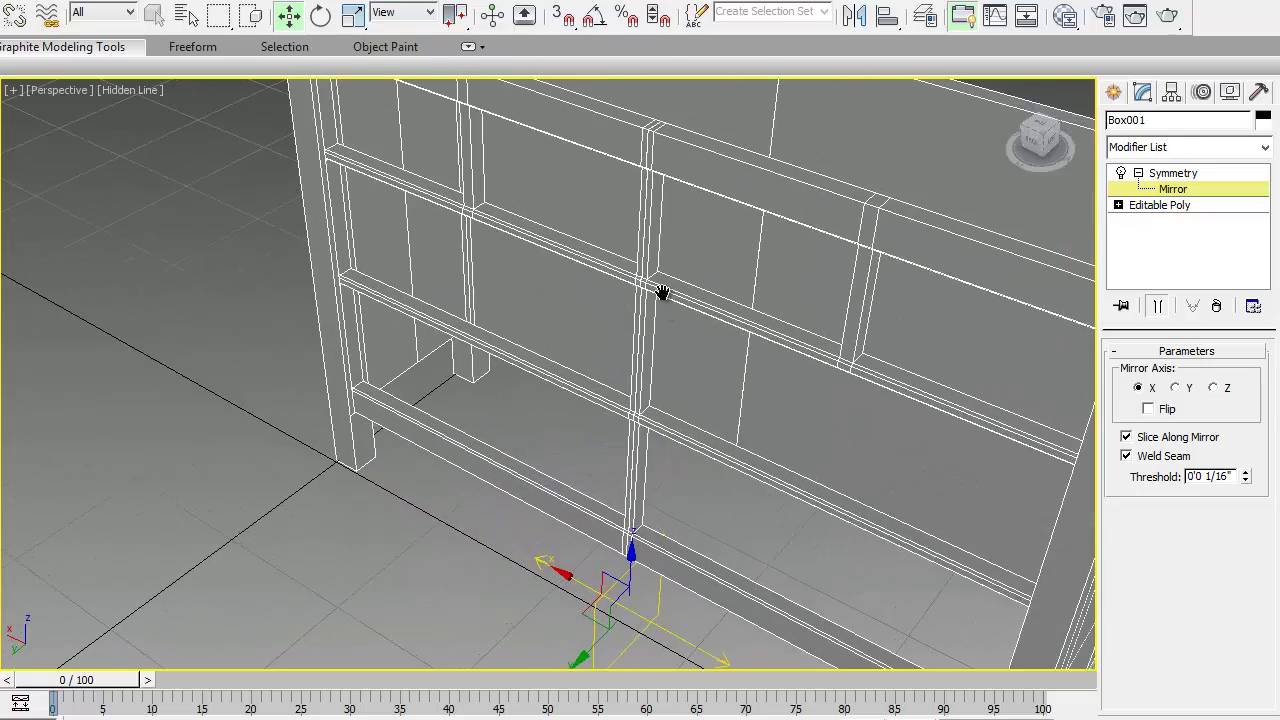
{"action": "middle_click_drag", "start_coordinate": [762, 413], "coordinate": [684, 350], "text": "alt"}
{"action": "scroll", "coordinate": [816, 390], "scroll_direction": "down", "scroll_amount": 4}
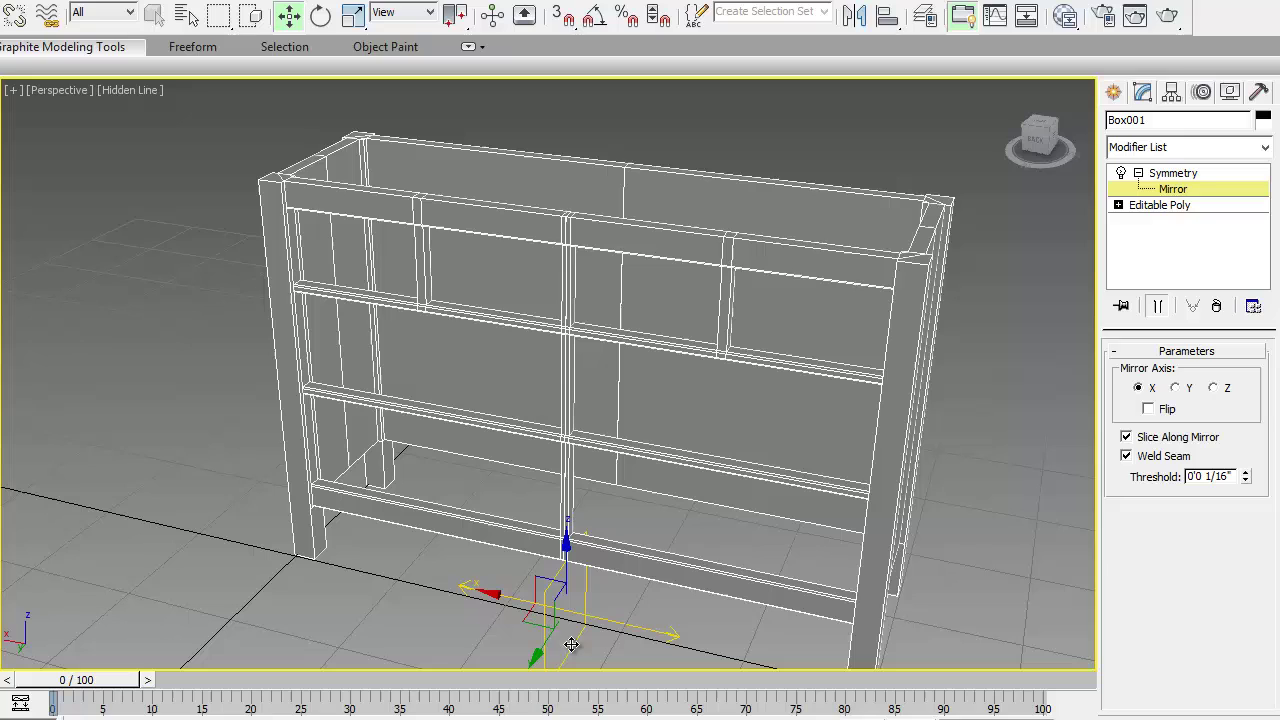
{"action": "middle_click_drag", "start_coordinate": [494, 697], "coordinate": [484, 652]}
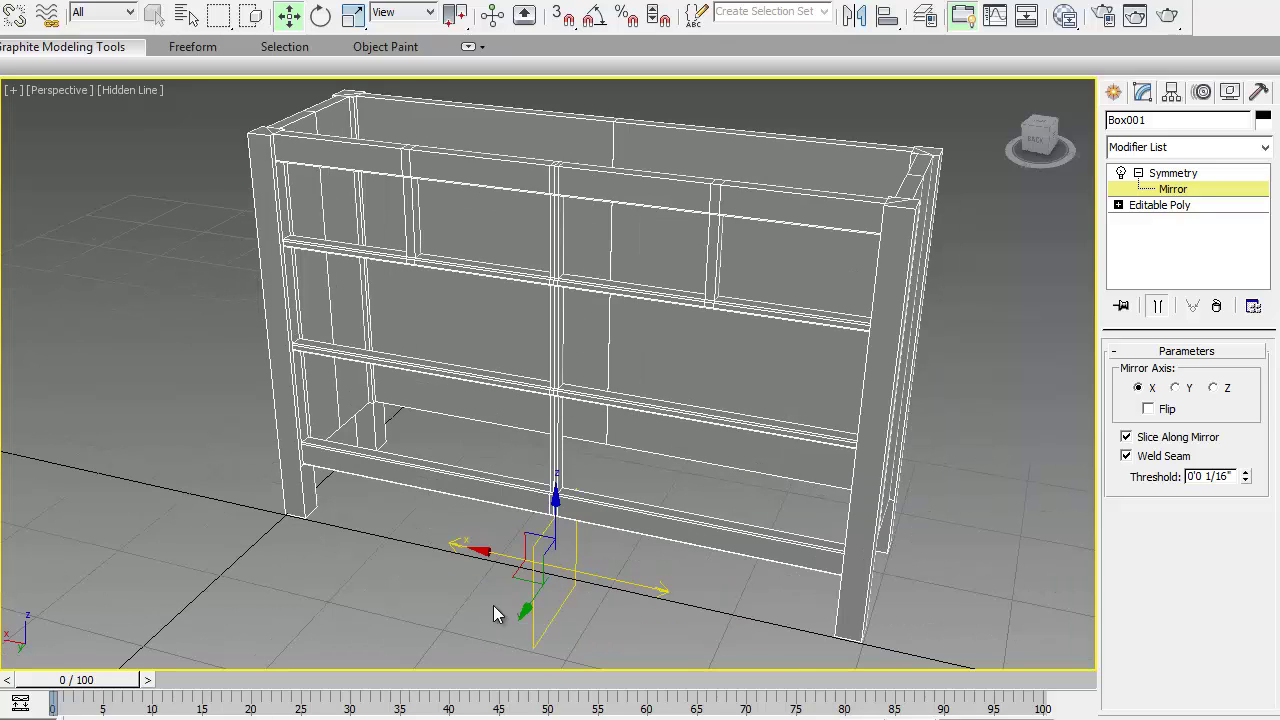
{"action": "left_click", "coordinate": [1172, 175]}
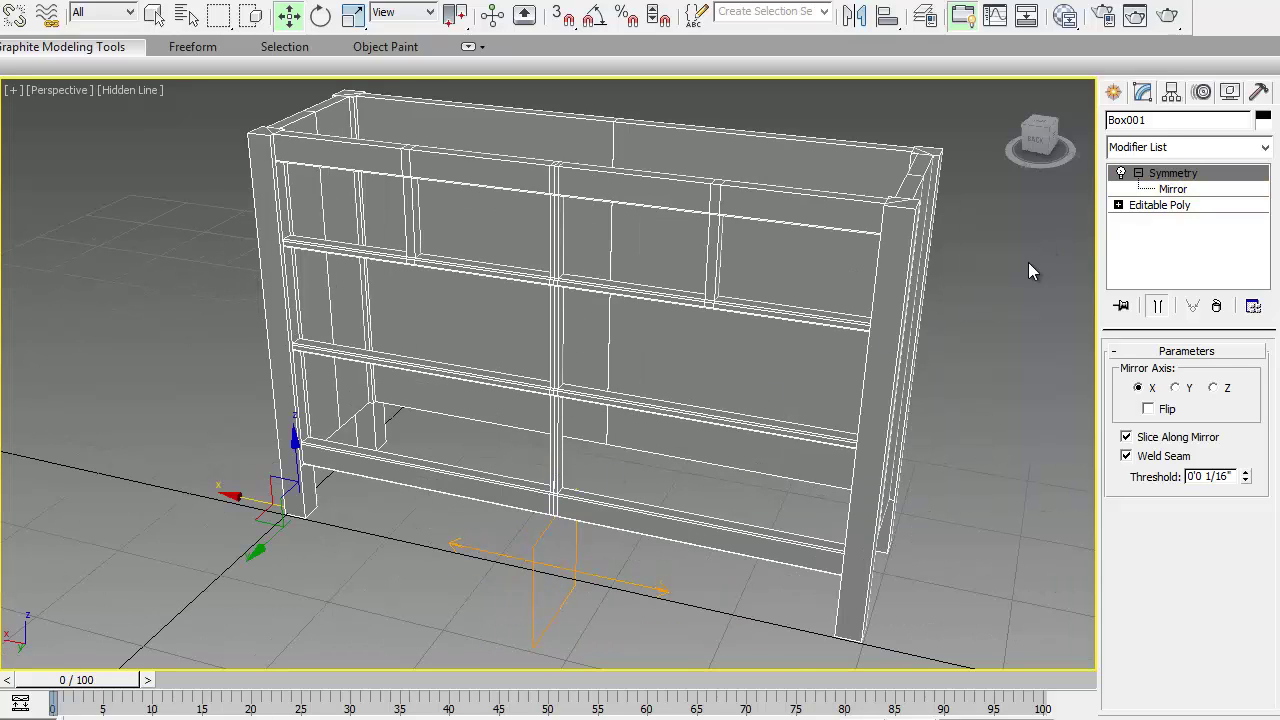
{"action": "left_click", "coordinate": [1005, 294]}
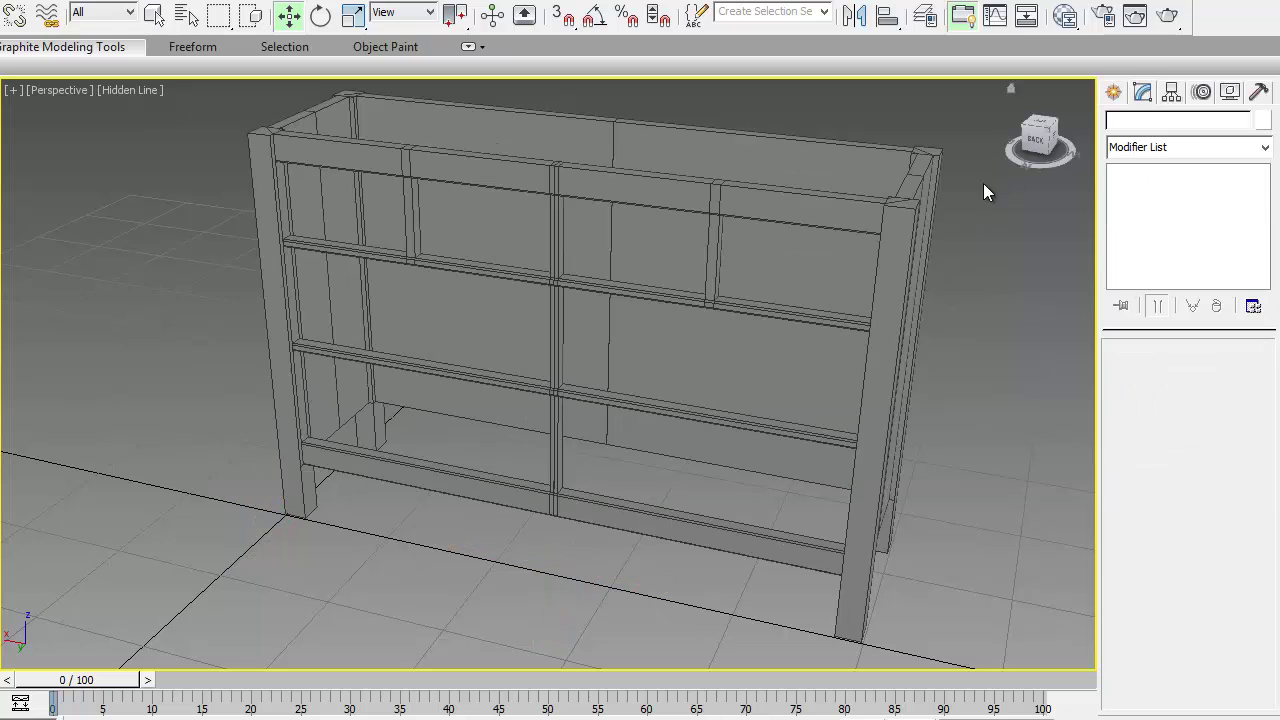
{"action": "left_click", "coordinate": [144, 91]}
{"action": "left_click", "coordinate": [179, 113]}
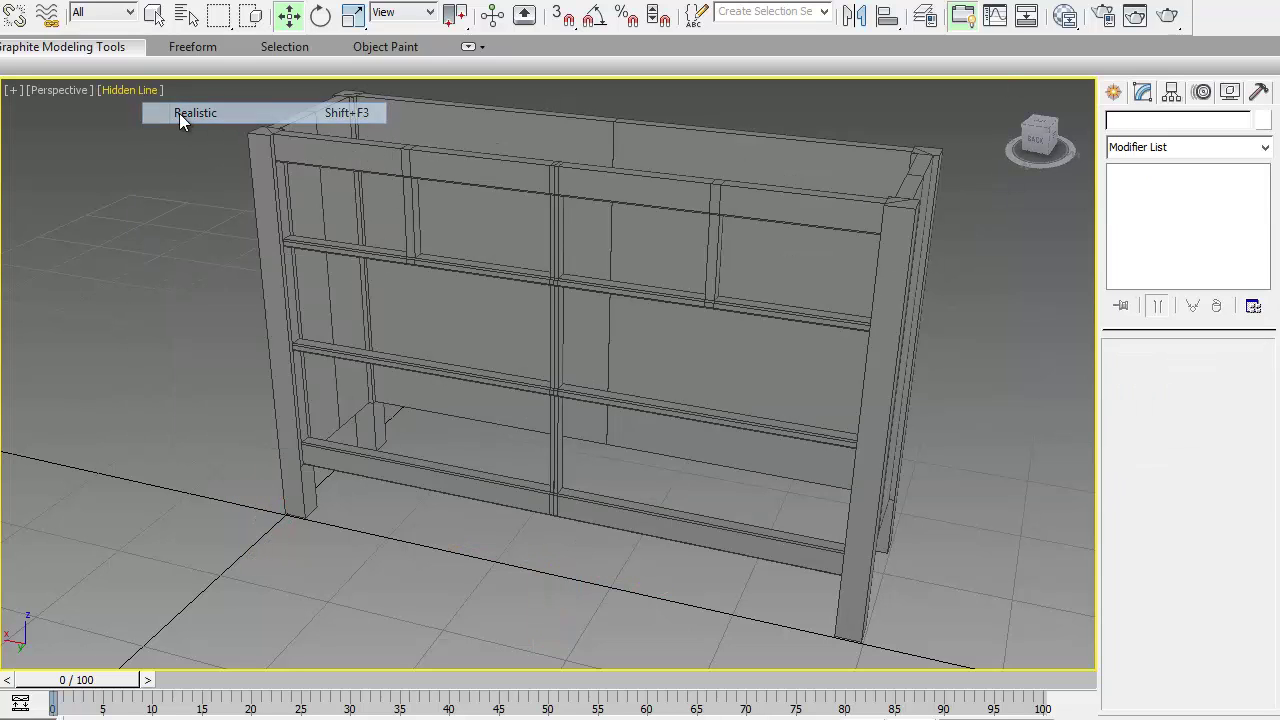
{"action": "mouse_move", "coordinate": [201, 192]}
{"action": "middle_mouse_down", "text": "alt"}
{"action": "mouse_move", "coordinate": [229, 213]}
{"action": "mouse_move", "coordinate": [214, 236]}
{"action": "mouse_move", "coordinate": [234, 215]}
{"action": "mouse_move", "coordinate": [245, 143]}
{"action": "mouse_move", "coordinate": [232, 237]}
{"action": "mouse_move", "coordinate": [219, 208]}
{"action": "middle_mouse_up", "text": "alt"}
{"action": "left_click", "coordinate": [121, 90]}
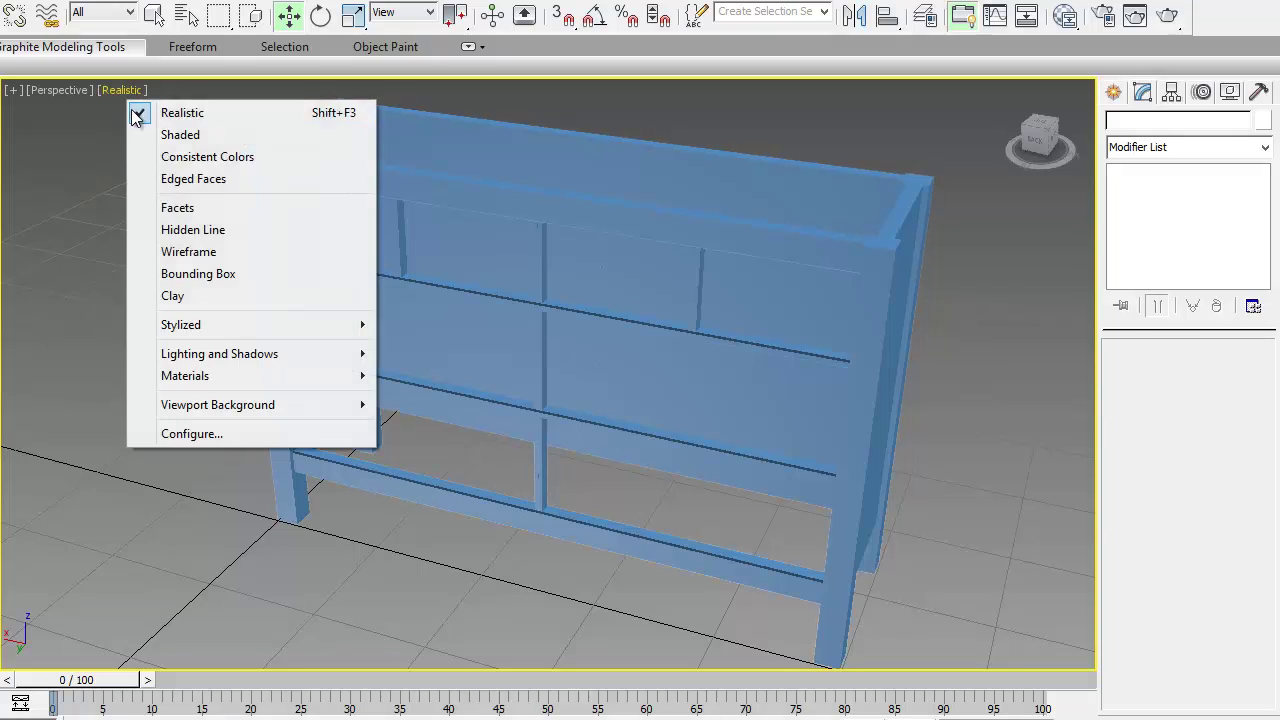
{"action": "left_click", "coordinate": [180, 228]}
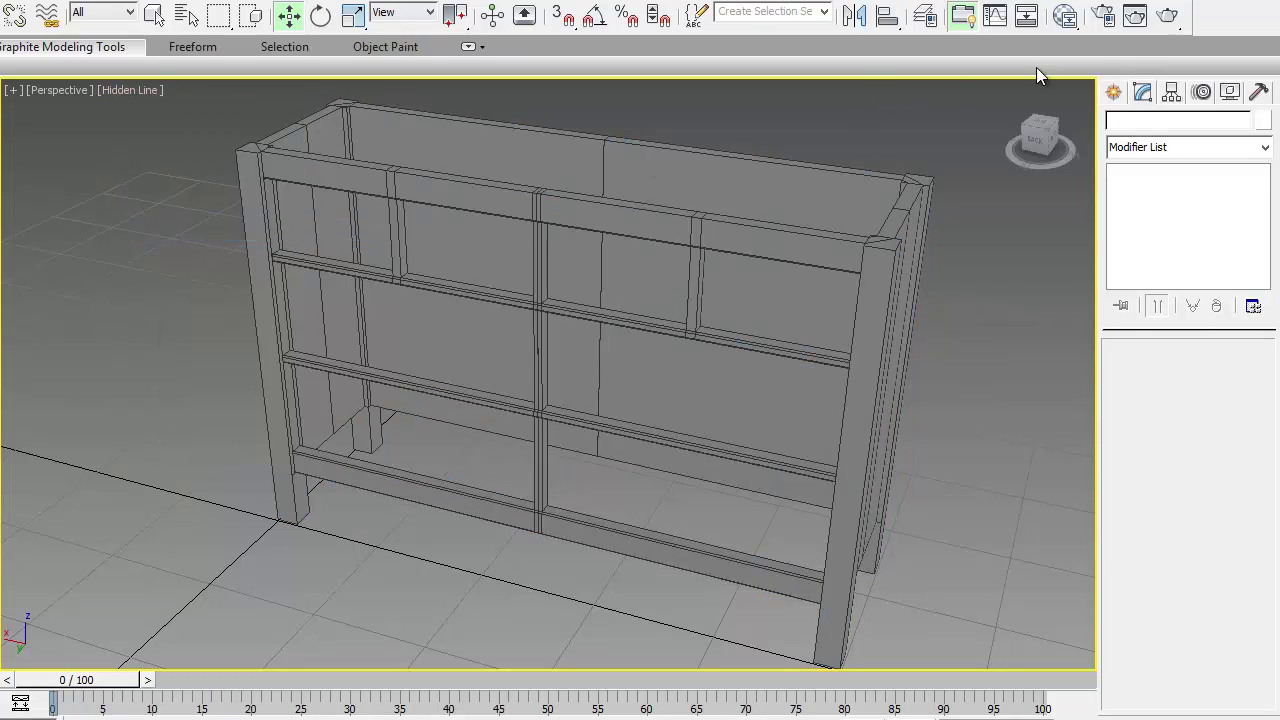
- Draw a new box over the frame footprint with a height of 1"
{"action": "left_click", "coordinate": [1113, 92]}
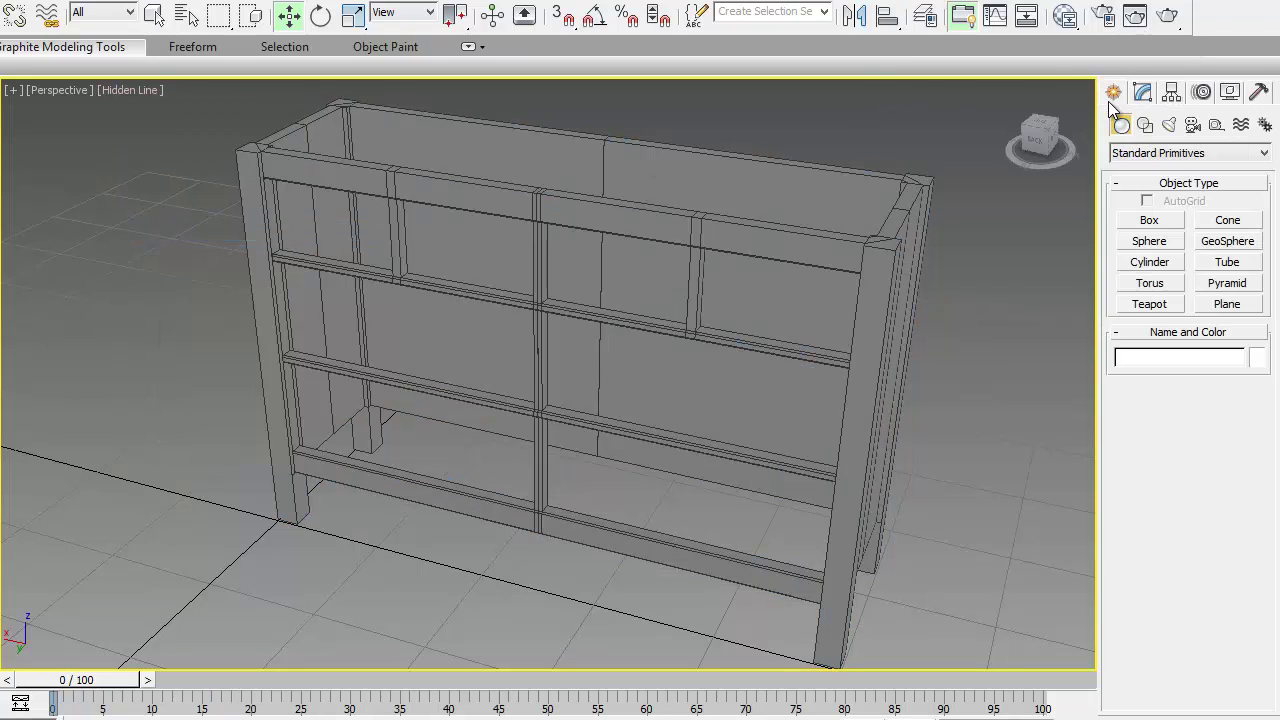
{"action": "left_click", "coordinate": [1149, 221]}
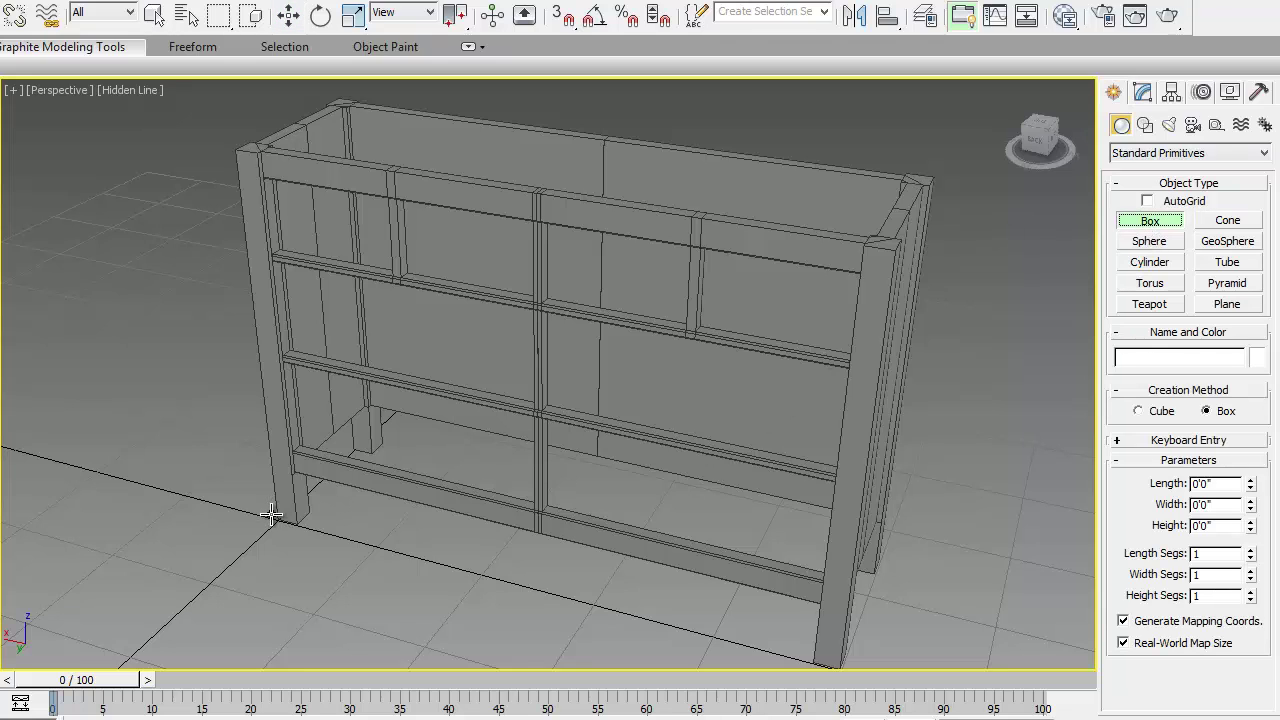
{"action": "left_click_drag", "start_coordinate": [265, 520], "coordinate": [889, 559]}
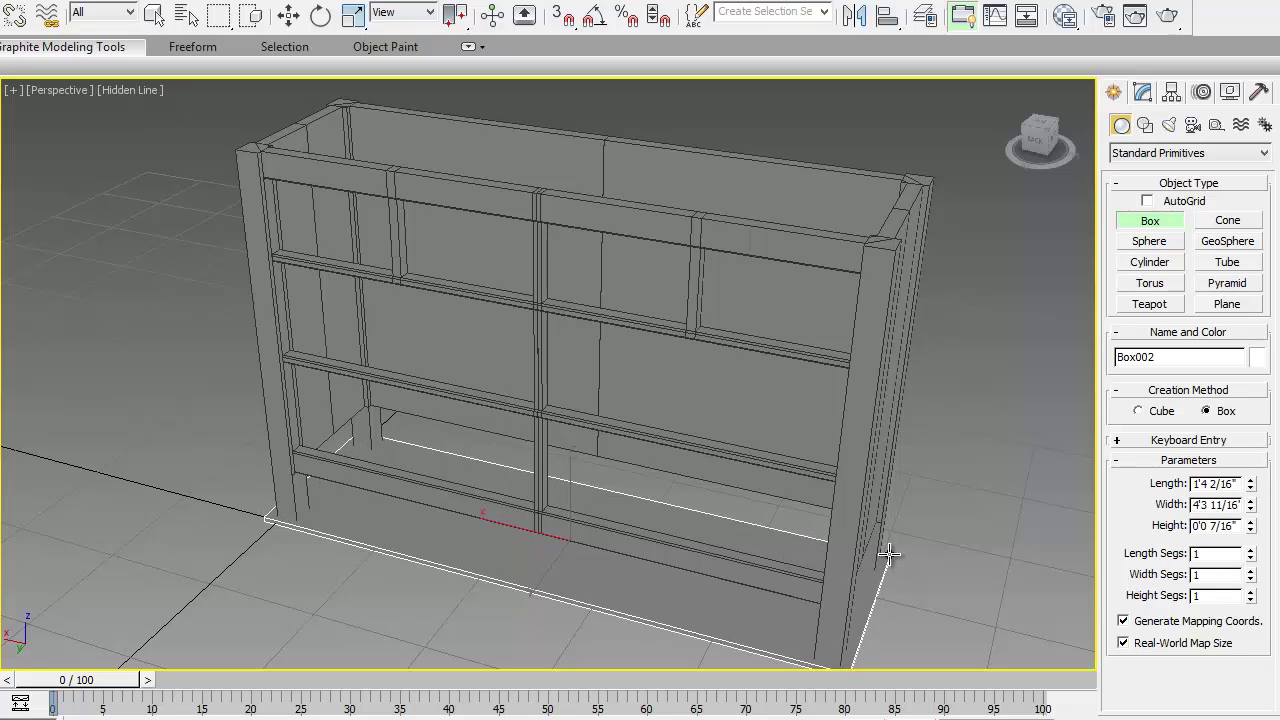
{"action": "left_click", "coordinate": [889, 549]}
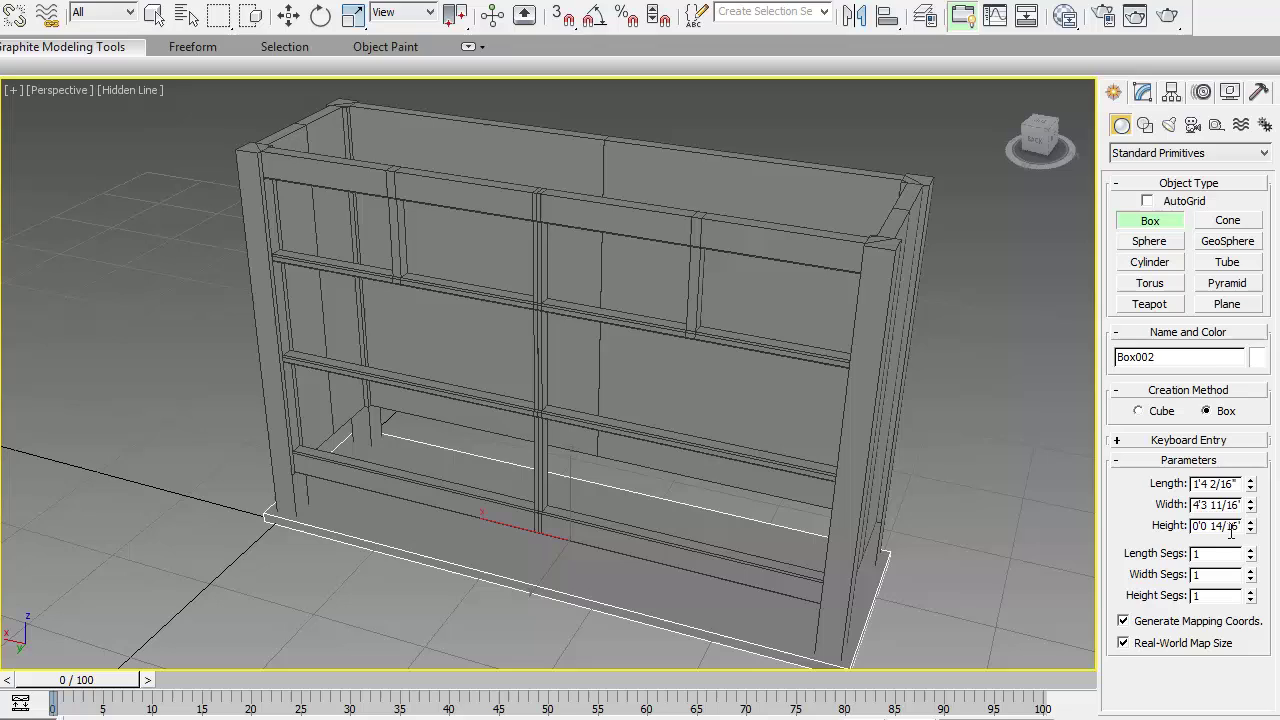
{"action": "left_click_drag", "start_coordinate": [1243, 527], "coordinate": [1185, 531]}
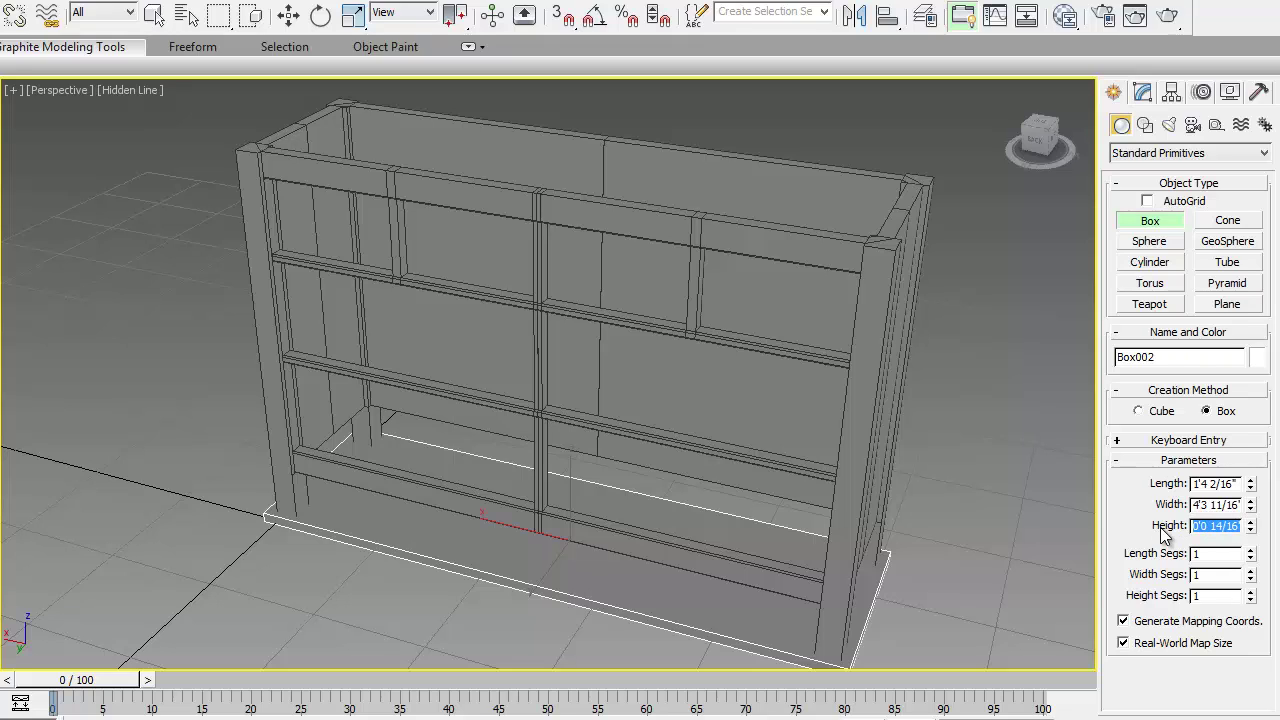
{"action": "type", "text": "1"}
{"action": "key", "text": "Return"}
- Move the slab up along Z until it rests on top of the cabinet frame
{"action": "key", "text": "w"}
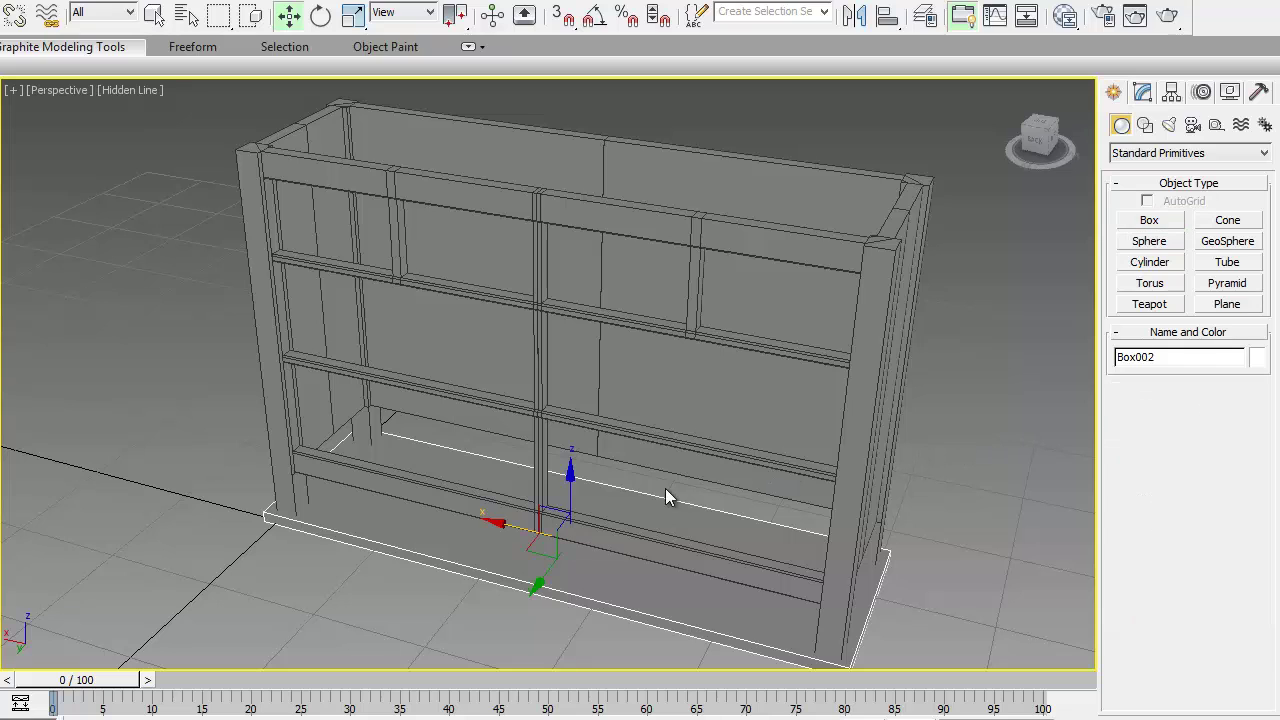
{"action": "left_click_drag", "start_coordinate": [575, 492], "coordinate": [592, 122]}
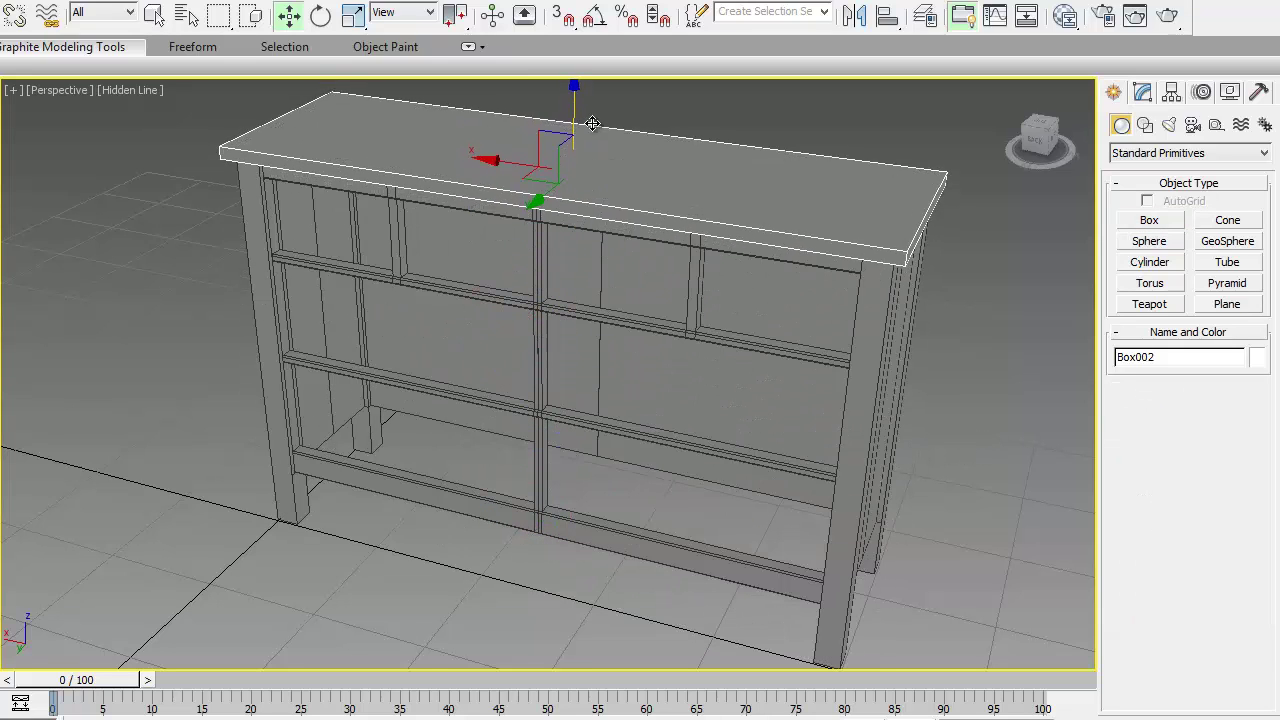
{"action": "middle_click_drag", "start_coordinate": [580, 369], "coordinate": [624, 415]}
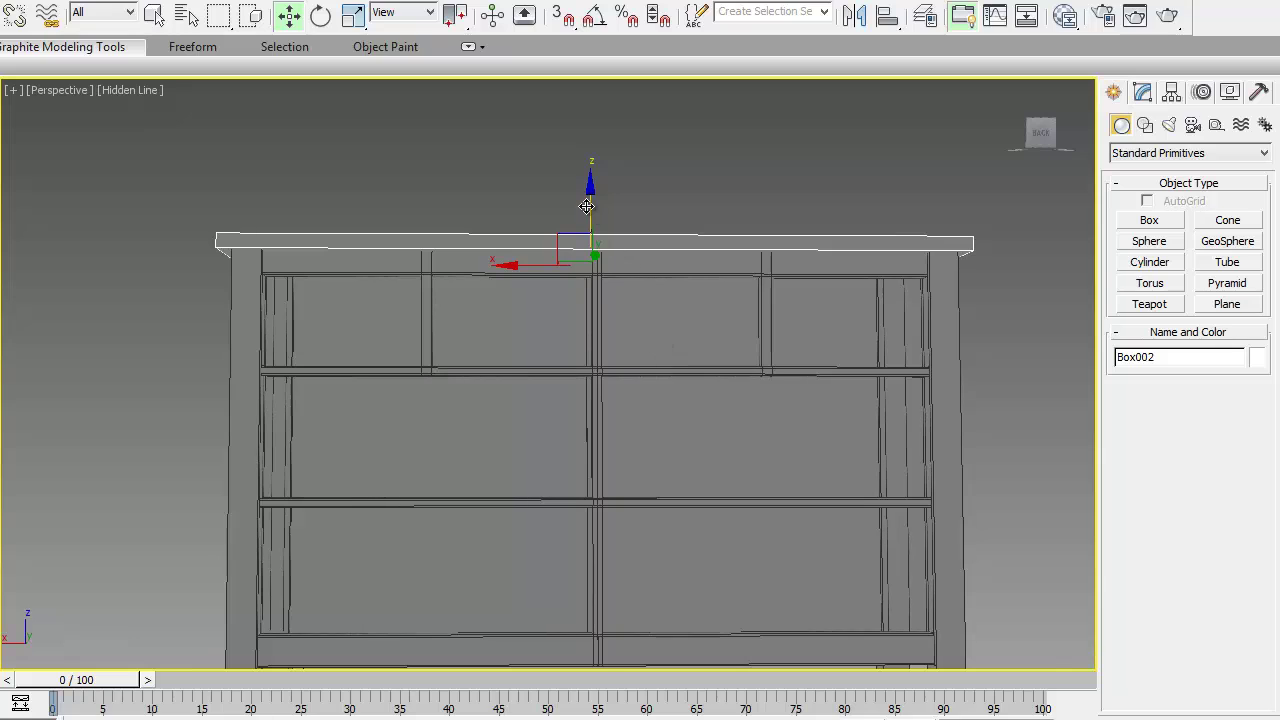
{"action": "mouse_move", "coordinate": [586, 205]}
{"action": "left_mouse_down"}
{"action": "mouse_move", "coordinate": [587, 168]}
{"action": "mouse_move", "coordinate": [586, 200]}
{"action": "left_mouse_up"}
{"action": "middle_click_drag", "start_coordinate": [586, 200], "coordinate": [593, 225], "text": "alt"}
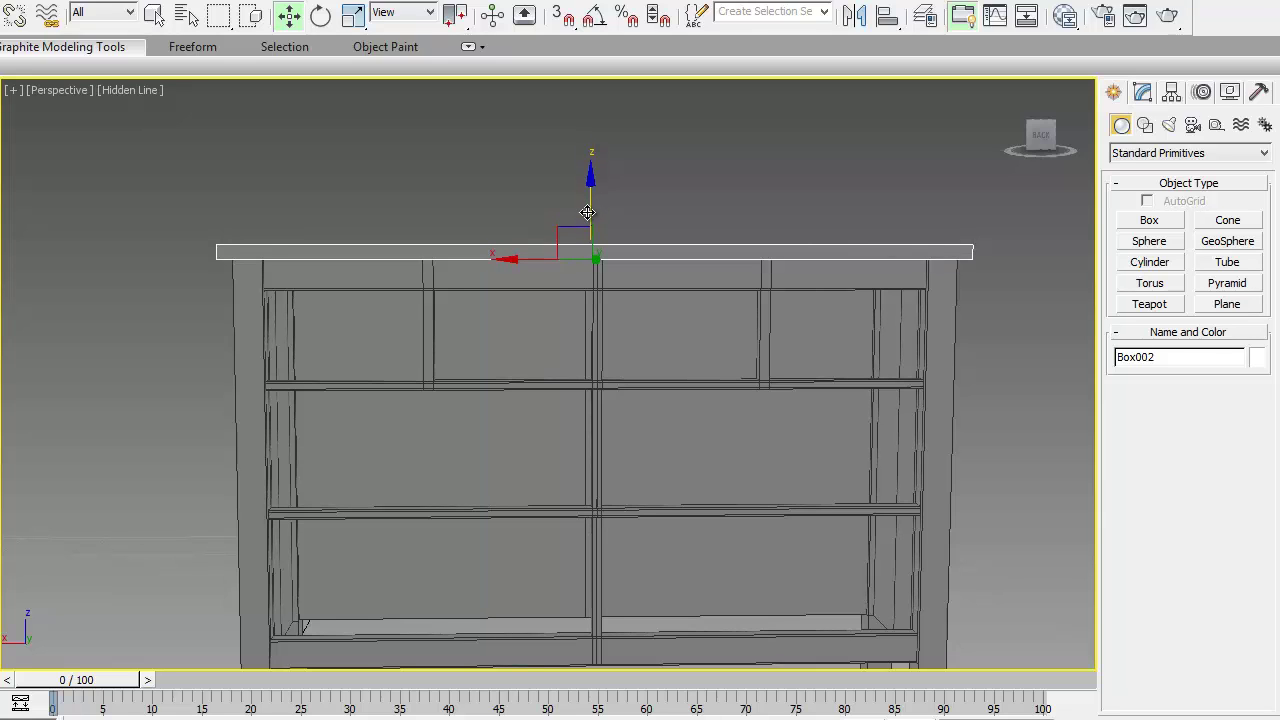
{"action": "left_click_drag", "start_coordinate": [587, 212], "coordinate": [587, 210]}
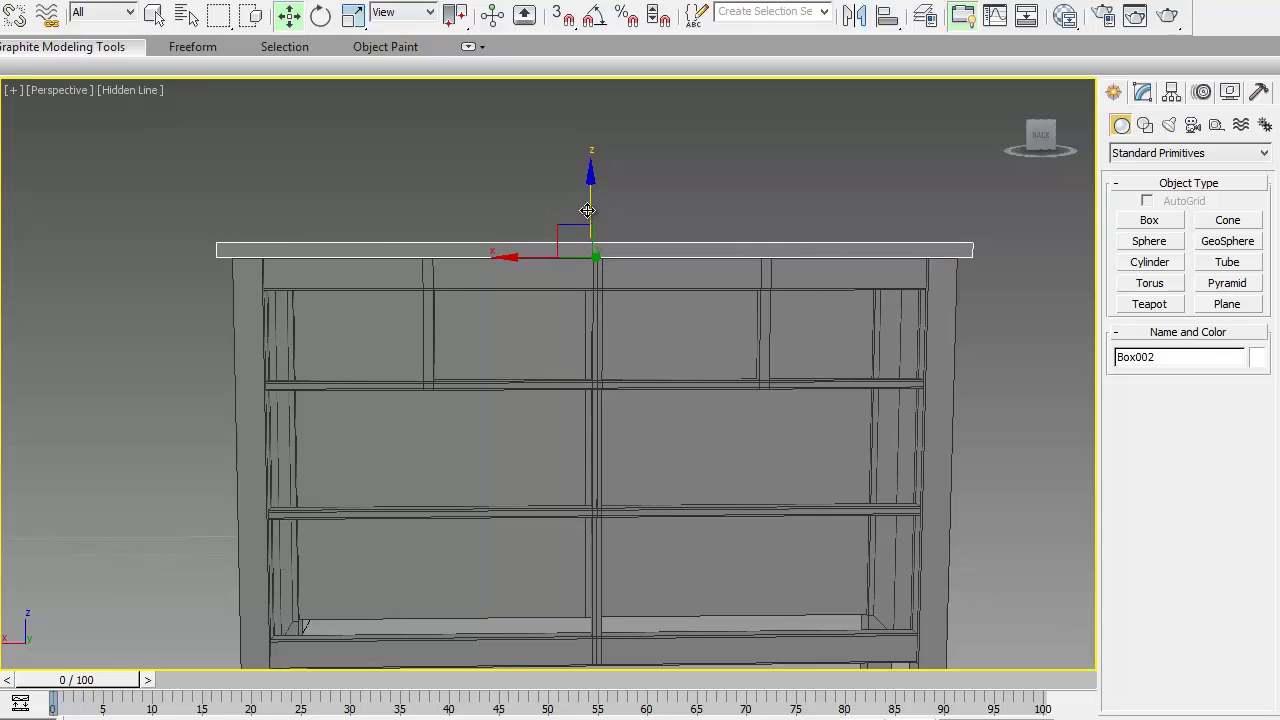
{"action": "middle_click_drag", "start_coordinate": [629, 309], "coordinate": [560, 200], "text": "alt"}
- Convert the top board Box002 to an Editable Poly
{"action": "right_click", "coordinate": [500, 136]}
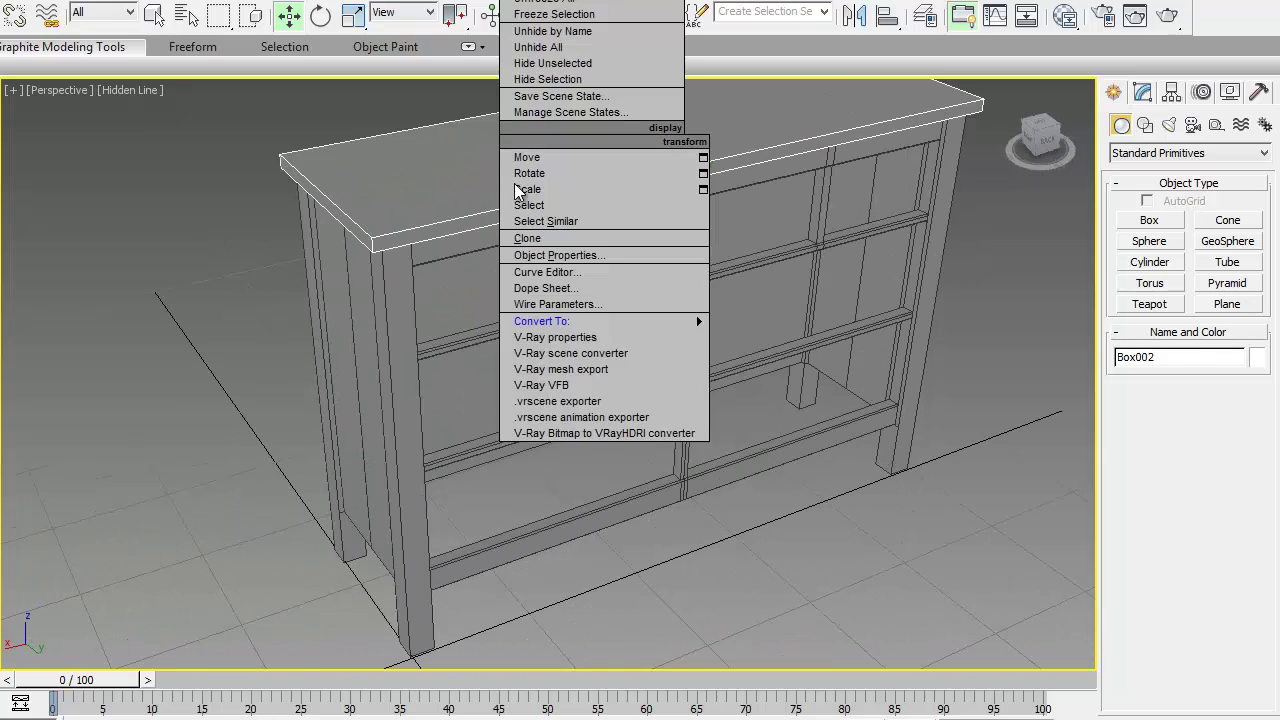
{"action": "mouse_move", "coordinate": [573, 323]}
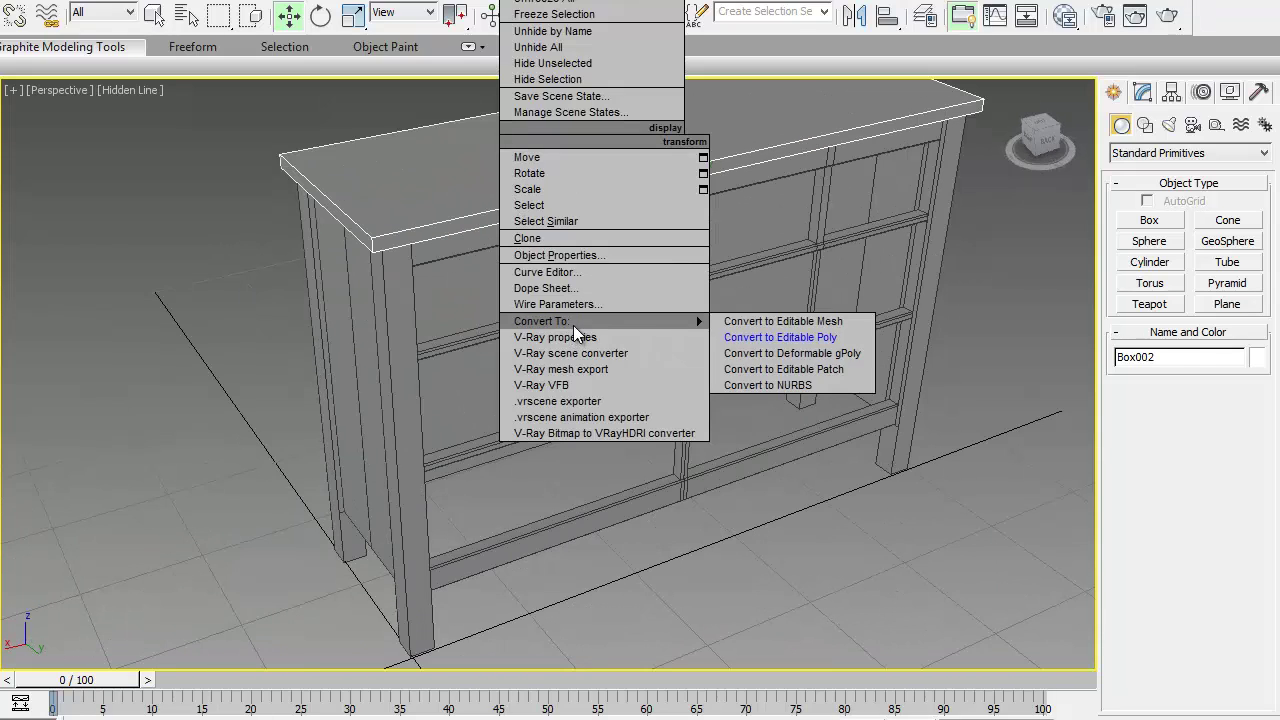
{"action": "left_click", "coordinate": [810, 337]}
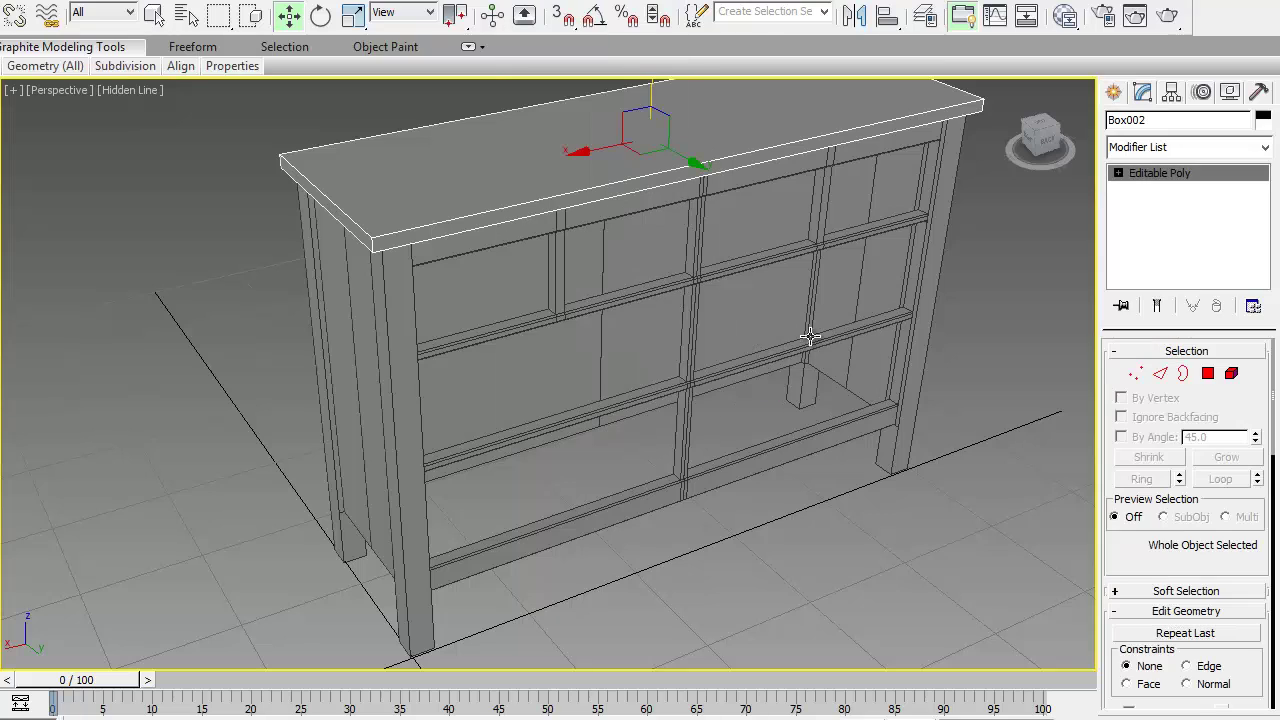
- Chamfer the board's top edges by 0'0 1/16" with 1 segment
{"action": "left_click", "coordinate": [1160, 374]}
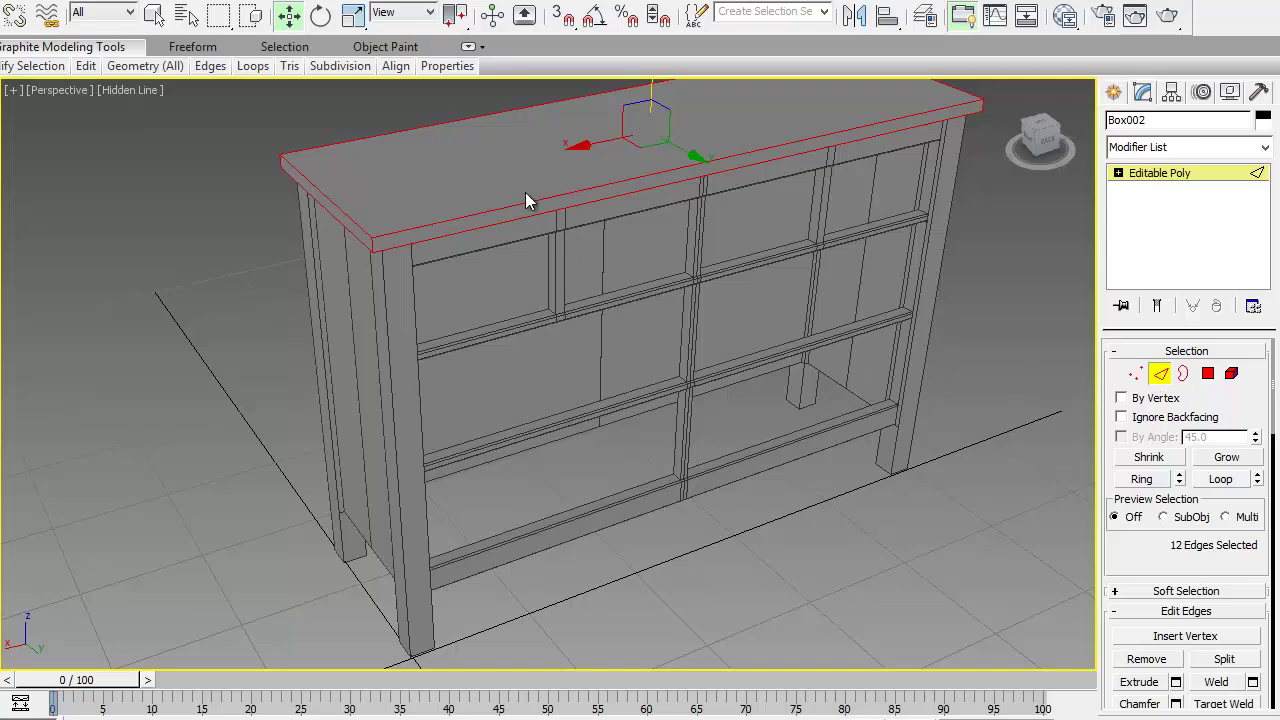
{"action": "left_click", "coordinate": [1176, 704]}
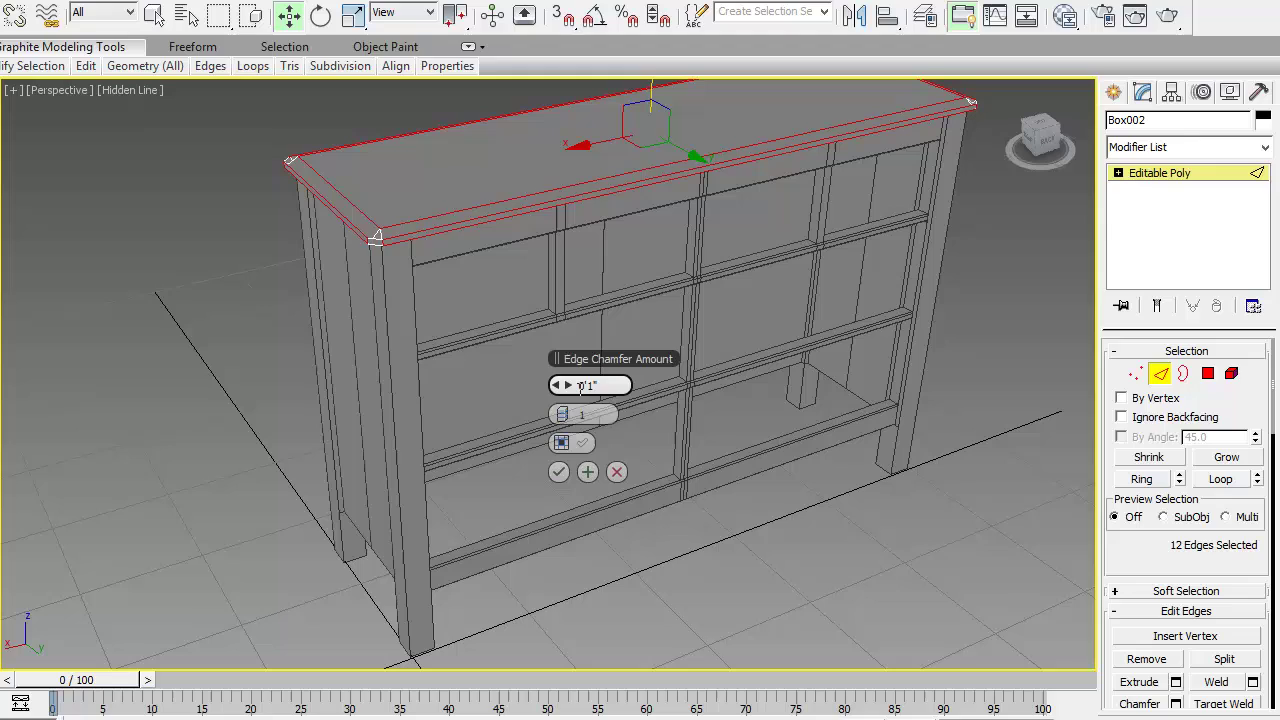
{"action": "left_click_drag", "start_coordinate": [568, 385], "coordinate": [597, 385]}
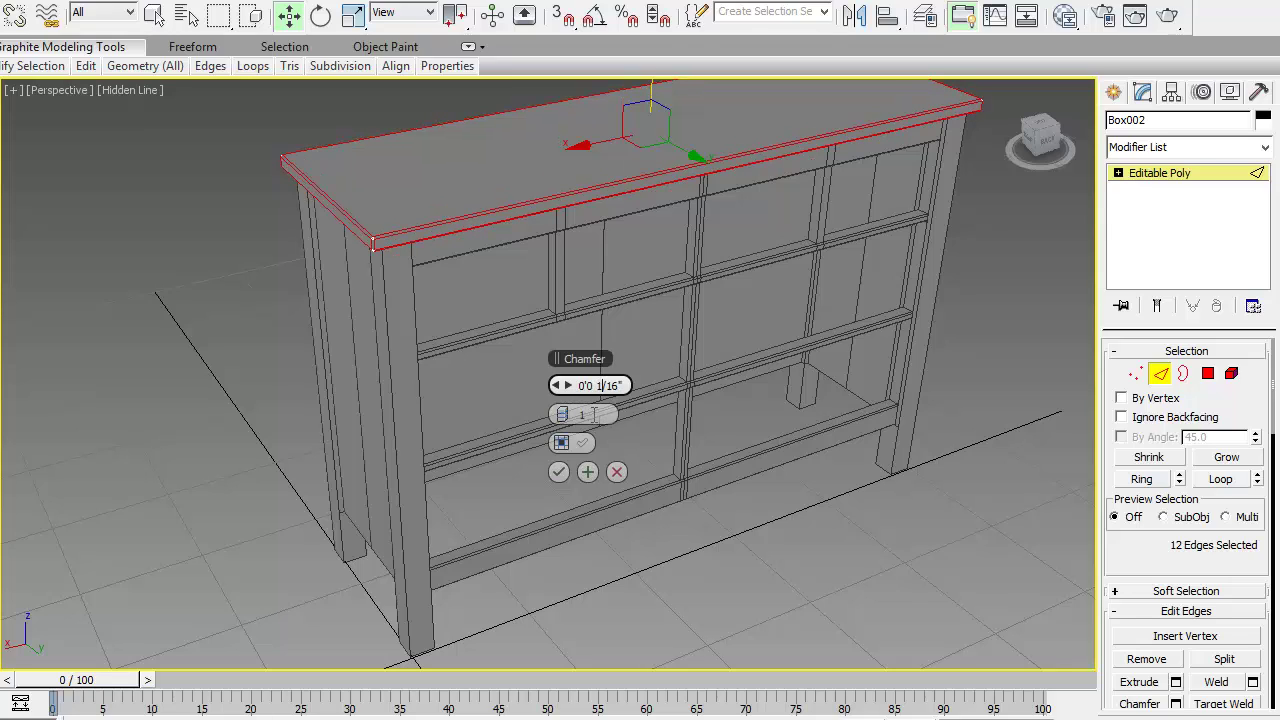
{"action": "left_click", "coordinate": [593, 414]}
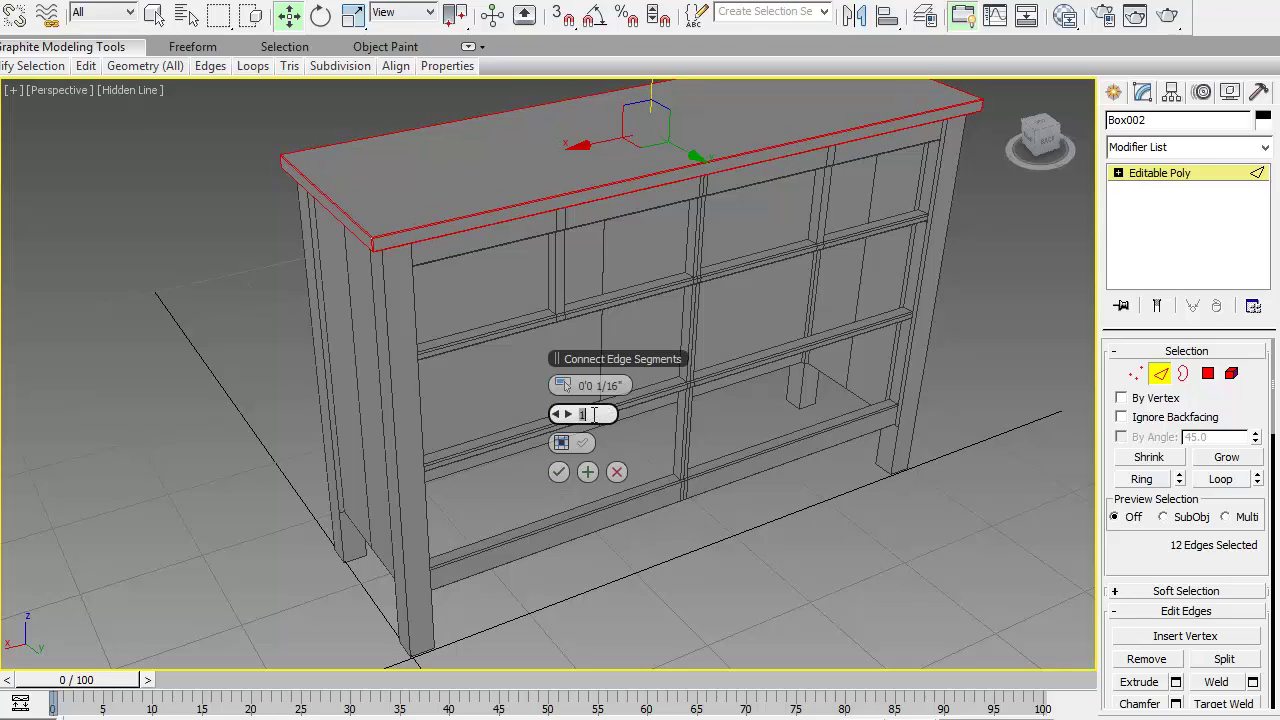
{"action": "left_click", "coordinate": [557, 472]}
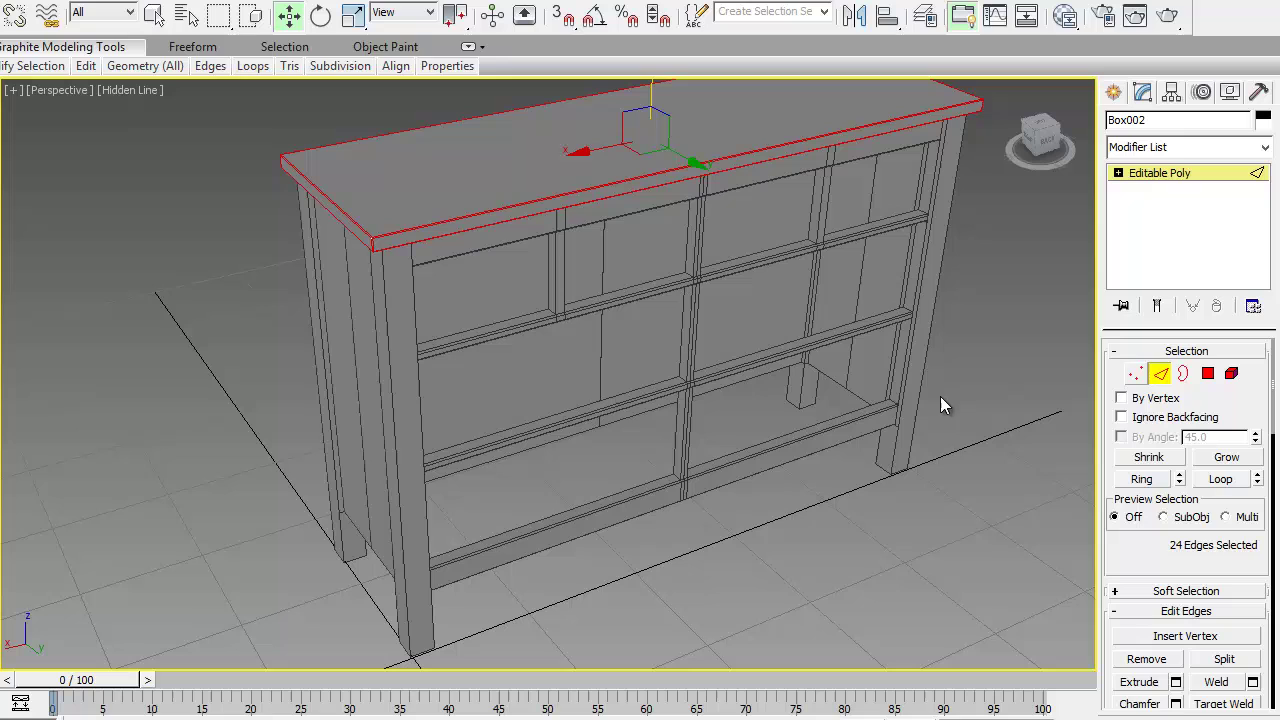
{"action": "left_click", "coordinate": [422, 420]}
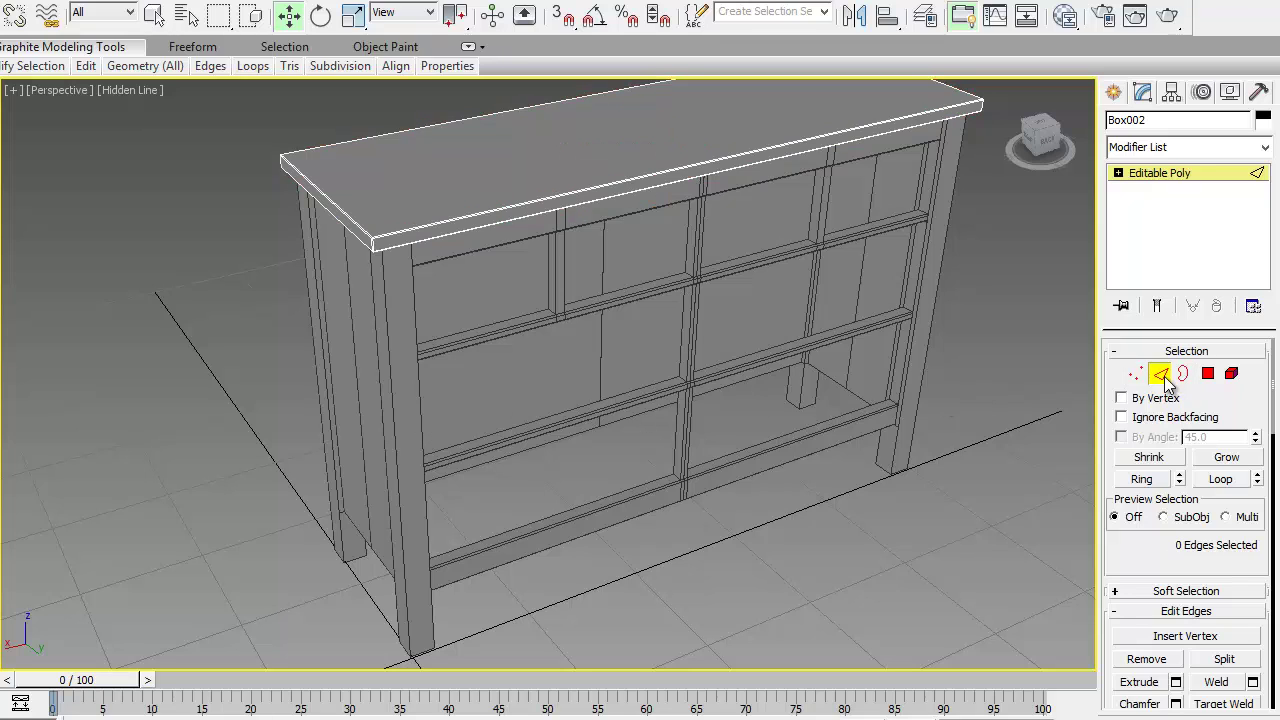
- Select the six vertical corner edges of Box001's side posts and legs
{"action": "left_click", "coordinate": [1160, 375]}
{"action": "left_click", "coordinate": [394, 378]}
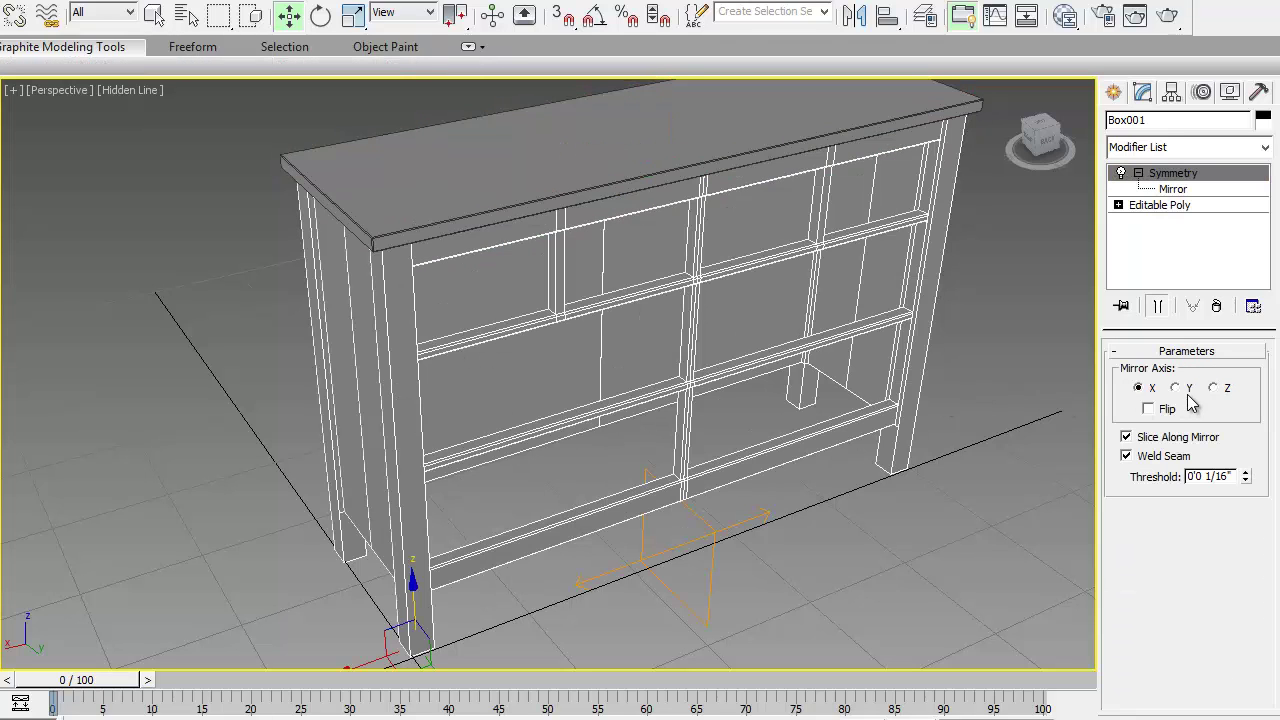
{"action": "left_click", "coordinate": [1160, 204]}
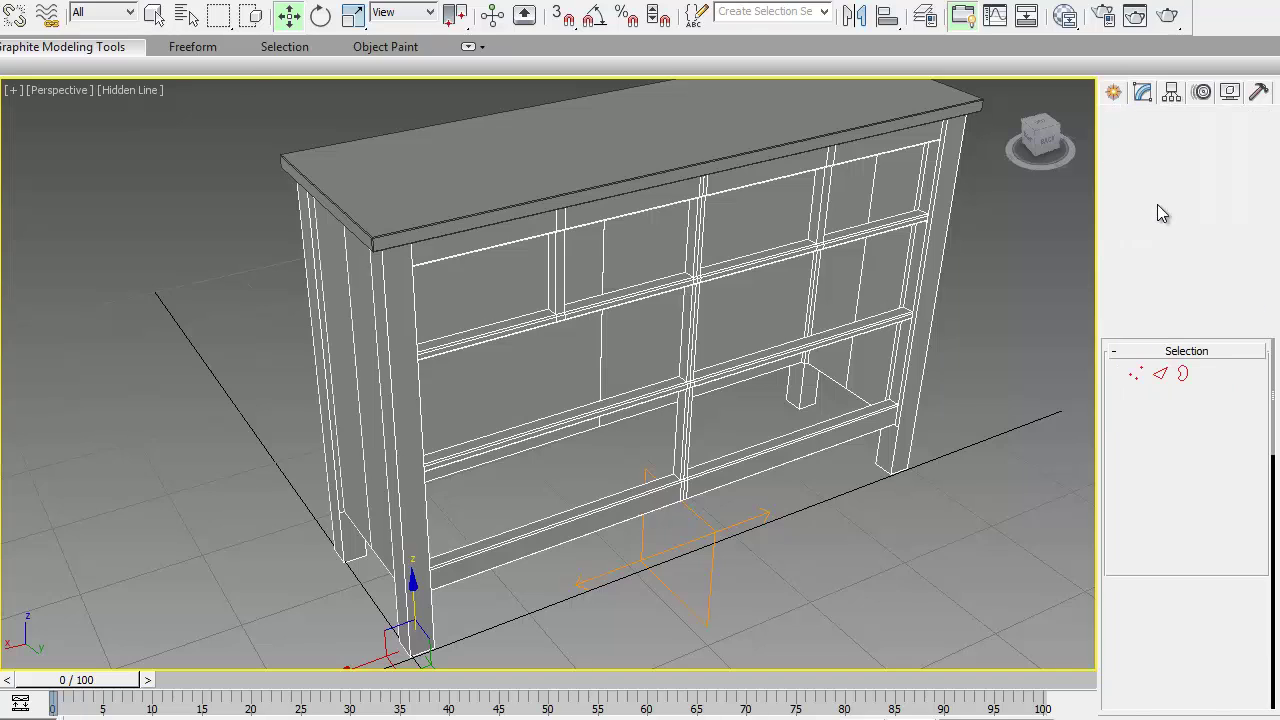
{"action": "left_click", "coordinate": [1160, 373]}
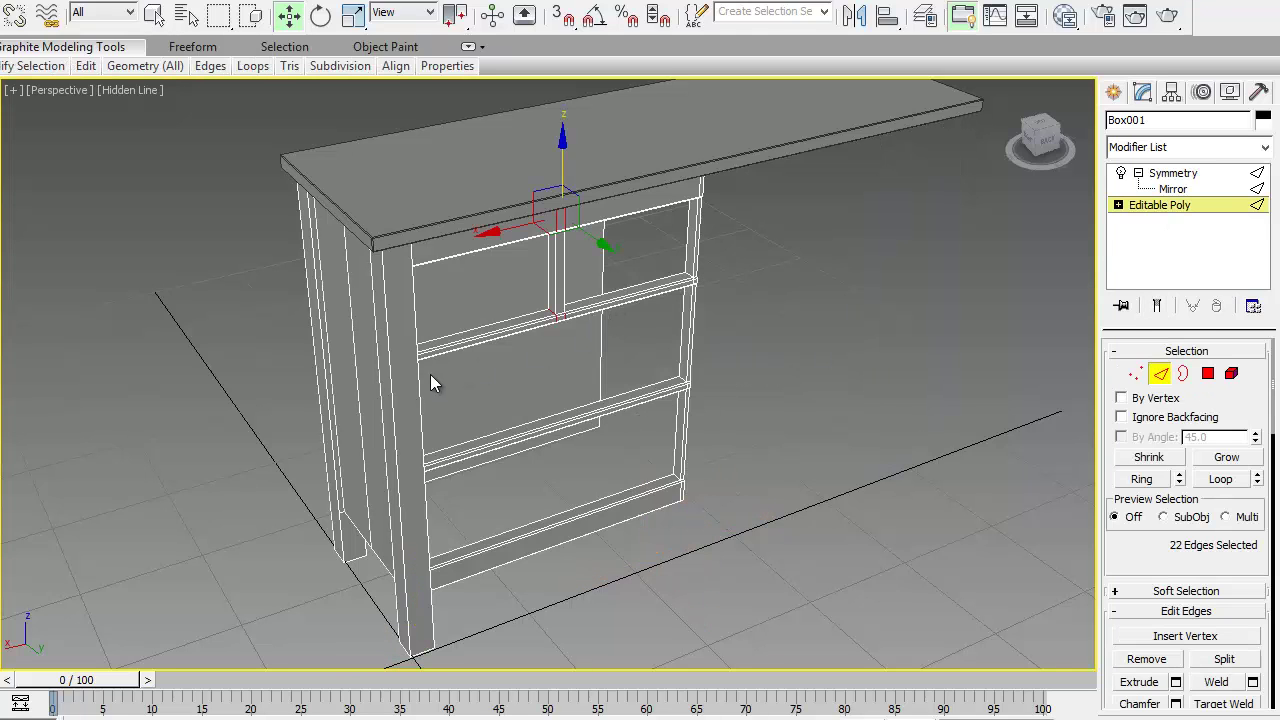
{"action": "left_click", "coordinate": [391, 379]}
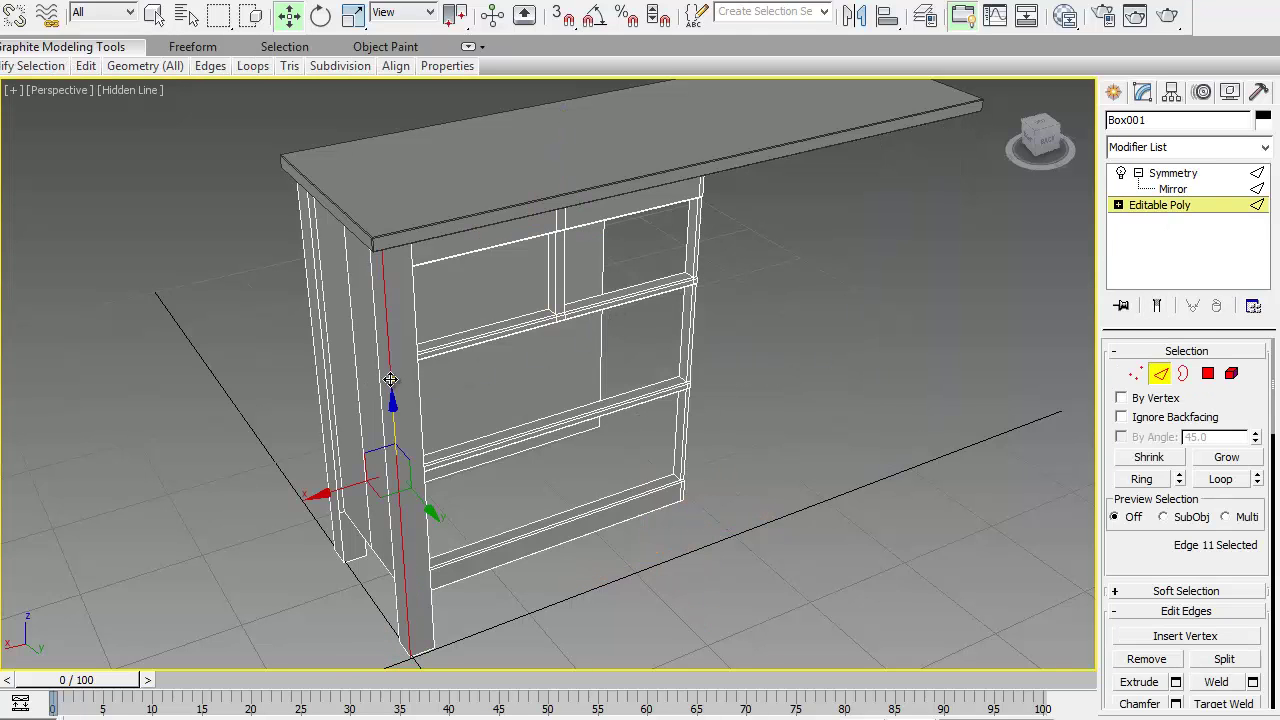
{"action": "left_click", "coordinate": [314, 385], "text": "ctrl"}
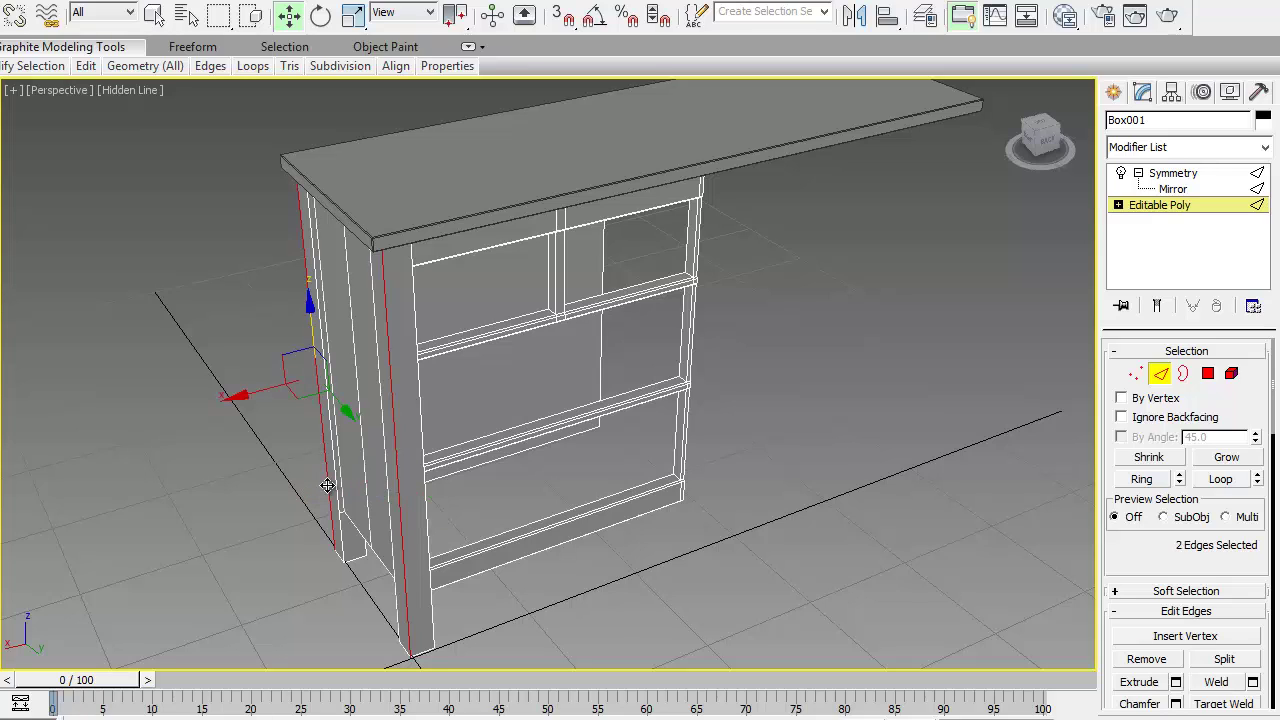
{"action": "left_click", "coordinate": [432, 606], "text": "ctrl"}
{"action": "middle_click_drag", "start_coordinate": [497, 600], "coordinate": [413, 587], "text": "alt"}
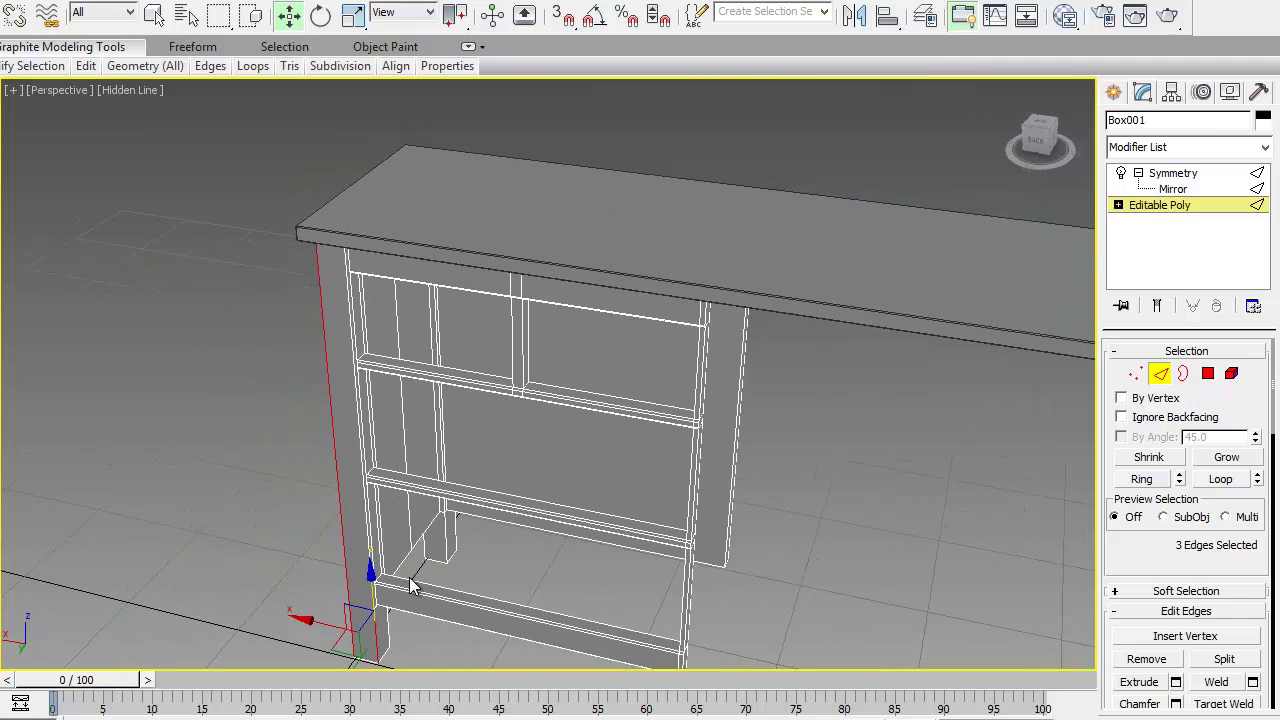
{"action": "left_click", "coordinate": [368, 541], "text": "ctrl"}
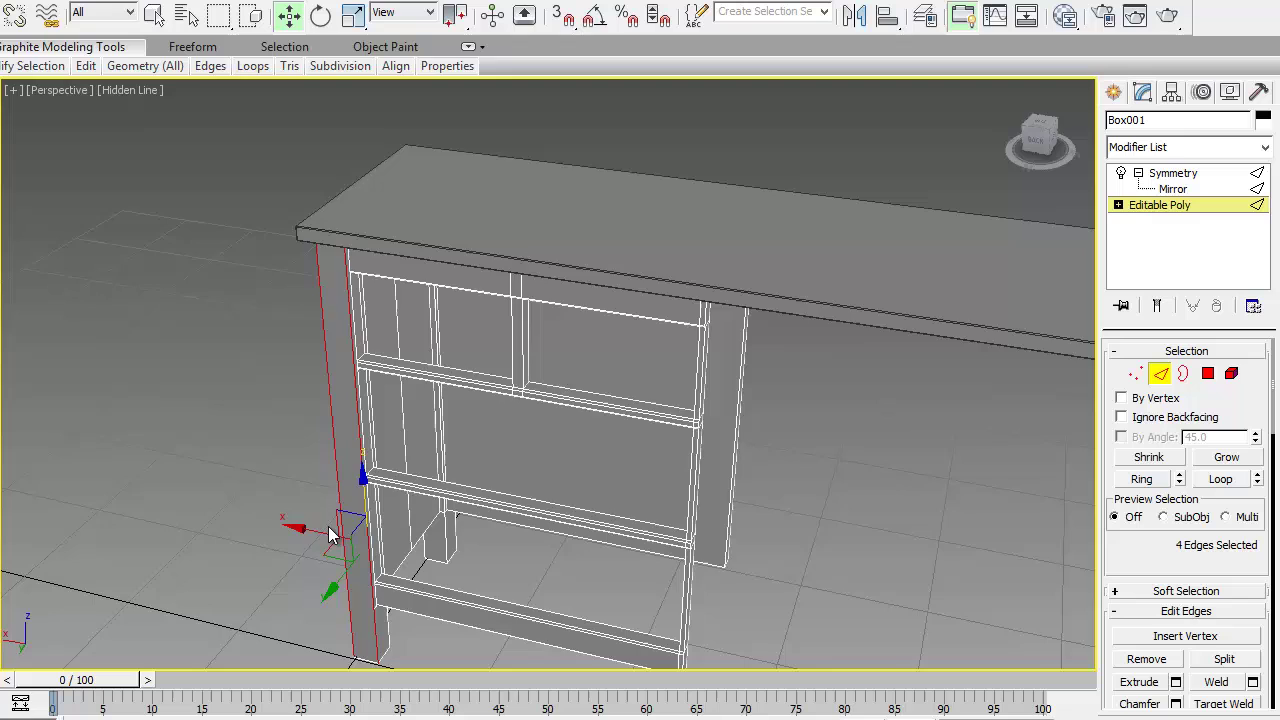
{"action": "middle_click_drag", "start_coordinate": [334, 529], "coordinate": [446, 518], "text": "alt"}
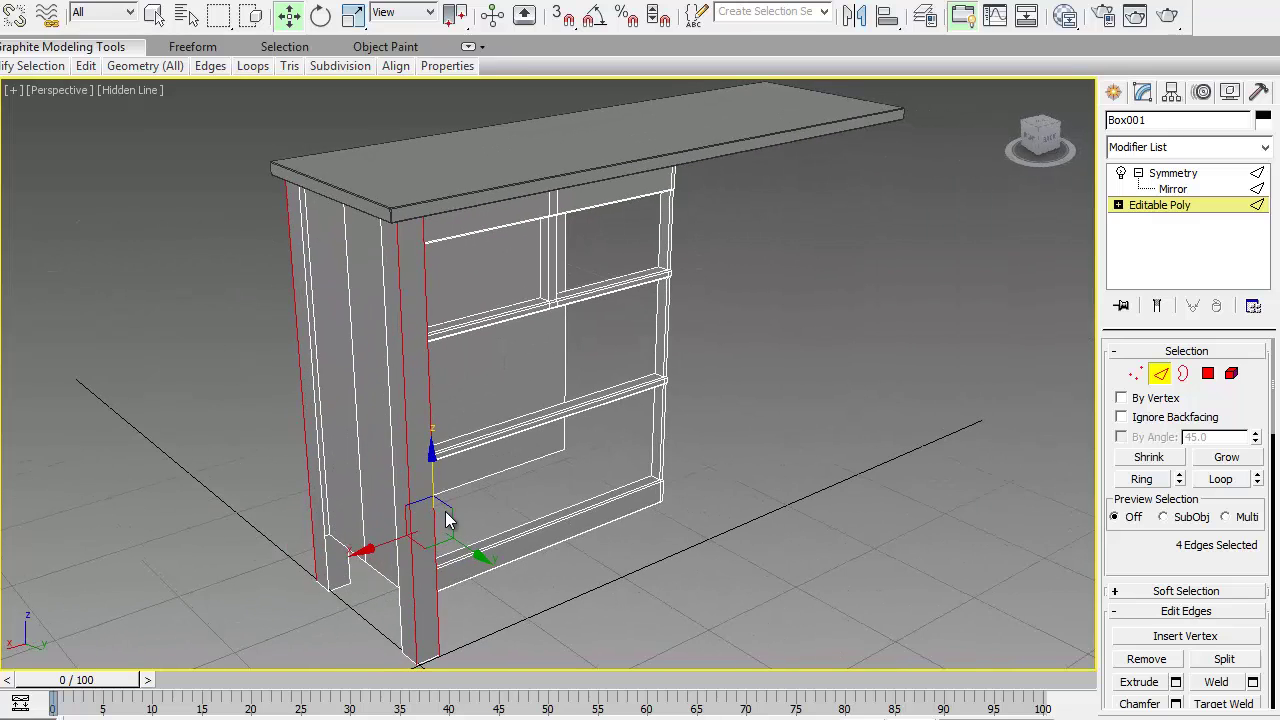
{"action": "left_click", "coordinate": [329, 562], "text": "ctrl"}
{"action": "left_click", "coordinate": [316, 452], "text": "ctrl"}
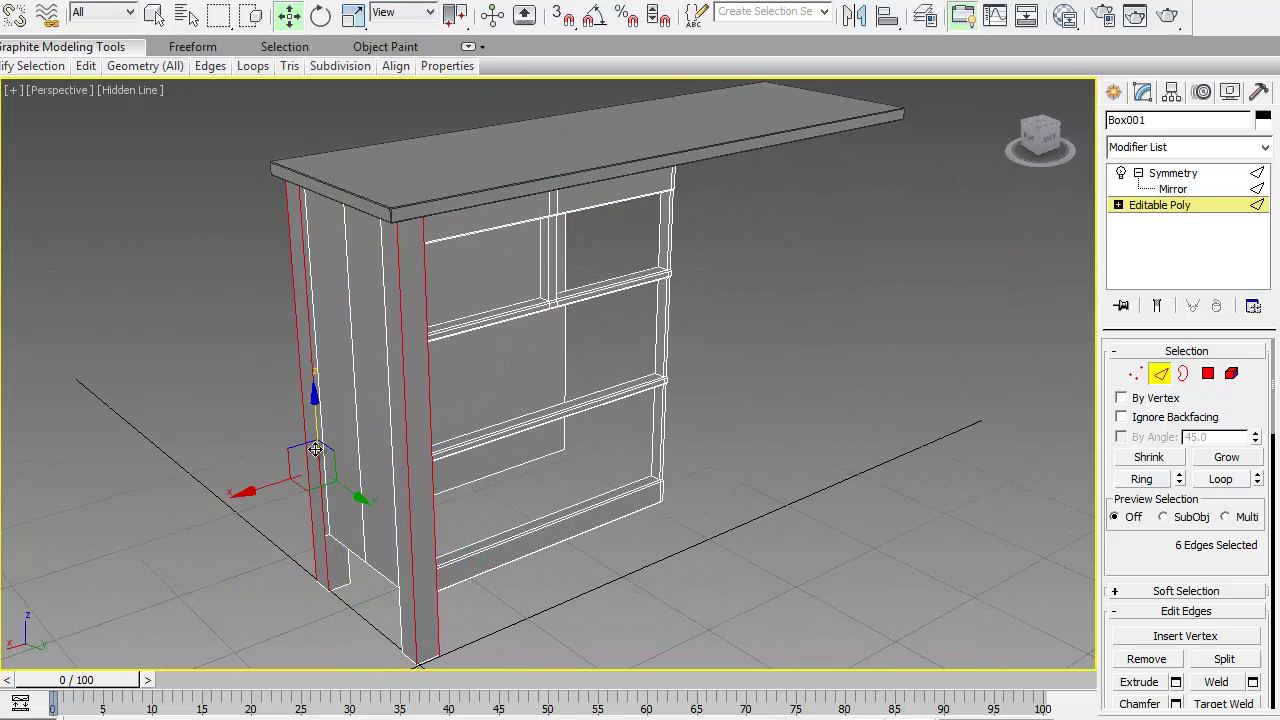
{"action": "middle_click_drag", "start_coordinate": [630, 538], "coordinate": [685, 390]}
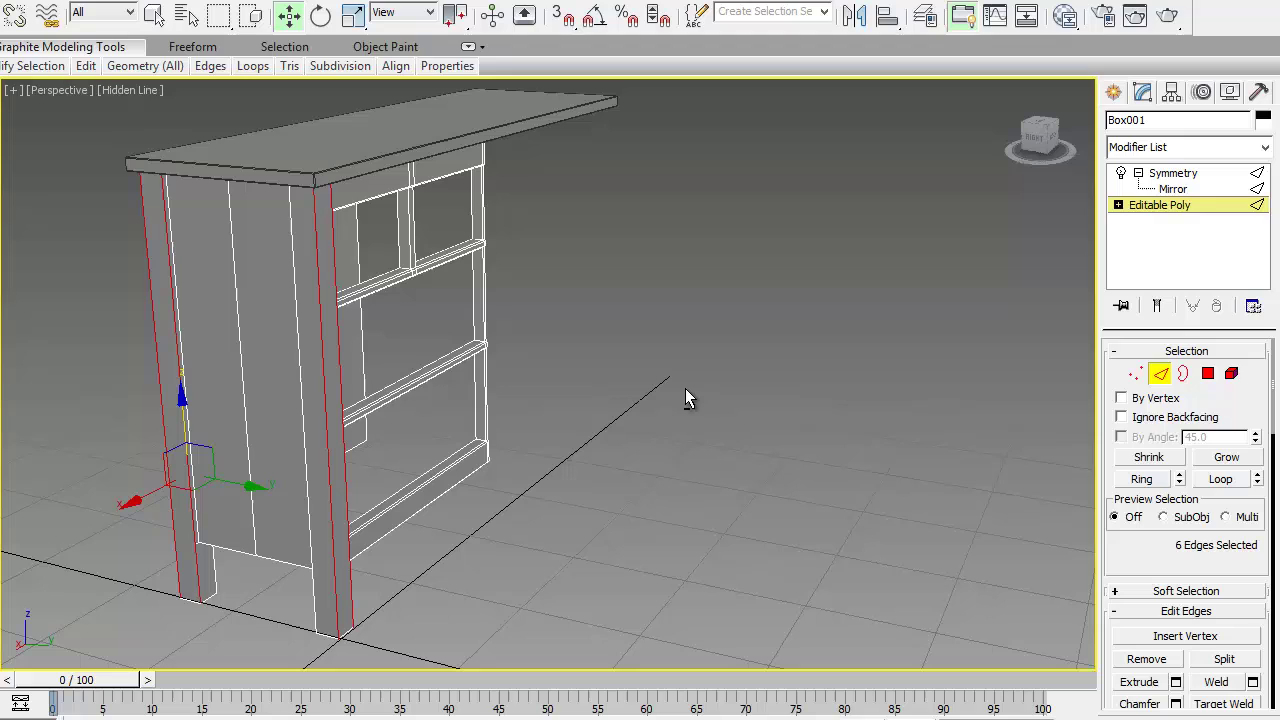
- Chamfer the selected post edges by 1/16" and view the mirrored result
{"action": "left_click", "coordinate": [1176, 712]}
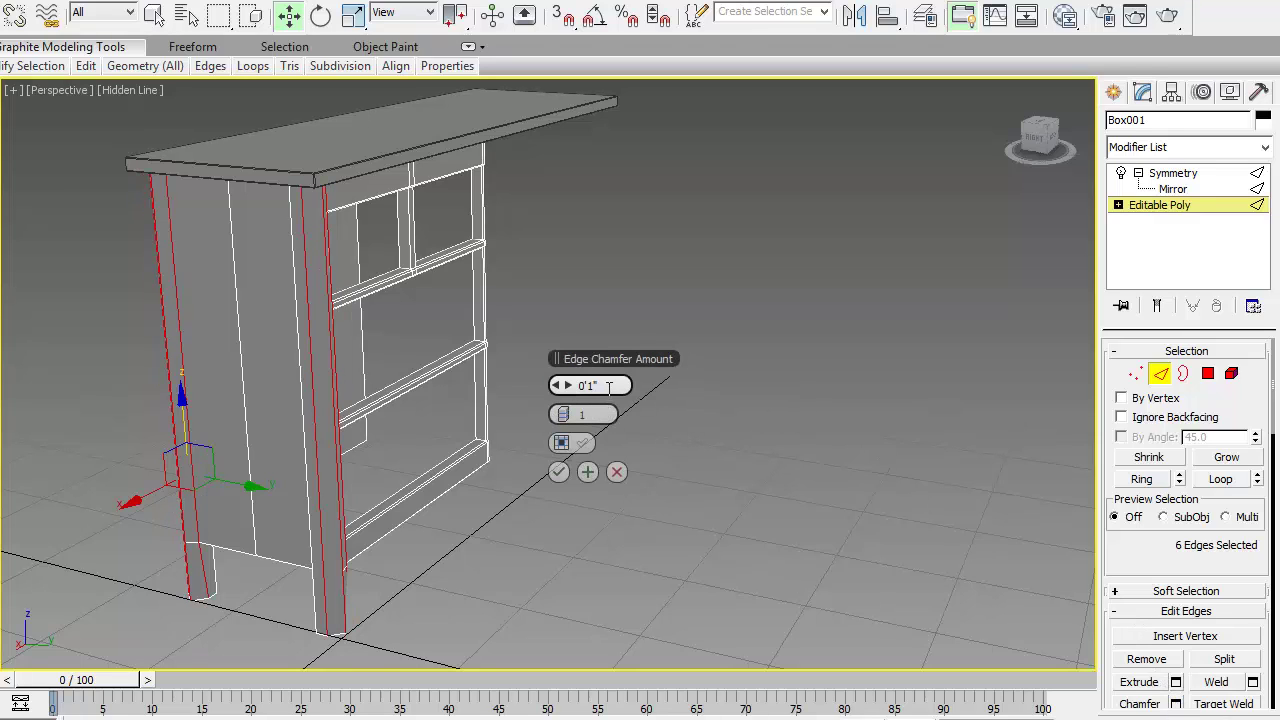
{"action": "left_click", "coordinate": [562, 386]}
{"action": "type", "text": "1/16"}
{"action": "key", "text": "Return"}
{"action": "left_click", "coordinate": [559, 473]}
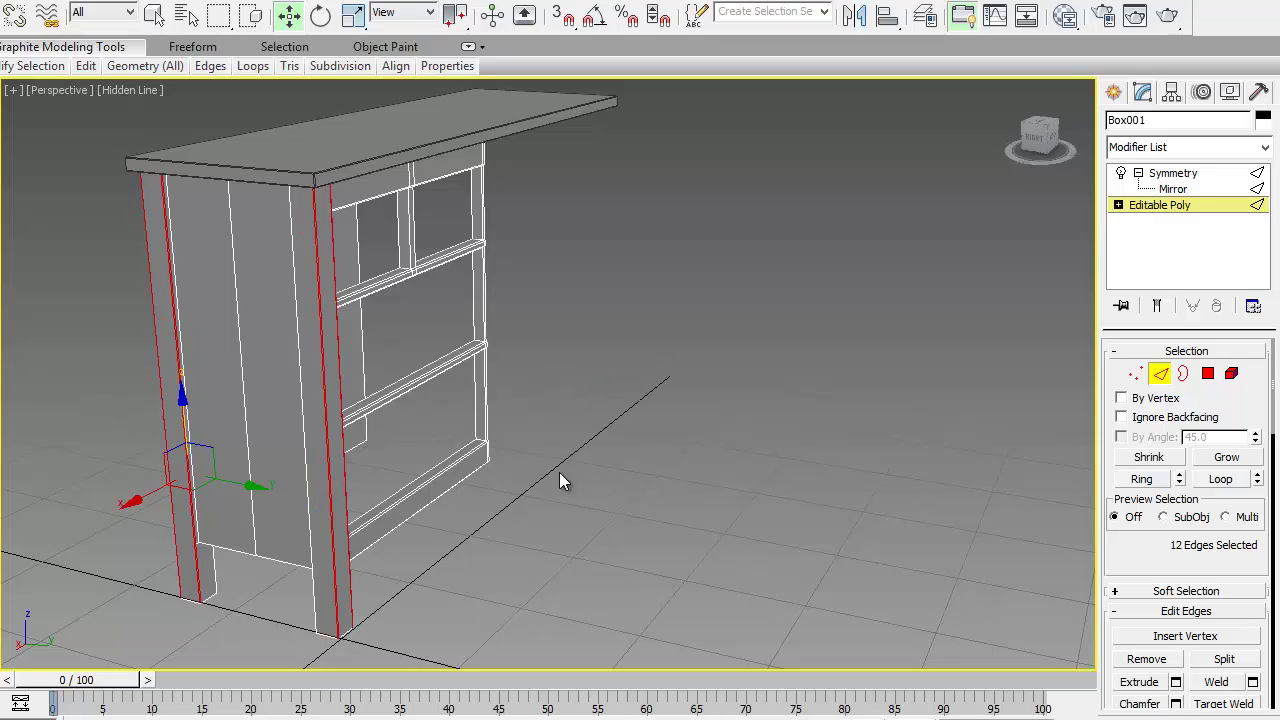
{"action": "middle_click_drag", "start_coordinate": [532, 490], "coordinate": [763, 434], "text": "alt"}
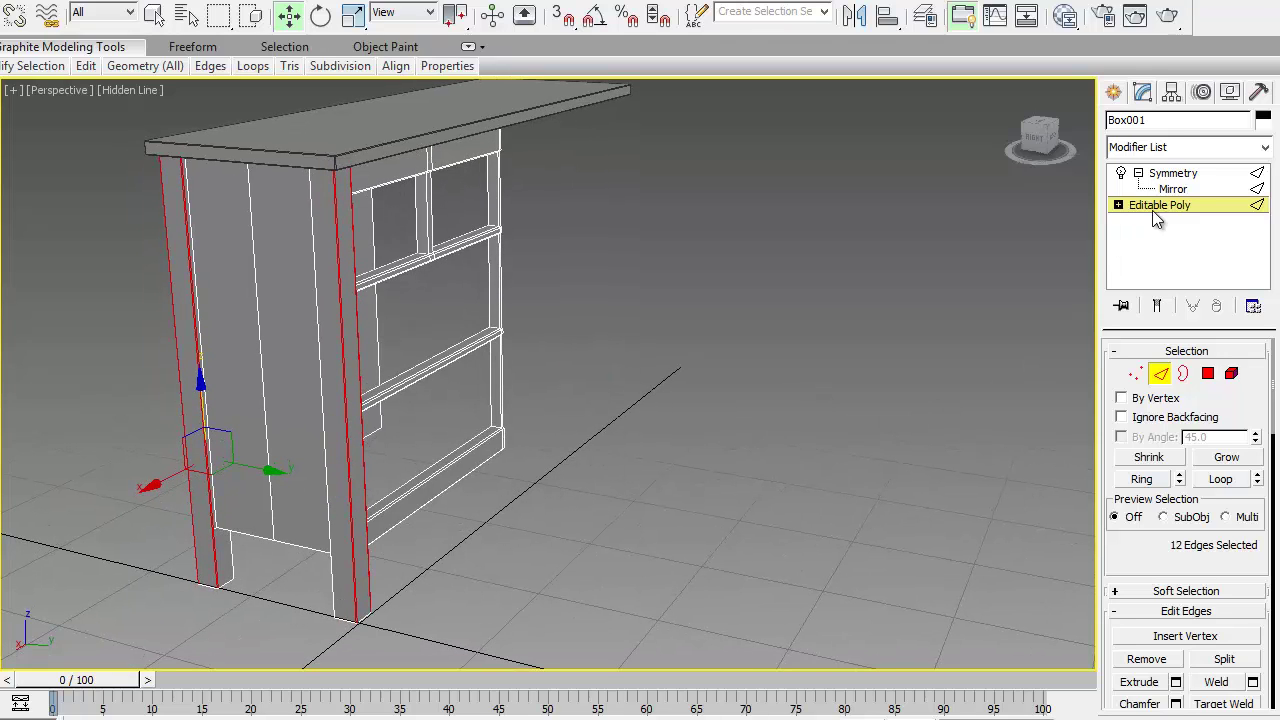
{"action": "left_click", "coordinate": [1172, 173]}
- Mirror the cabinet frame and top board along Y with No Clone
{"action": "middle_click_drag", "start_coordinate": [779, 370], "coordinate": [785, 420], "text": "alt"}
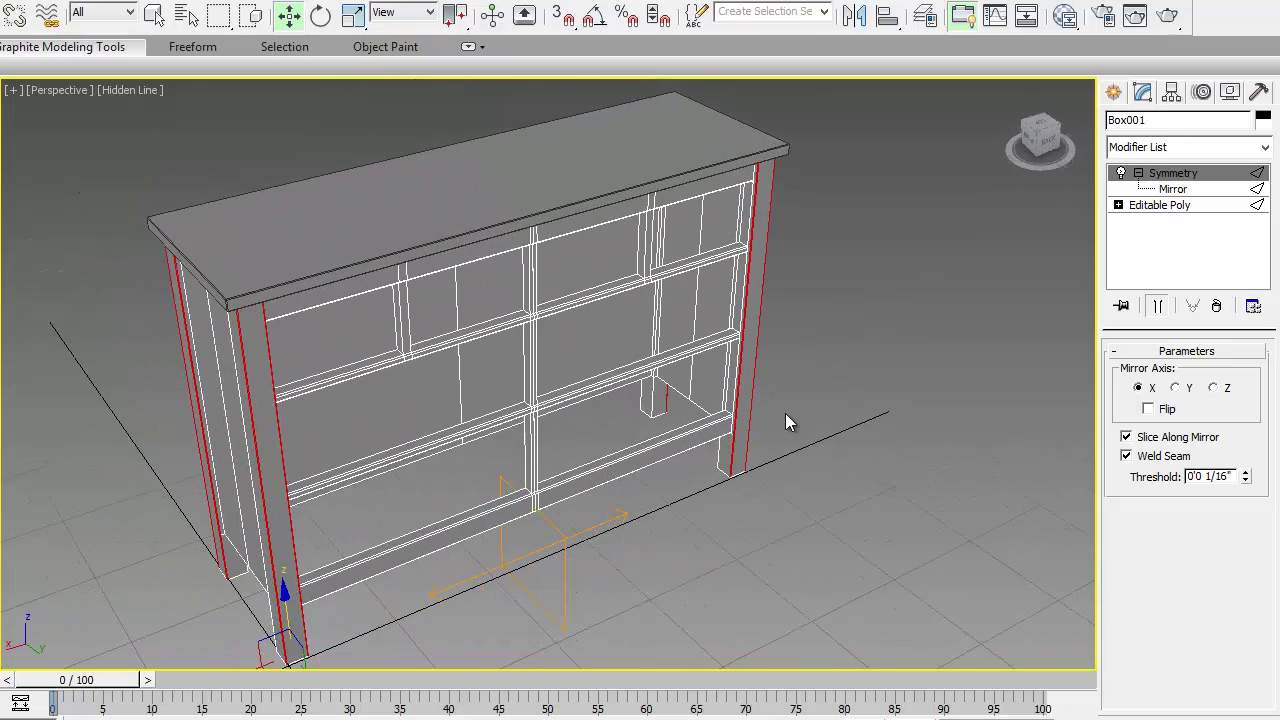
{"action": "left_click", "coordinate": [787, 422]}
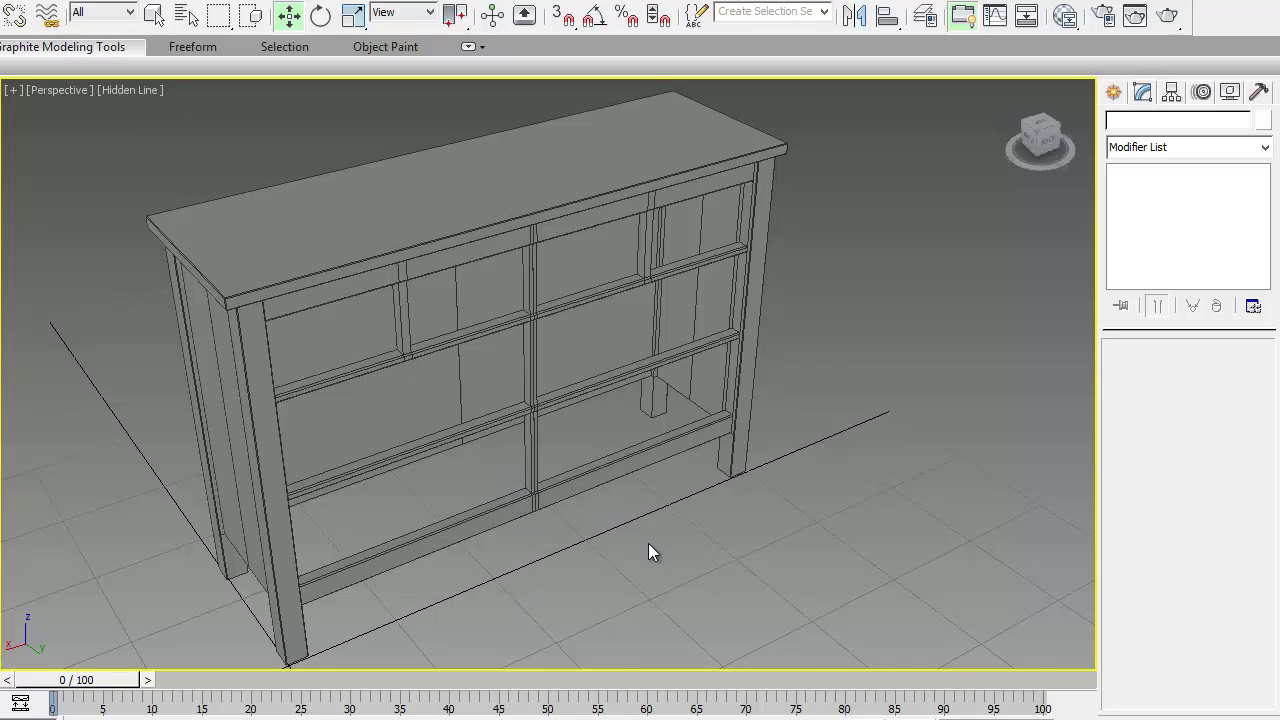
{"action": "key", "text": "alt+w"}
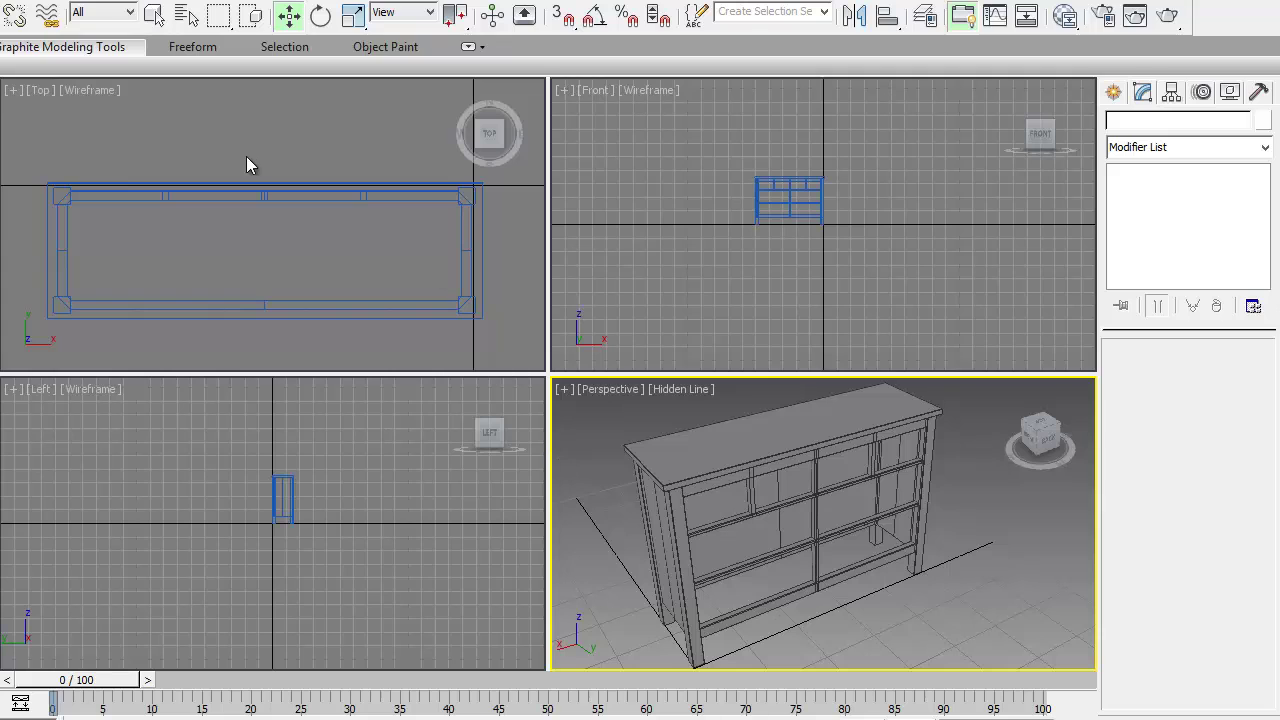
{"action": "left_click_drag", "start_coordinate": [246, 156], "coordinate": [351, 323]}
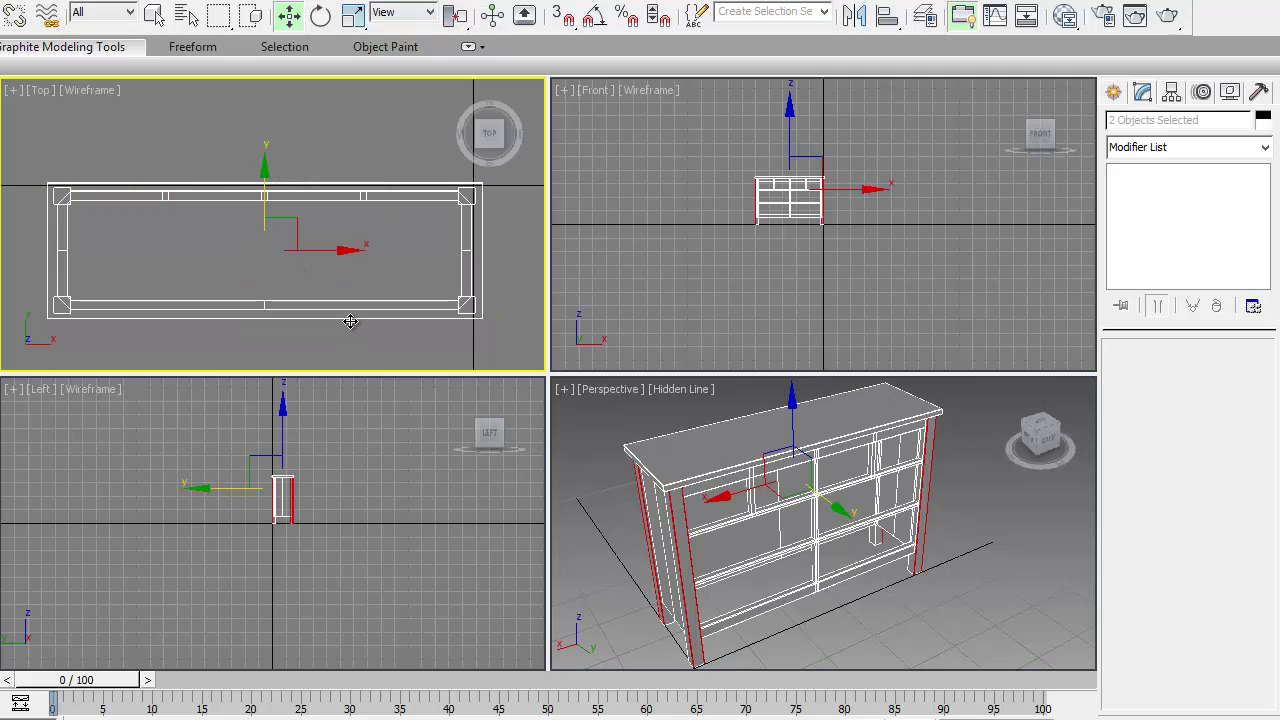
{"action": "left_click", "coordinate": [853, 15]}
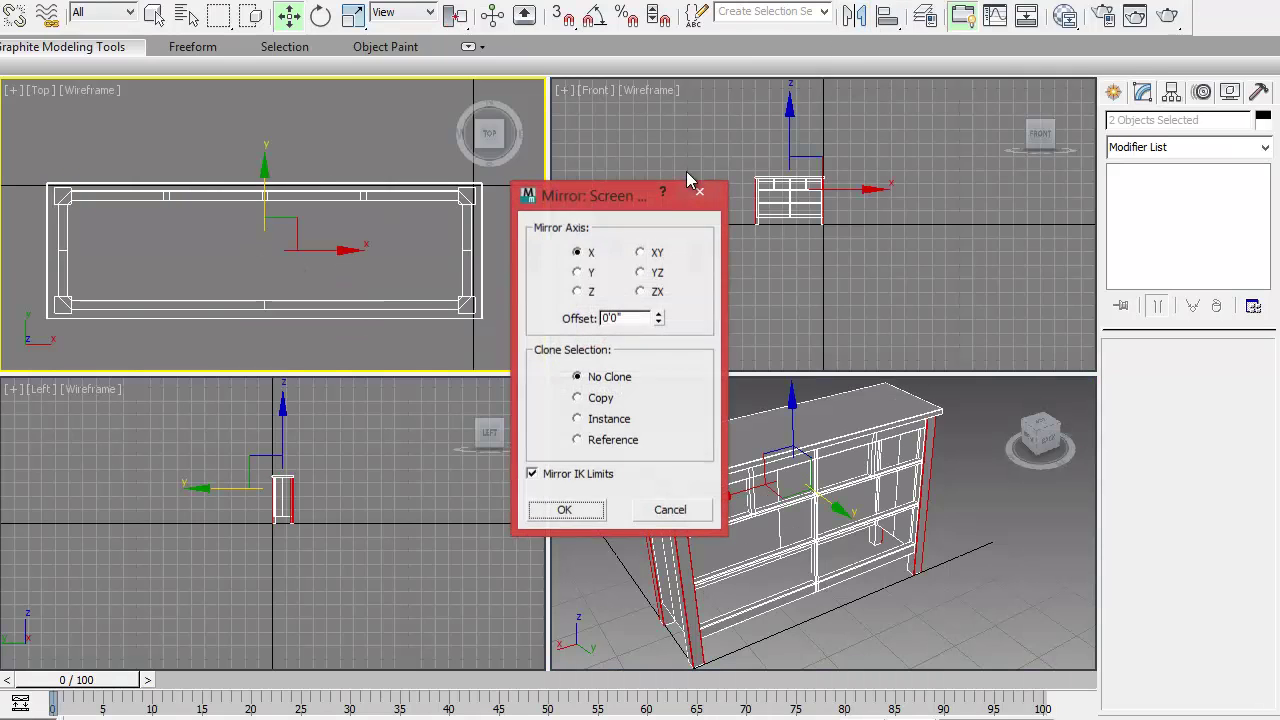
{"action": "left_click", "coordinate": [584, 273]}
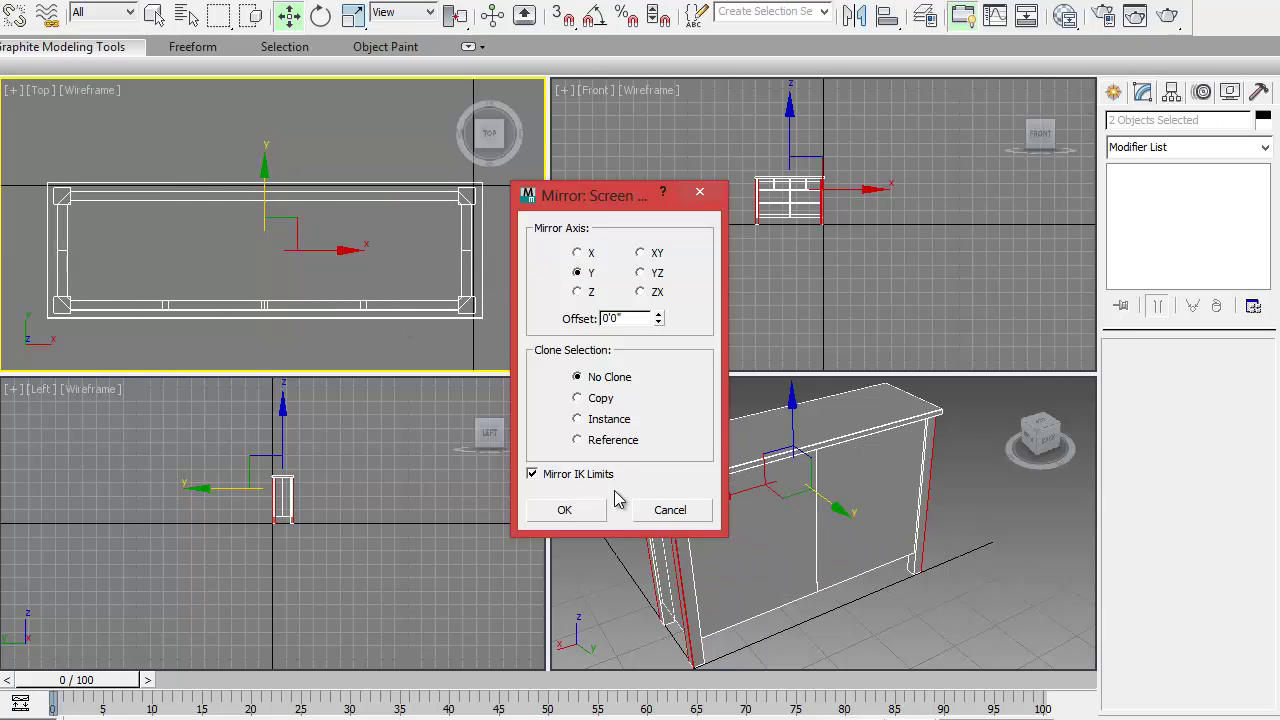
{"action": "left_click", "coordinate": [586, 514]}
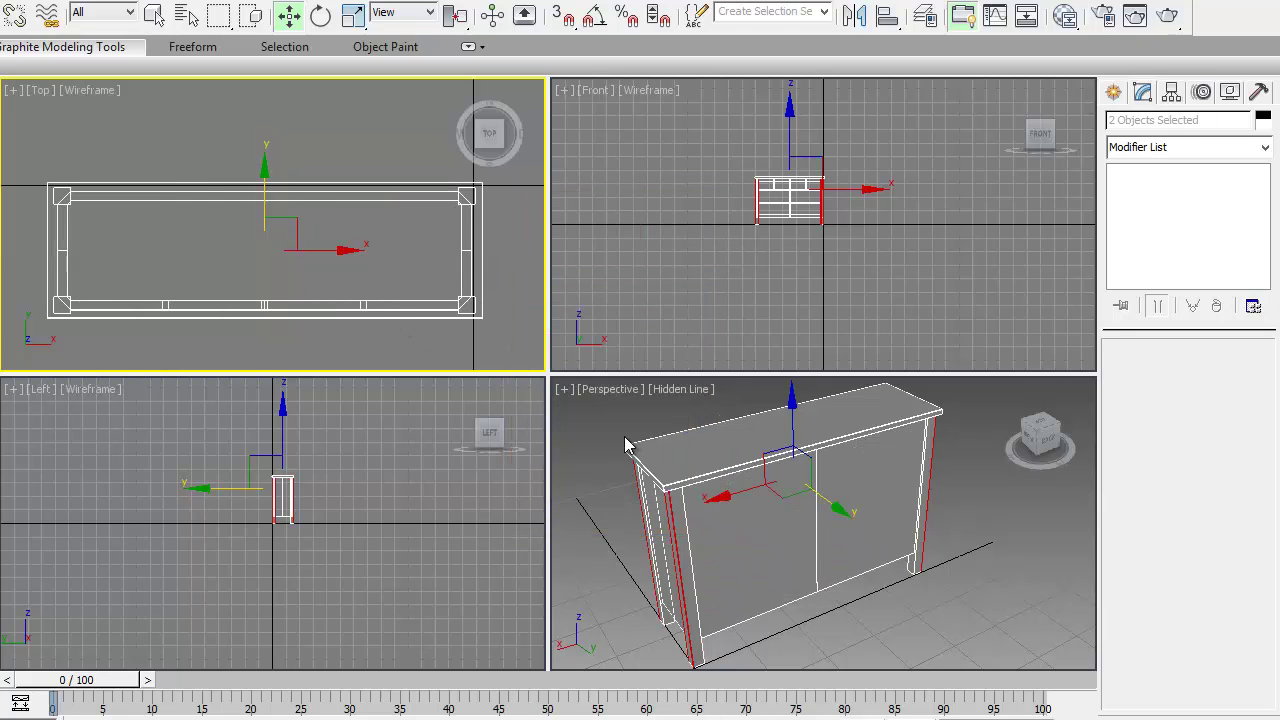
- Collapse Box001's whole modifier stack, baking the Symmetry into one editable poly
{"action": "left_click", "coordinate": [330, 272]}
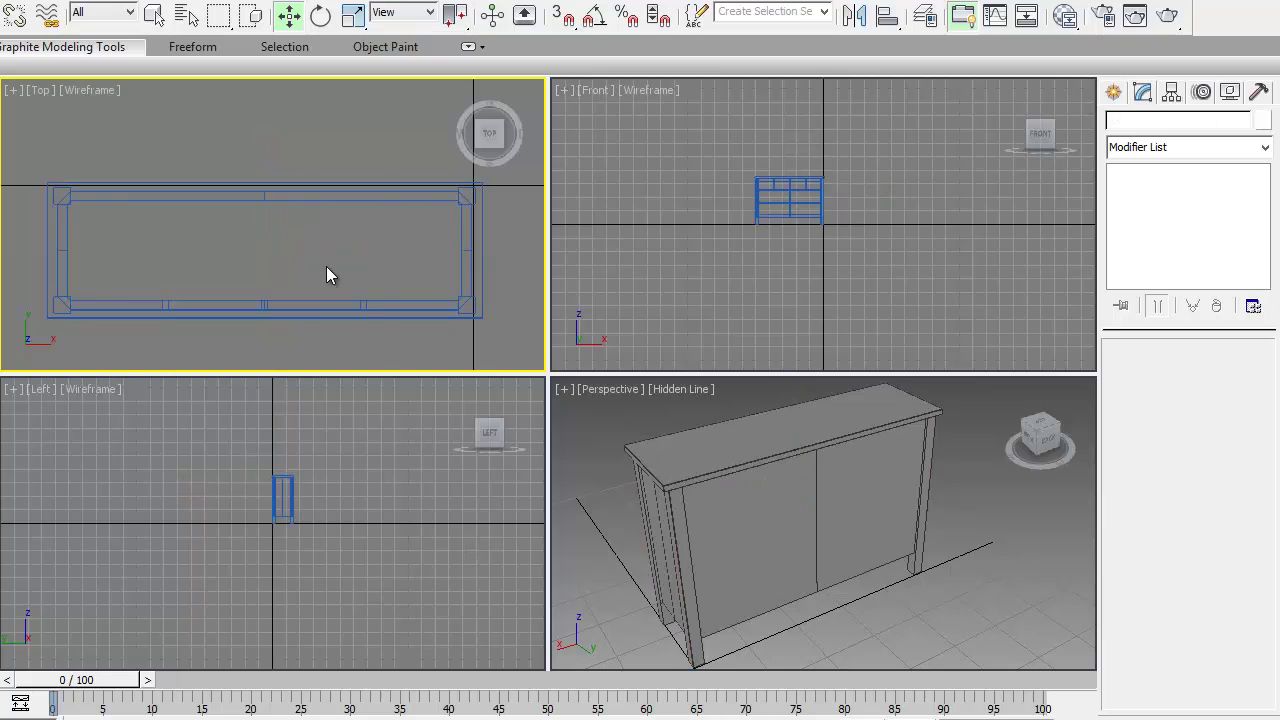
{"action": "key", "text": "alt+w"}
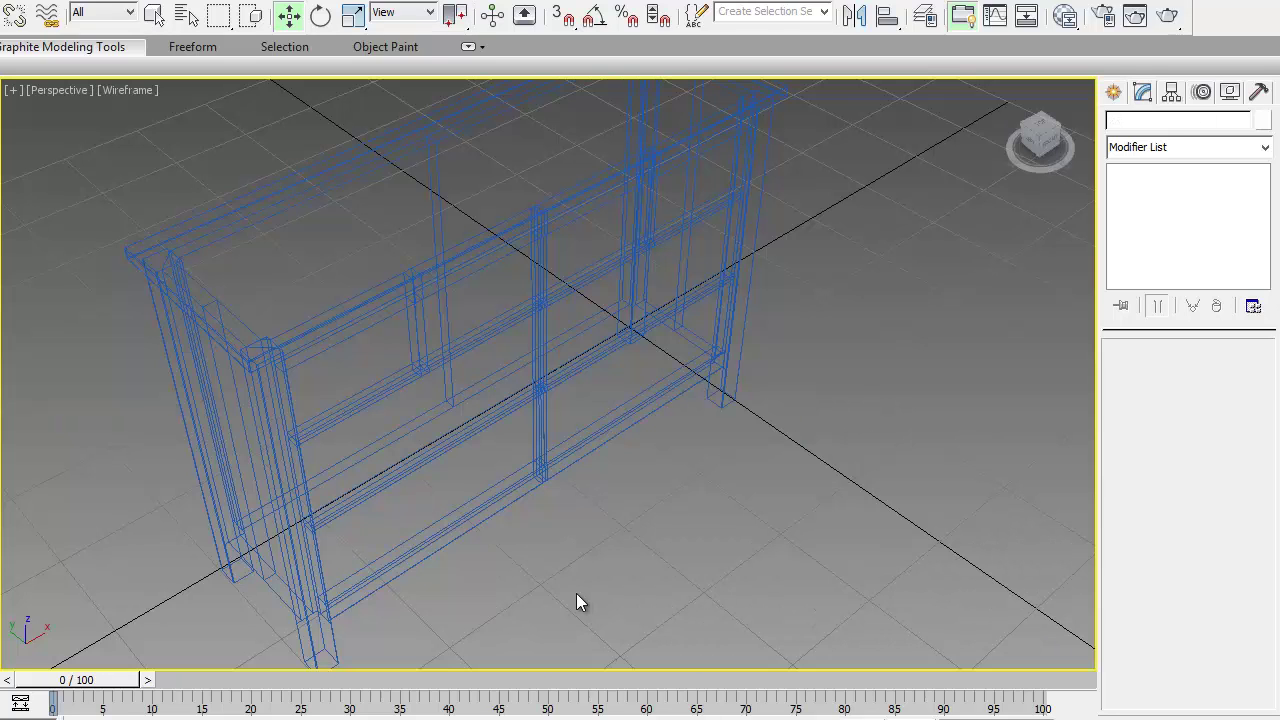
{"action": "left_click", "coordinate": [482, 518]}
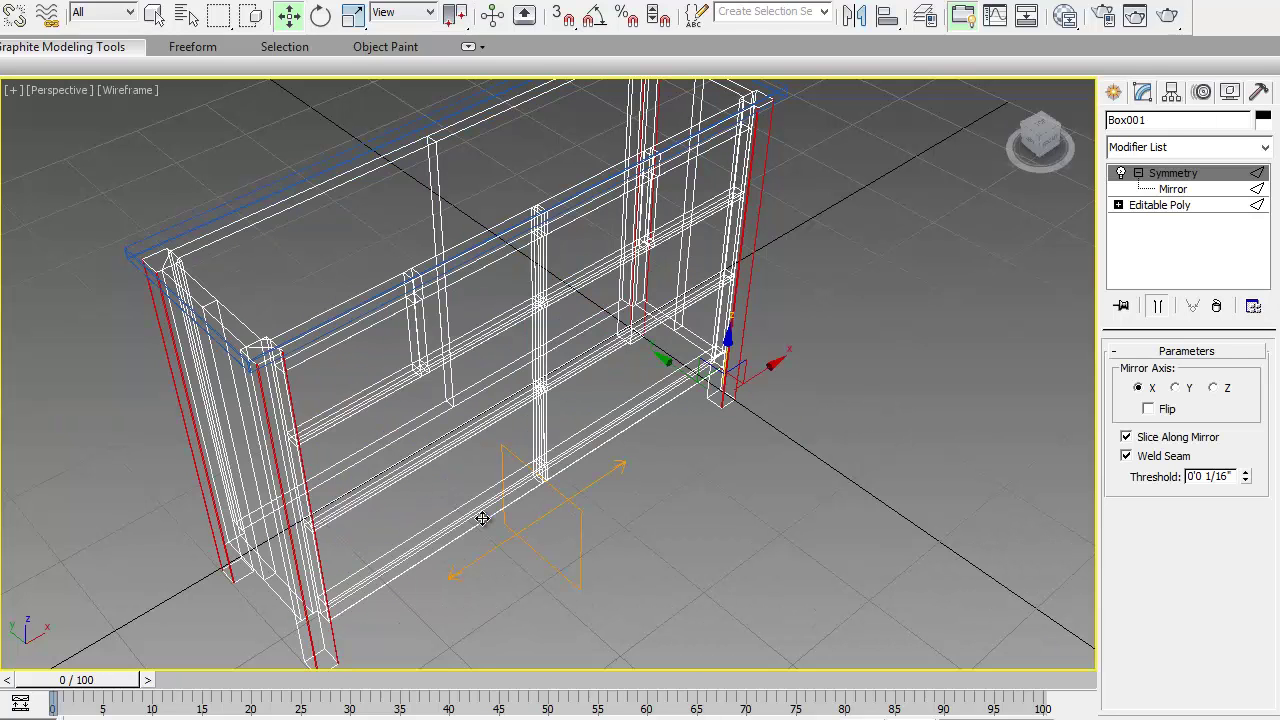
{"action": "right_click", "coordinate": [1230, 180]}
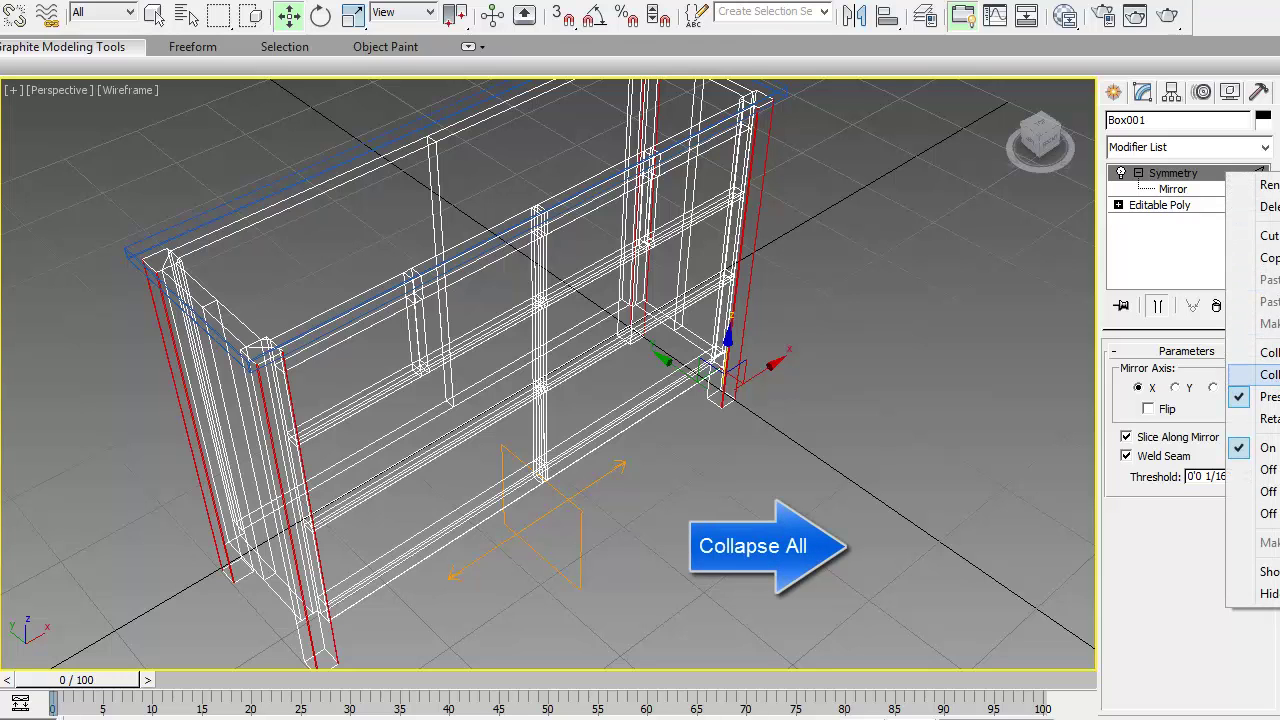
{"action": "left_click", "coordinate": [1266, 374]}
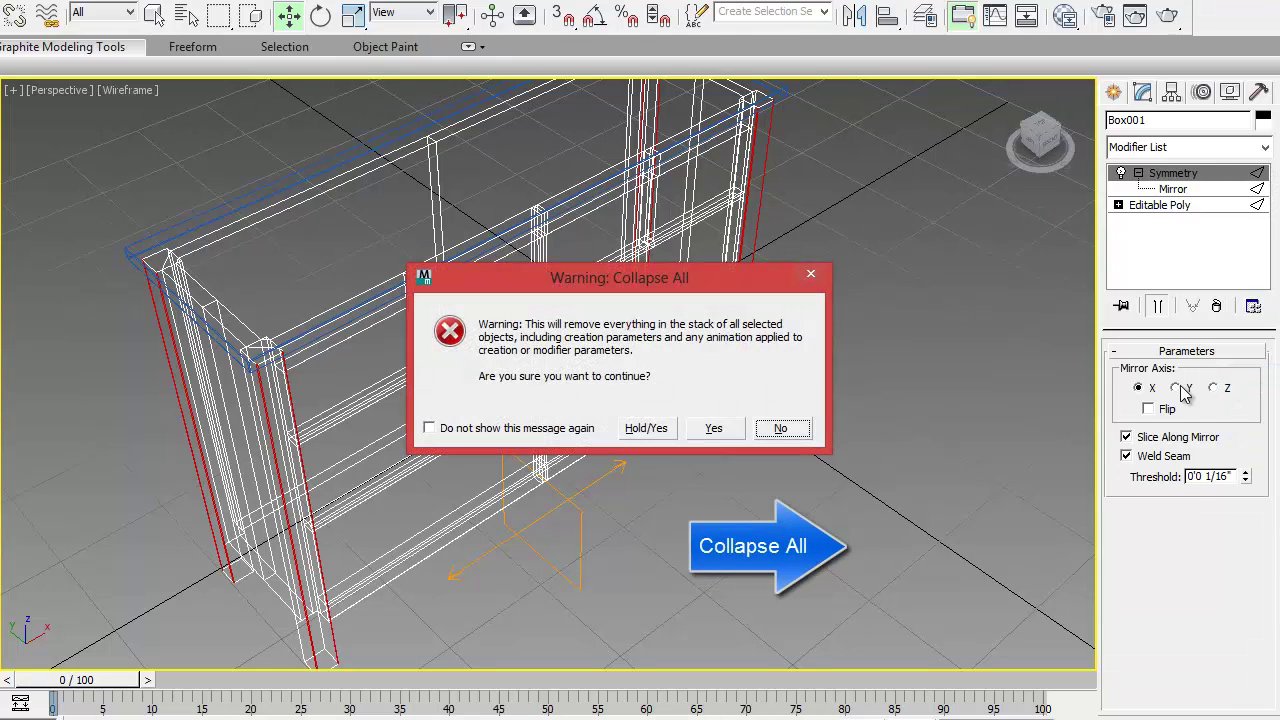
{"action": "left_click", "coordinate": [718, 430]}
{"action": "left_click", "coordinate": [725, 450]}
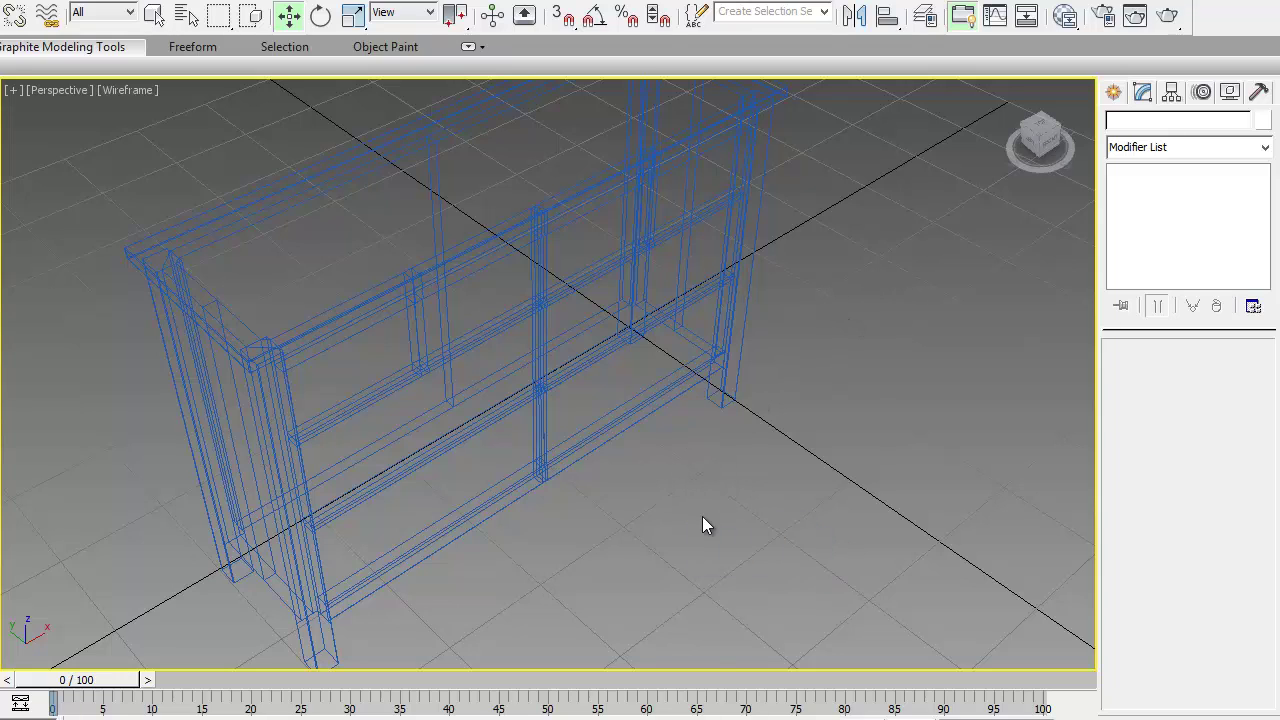
{"action": "key", "text": "alt+w"}
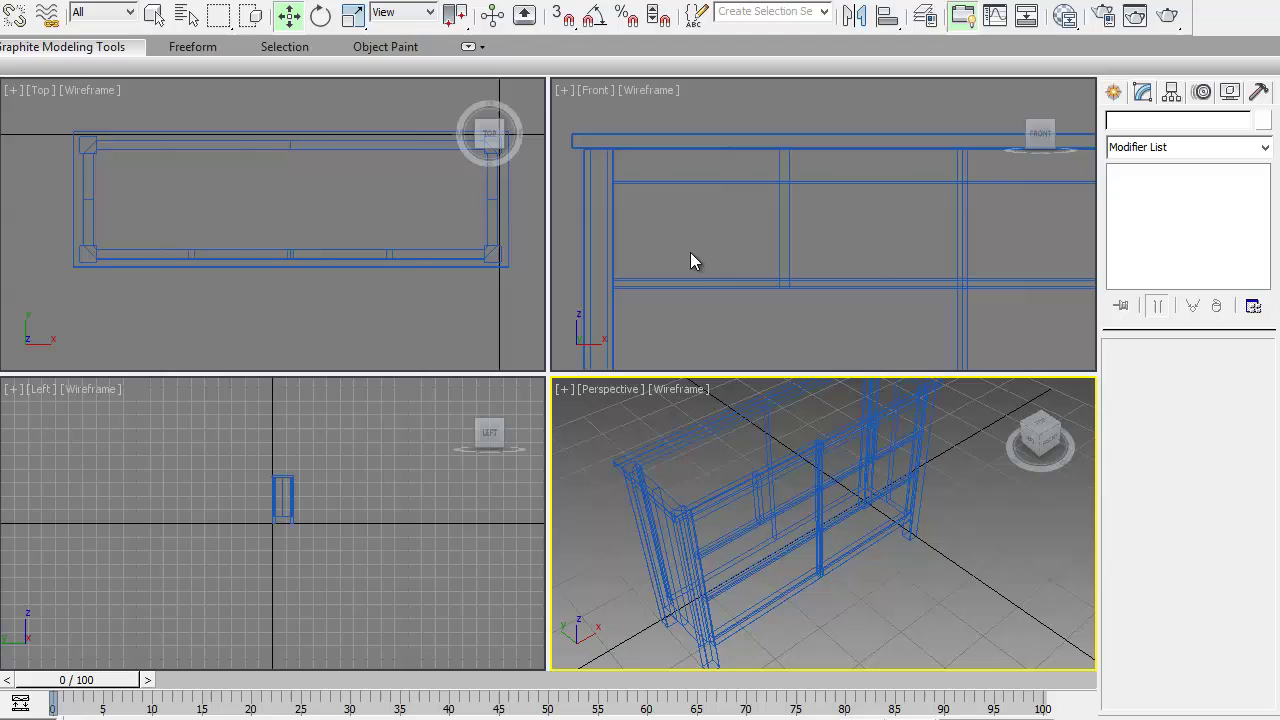
- Draw Box003 over the upper-left drawer opening and slide it to the cabinet front
{"action": "left_click", "coordinate": [691, 254]}
{"action": "left_click", "coordinate": [1113, 92]}
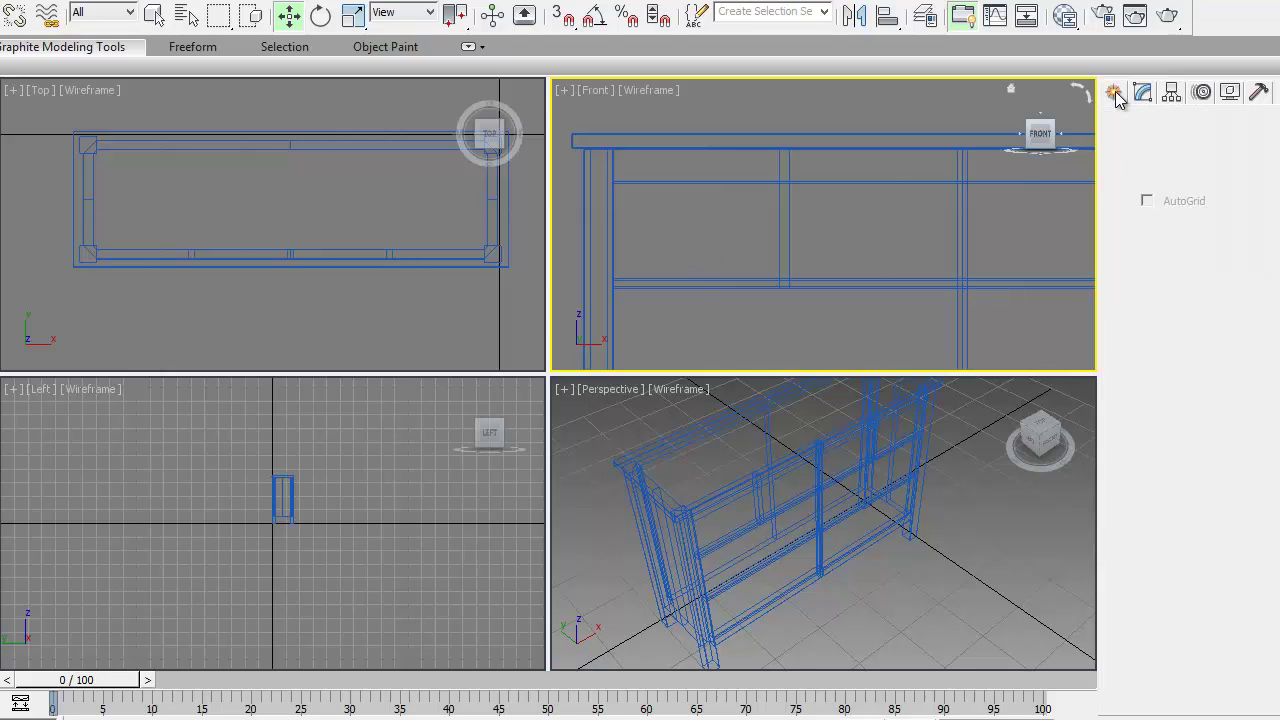
{"action": "left_click", "coordinate": [1148, 220]}
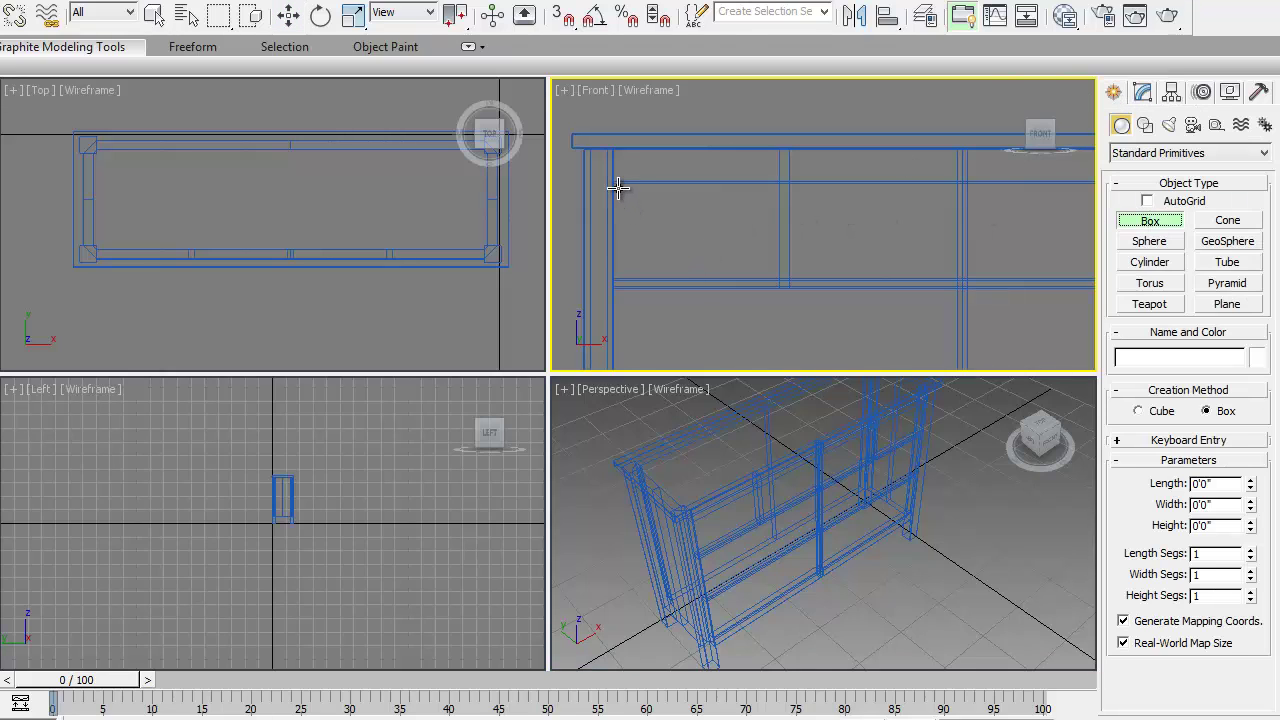
{"action": "left_click_drag", "start_coordinate": [616, 187], "coordinate": [778, 275]}
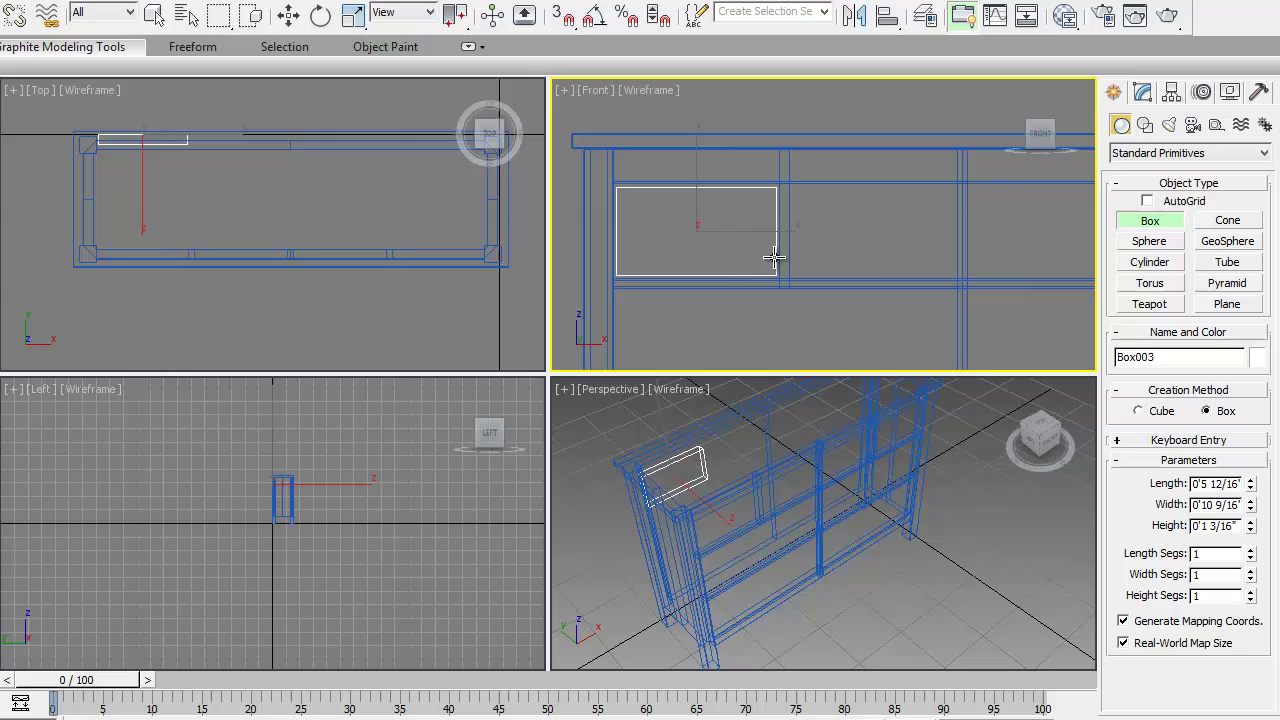
{"action": "left_click", "coordinate": [775, 256]}
{"action": "key", "text": "w"}
{"action": "middle_click", "coordinate": [229, 200]}
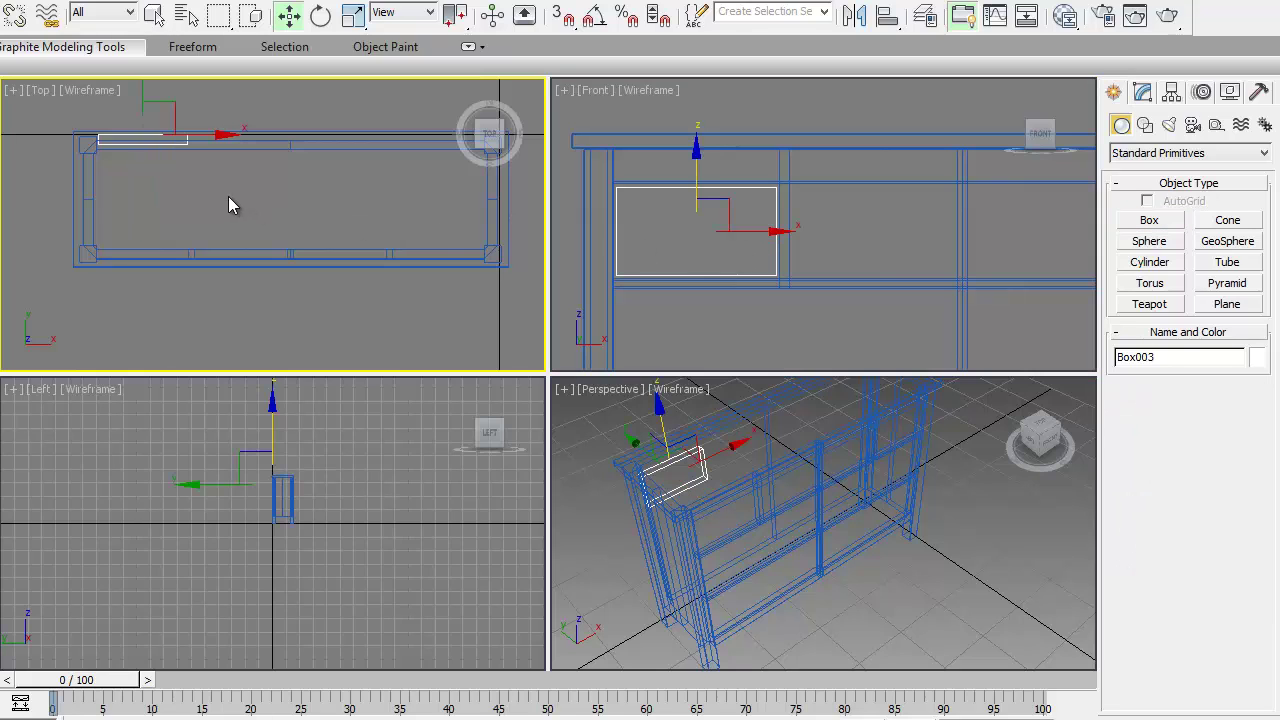
{"action": "middle_click_drag", "start_coordinate": [179, 175], "coordinate": [200, 200]}
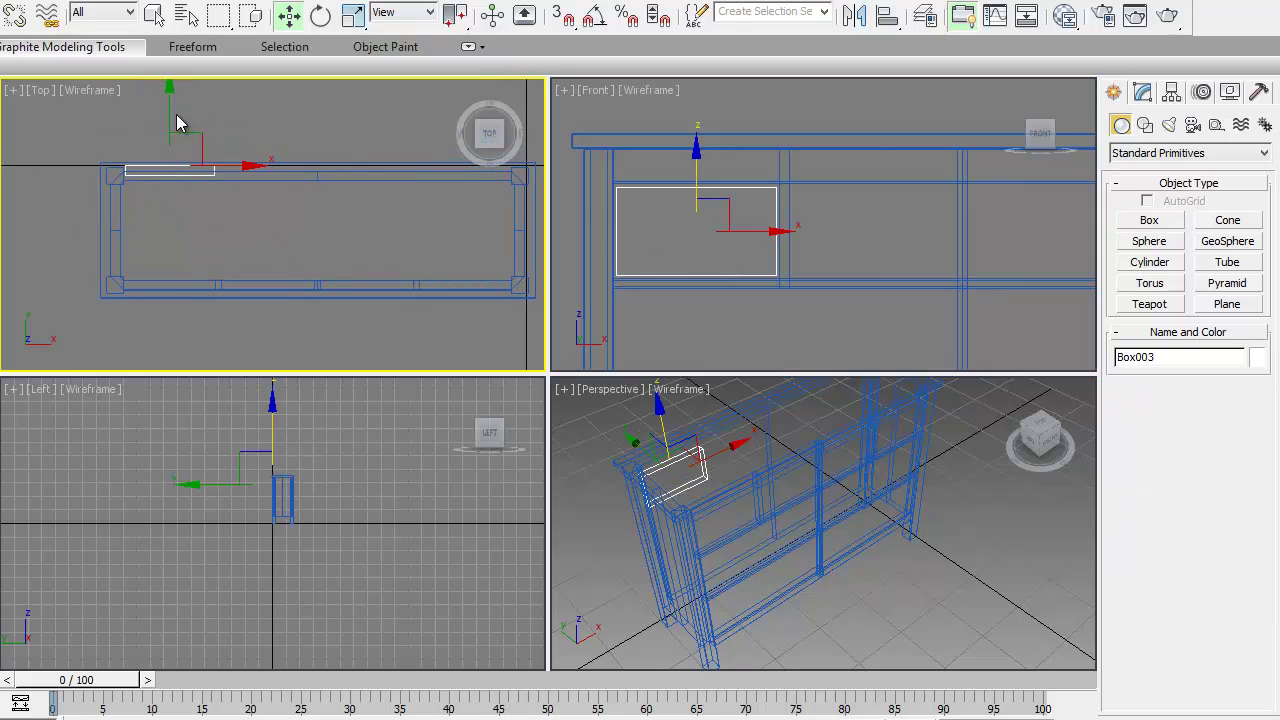
{"action": "left_click_drag", "start_coordinate": [171, 118], "coordinate": [167, 220]}
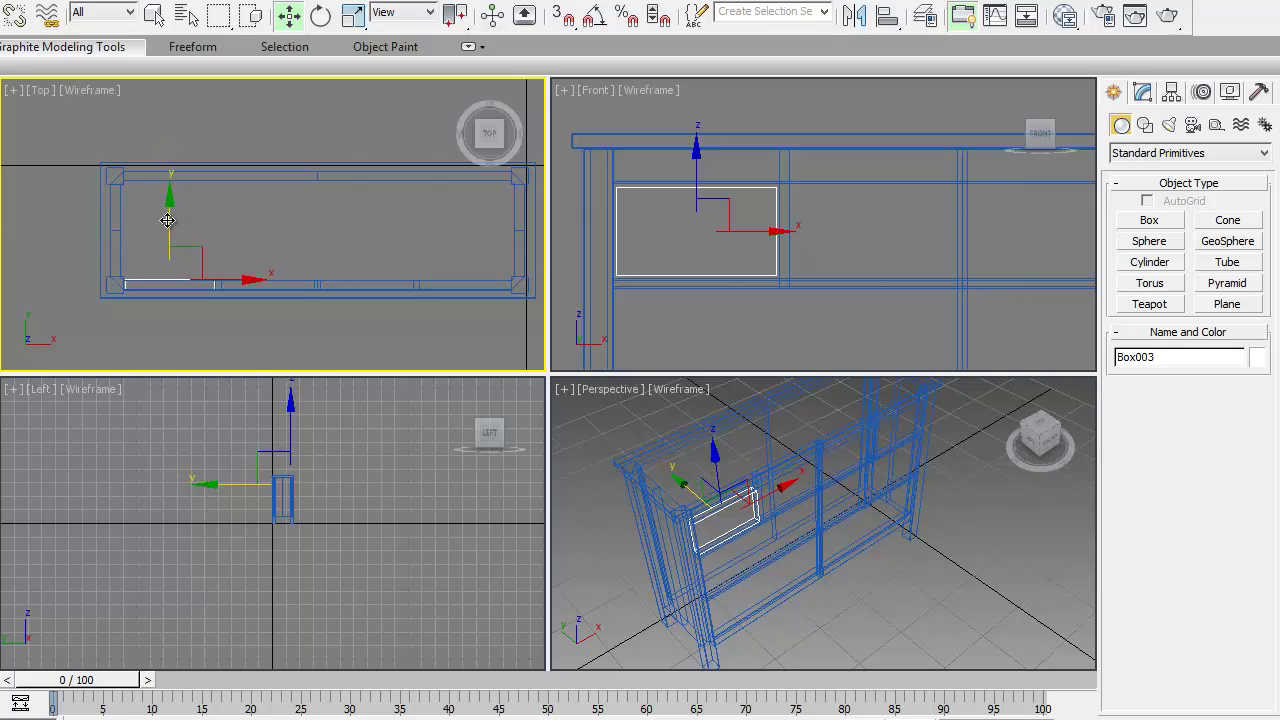
- Maximize the Perspective viewport and orbit and zoom in on Box003
{"action": "right_click", "coordinate": [716, 280]}
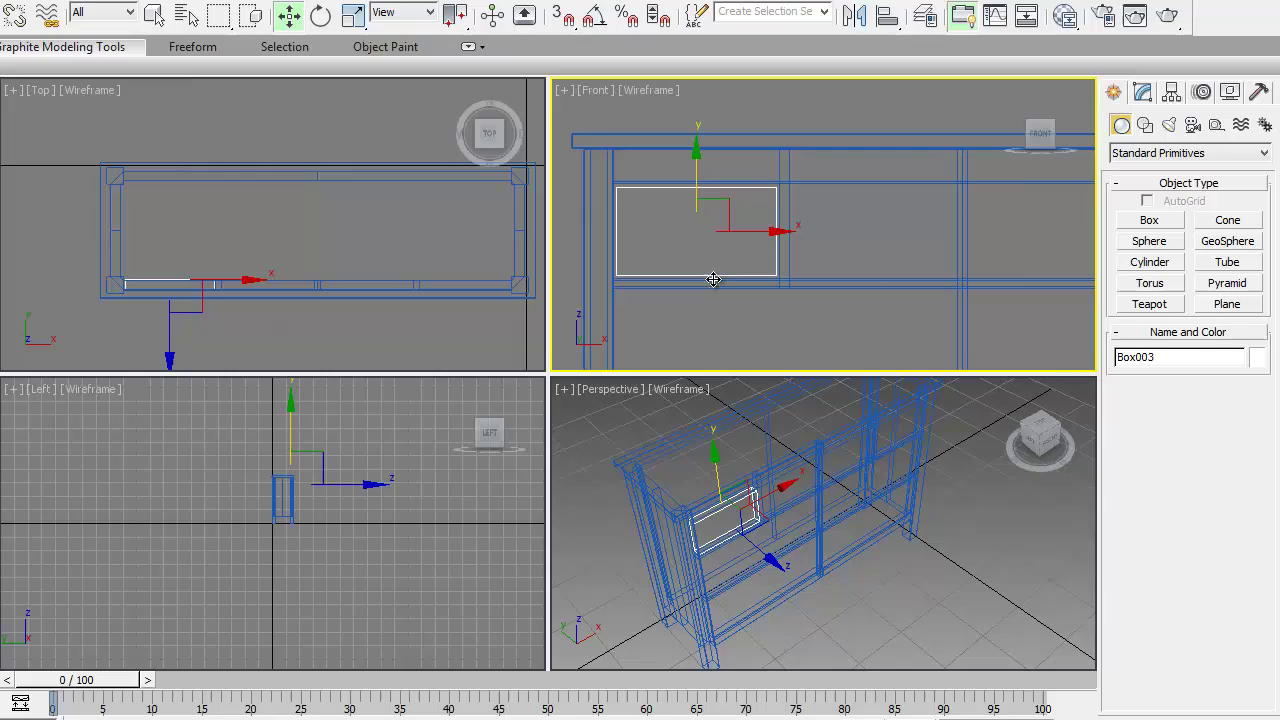
{"action": "right_click", "coordinate": [750, 455]}
{"action": "key", "text": "alt+w"}
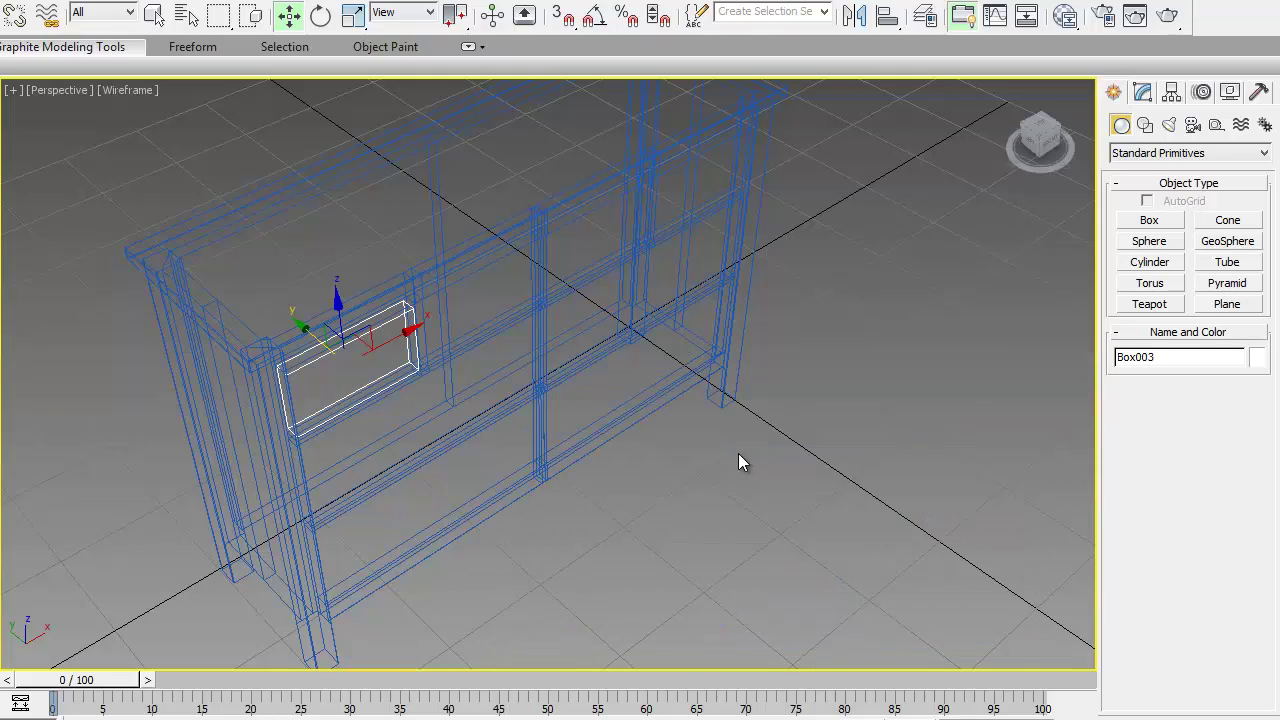
{"action": "middle_click_drag", "start_coordinate": [505, 430], "coordinate": [573, 375], "text": "alt"}
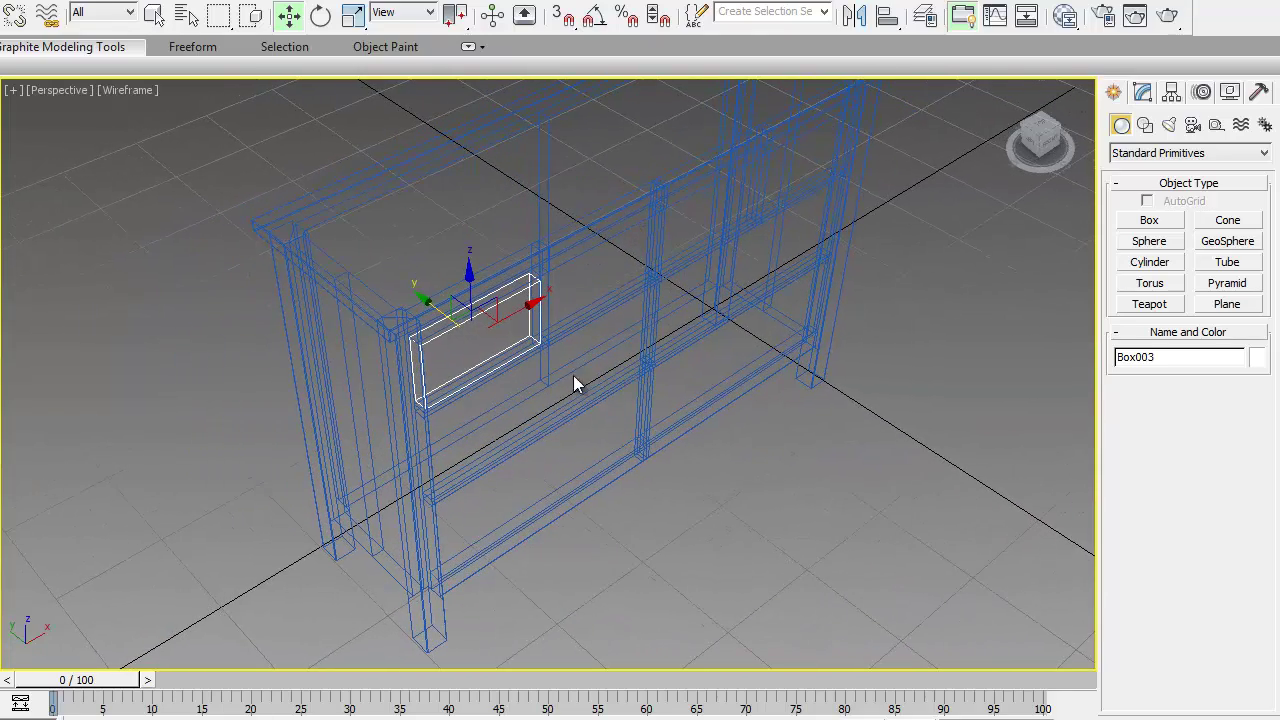
{"action": "scroll", "coordinate": [570, 375], "scroll_direction": "up", "scroll_amount": 4}
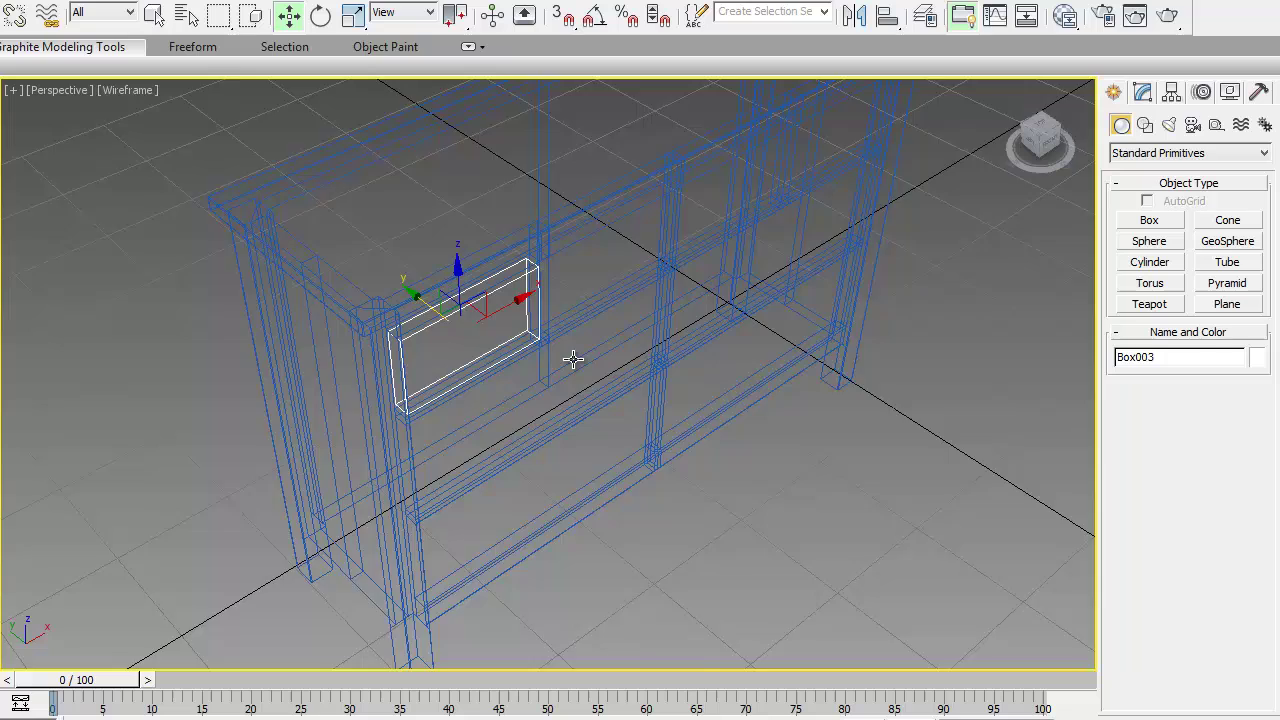
- Isolate the drawer-front box Box003 so only it is shown
{"action": "right_click", "coordinate": [449, 283]}
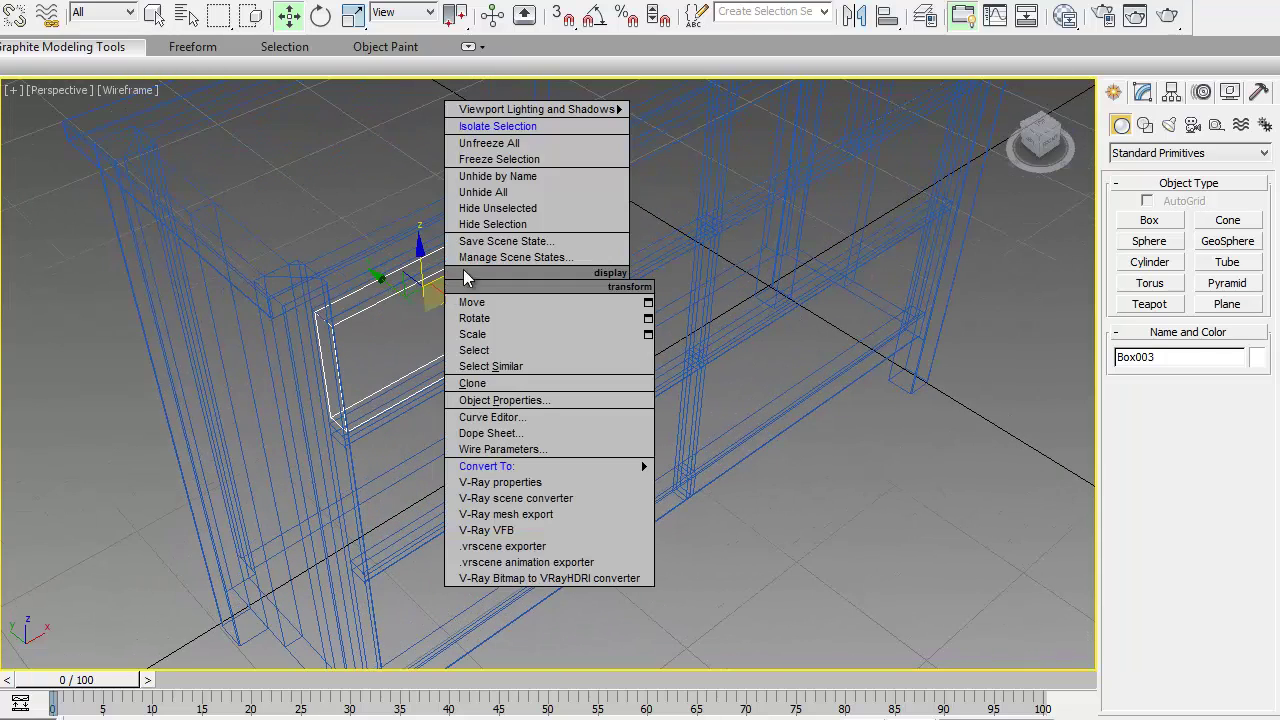
{"action": "left_click", "coordinate": [494, 130]}
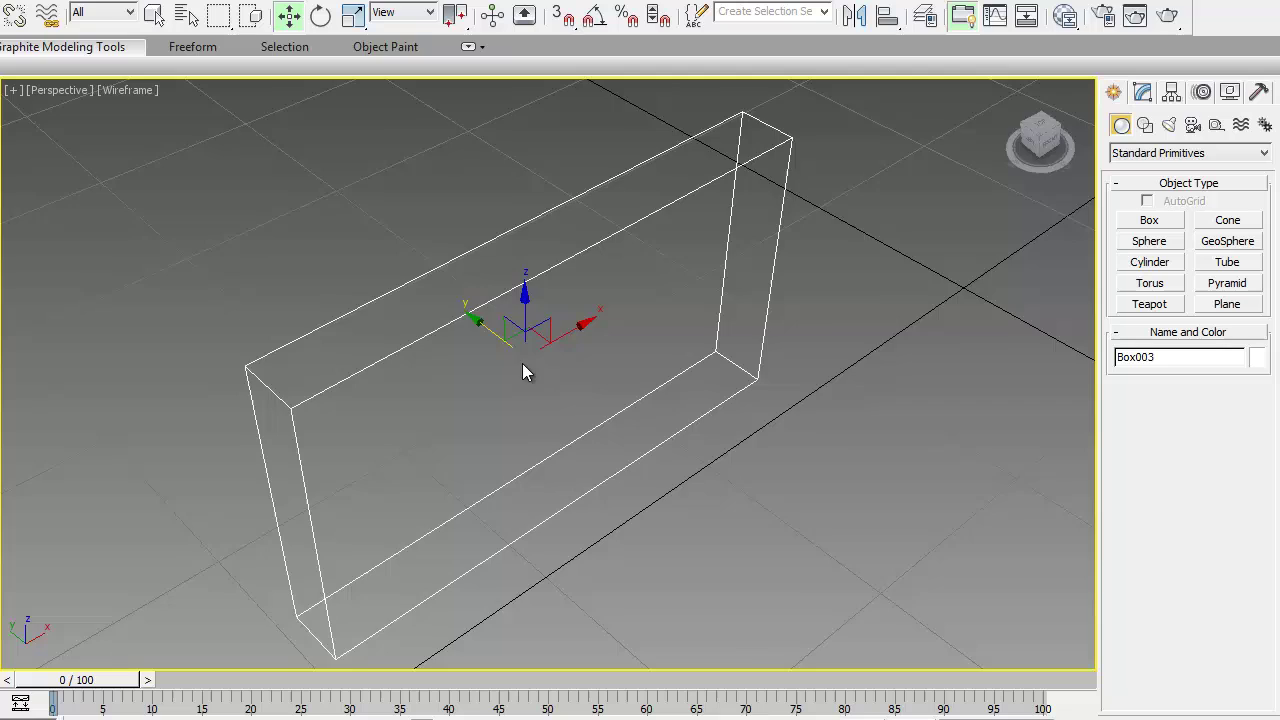
{"action": "middle_click_drag", "start_coordinate": [522, 363], "coordinate": [709, 332], "text": "alt"}
- Convert Box003 to an Editable Poly and enter Edge mode facing its front
{"action": "right_click", "coordinate": [709, 332]}
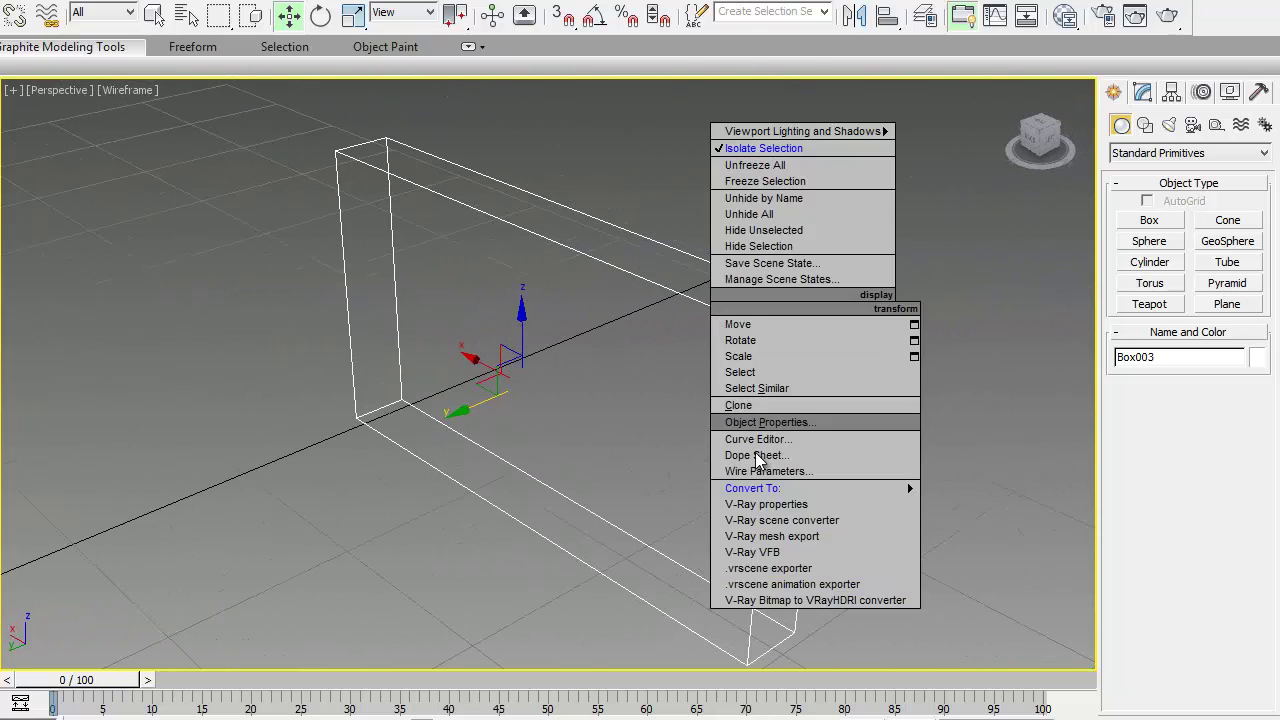
{"action": "left_click", "coordinate": [940, 503]}
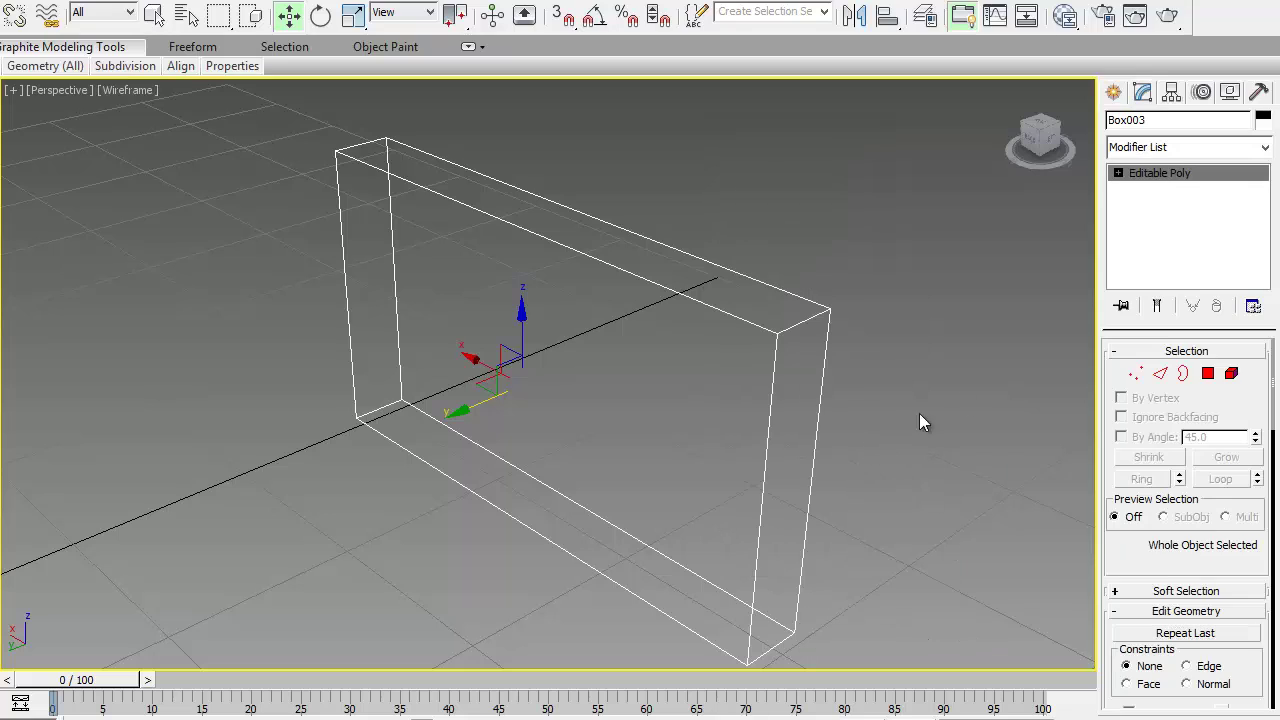
{"action": "left_click", "coordinate": [1159, 374]}
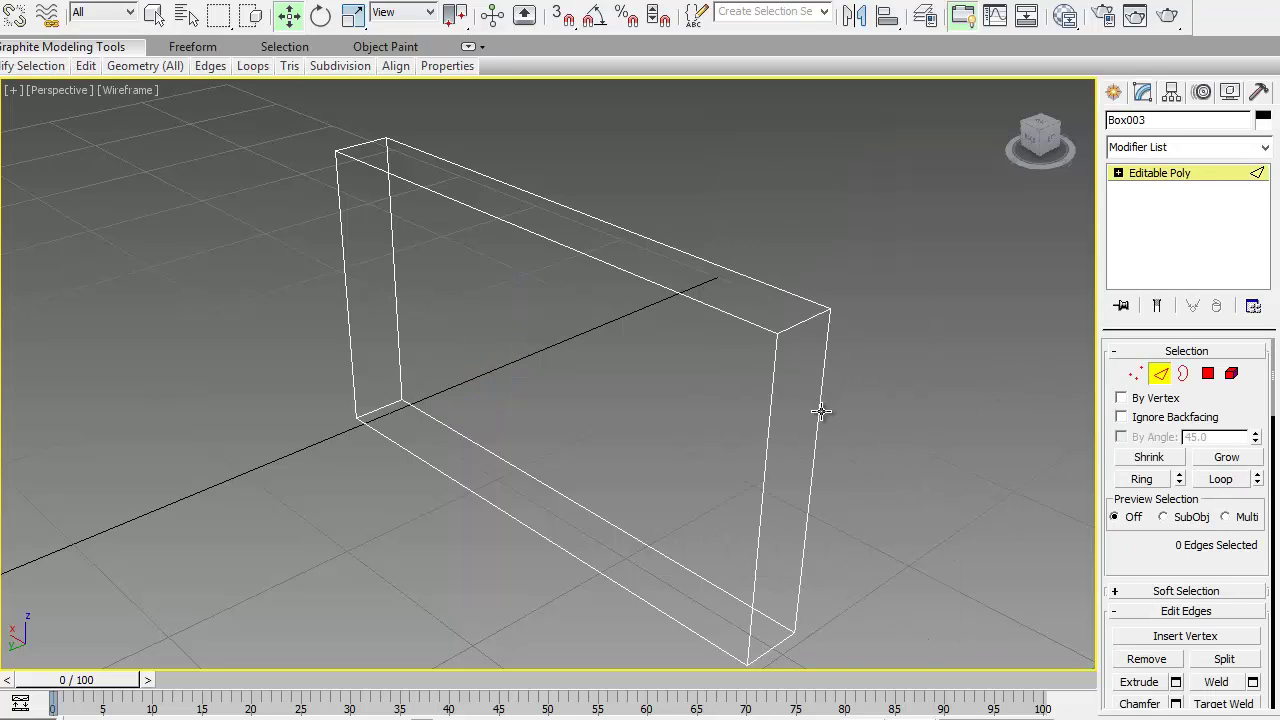
{"action": "middle_click_drag", "start_coordinate": [820, 414], "coordinate": [890, 390], "text": "alt"}
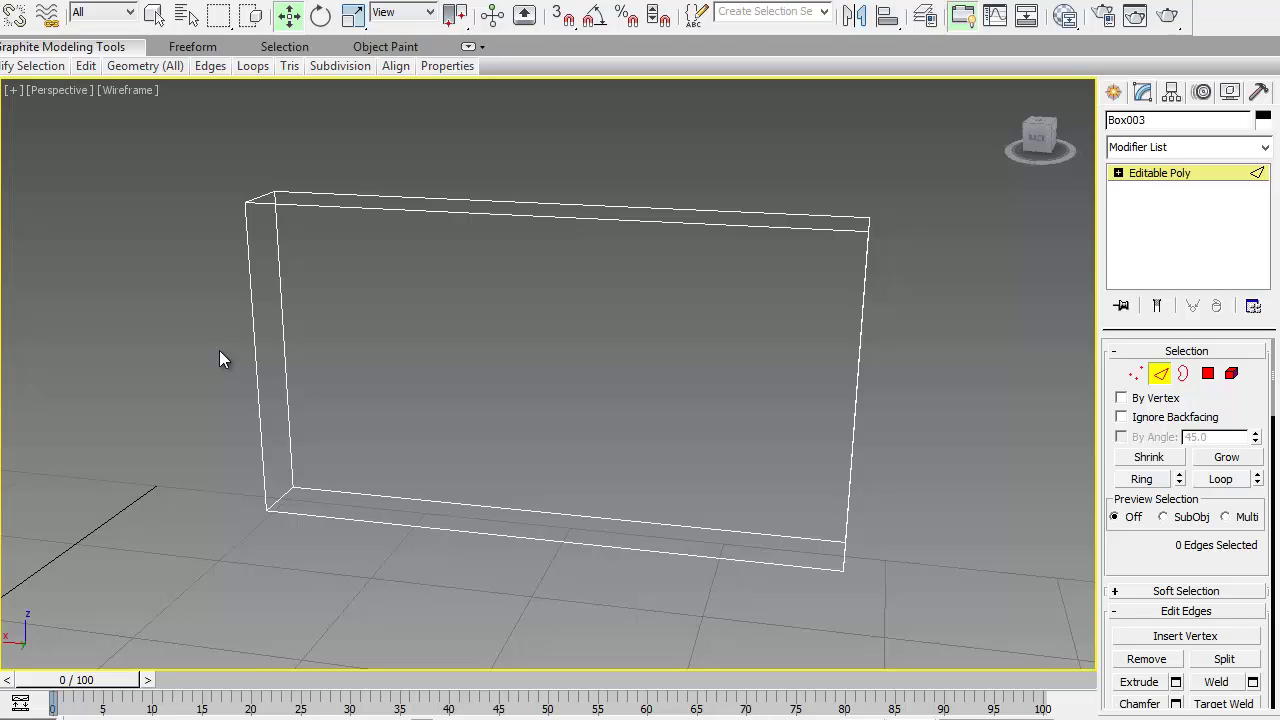
- Connect the top and bottom horizontal edges with 2 segments at Pinch 85, spreading them toward the ends
{"action": "left_click_drag", "start_coordinate": [506, 591], "coordinate": [506, 591]}
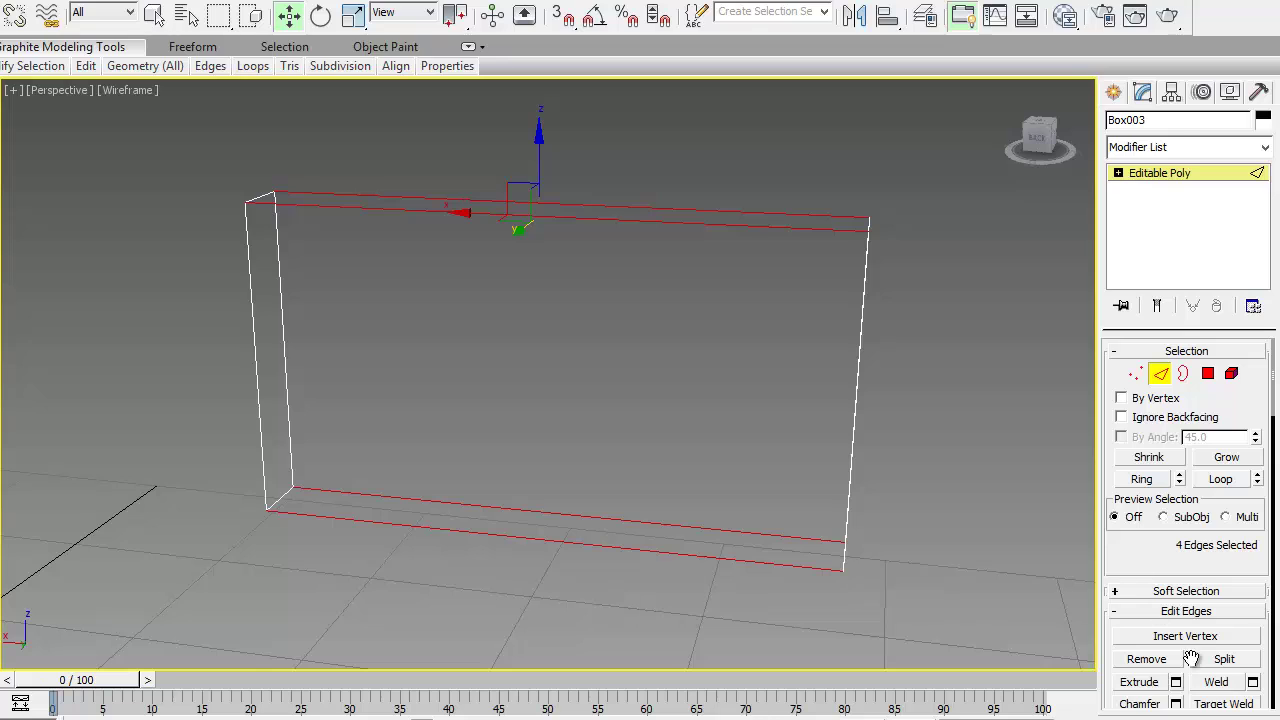
{"action": "left_click_drag", "start_coordinate": [1245, 649], "coordinate": [1233, 562]}
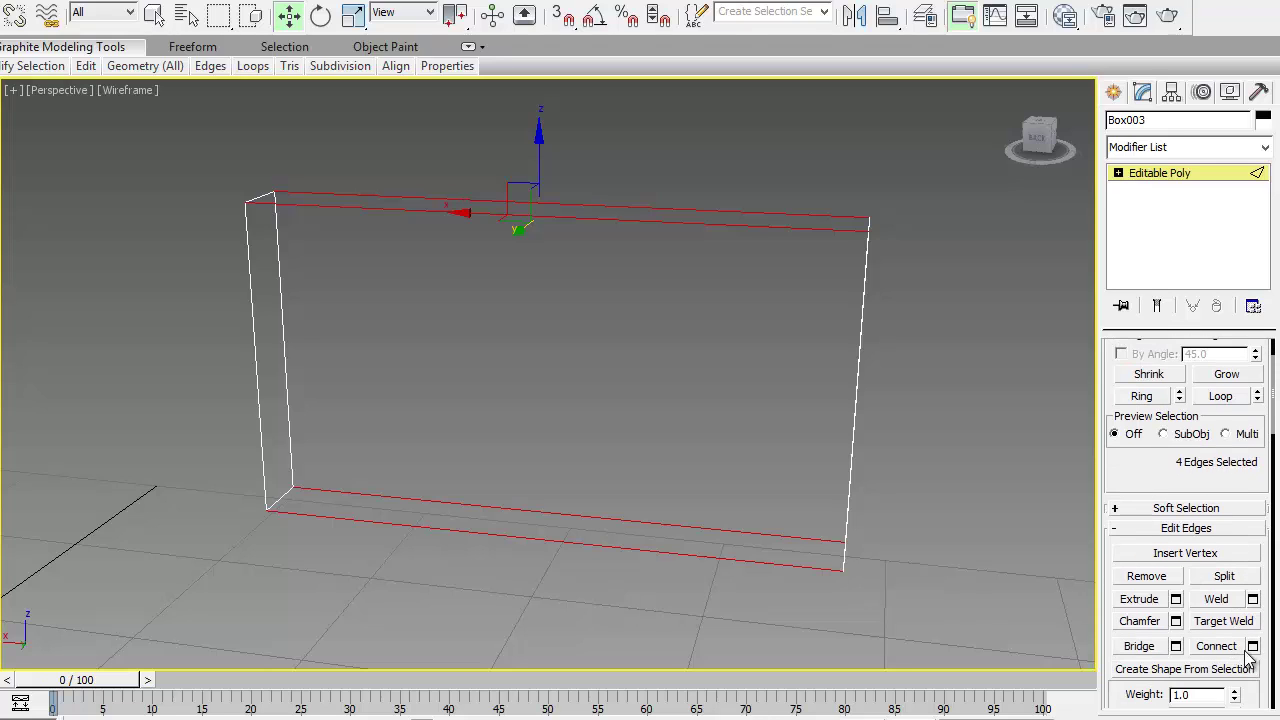
{"action": "left_click", "coordinate": [1253, 646]}
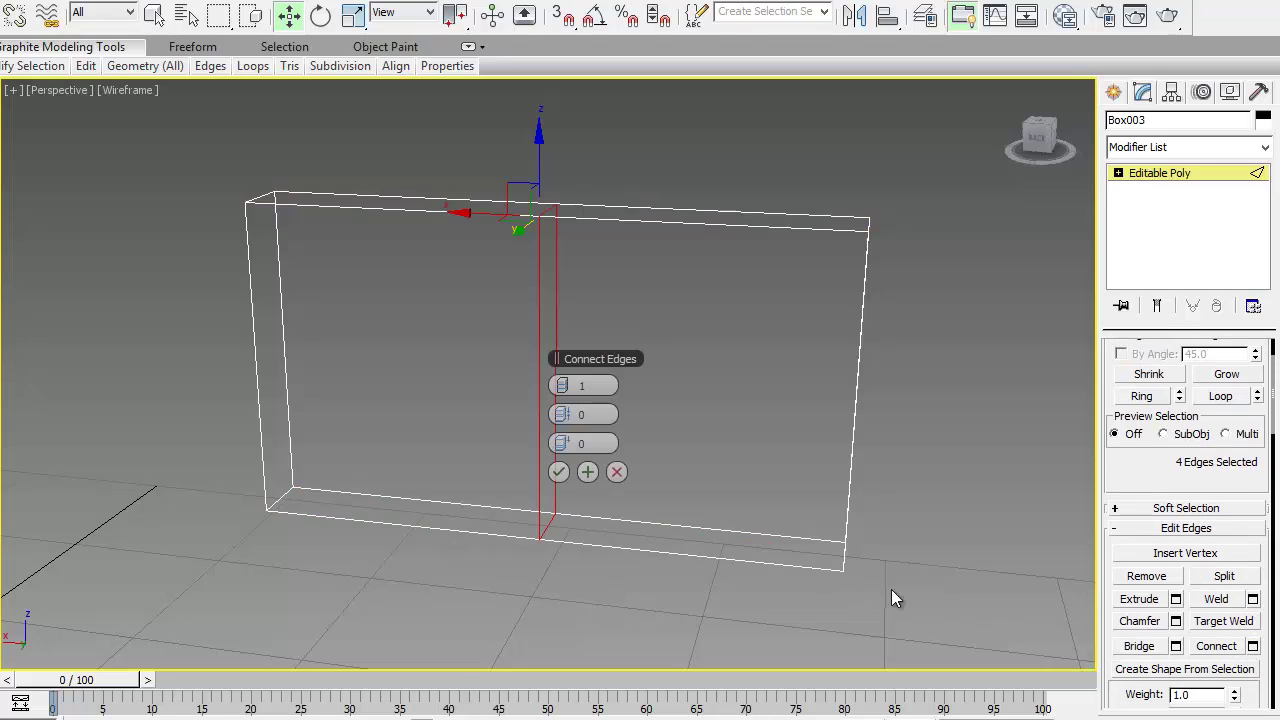
{"action": "left_click", "coordinate": [564, 386]}
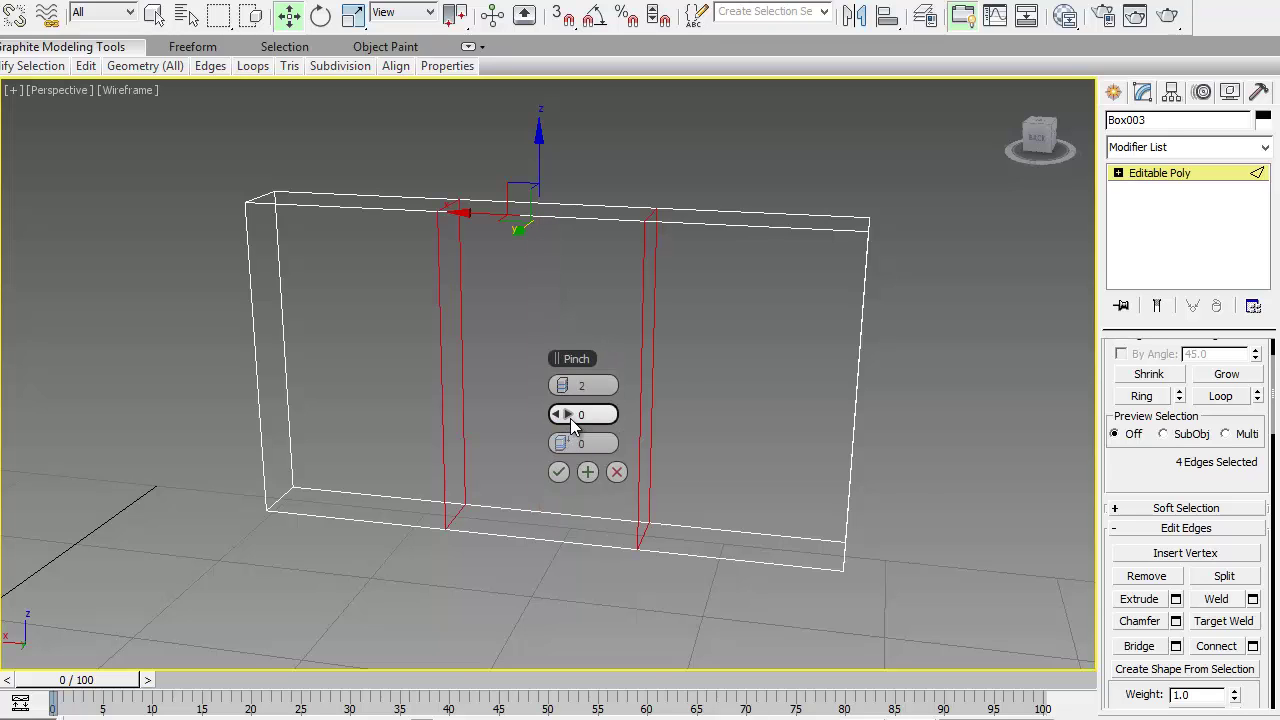
{"action": "left_click_drag", "start_coordinate": [570, 418], "coordinate": [908, 294]}
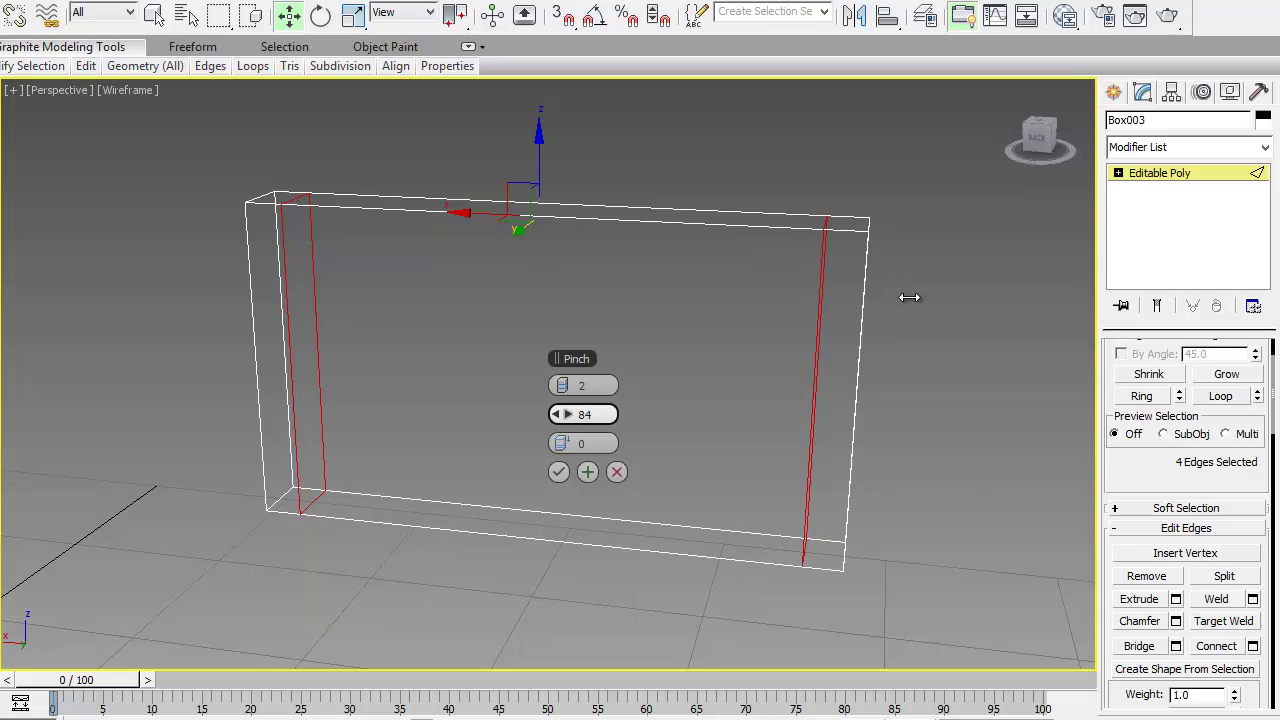
{"action": "left_click", "coordinate": [558, 473]}
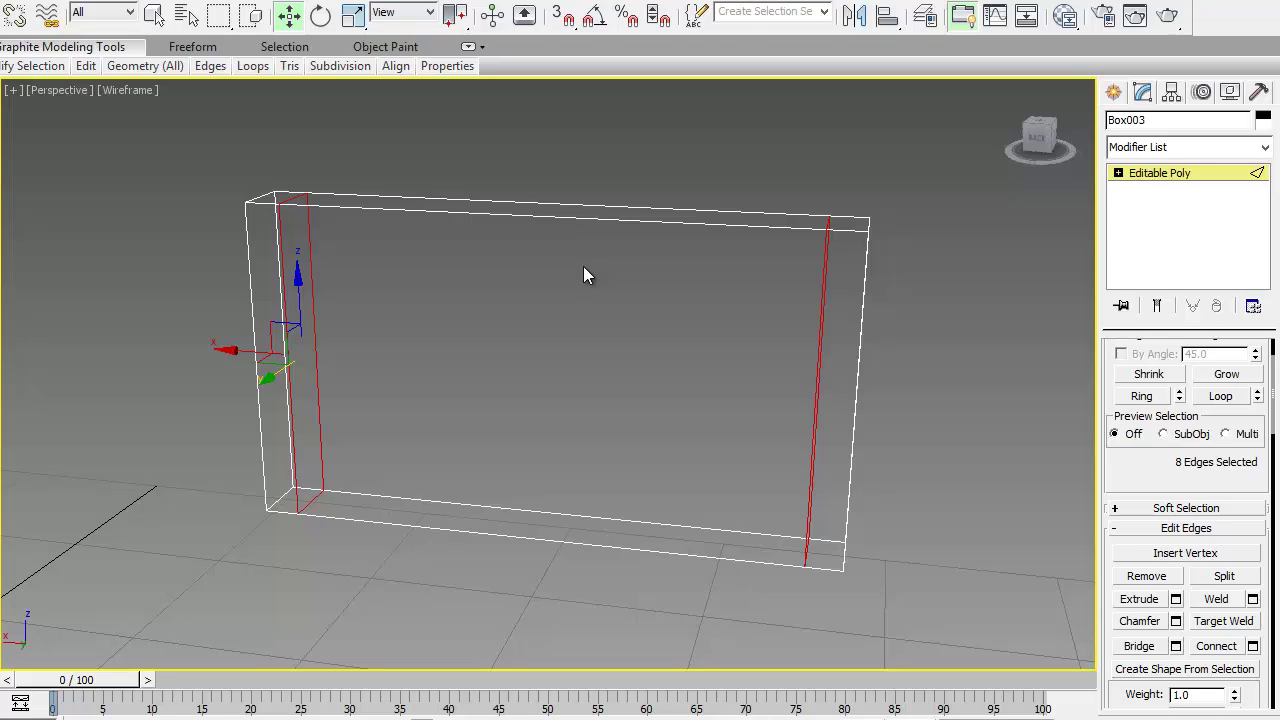
- Ring-select from the top edge and Connect again to add the second pair of vertical edges
{"action": "left_click", "coordinate": [594, 219]}
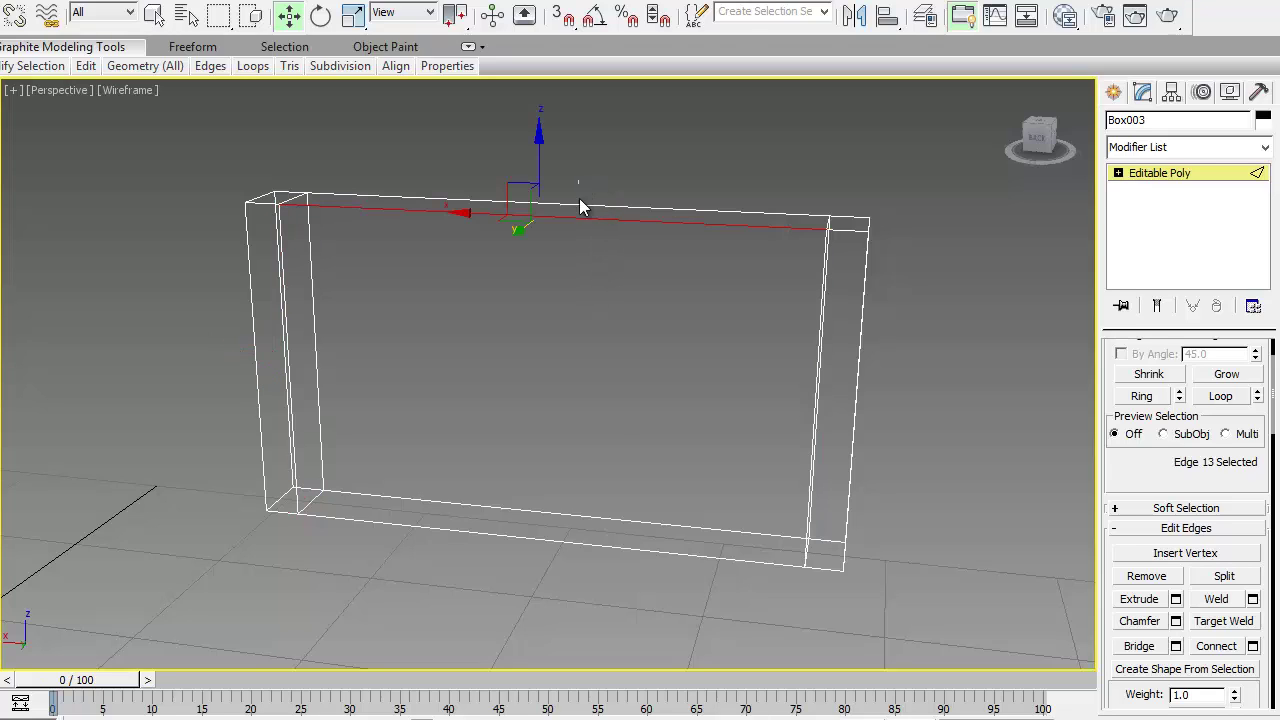
{"action": "key", "text": "alt+r"}
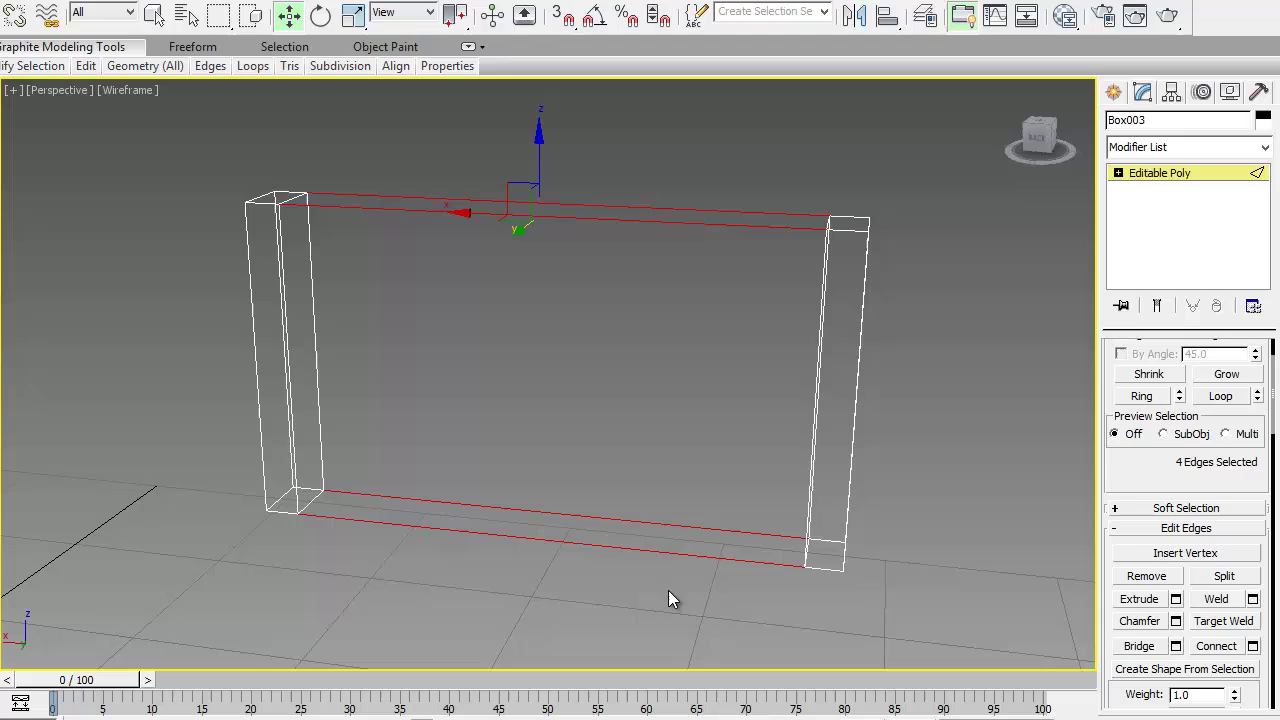
{"action": "left_click", "coordinate": [1253, 646]}
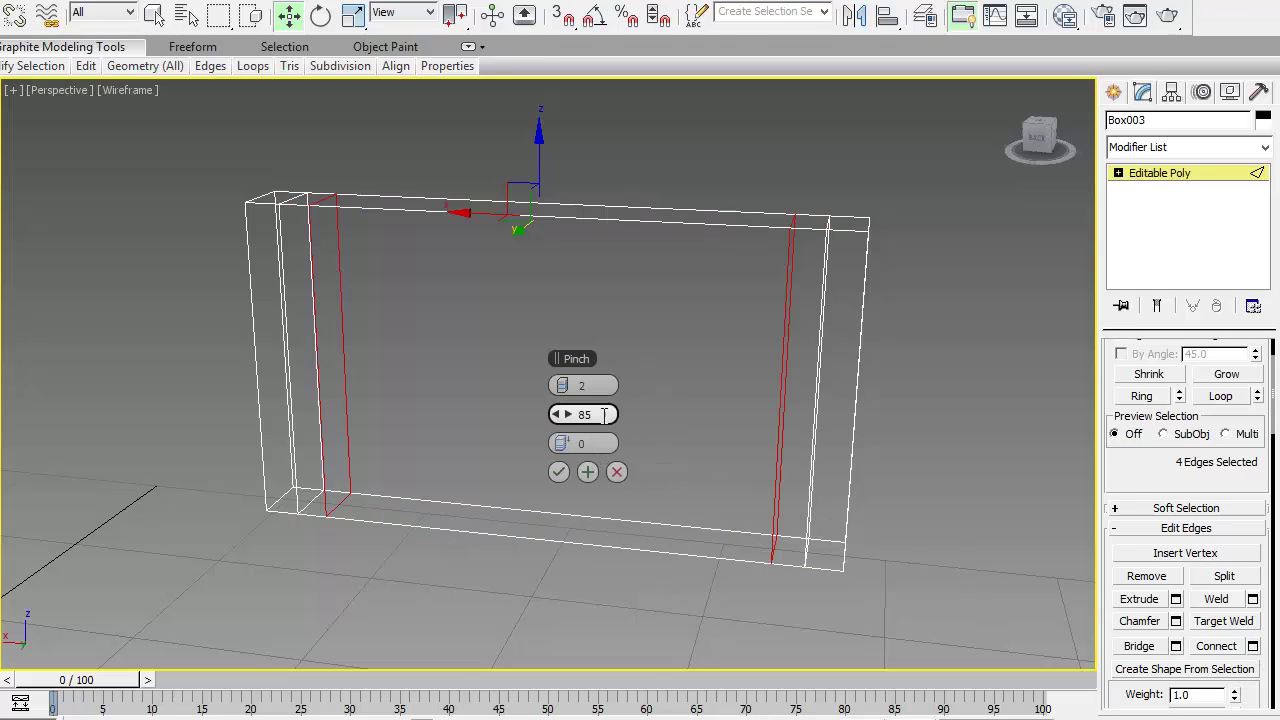
{"action": "left_click_drag", "start_coordinate": [571, 417], "coordinate": [605, 401]}
{"action": "left_click", "coordinate": [558, 472]}
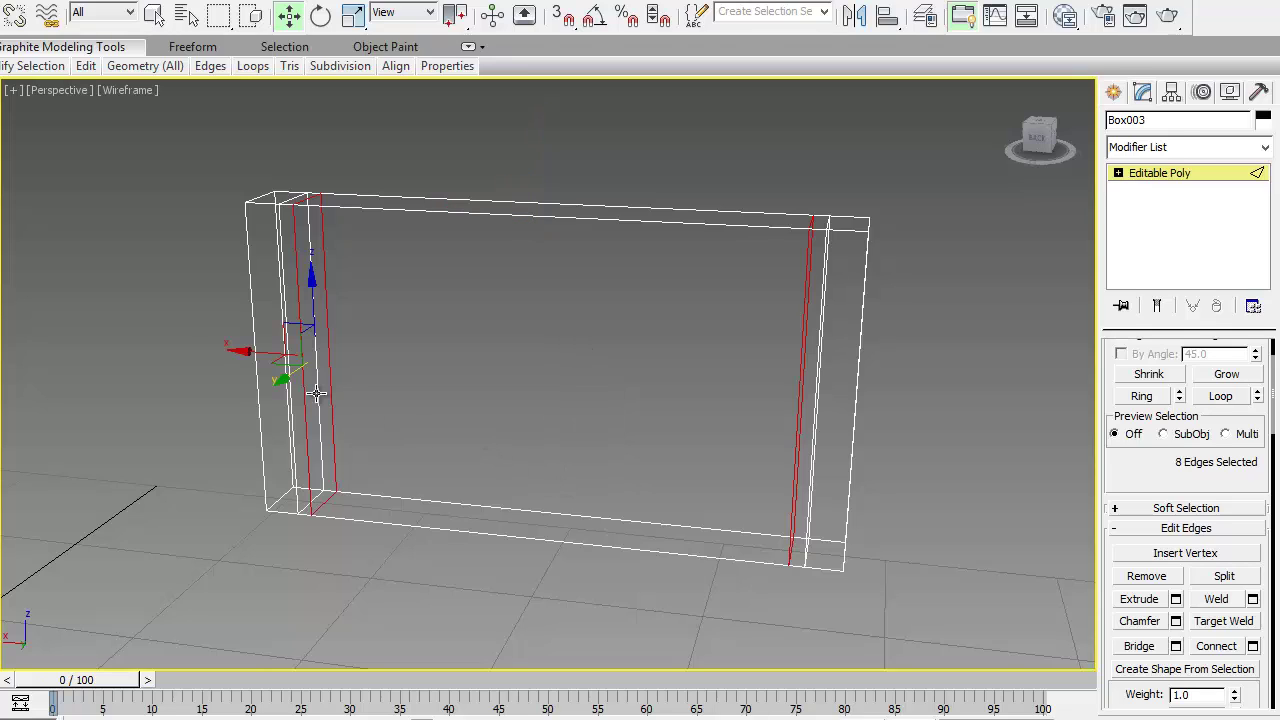
- Connect all vertical edges with 3 segments and Pinch -1 to add three horizontal loops
{"action": "left_click", "coordinate": [205, 330]}
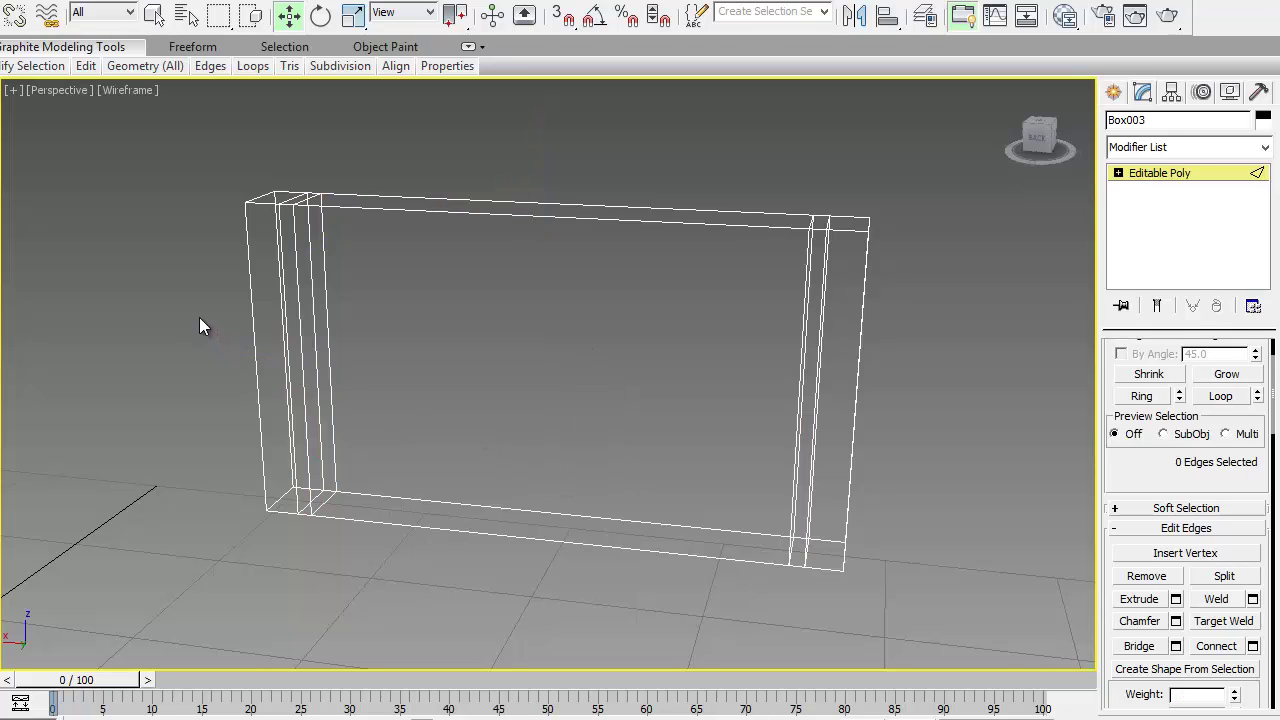
{"action": "left_click_drag", "start_coordinate": [205, 268], "coordinate": [964, 400]}
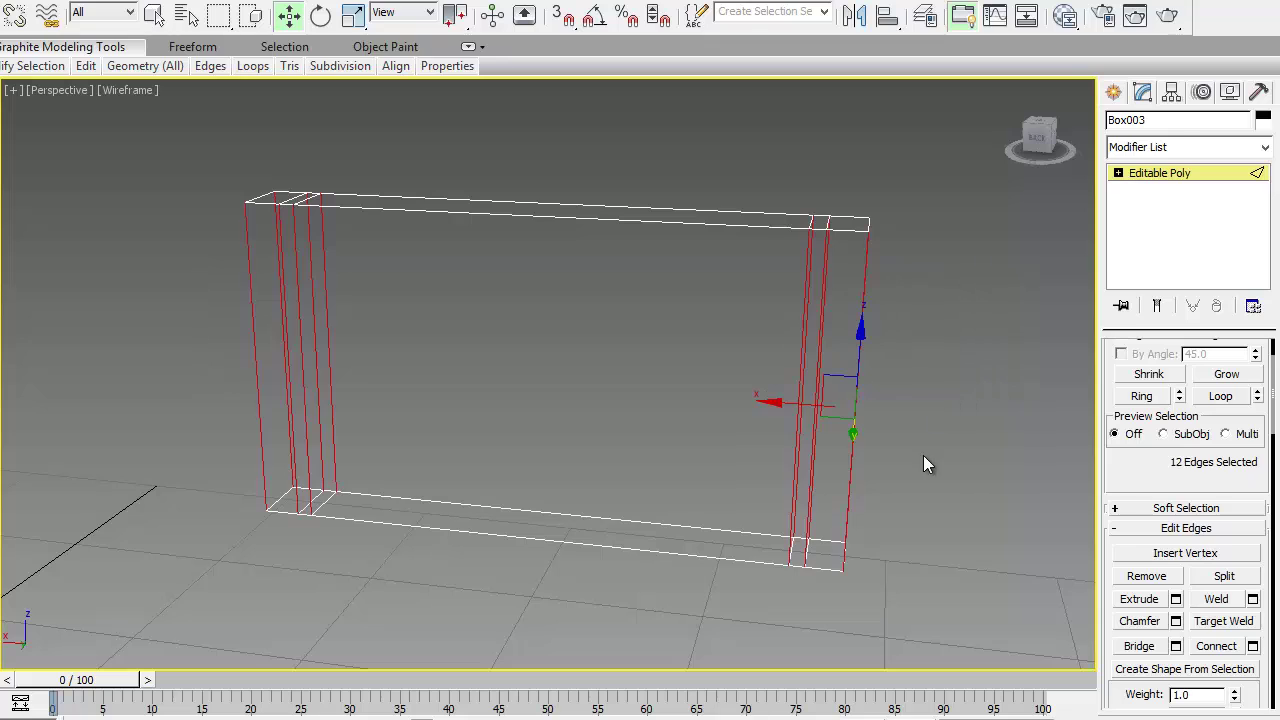
{"action": "left_click", "coordinate": [1252, 645]}
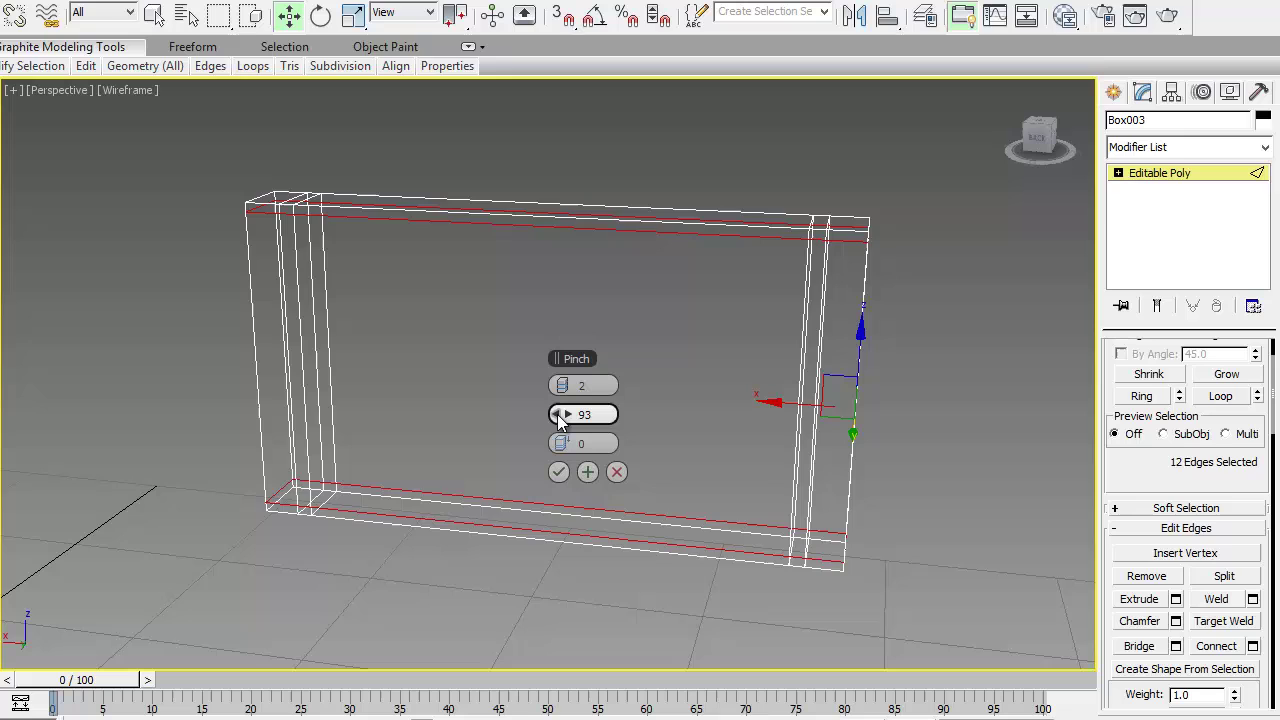
{"action": "left_click_drag", "start_coordinate": [557, 414], "coordinate": [225, 411]}
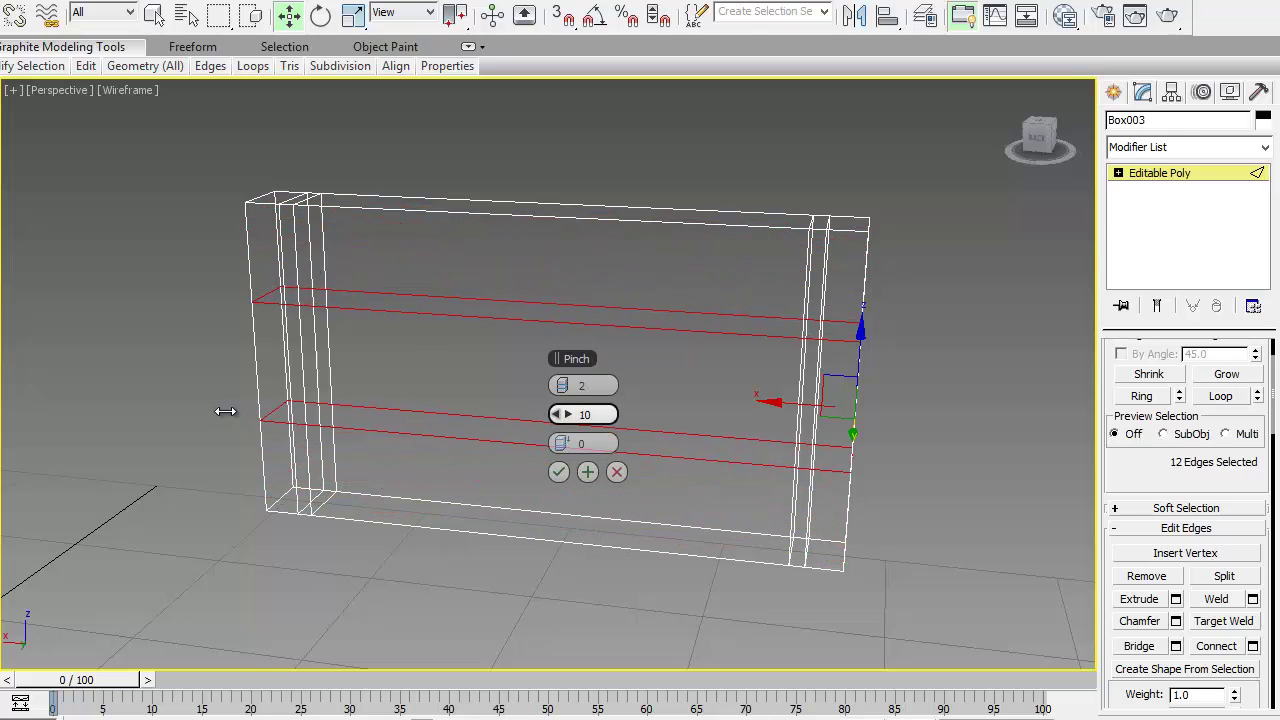
{"action": "left_click", "coordinate": [556, 415]}
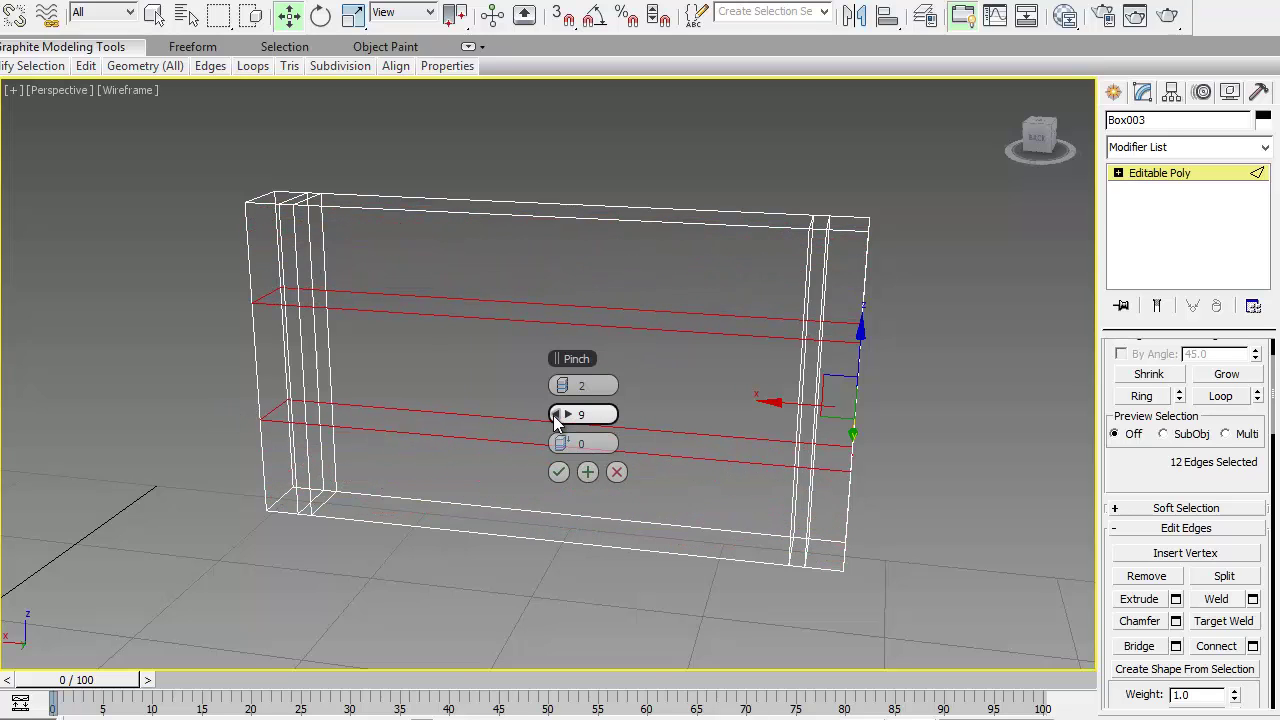
{"action": "left_click_drag", "start_coordinate": [556, 420], "coordinate": [556, 392]}
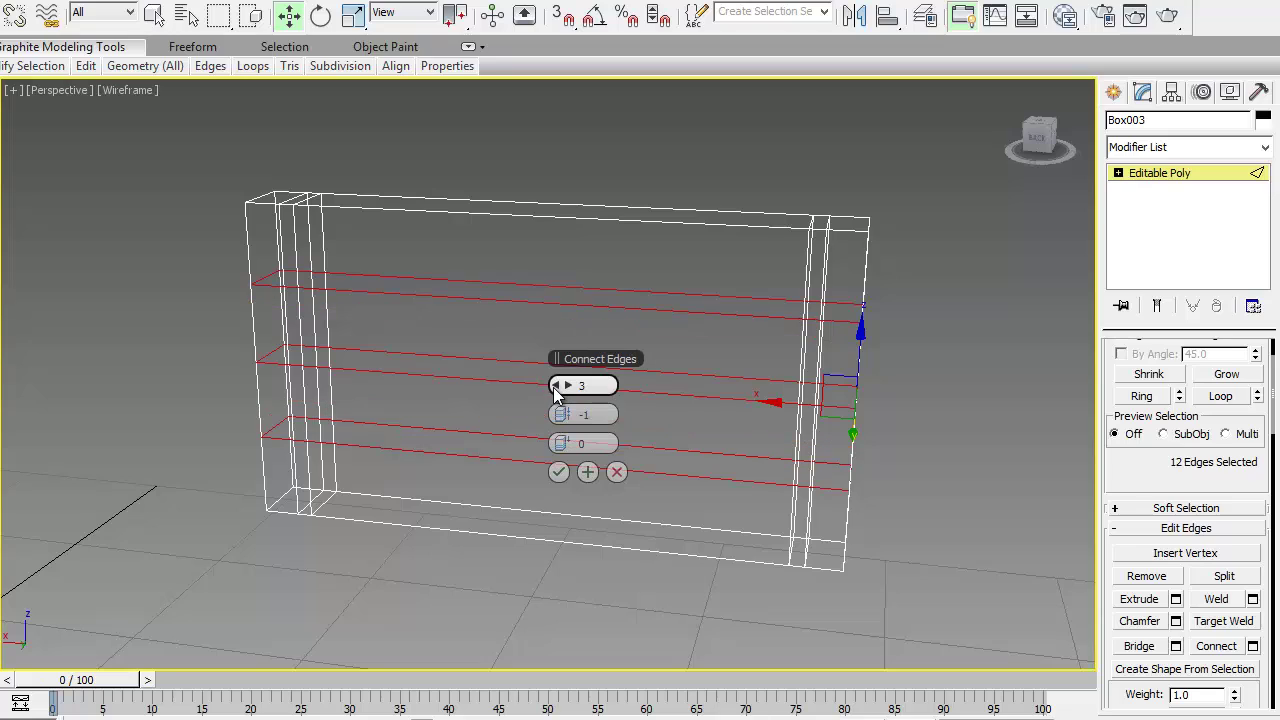
{"action": "left_click", "coordinate": [558, 473]}
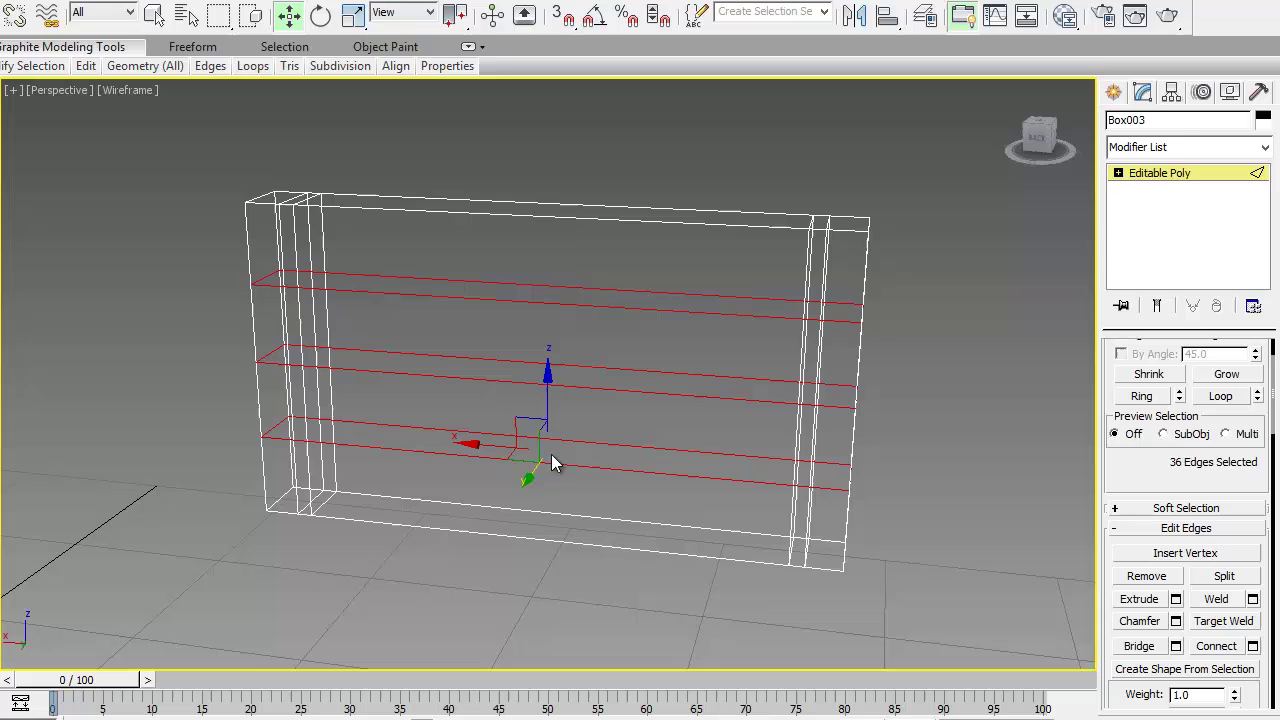
- Move the three new horizontal edges slightly down along Z and deselect them
{"action": "left_click_drag", "start_coordinate": [546, 414], "coordinate": [543, 455]}
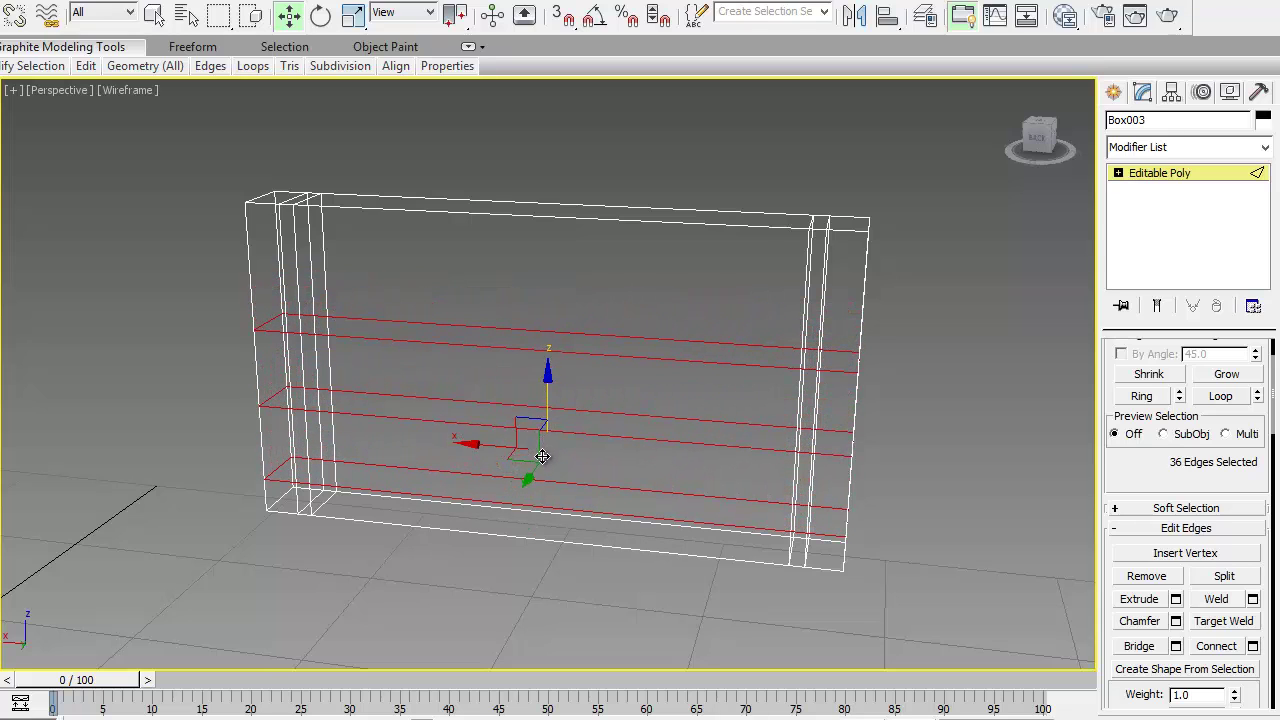
{"action": "middle_click_drag", "start_coordinate": [662, 478], "coordinate": [686, 444], "text": "alt"}
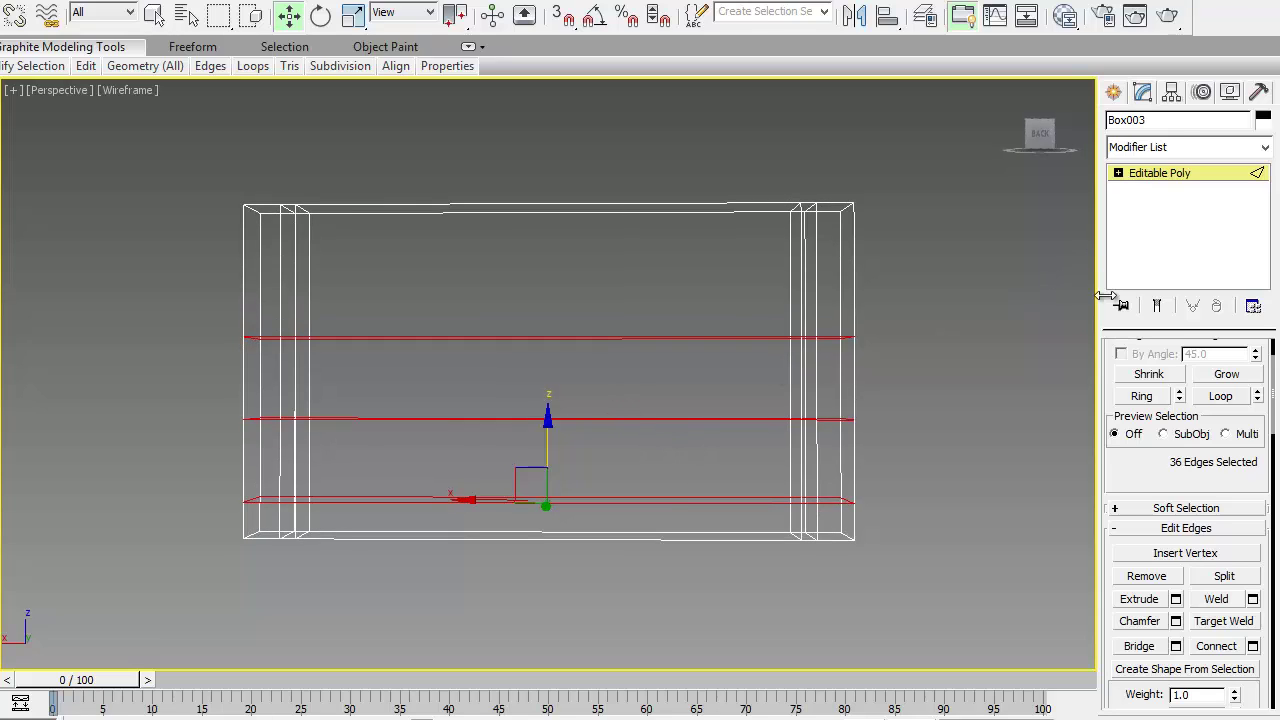
{"action": "left_click", "coordinate": [987, 342]}
- At Vertex level, lower the bottom vertex row and raise the middle row near the frame's top
{"action": "left_click", "coordinate": [1137, 176]}
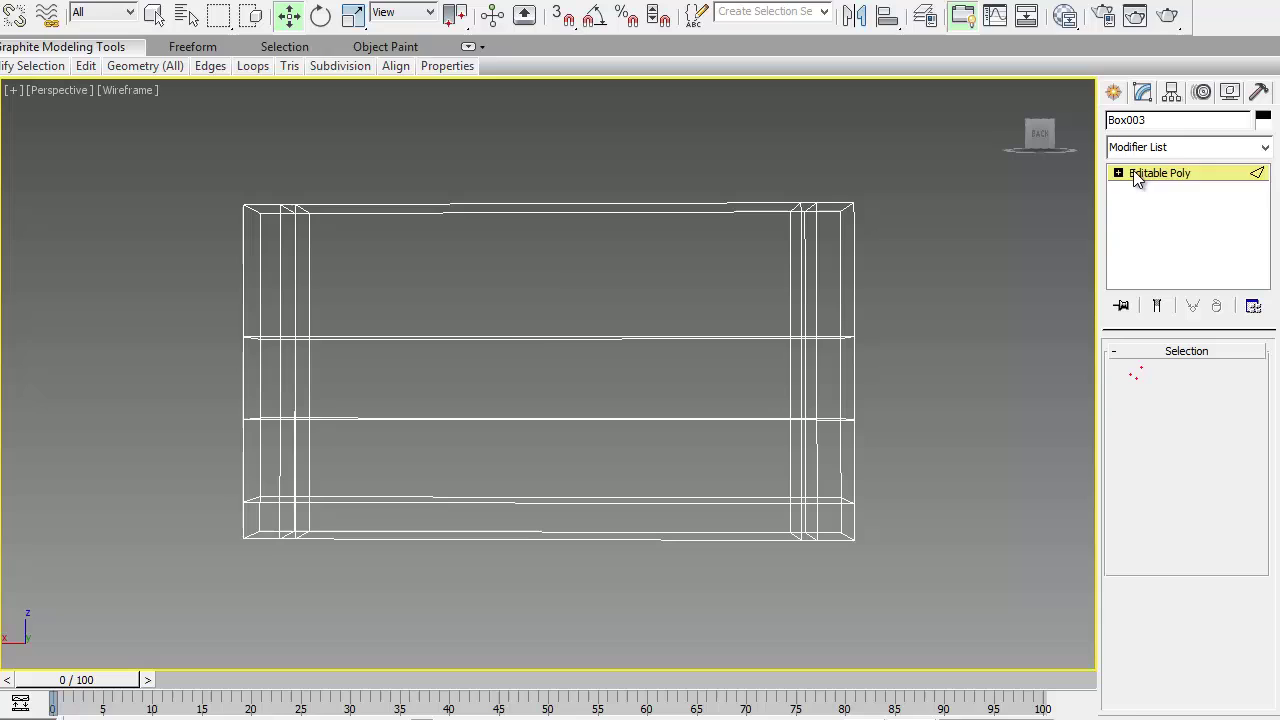
{"action": "left_click", "coordinate": [1136, 373]}
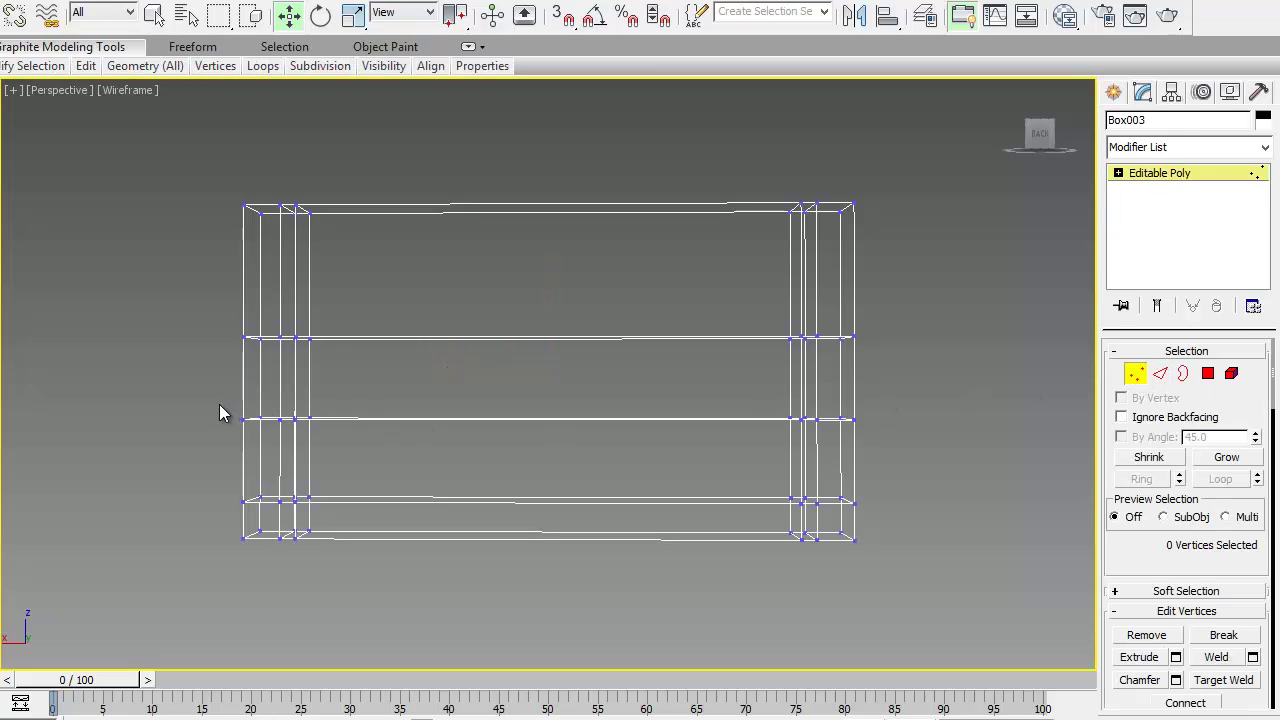
{"action": "left_click_drag", "start_coordinate": [671, 439], "coordinate": [899, 450]}
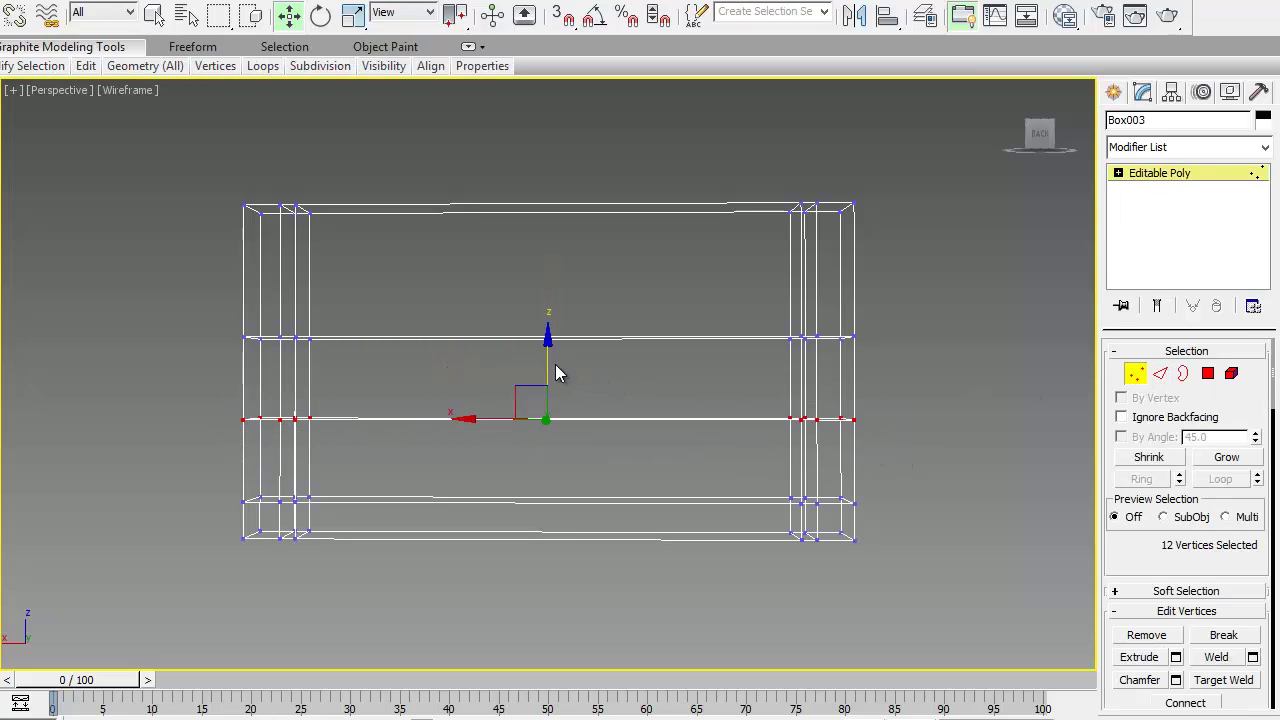
{"action": "left_click_drag", "start_coordinate": [546, 419], "coordinate": [536, 430]}
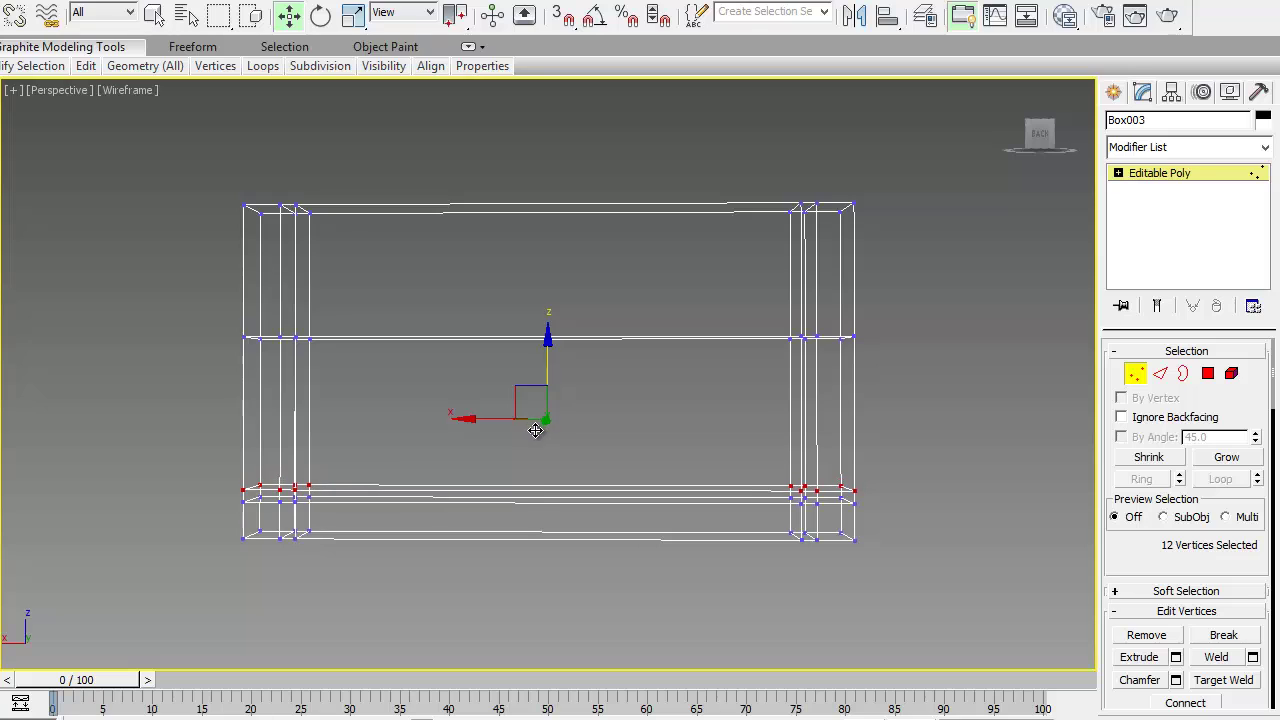
{"action": "left_click_drag", "start_coordinate": [194, 309], "coordinate": [920, 387]}
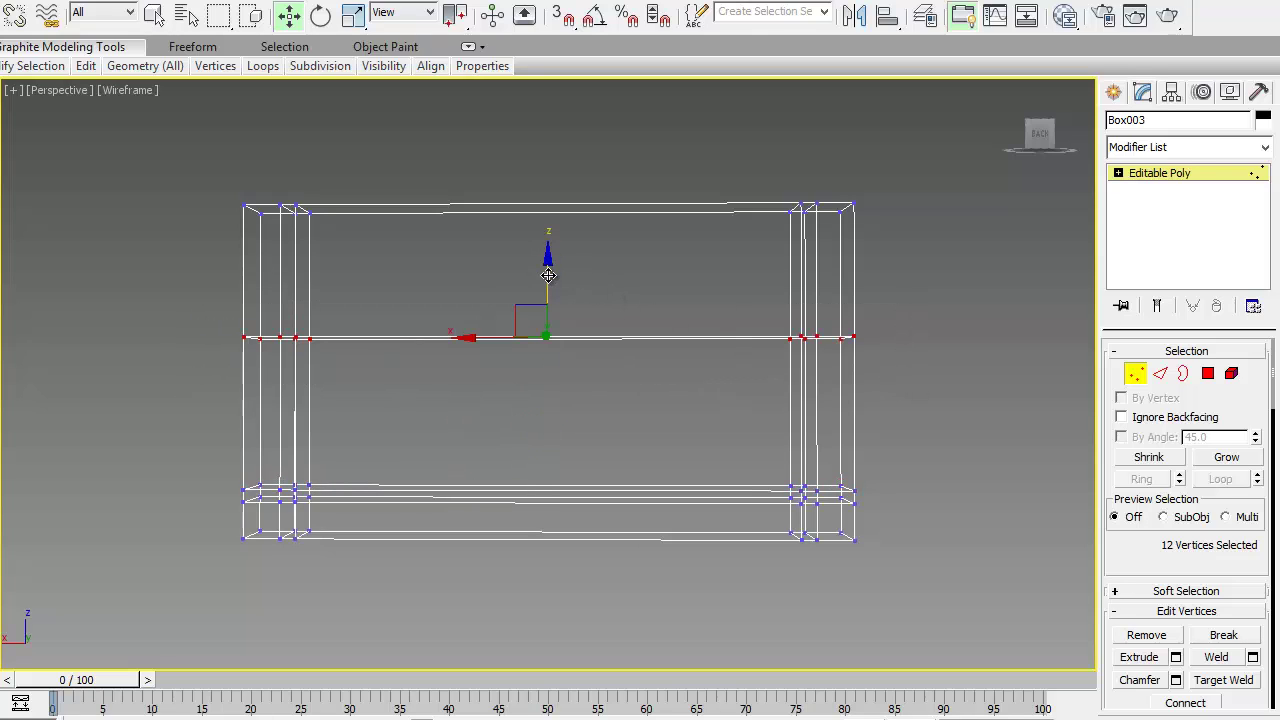
{"action": "left_click_drag", "start_coordinate": [548, 275], "coordinate": [543, 172]}
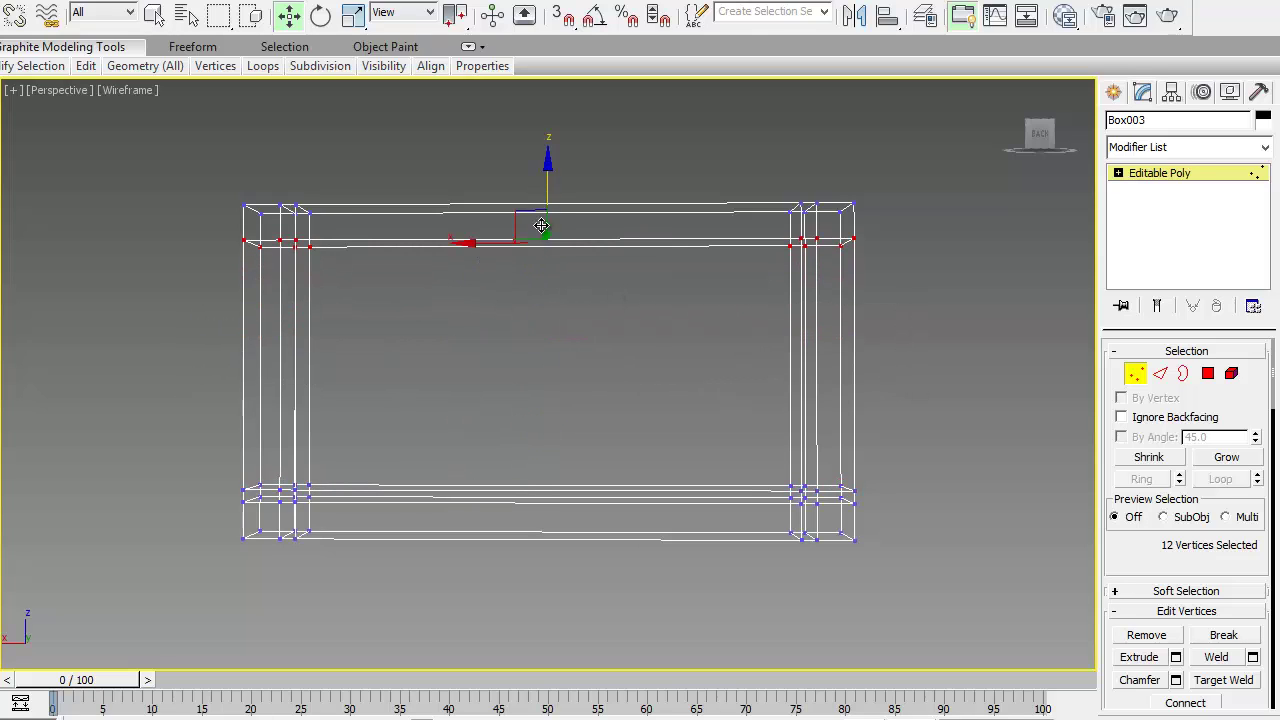
{"action": "left_click", "coordinate": [614, 313]}
{"action": "middle_click_drag", "start_coordinate": [614, 371], "coordinate": [656, 405], "text": "alt"}
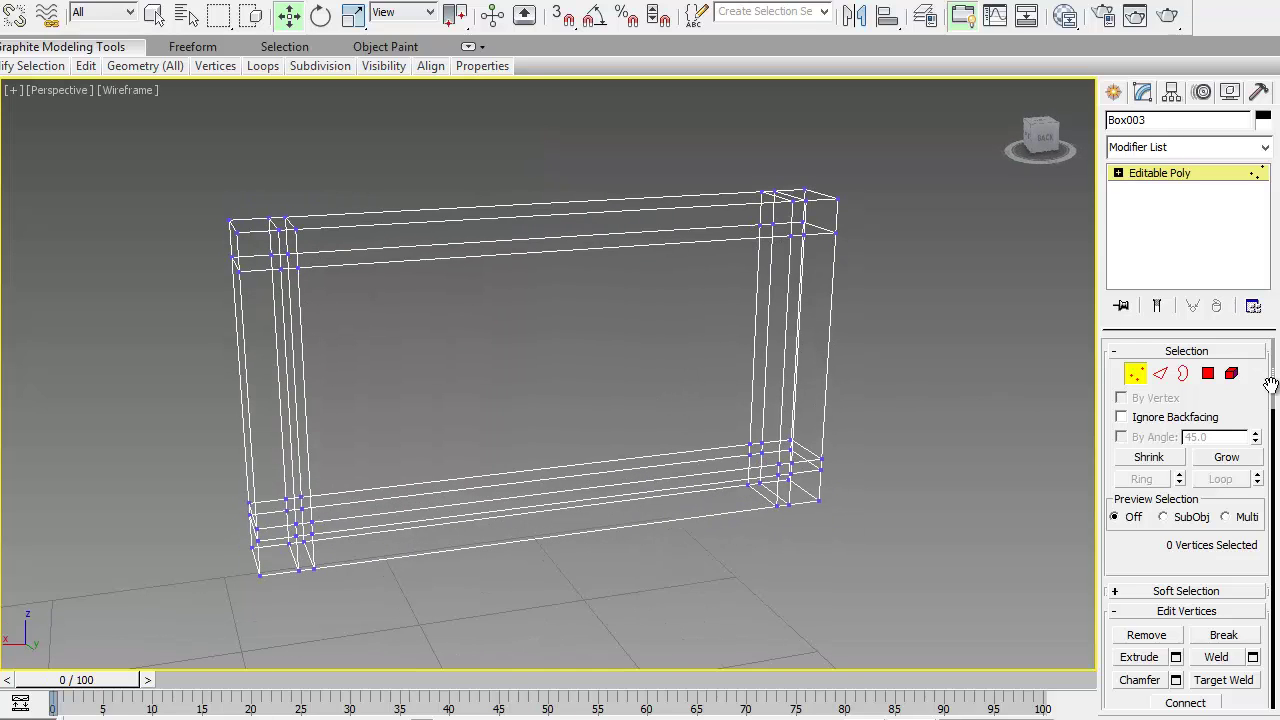
- At Polygon level, select the five inner left, bottom and right border faces of the frame
{"action": "left_click", "coordinate": [1208, 373]}
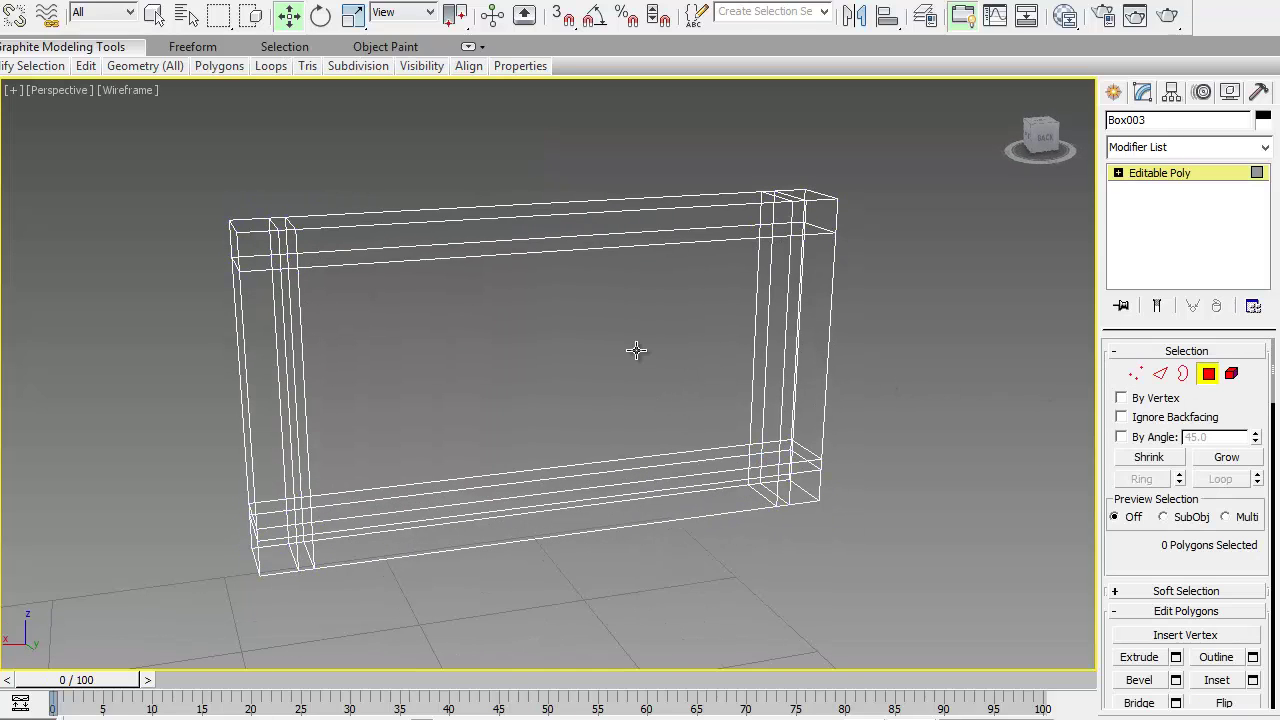
{"action": "left_click", "coordinate": [288, 313]}
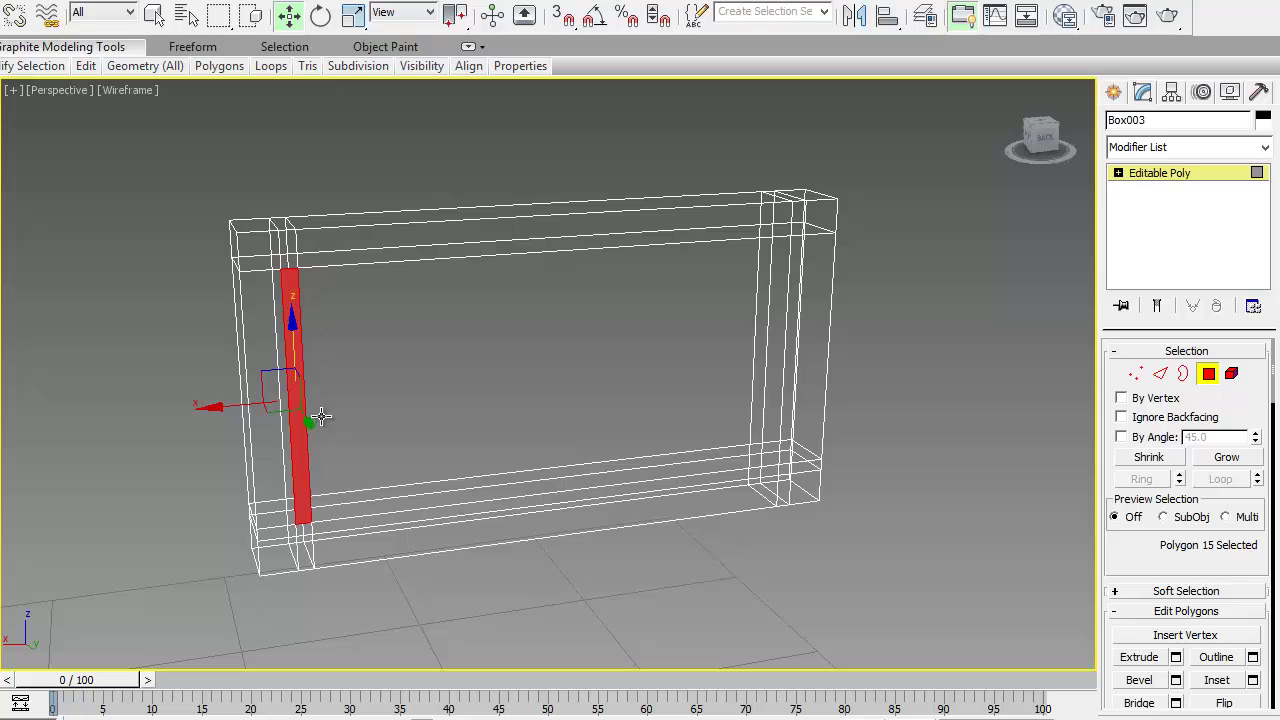
{"action": "left_click", "coordinate": [304, 530], "text": "ctrl"}
{"action": "left_click", "coordinate": [336, 530], "text": "ctrl"}
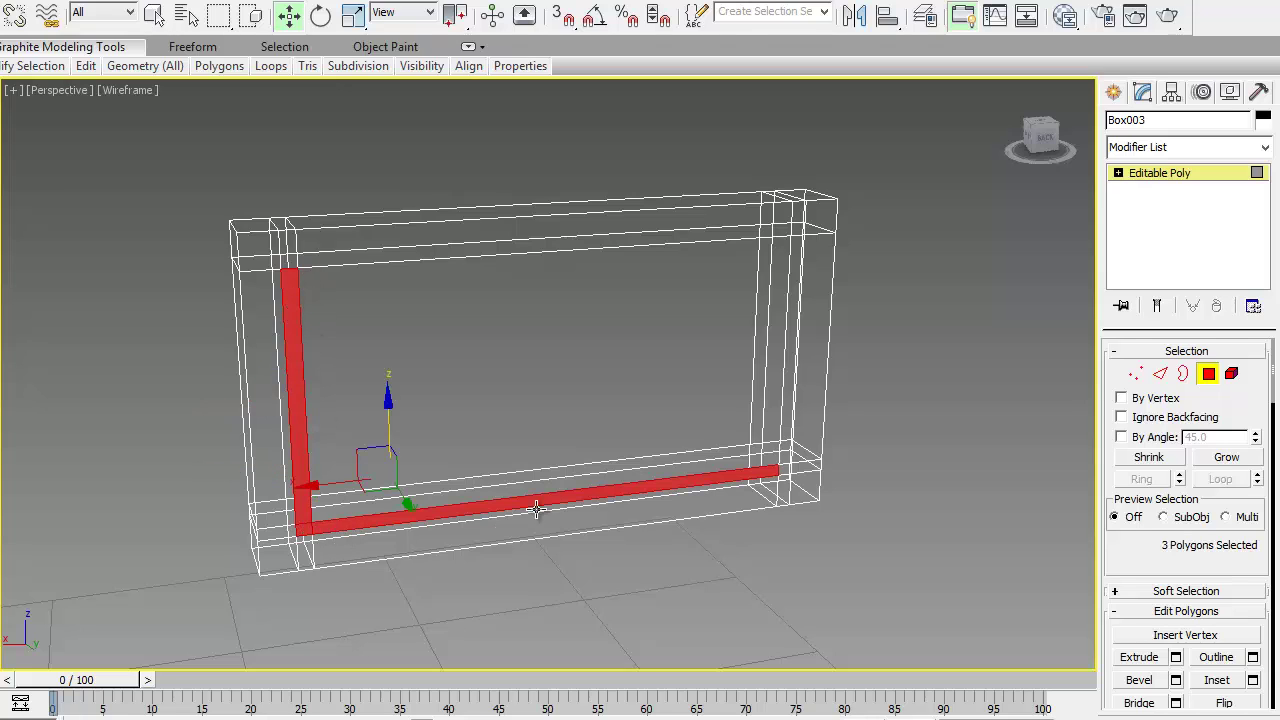
{"action": "left_click", "coordinate": [784, 470], "text": "ctrl"}
{"action": "left_click", "coordinate": [792, 350], "text": "ctrl"}
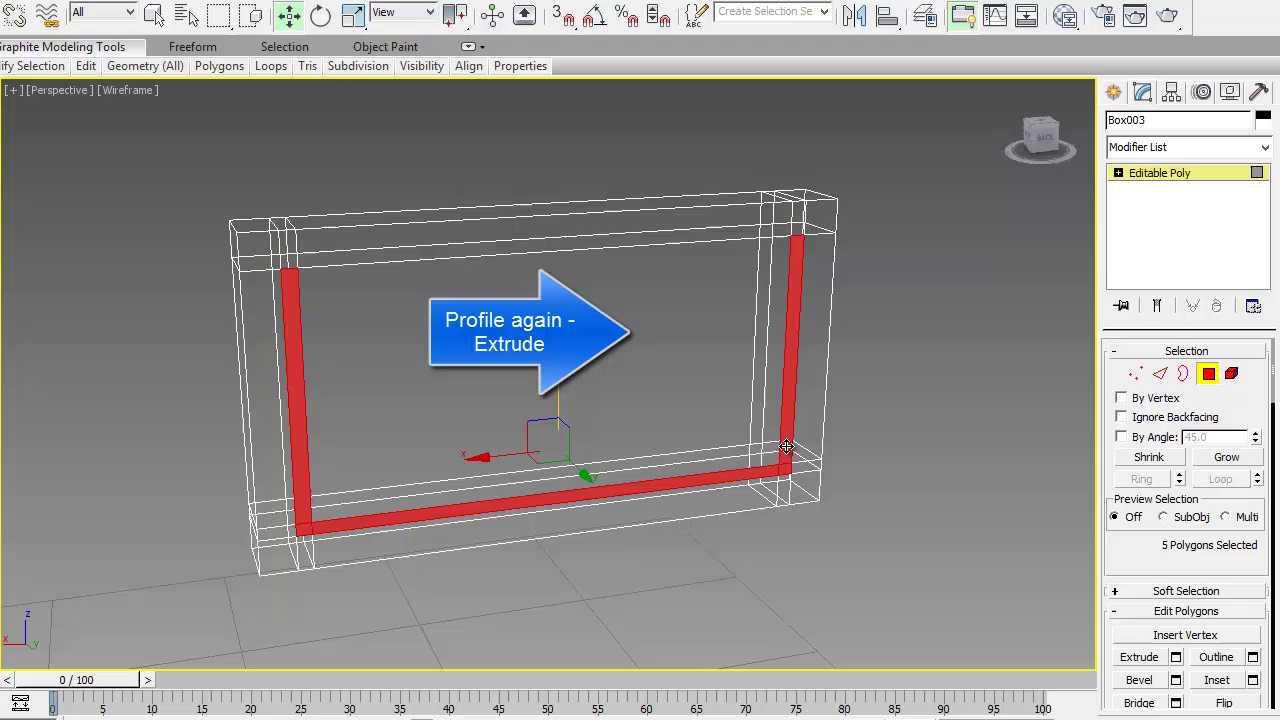
{"action": "mouse_move", "coordinate": [677, 418]}
{"action": "middle_mouse_down", "text": "alt"}
{"action": "mouse_move", "coordinate": [600, 418]}
{"action": "mouse_move", "coordinate": [660, 420]}
{"action": "middle_mouse_up", "text": "alt"}
- Extrude the selected faces 0'10" back to form the drawer sides and bottom
{"action": "left_click", "coordinate": [1176, 657]}
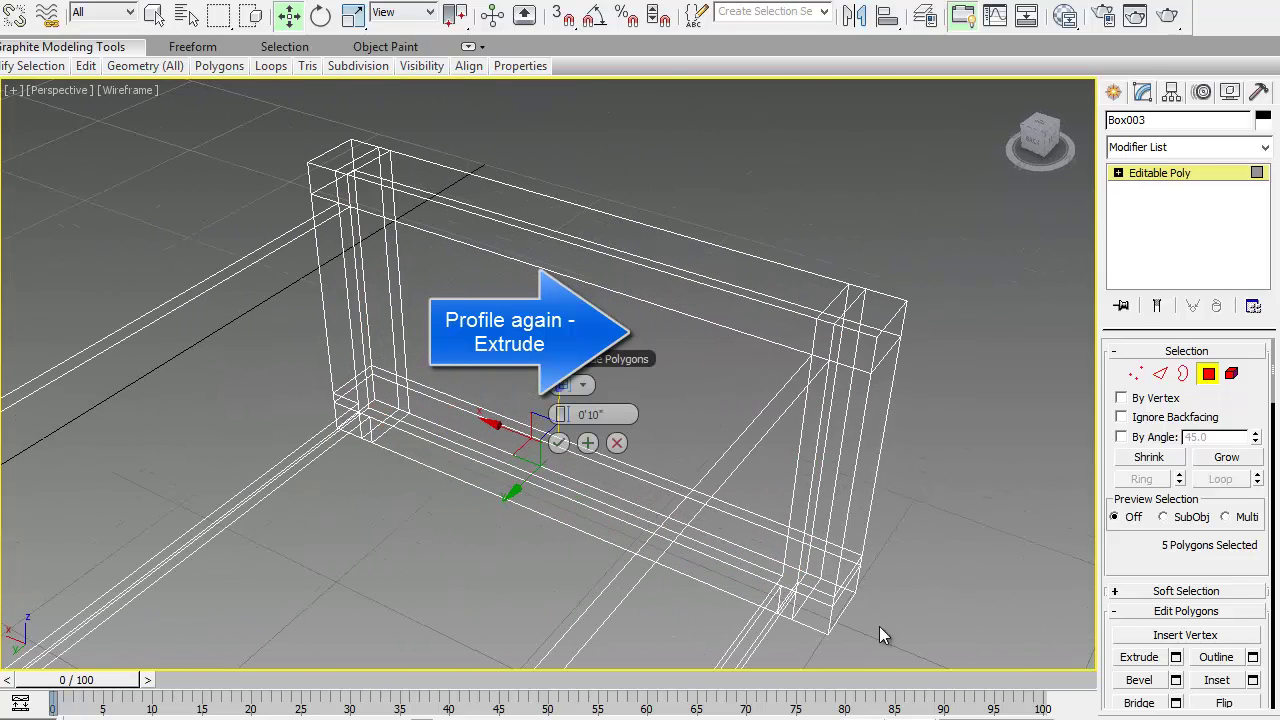
{"action": "scroll", "coordinate": [836, 428], "scroll_direction": "down", "scroll_amount": 10}
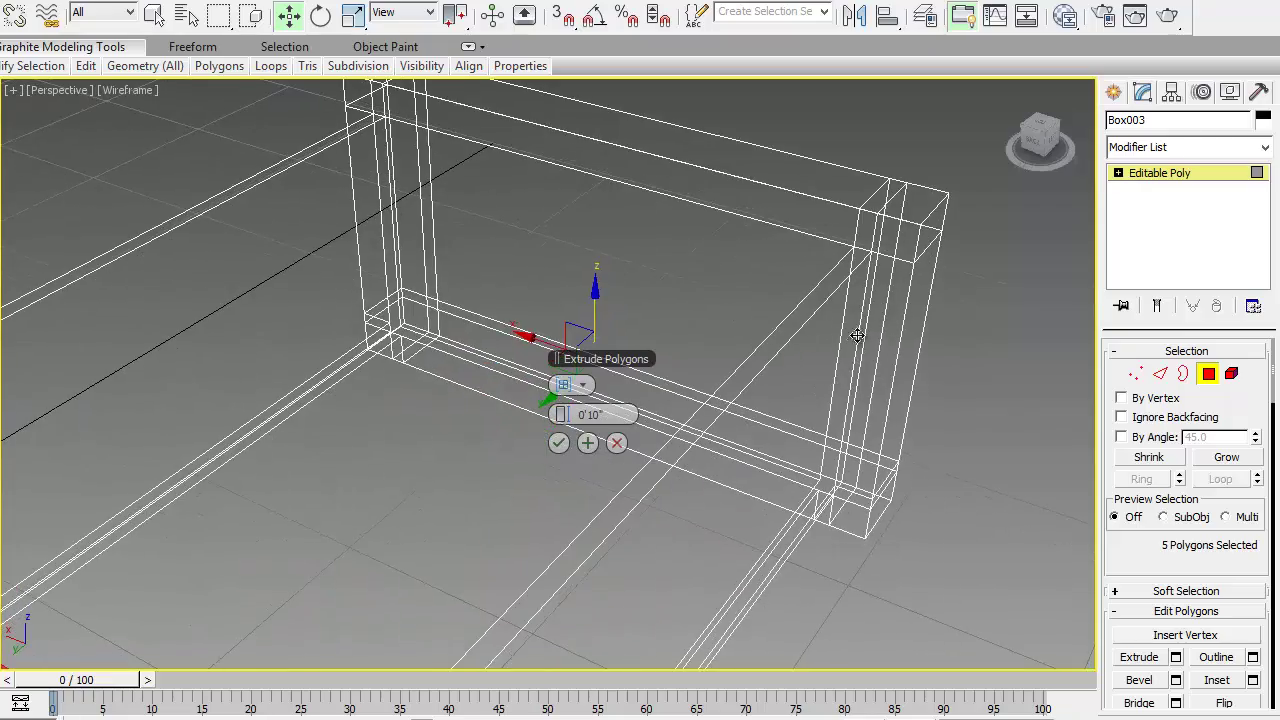
{"action": "mouse_move", "coordinate": [817, 385]}
{"action": "middle_mouse_down", "text": "alt"}
{"action": "mouse_move", "coordinate": [729, 406]}
{"action": "mouse_move", "coordinate": [797, 394]}
{"action": "middle_mouse_up", "text": "alt"}
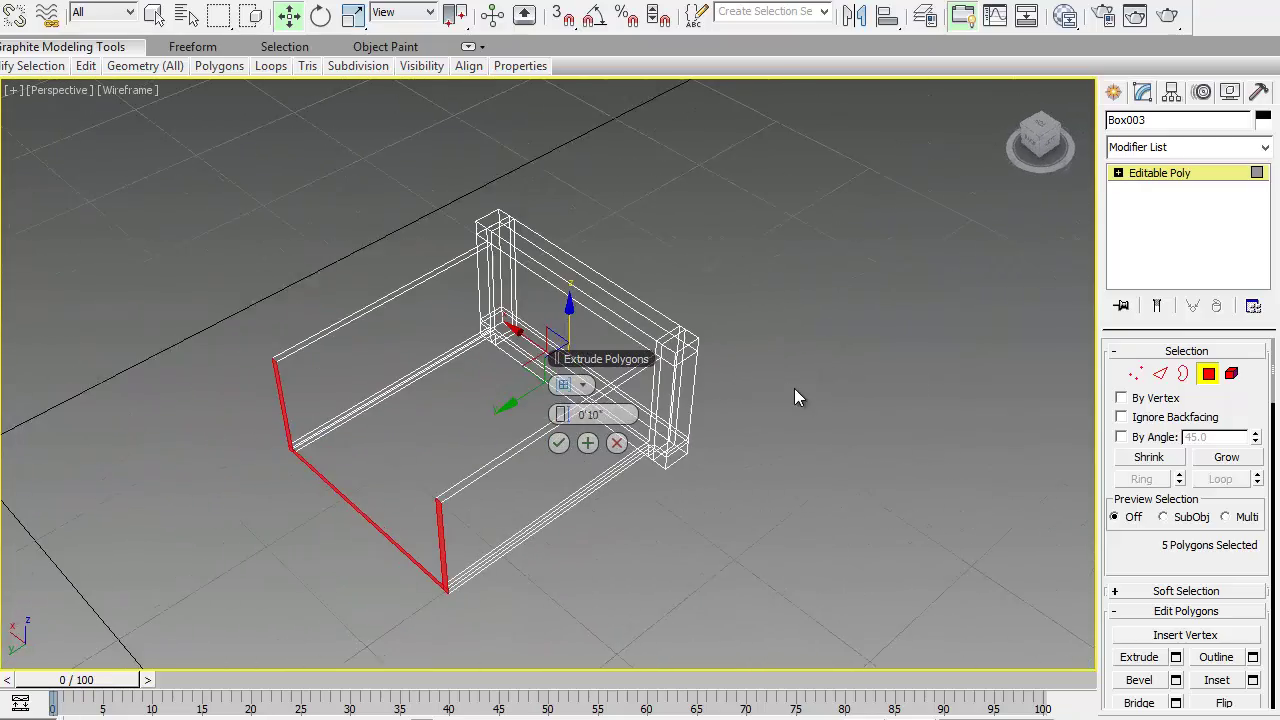
{"action": "left_click", "coordinate": [559, 444]}
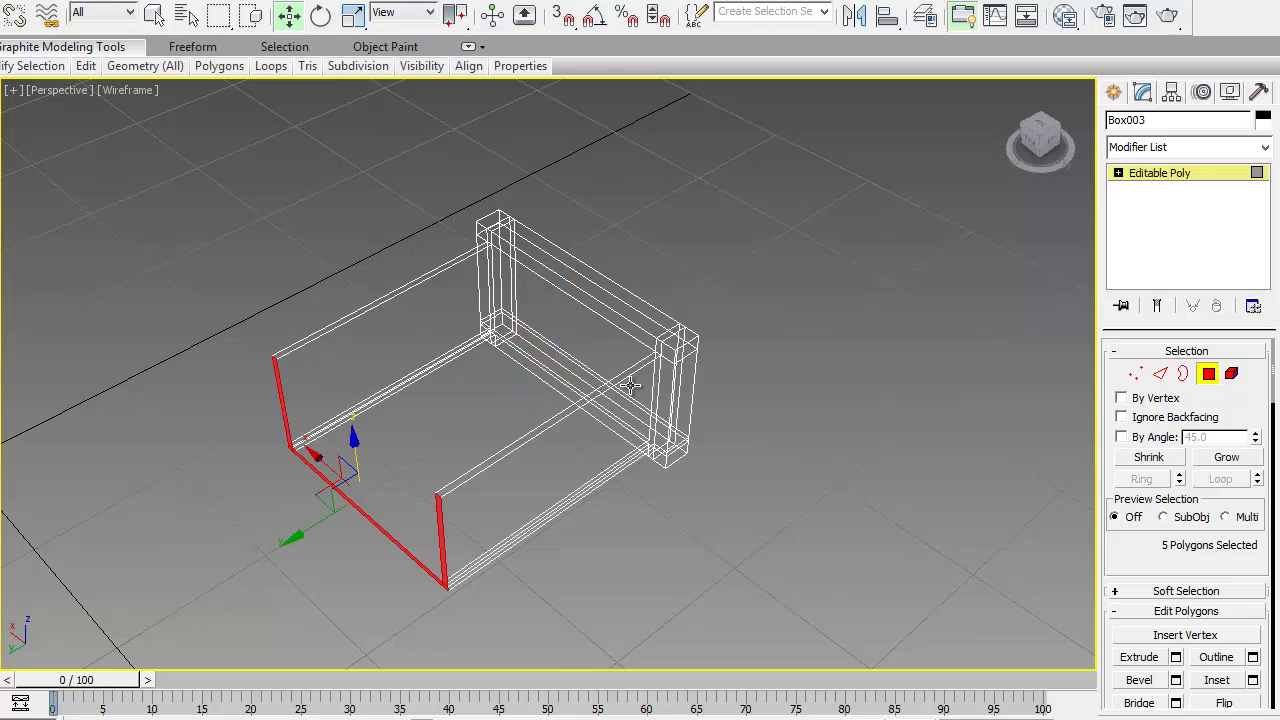
- End Isolate Selection, switch to the four-viewport layout and pan the Front view
{"action": "right_click", "coordinate": [622, 352]}
{"action": "left_click", "coordinate": [675, 196]}
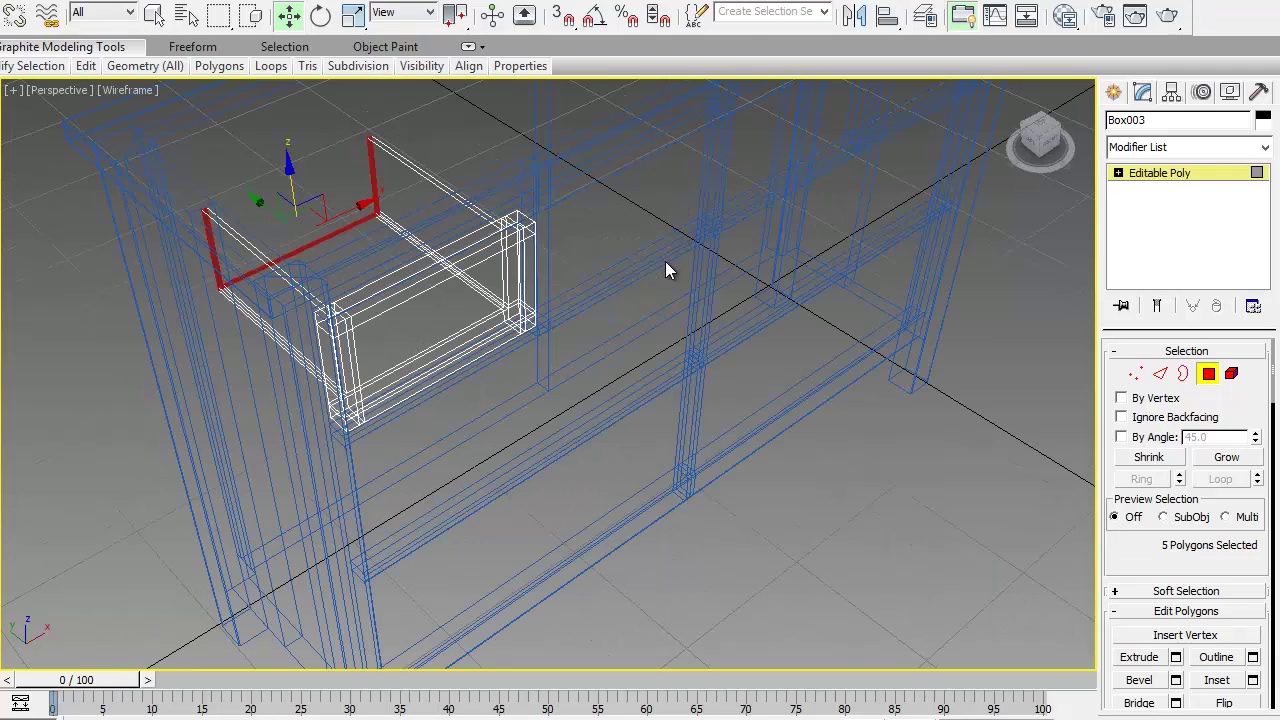
{"action": "key", "text": "alt+w"}
{"action": "key", "text": "4"}
{"action": "middle_click", "coordinate": [751, 323]}
{"action": "middle_click_drag", "start_coordinate": [809, 271], "coordinate": [819, 272]}
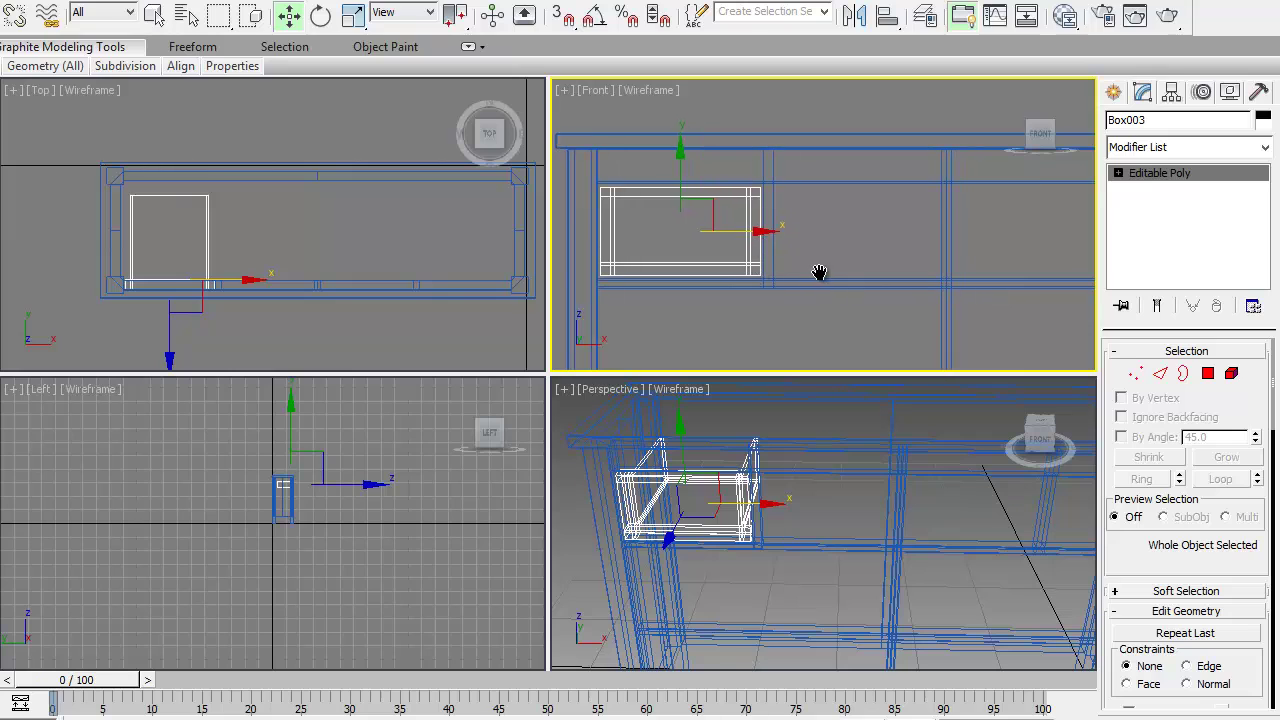
- Shift-drag 3 instanced drawer copies along the top row, then clone the end drawer downward
{"action": "mouse_move", "coordinate": [760, 231]}
{"action": "left_mouse_down", "text": "shift"}
{"action": "mouse_move", "coordinate": [937, 244]}
{"action": "mouse_move", "coordinate": [932, 253]}
{"action": "left_mouse_up", "text": "shift"}
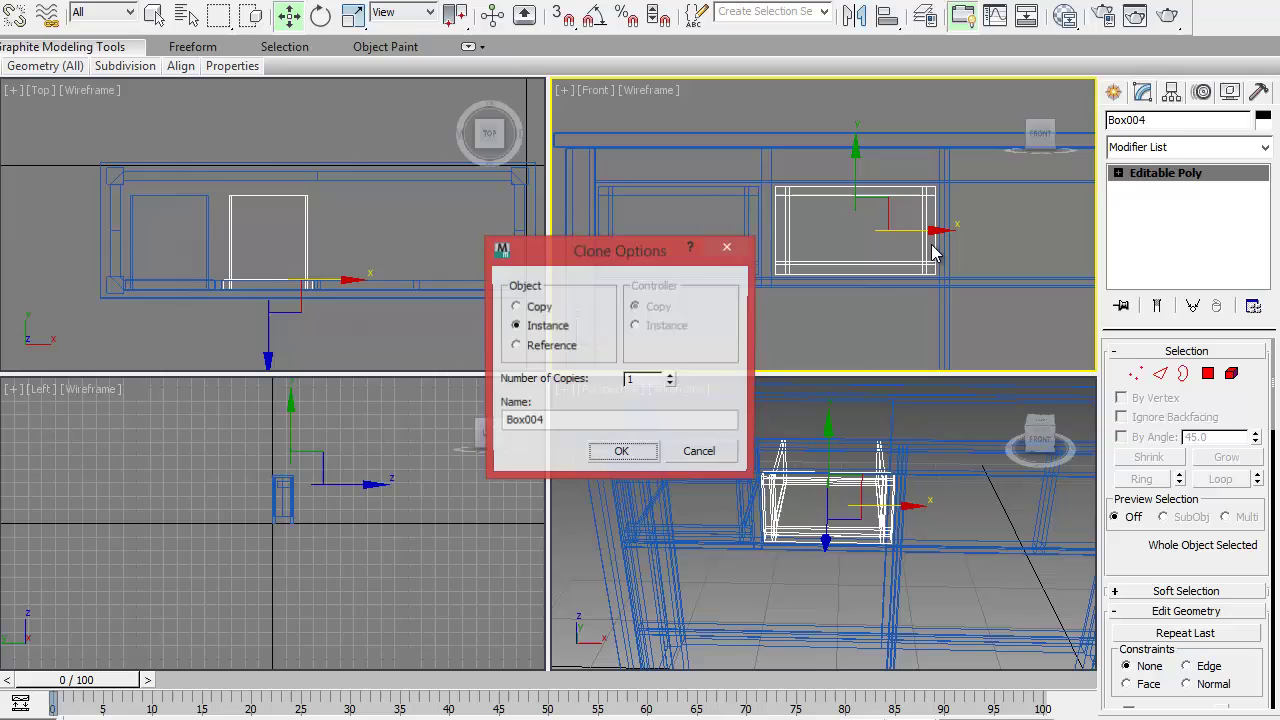
{"action": "left_click", "coordinate": [668, 377]}
{"action": "left_click", "coordinate": [668, 377]}
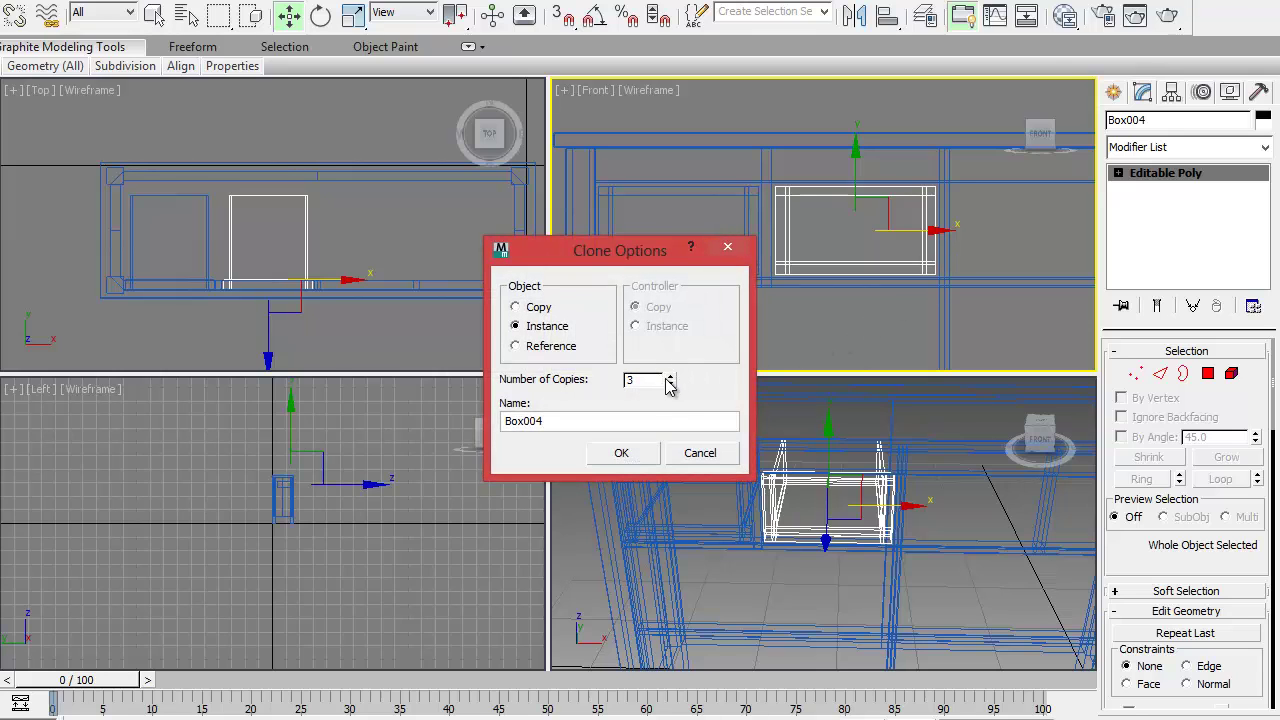
{"action": "left_click", "coordinate": [621, 453]}
{"action": "middle_click_drag", "start_coordinate": [836, 349], "coordinate": [637, 294]}
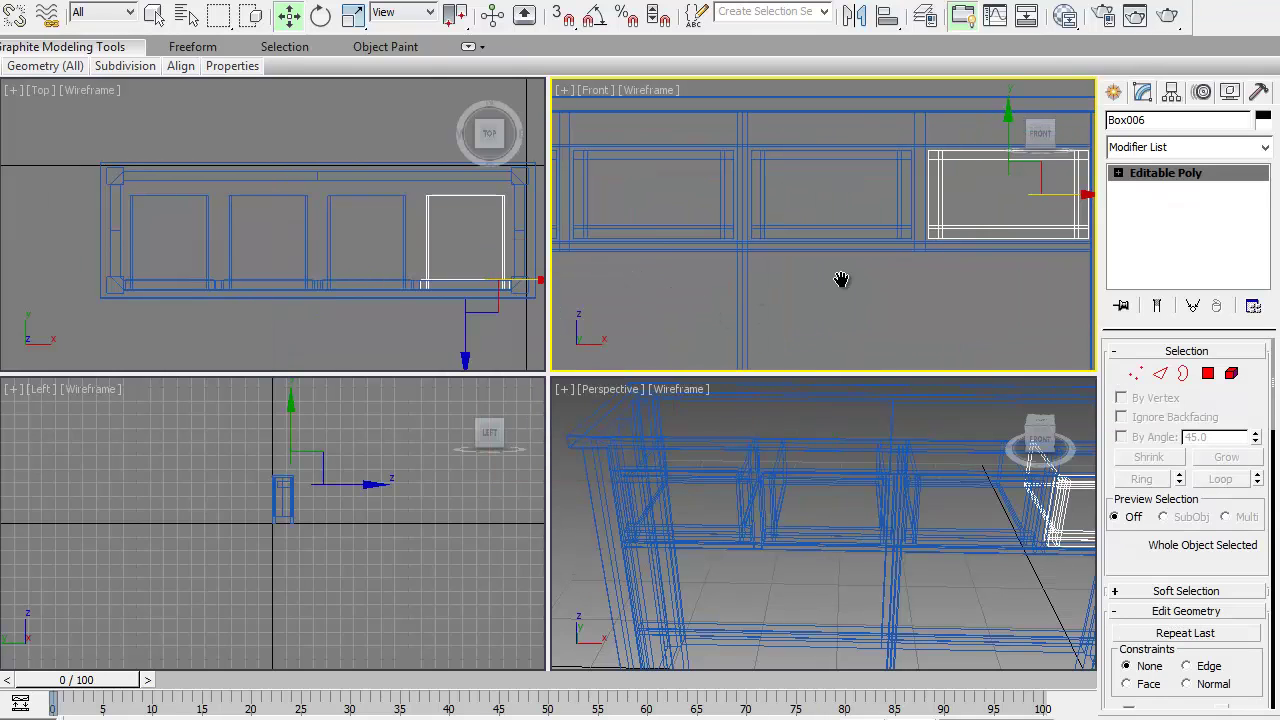
{"action": "middle_click_drag", "start_coordinate": [841, 279], "coordinate": [749, 306]}
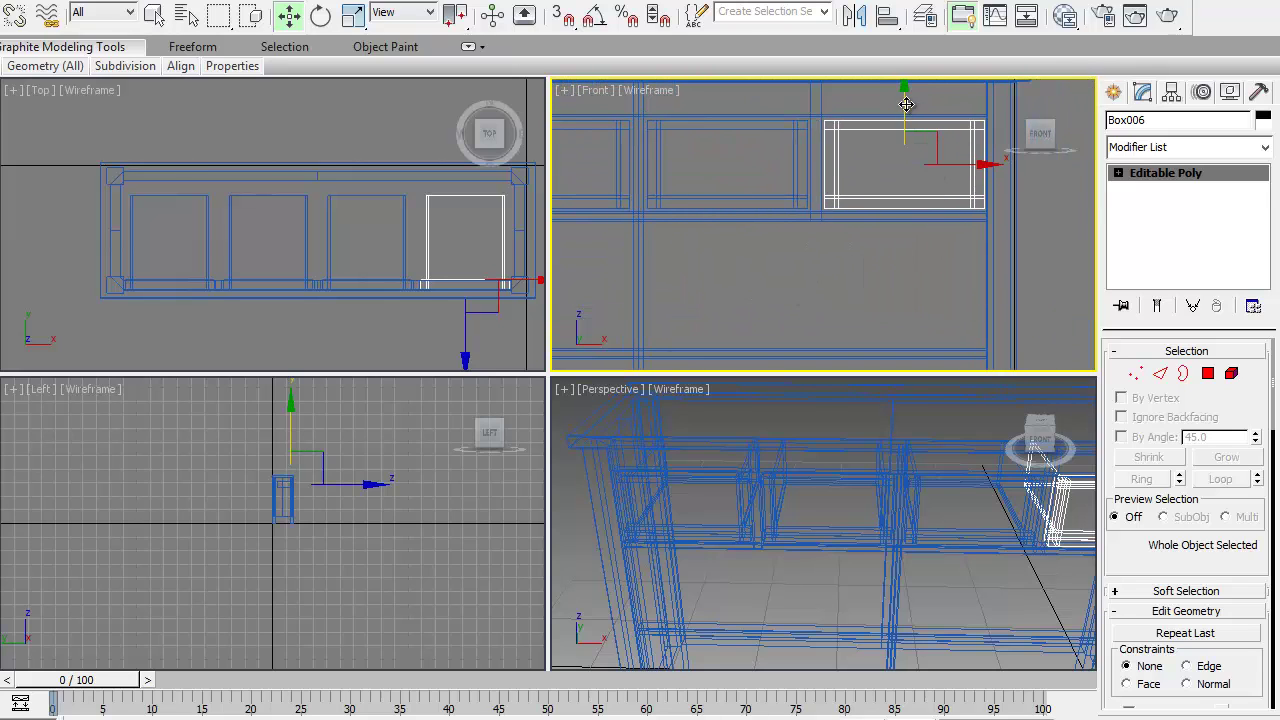
{"action": "left_click_drag", "start_coordinate": [905, 104], "coordinate": [901, 242], "text": "shift"}
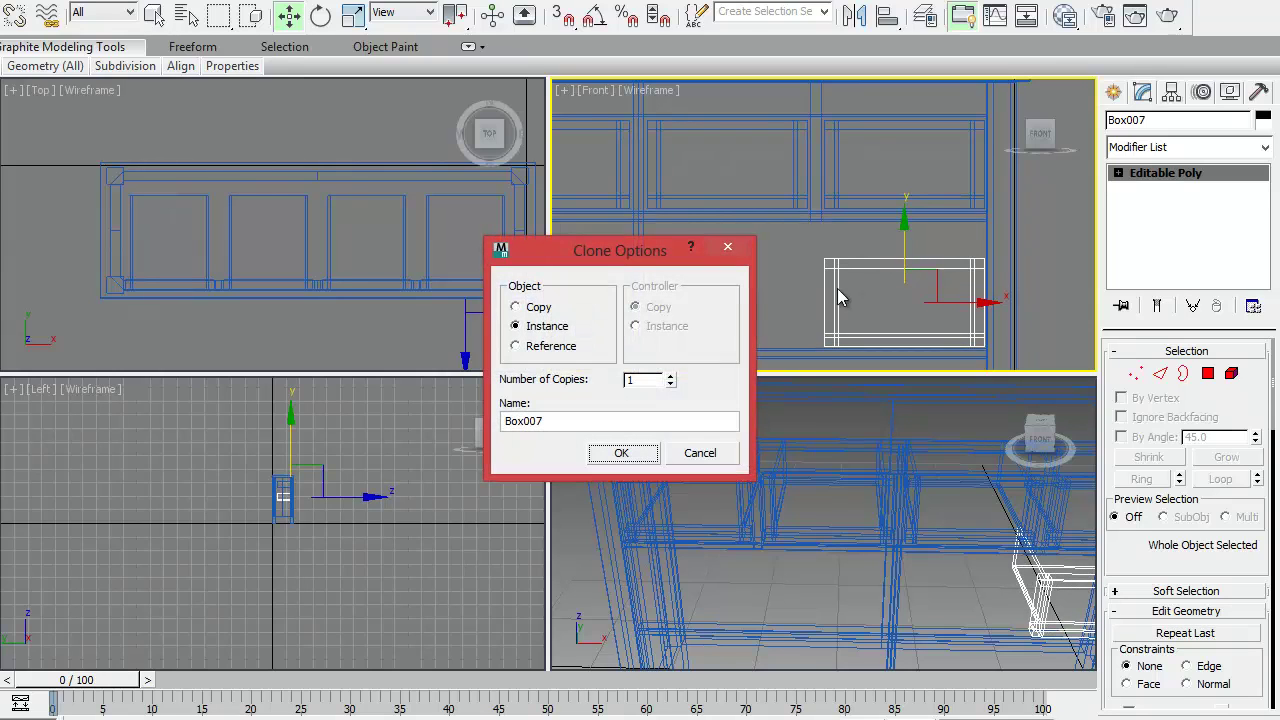
- Make the lower drawer an independent Copy and raise its top vertices to make it taller
{"action": "left_click", "coordinate": [516, 307]}
{"action": "left_click", "coordinate": [621, 453]}
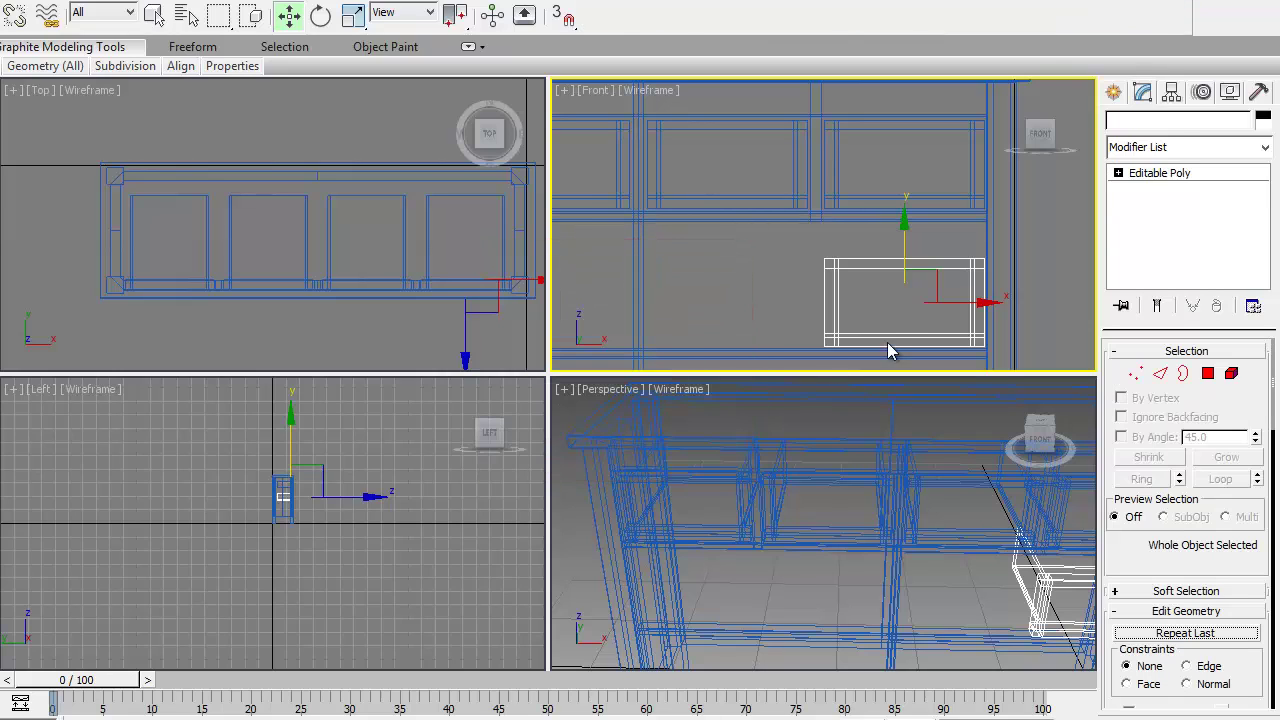
{"action": "left_click", "coordinate": [1135, 373]}
{"action": "left_click_drag", "start_coordinate": [845, 263], "coordinate": [1012, 292]}
{"action": "left_click_drag", "start_coordinate": [904, 220], "coordinate": [907, 186]}
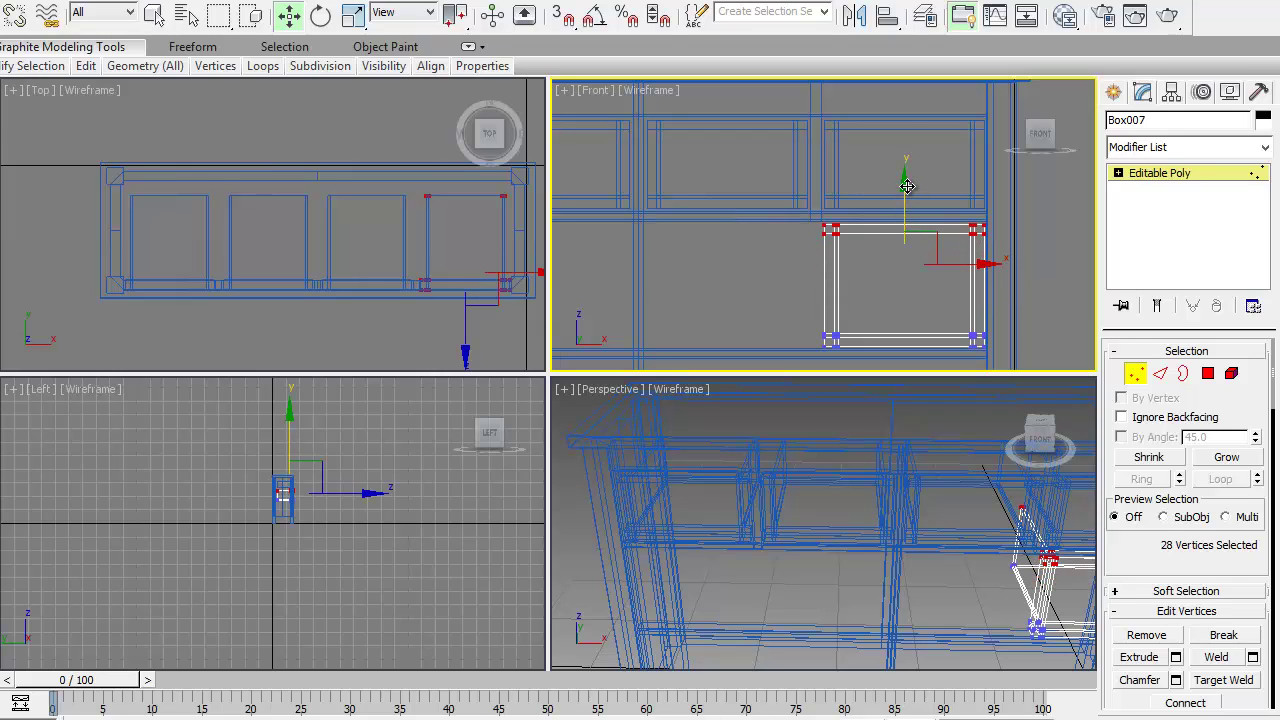
- Move the drawer's left vertices left to widen it, then Shift-drag a copy to the left
{"action": "left_click_drag", "start_coordinate": [808, 196], "coordinate": [862, 362]}
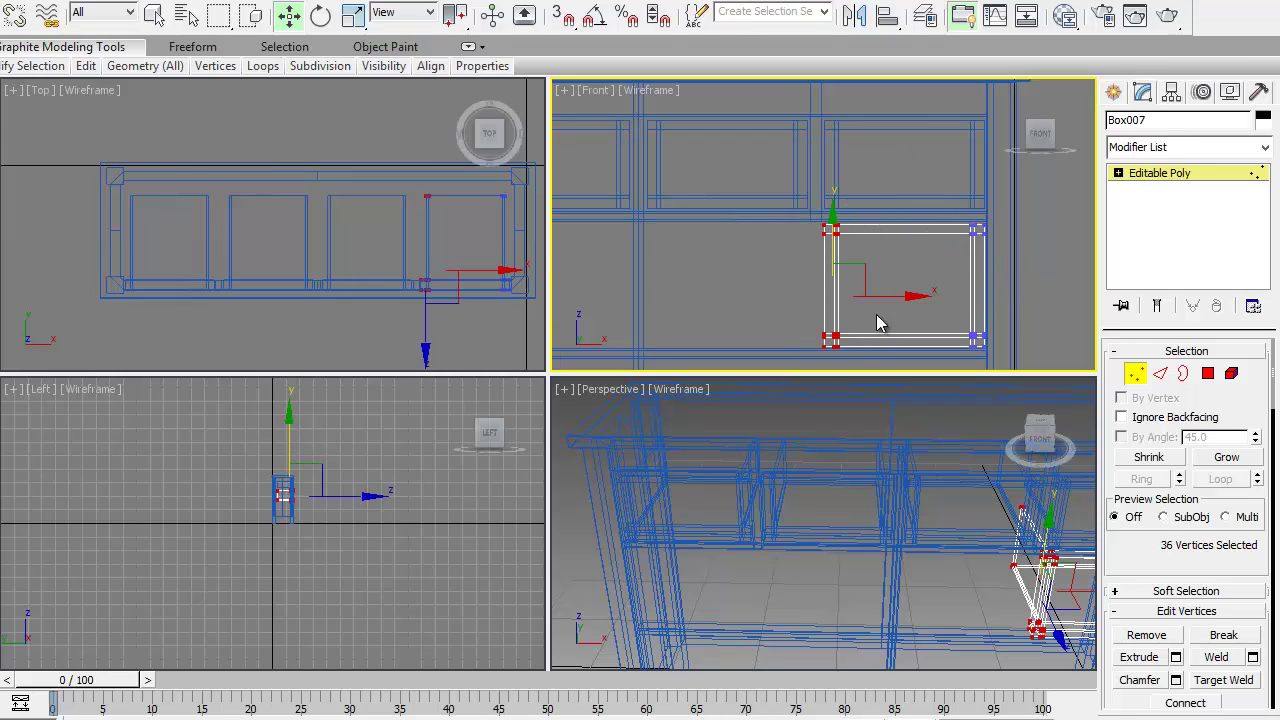
{"action": "left_click_drag", "start_coordinate": [888, 296], "coordinate": [712, 289]}
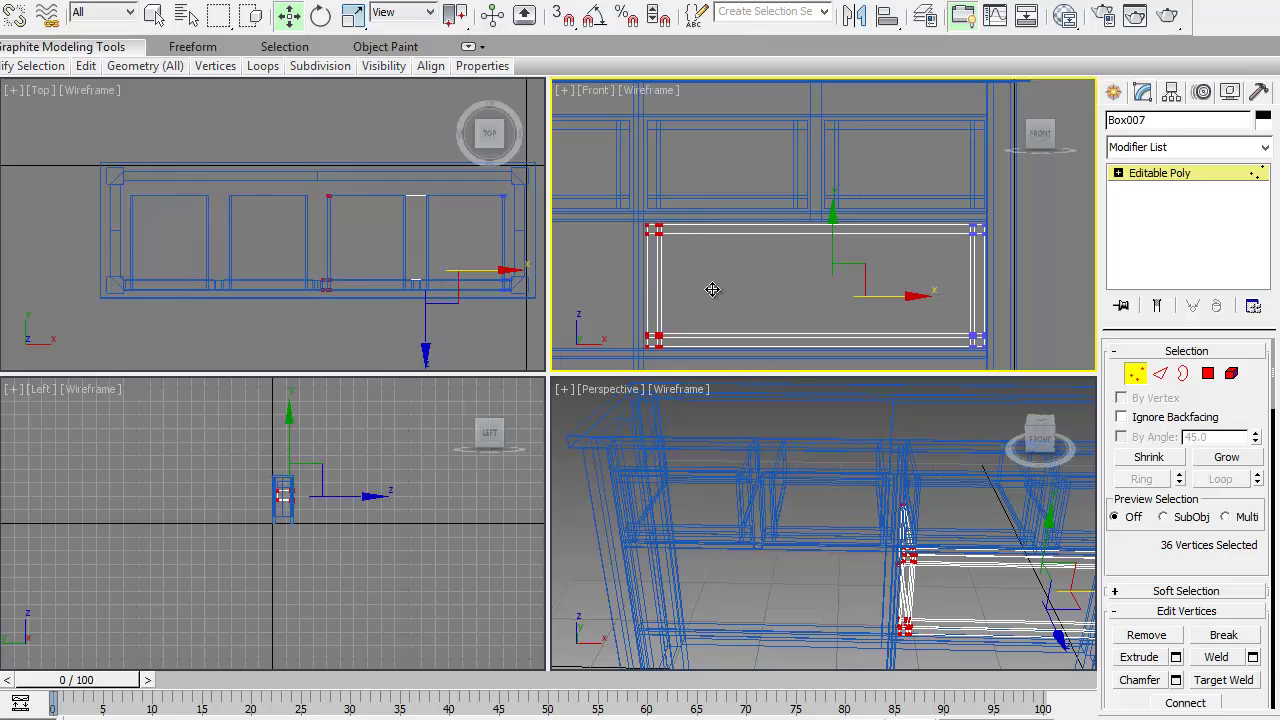
{"action": "key", "text": "1"}
{"action": "middle_click_drag", "start_coordinate": [797, 318], "coordinate": [860, 268]}
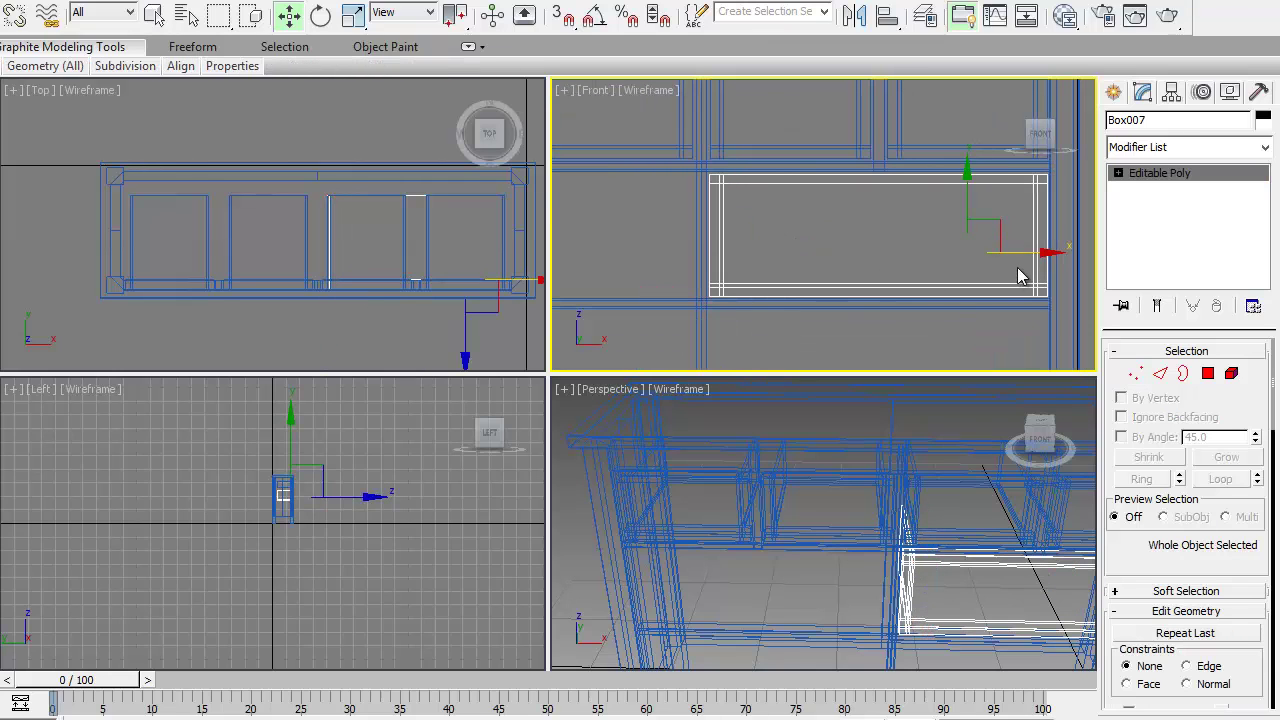
{"action": "mouse_move", "coordinate": [1014, 254]}
{"action": "left_mouse_down", "text": "shift"}
{"action": "mouse_move", "coordinate": [811, 260]}
{"action": "mouse_move", "coordinate": [661, 245]}
{"action": "left_mouse_up", "text": "shift"}
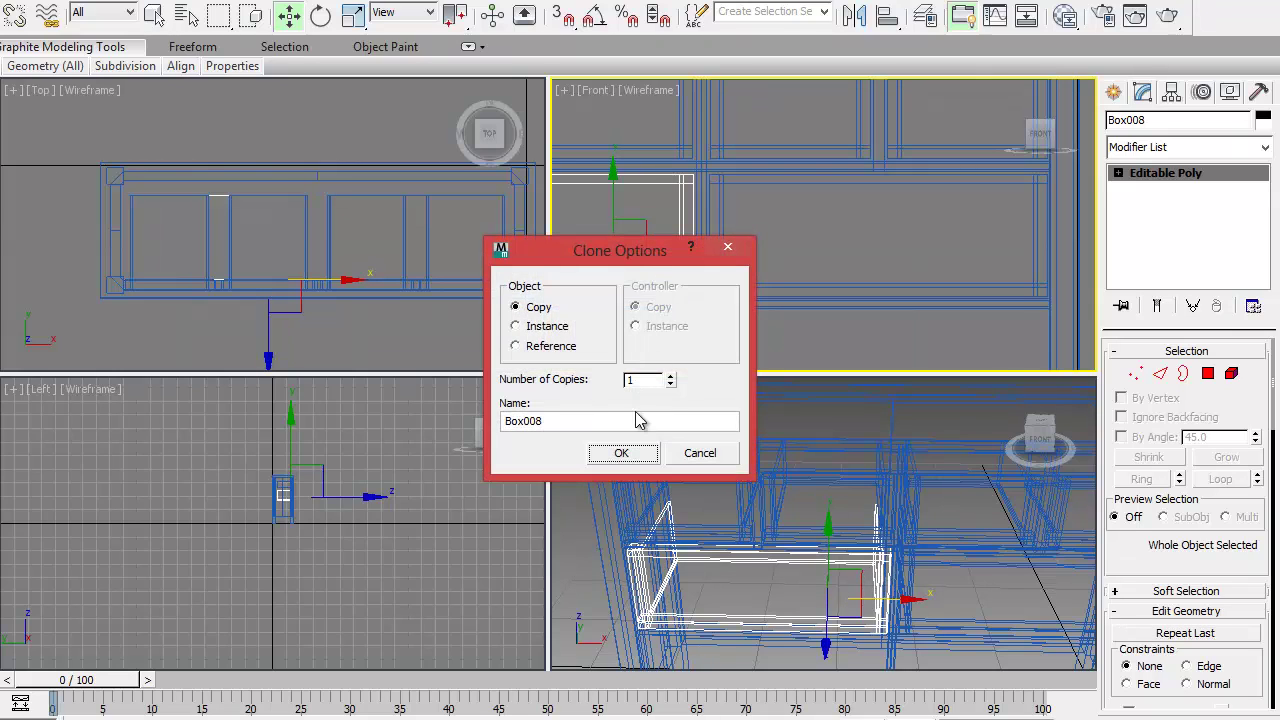
- Confirm the wide drawer copy, then clone both wide drawers down into the bottom row
{"action": "left_click", "coordinate": [622, 453]}
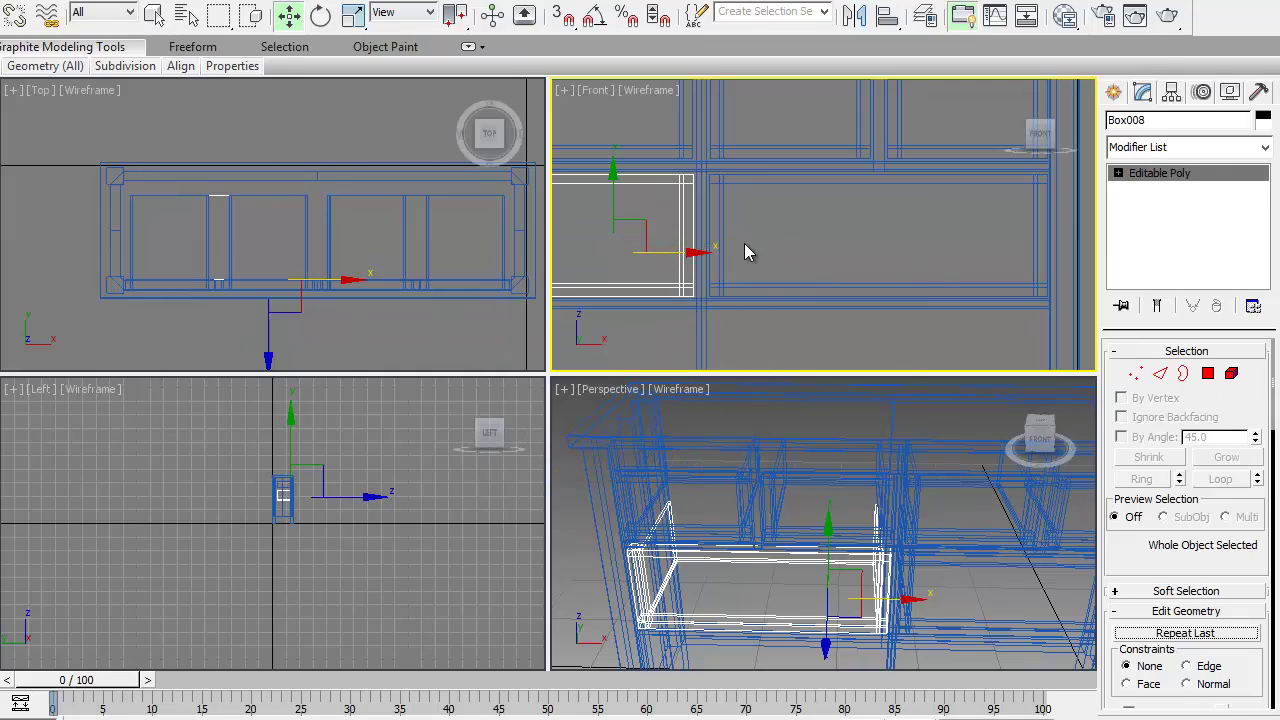
{"action": "left_click", "coordinate": [722, 235], "text": "ctrl"}
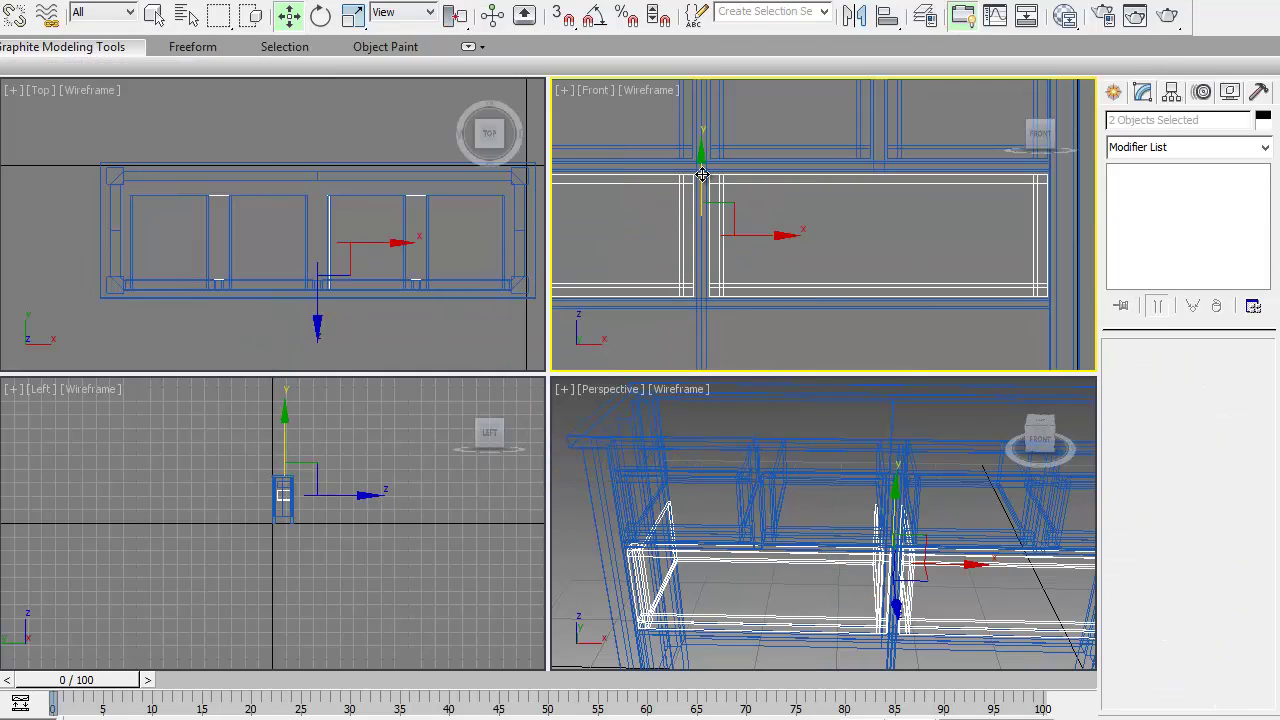
{"action": "middle_click_drag", "start_coordinate": [789, 300], "coordinate": [870, 262]}
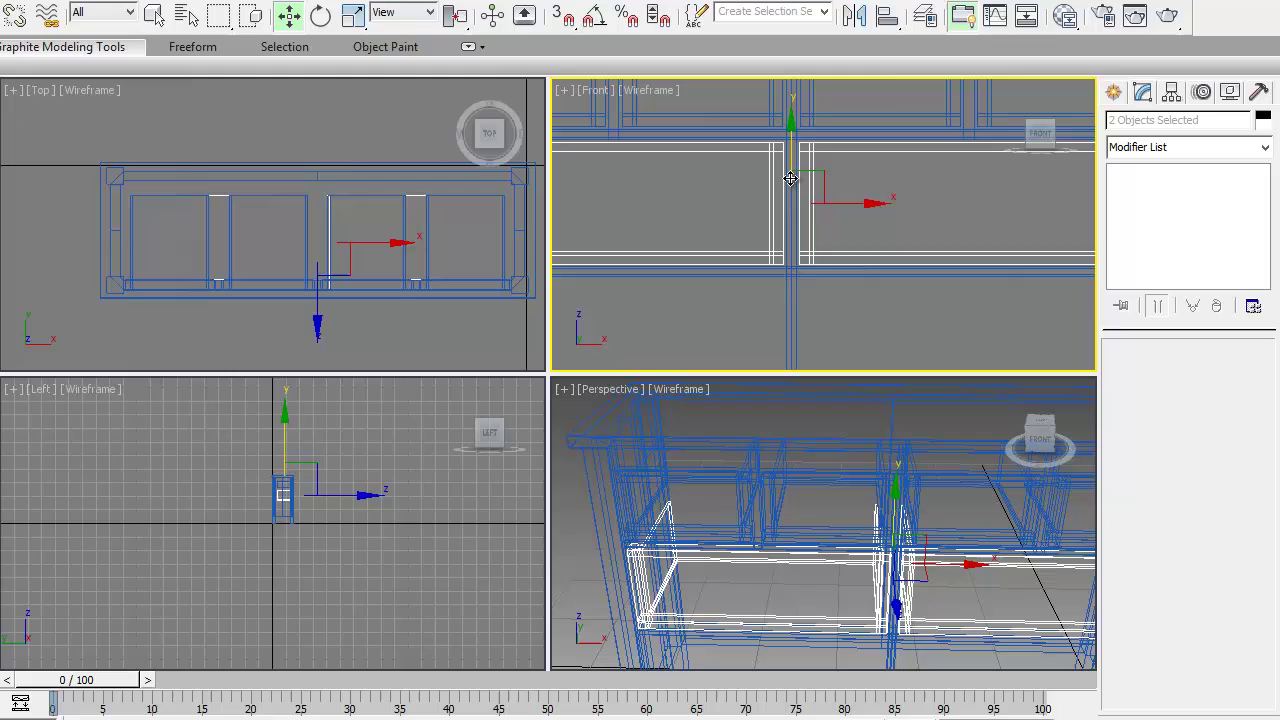
{"action": "left_click_drag", "start_coordinate": [793, 157], "coordinate": [782, 301]}
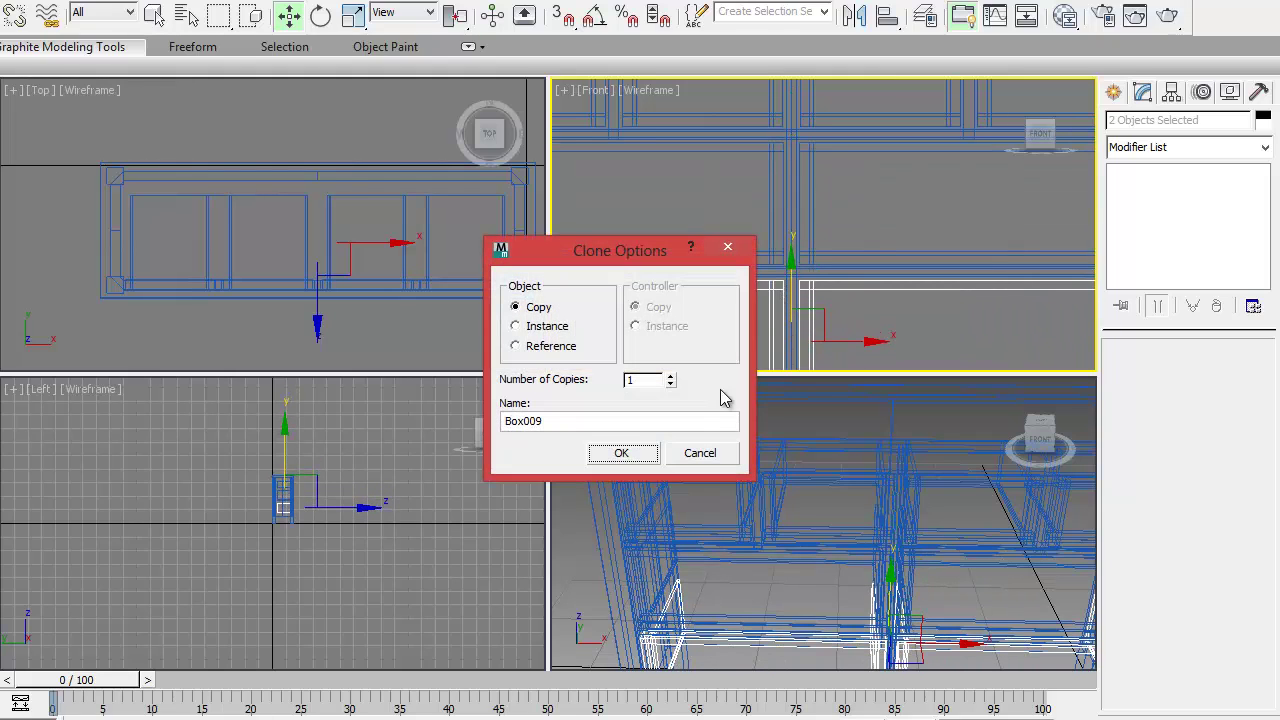
{"action": "left_click", "coordinate": [621, 453]}
{"action": "middle_click_drag", "start_coordinate": [894, 277], "coordinate": [957, 134]}
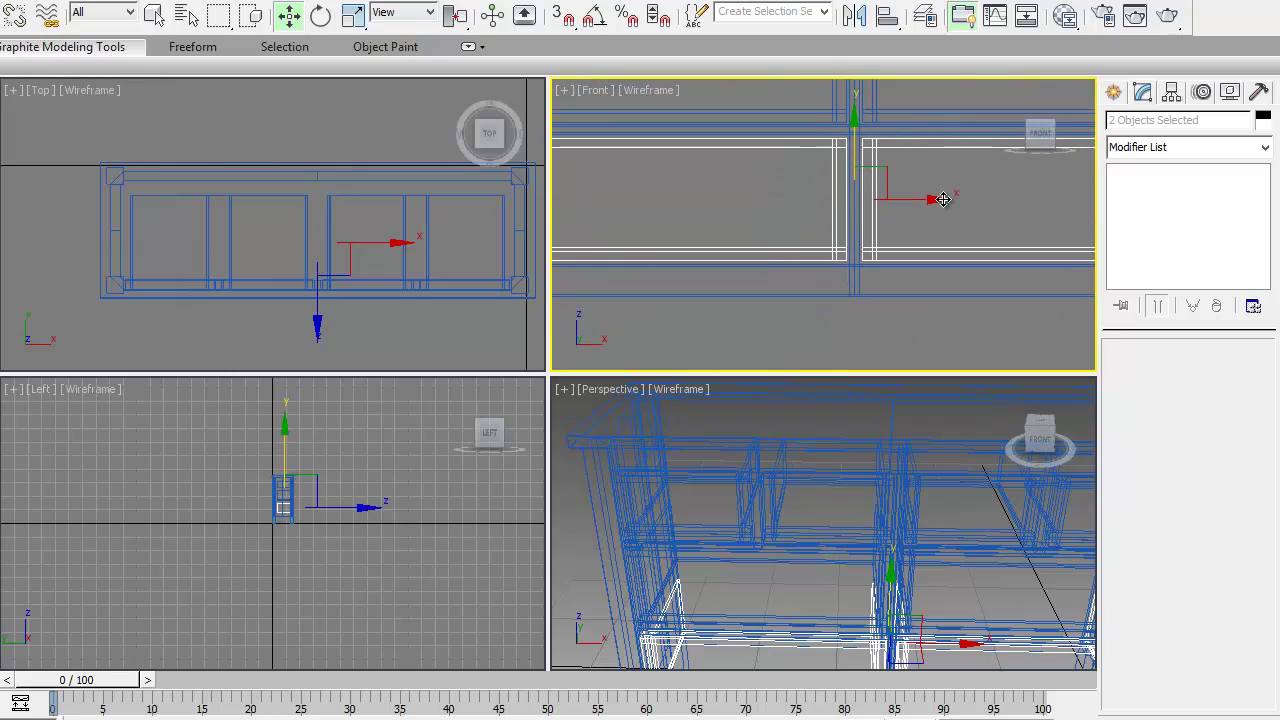
{"action": "scroll", "coordinate": [957, 206], "scroll_direction": "down", "scroll_amount": 5}
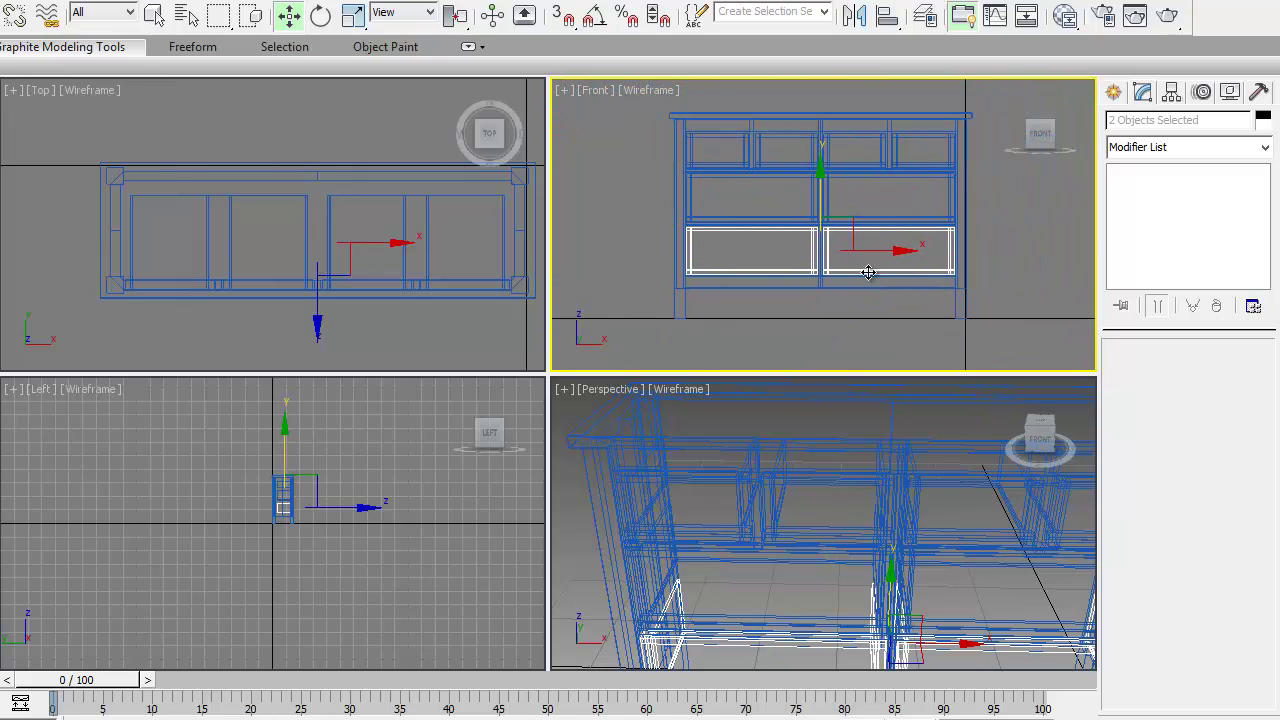
{"action": "left_click", "coordinate": [857, 319]}
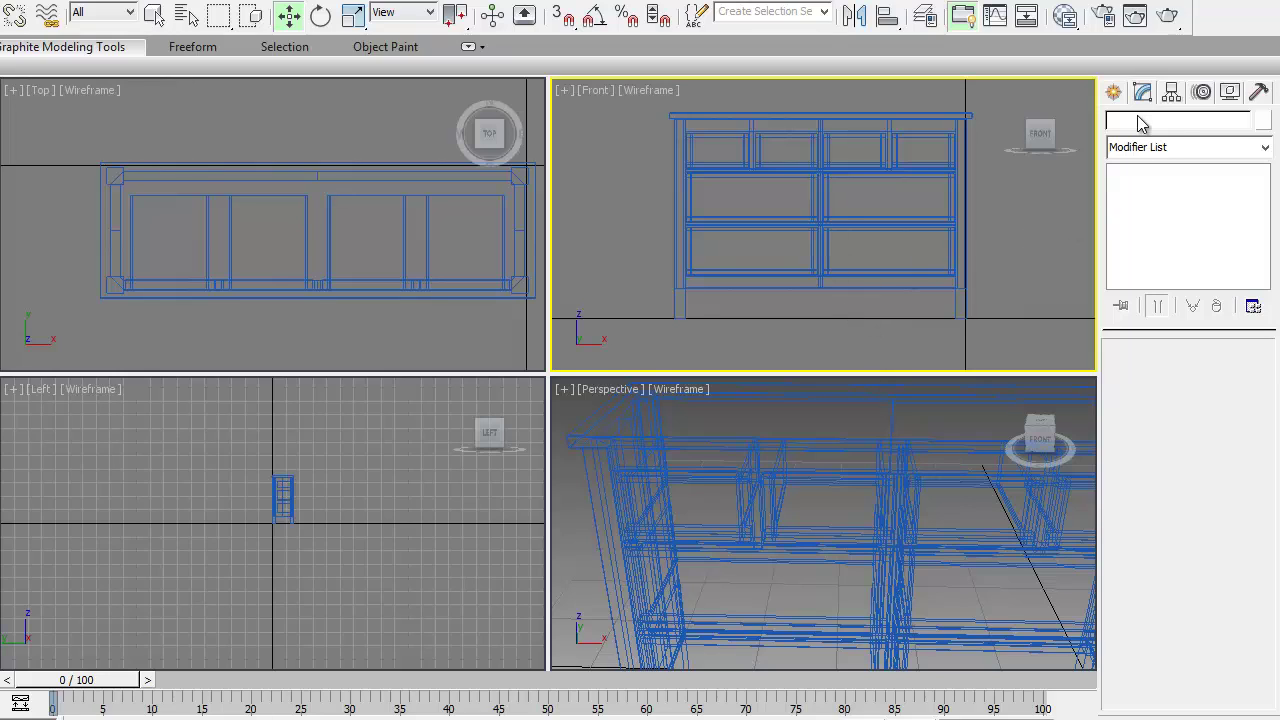
- Draw a six-sided Cylinder knob, radius 5/16" and height 1 2/16", with Smooth off, on the top-left drawer
{"action": "left_click", "coordinate": [1113, 92]}
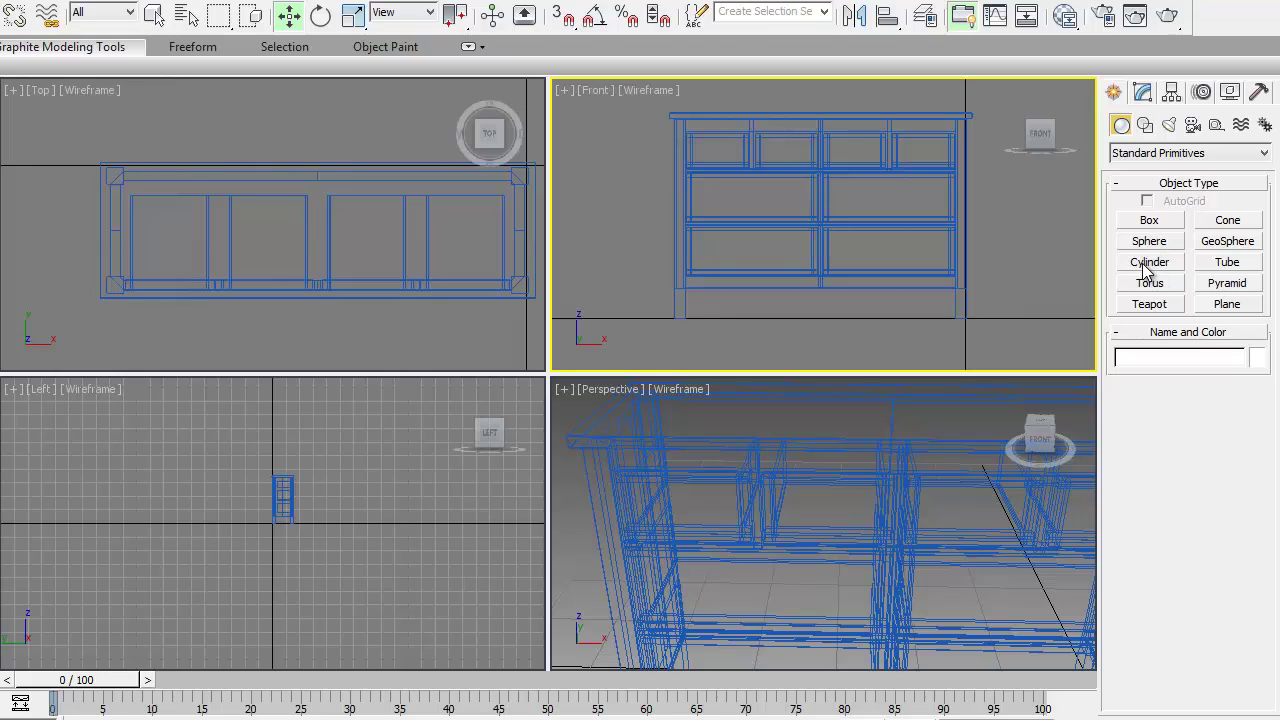
{"action": "left_click", "coordinate": [1148, 263]}
{"action": "scroll", "coordinate": [762, 207], "scroll_direction": "up", "scroll_amount": 6}
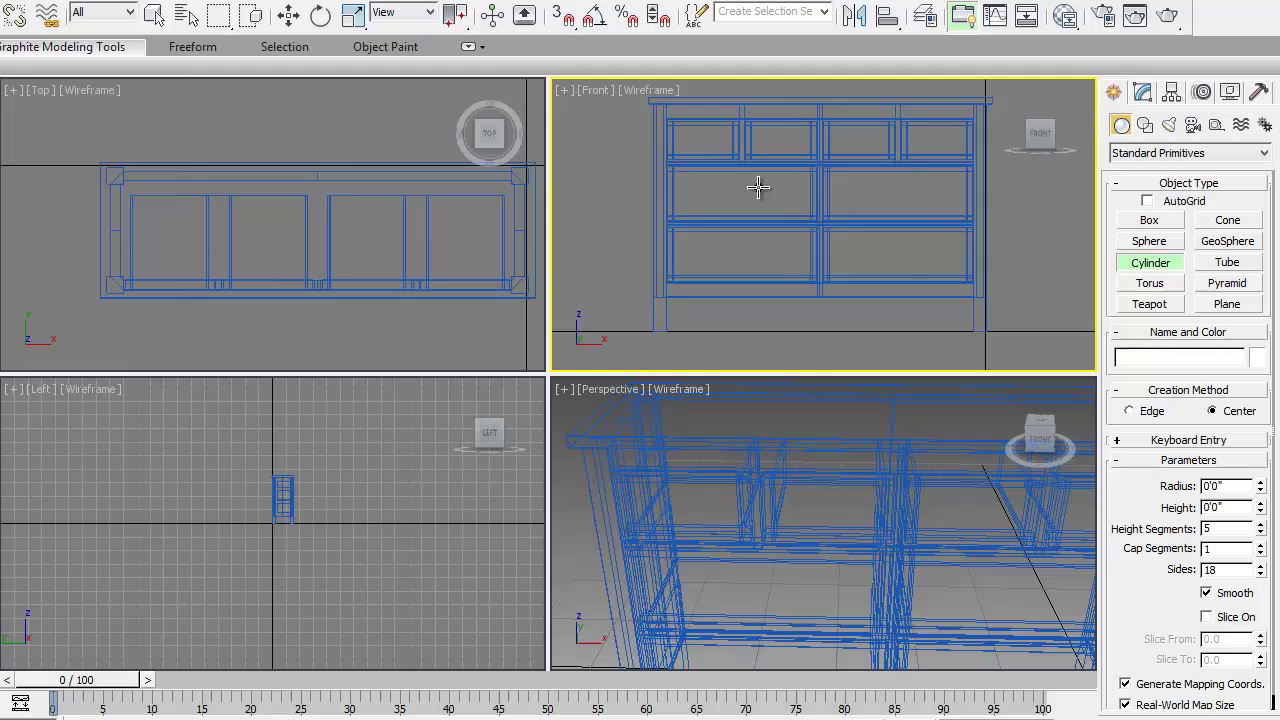
{"action": "scroll", "coordinate": [823, 291], "scroll_direction": "up", "scroll_amount": 4}
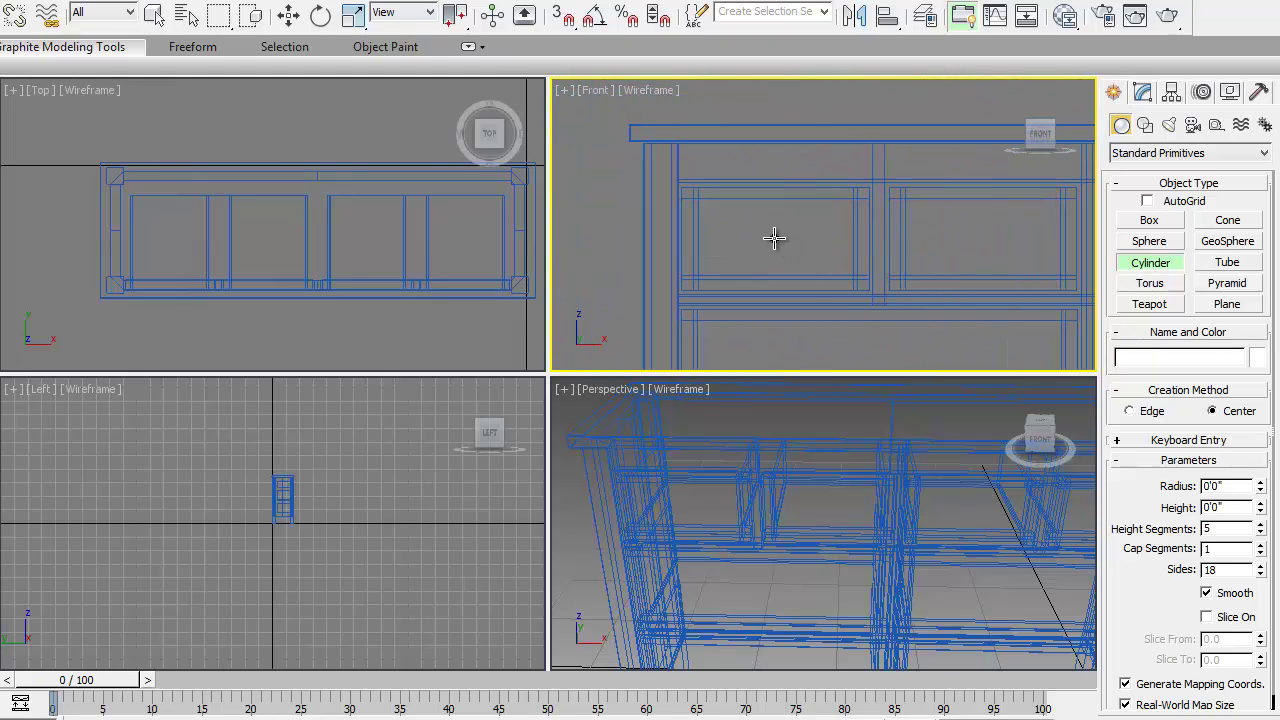
{"action": "left_click_drag", "start_coordinate": [771, 235], "coordinate": [776, 235]}
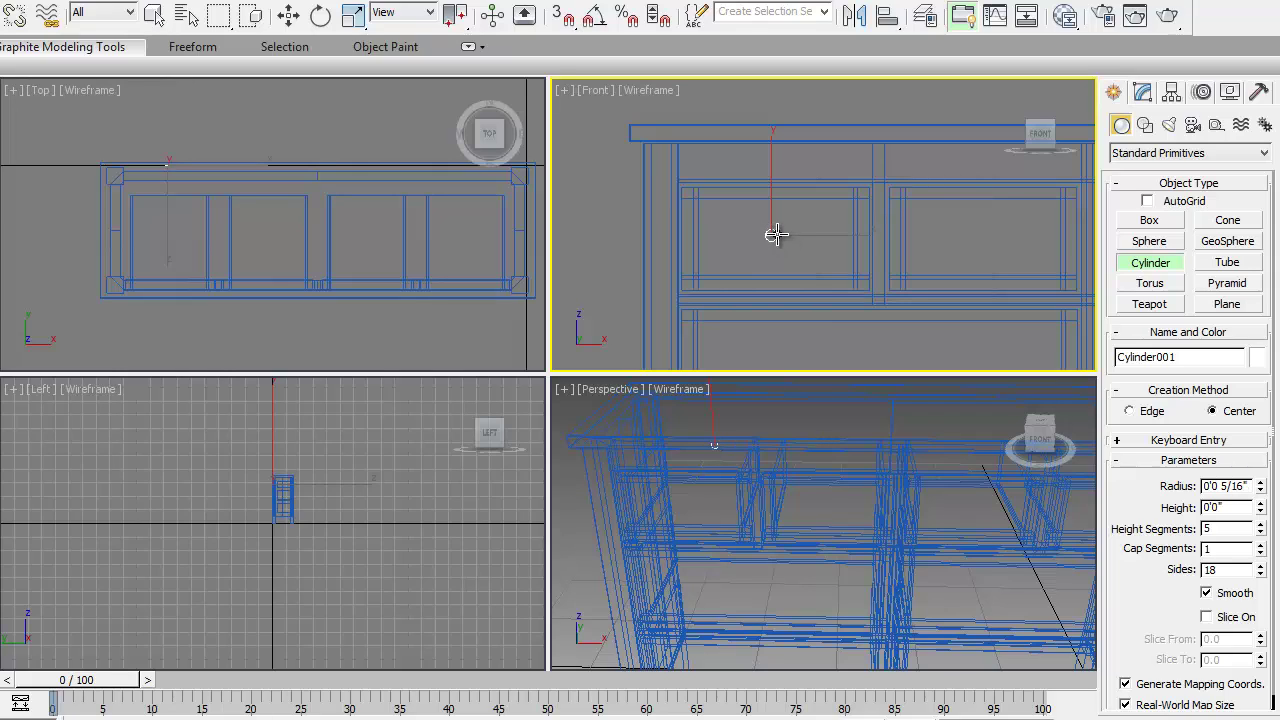
{"action": "left_click_drag", "start_coordinate": [776, 235], "coordinate": [776, 235]}
{"action": "left_click", "coordinate": [1207, 594]}
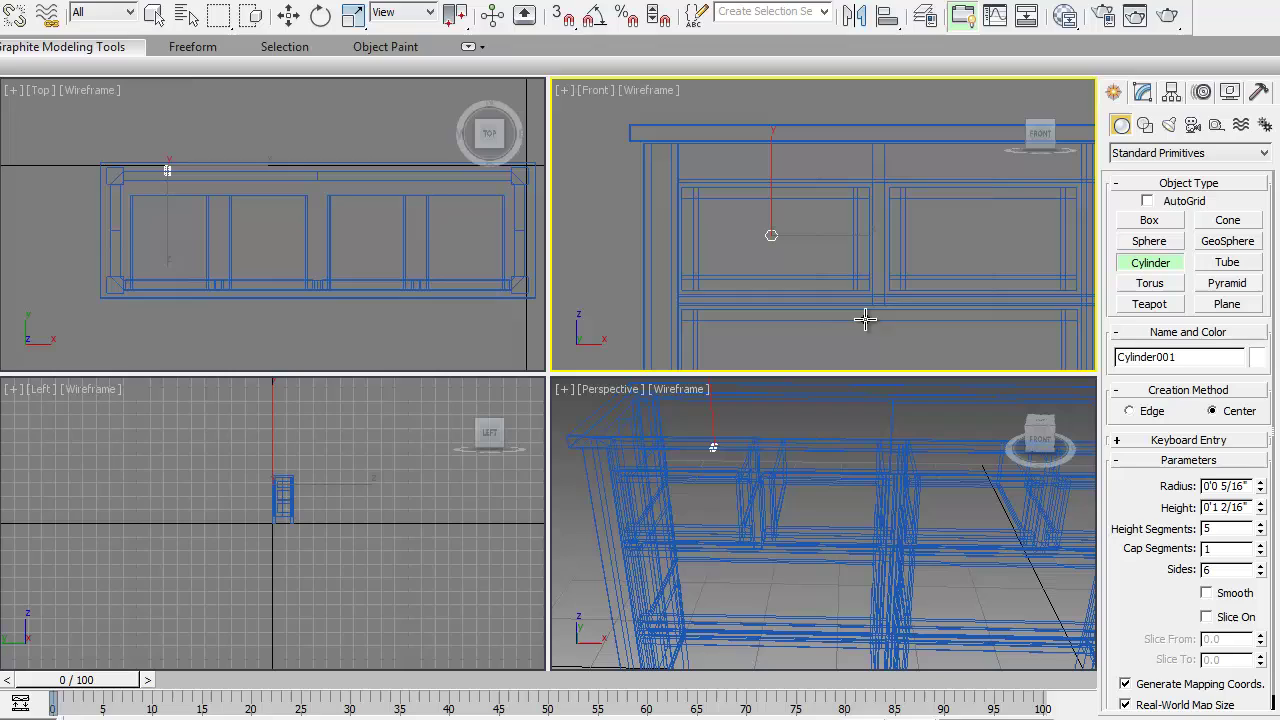
- Position the first knob and Shift-drag 2 copies across the top drawer row
{"action": "key", "text": "w"}
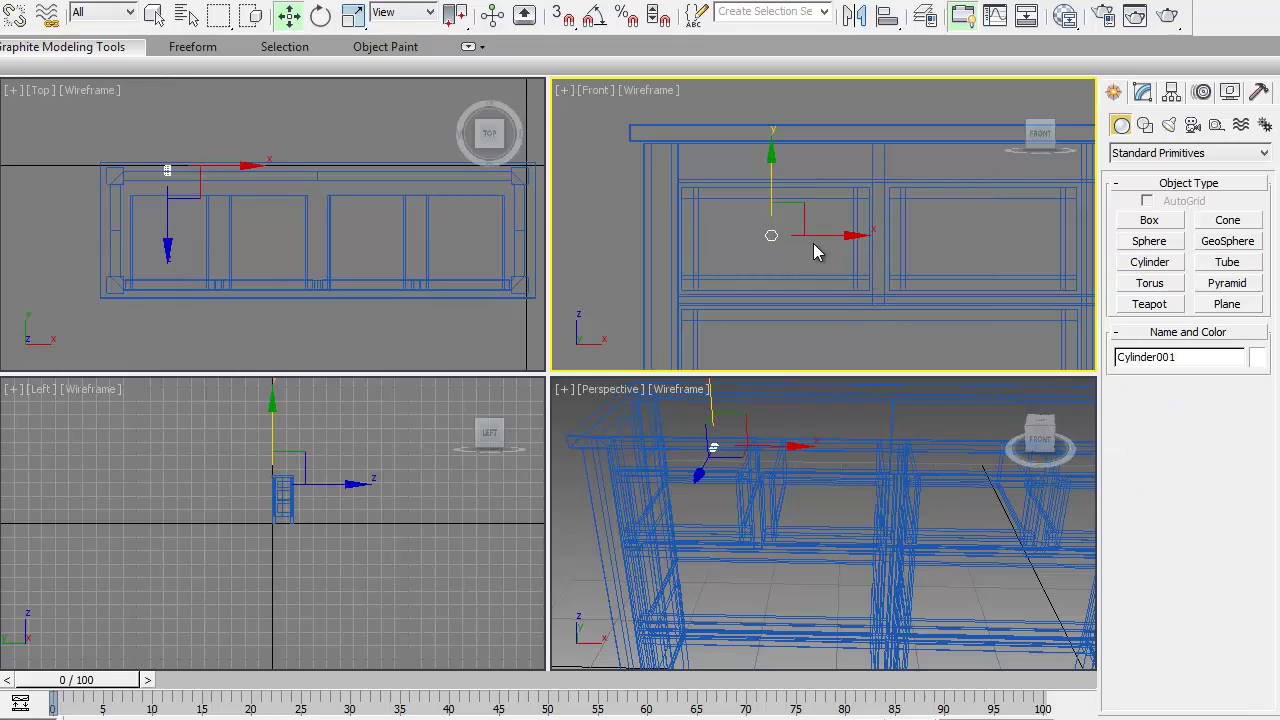
{"action": "left_click_drag", "start_coordinate": [824, 237], "coordinate": [828, 237]}
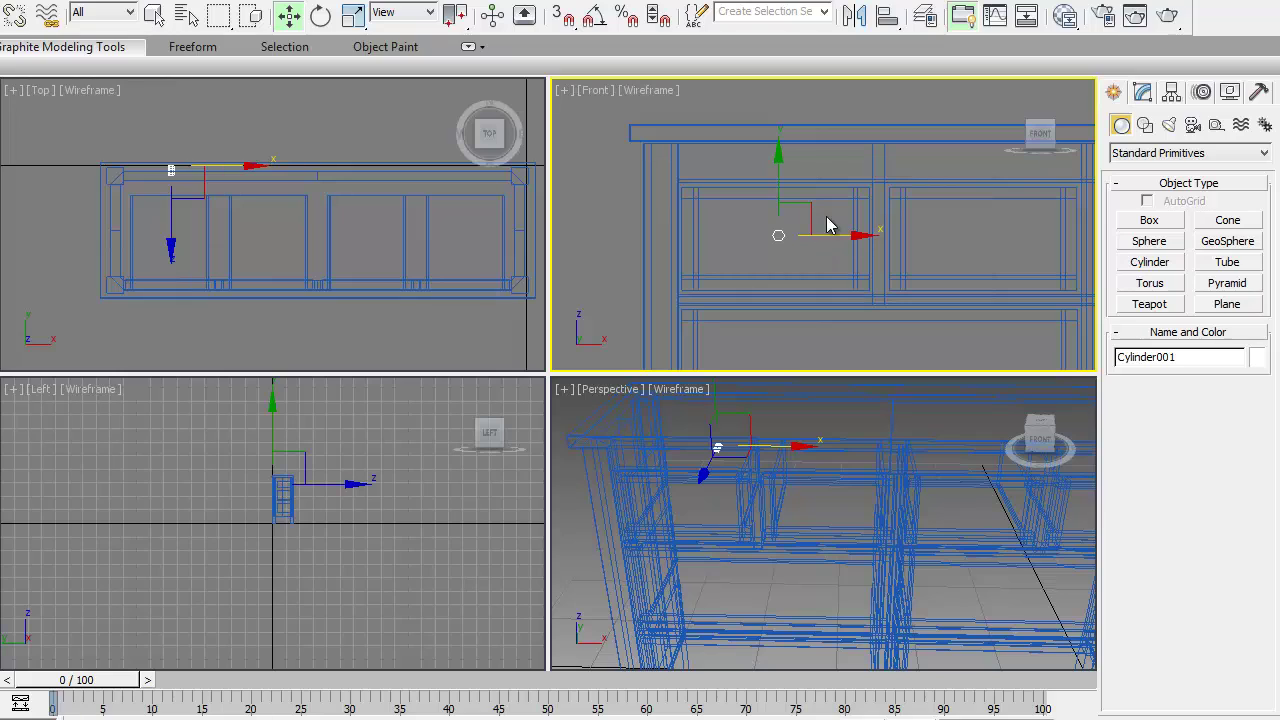
{"action": "left_click", "coordinate": [830, 202]}
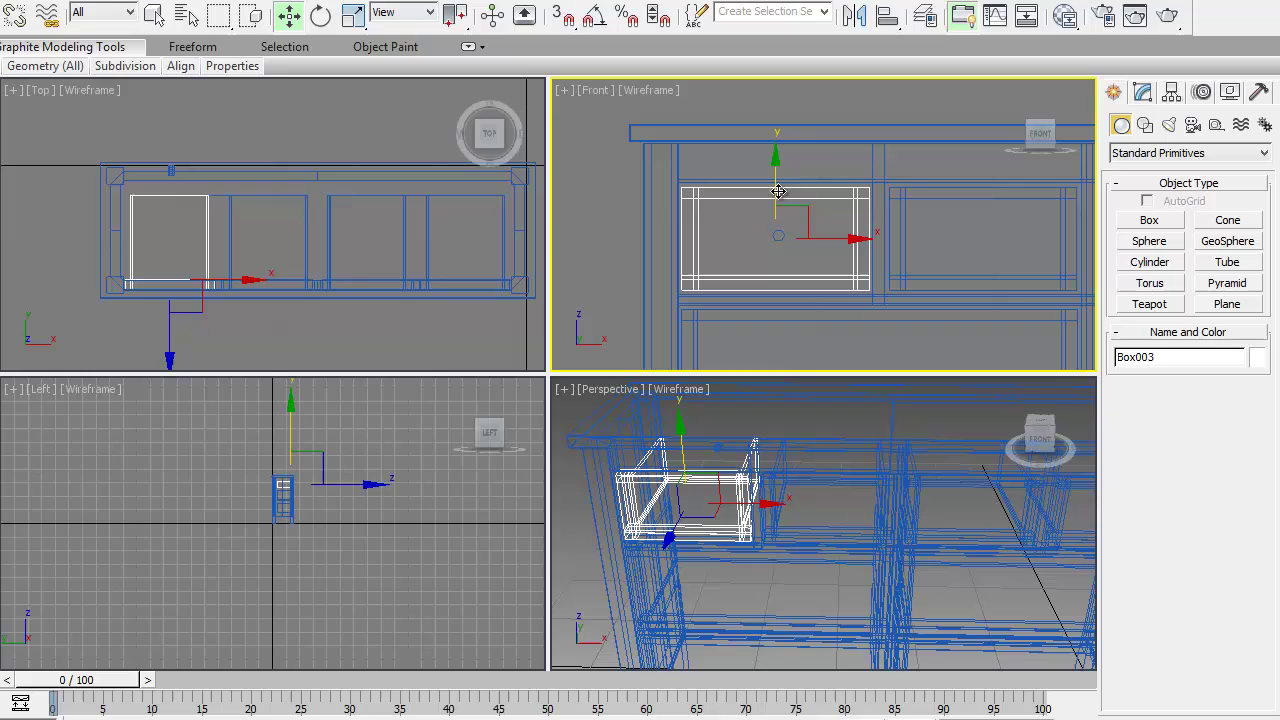
{"action": "left_click", "coordinate": [779, 257]}
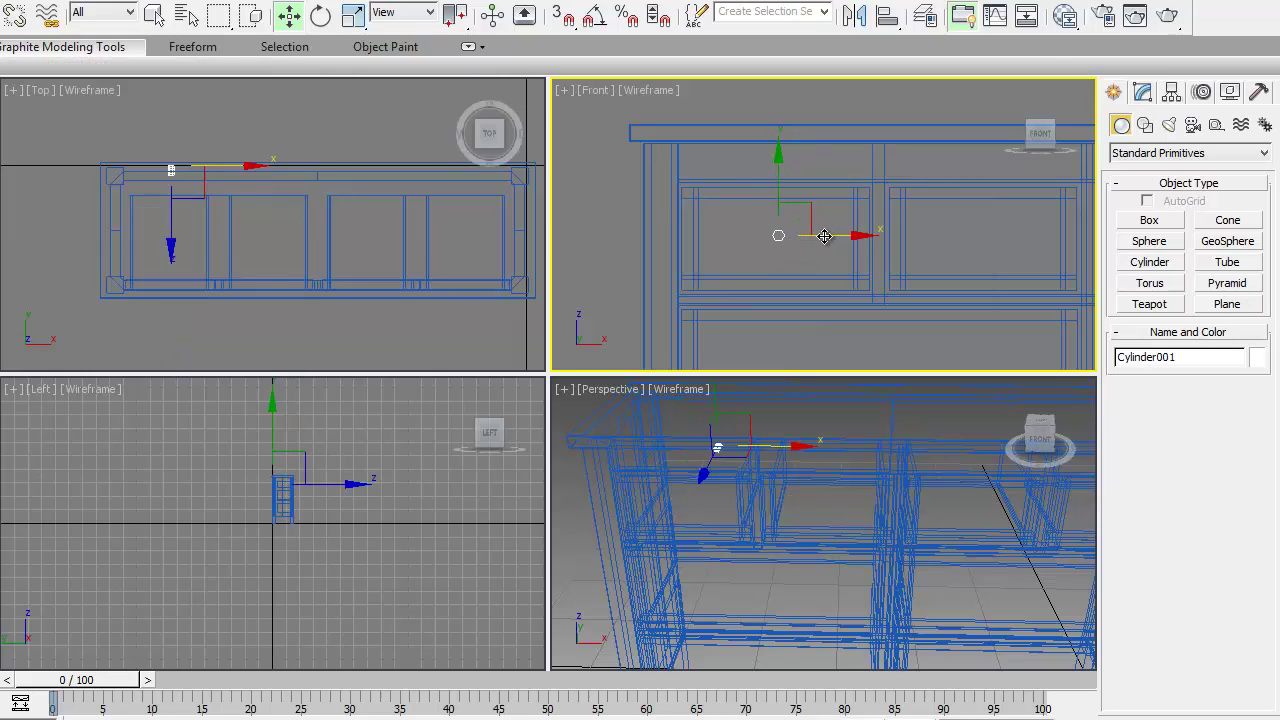
{"action": "mouse_move", "coordinate": [824, 236]}
{"action": "left_mouse_down", "text": "shift"}
{"action": "mouse_move", "coordinate": [1020, 237]}
{"action": "mouse_move", "coordinate": [1032, 249]}
{"action": "left_mouse_up", "text": "shift"}
{"action": "left_click", "coordinate": [671, 378]}
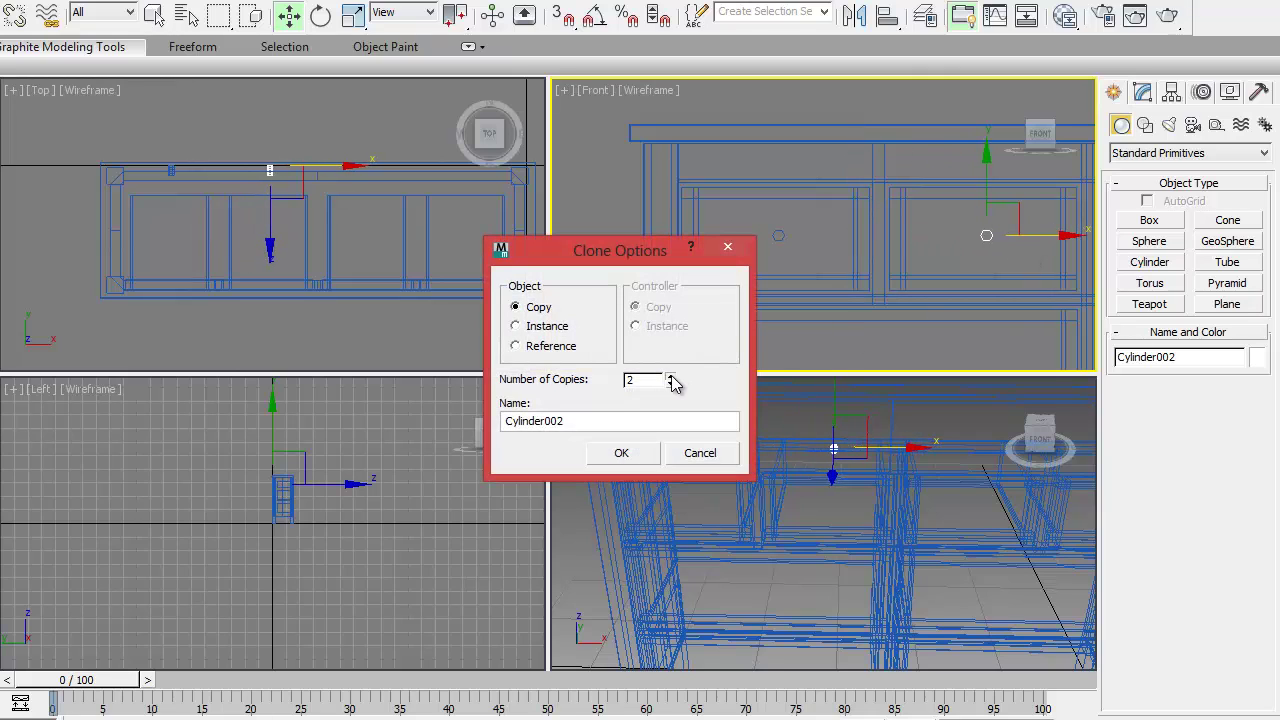
{"action": "left_click", "coordinate": [621, 456]}
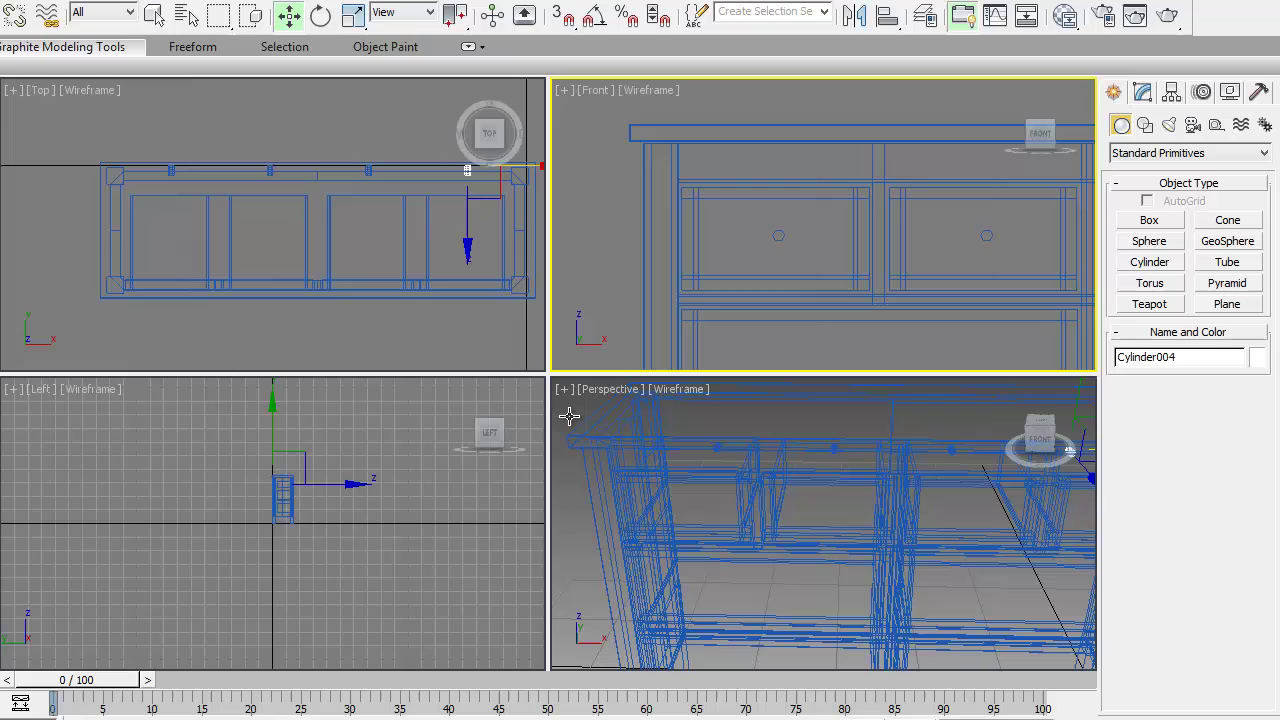
- Copy a knob down to the drawer below and centre it on that drawer
{"action": "mouse_move", "coordinate": [831, 317]}
{"action": "middle_mouse_down"}
{"action": "mouse_move", "coordinate": [838, 273]}
{"action": "mouse_move", "coordinate": [749, 280]}
{"action": "middle_mouse_up"}
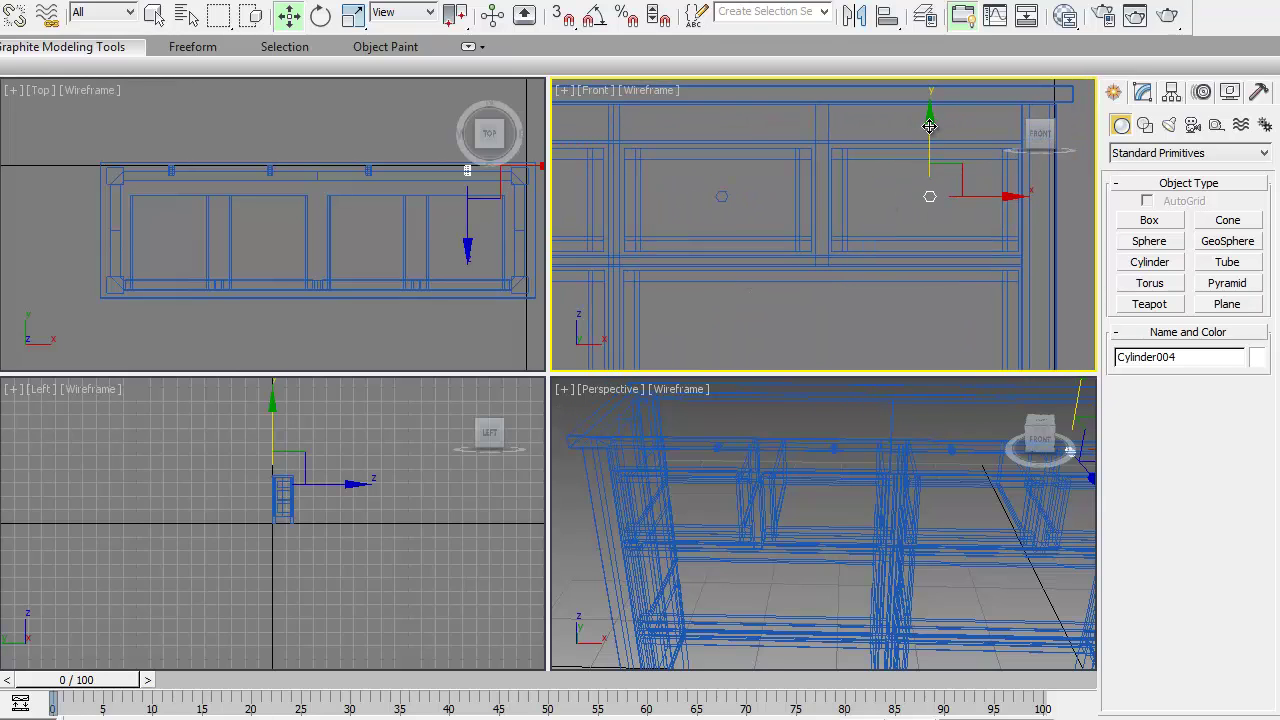
{"action": "left_click_drag", "start_coordinate": [929, 125], "coordinate": [929, 279], "text": "shift"}
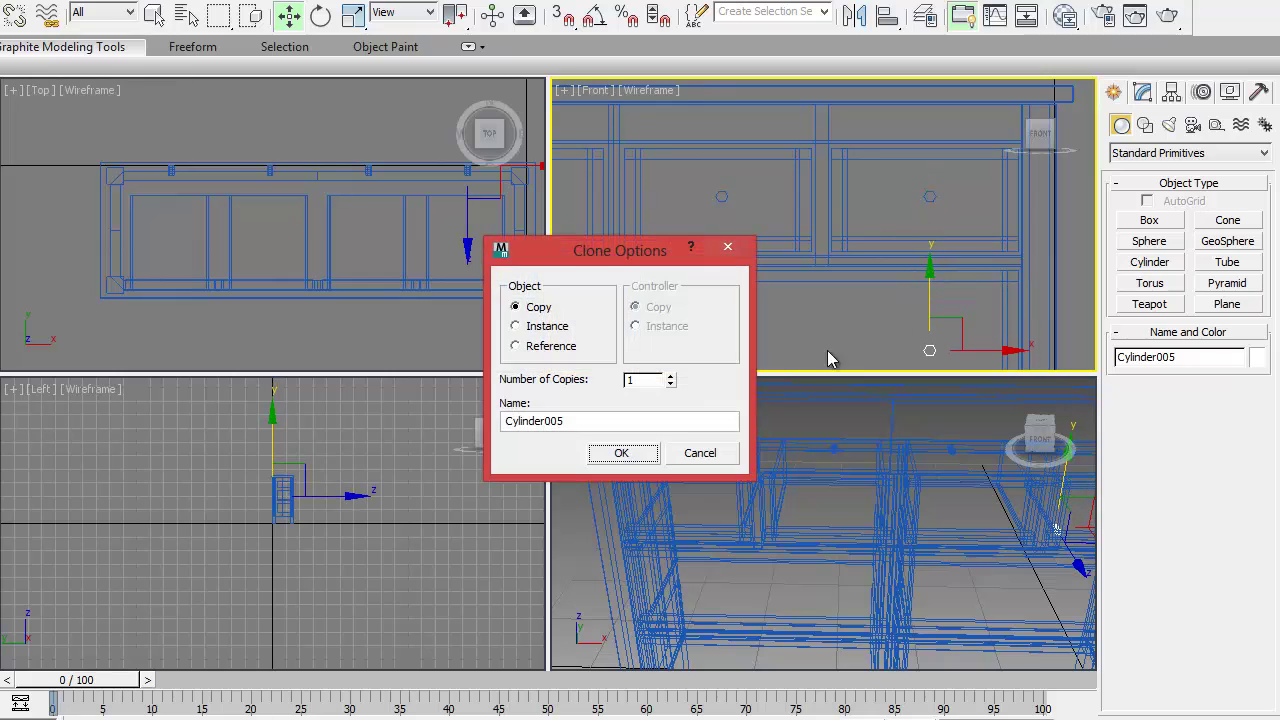
{"action": "left_click", "coordinate": [642, 462]}
{"action": "middle_click_drag", "start_coordinate": [780, 331], "coordinate": [788, 206]}
{"action": "left_click_drag", "start_coordinate": [931, 190], "coordinate": [932, 172]}
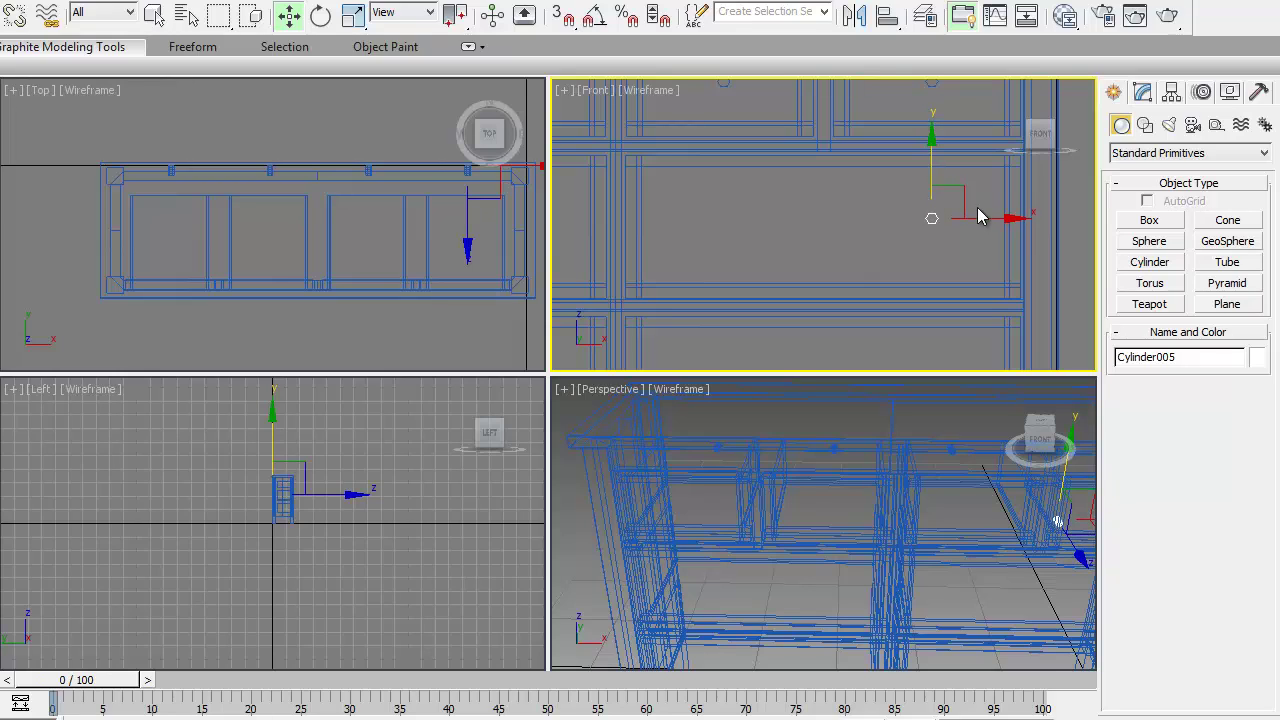
{"action": "left_click_drag", "start_coordinate": [980, 217], "coordinate": [874, 217]}
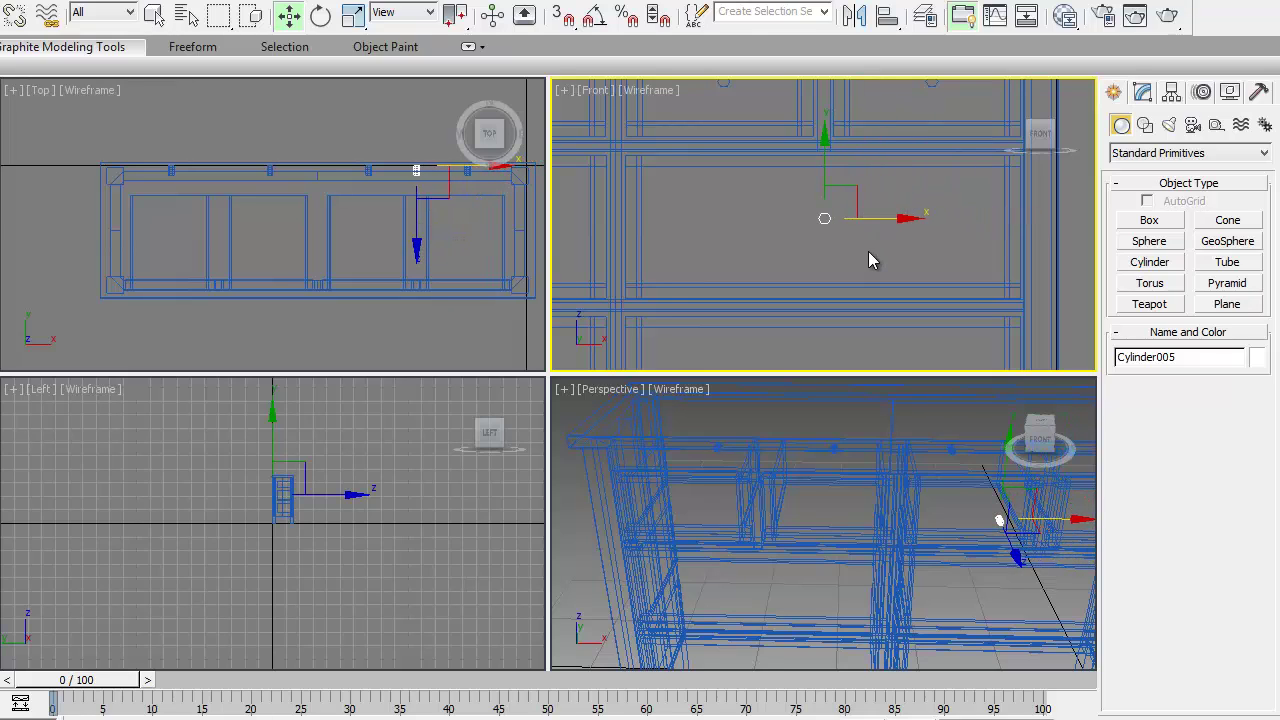
- Shift-drag an instanced knob copy left onto the neighbouring wide drawer
{"action": "middle_click_drag", "start_coordinate": [869, 260], "coordinate": [1036, 268]}
{"action": "mouse_move", "coordinate": [1047, 230]}
{"action": "left_mouse_down", "text": "shift"}
{"action": "mouse_move", "coordinate": [657, 235]}
{"action": "mouse_move", "coordinate": [630, 247]}
{"action": "left_mouse_up", "text": "shift"}
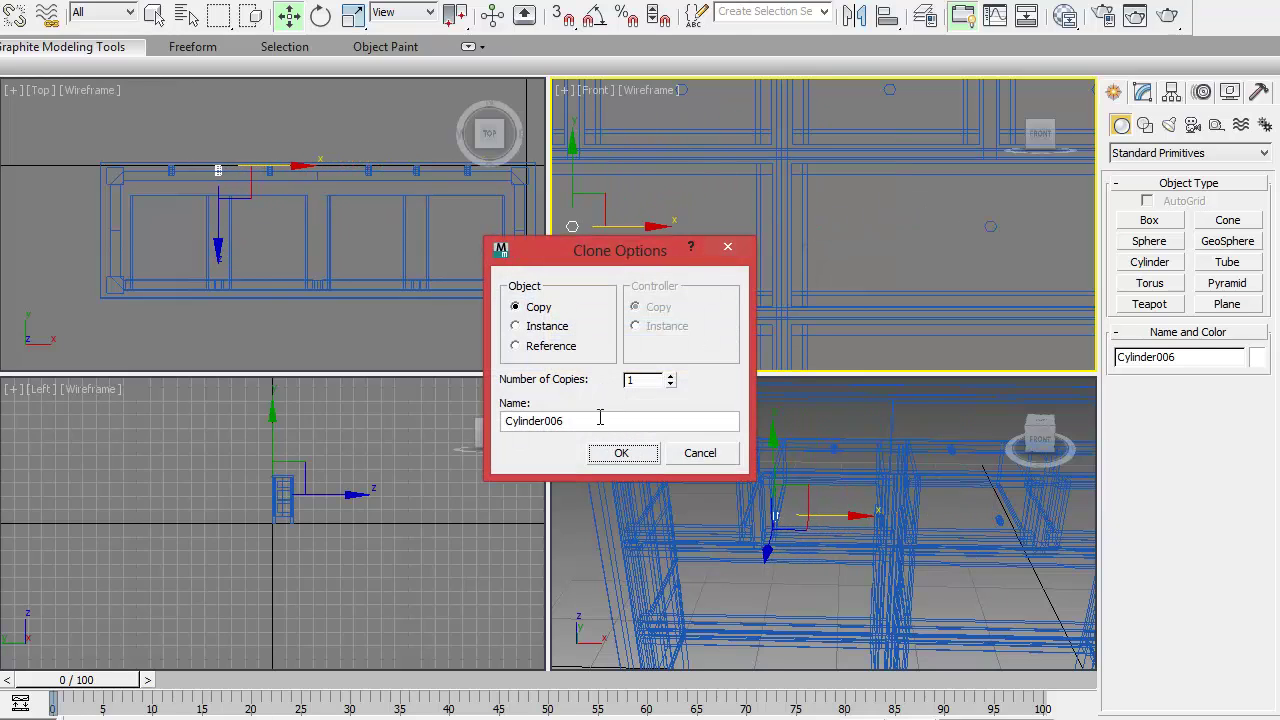
{"action": "left_click", "coordinate": [516, 327]}
{"action": "left_click", "coordinate": [621, 452]}
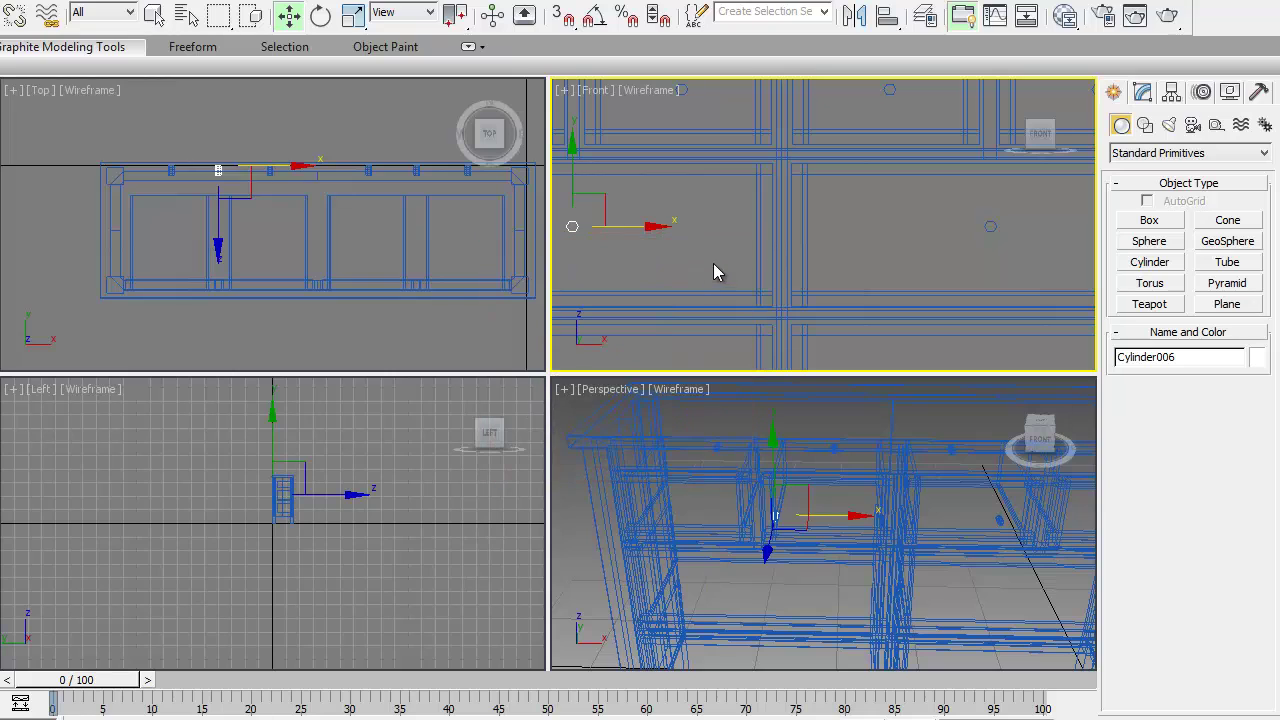
- Copy both middle-row knobs down onto the bottom drawers and nudge them into place
{"action": "left_click", "coordinate": [990, 231], "text": "ctrl"}
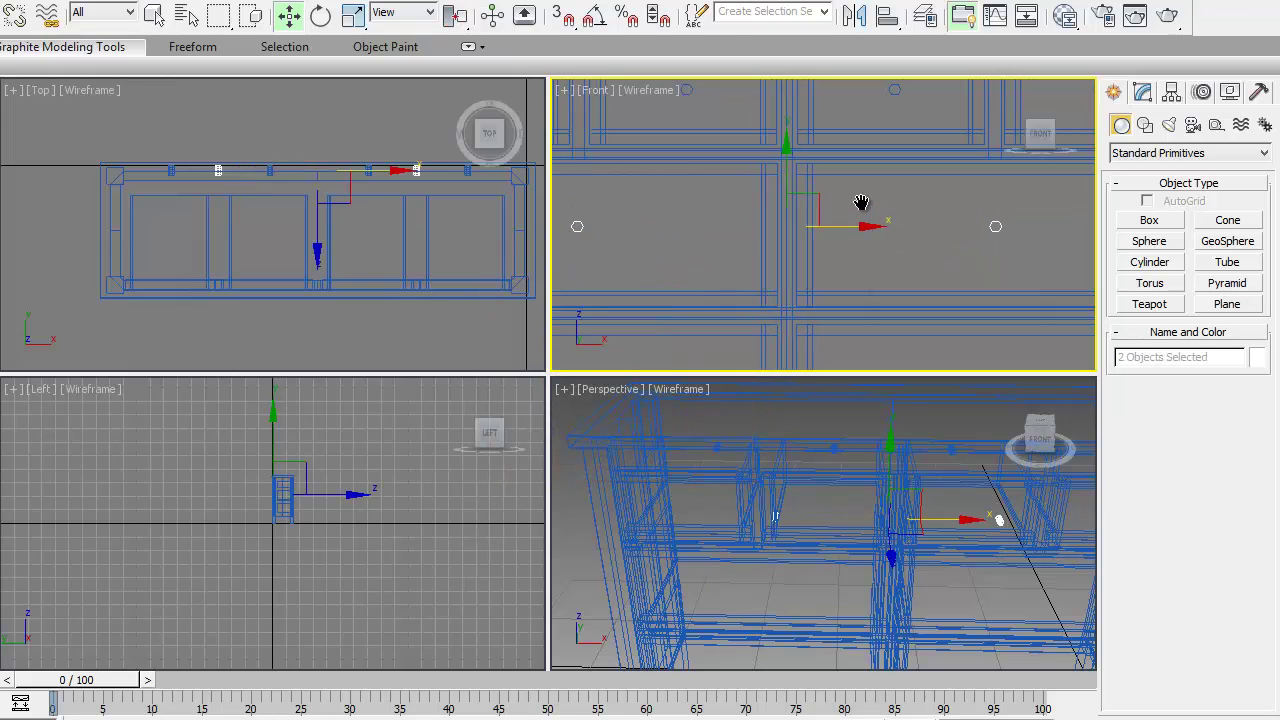
{"action": "middle_click_drag", "start_coordinate": [863, 203], "coordinate": [853, 110]}
{"action": "left_click_drag", "start_coordinate": [853, 110], "coordinate": [834, 271], "text": "shift"}
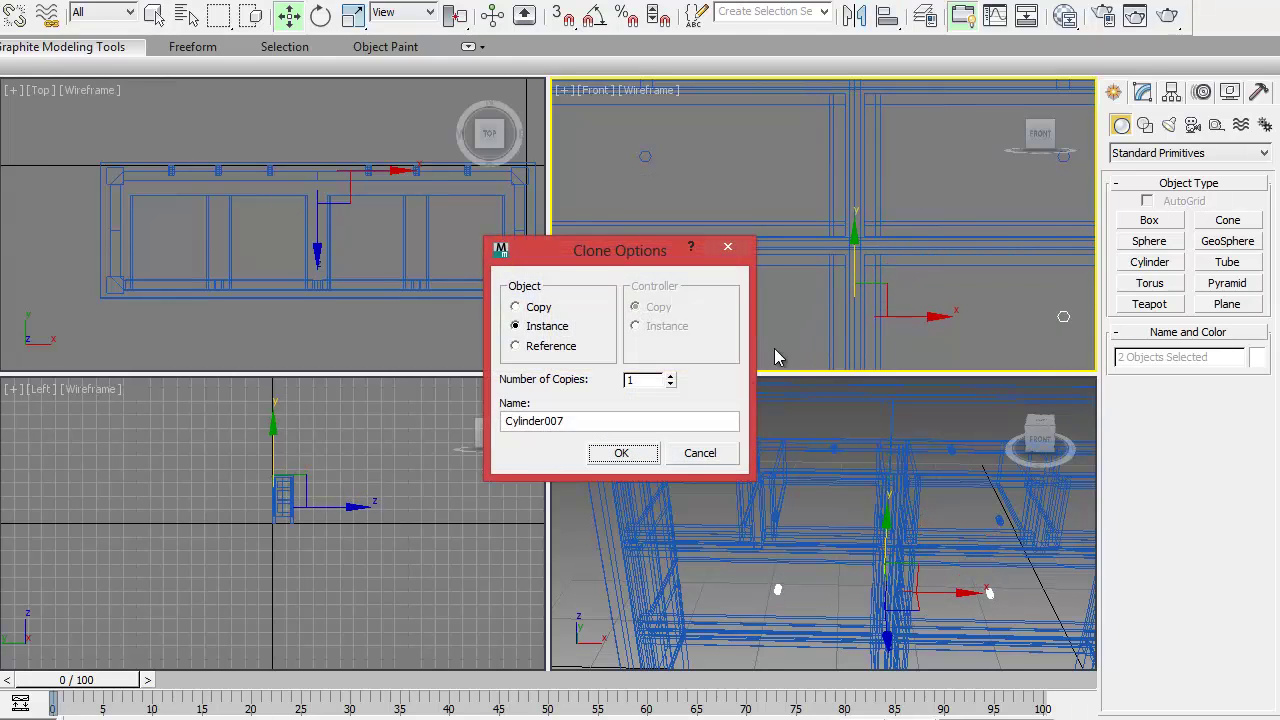
{"action": "left_click", "coordinate": [621, 453]}
{"action": "mouse_move", "coordinate": [757, 349]}
{"action": "middle_mouse_down"}
{"action": "mouse_move", "coordinate": [800, 251]}
{"action": "mouse_move", "coordinate": [888, 212]}
{"action": "middle_mouse_up"}
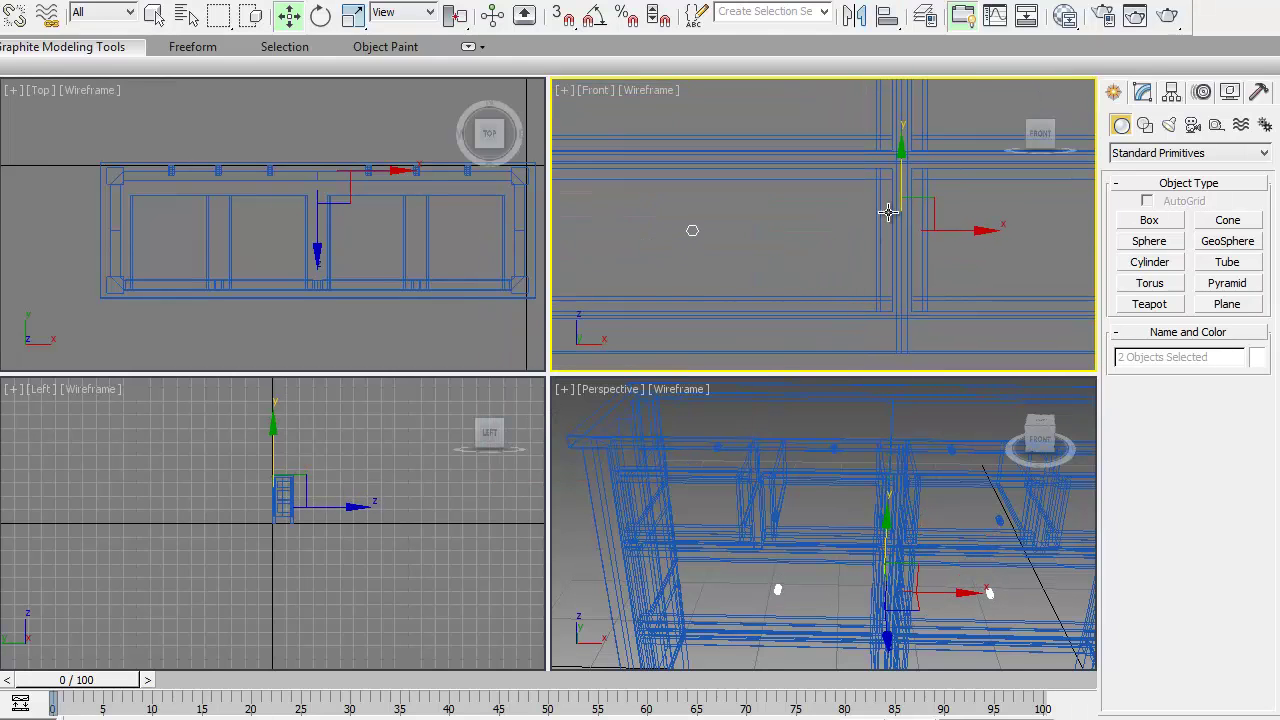
{"action": "left_click_drag", "start_coordinate": [903, 178], "coordinate": [902, 185]}
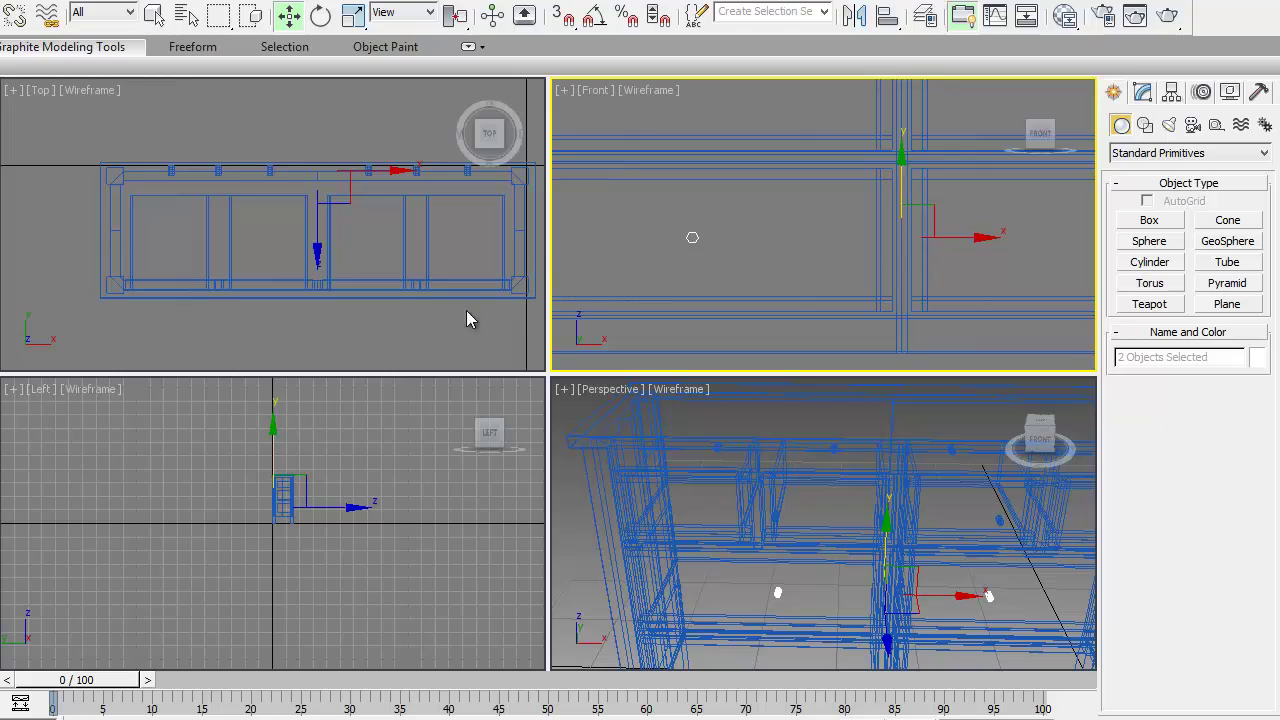
- Select Cylinder001–Cylinder008 by name and set their object colour to black
{"action": "left_click", "coordinate": [651, 266]}
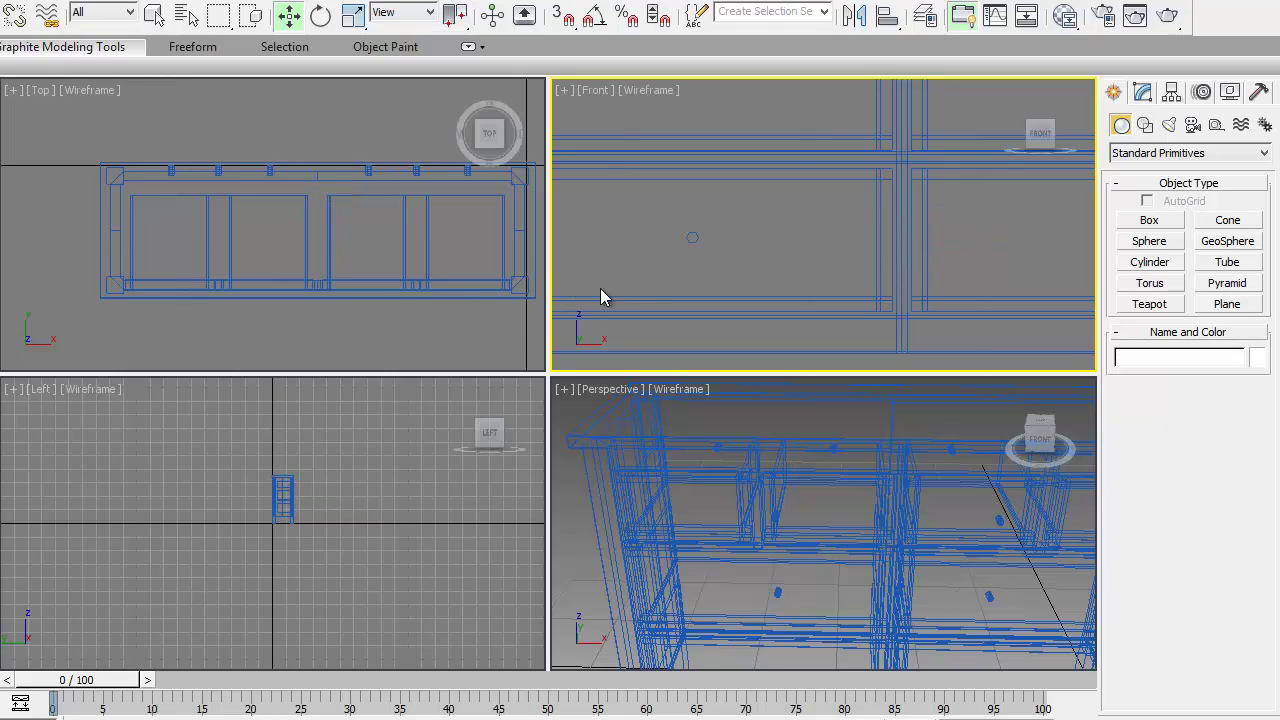
{"action": "scroll", "coordinate": [800, 300], "scroll_direction": "down", "scroll_amount": 5}
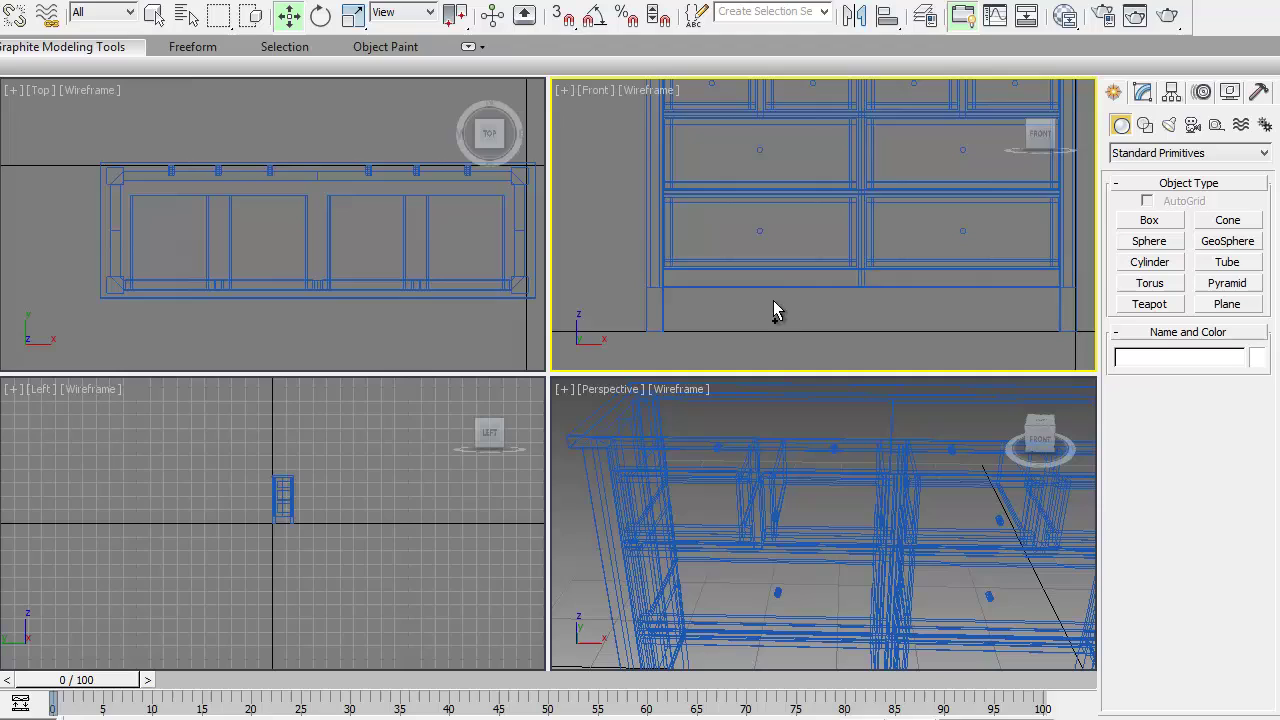
{"action": "middle_click_drag", "start_coordinate": [774, 309], "coordinate": [808, 320]}
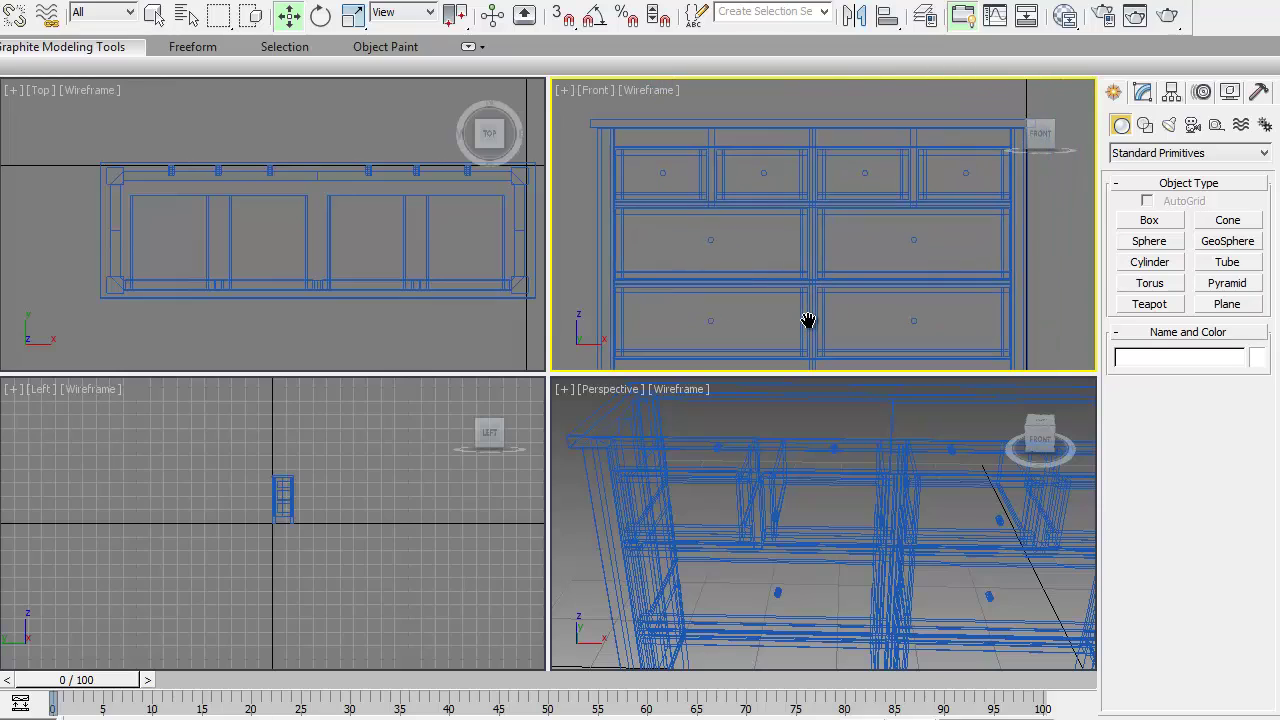
{"action": "left_click", "coordinate": [662, 172]}
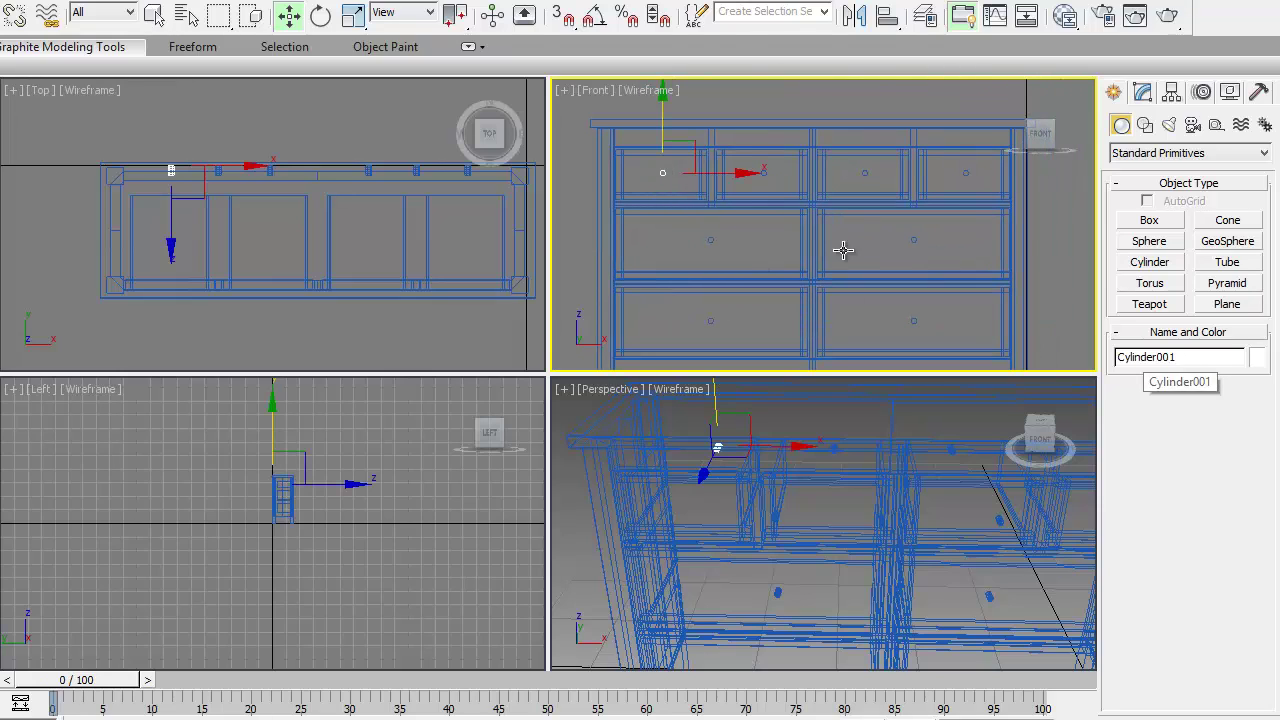
{"action": "left_click", "coordinate": [186, 16]}
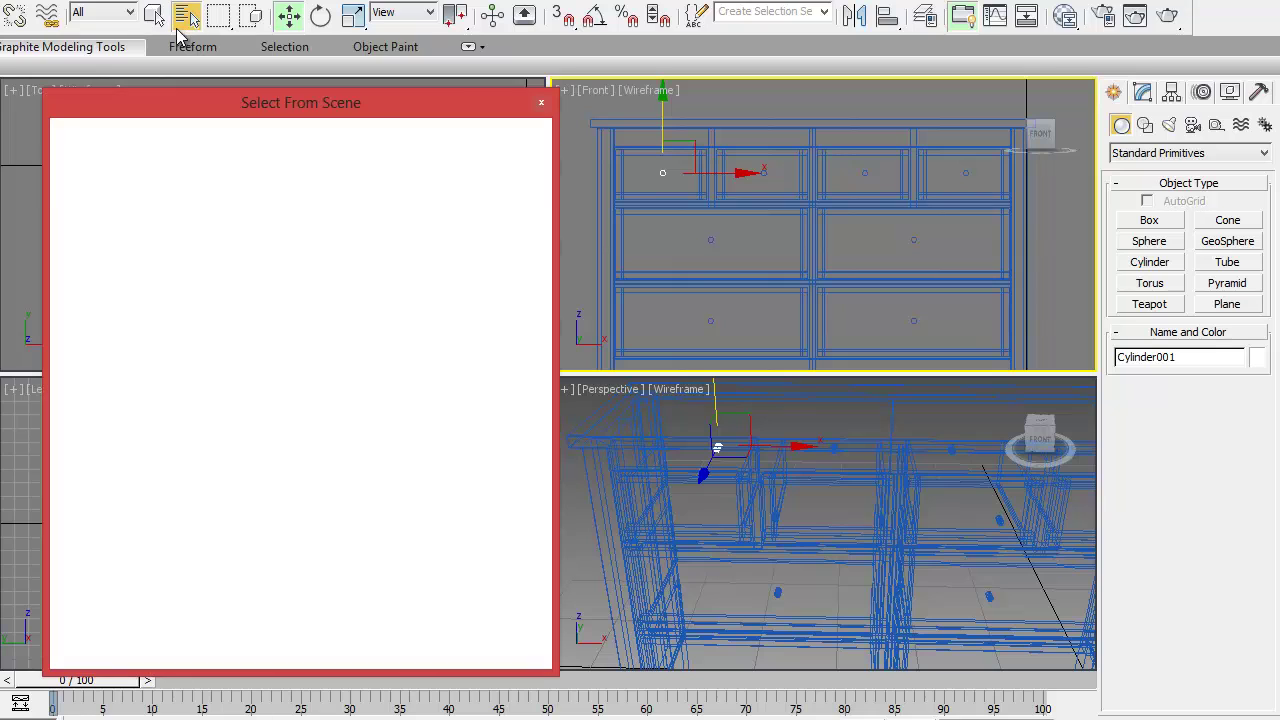
{"action": "left_click", "coordinate": [113, 566], "text": "shift"}
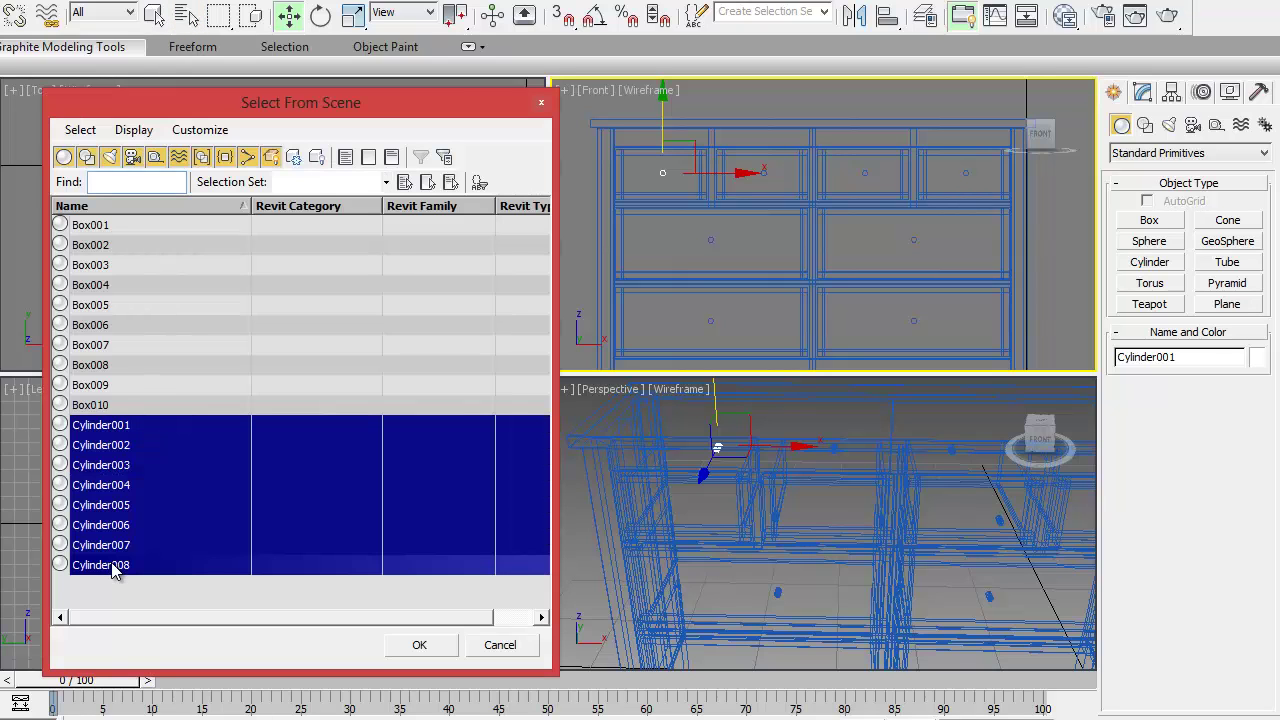
{"action": "left_click", "coordinate": [419, 644]}
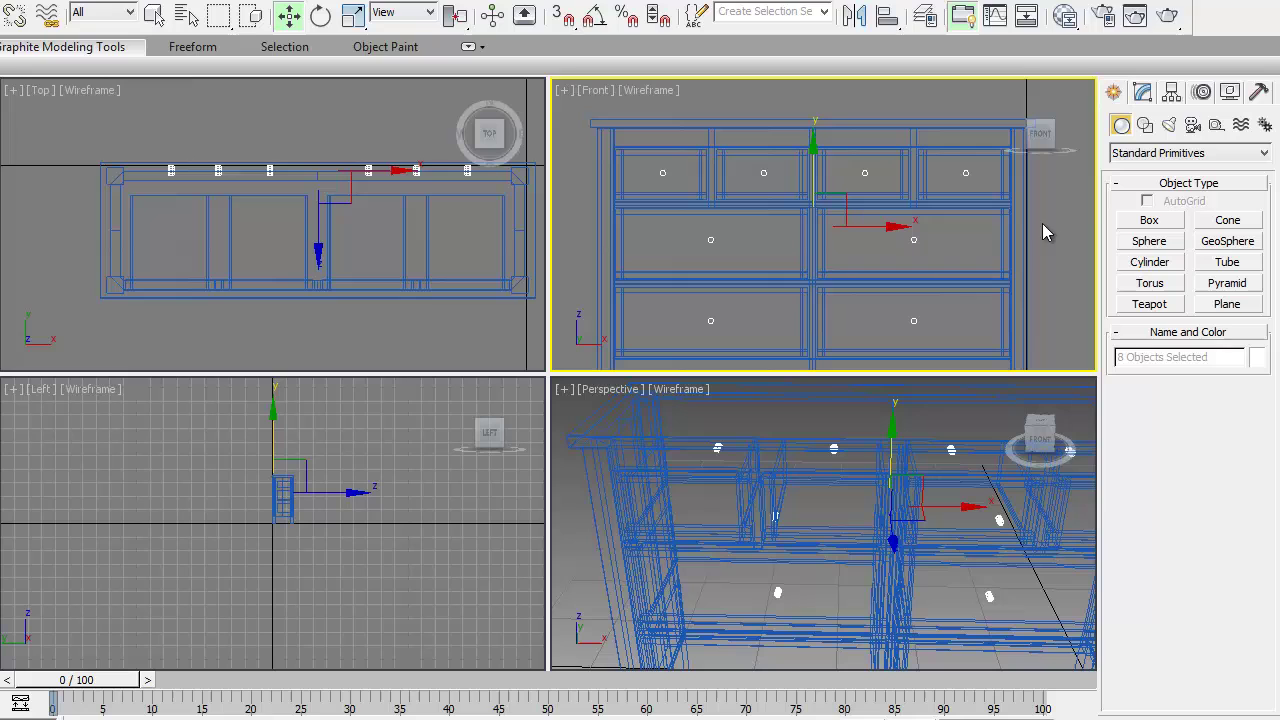
{"action": "left_click", "coordinate": [1259, 362]}
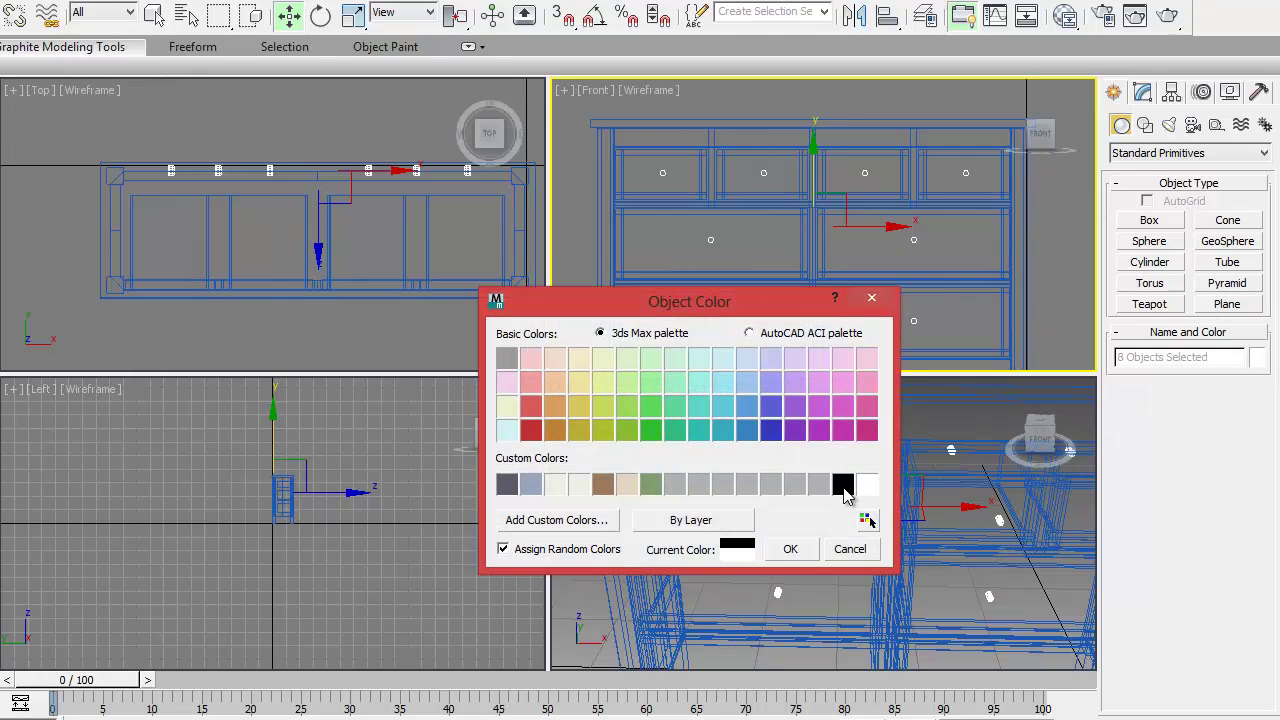
{"action": "left_click", "coordinate": [843, 484]}
{"action": "left_click", "coordinate": [792, 549]}
- Move the eight knobs forward along Y in the Top view onto the drawer fronts
{"action": "right_click", "coordinate": [363, 251]}
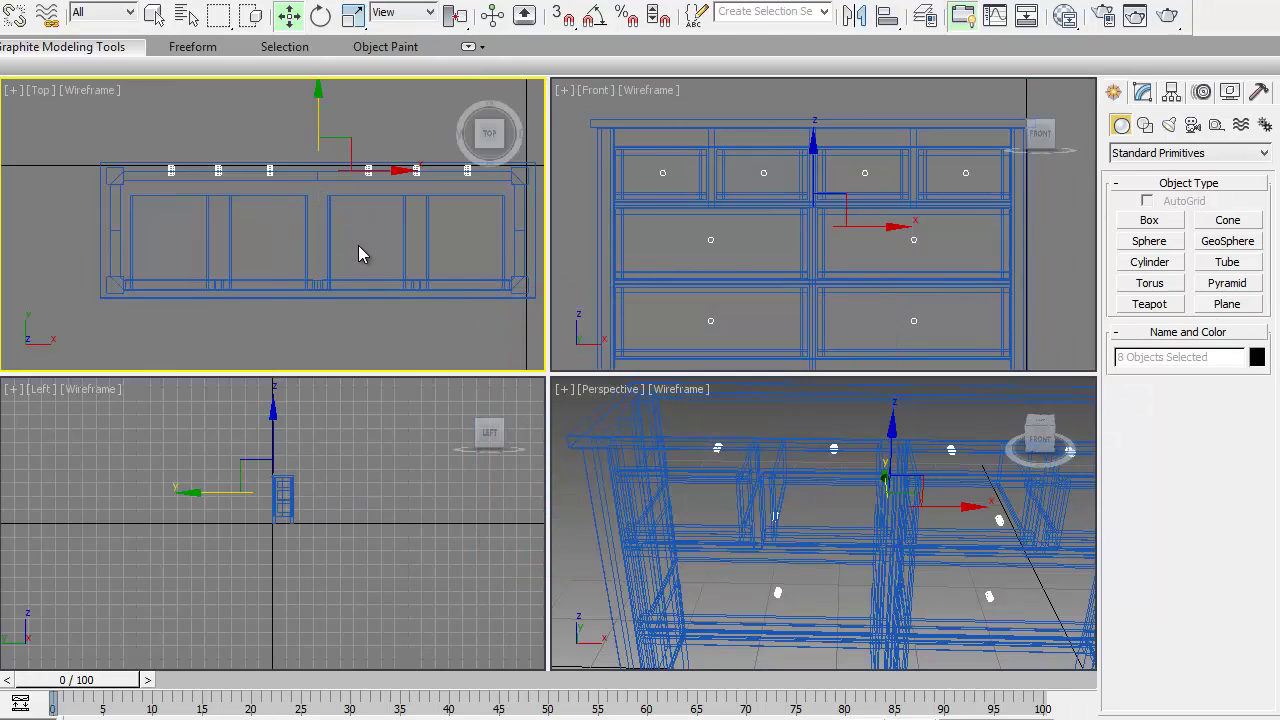
{"action": "left_click_drag", "start_coordinate": [319, 105], "coordinate": [289, 229]}
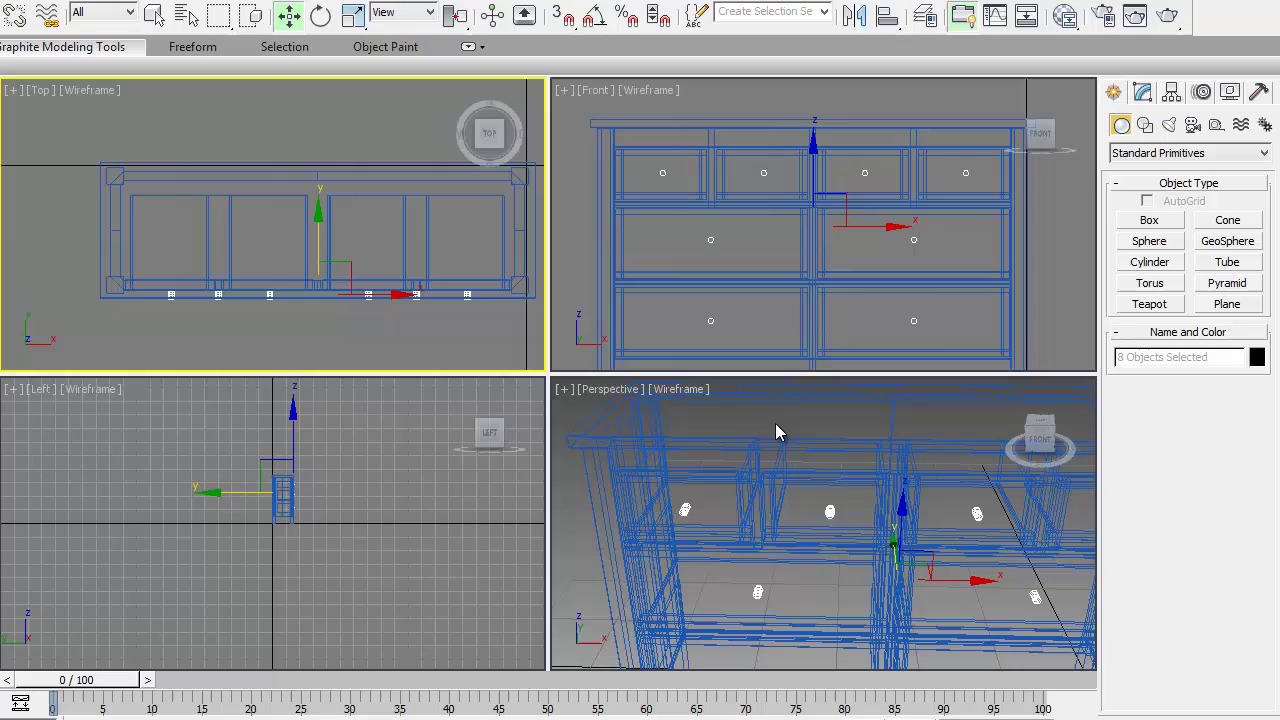
{"action": "scroll", "coordinate": [778, 432], "scroll_direction": "down", "scroll_amount": 1}
- Maximize the orbited Perspective view of the dresser and deselect the eight black knobs
{"action": "scroll", "coordinate": [851, 466], "scroll_direction": "down", "scroll_amount": 5}
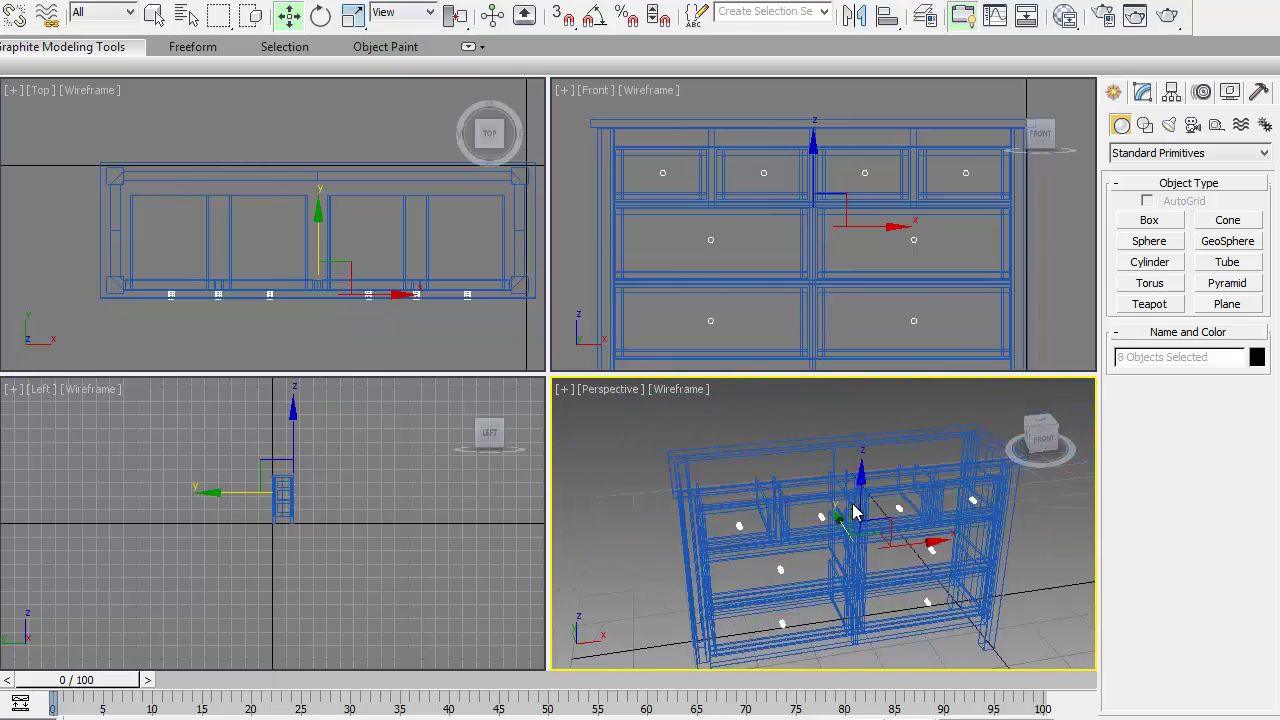
{"action": "middle_click_drag", "start_coordinate": [855, 512], "coordinate": [822, 464], "text": "alt"}
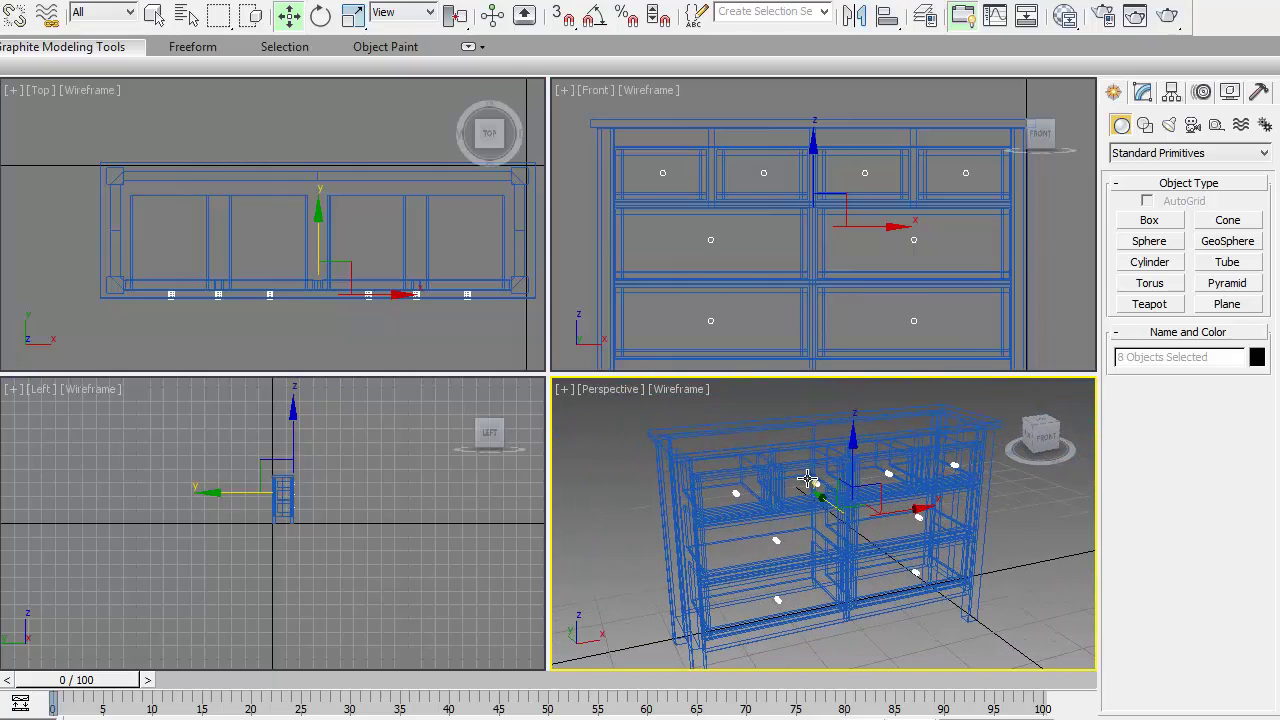
{"action": "key", "text": "alt+w"}
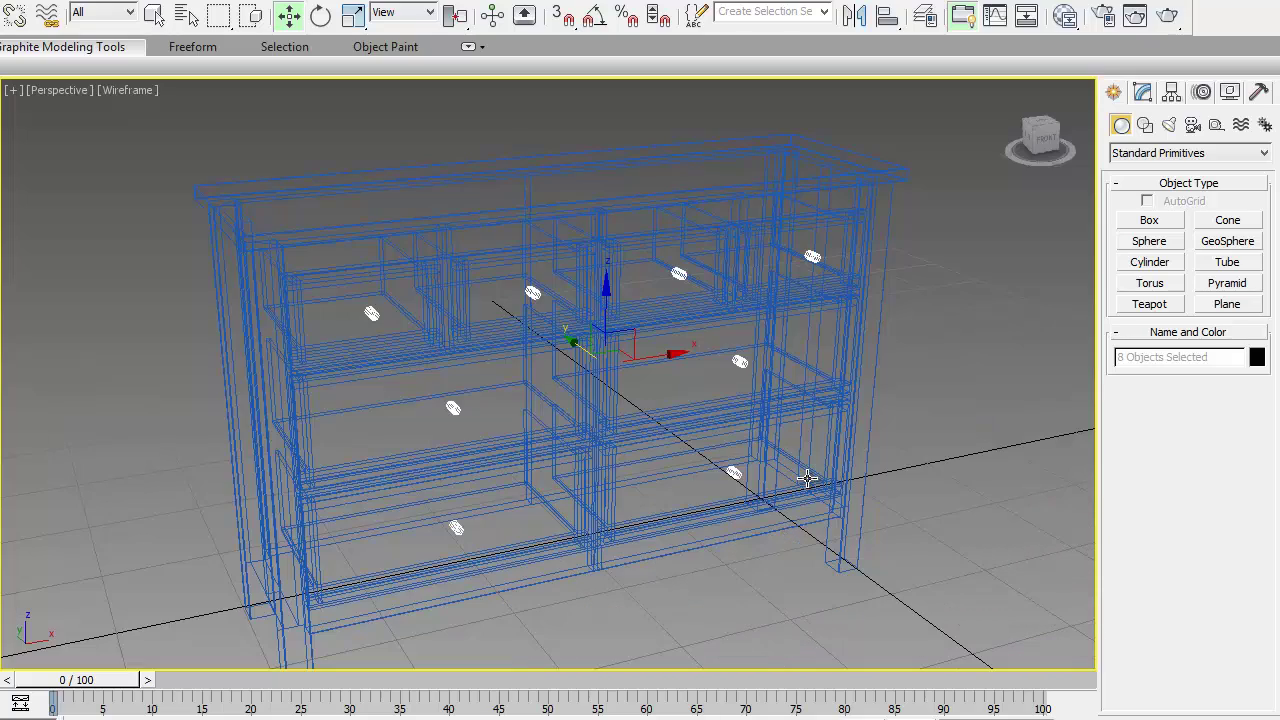
{"action": "left_click", "coordinate": [984, 323]}
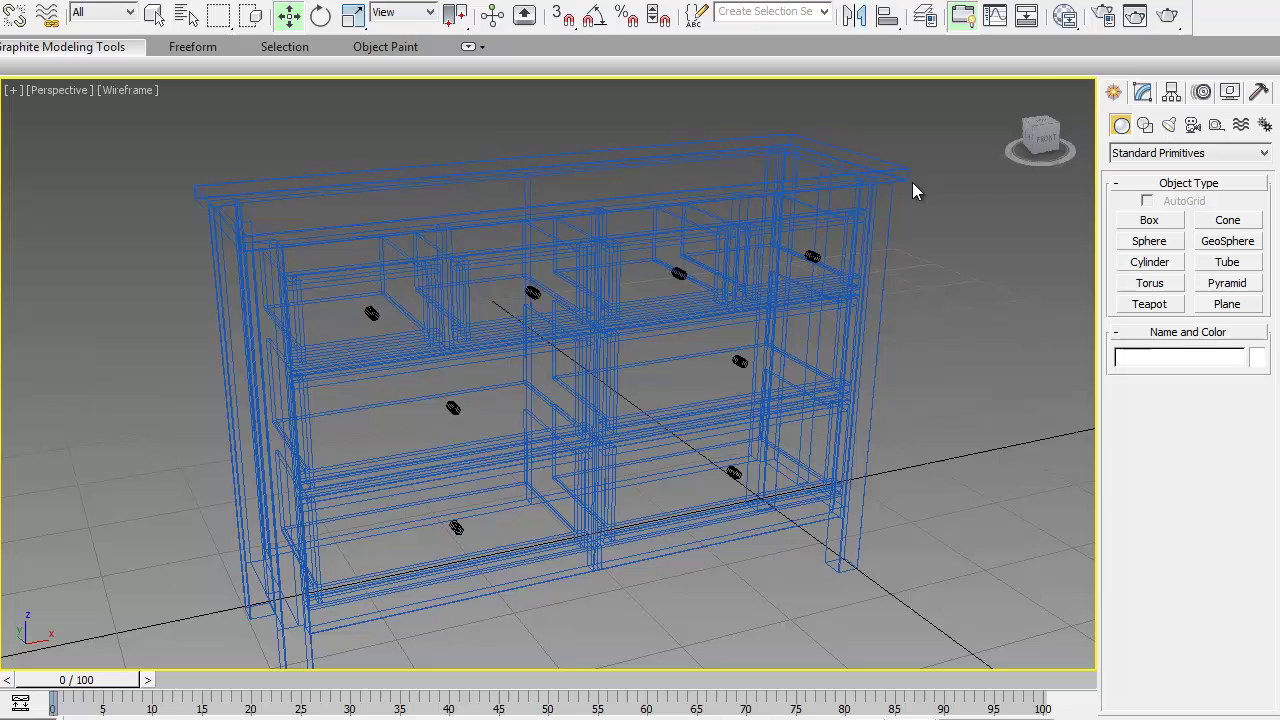
{"action": "left_click", "coordinate": [1065, 15]}
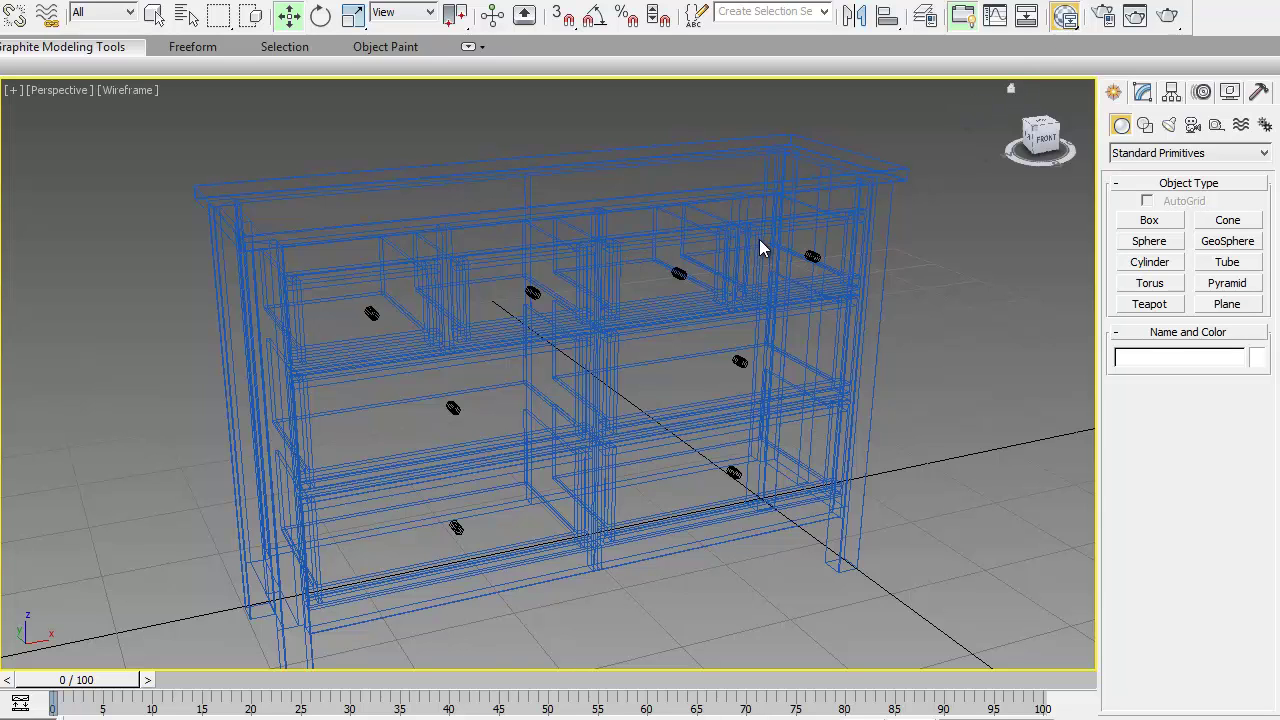
- Add an Arch & Design material in the Slate editor using the Pearl Finish template
{"action": "key", "text": "m"}
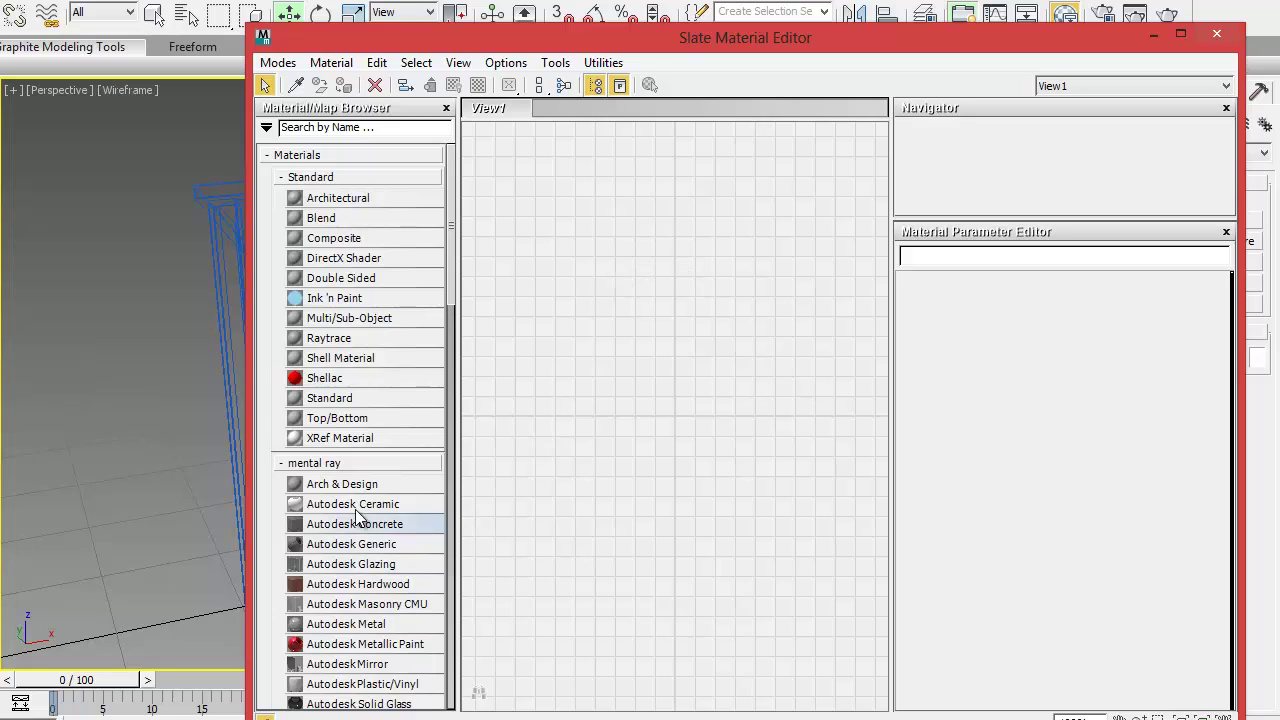
{"action": "left_click_drag", "start_coordinate": [325, 484], "coordinate": [607, 264]}
{"action": "double_click", "coordinate": [607, 264]}
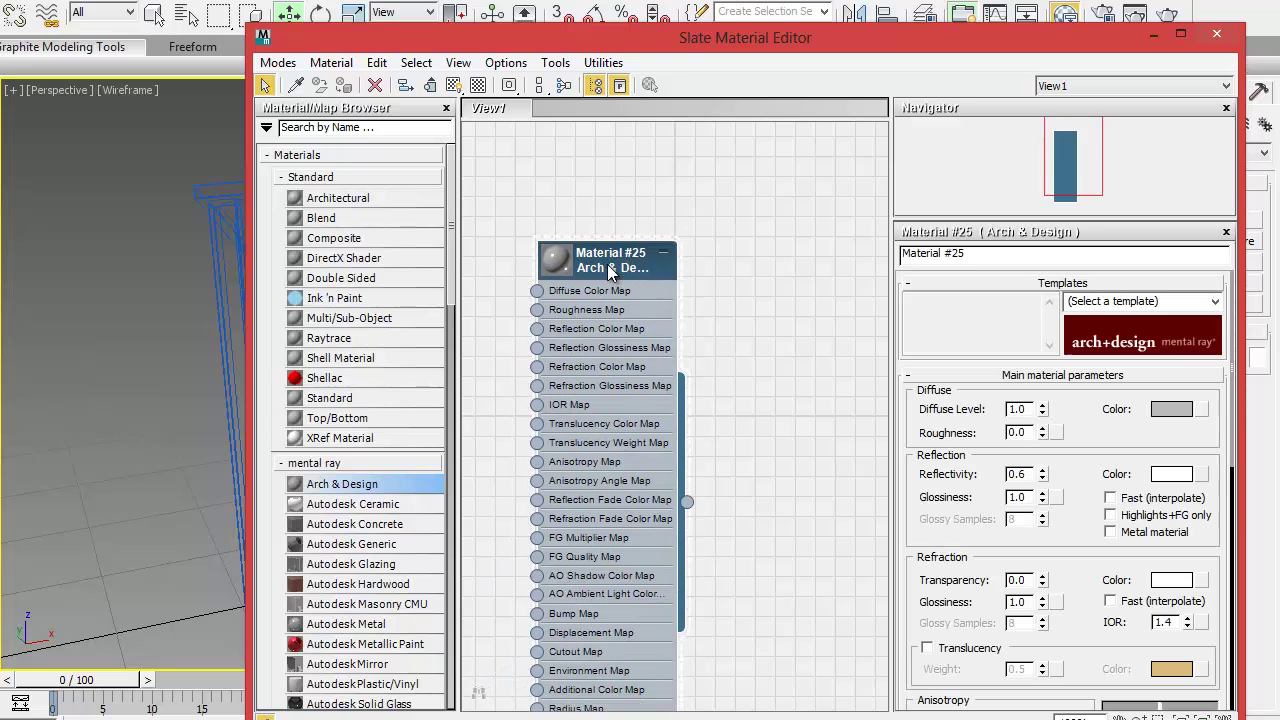
{"action": "left_click", "coordinate": [1215, 302]}
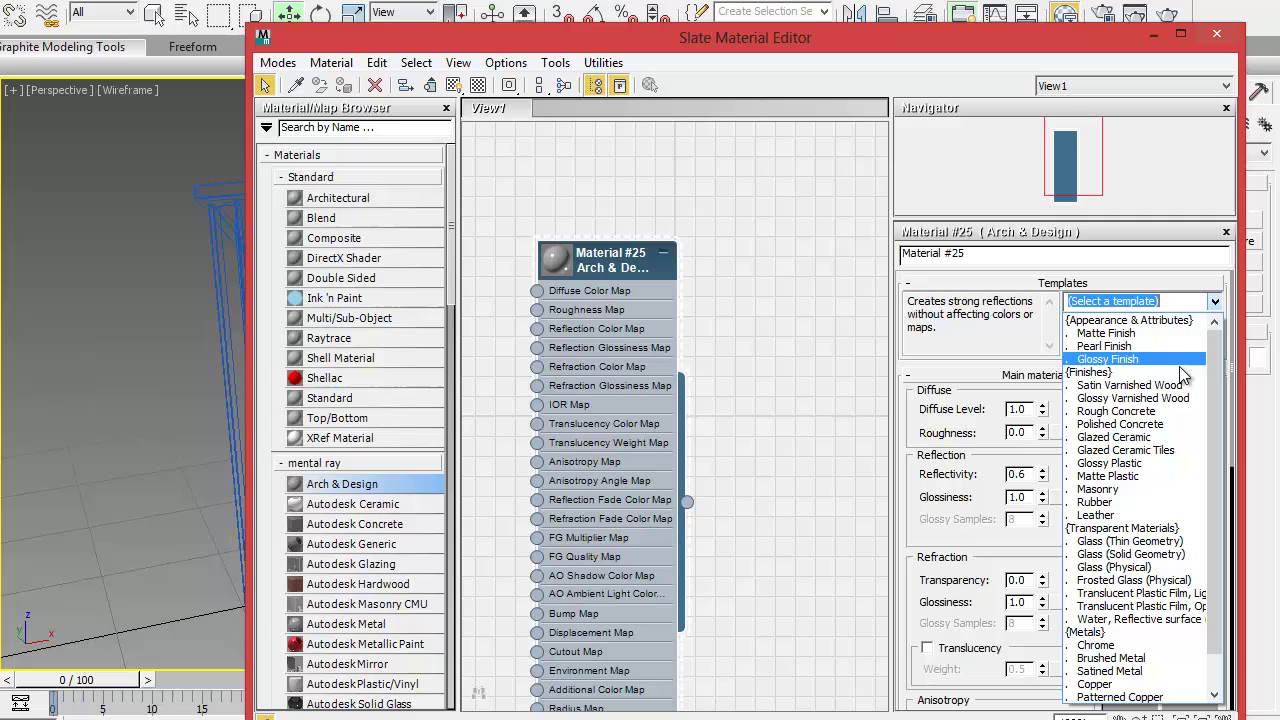
{"action": "left_click", "coordinate": [1104, 346]}
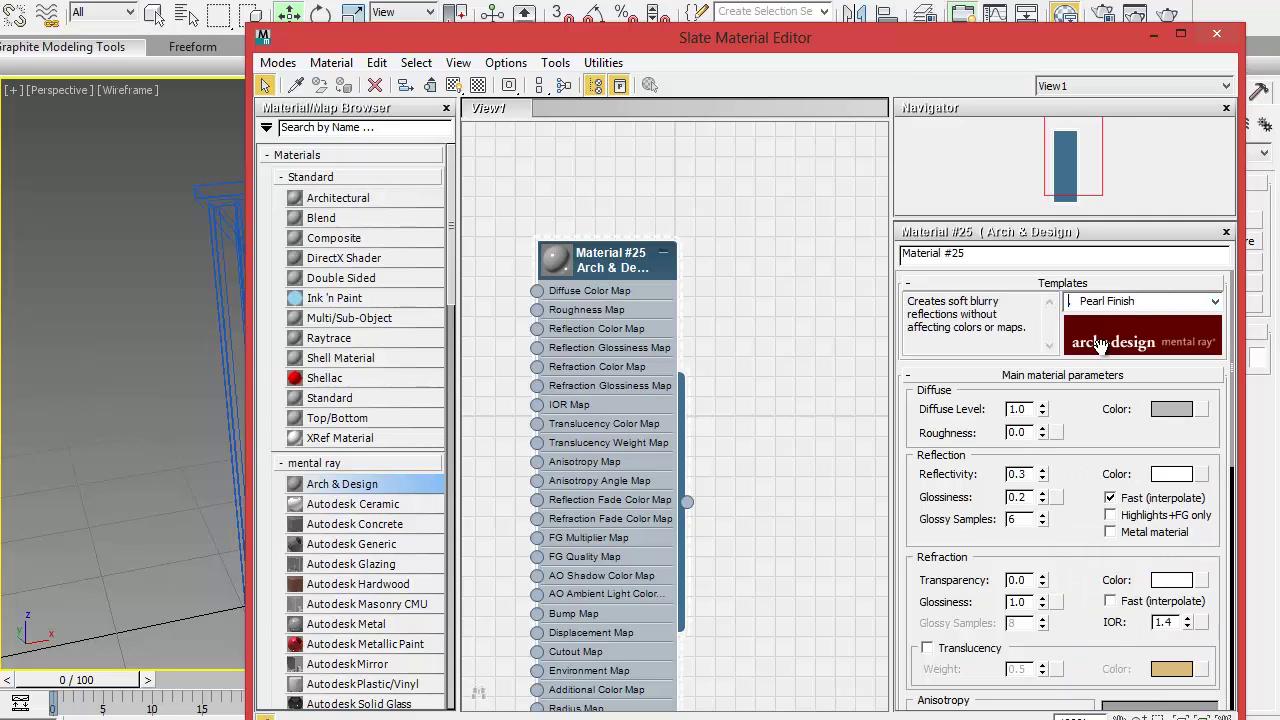
- Give Material #25 a teal diffuse colour and 0.73 reflection glossiness
{"action": "left_click", "coordinate": [1172, 410]}
{"action": "left_click_drag", "start_coordinate": [268, 166], "coordinate": [328, 133]}
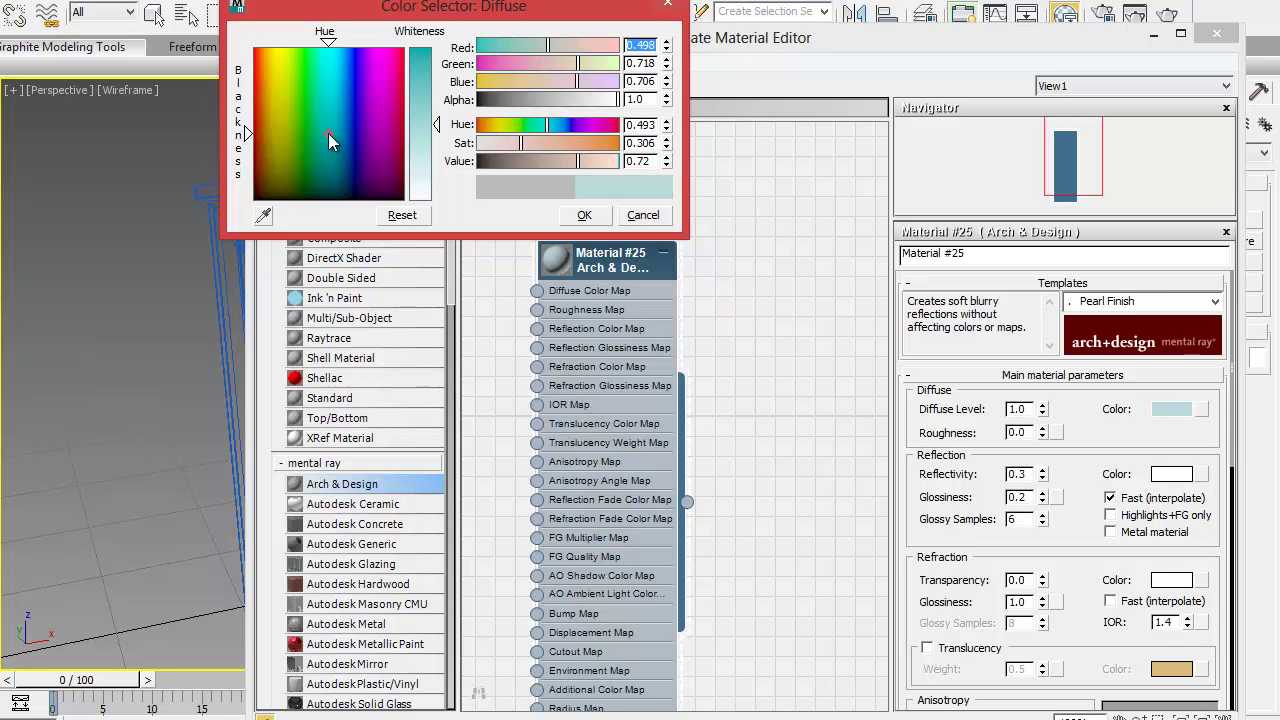
{"action": "left_click_drag", "start_coordinate": [425, 135], "coordinate": [429, 98]}
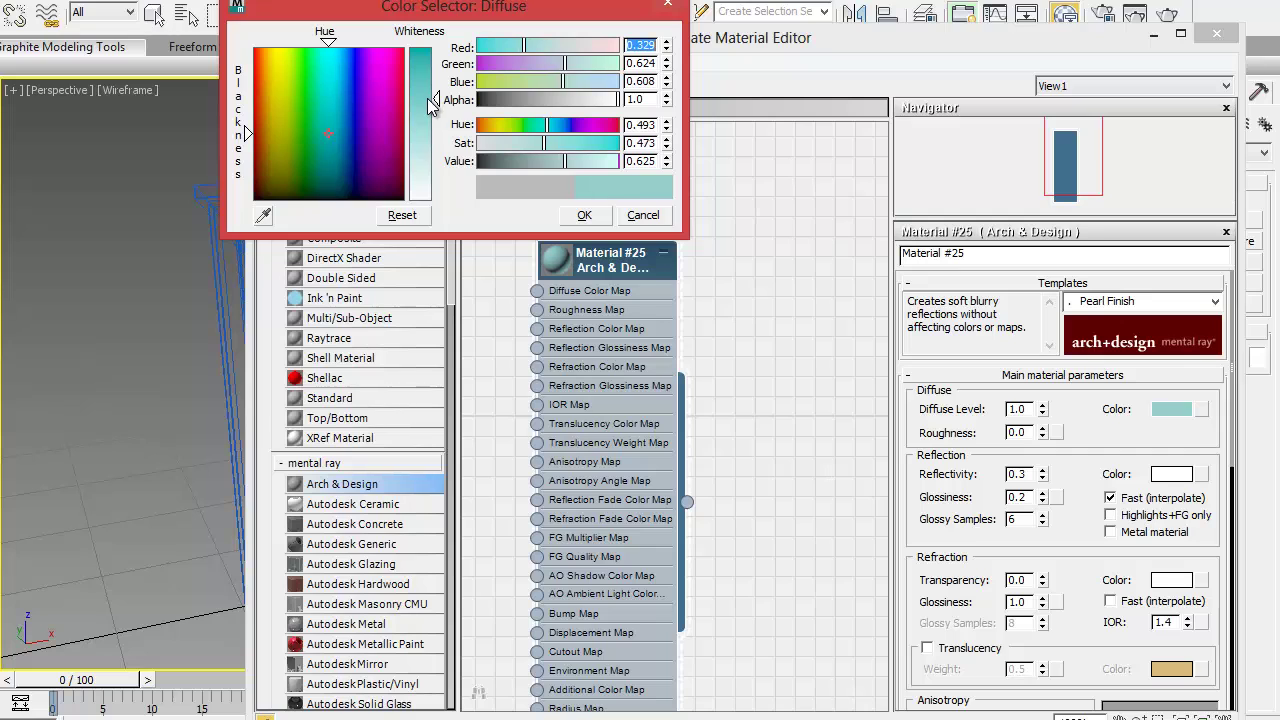
{"action": "left_click", "coordinate": [590, 215]}
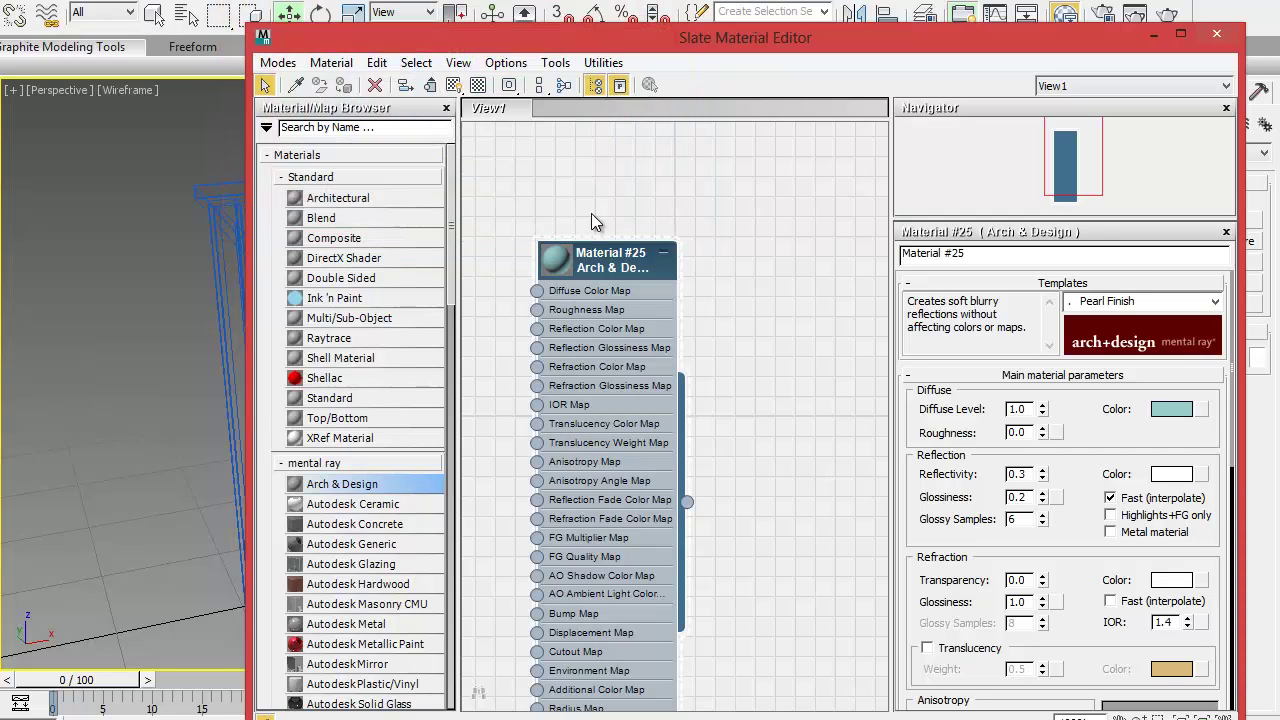
{"action": "double_click", "coordinate": [558, 260]}
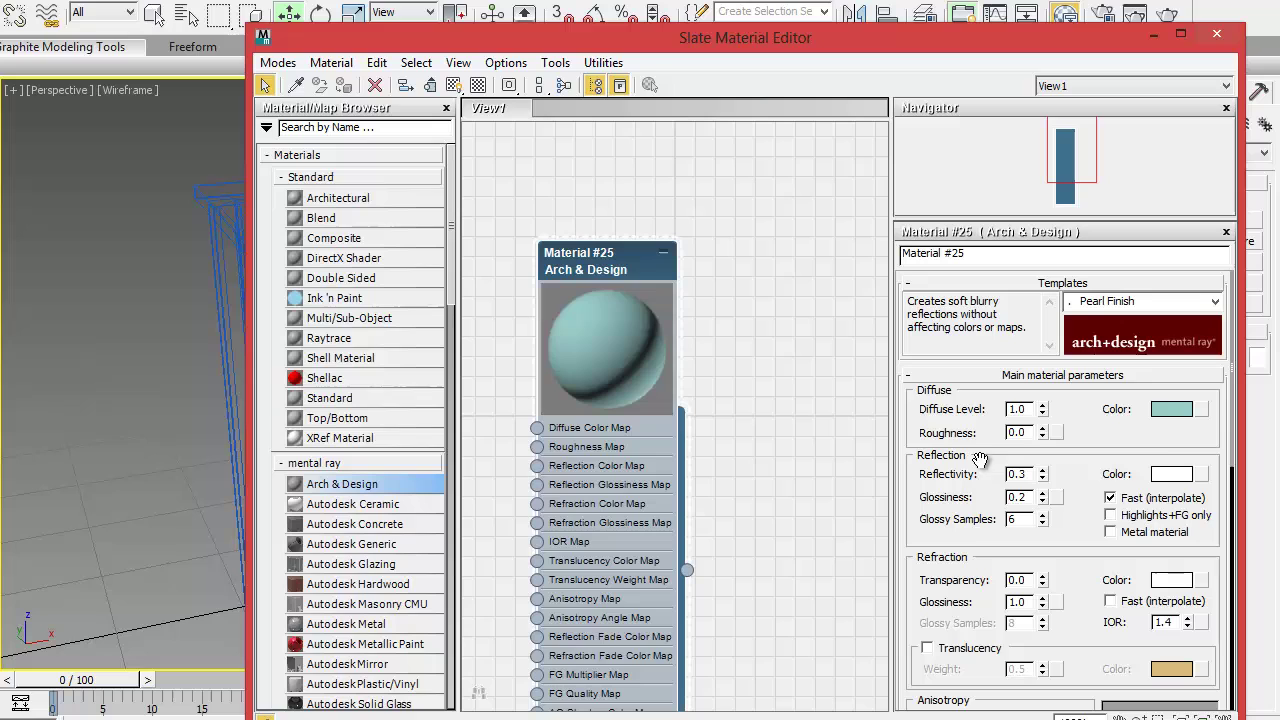
{"action": "left_click_drag", "start_coordinate": [1042, 502], "coordinate": [1042, 470]}
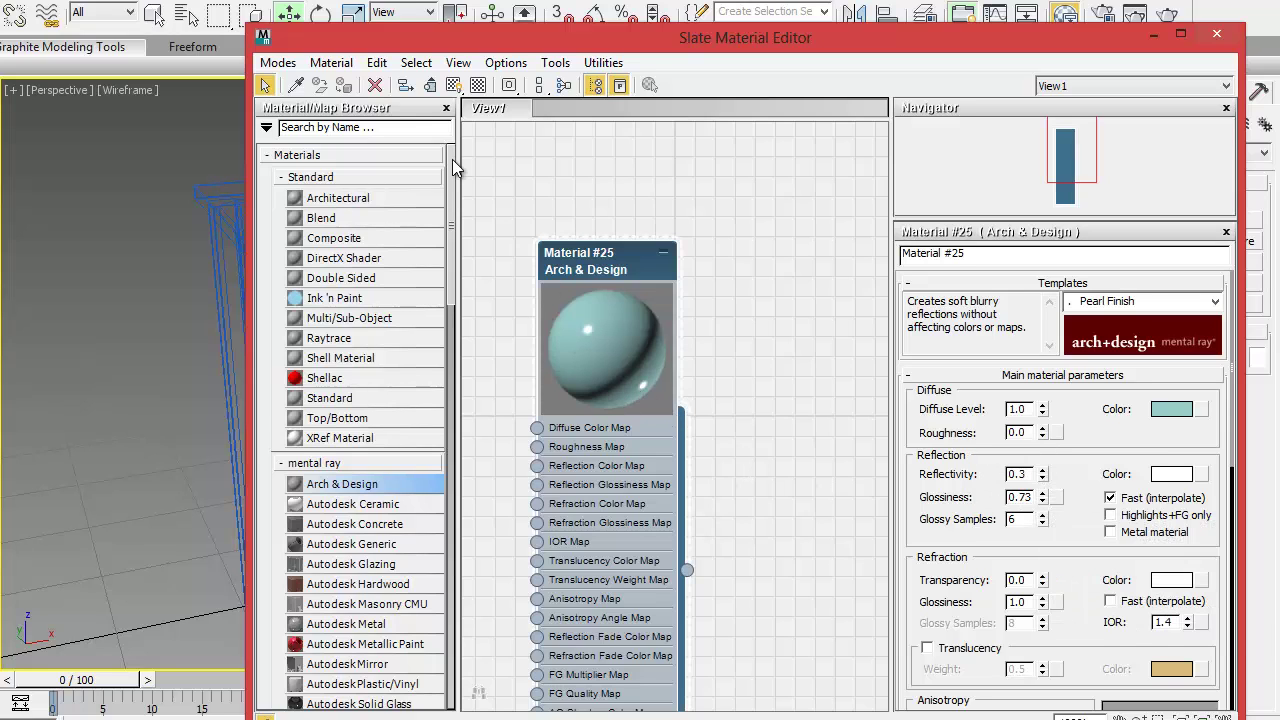
{"action": "left_click_drag", "start_coordinate": [365, 37], "coordinate": [685, 111]}
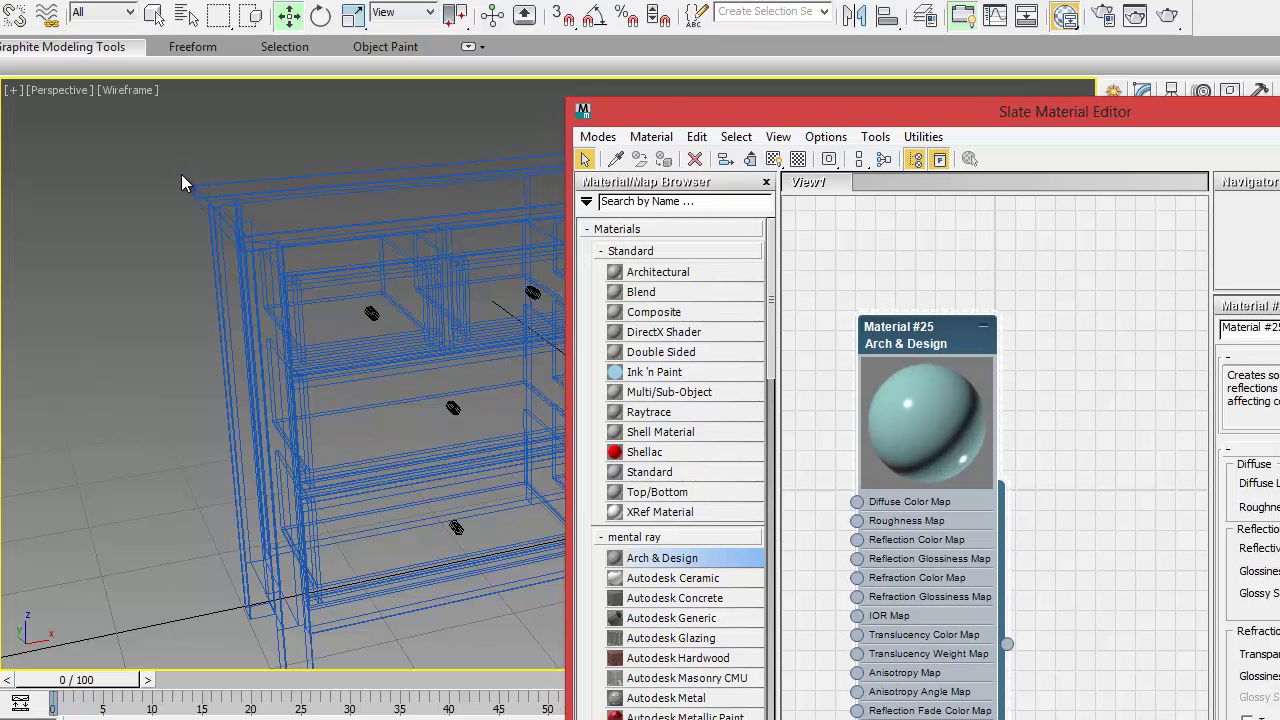
- Select Box001 through Box010 by name and assign Material #25 to them
{"action": "left_click_drag", "start_coordinate": [182, 183], "coordinate": [317, 383]}
{"action": "key", "text": "z"}
{"action": "left_click", "coordinate": [186, 14]}
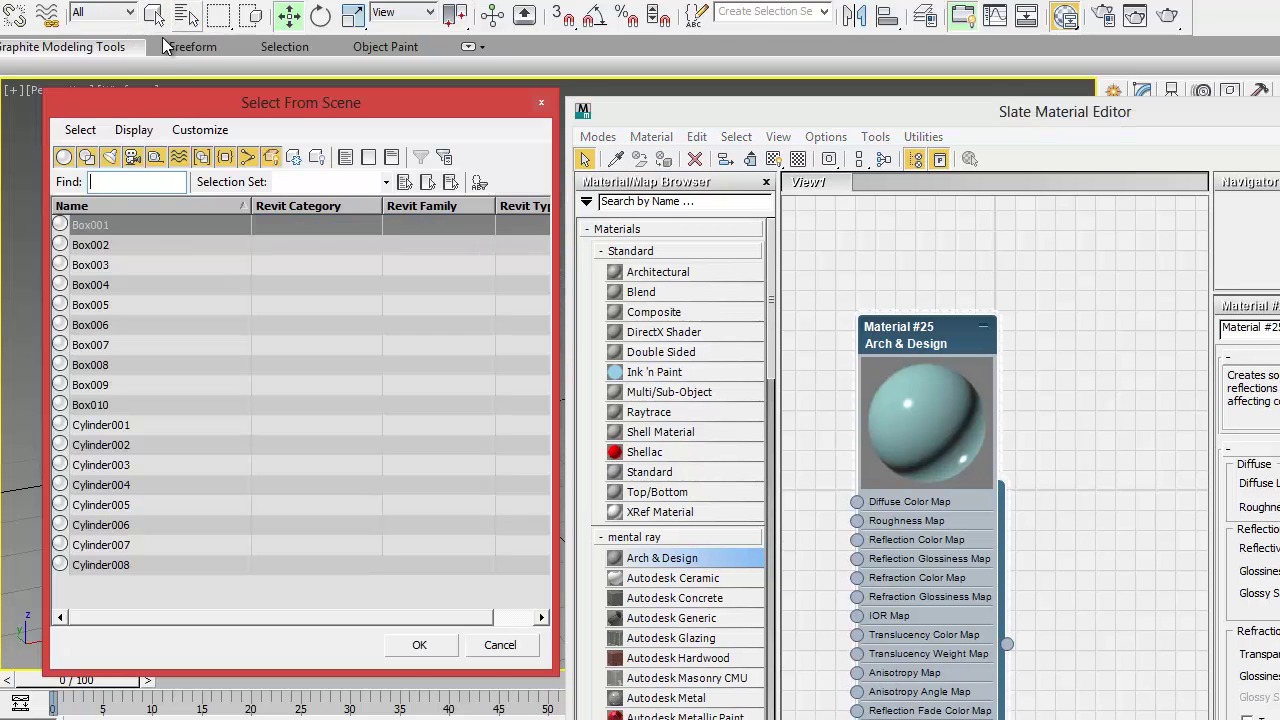
{"action": "left_click_drag", "start_coordinate": [106, 226], "coordinate": [84, 405]}
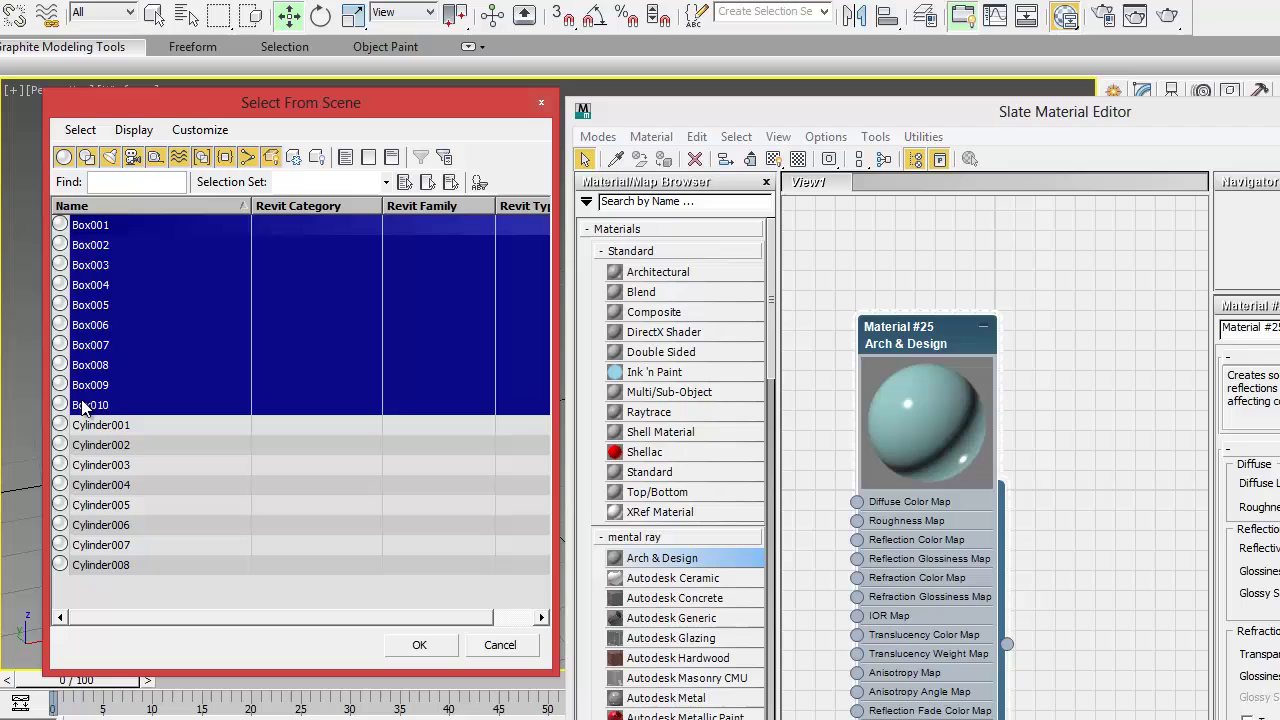
{"action": "left_click", "coordinate": [420, 645]}
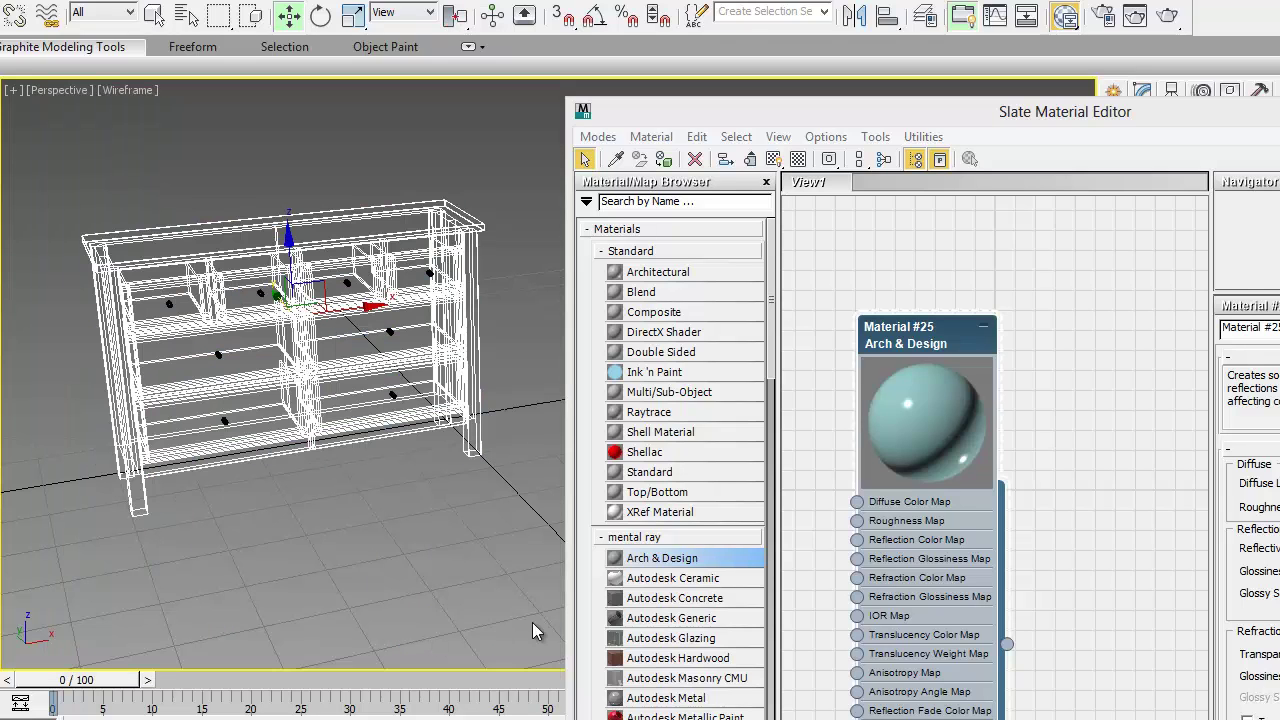
{"action": "left_click", "coordinate": [664, 159]}
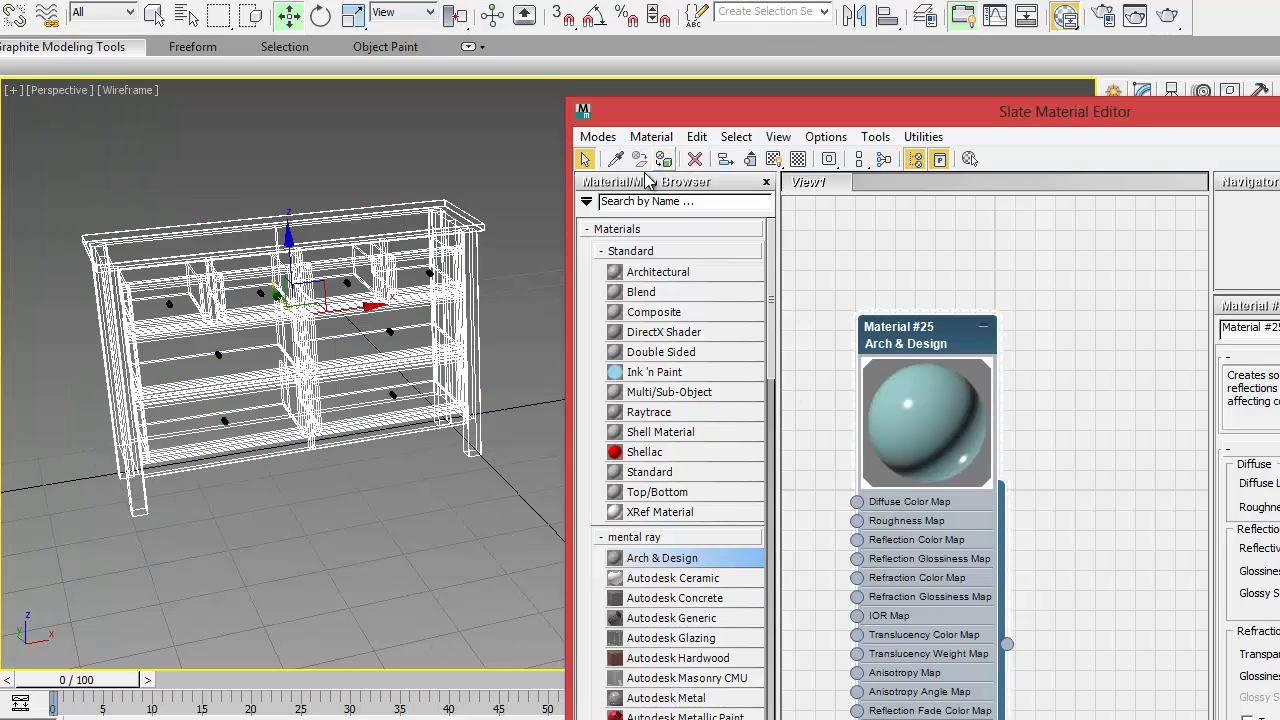
- Deselect the cabinet, close the material editor and center the dresser in view
{"action": "left_click", "coordinate": [452, 172]}
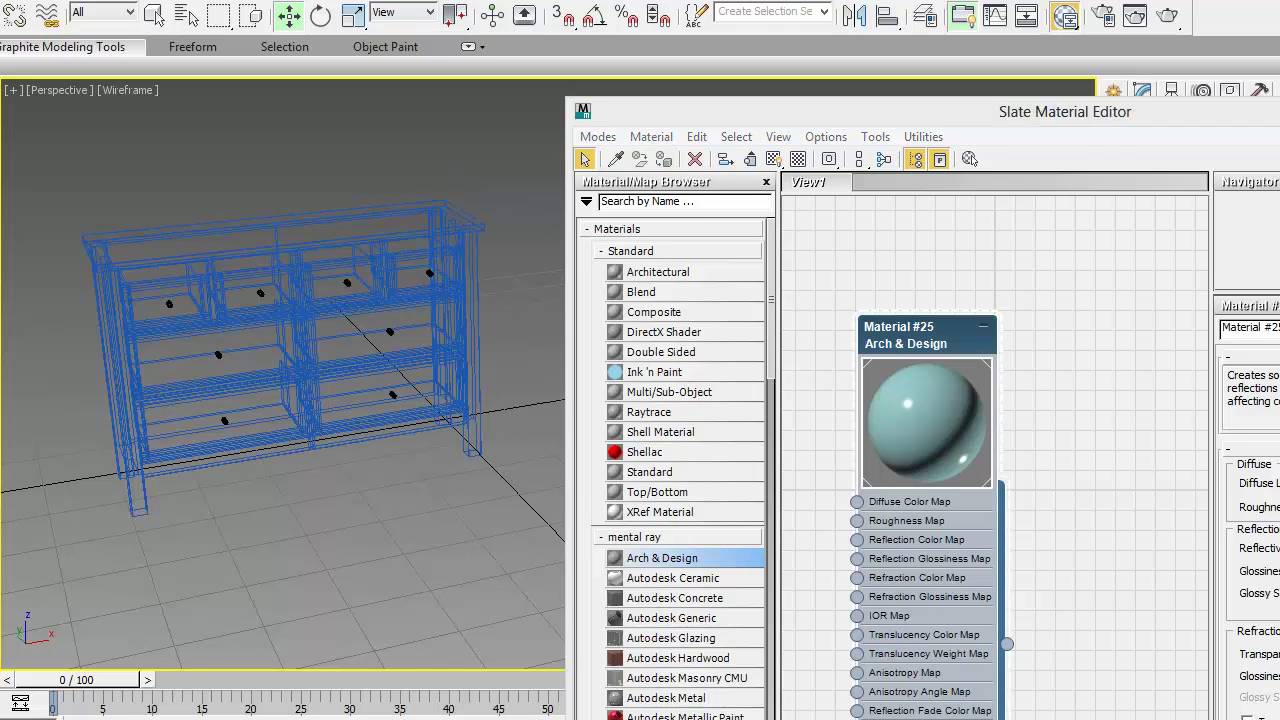
{"action": "left_click_drag", "start_coordinate": [1060, 111], "coordinate": [713, 76]}
{"action": "left_click", "coordinate": [1189, 75]}
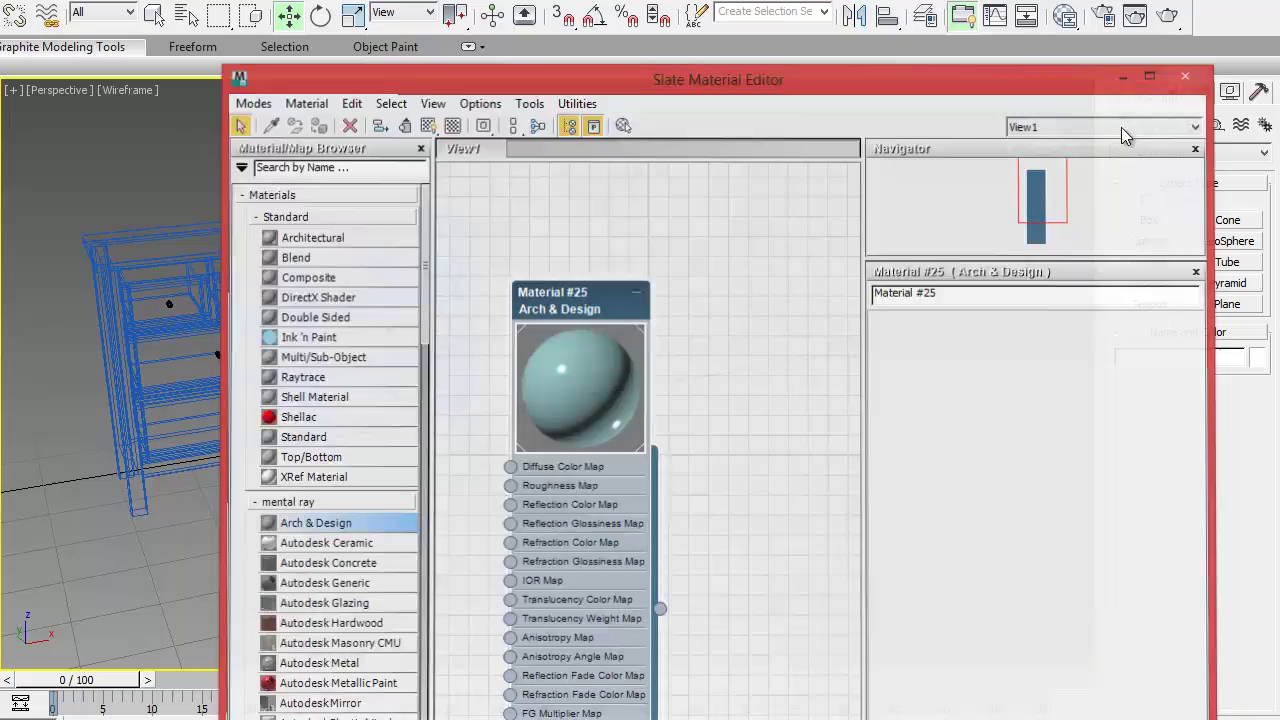
{"action": "scroll", "coordinate": [600, 385], "scroll_direction": "up", "scroll_amount": 5}
{"action": "middle_click_drag", "start_coordinate": [556, 373], "coordinate": [887, 353]}
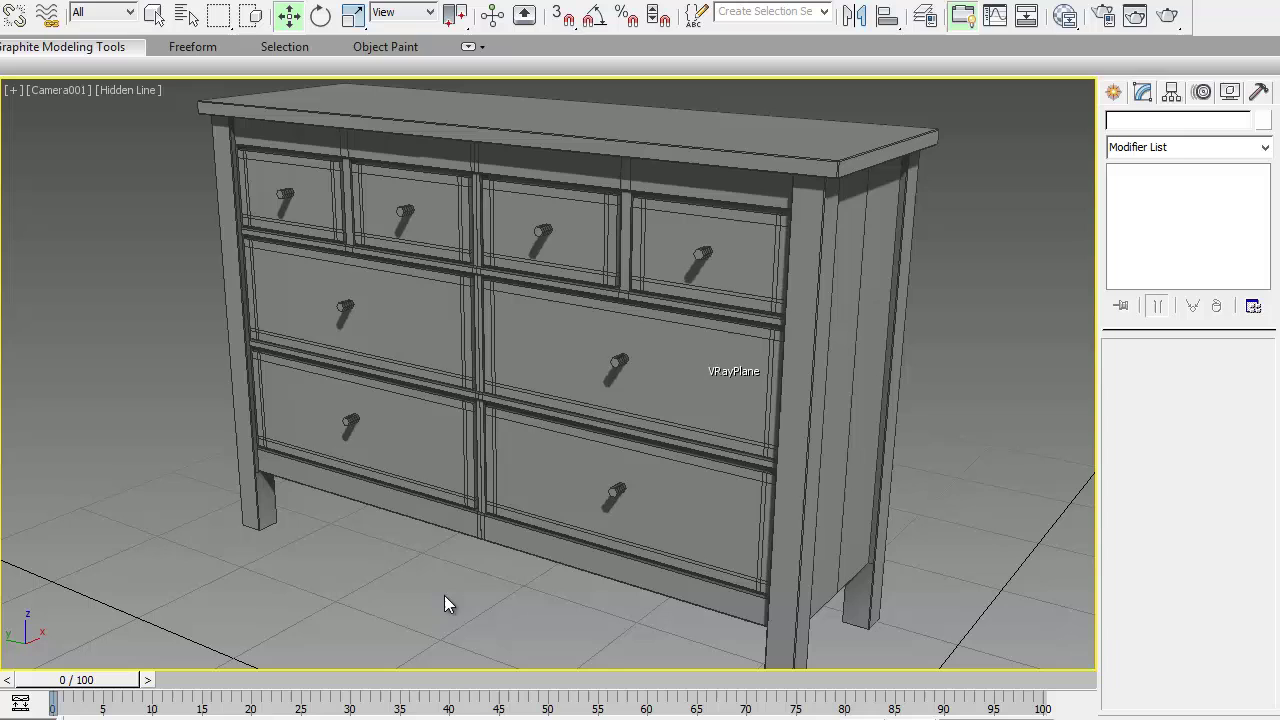
- Restore the four-view layout with Top active and open Render Setup's Common tab
{"action": "key", "text": "alt+w"}
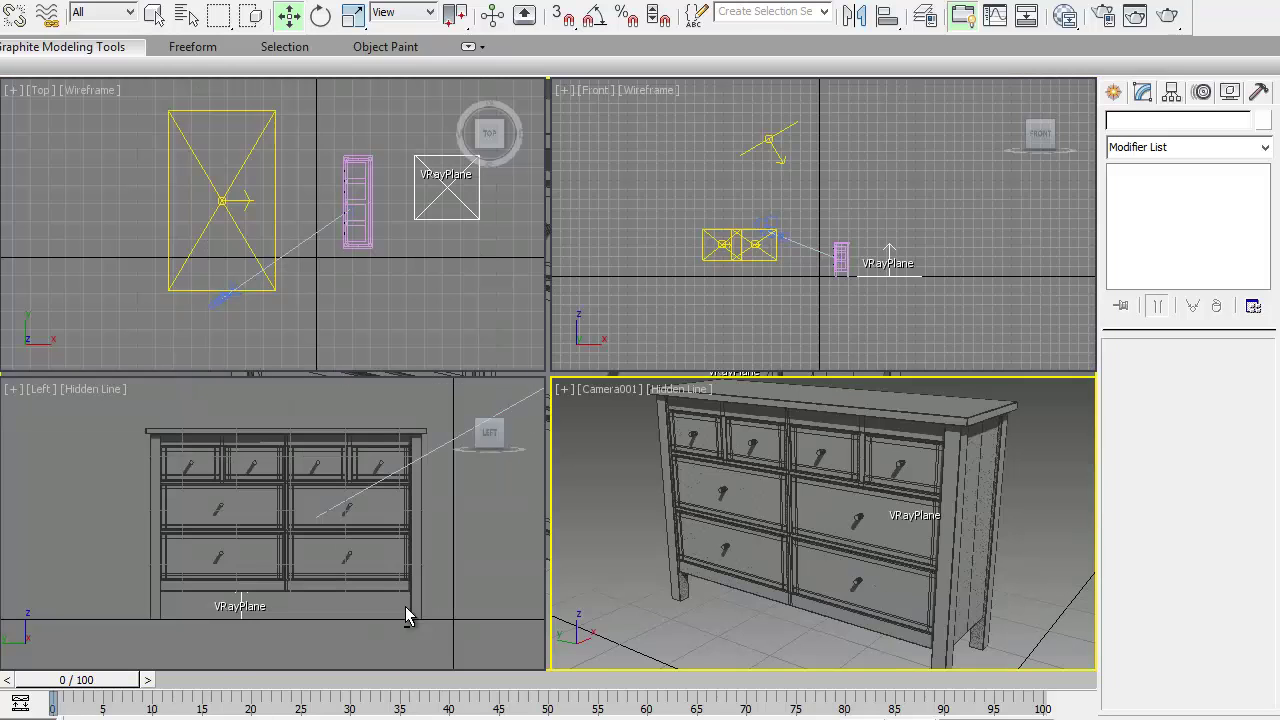
{"action": "right_click", "coordinate": [397, 299]}
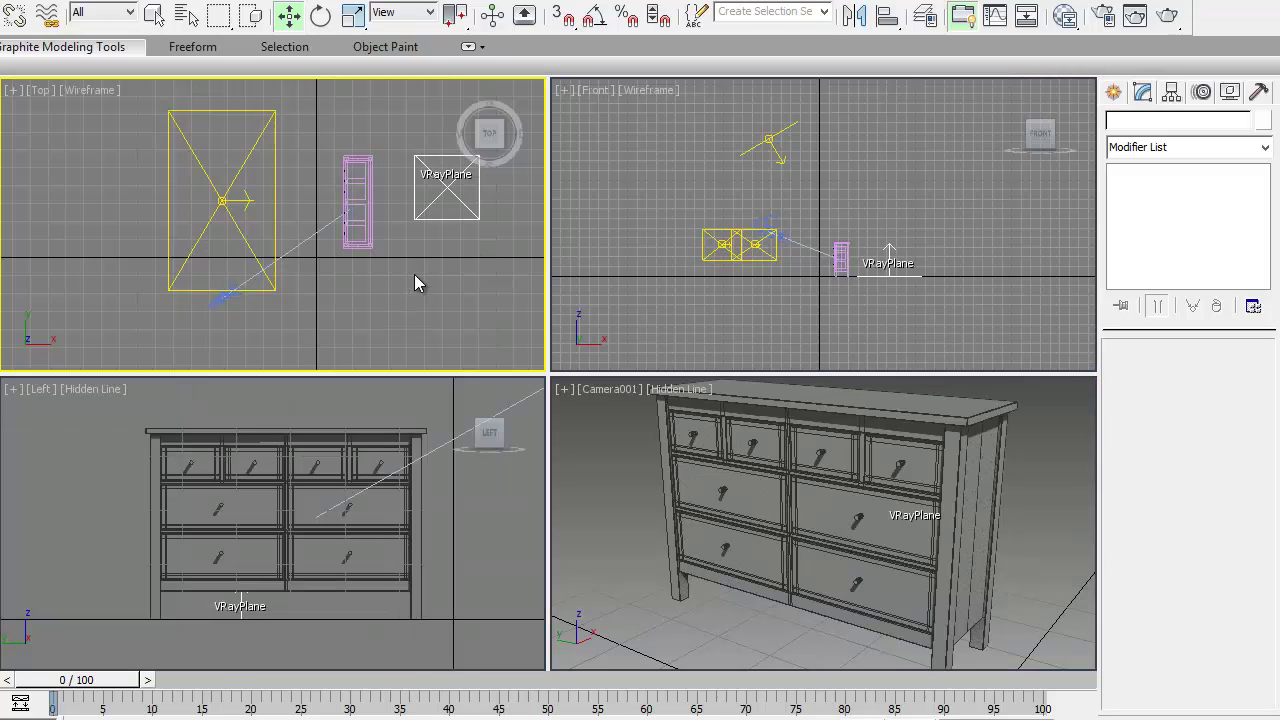
{"action": "middle_click_drag", "start_coordinate": [415, 276], "coordinate": [381, 298]}
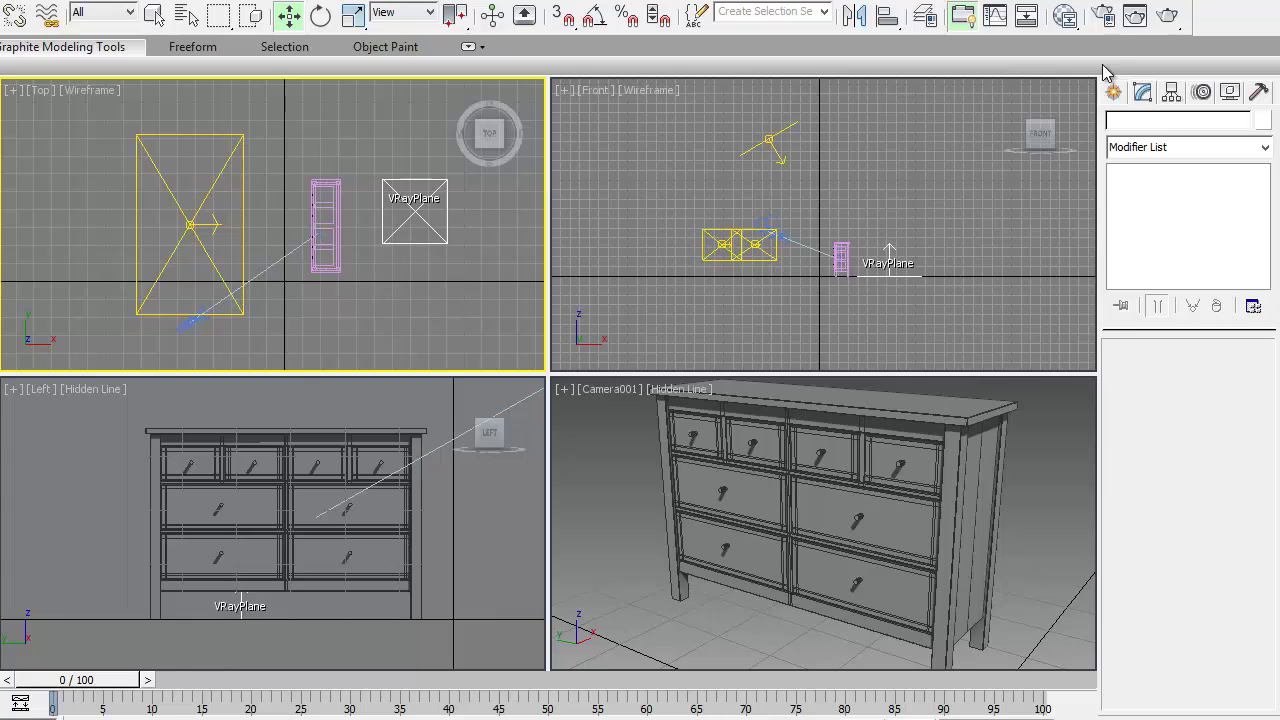
{"action": "left_click", "coordinate": [1103, 17]}
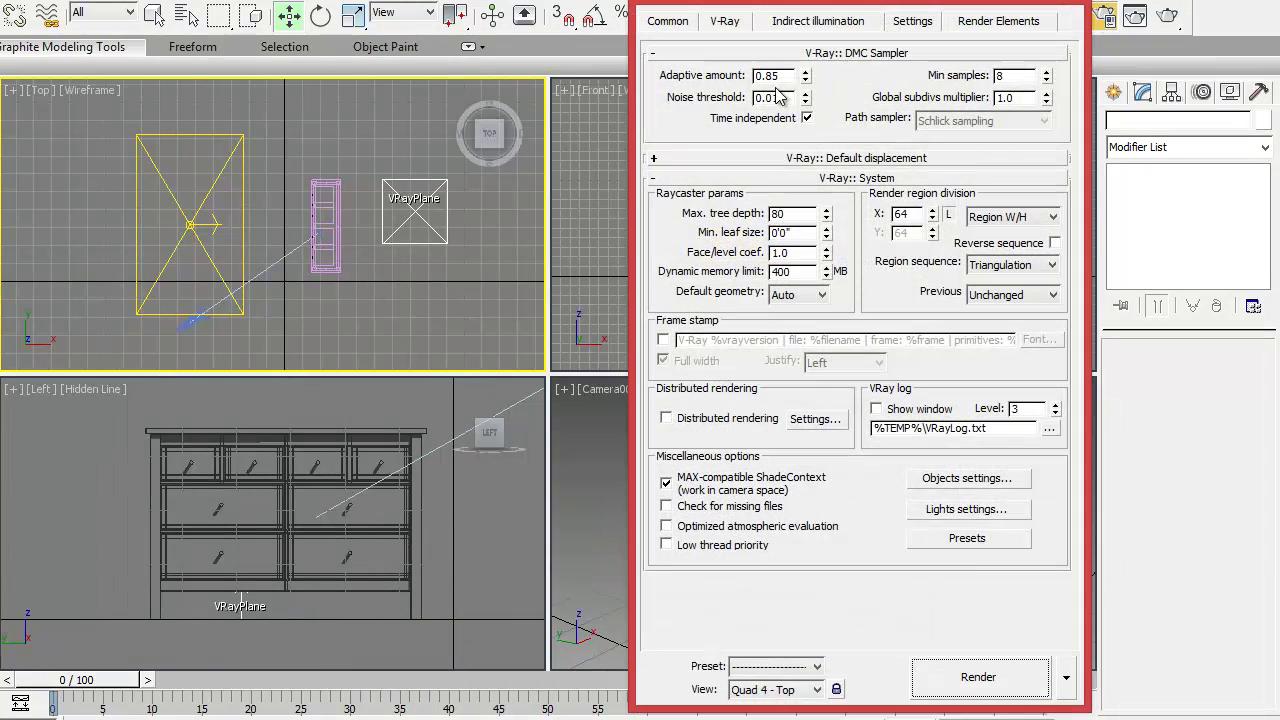
{"action": "left_click", "coordinate": [679, 26]}
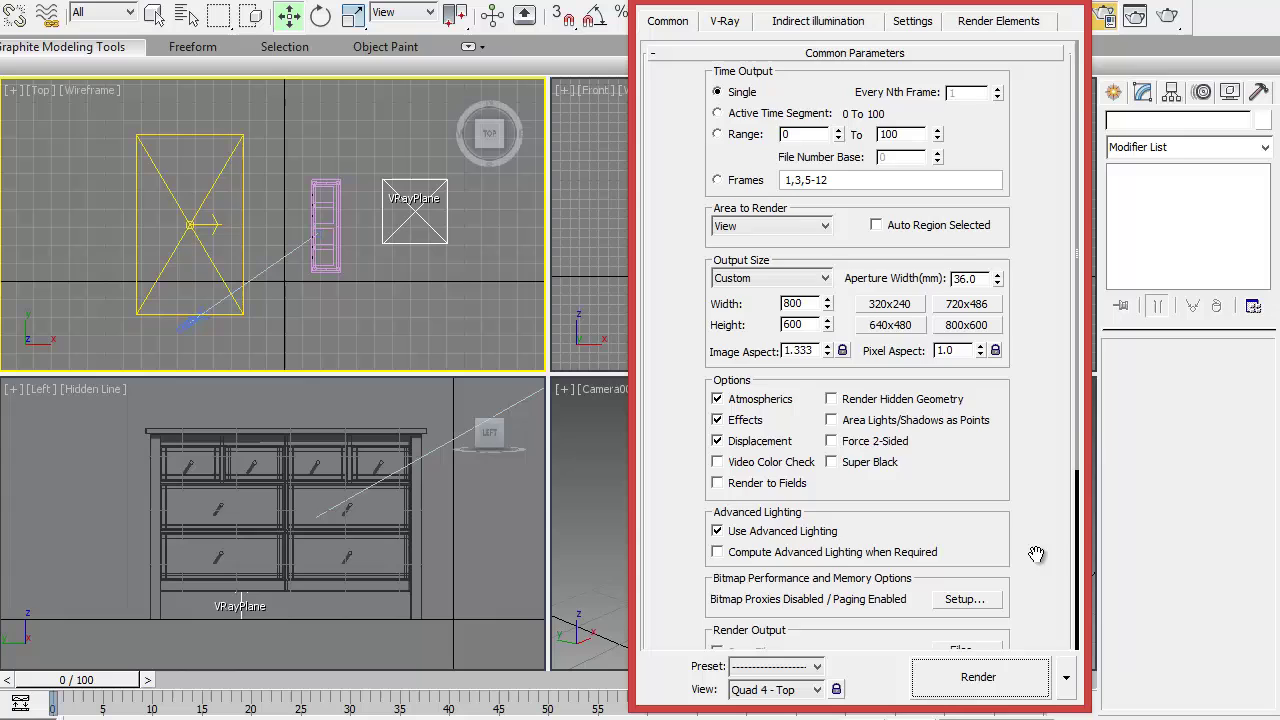
{"action": "scroll", "coordinate": [1040, 550], "scroll_direction": "down", "scroll_amount": 5}
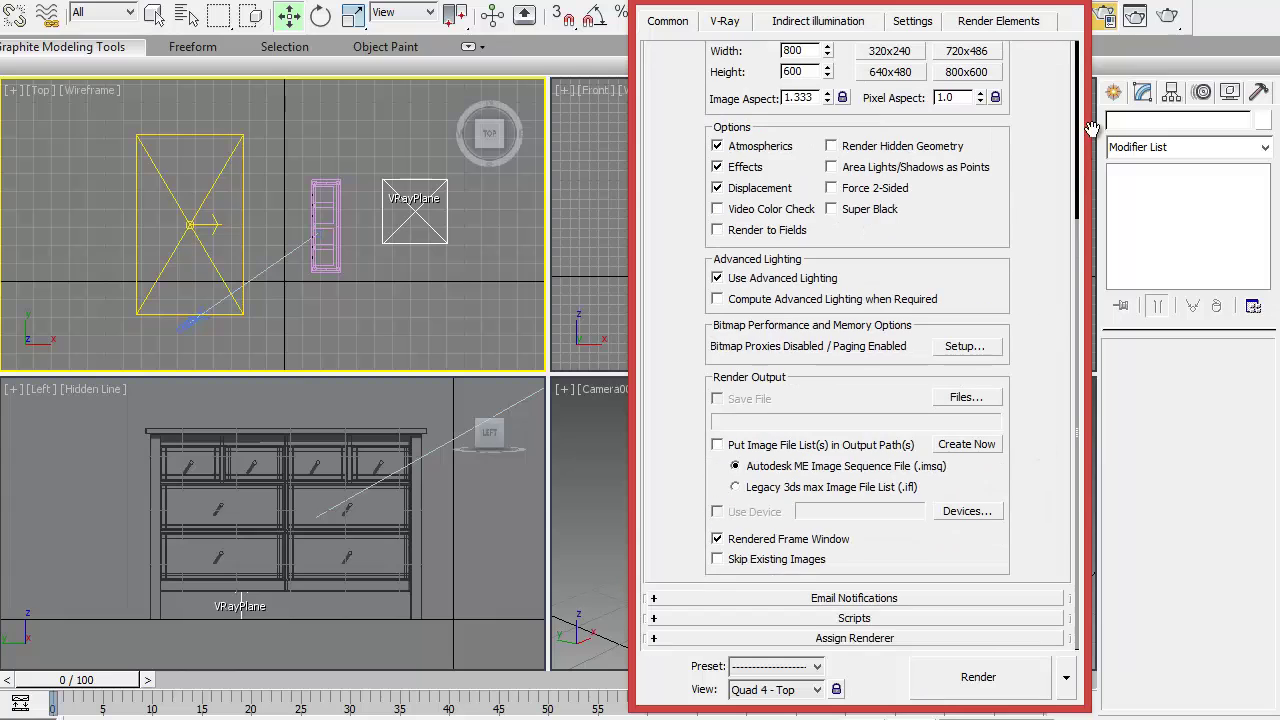
- Confirm V-Ray Adv 2.30.01 as production renderer and set ActiveShade to V-Ray RT 2.30.02
{"action": "left_click", "coordinate": [905, 642]}
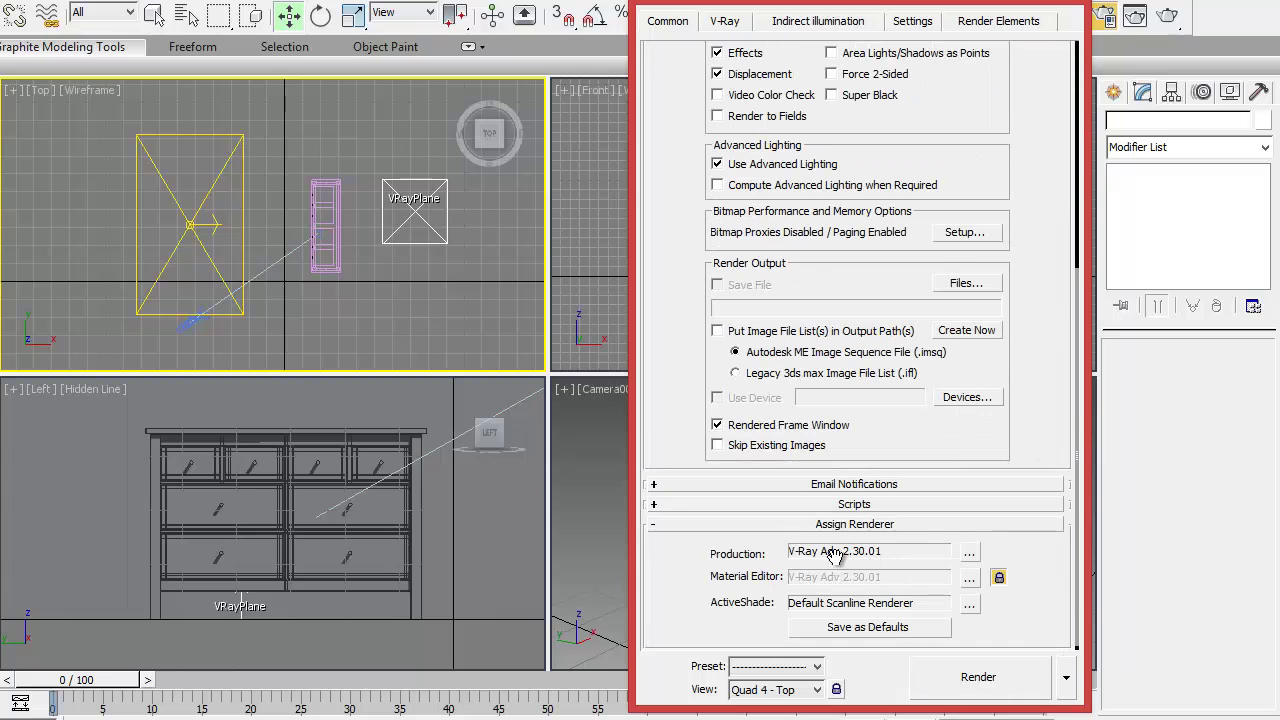
{"action": "left_click", "coordinate": [969, 555]}
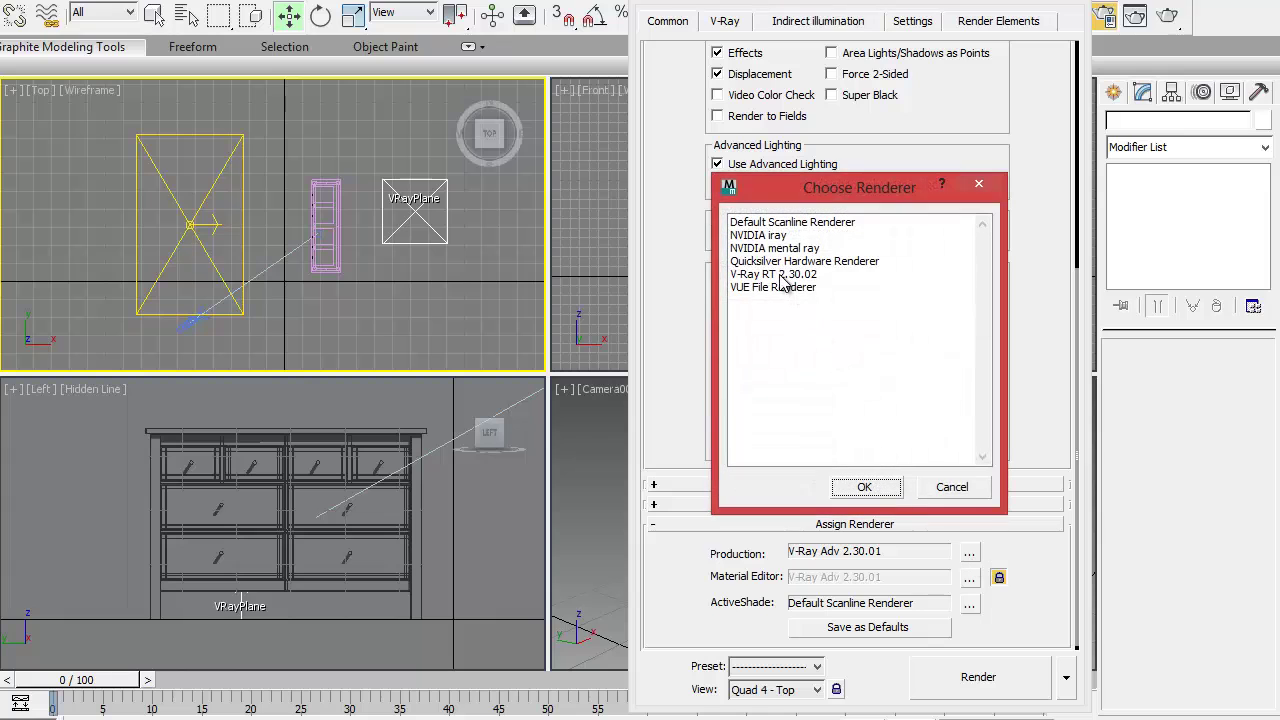
{"action": "left_click", "coordinate": [950, 487]}
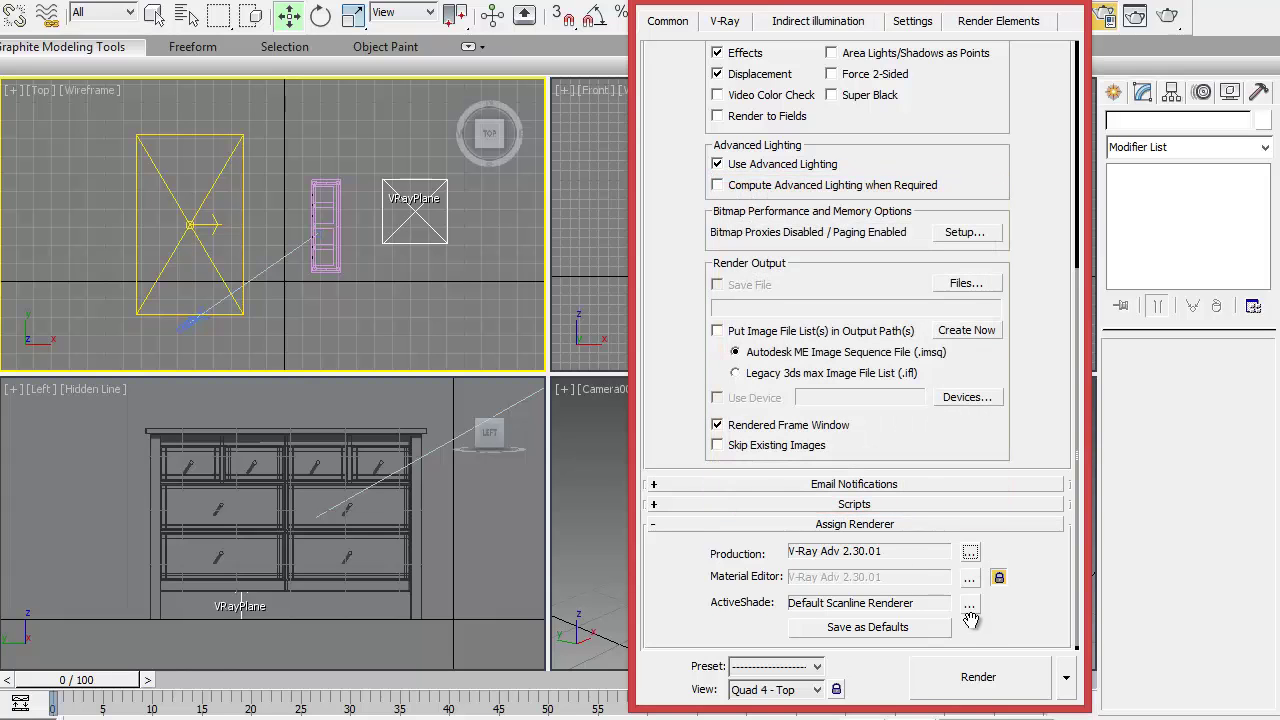
{"action": "left_click", "coordinate": [970, 606]}
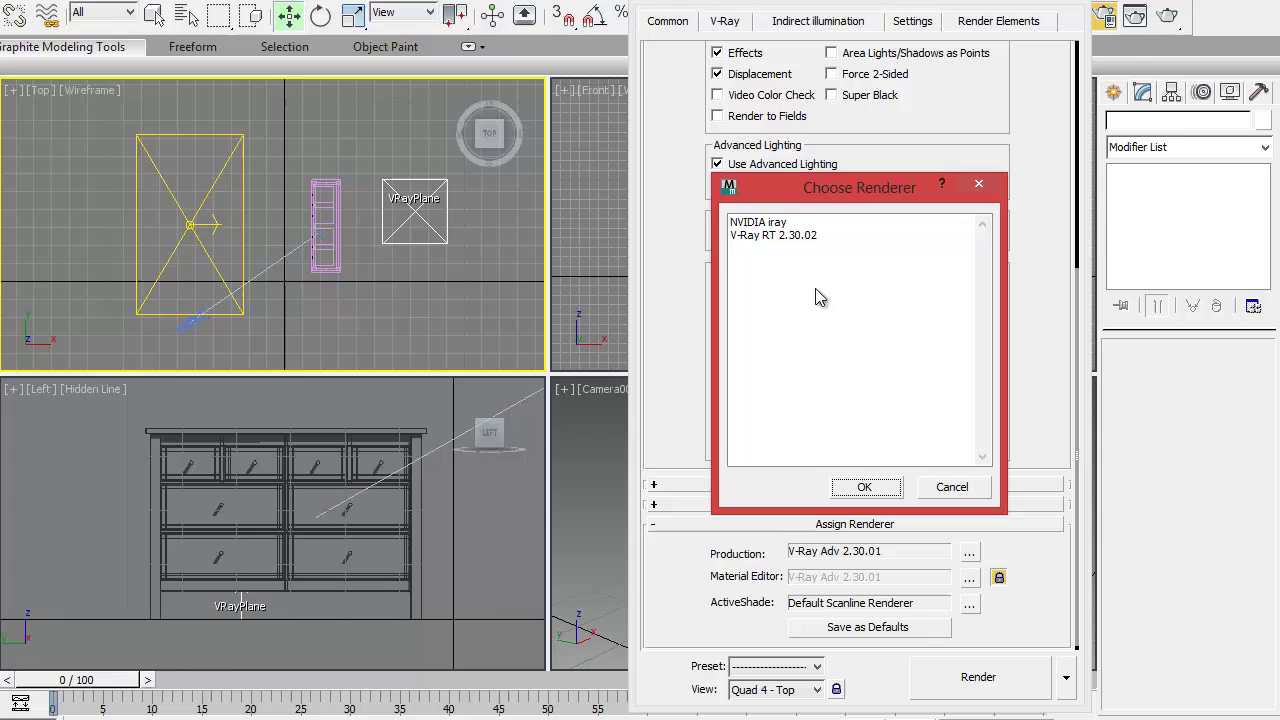
{"action": "left_click", "coordinate": [790, 238]}
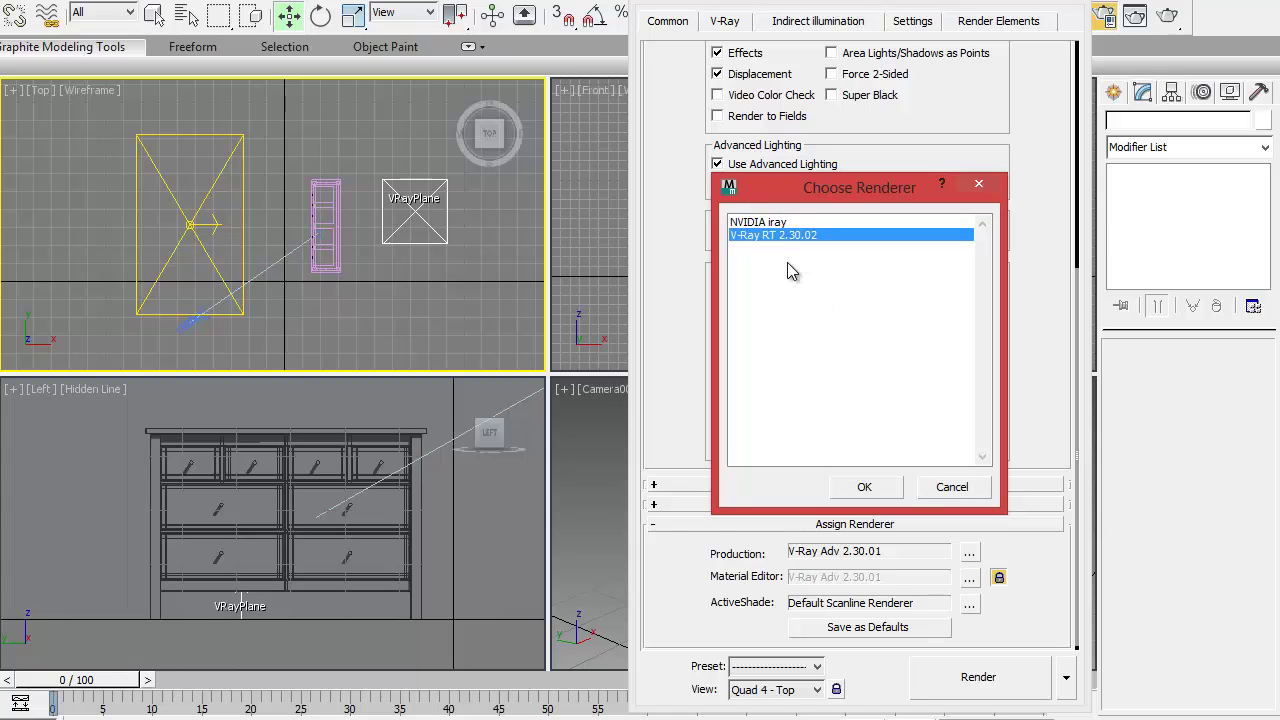
{"action": "left_click", "coordinate": [872, 490]}
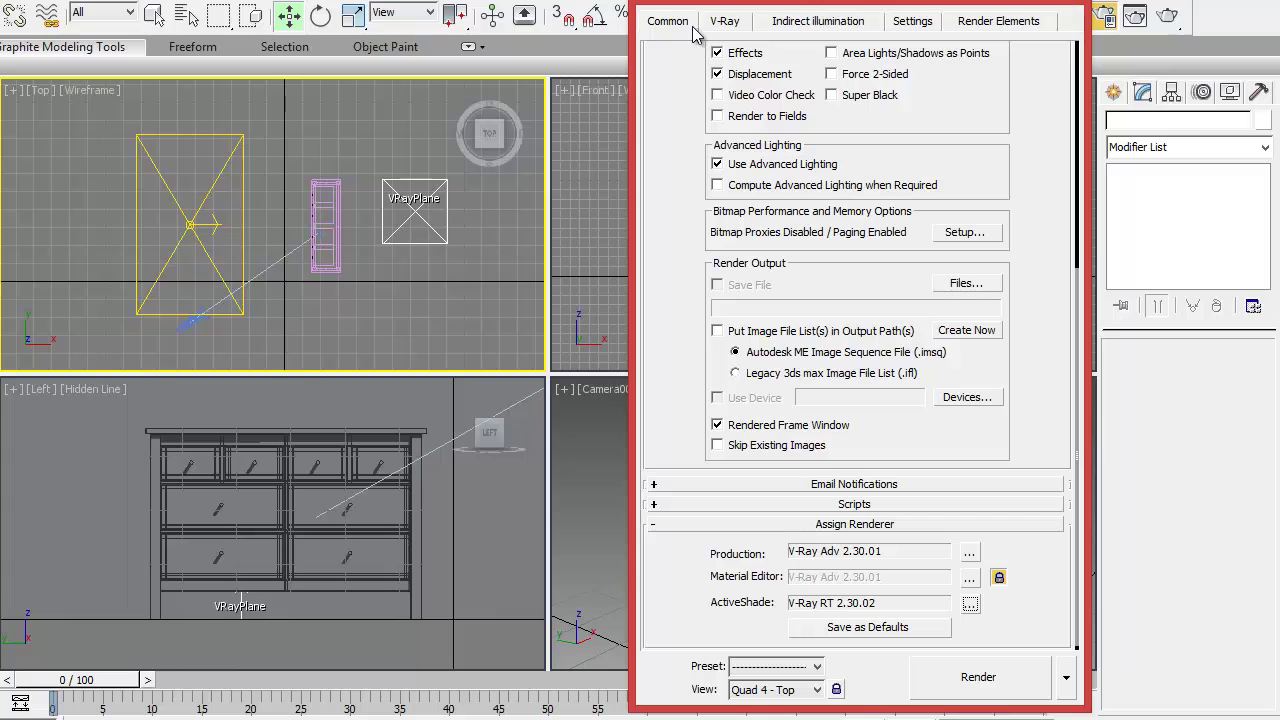
{"action": "scroll", "coordinate": [660, 400], "scroll_direction": "up", "scroll_amount": 5}
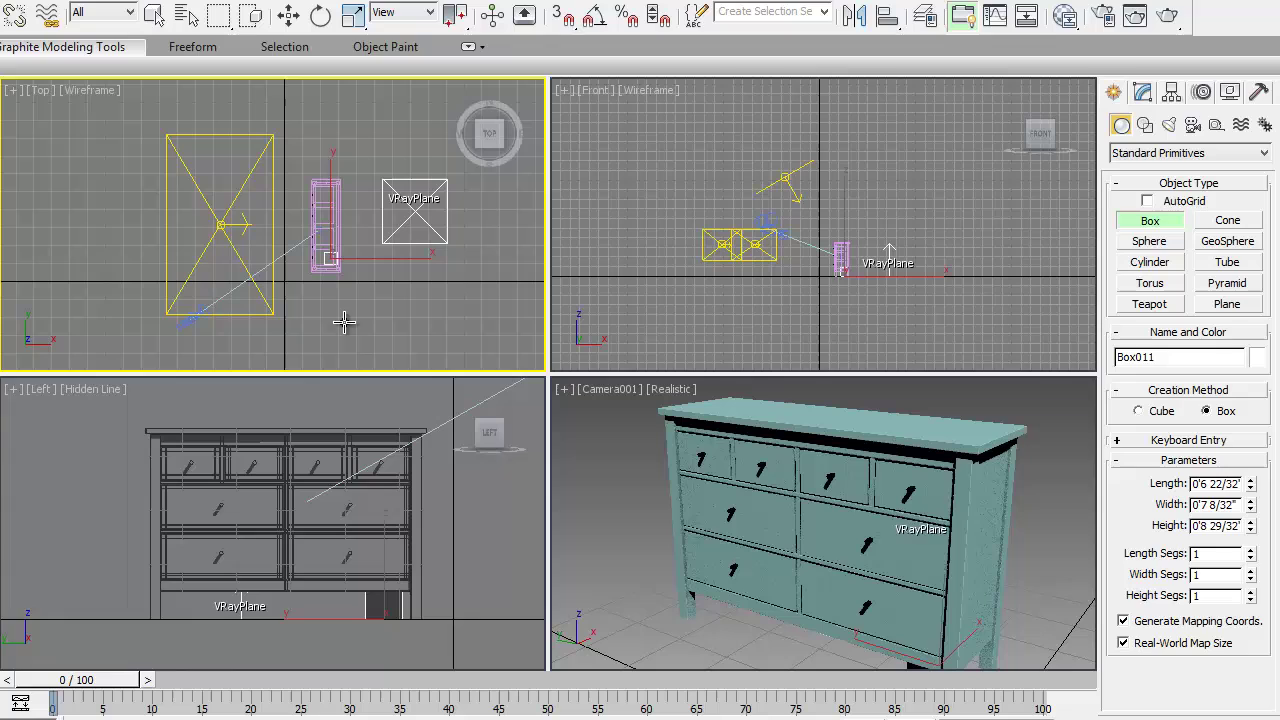
- Move Box011 onto the dresser top and shrink it to 0'6 22/32" x 0'3 13/32" x 0'5 17/32"
{"action": "right_click", "coordinate": [388, 444]}
{"action": "key", "text": "w"}
{"action": "left_click_drag", "start_coordinate": [386, 600], "coordinate": [392, 356]}
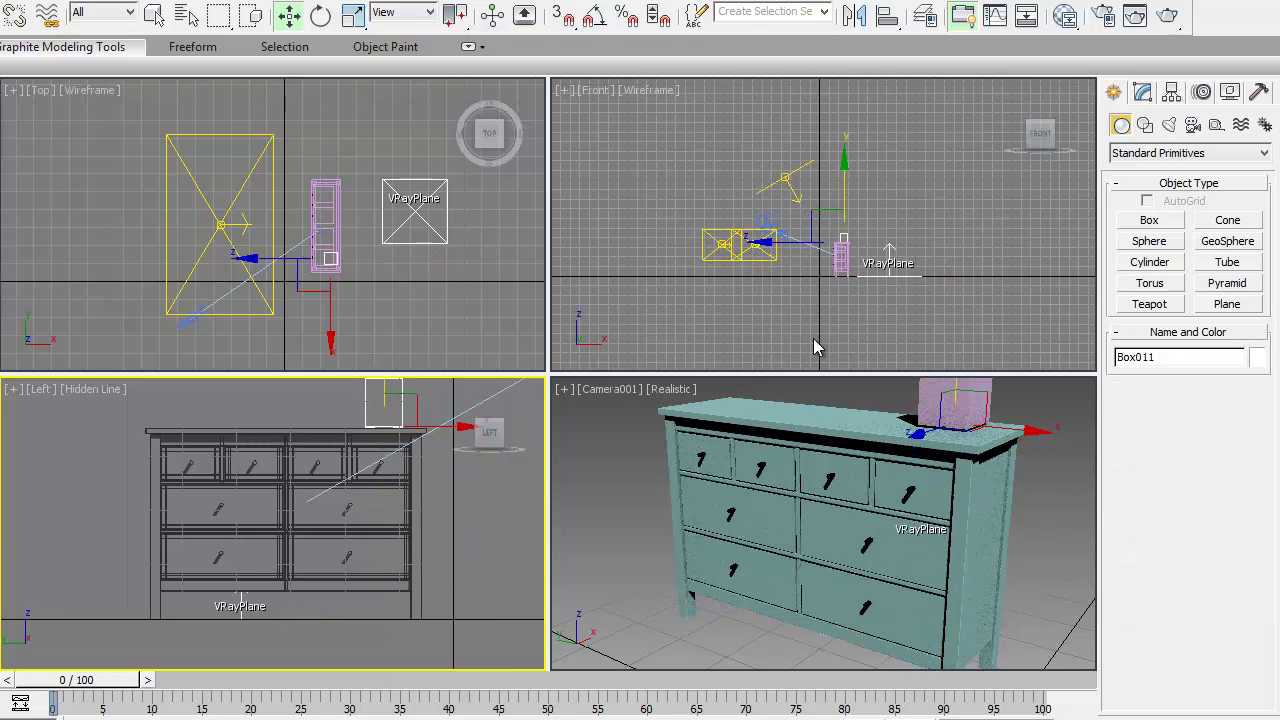
{"action": "right_click", "coordinate": [838, 283]}
{"action": "right_click", "coordinate": [401, 254]}
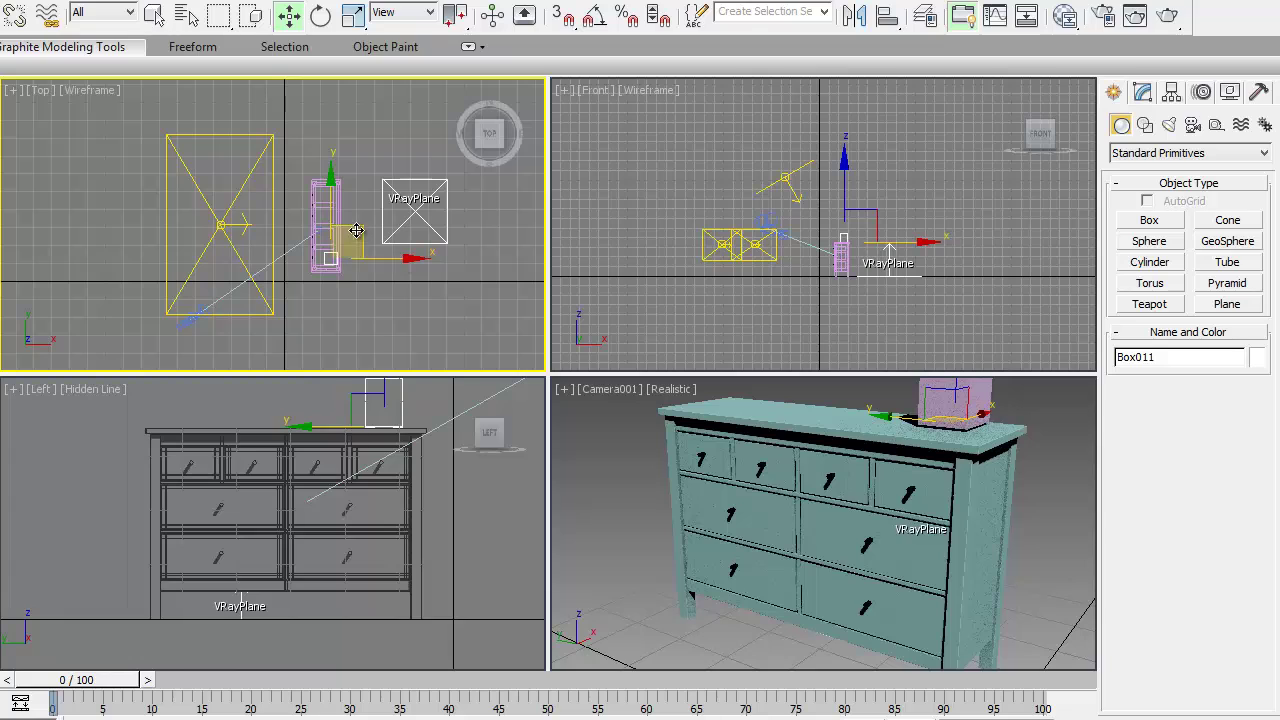
{"action": "left_click_drag", "start_coordinate": [356, 240], "coordinate": [354, 190]}
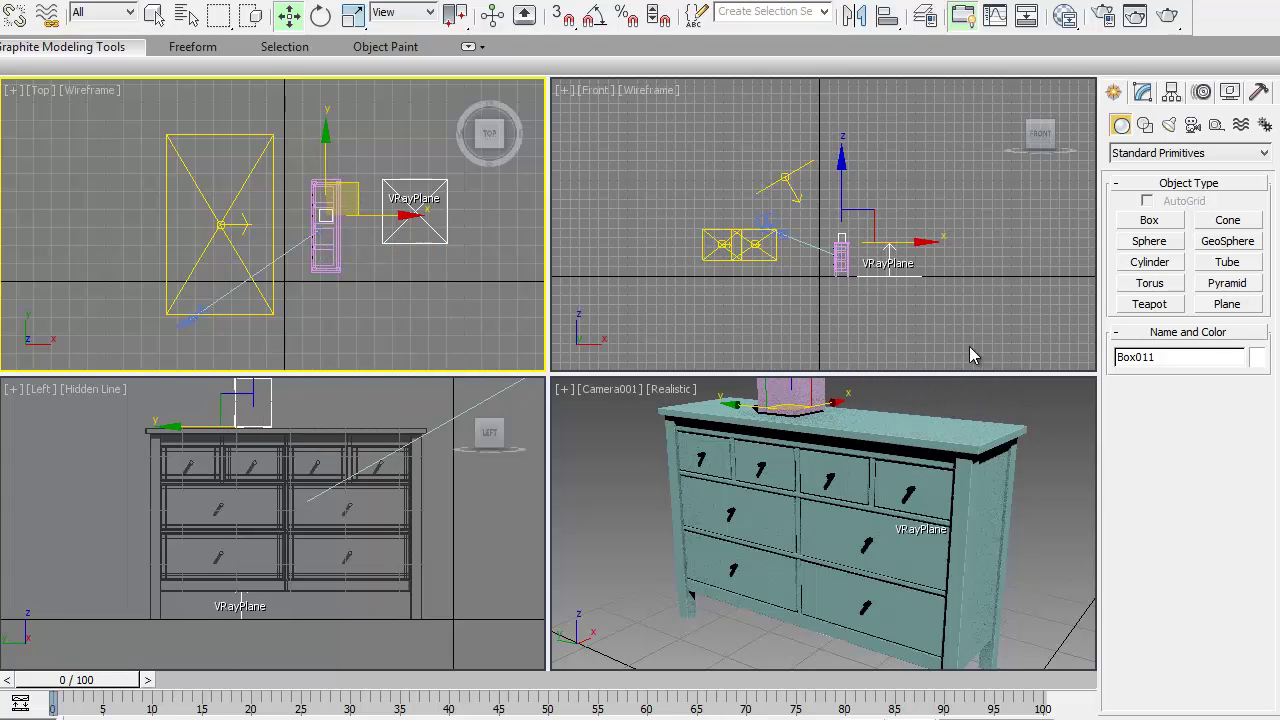
{"action": "left_click", "coordinate": [1143, 92]}
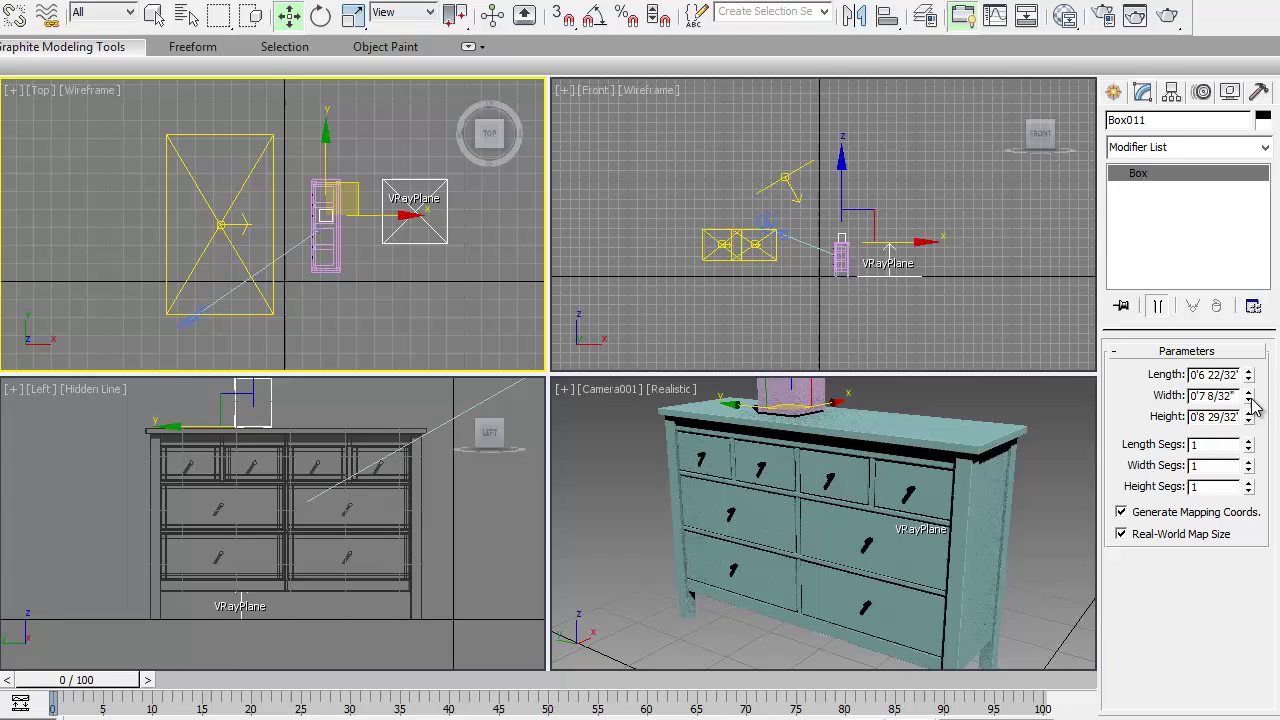
{"action": "left_click_drag", "start_coordinate": [1250, 399], "coordinate": [1241, 457]}
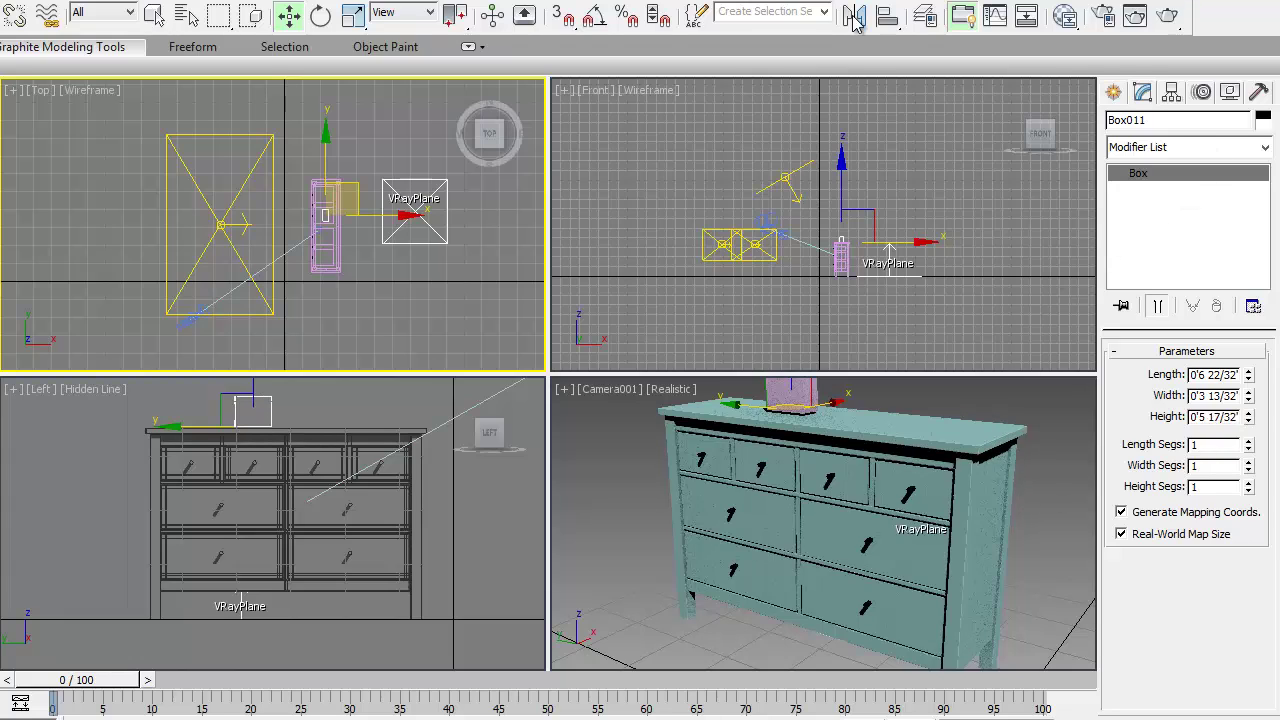
- Create a VRayMtl, Material #27, with a saturated red diffuse colour
{"action": "left_click", "coordinate": [1066, 15]}
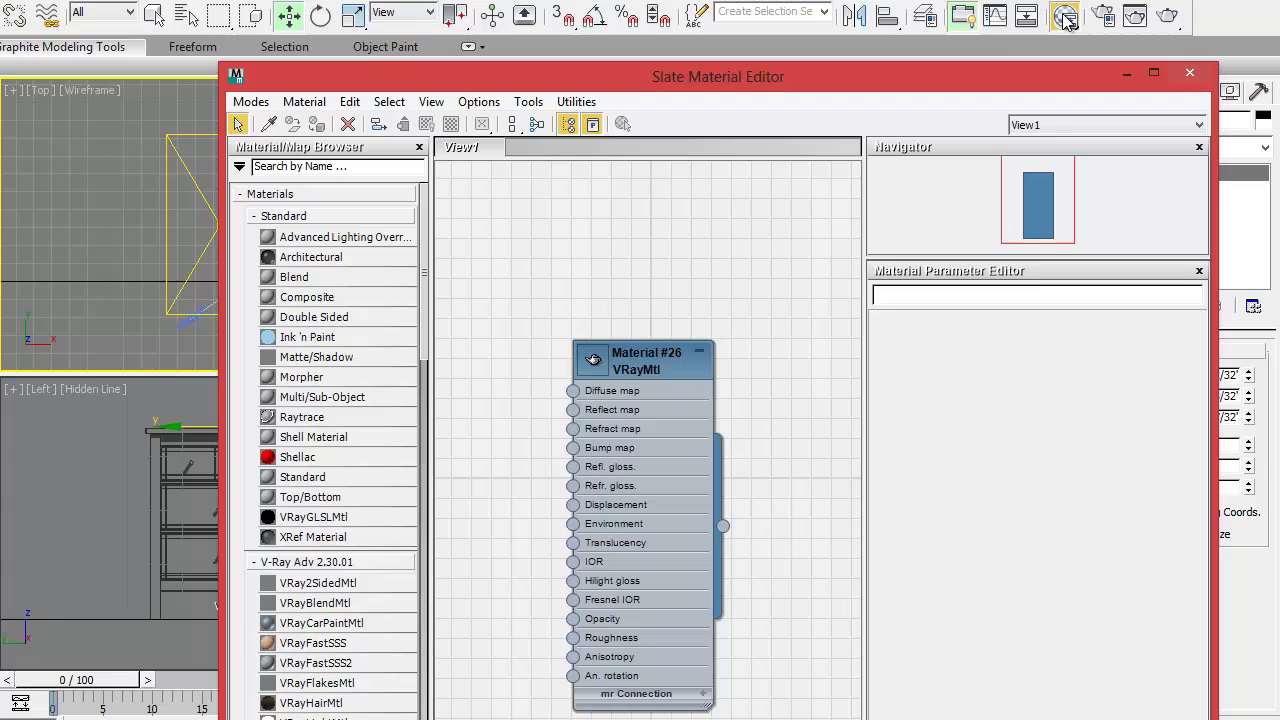
{"action": "left_click_drag", "start_coordinate": [649, 357], "coordinate": [640, 229]}
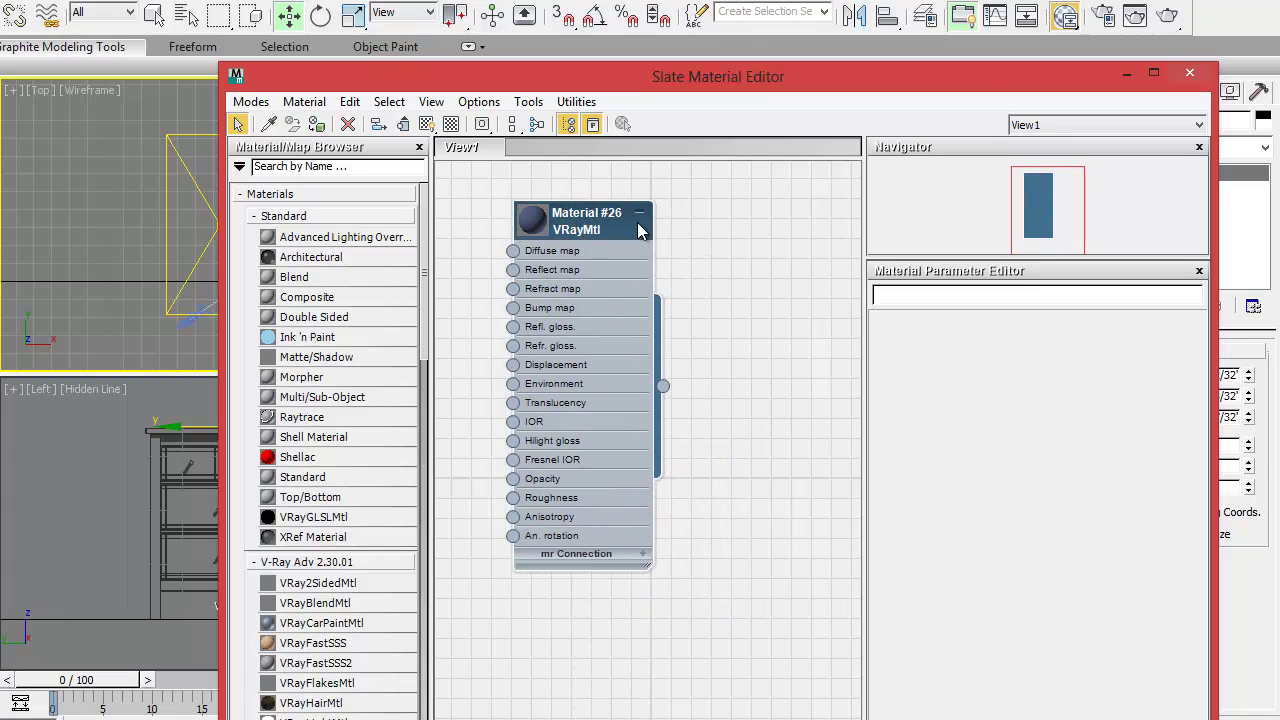
{"action": "left_click", "coordinate": [639, 219]}
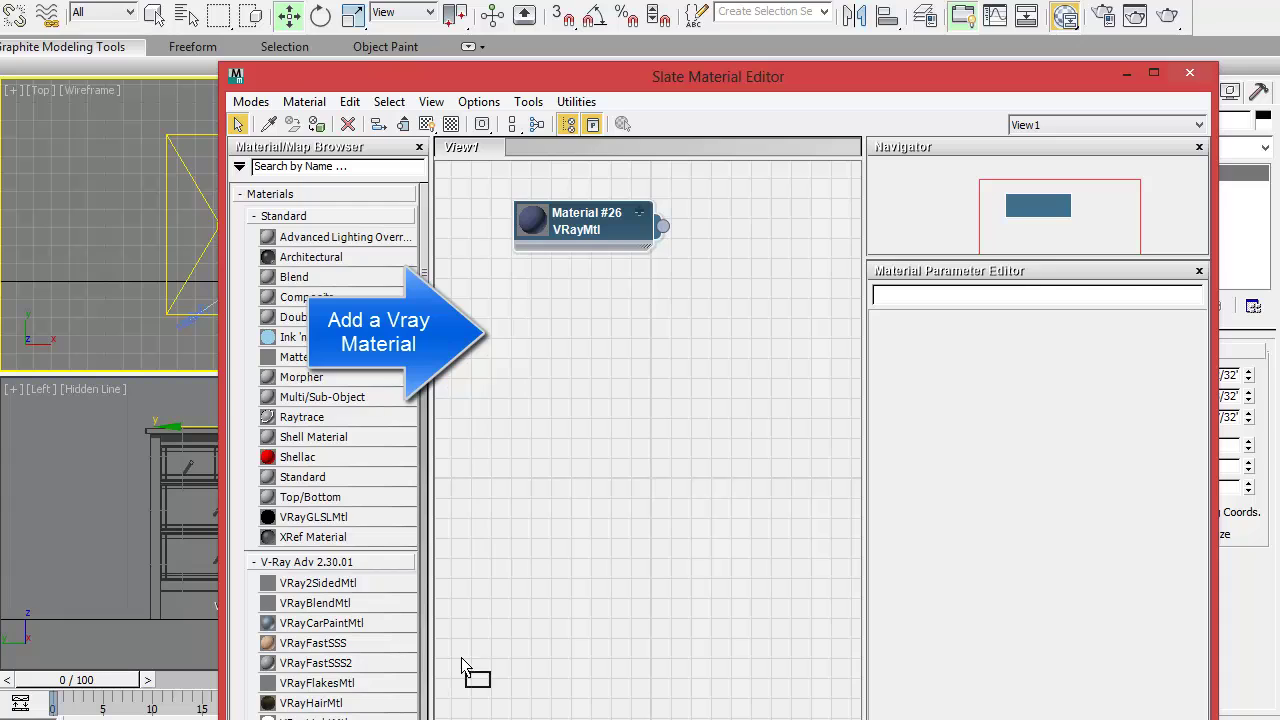
{"action": "left_click_drag", "start_coordinate": [462, 665], "coordinate": [550, 475]}
{"action": "double_click", "coordinate": [548, 444]}
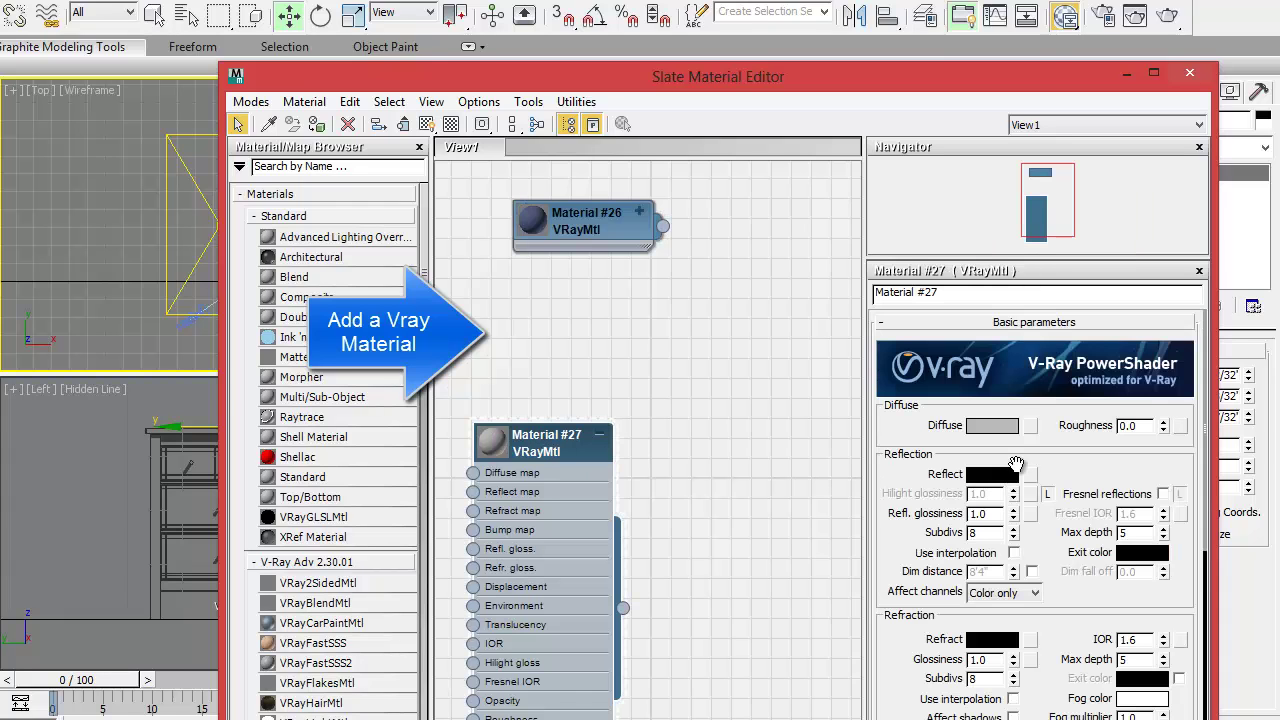
{"action": "left_click", "coordinate": [1006, 430]}
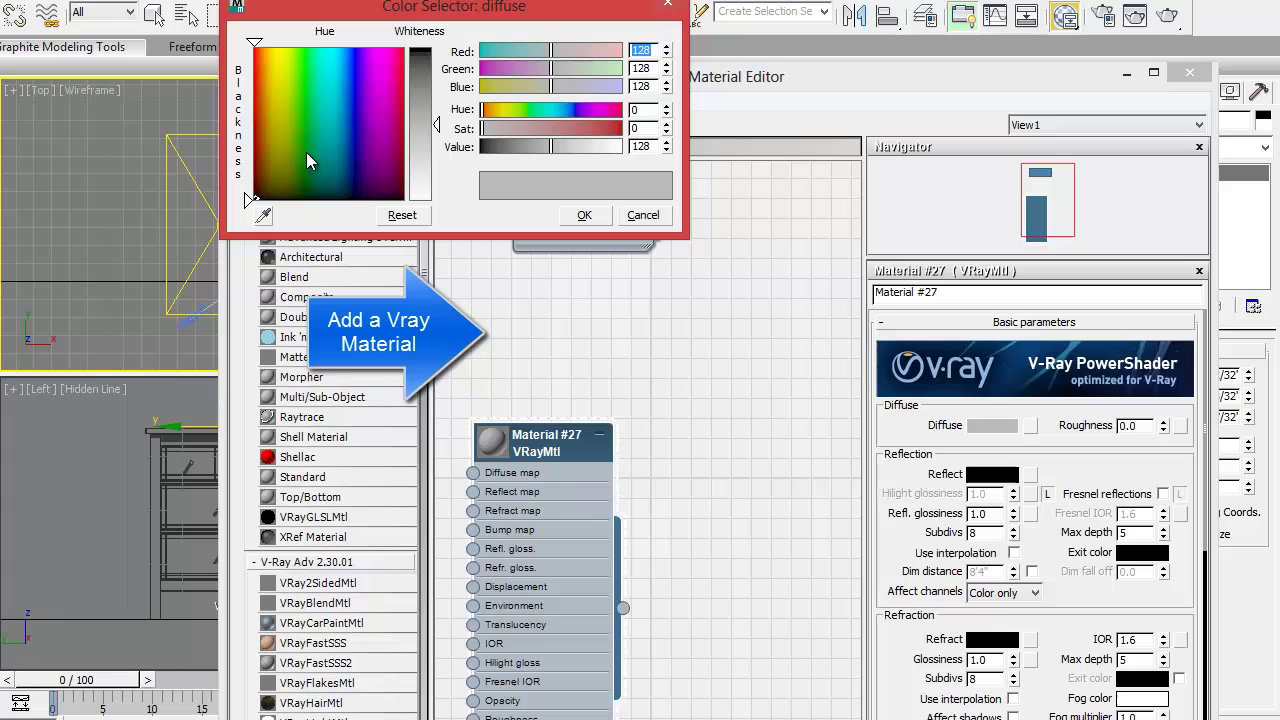
{"action": "left_click_drag", "start_coordinate": [306, 152], "coordinate": [254, 64]}
{"action": "left_click", "coordinate": [417, 79]}
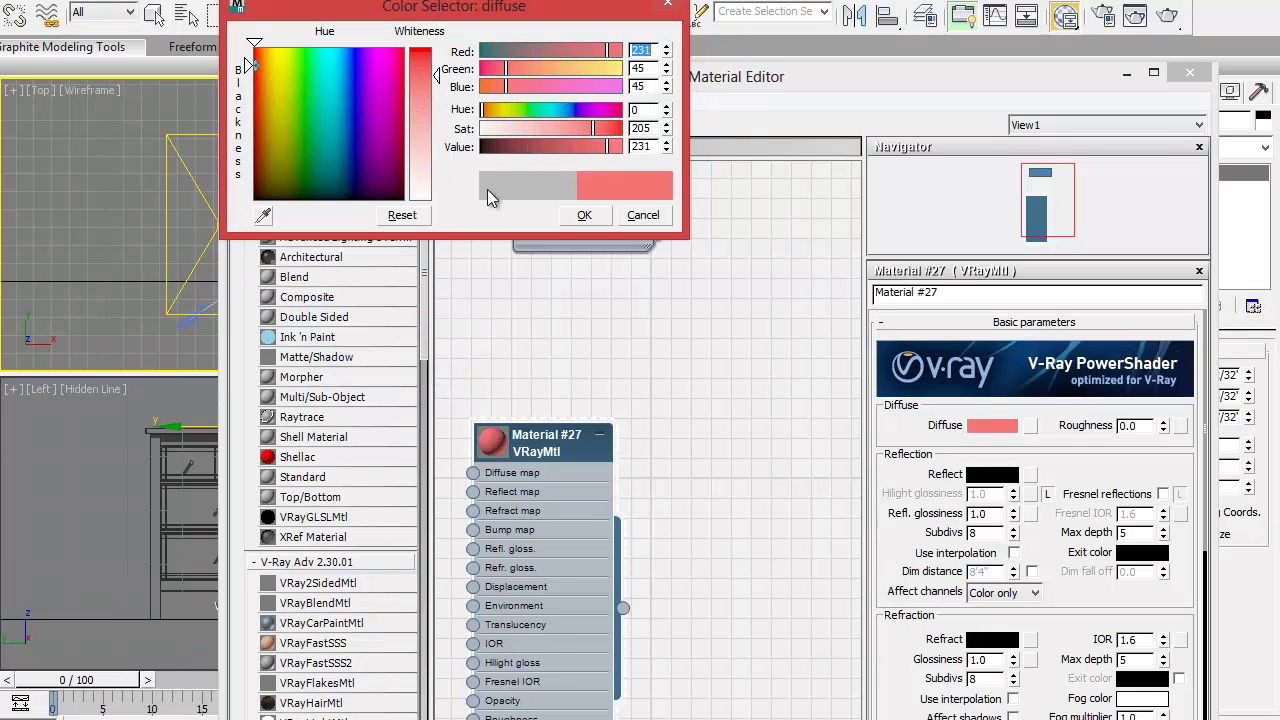
{"action": "left_click", "coordinate": [600, 218]}
- Give Material #27 a mid-grey reflection with 0.77 reflection glossiness
{"action": "left_click", "coordinate": [1004, 476]}
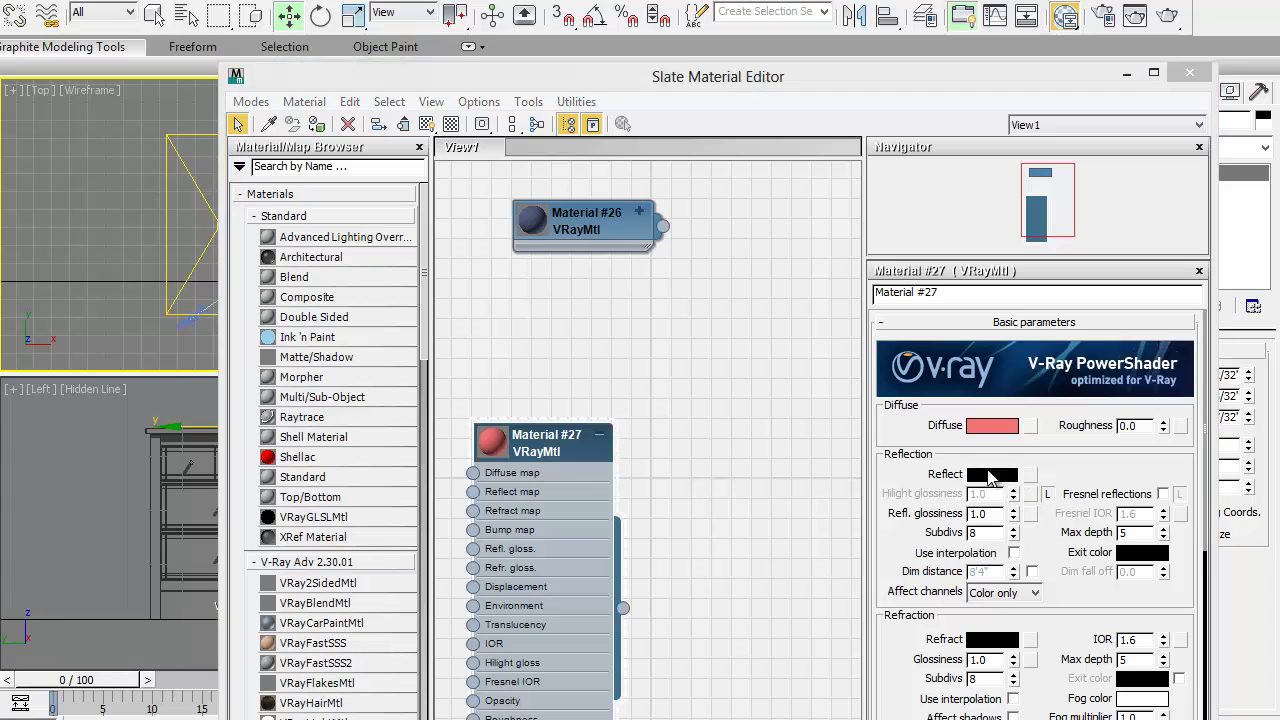
{"action": "left_click_drag", "start_coordinate": [447, 63], "coordinate": [449, 88]}
{"action": "left_click", "coordinate": [584, 216]}
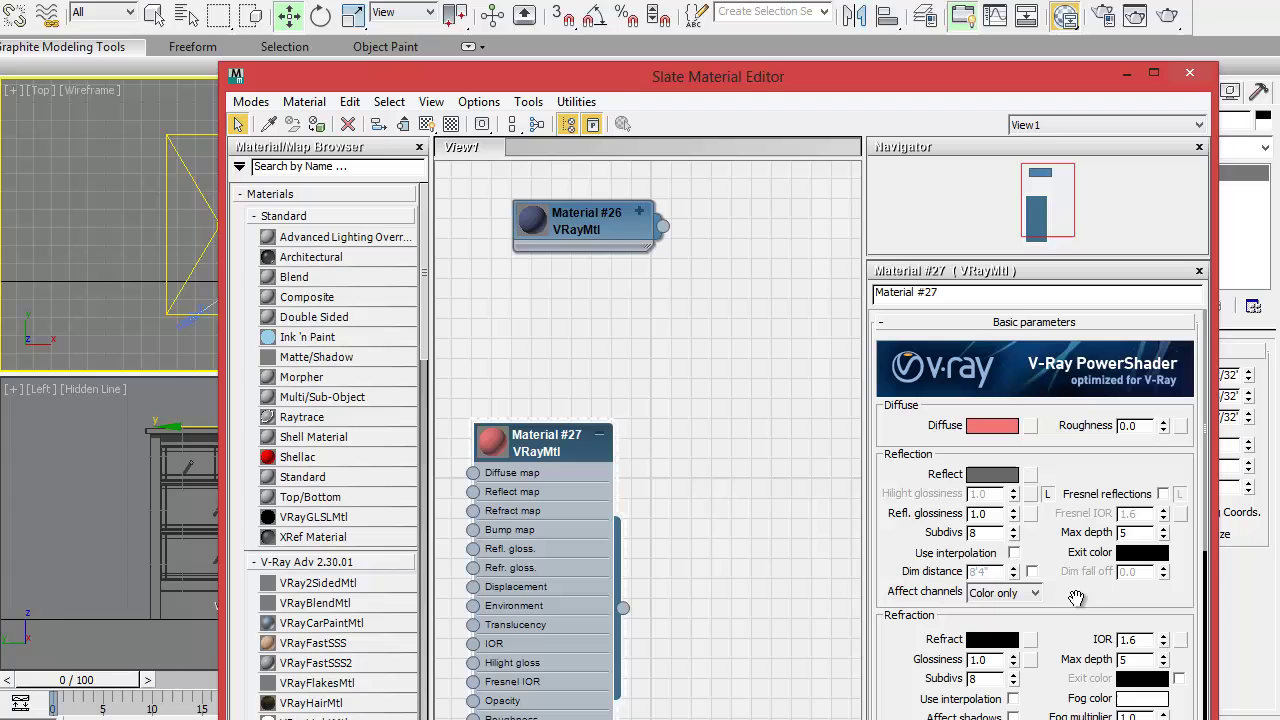
{"action": "left_click_drag", "start_coordinate": [1014, 521], "coordinate": [1014, 540]}
{"action": "double_click", "coordinate": [512, 455]}
{"action": "left_click_drag", "start_coordinate": [544, 495], "coordinate": [617, 429]}
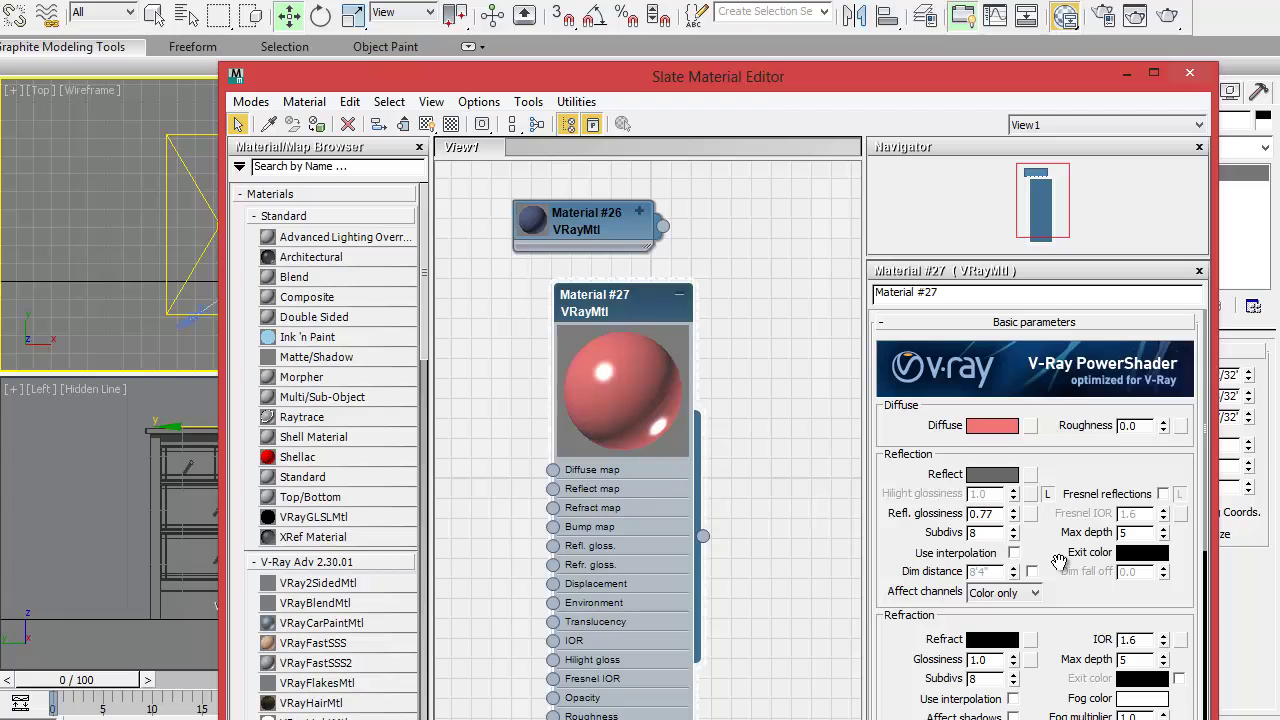
{"action": "left_click", "coordinate": [1010, 477]}
{"action": "left_click_drag", "start_coordinate": [450, 95], "coordinate": [440, 107]}
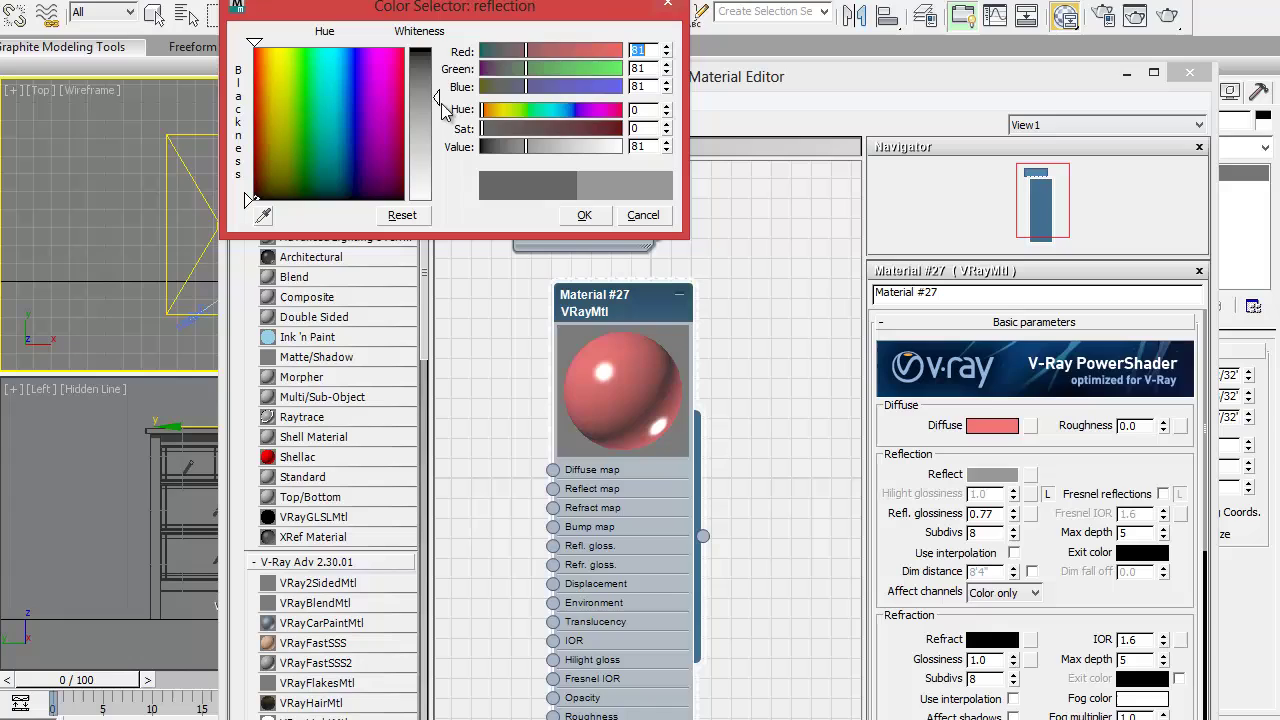
{"action": "left_click", "coordinate": [589, 215]}
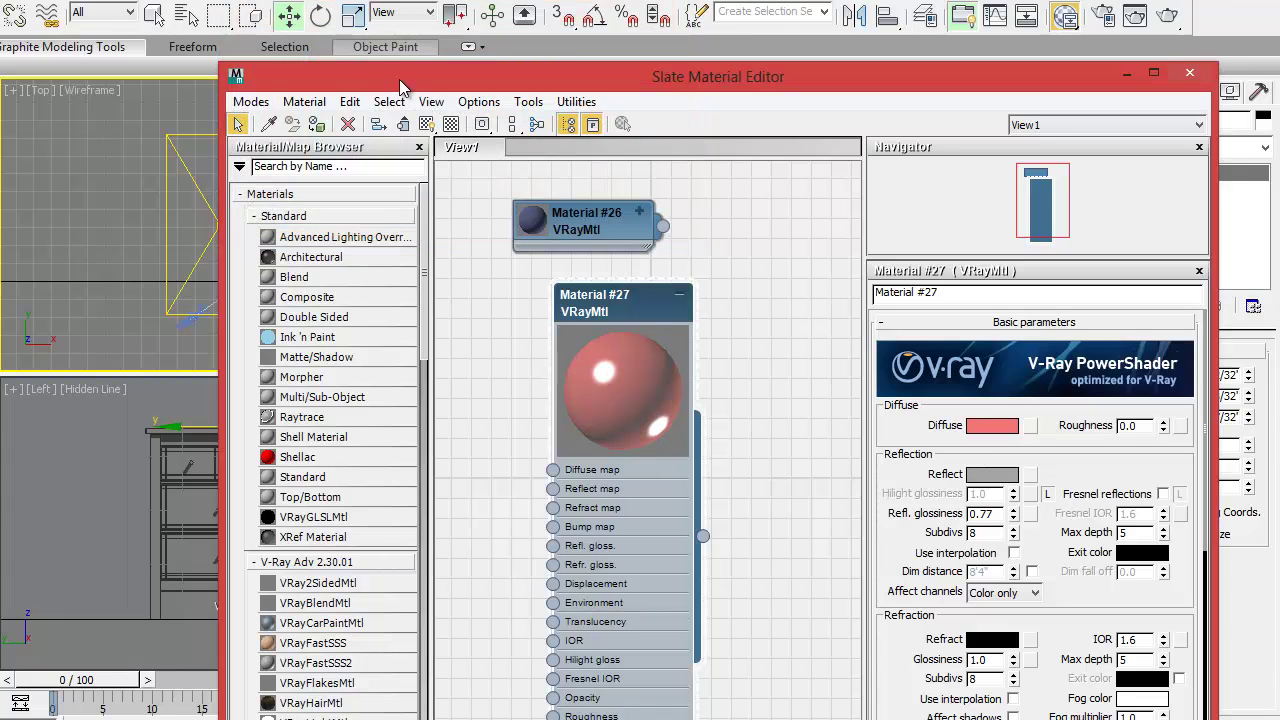
{"action": "left_click", "coordinate": [450, 125]}
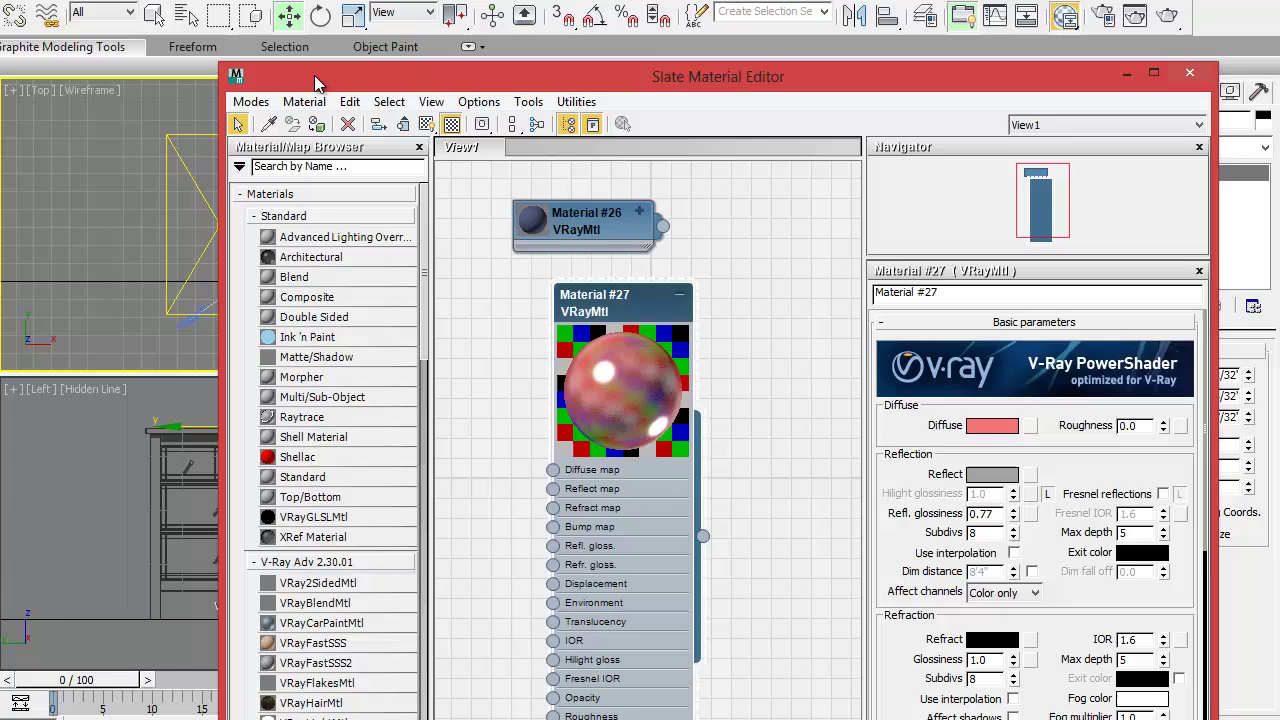
- Assign Material #27 to the top box, close the editor and render Camera001
{"action": "left_click_drag", "start_coordinate": [314, 75], "coordinate": [593, 128]}
{"action": "left_click", "coordinate": [604, 160]}
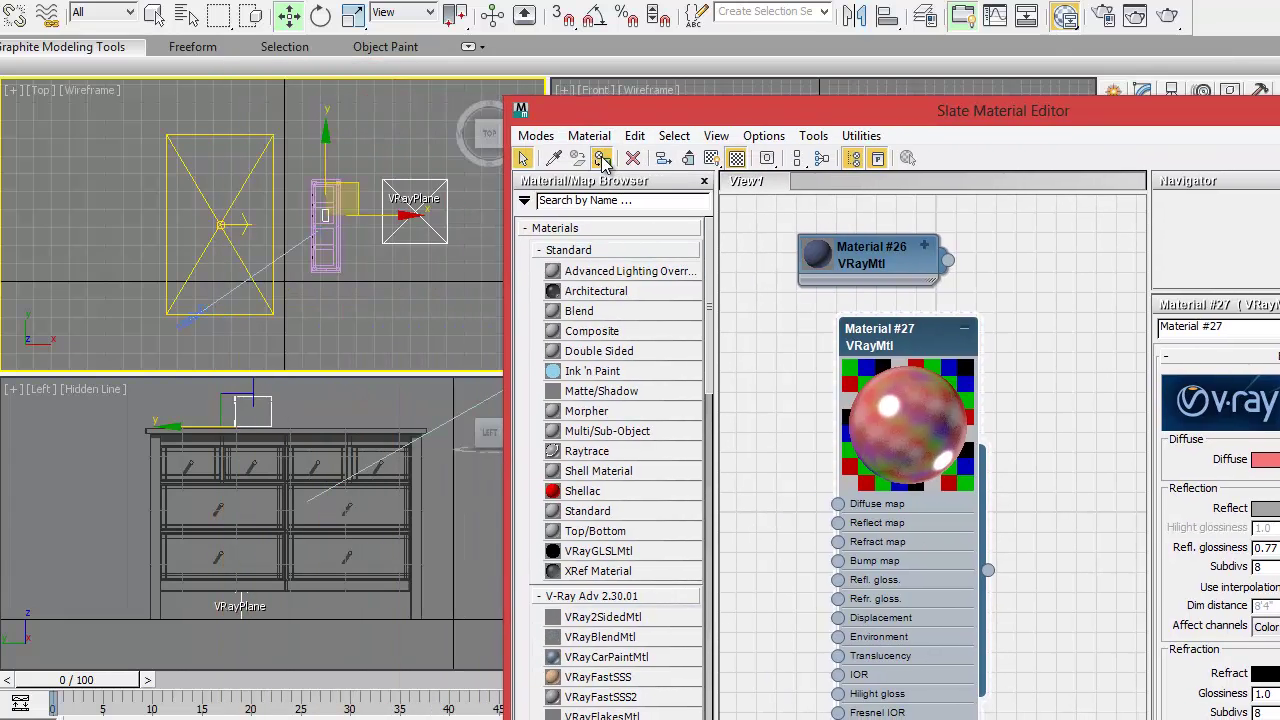
{"action": "key", "text": "m"}
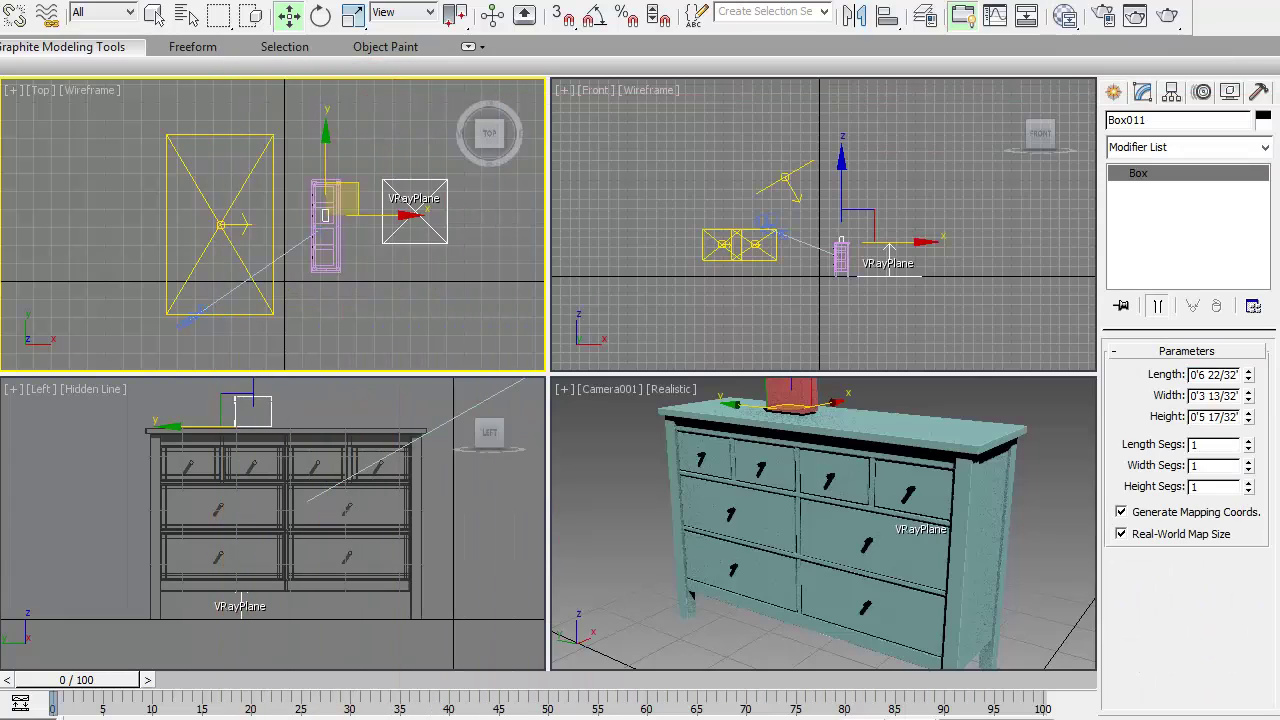
{"action": "left_click", "coordinate": [952, 407]}
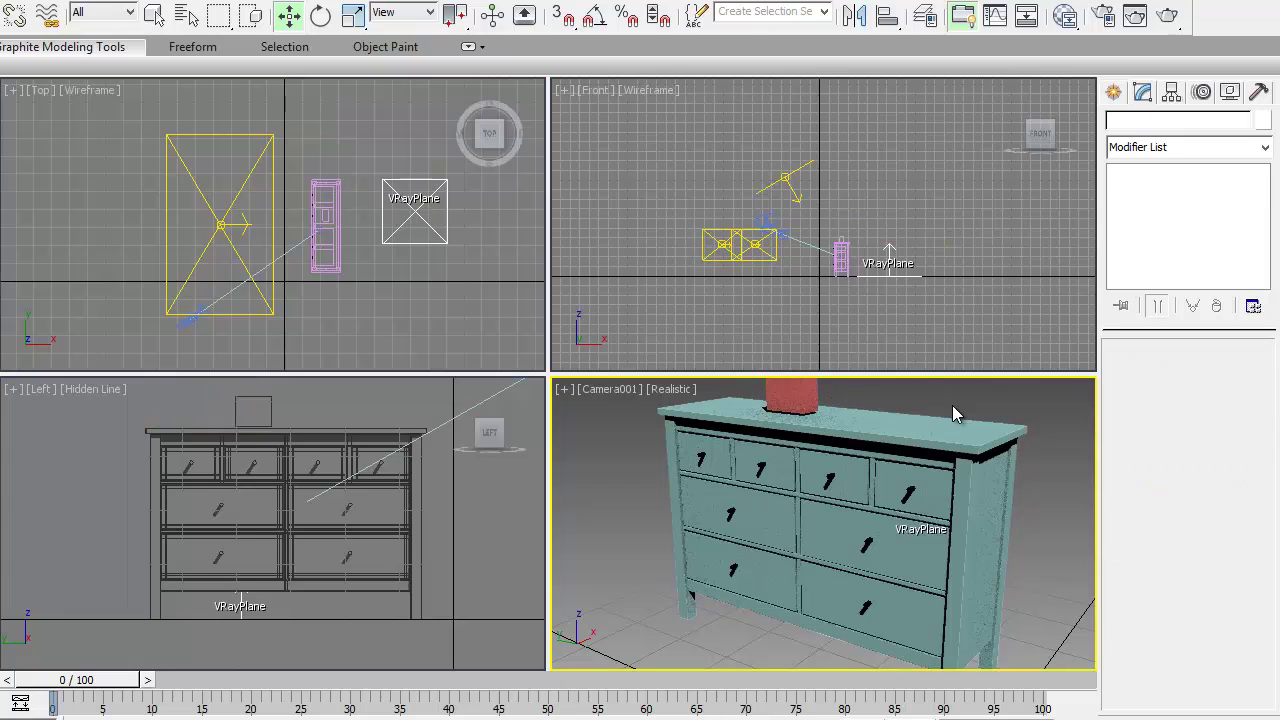
{"action": "left_click", "coordinate": [1167, 15]}
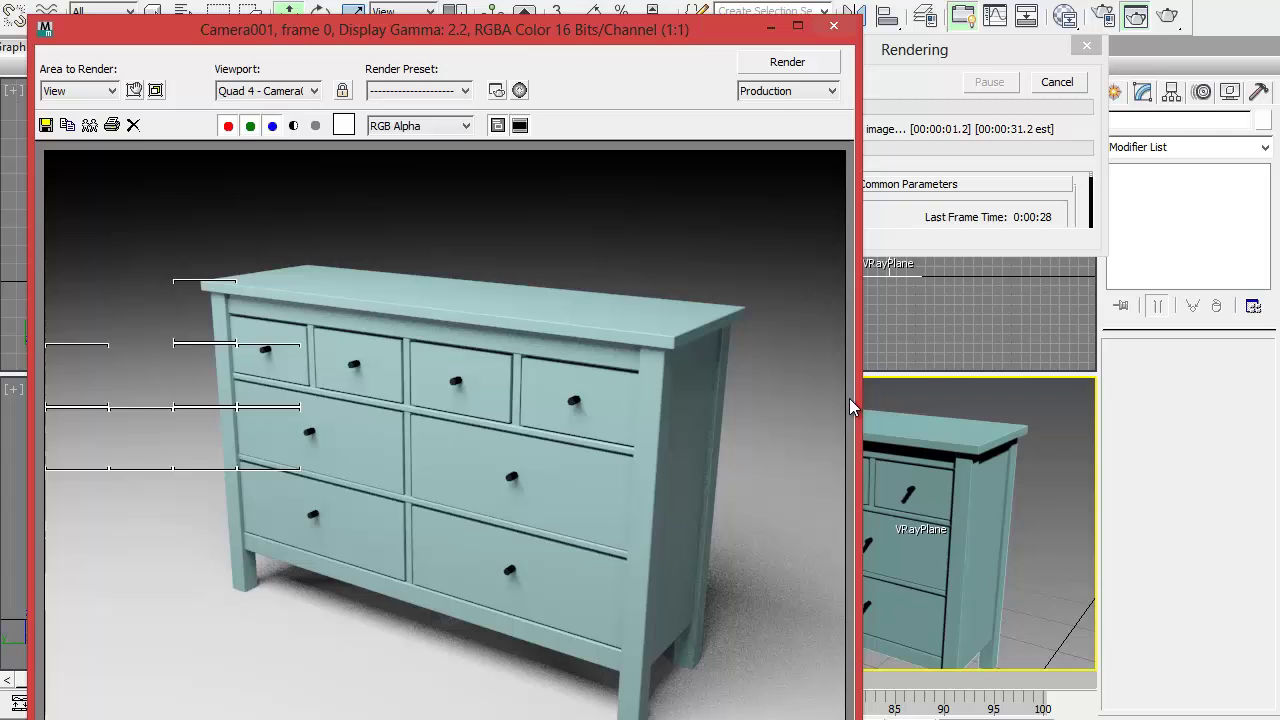